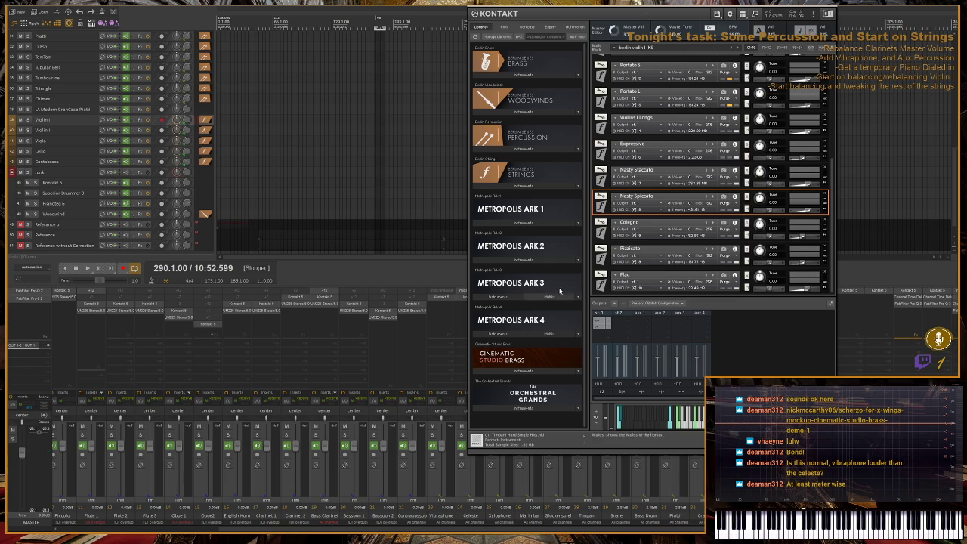
# - Inspect the articulation list of the existing Nasty Spiccato instrument in the violin rack
pyautogui.click(605, 209)
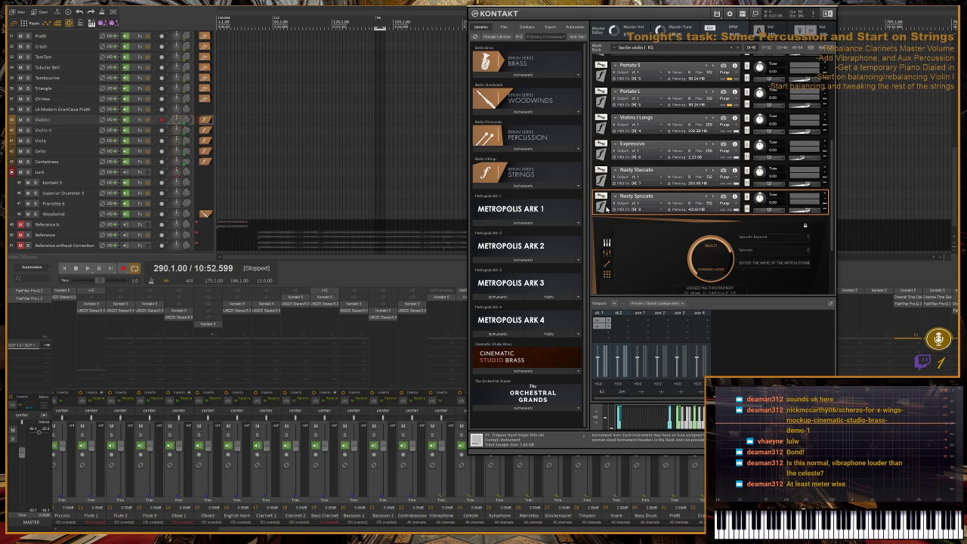
pyautogui.click(606, 208)
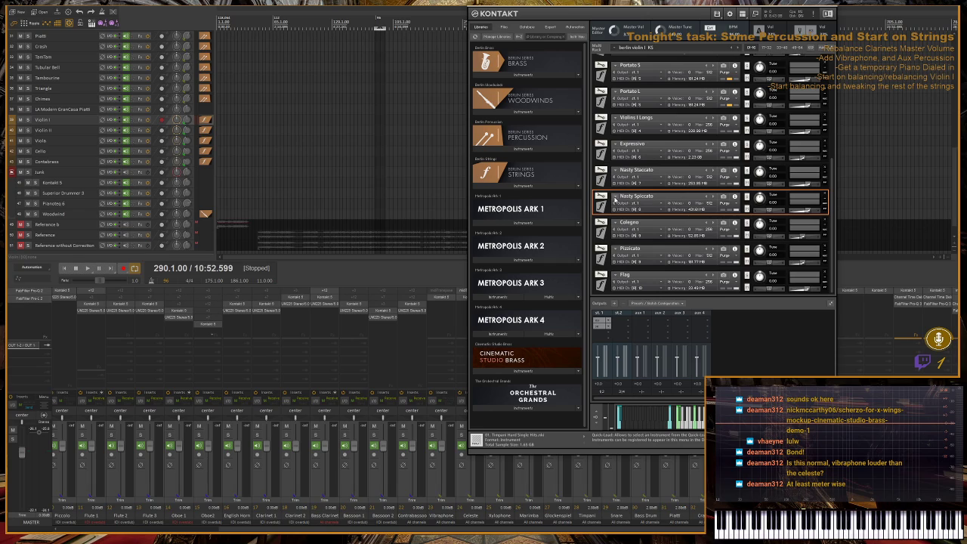
pyautogui.click(718, 14)
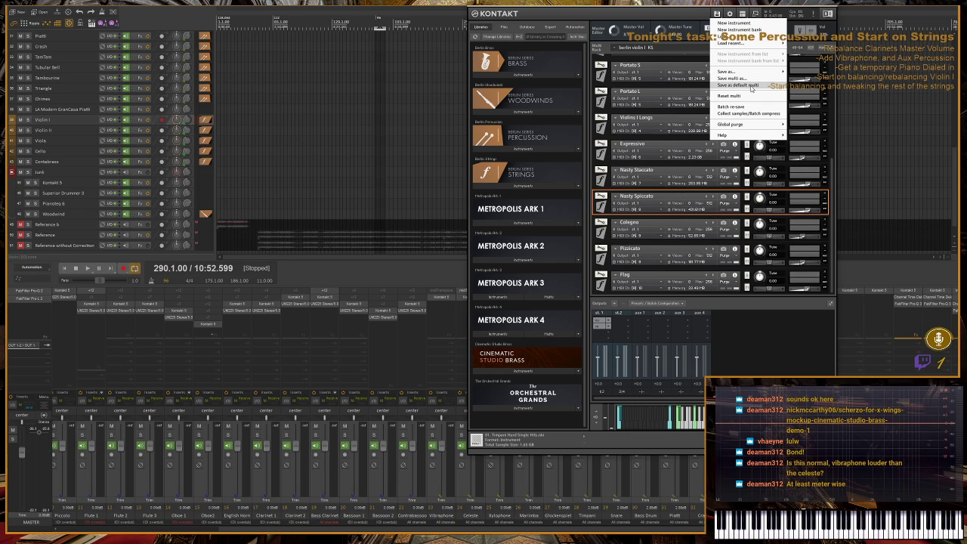
pyautogui.moveTo(749, 74)
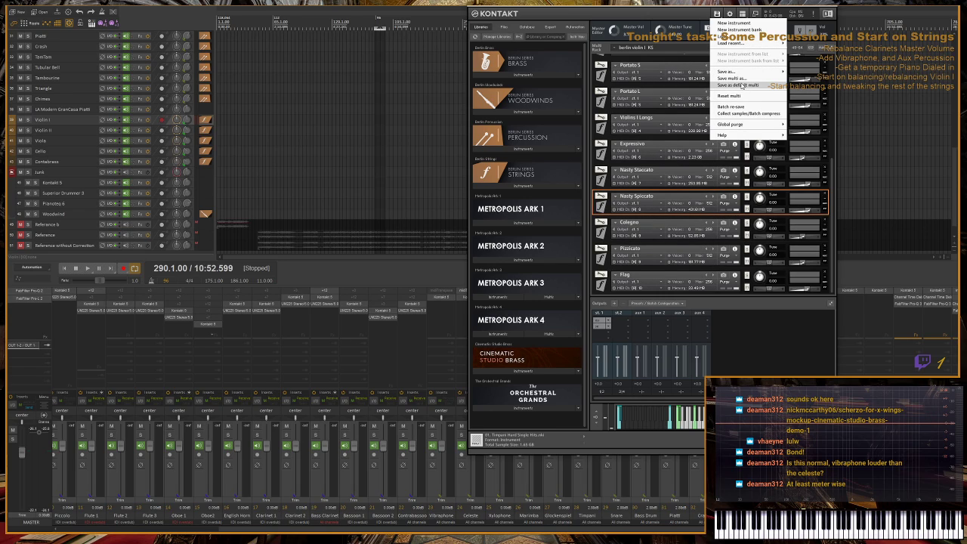
pyautogui.click(735, 201)
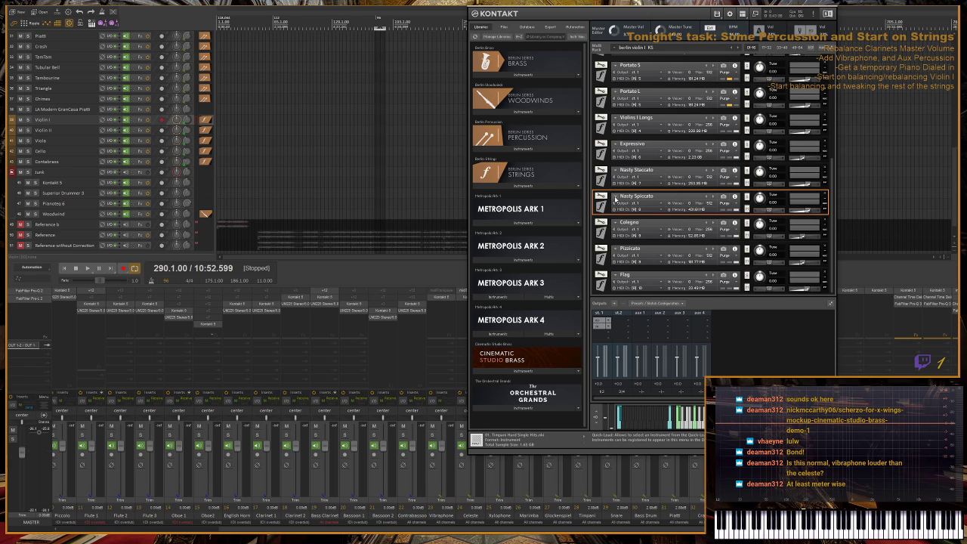
pyautogui.click(724, 198)
pyautogui.click(723, 197)
# - Load Nasty Spiccato.nki from the Berlin Strings first violins folder into the empty 33–48 rack page
pyautogui.click(783, 49)
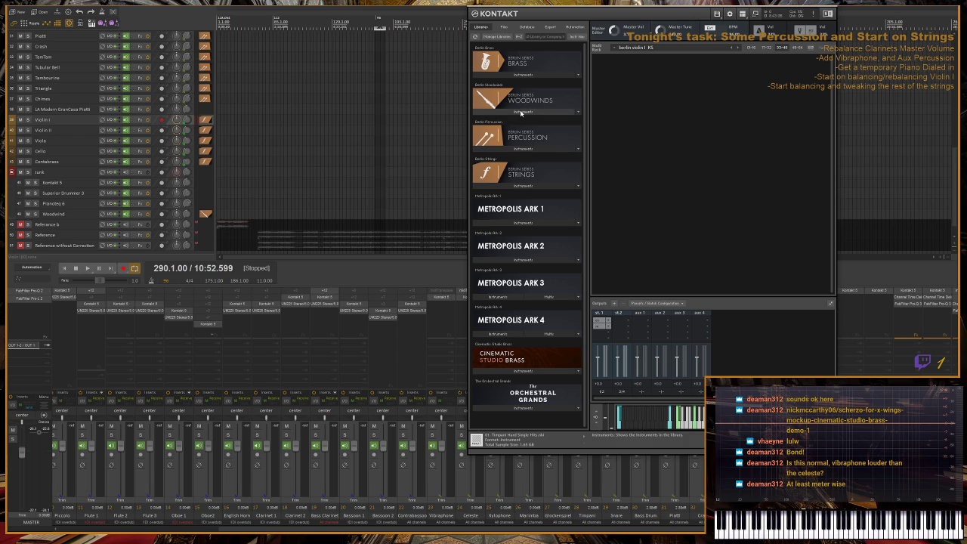
pyautogui.click(529, 186)
pyautogui.click(518, 191)
pyautogui.click(499, 198)
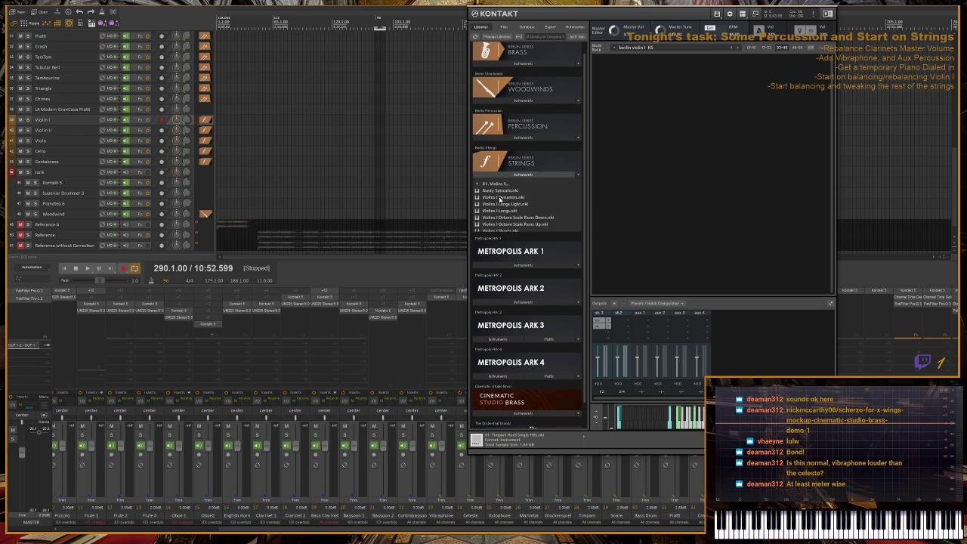
pyautogui.click(512, 231)
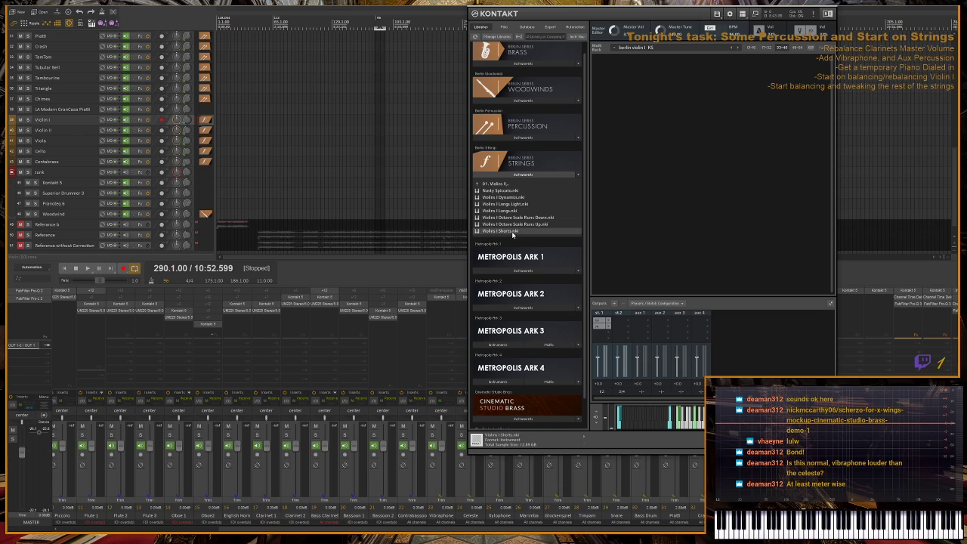
pyautogui.click(505, 191)
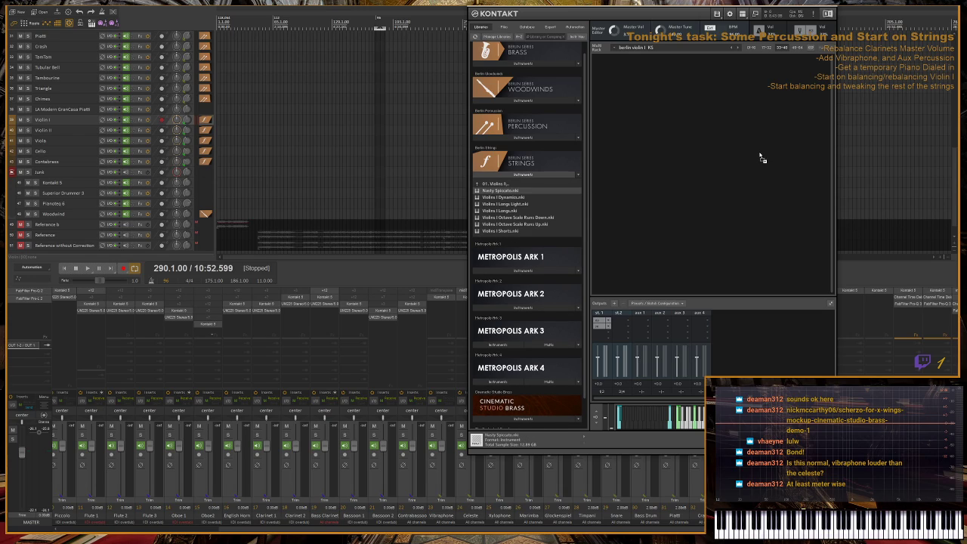
pyautogui.moveTo(760, 154); pyautogui.dragTo(759, 154)
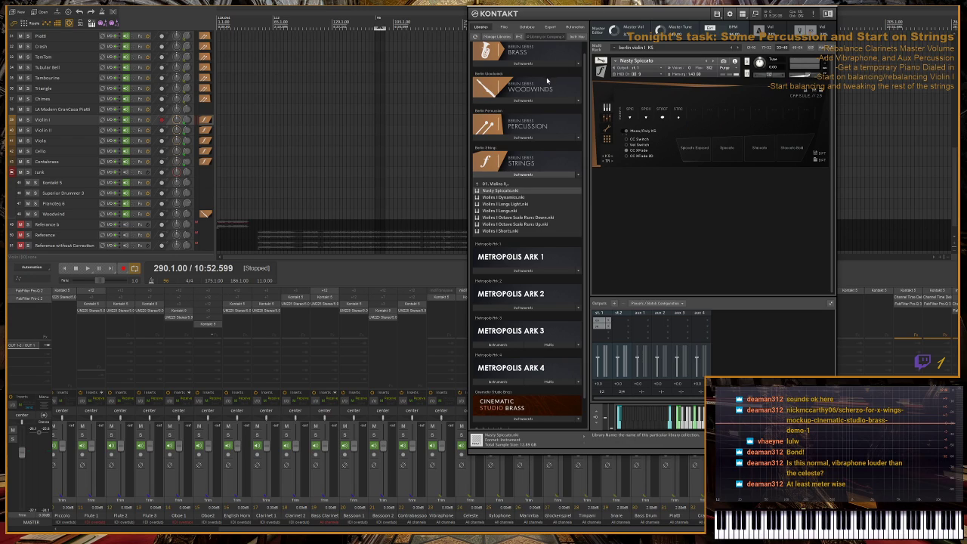
# - Clear the Spiccato Exposed, Spiccato and Staccato Bold articulations from the newly loaded Nasty Spiccato patch
pyautogui.click(645, 115)
pyautogui.click(644, 113)
pyautogui.click(630, 111)
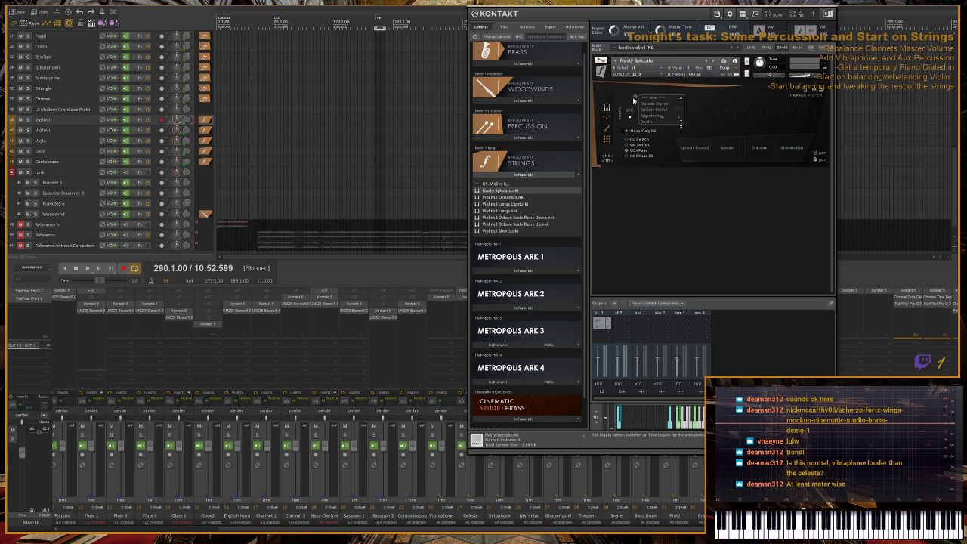
pyautogui.click(647, 103)
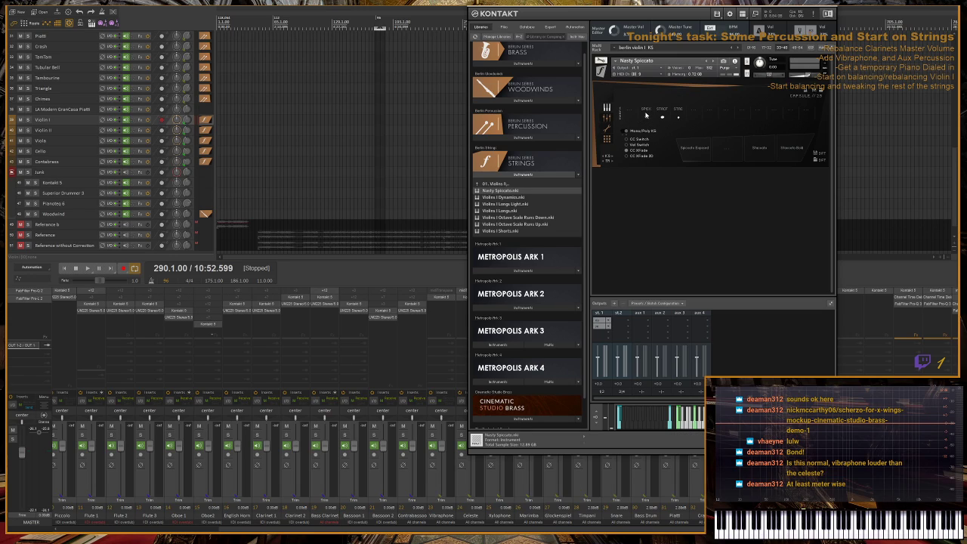
pyautogui.click(669, 98)
pyautogui.click(670, 98)
pyautogui.click(660, 113)
pyautogui.click(664, 108)
pyautogui.click(684, 99)
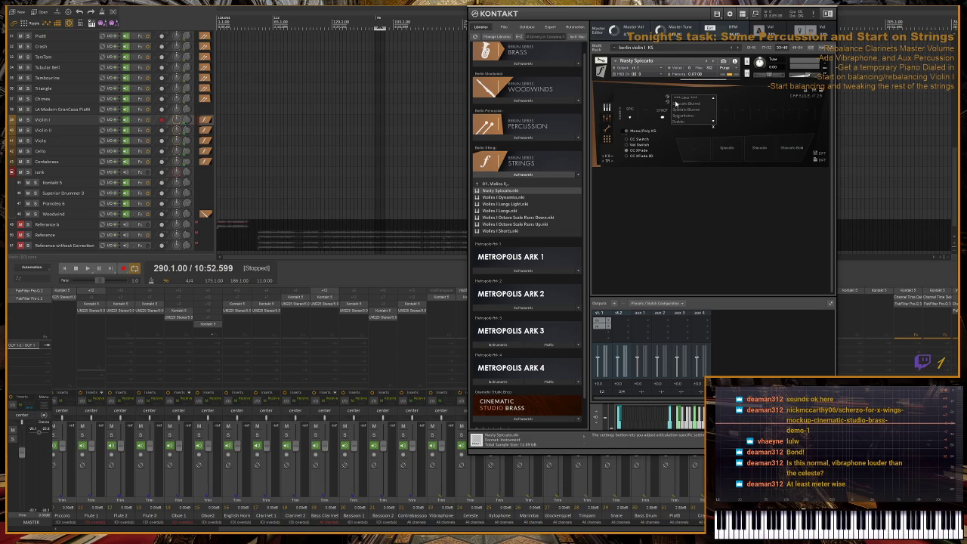
pyautogui.click(621, 113)
pyautogui.click(631, 112)
pyautogui.click(652, 100)
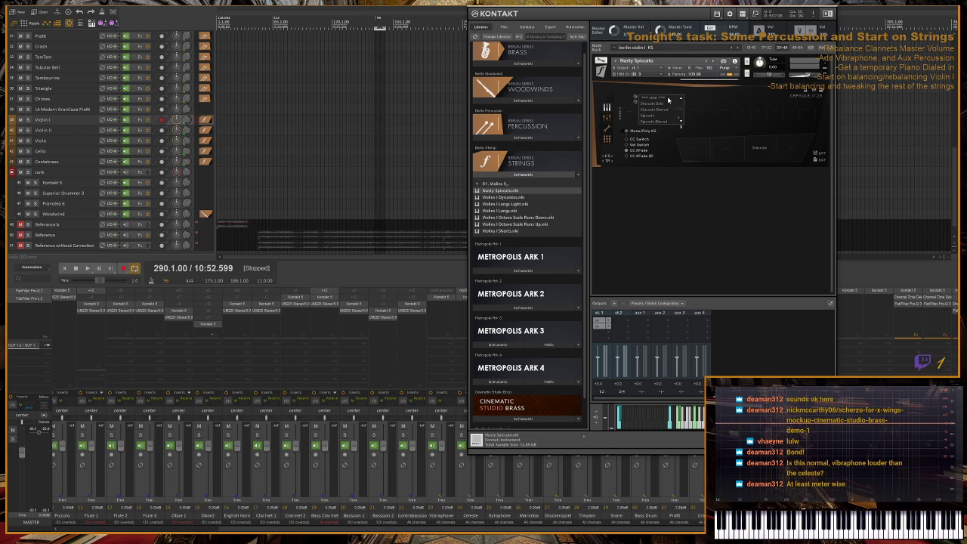
# - Empty the remaining articulation slots and load a single staccato articulation into the third slot
pyautogui.click(678, 118)
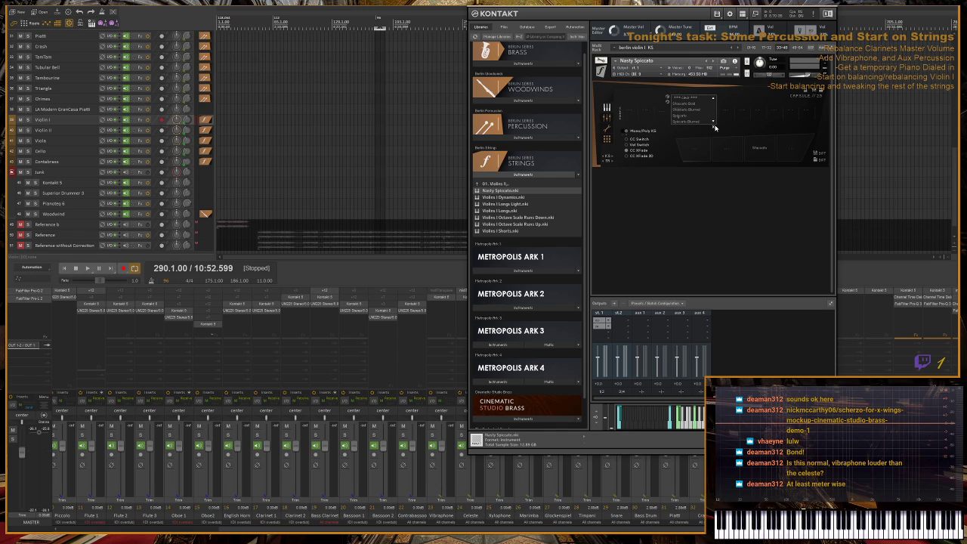
pyautogui.click(713, 126)
pyautogui.click(681, 110)
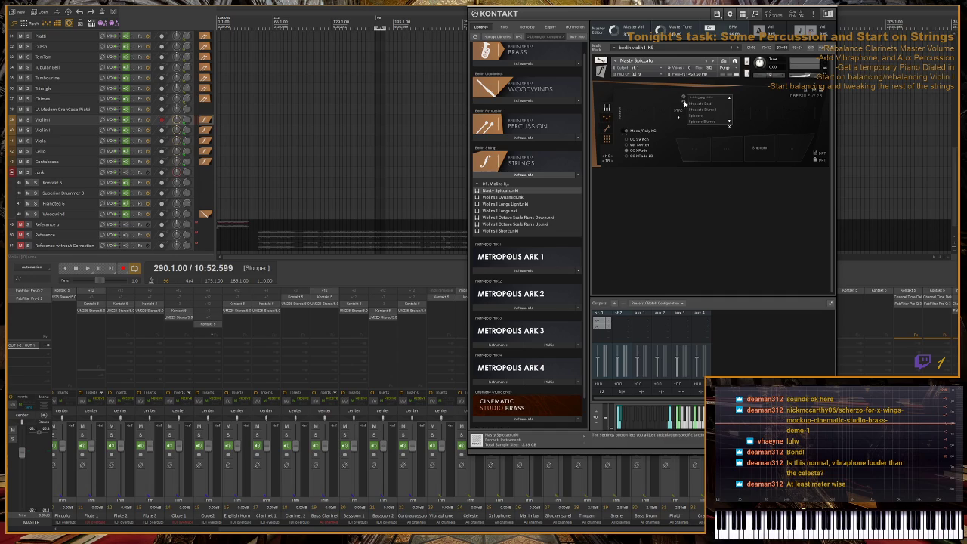
pyautogui.click(667, 115)
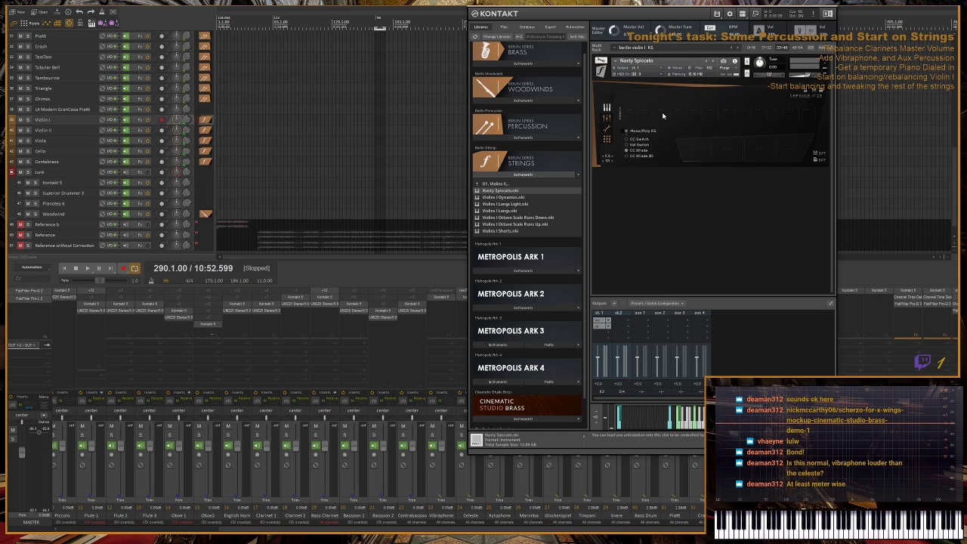
pyautogui.click(662, 112)
pyautogui.click(687, 106)
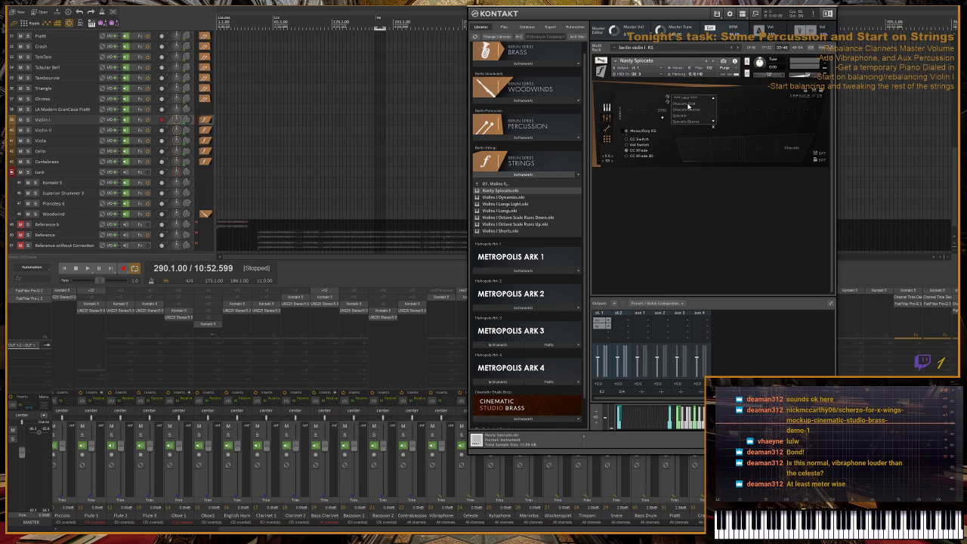
pyautogui.click(659, 121)
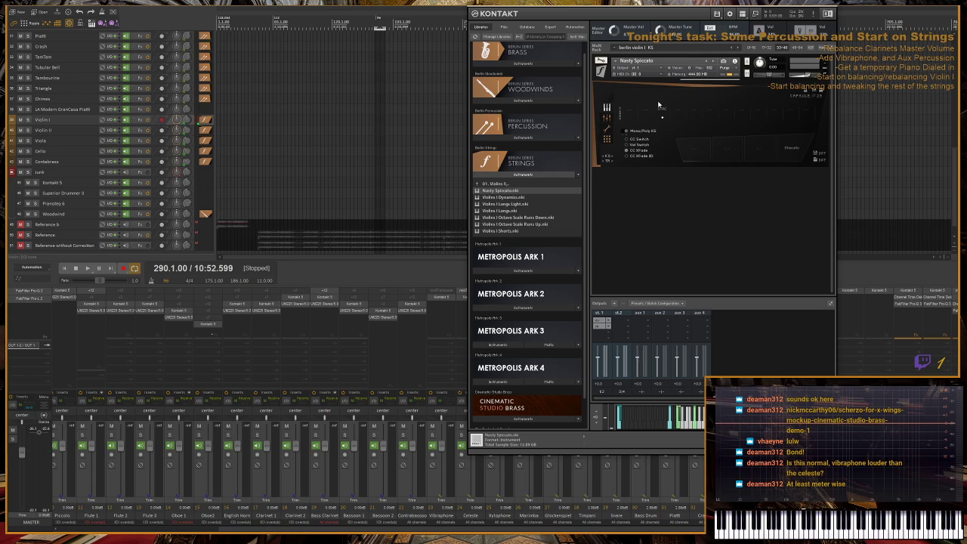
# - Assign the new Nasty Spiccato instrument to a MIDI channel on Port A
pyautogui.click(648, 75)
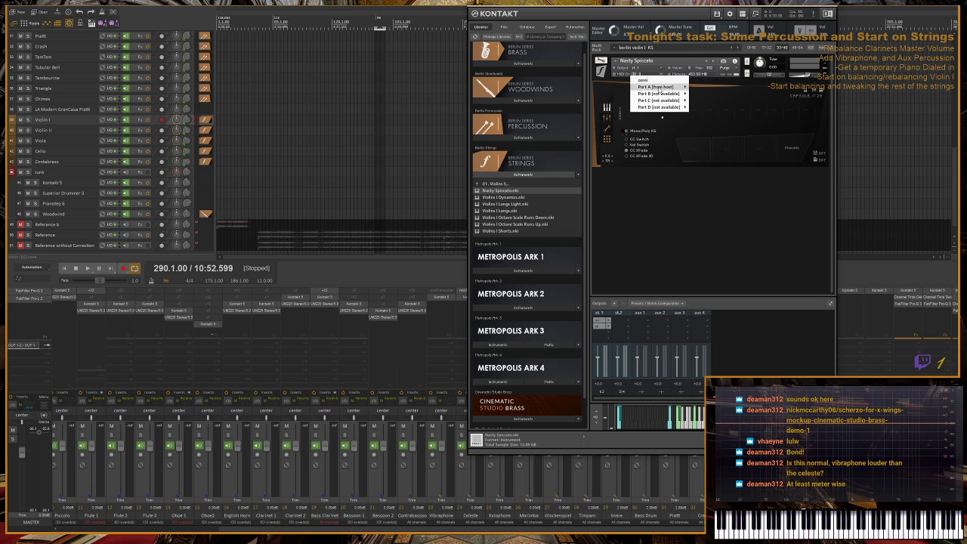
pyautogui.moveTo(661, 89)
pyautogui.click(701, 134)
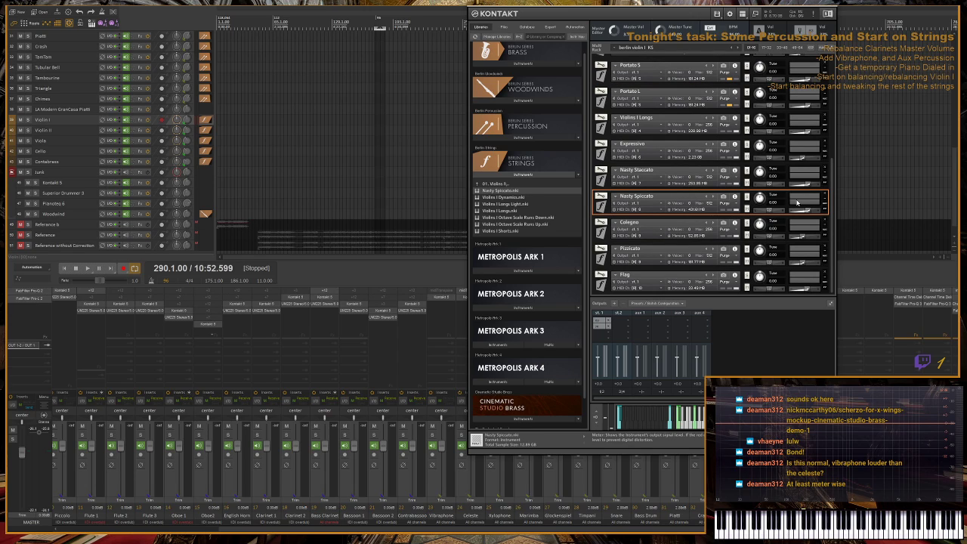
# - Remove the old Nasty Spiccato instruments from the 01–16 and 17–32 rack pages
pyautogui.click(825, 195)
pyautogui.click(723, 178)
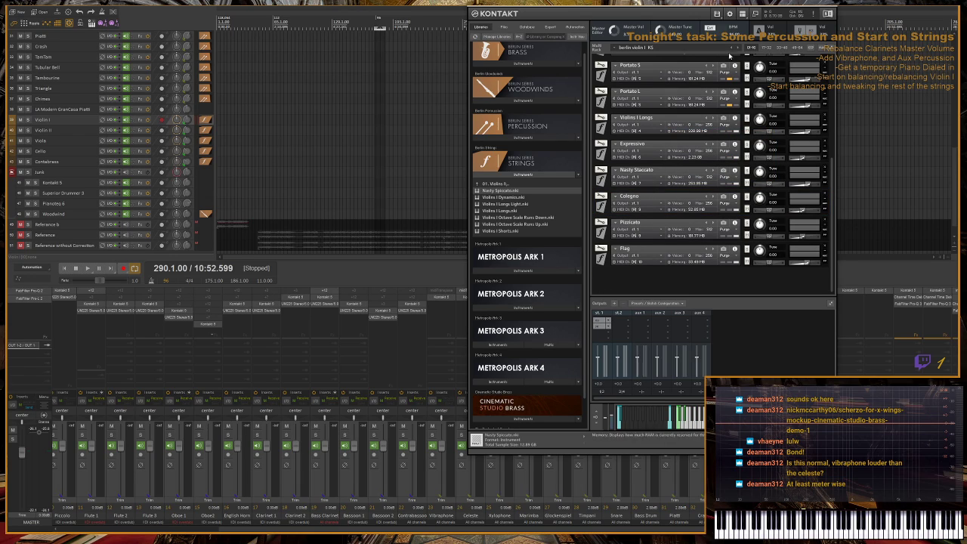
pyautogui.scroll(-5, 708, 109)
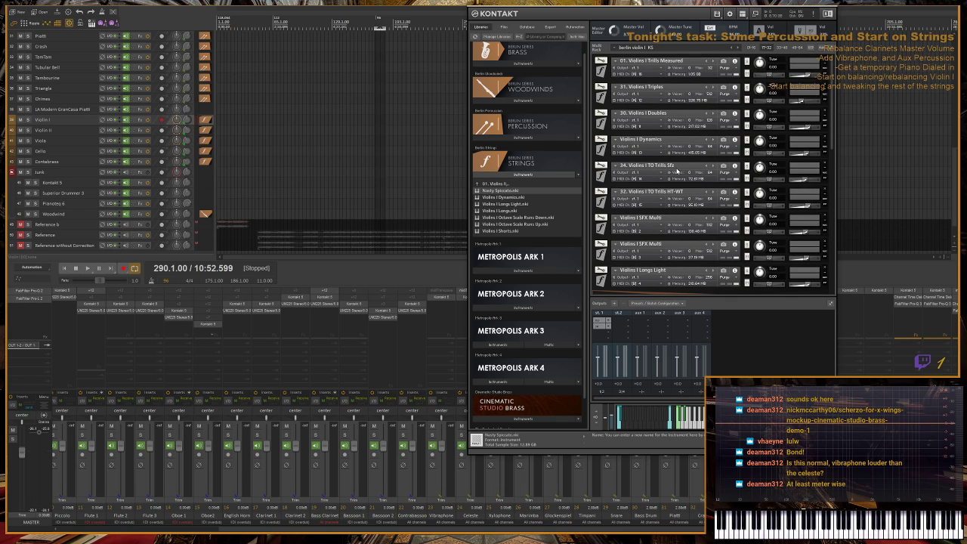
pyautogui.scroll(-2, 599, 242)
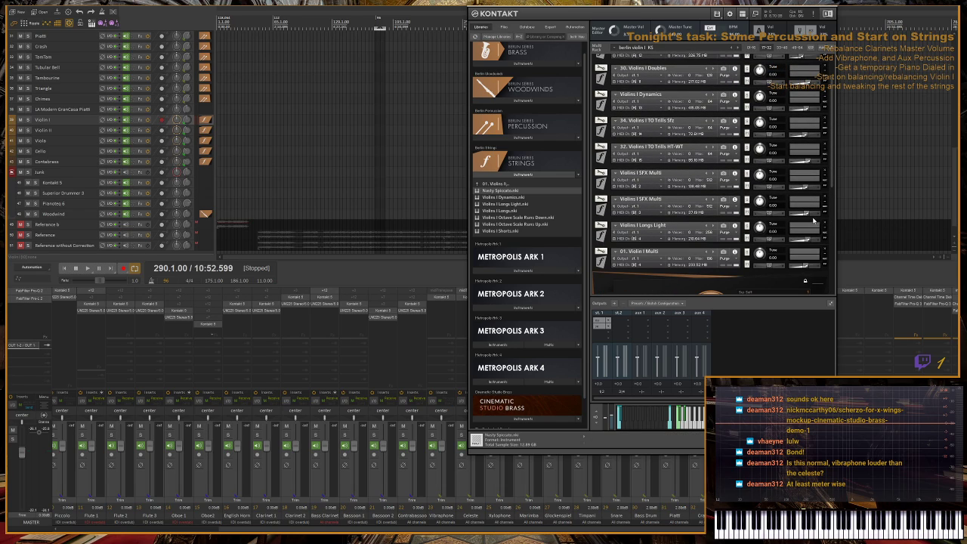
pyautogui.scroll(-6, 826, 178)
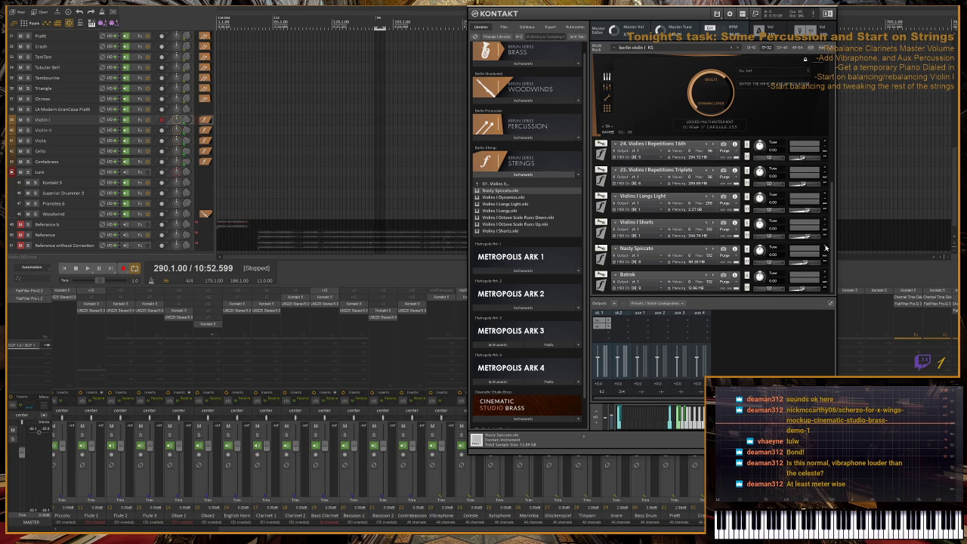
pyautogui.scroll(-5, 826, 248)
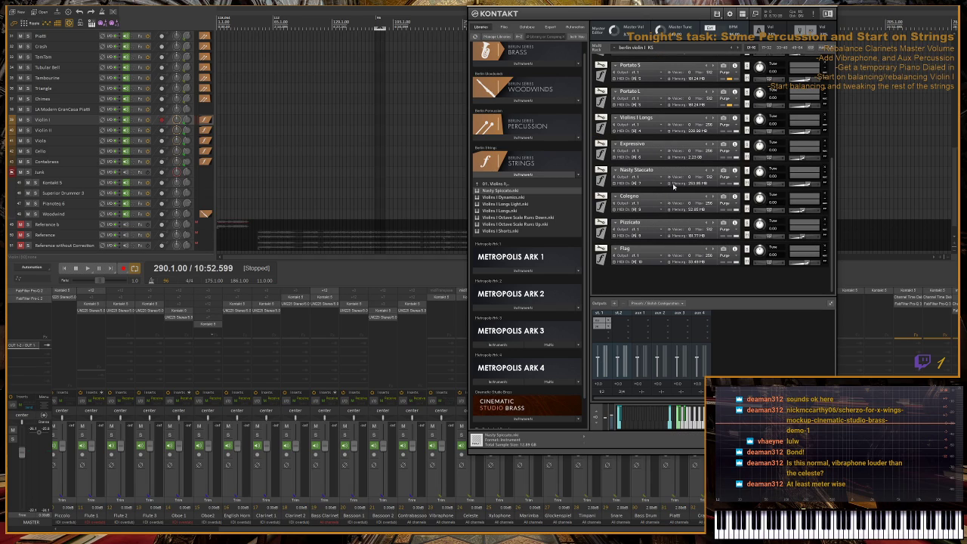
# - Collapse the 01. Violins I Multi instrument on the 17–32 rack page
pyautogui.scroll(1, 669, 182)
pyautogui.scroll(1, 661, 174)
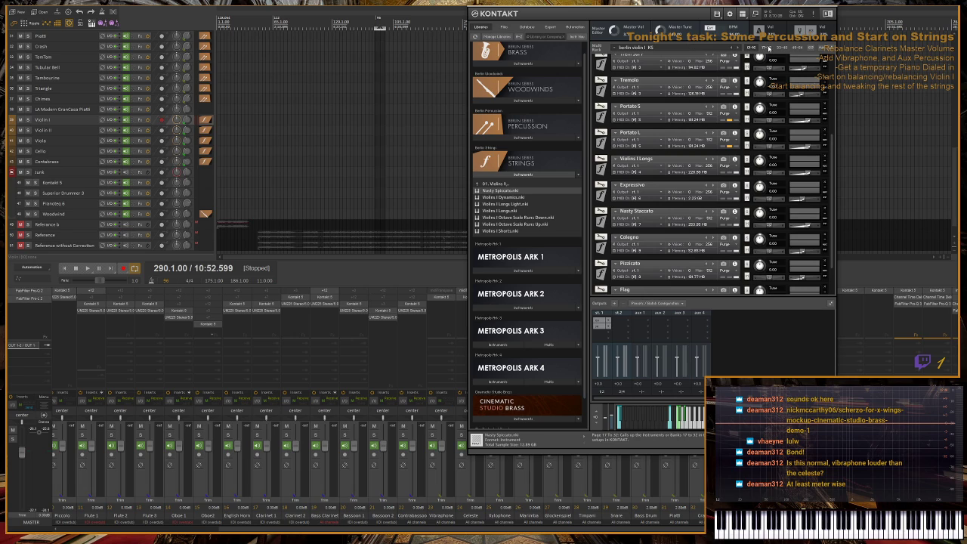
pyautogui.scroll(10, 711, 85)
pyautogui.scroll(-4, 605, 89)
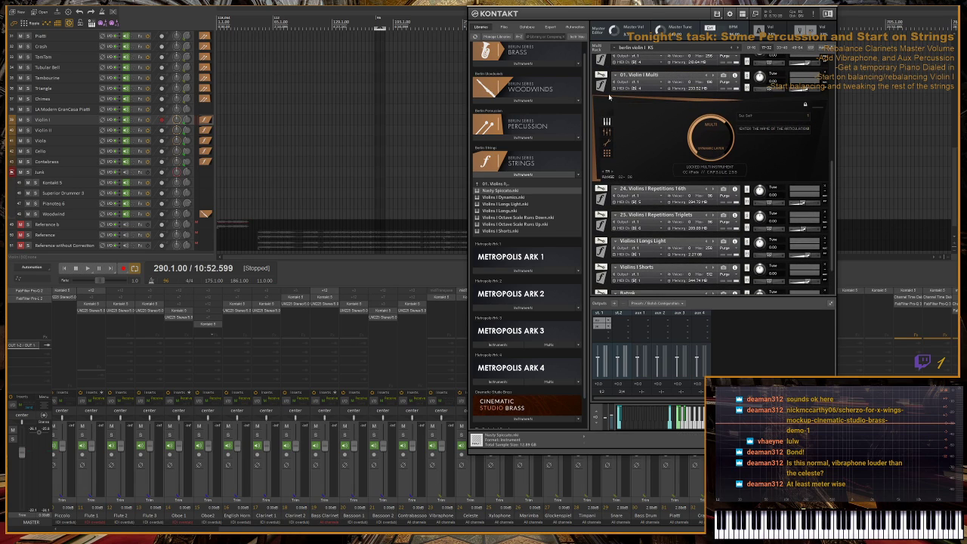
pyautogui.scroll(3, 634, 164)
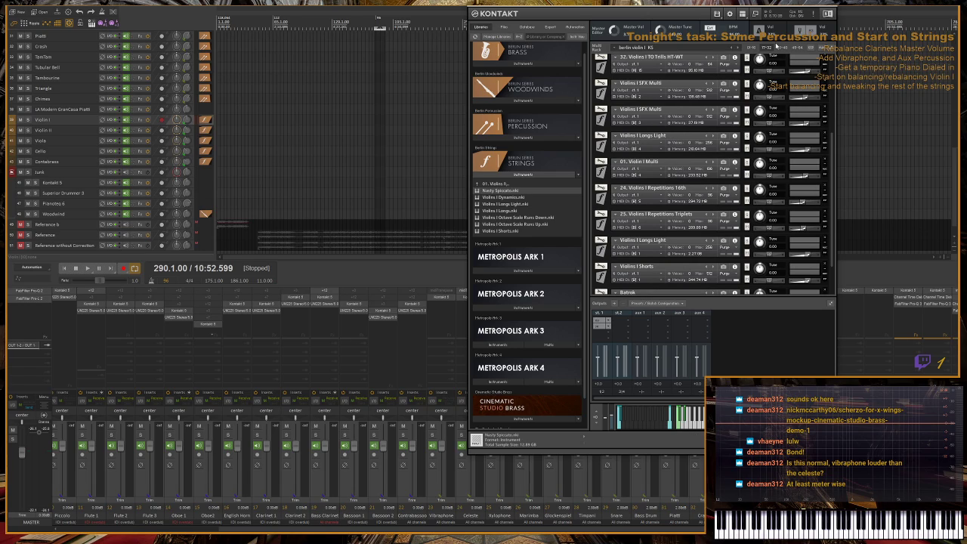
# - Check the staccato slot's layer and round robin settings in the Nasty Spiccato patch on the 33–48 page
pyautogui.click(780, 48)
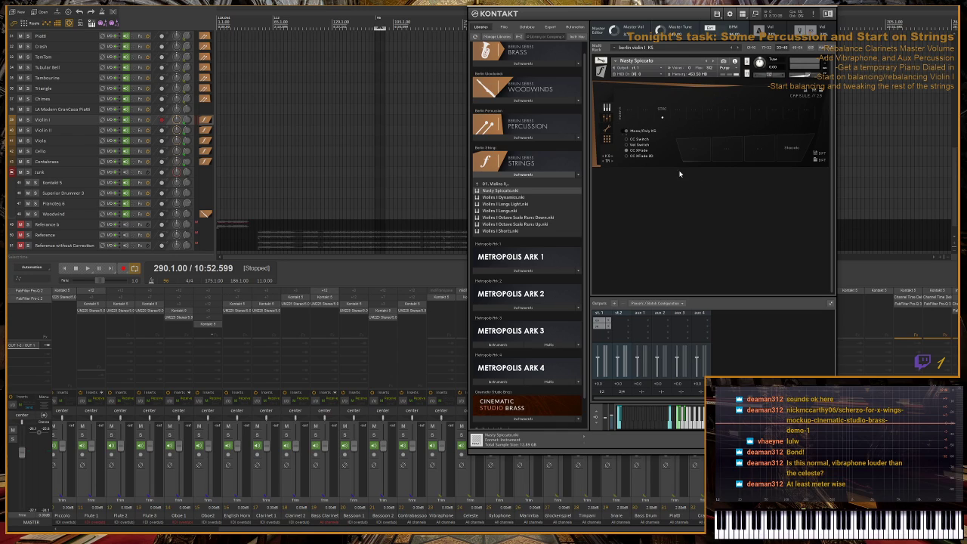
pyautogui.click(663, 110)
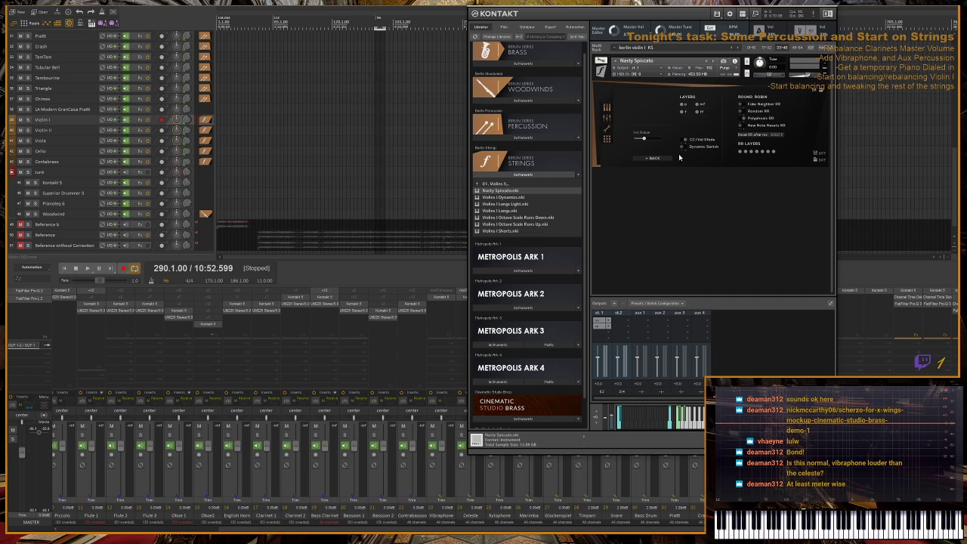
pyautogui.click(652, 158)
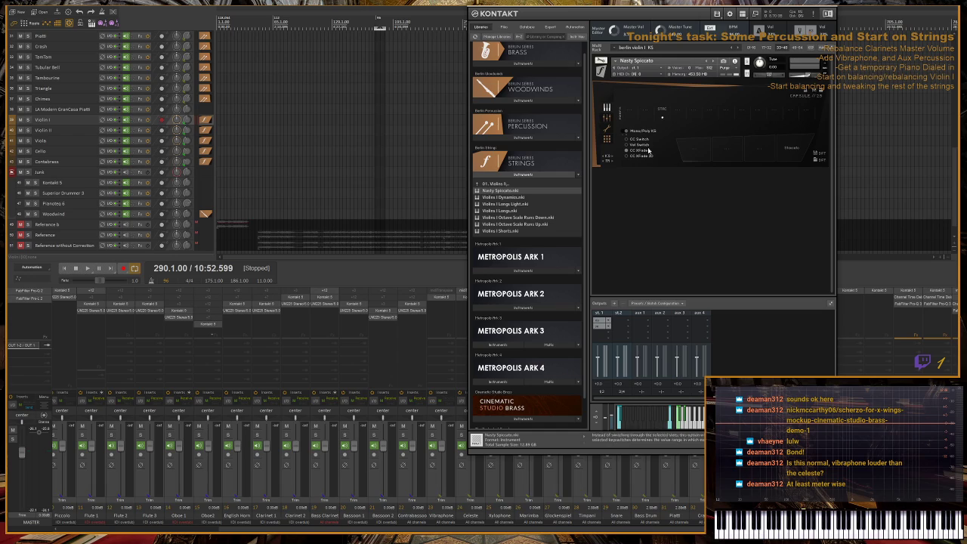
# - Switch off the Noise channel in the Nasty Spiccato patch's microphone mixer, toggling the Close channel off and back on
pyautogui.click(607, 117)
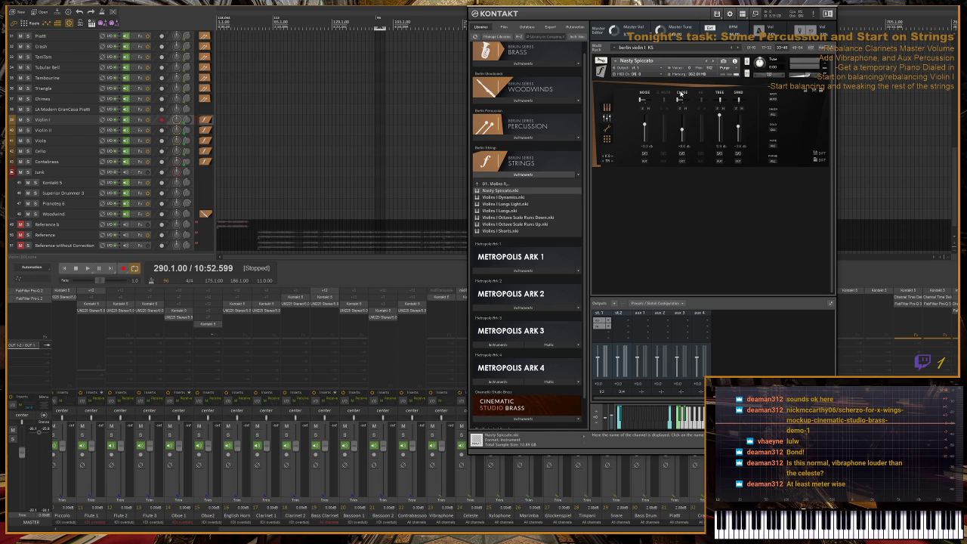
pyautogui.click(682, 93)
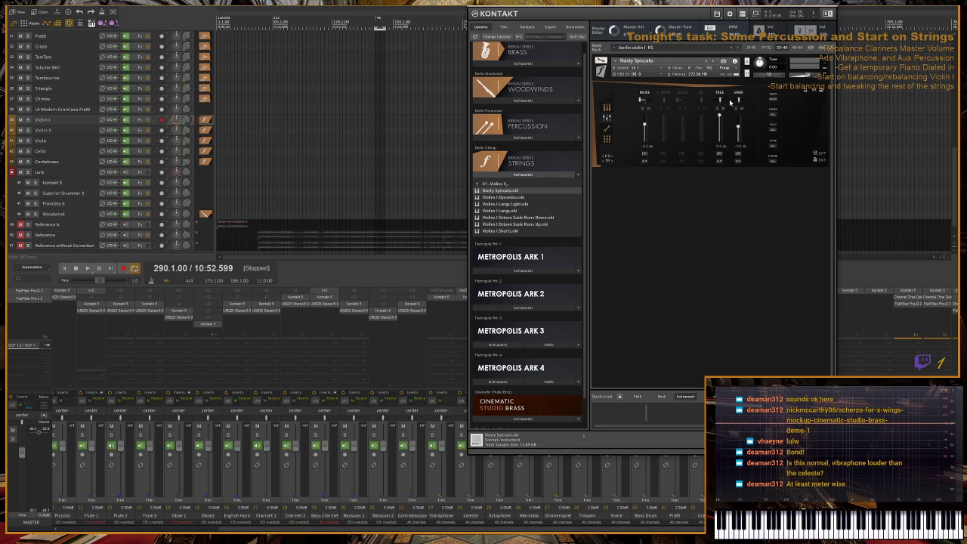
pyautogui.click(644, 93)
pyautogui.click(683, 92)
# - Add two more Nasty Spiccato instruments below the edited one in the rack
pyautogui.moveTo(793, 247); pyautogui.dragTo(790, 245)
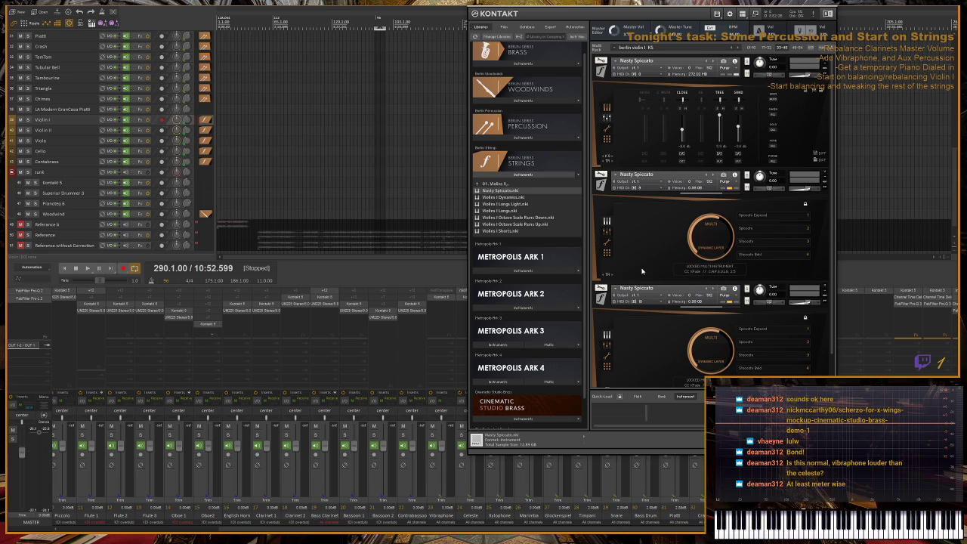
# - Assign the MIDI channel from Port A to each of the two newly added Nasty Spiccato instruments
pyautogui.click(641, 300)
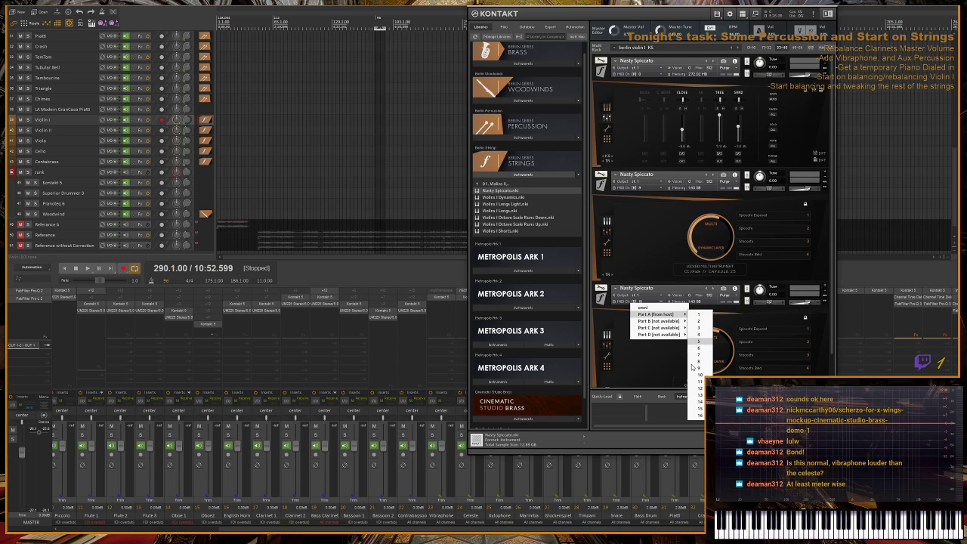
pyautogui.click(699, 364)
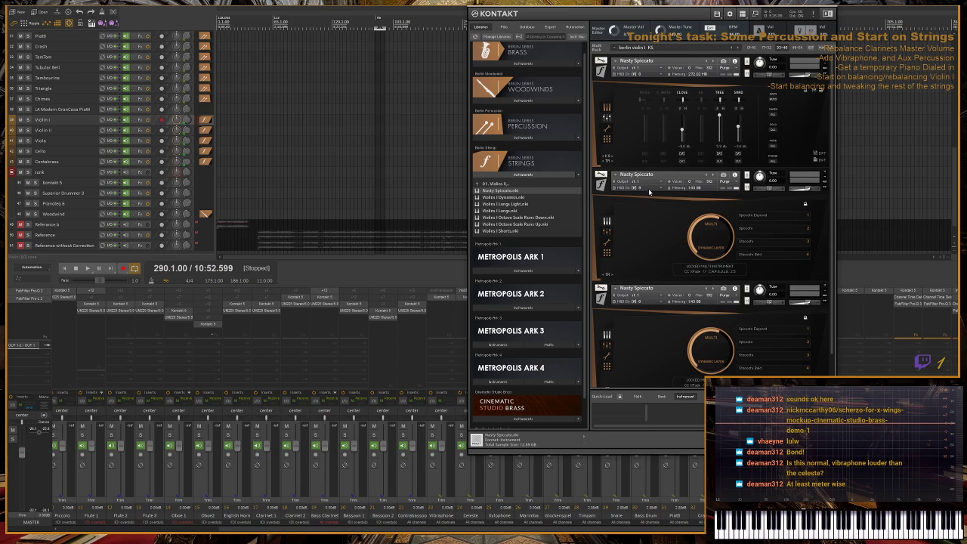
pyautogui.click(649, 191)
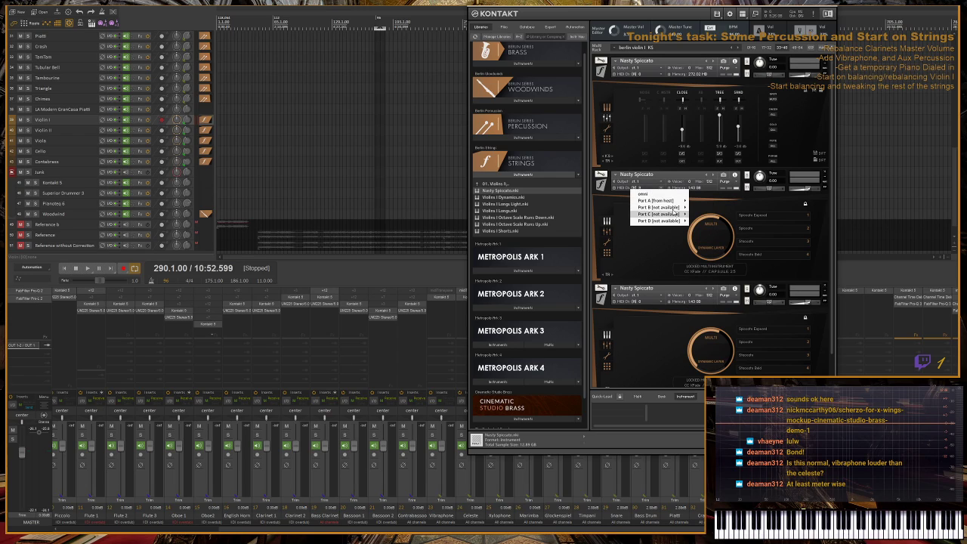
pyautogui.click(696, 251)
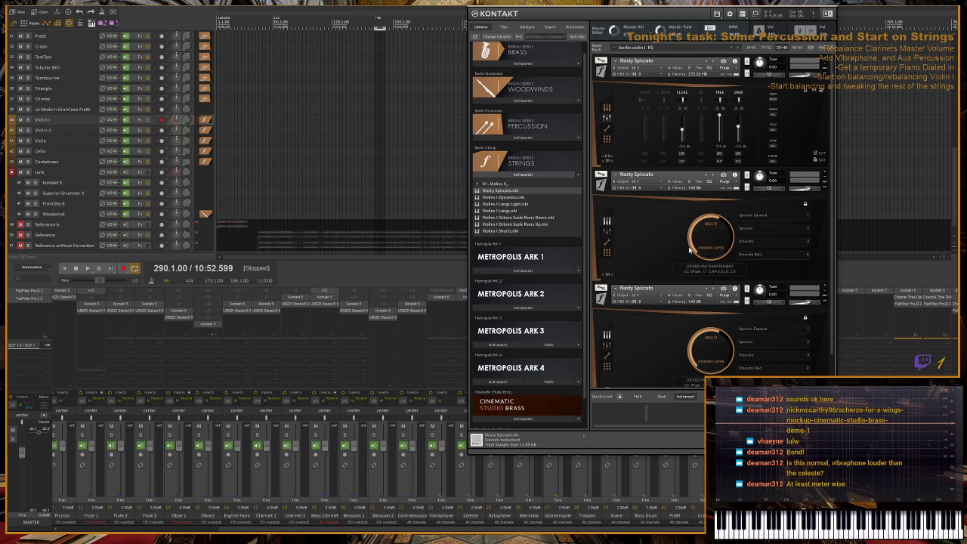
# - Unload the Staccato Bold, Staccato and plain Spiccato articulations from the lowest Nasty Spiccato instrument, keeping only its second slot
pyautogui.click(805, 318)
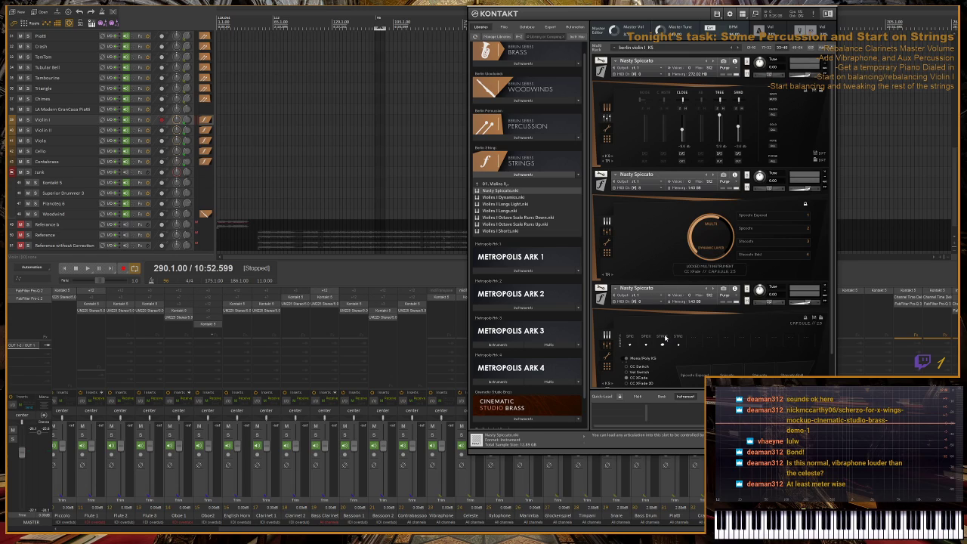
pyautogui.click(667, 337)
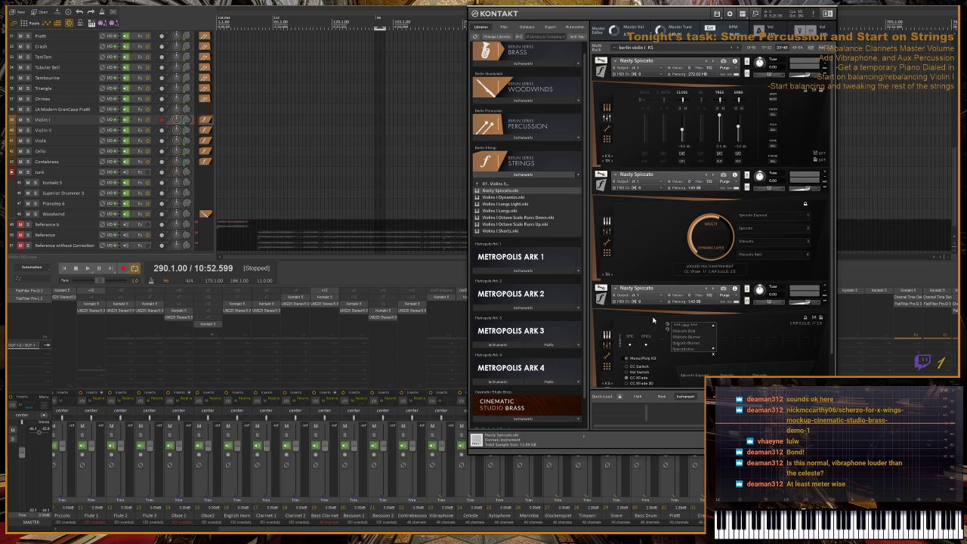
pyautogui.click(692, 350)
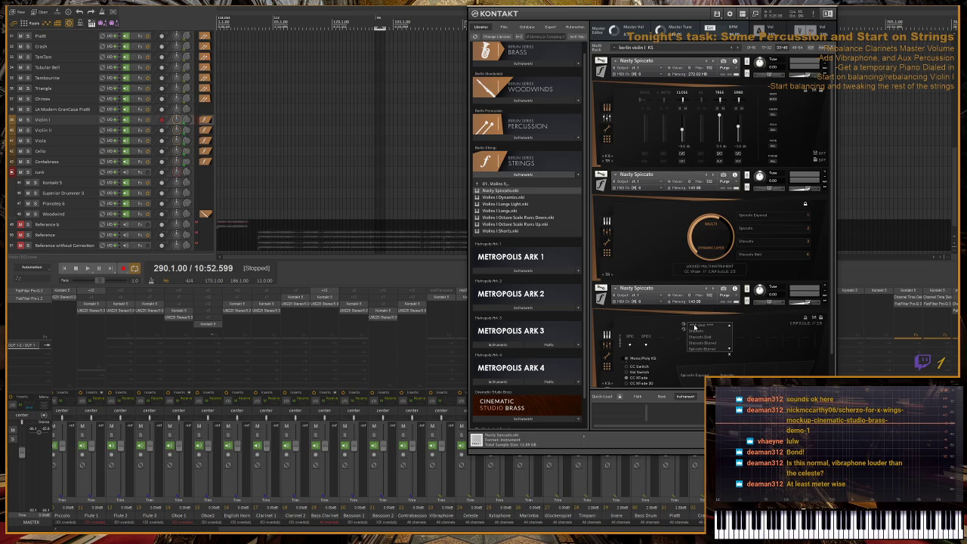
pyautogui.click(631, 341)
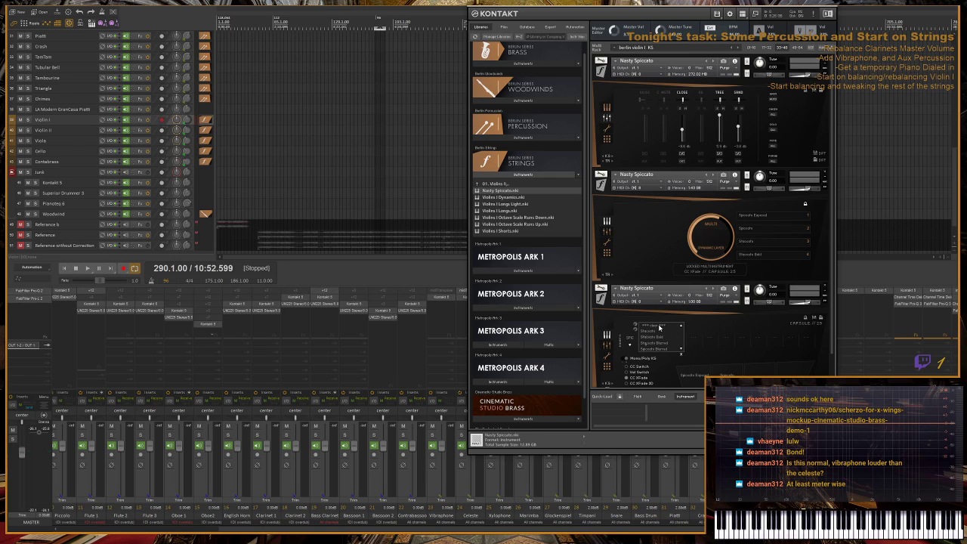
pyautogui.click(657, 331)
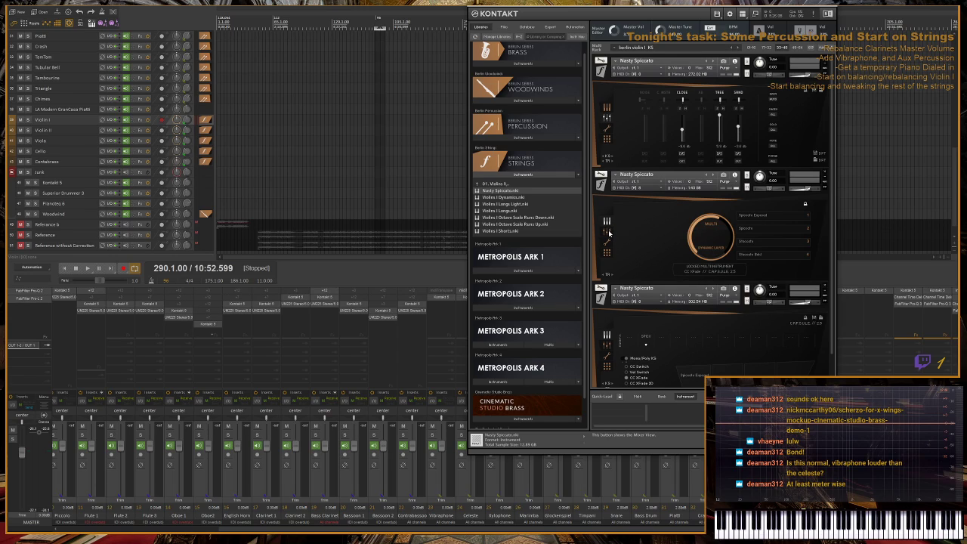
# - Unload every articulation except plain Spiccato from the middle Nasty Spiccato instrument and check its MIDI channel options
pyautogui.click(610, 233)
pyautogui.click(609, 233)
pyautogui.click(807, 205)
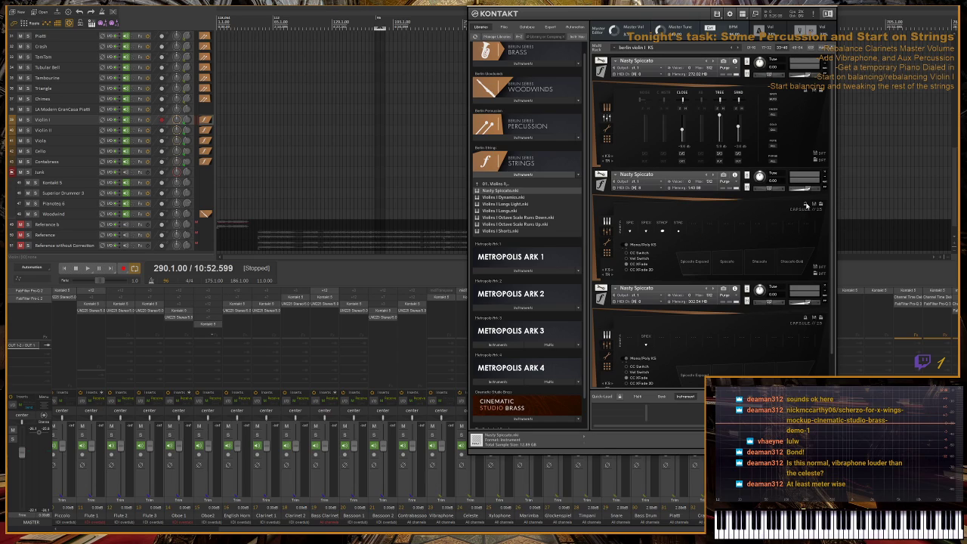
pyautogui.click(678, 226)
pyautogui.click(677, 219)
pyautogui.click(663, 227)
pyautogui.click(683, 212)
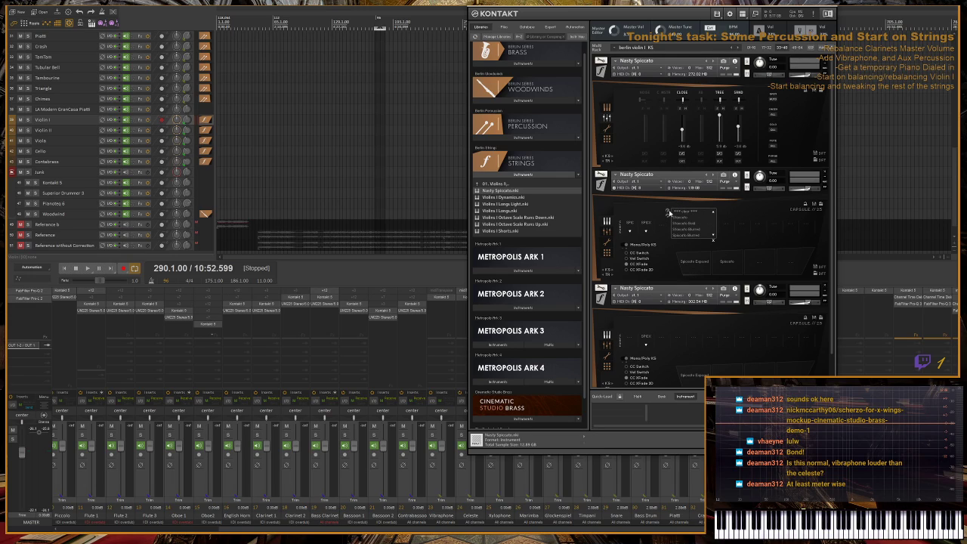
pyautogui.click(650, 225)
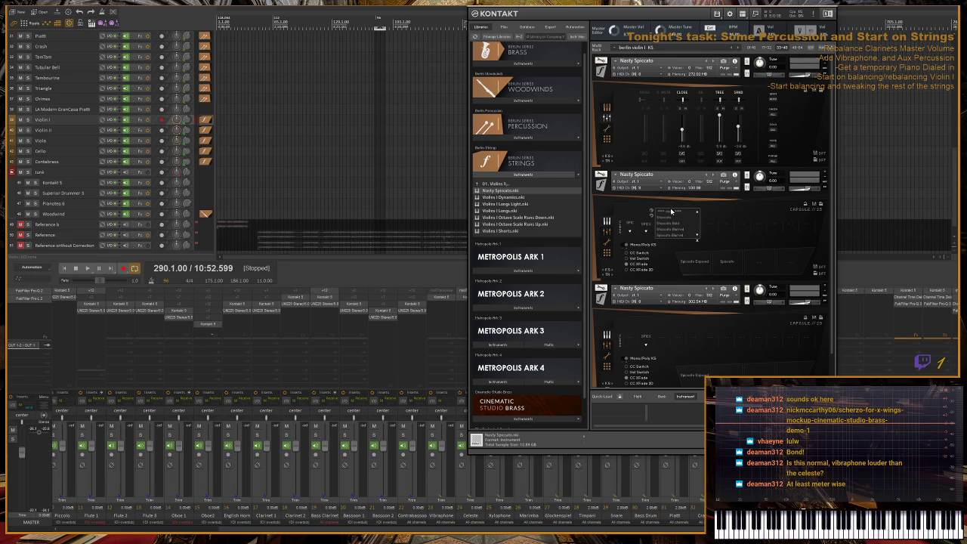
pyautogui.click(644, 235)
pyautogui.click(641, 188)
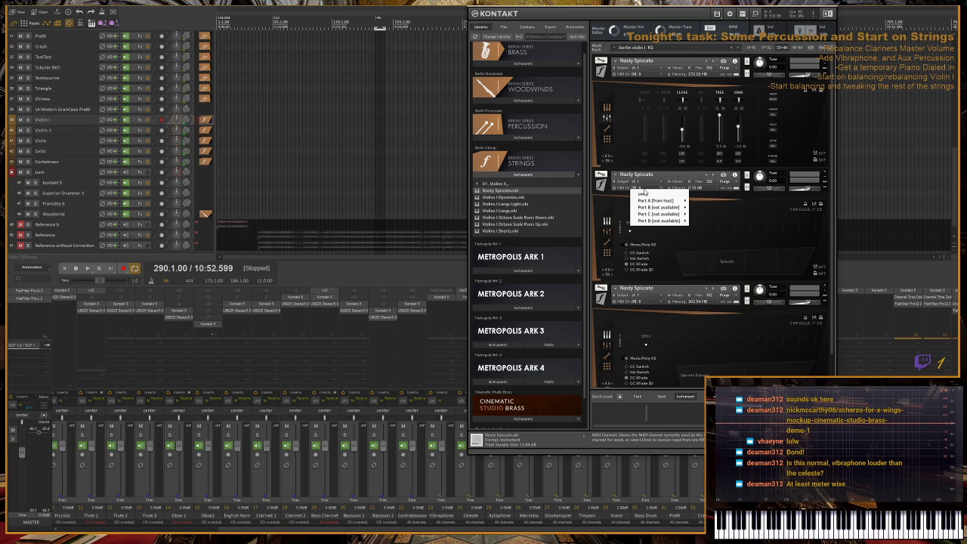
pyautogui.click(642, 196)
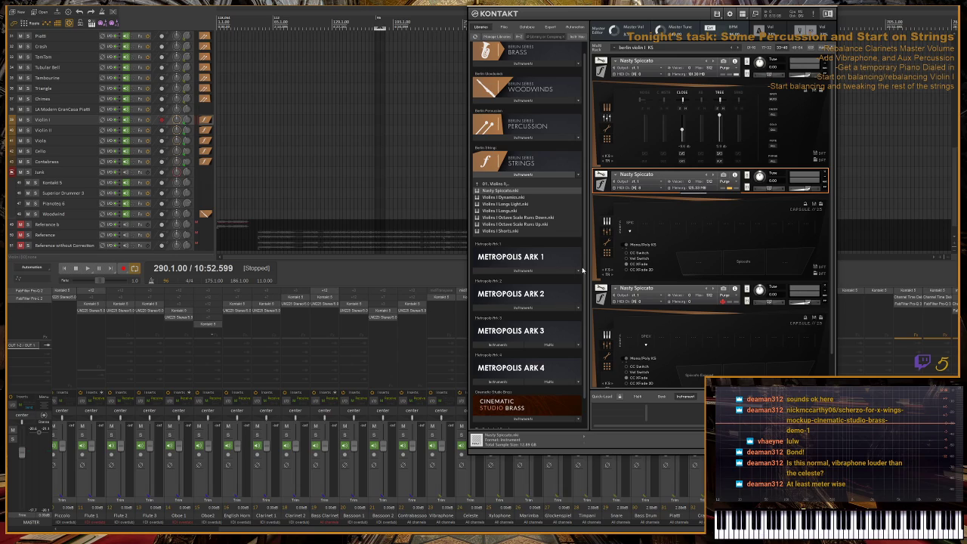
# - Compare the microphone mixers of the three Nasty Spiccato instruments and check the articulation slots of the first one
pyautogui.click(607, 344)
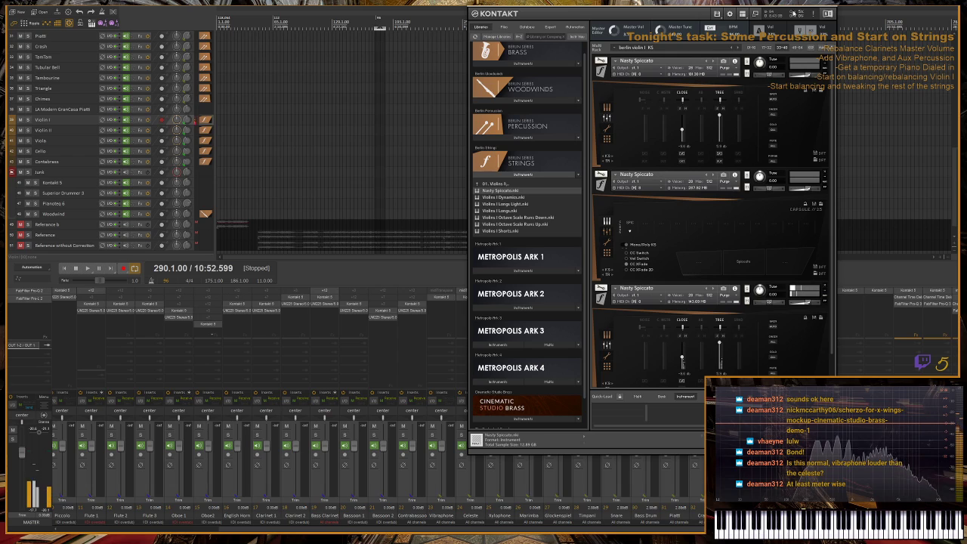
pyautogui.click(607, 230)
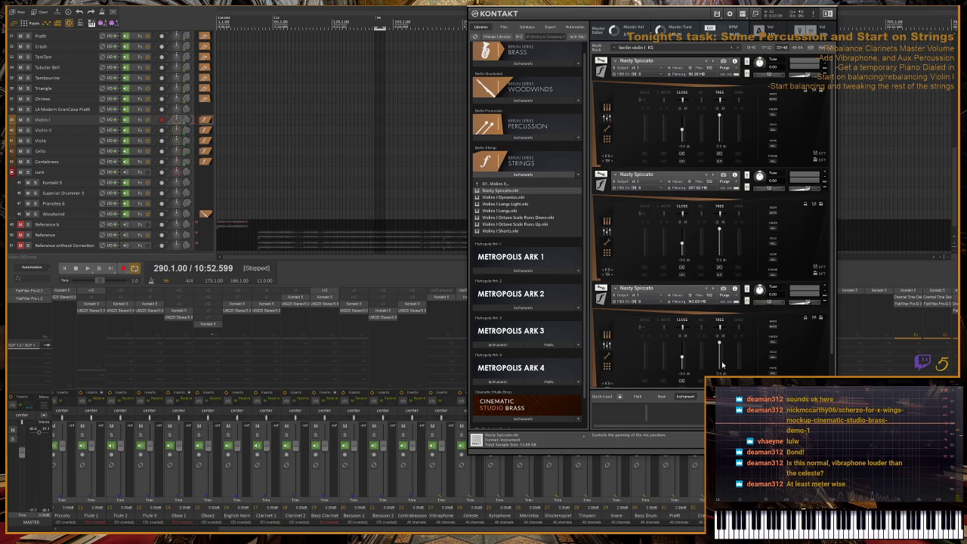
pyautogui.scroll(-2, 726, 368)
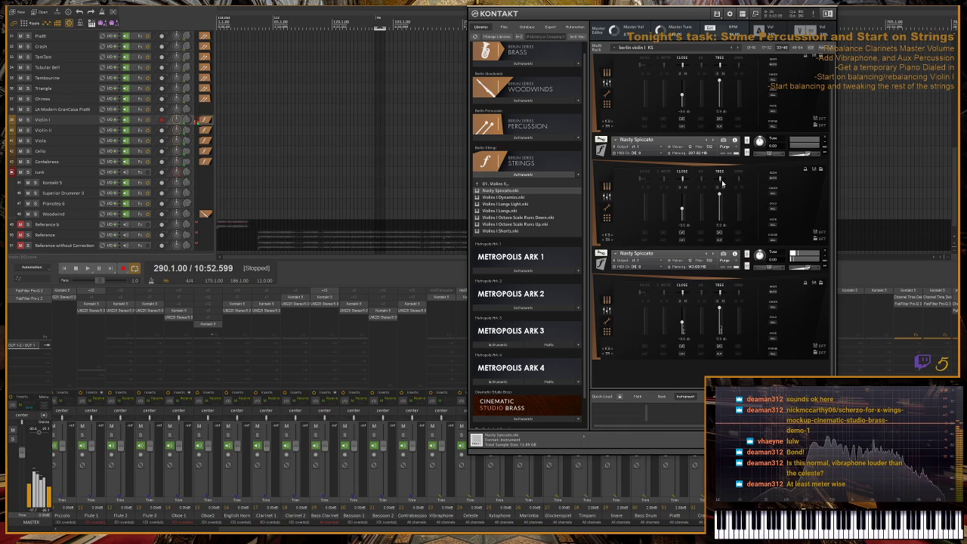
pyautogui.scroll(1, 722, 185)
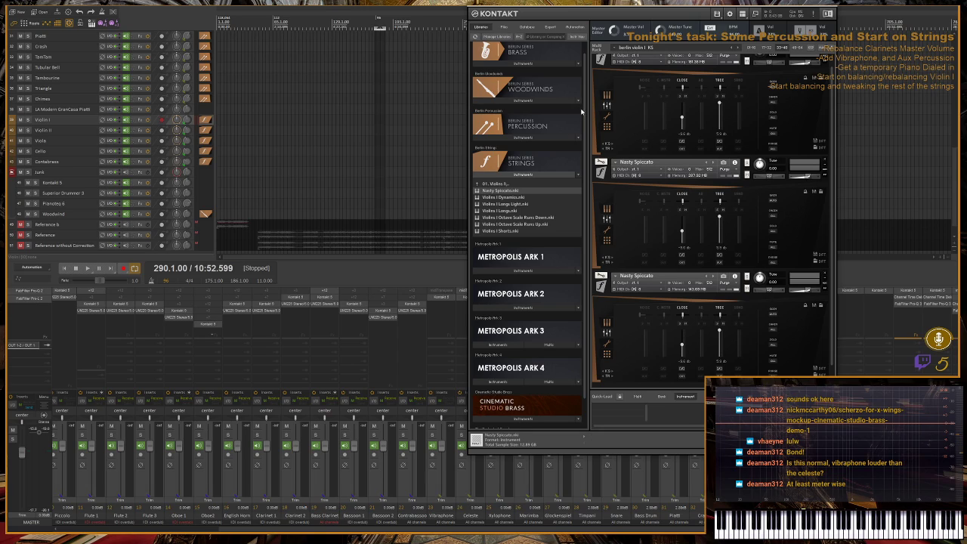
pyautogui.scroll(1, 661, 149)
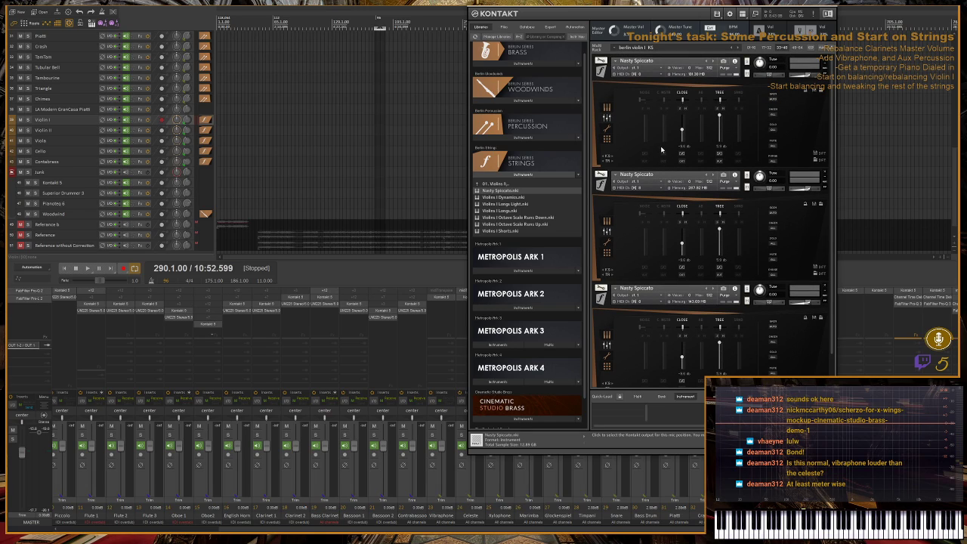
pyautogui.click(607, 108)
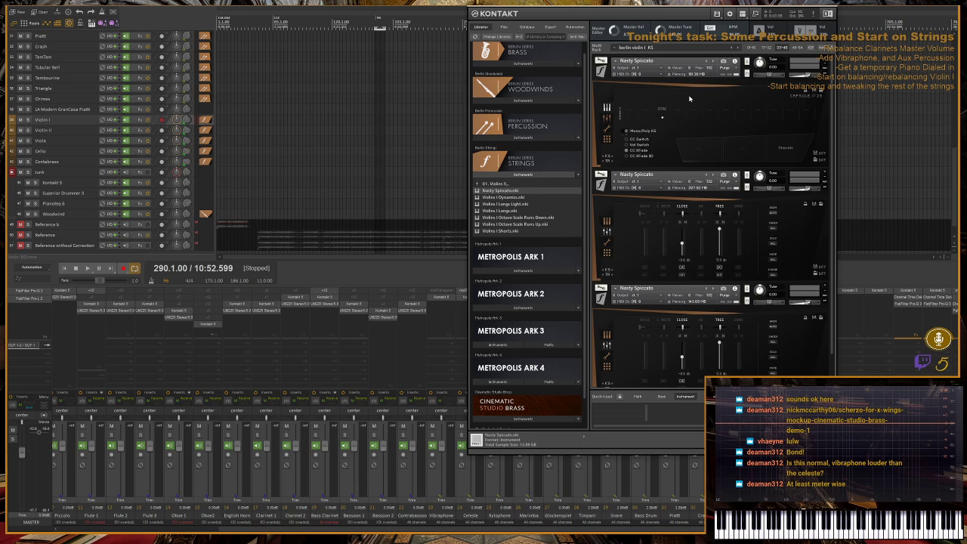
# - Move the Kontakt window aside and bring the Violin I channel's effects into view in the mixer
pyautogui.moveTo(665, 3); pyautogui.dragTo(442, 14)
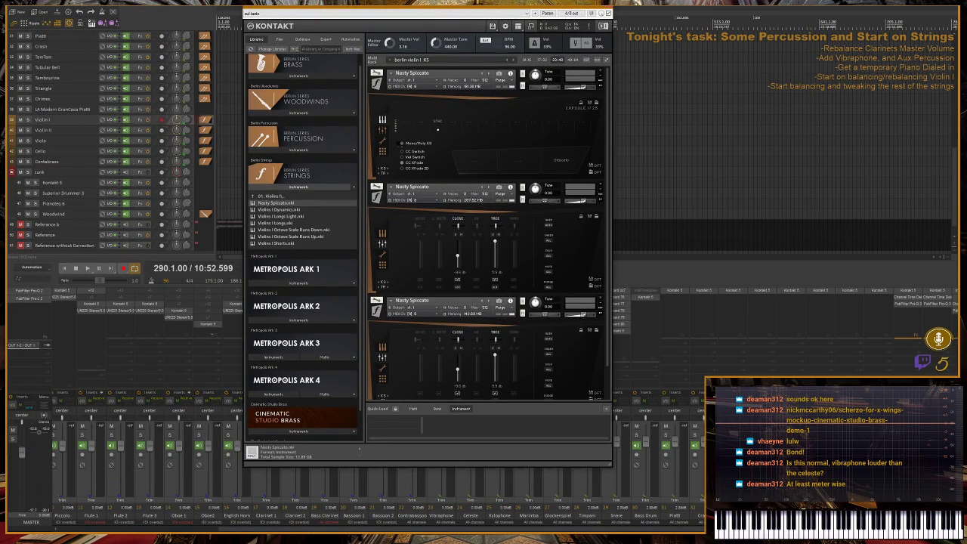
pyautogui.hscroll(4, 499, 525)
pyautogui.hscroll(4, 499, 526)
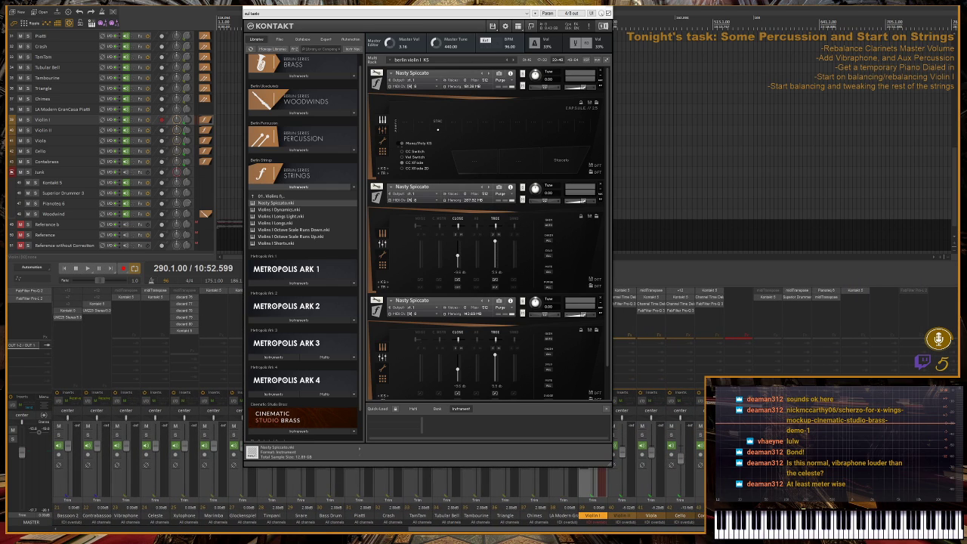
pyautogui.hscroll(-15, 454, 521)
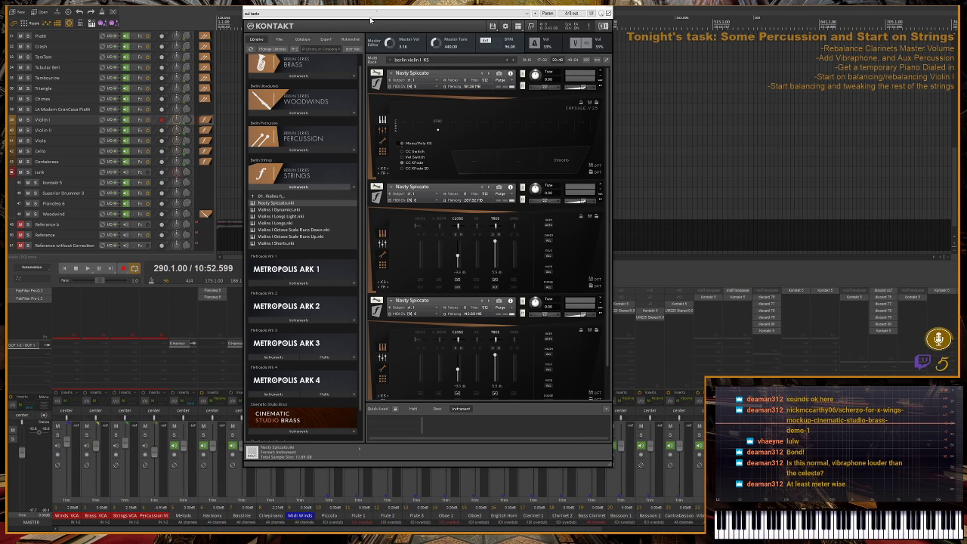
pyautogui.moveTo(453, 13); pyautogui.dragTo(321, 4)
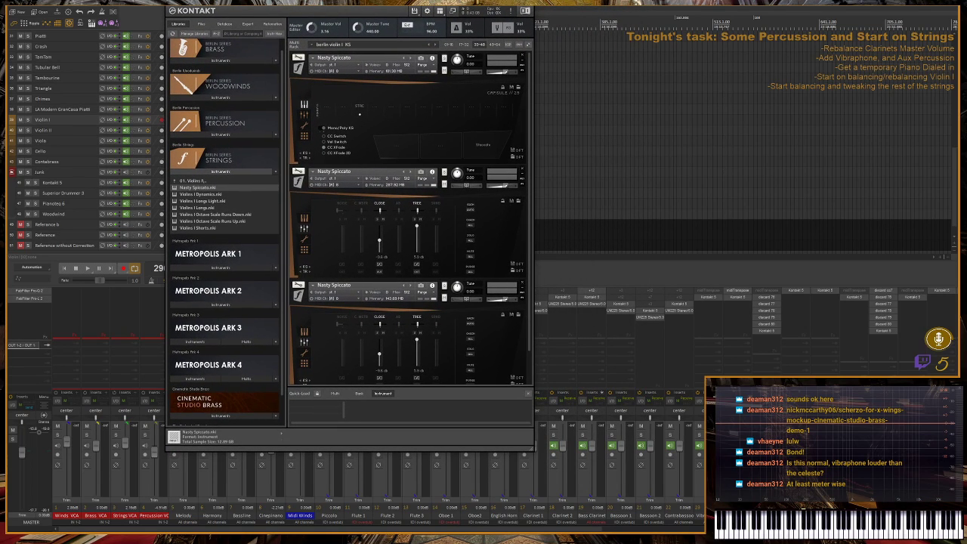
pyautogui.hscroll(8, 653, 383)
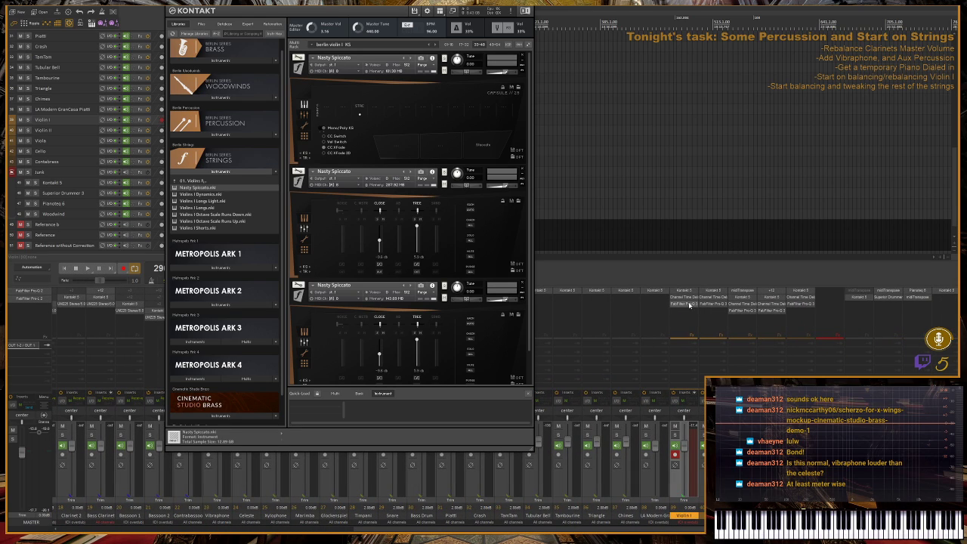
# - Filter all plugins for velocity effects and add JS: MIDI Velocity Control to the Violin I track
pyautogui.doubleClick(688, 314)
pyautogui.write('ent')
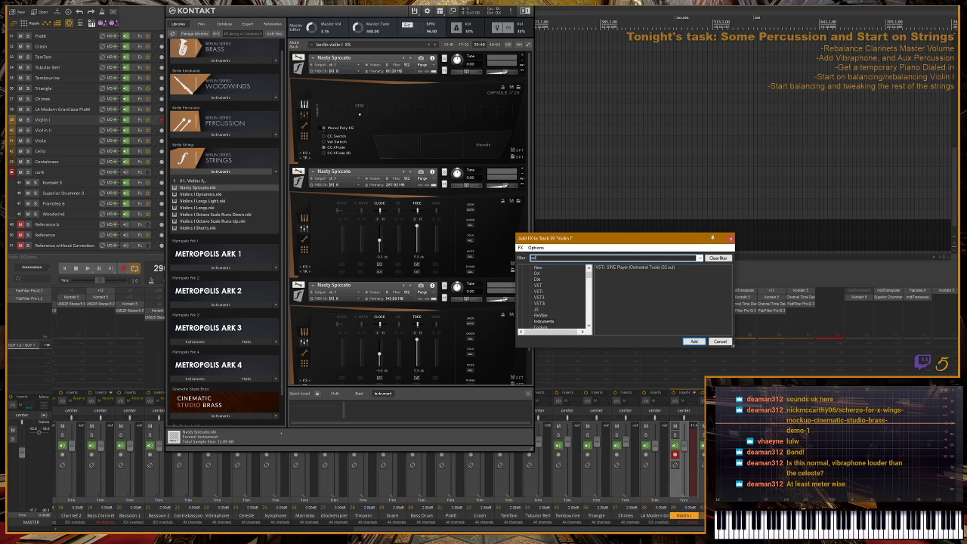
pyautogui.write('i')
pyautogui.scroll(1, 569, 291)
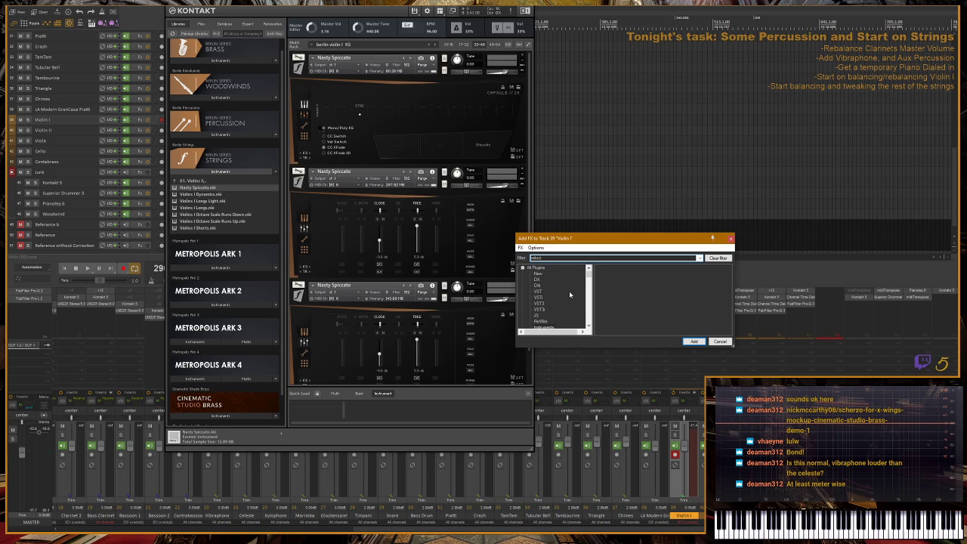
pyautogui.click(536, 268)
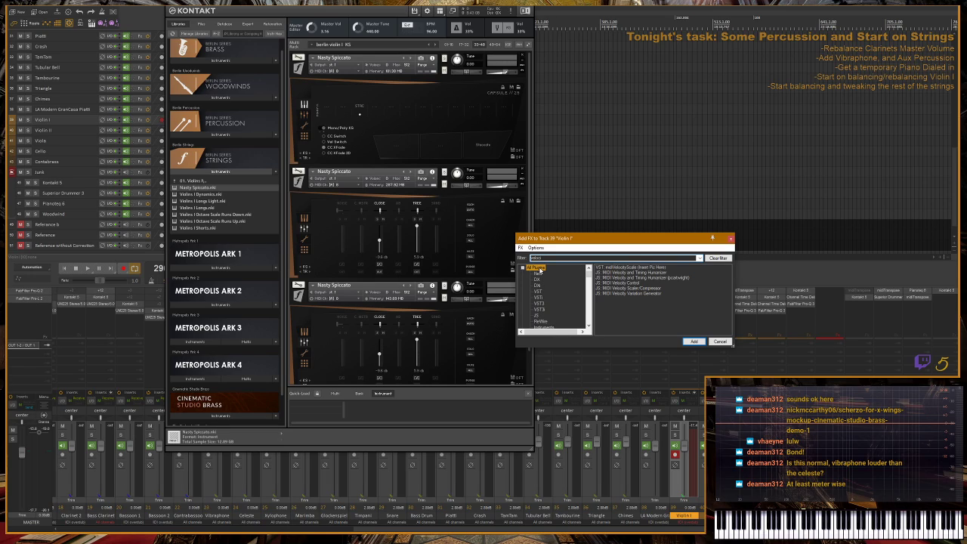
pyautogui.doubleClick(627, 284)
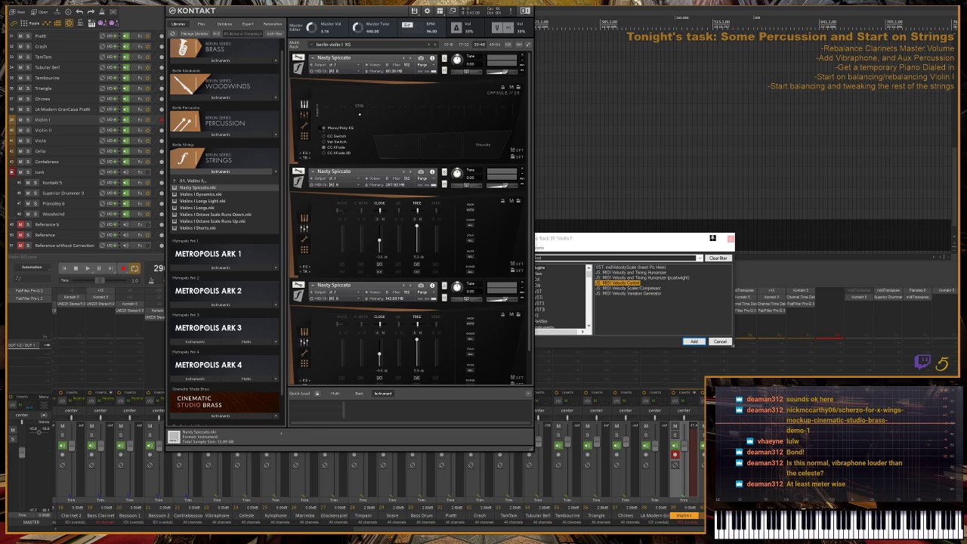
pyautogui.press('Return')
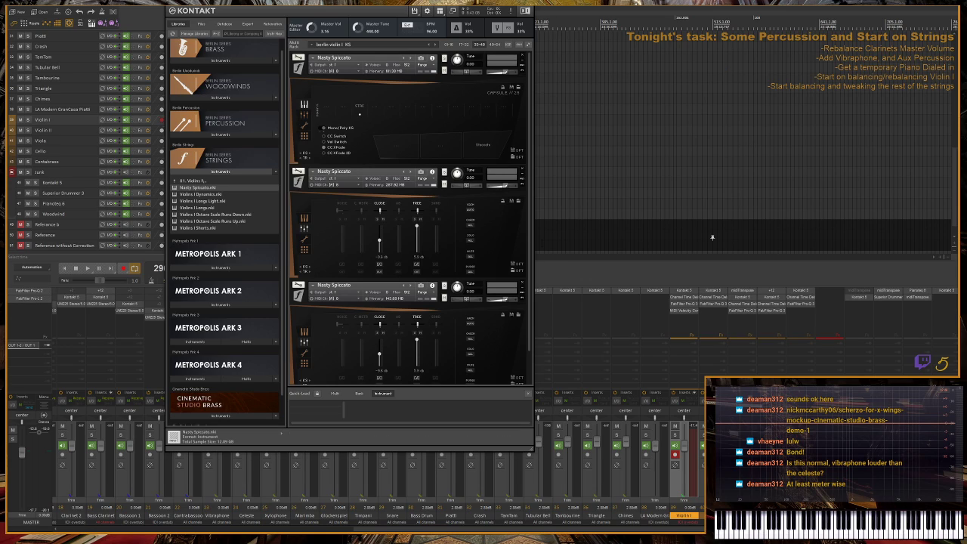
# - Set Min Velocity to 127 in MIDI Velocity Control and place the effect first in the Violin I effects chain
pyautogui.click(684, 313)
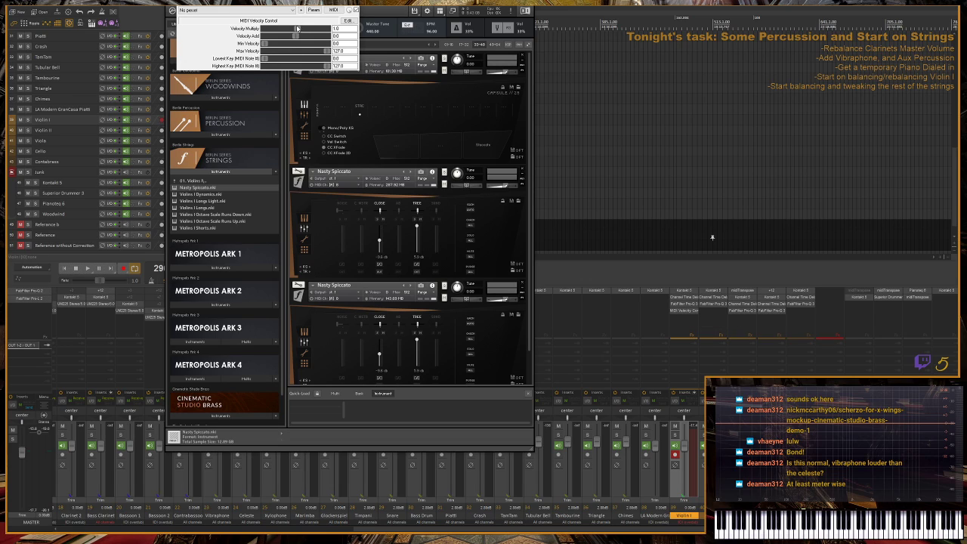
pyautogui.moveTo(712, 237); pyautogui.dragTo(712, 242)
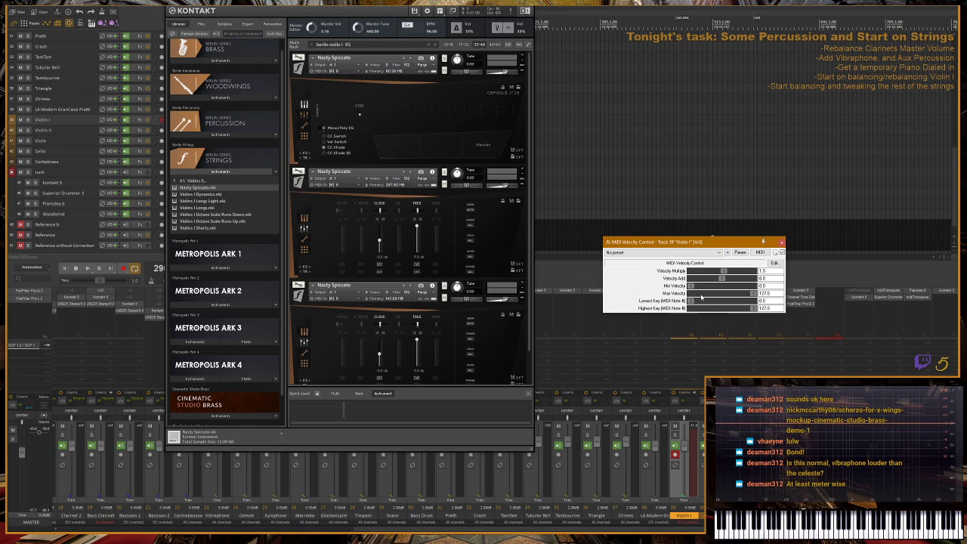
pyautogui.moveTo(693, 286); pyautogui.dragTo(756, 286)
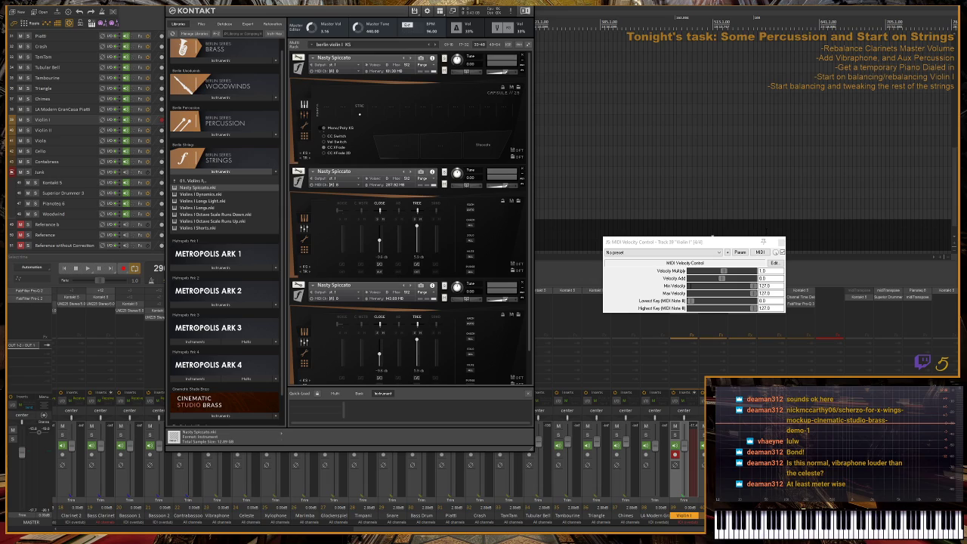
pyautogui.click(782, 241)
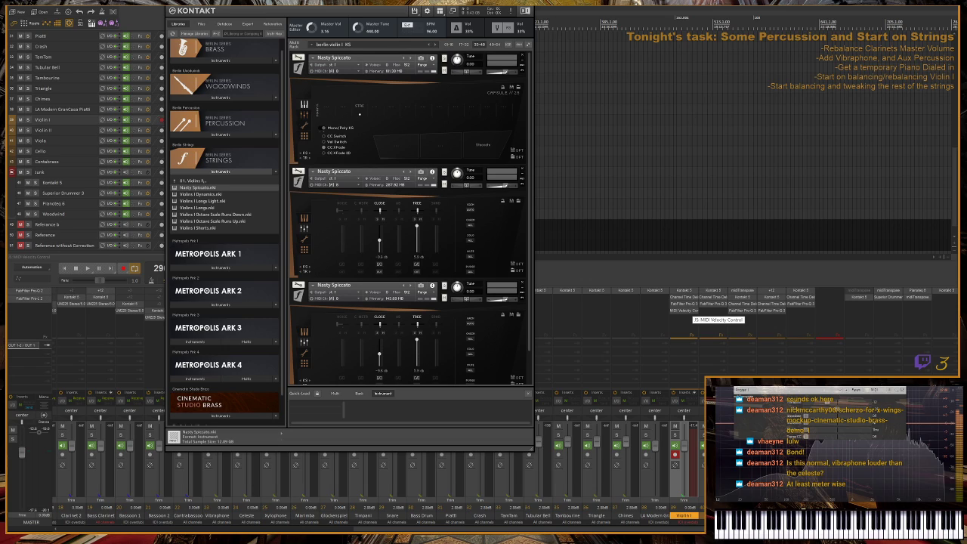
pyautogui.moveTo(688, 310); pyautogui.dragTo(684, 290)
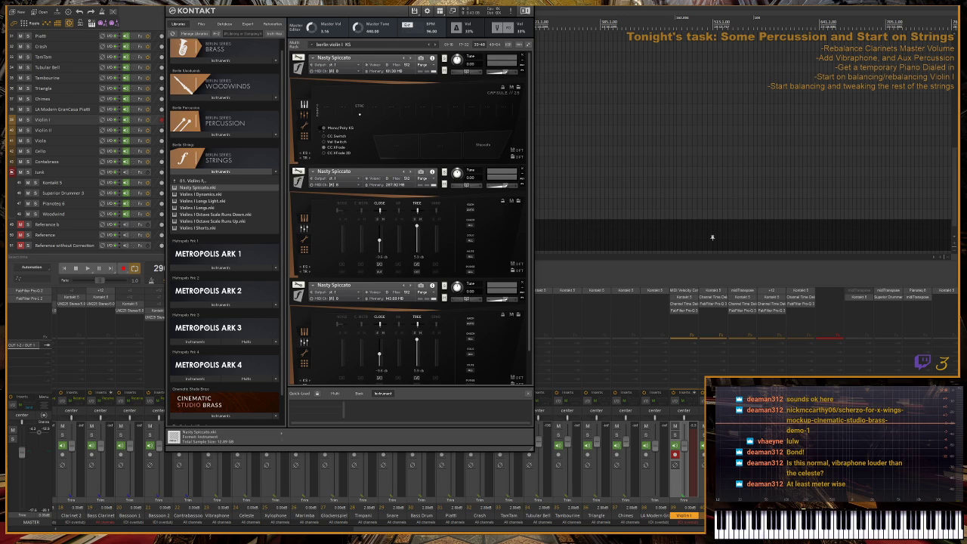
# - Move the Kontakt window aside to look up the Percussion VCA channel in the mixer, and return to the Nasty Spiccato instruments
pyautogui.moveTo(325, 10); pyautogui.dragTo(714, 19)
pyautogui.scroll(10, 216, 486)
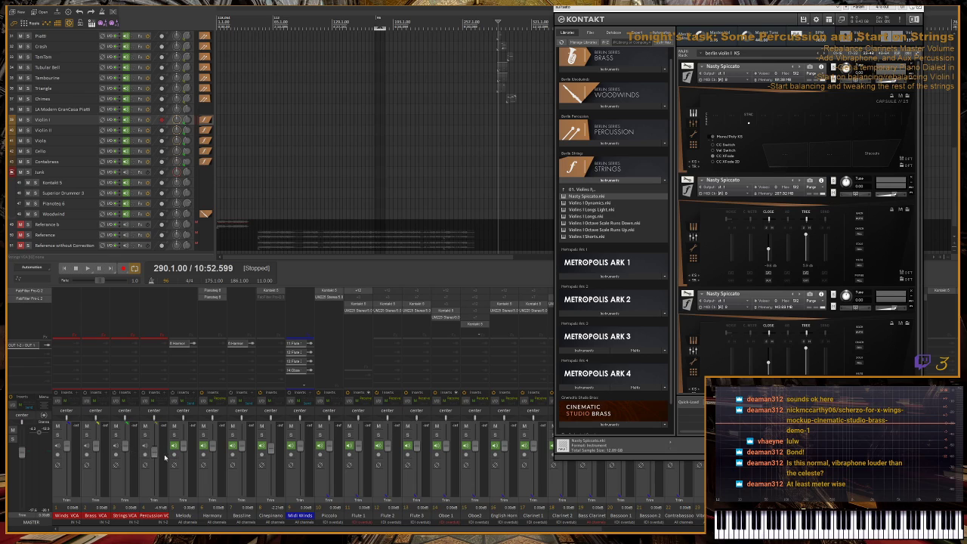
pyautogui.click(160, 456)
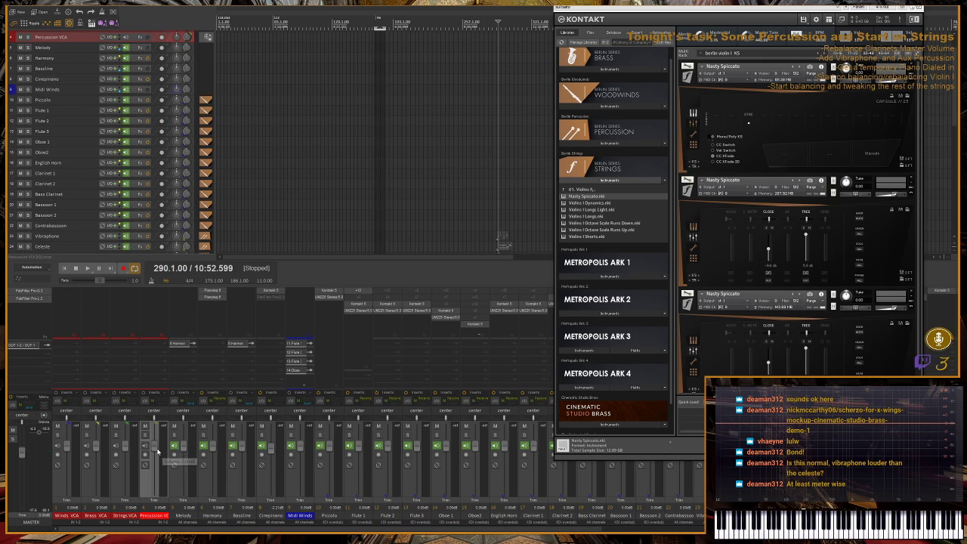
pyautogui.scroll(-6, 89, 173)
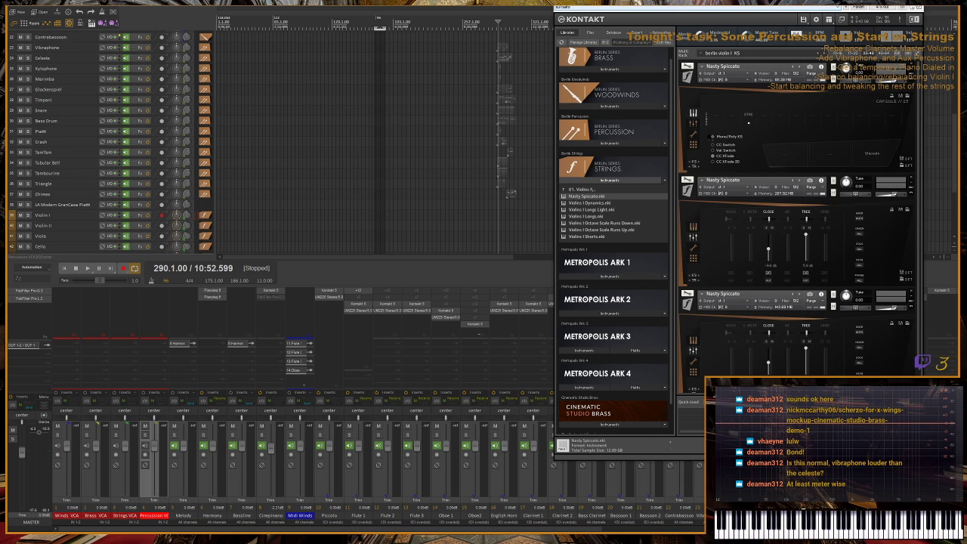
pyautogui.moveTo(597, 19); pyautogui.dragTo(388, 12)
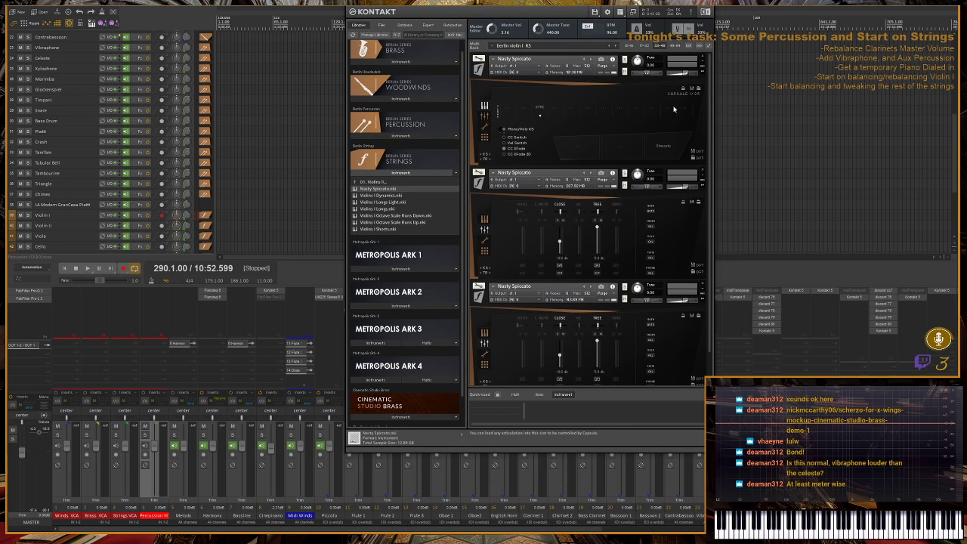
# - Check the articulation settings of the first Nasty Spiccato instrument and lock the instrument
pyautogui.click(544, 103)
pyautogui.click(545, 102)
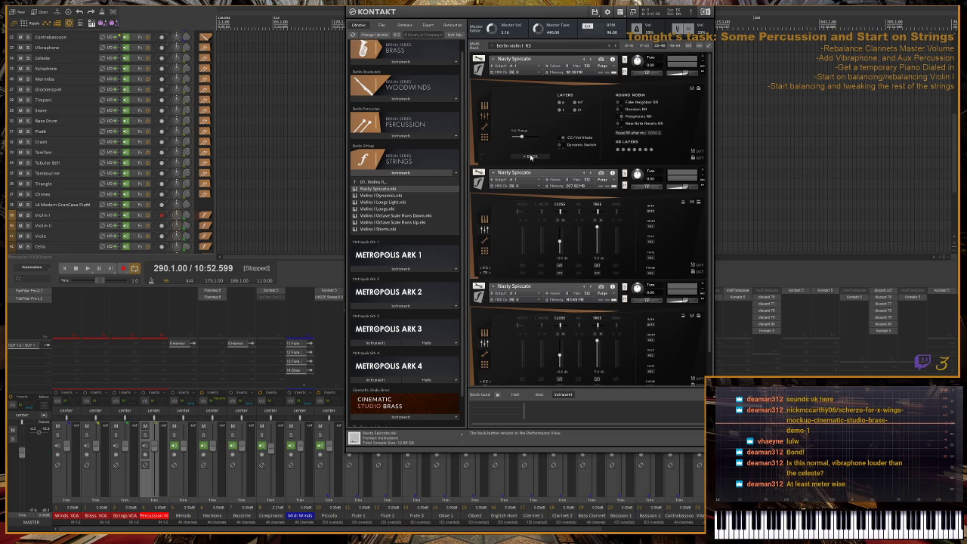
pyautogui.click(531, 158)
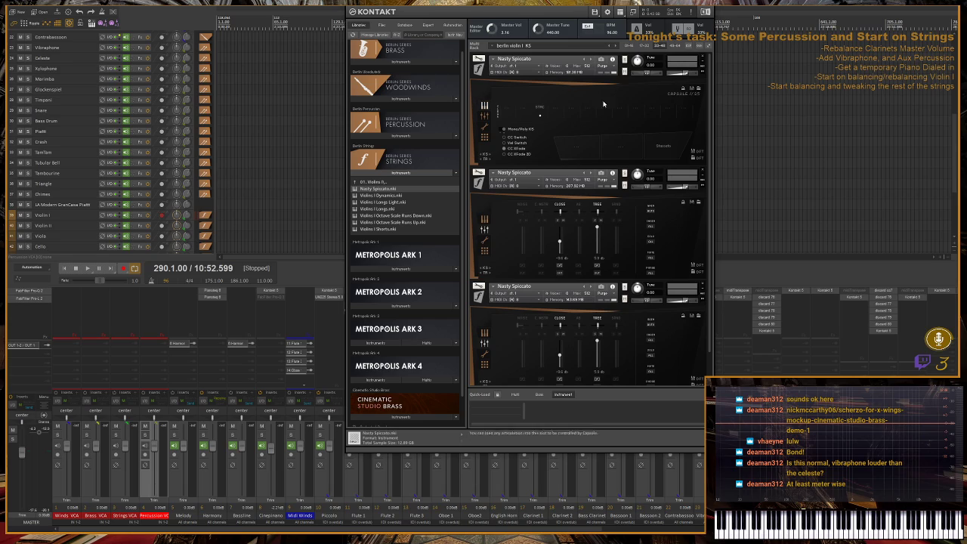
pyautogui.click(684, 91)
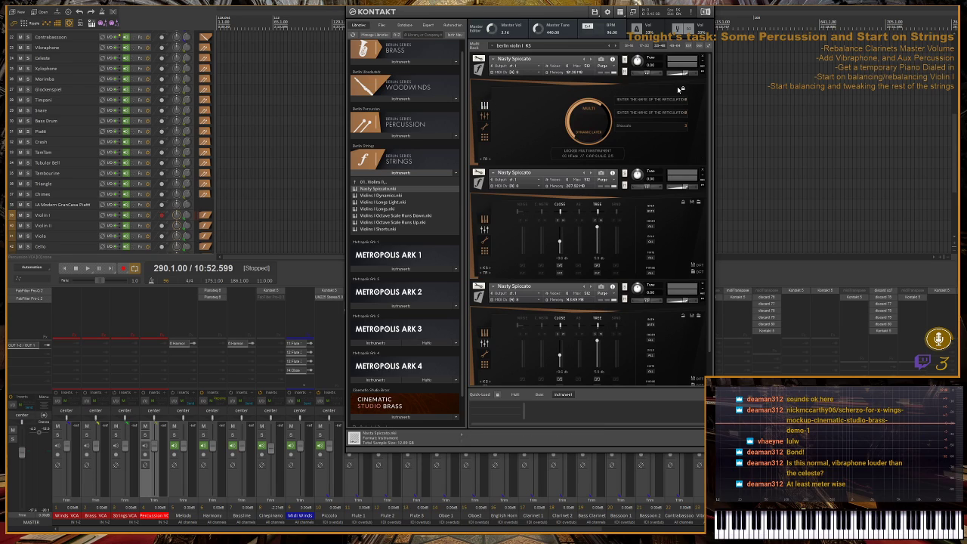
# - Check the Spiccato articulation settings of the second Nasty Spiccato instrument and lock the instrument
pyautogui.click(485, 220)
pyautogui.click(485, 222)
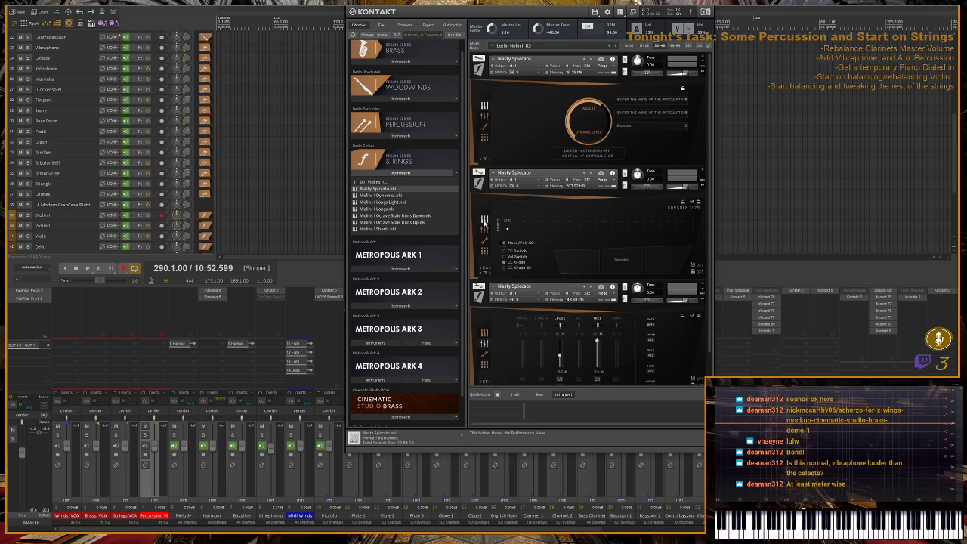
pyautogui.click(511, 217)
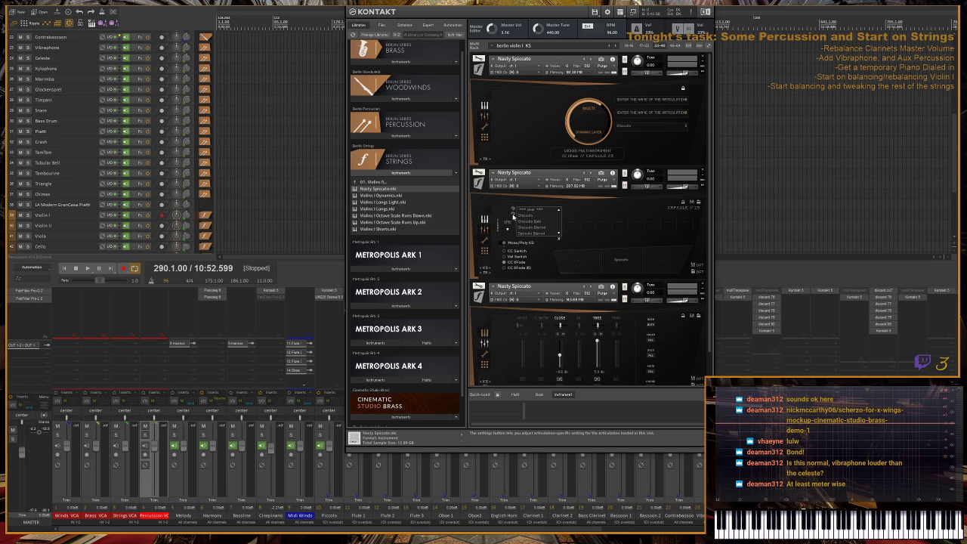
pyautogui.click(512, 217)
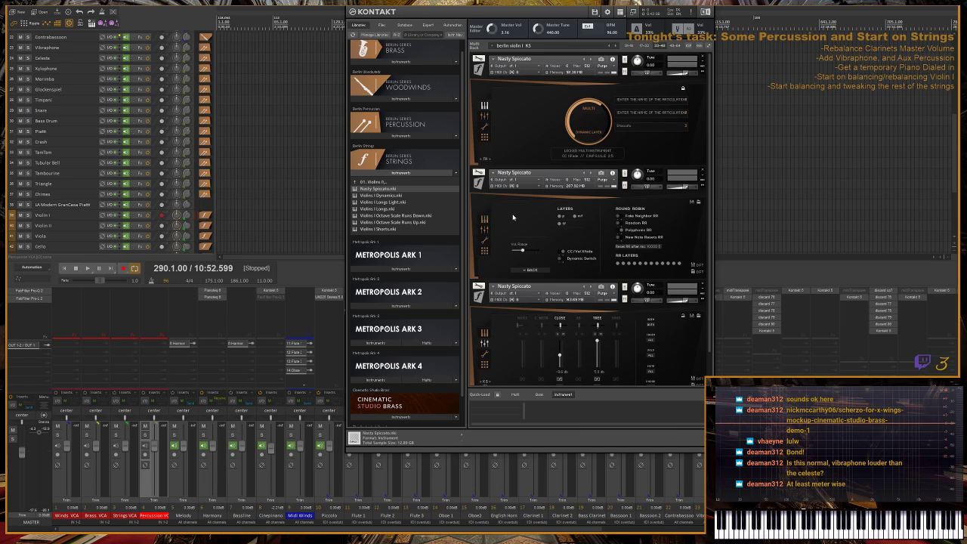
pyautogui.click(540, 270)
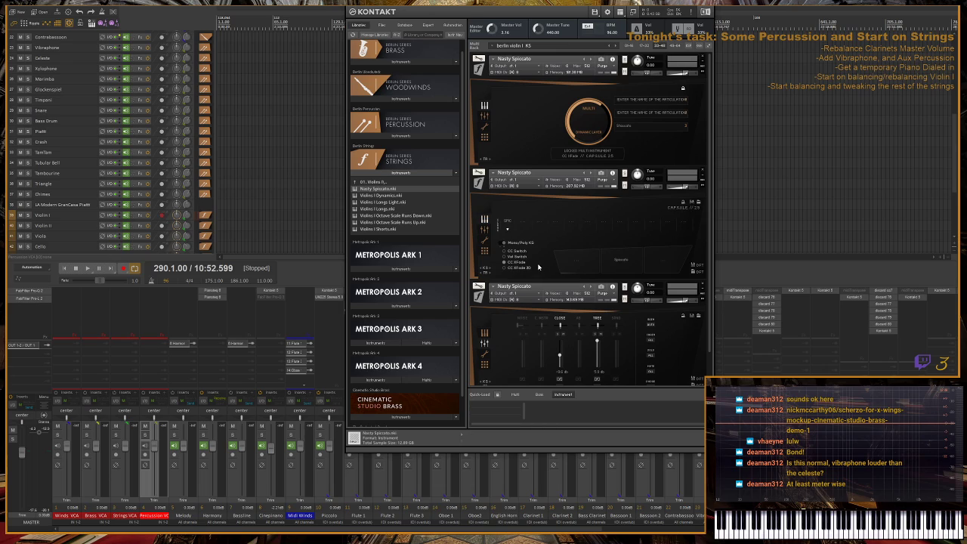
pyautogui.click(684, 203)
pyautogui.scroll(-2, 488, 316)
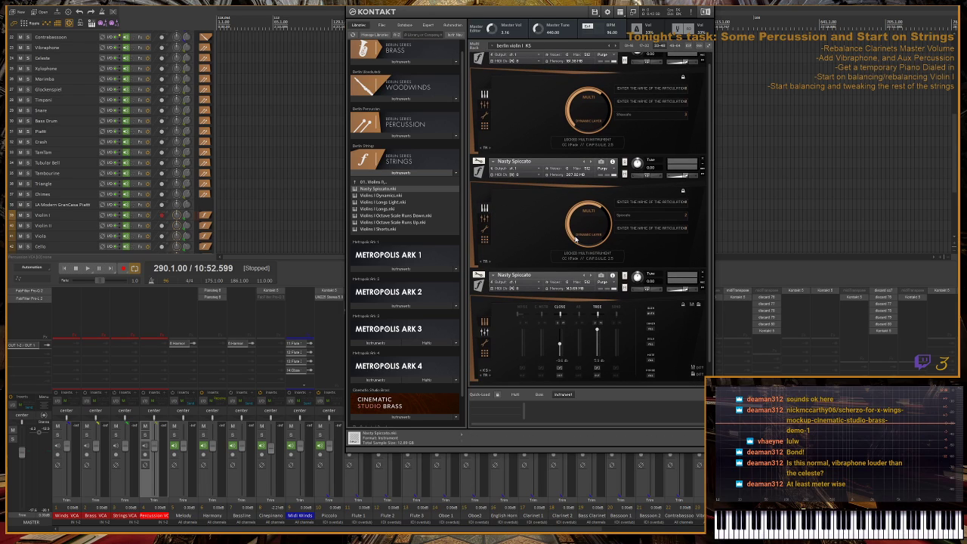
# - Show the performance view of the third Nasty Spiccato instrument and lock the instrument
pyautogui.click(486, 308)
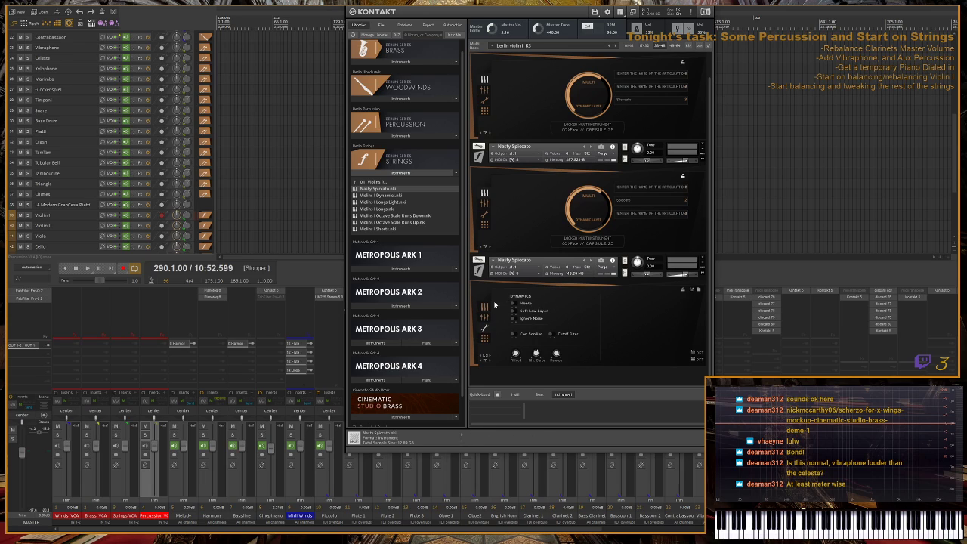
pyautogui.click(486, 309)
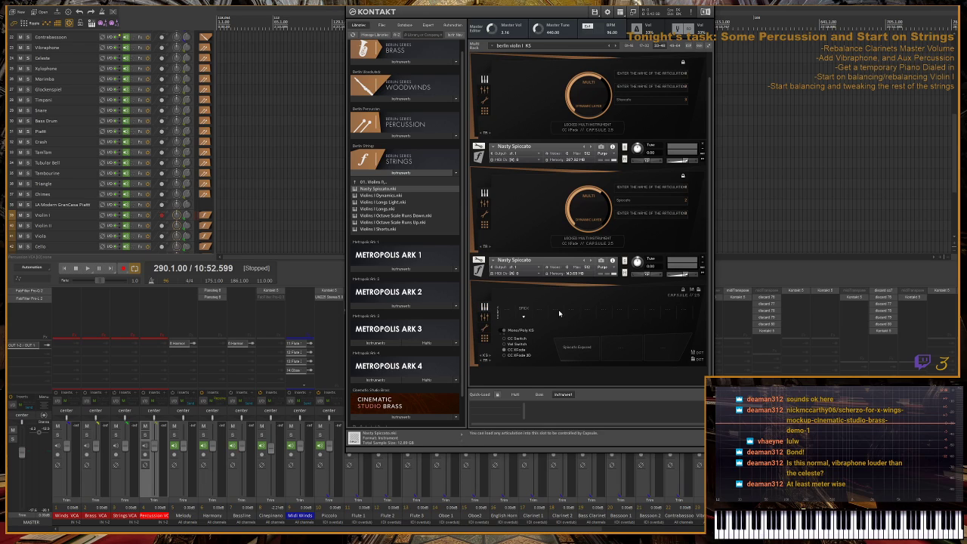
pyautogui.click(682, 291)
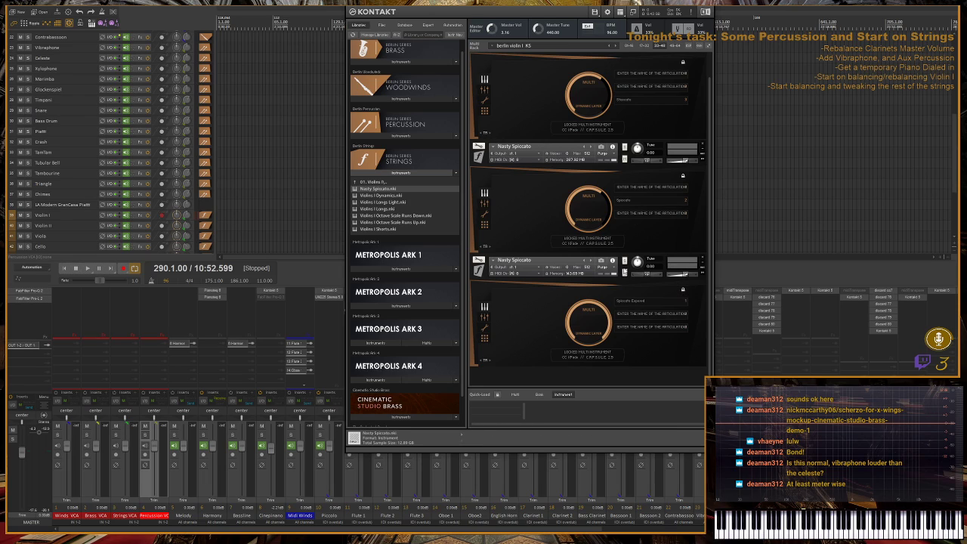
pyautogui.scroll(2, 479, 186)
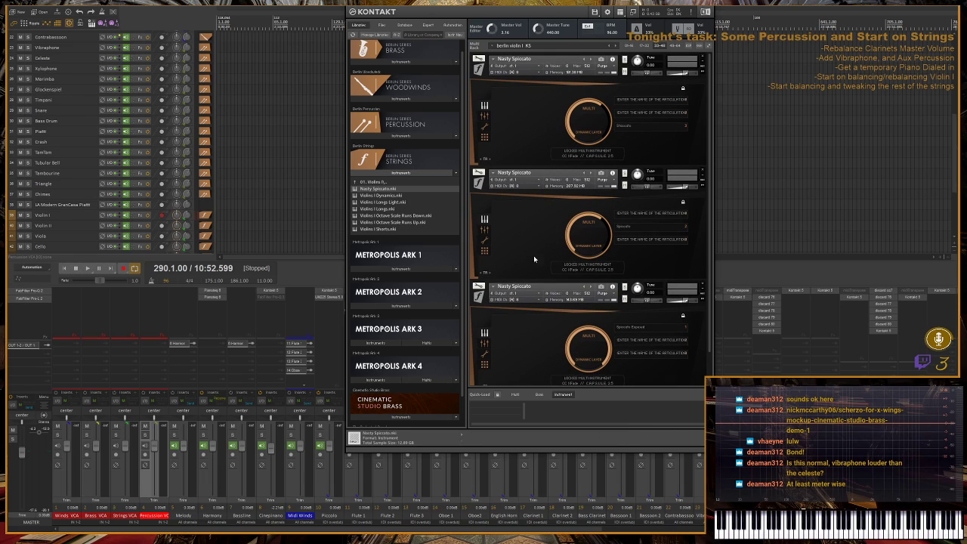
# - Collapse the second and third Nasty Spiccato instruments and mute both of them
pyautogui.click(481, 294)
pyautogui.click(483, 184)
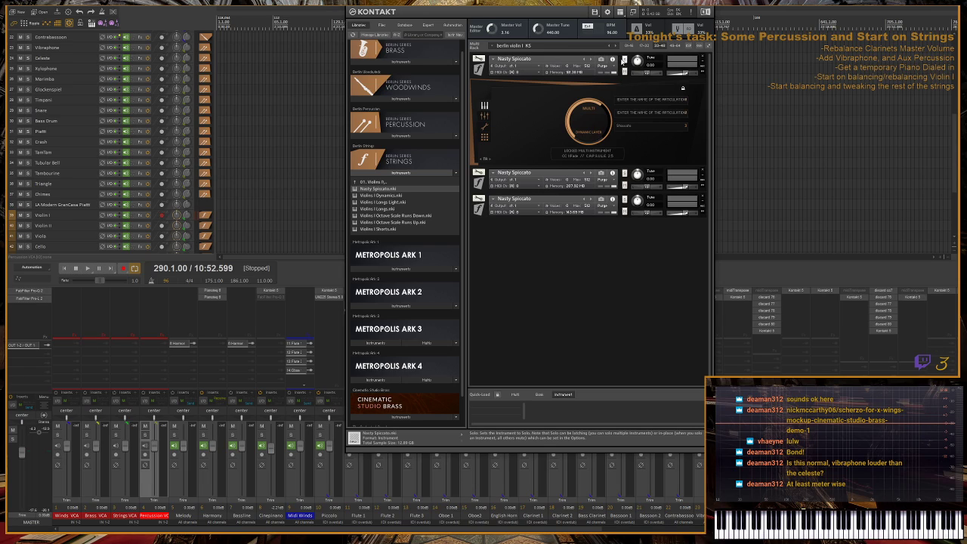
pyautogui.click(624, 186)
pyautogui.click(624, 212)
# - In the first Nasty Spiccato's microphone mixer, route the Tree microphone to st. 2 and set its level to about -2.5 dB
pyautogui.click(484, 105)
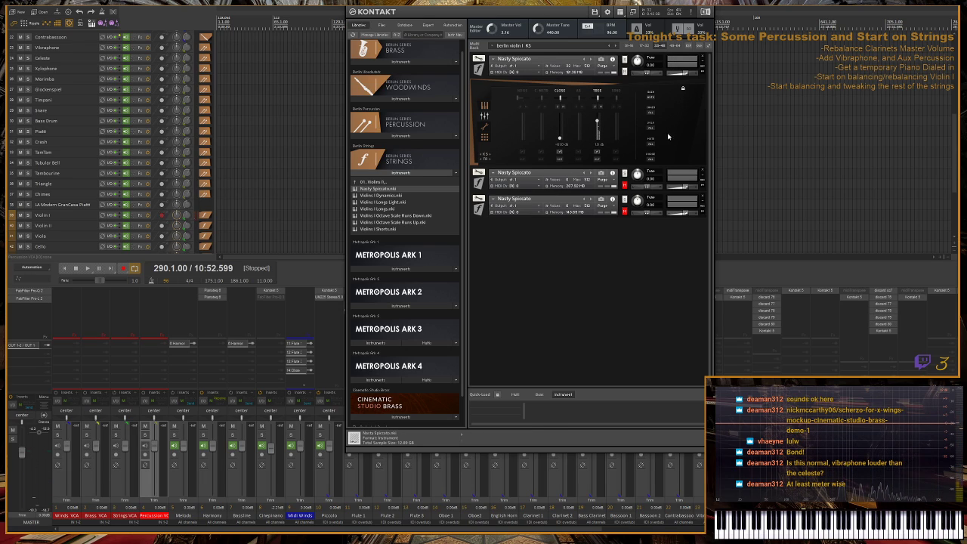
pyautogui.click(597, 159)
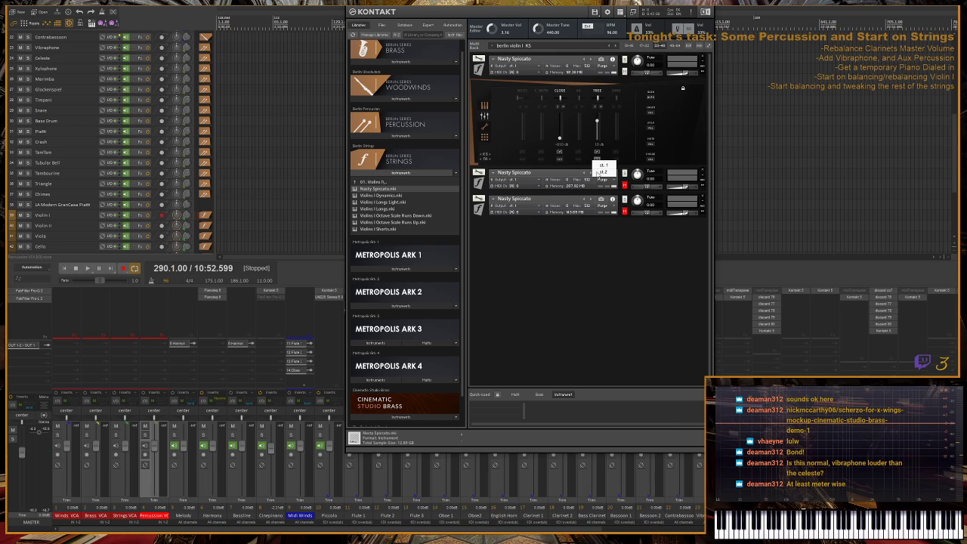
pyautogui.click(599, 173)
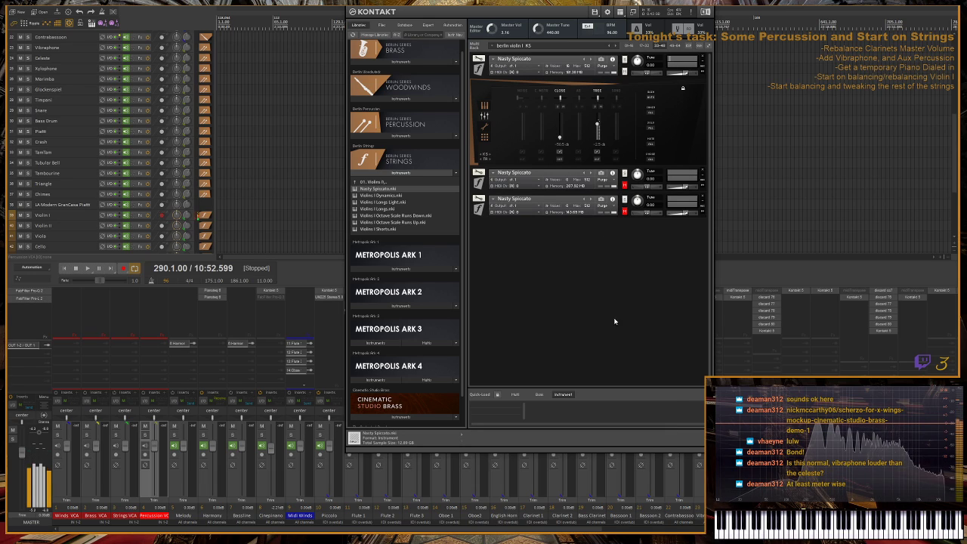
pyautogui.click(484, 125)
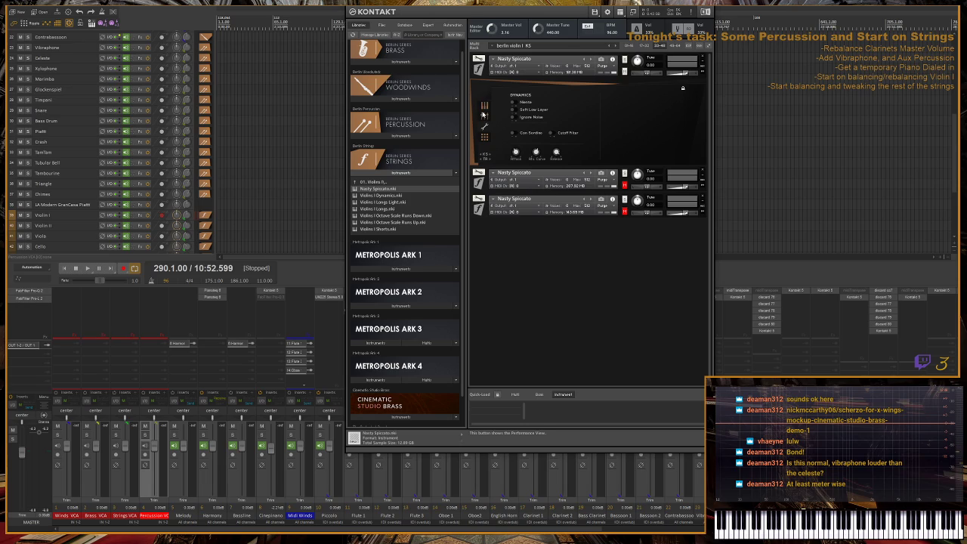
pyautogui.click(484, 114)
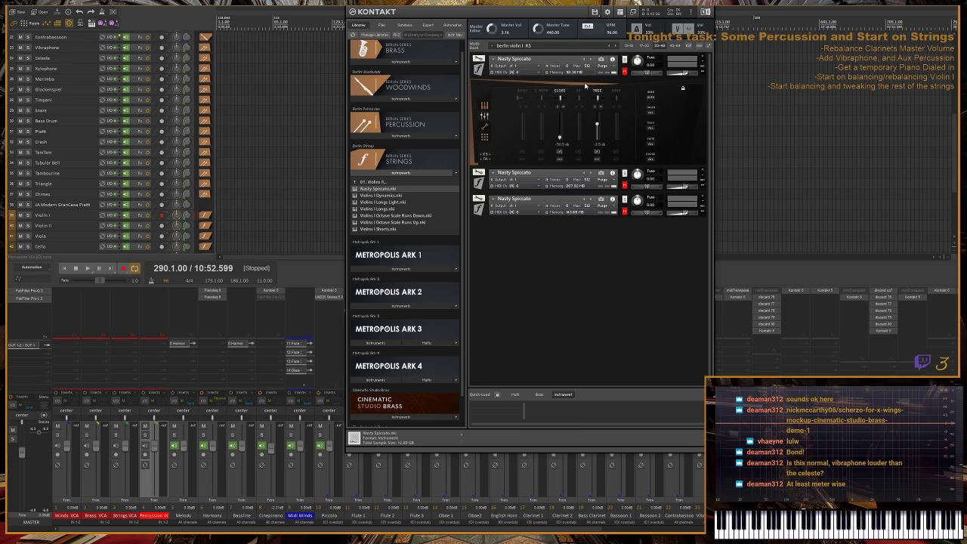
# - Compare the first and second Nasty Spiccato instruments by ear, unmuting the second and toggling the first one's mute
pyautogui.click(625, 186)
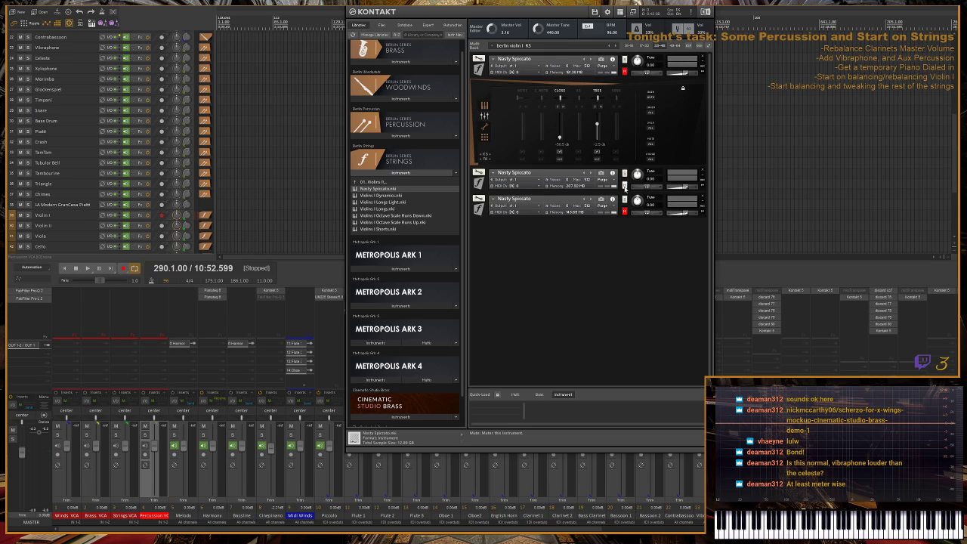
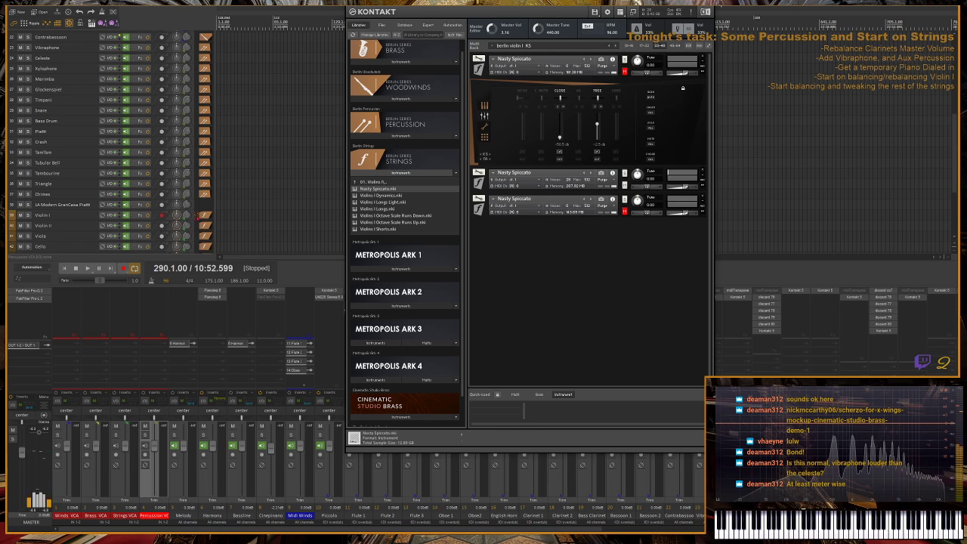
pyautogui.click(624, 73)
pyautogui.click(624, 72)
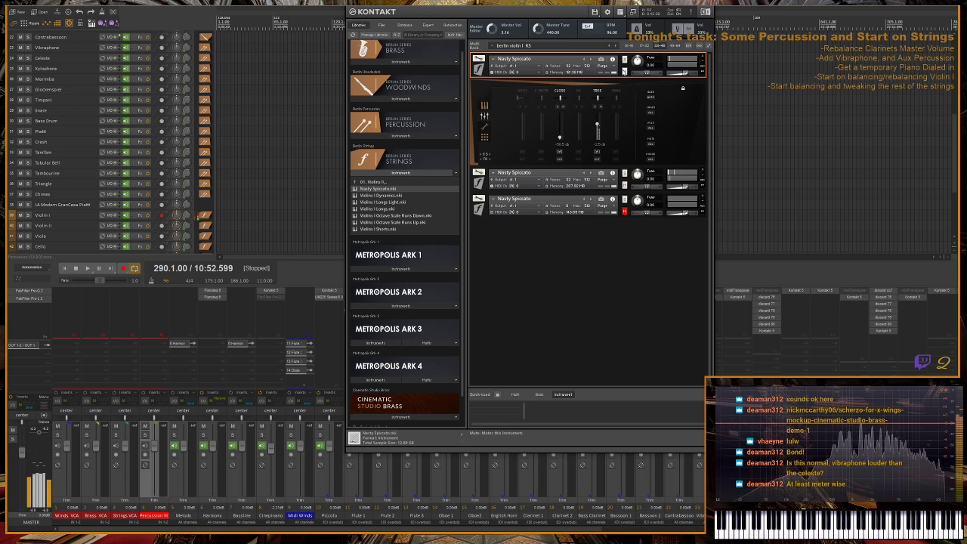
pyautogui.click(624, 72)
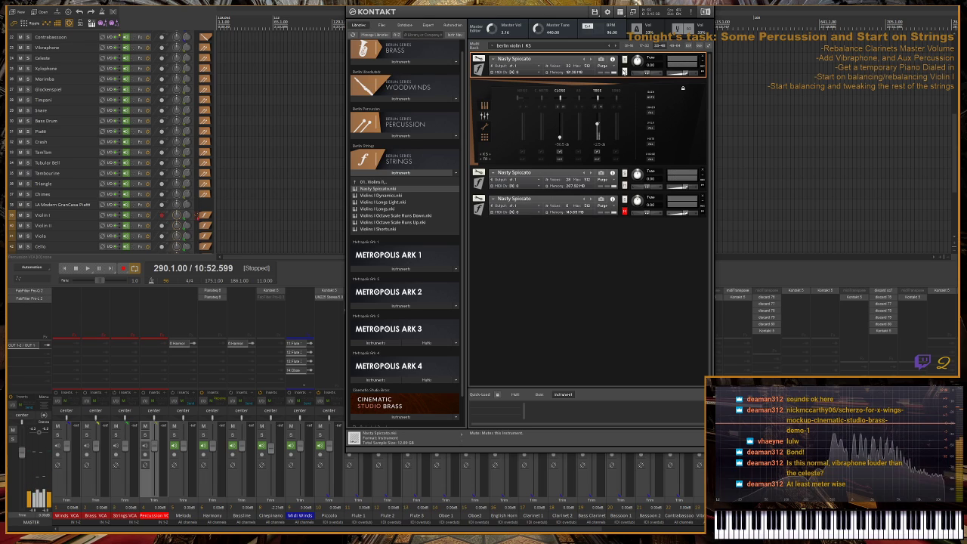
# - Mute the first two Nasty Spiccato instruments, then unmute the third and rebalance its Close and Tree microphones
pyautogui.click(624, 185)
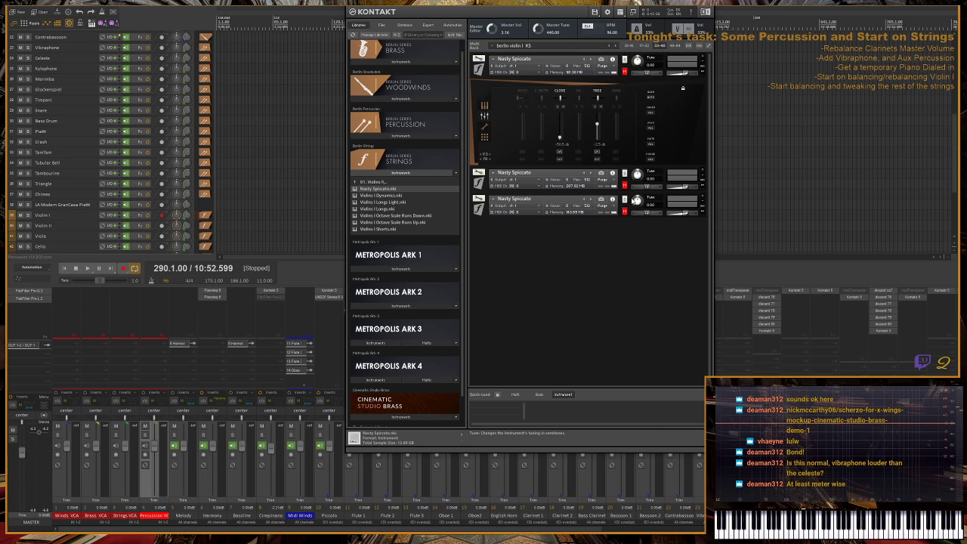
pyautogui.click(625, 213)
pyautogui.click(477, 217)
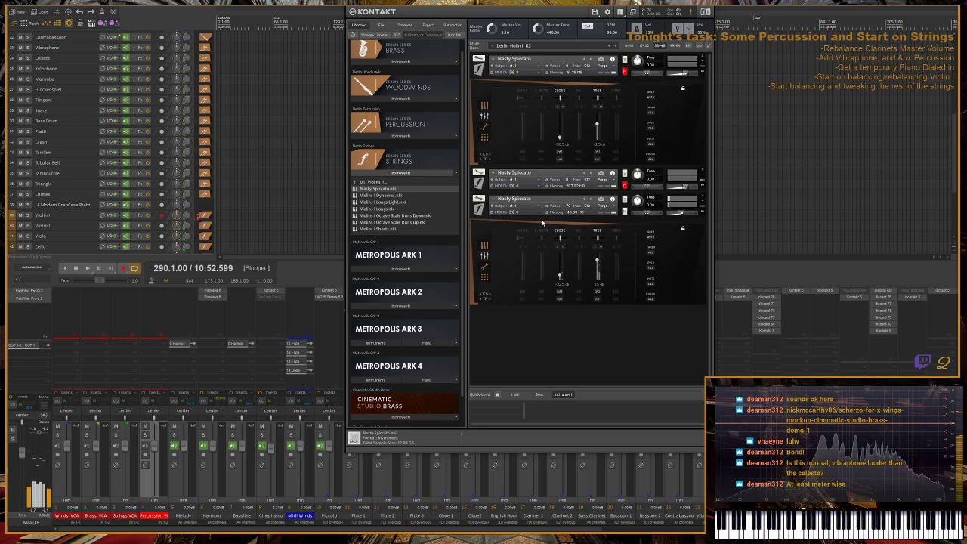
# - Unmute the first two Nasty Spiccato instruments to hear all three together, and move the Kontakt window off the mixer channels
pyautogui.click(624, 186)
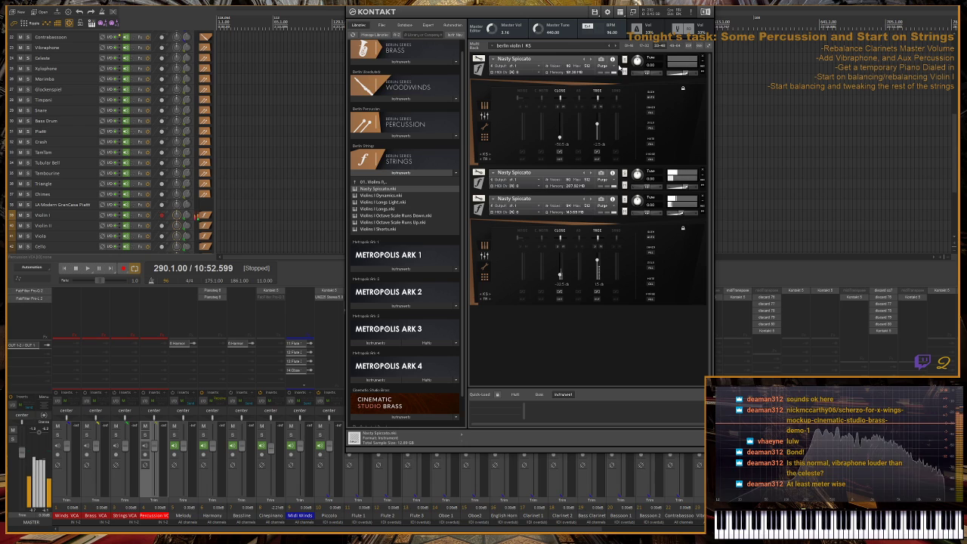
pyautogui.moveTo(684, 102); pyautogui.dragTo(419, 111)
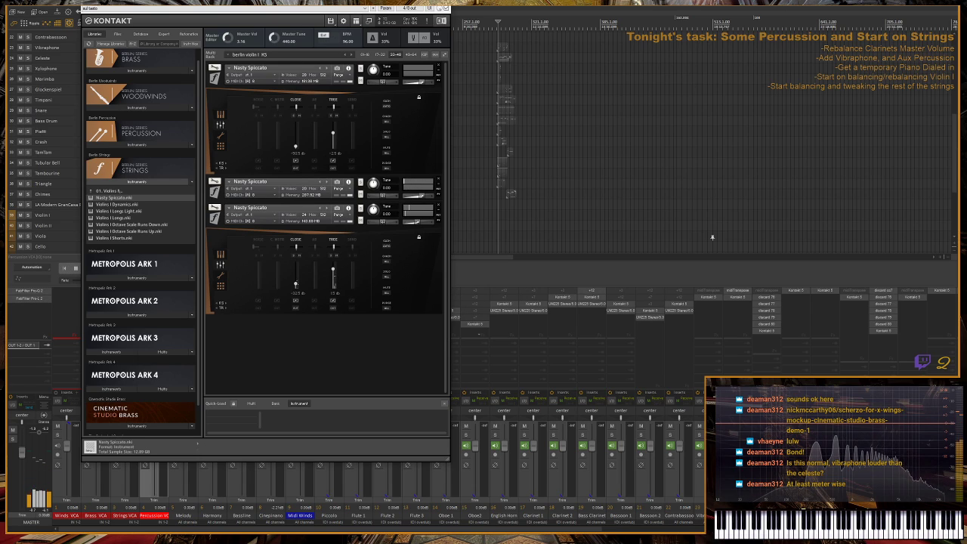
pyautogui.hscroll(5, 579, 531)
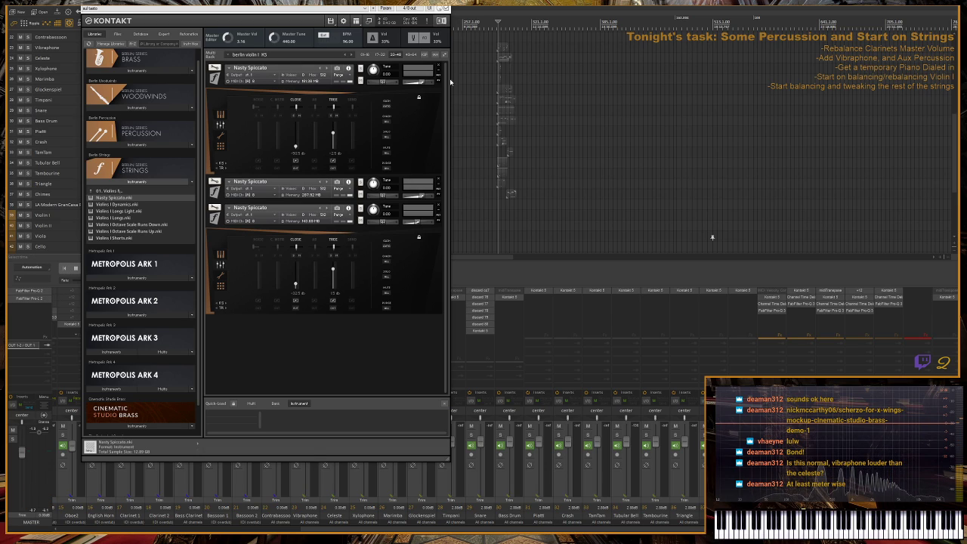
# - Switch the Kontakt rack to instrument page 1-16, expand Nasty Staccato and show its microphone mixer
pyautogui.click(377, 54)
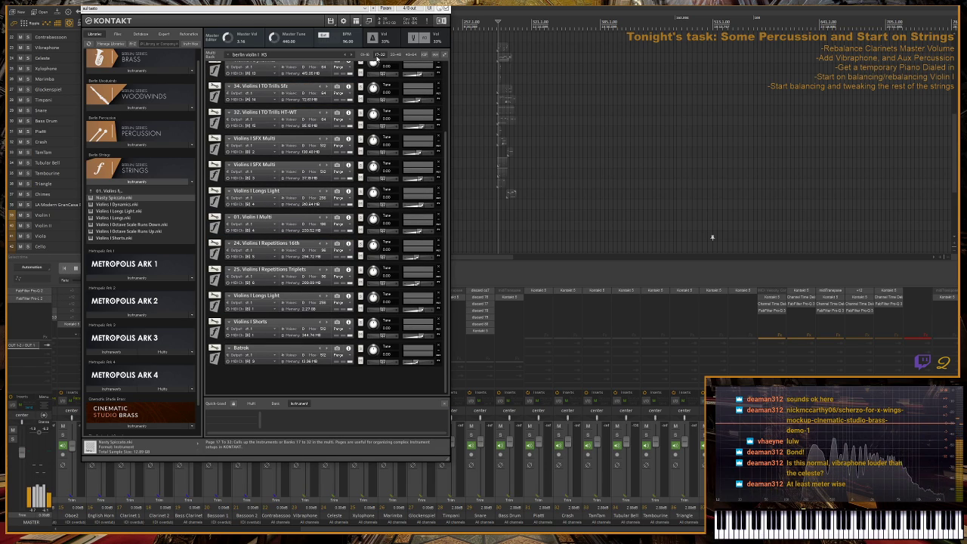
pyautogui.click(366, 55)
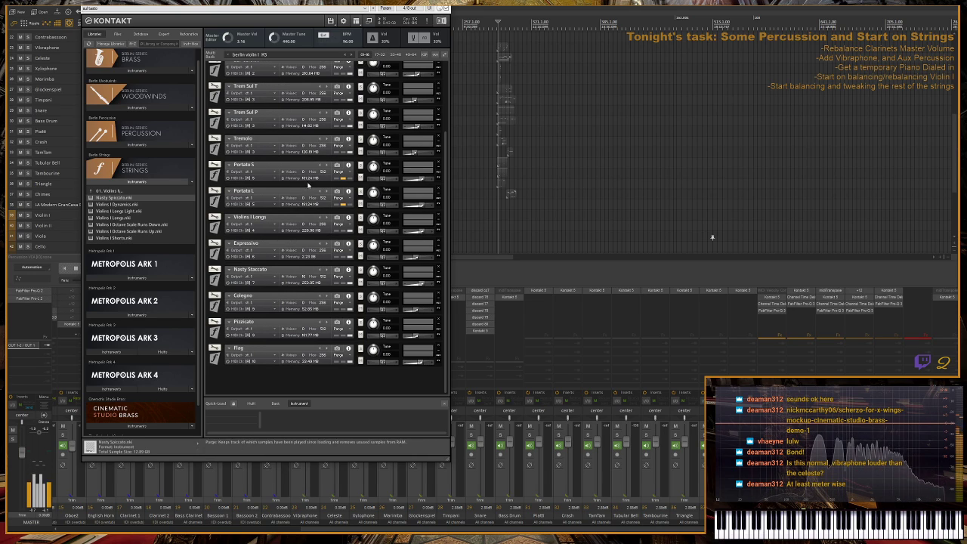
pyautogui.click(216, 279)
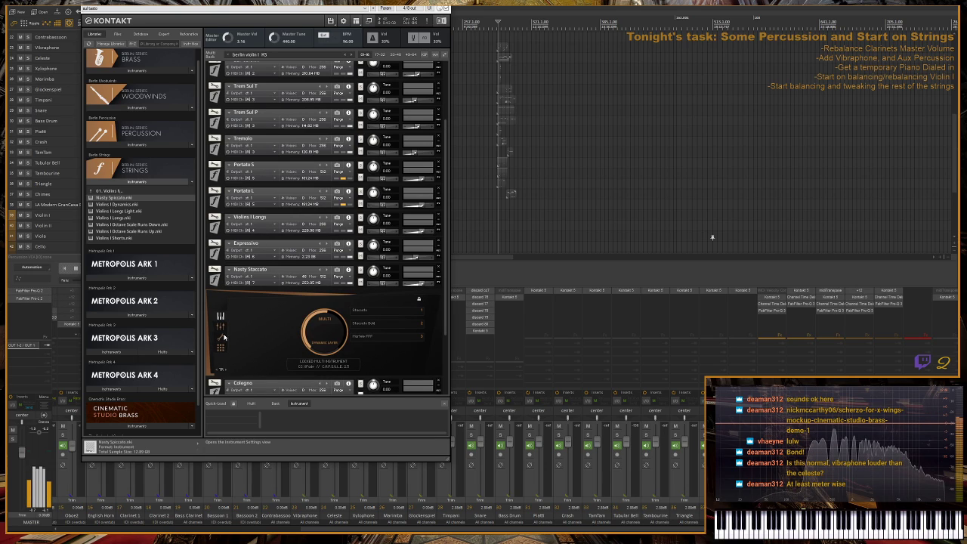
pyautogui.click(220, 326)
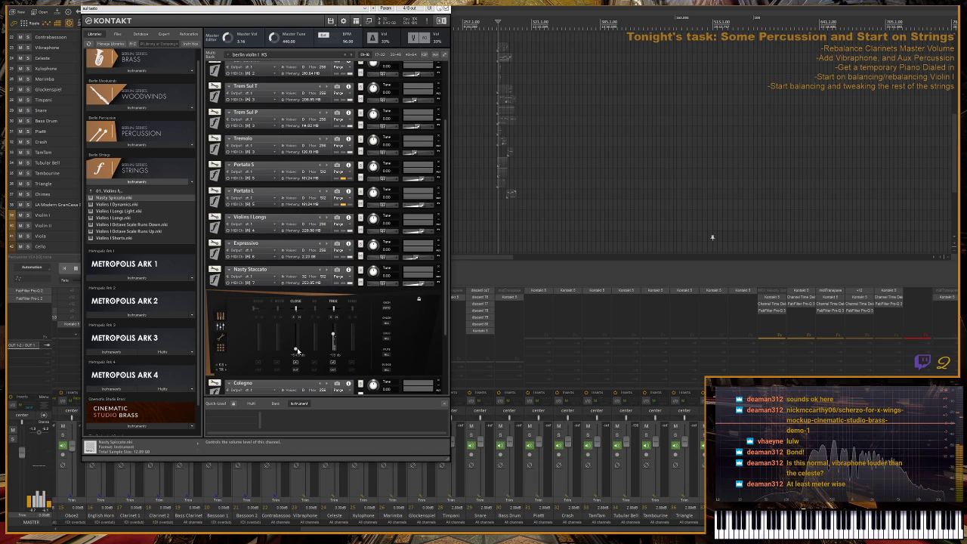
# - Raise Nasty Staccato's Close microphone level slightly, then unlock the first Nasty Spiccato and open its Staccato slot's articulation settings
pyautogui.moveTo(296, 350); pyautogui.dragTo(300, 340)
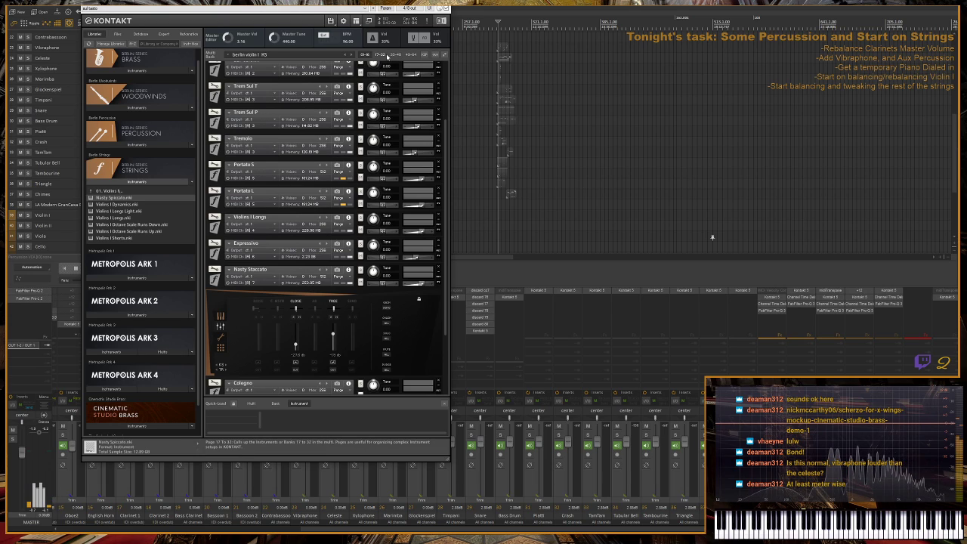
pyautogui.click(395, 55)
pyautogui.click(220, 140)
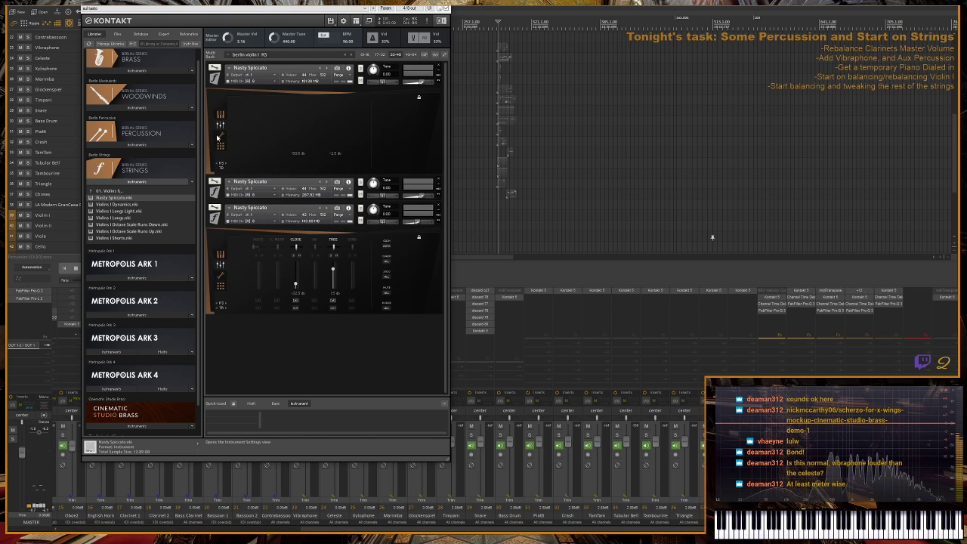
pyautogui.click(220, 114)
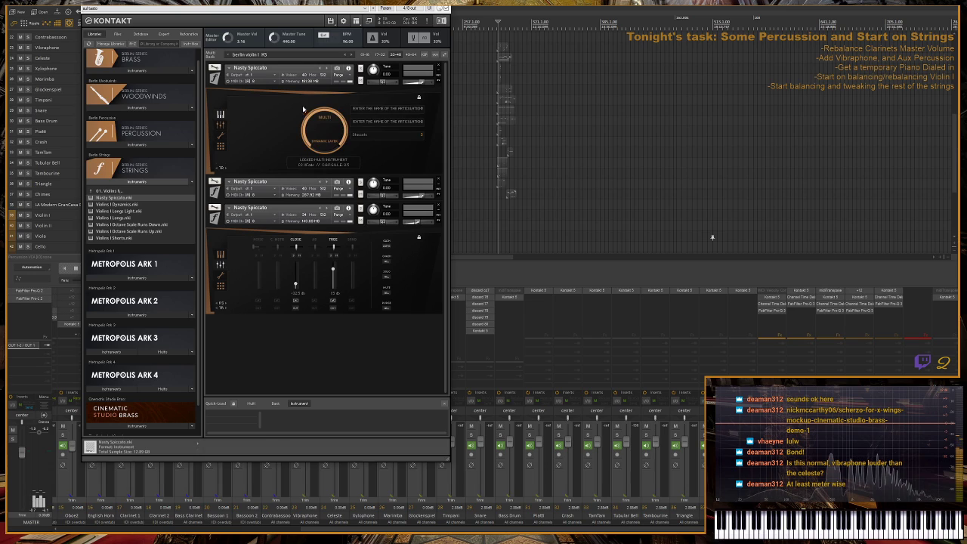
pyautogui.click(418, 98)
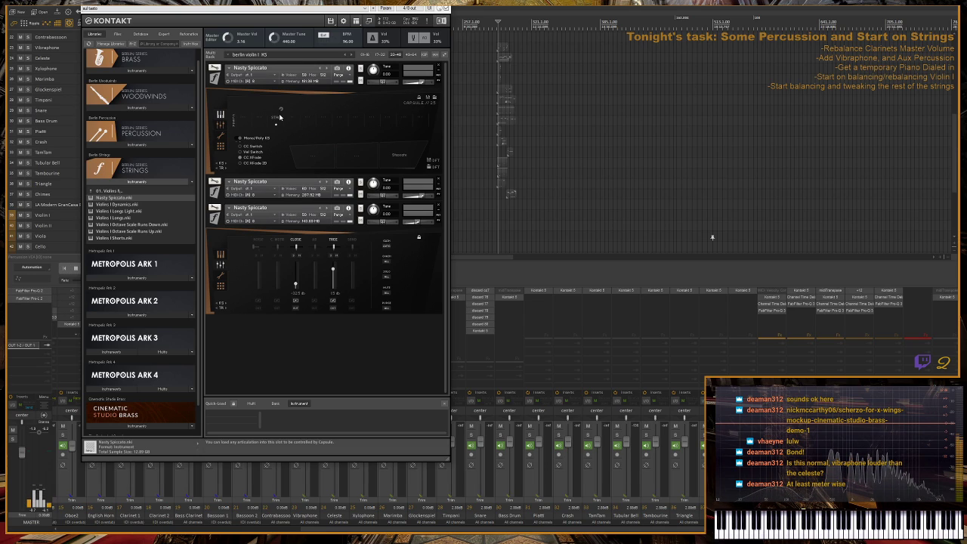
pyautogui.click(282, 113)
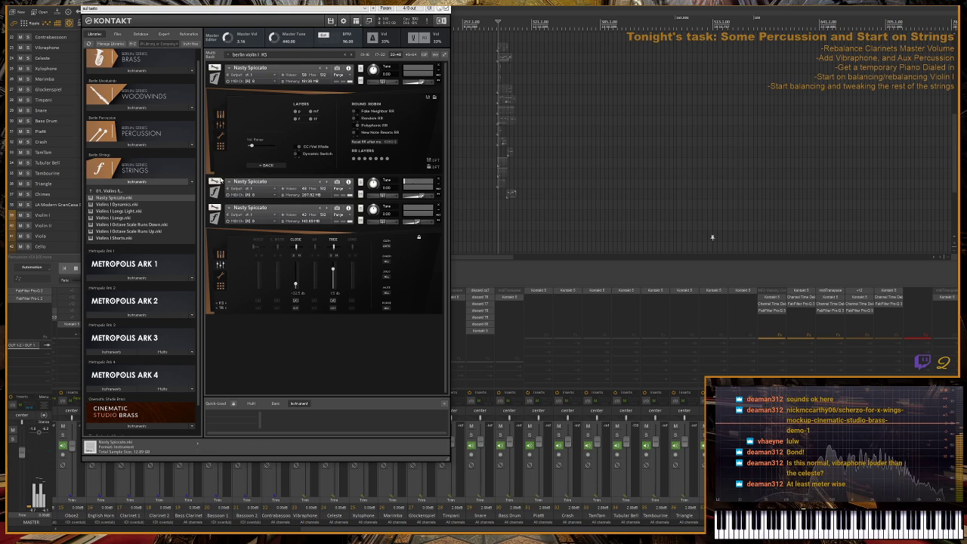
# - Expand and unlock the second Nasty Spiccato, open its Spiccato slot's articulation settings, and reduce the volume range
pyautogui.click(222, 181)
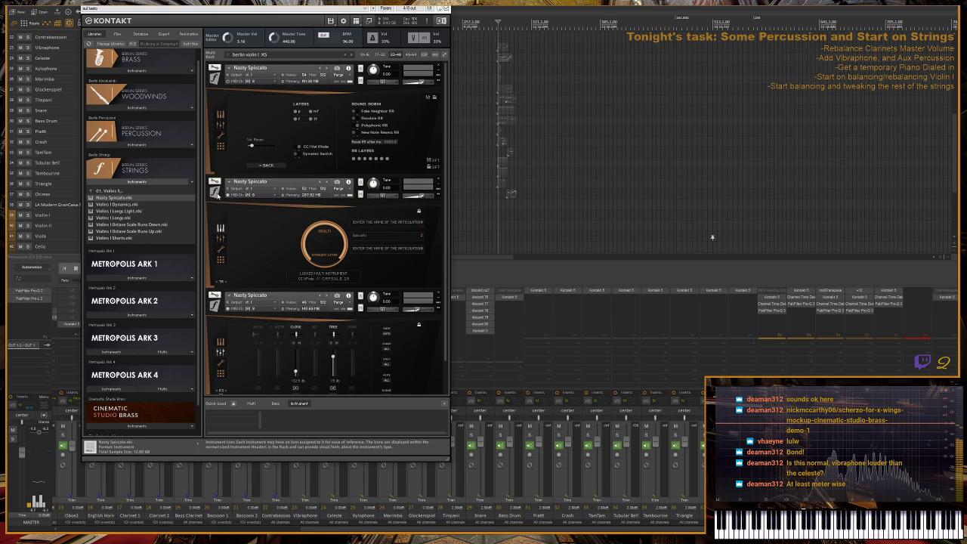
pyautogui.click(220, 243)
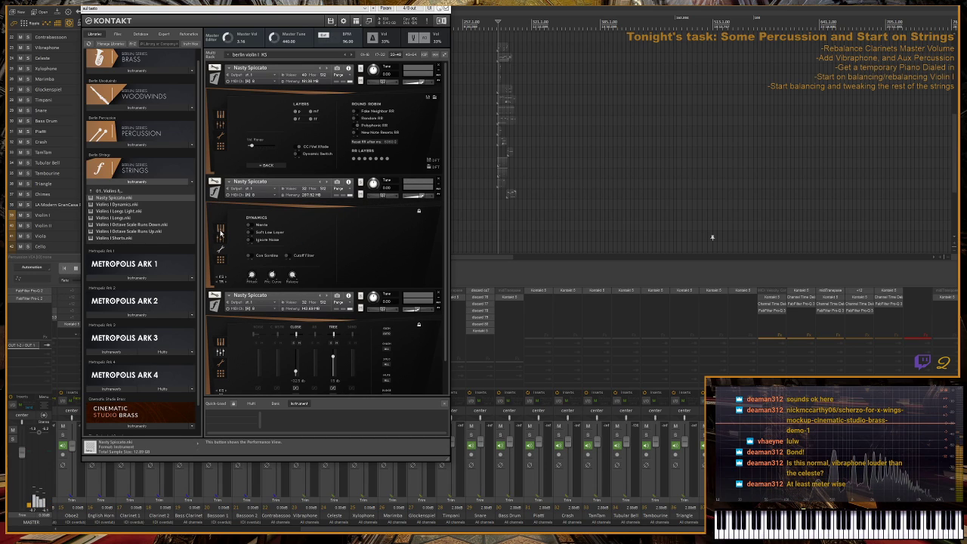
pyautogui.click(220, 229)
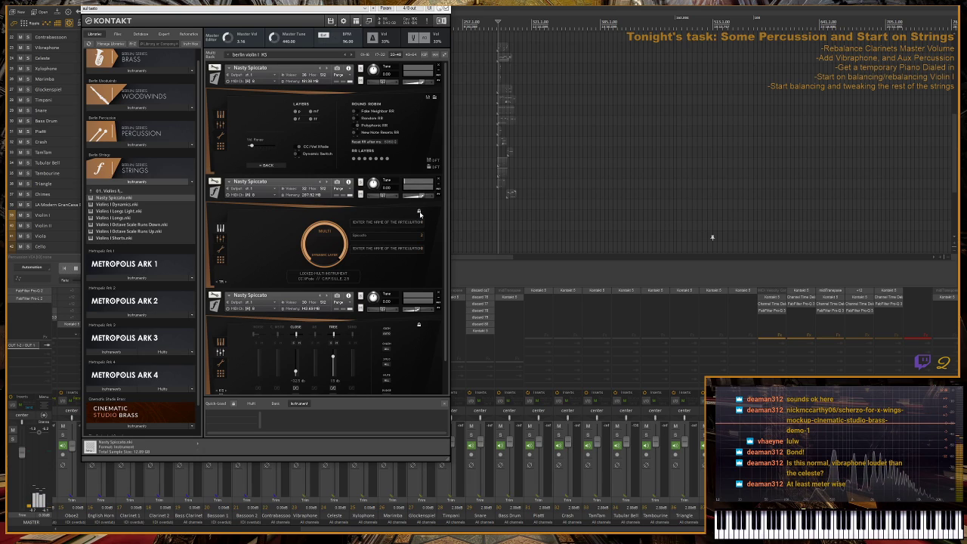
pyautogui.click(419, 212)
pyautogui.click(247, 224)
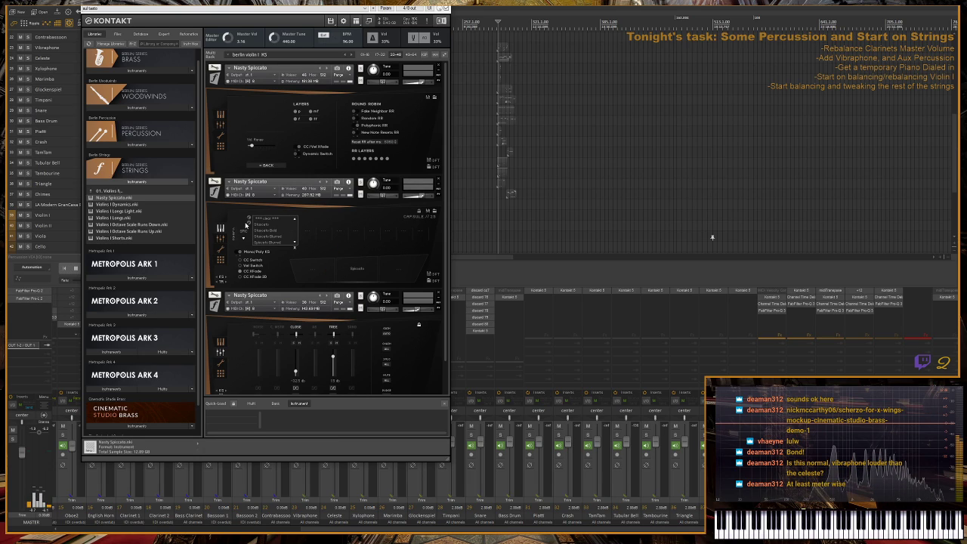
pyautogui.click(248, 225)
pyautogui.moveTo(259, 260); pyautogui.dragTo(246, 260)
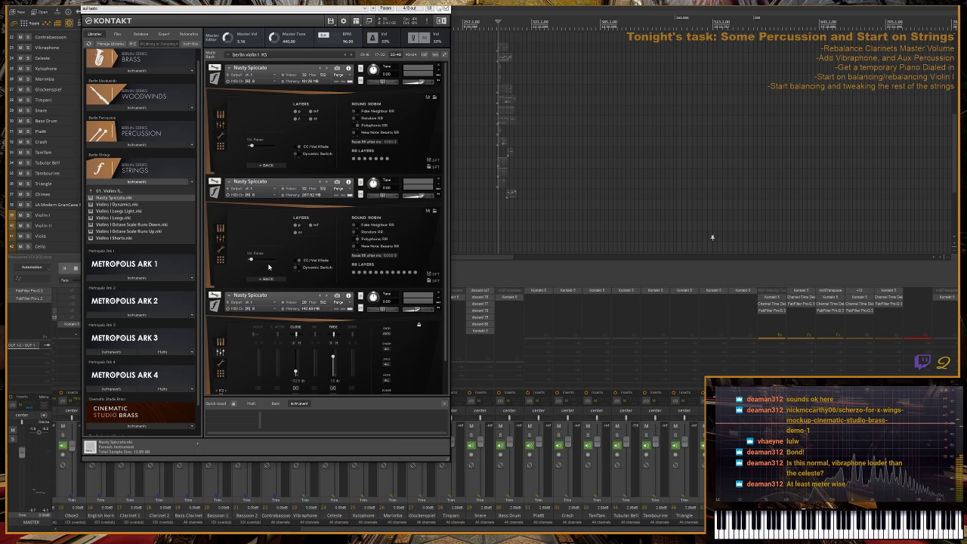
# - Unlock the third Nasty Spiccato, open its articulation slot's settings, and narrow the volume range
pyautogui.click(220, 362)
pyautogui.click(232, 343)
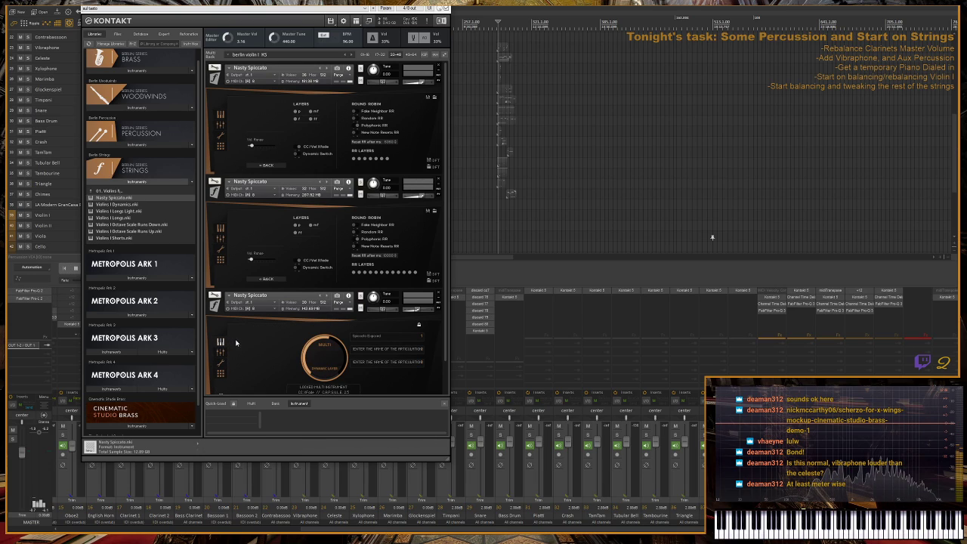
pyautogui.click(418, 326)
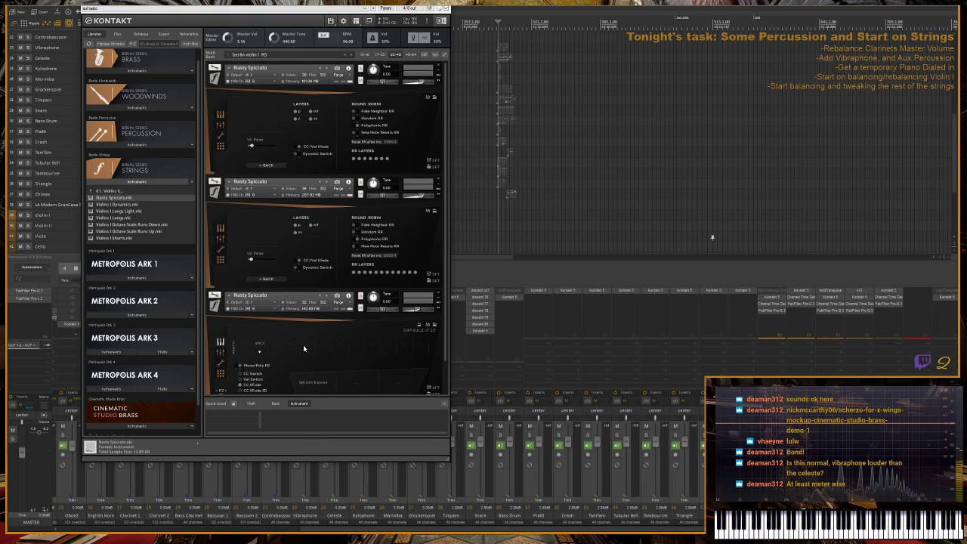
pyautogui.click(267, 337)
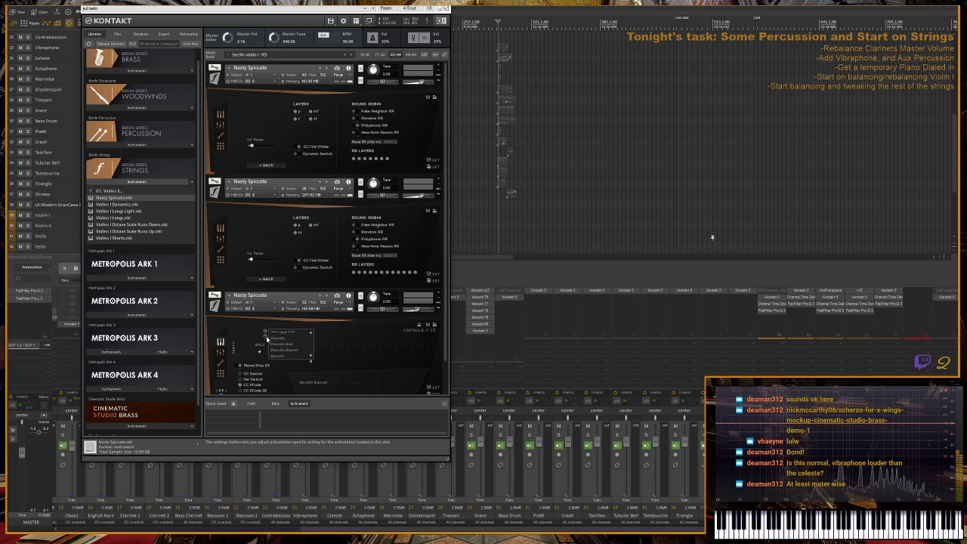
pyautogui.click(286, 335)
pyautogui.moveTo(265, 373); pyautogui.dragTo(251, 375)
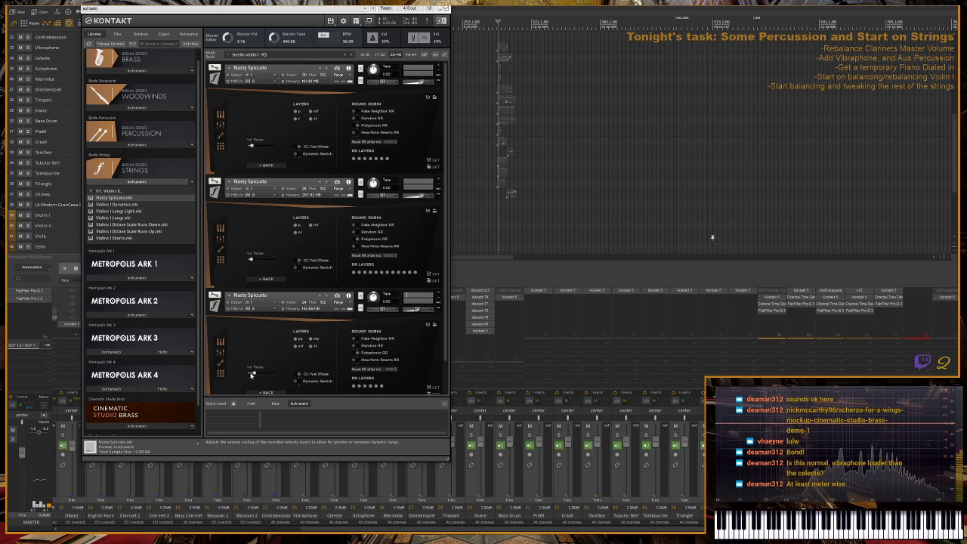
pyautogui.moveTo(252, 375); pyautogui.dragTo(255, 374)
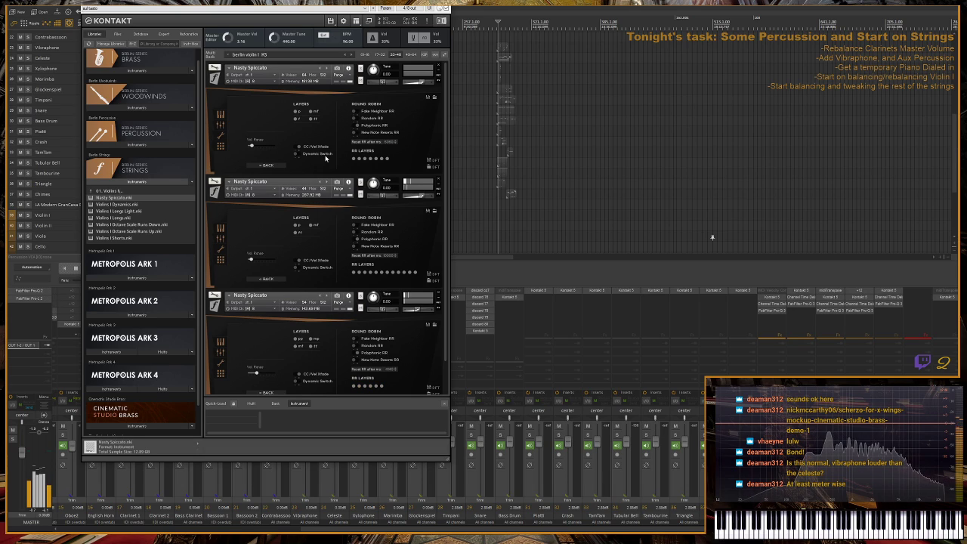
# - Fine-tune the third Nasty Spiccato's volume range while toggling its solo to compare it with the other two instruments
pyautogui.click(362, 297)
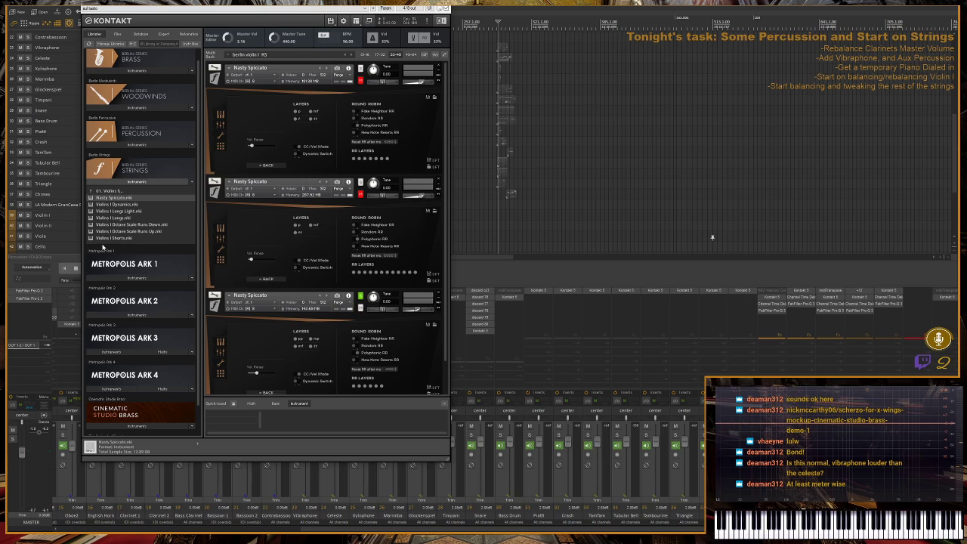
pyautogui.click(360, 299)
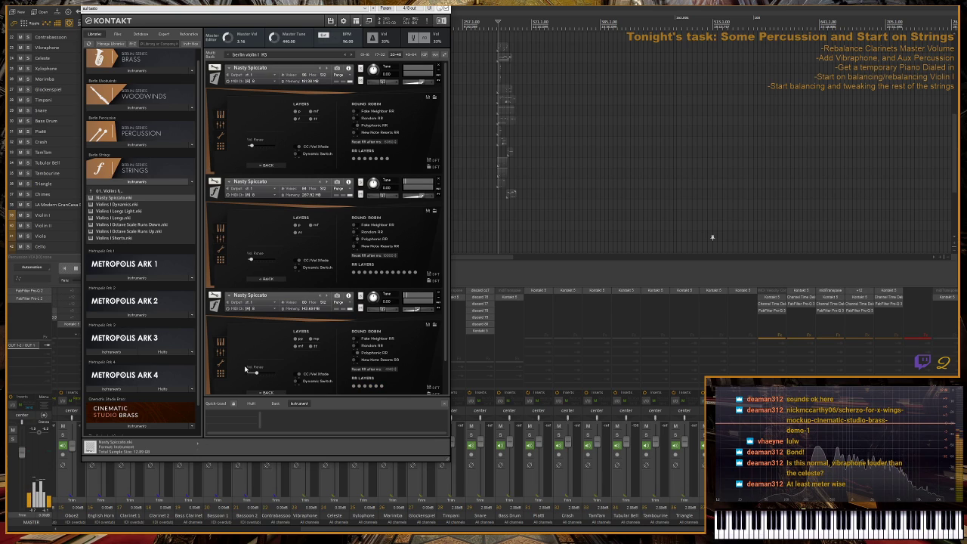
pyautogui.moveTo(257, 376); pyautogui.dragTo(254, 375)
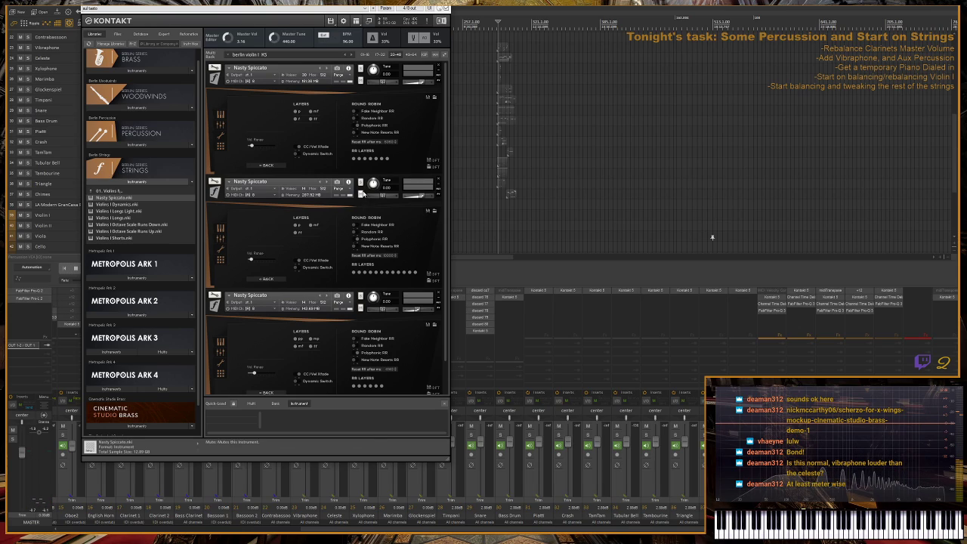
pyautogui.click(362, 297)
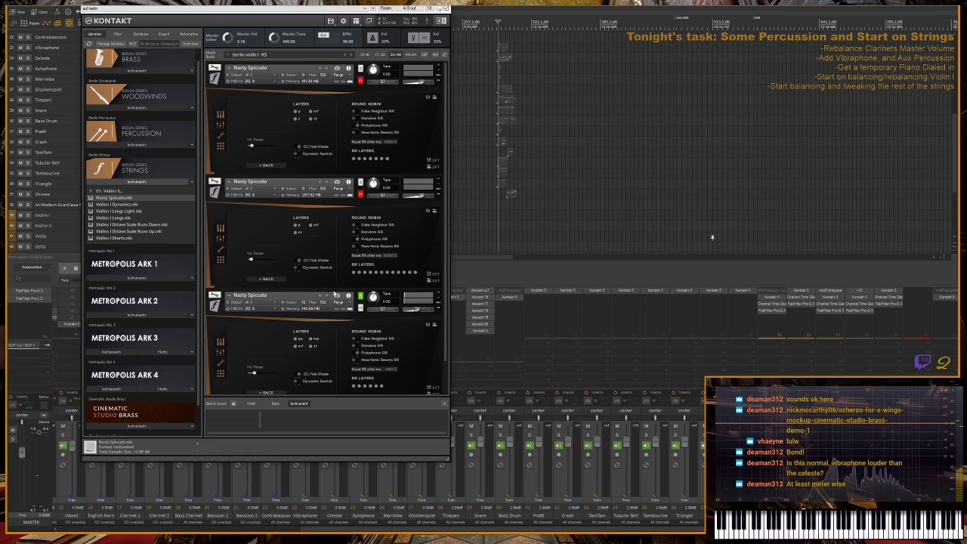
pyautogui.click(362, 296)
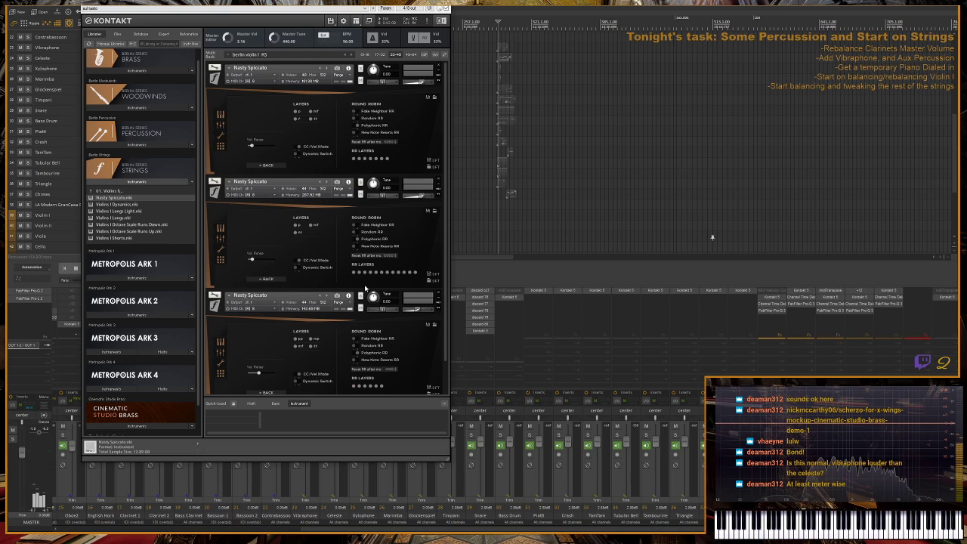
pyautogui.click(360, 296)
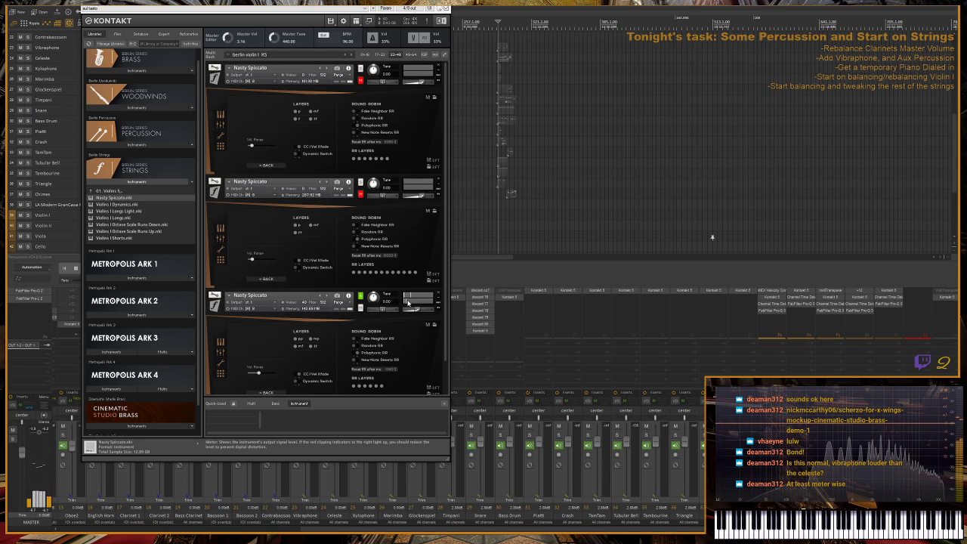
# - Show the third Nasty Spiccato's instrument settings with its dynamics options, then move the Kontakt window off the track list and transport
pyautogui.click(220, 363)
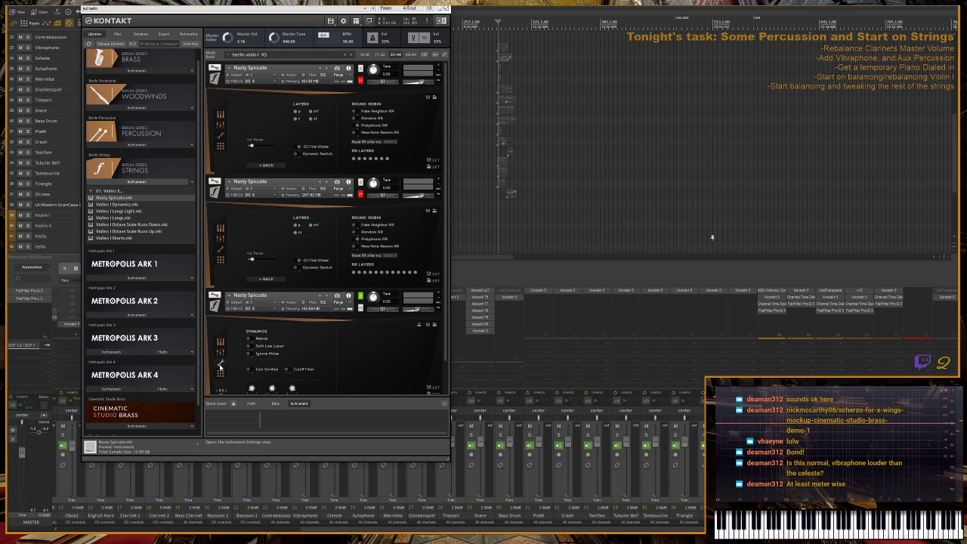
pyautogui.scroll(-1, 227, 351)
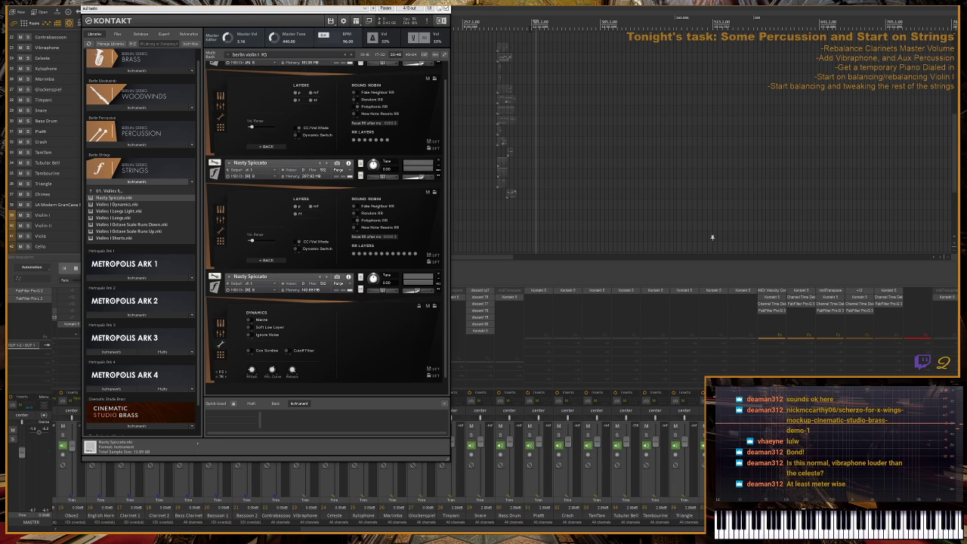
pyautogui.moveTo(265, 8); pyautogui.dragTo(717, 330)
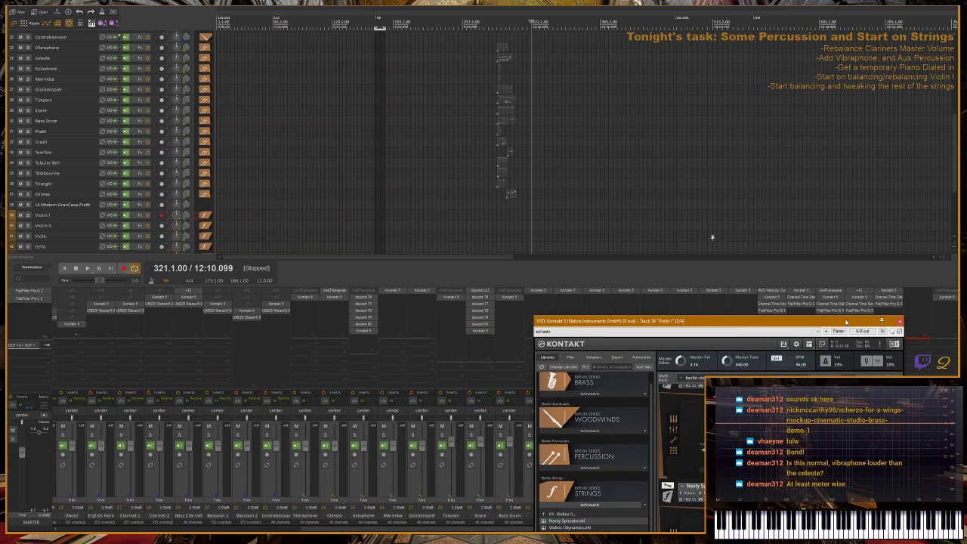
# - Slow the playback rate to 0.25 and try recording a Violin I take from measure 321
pyautogui.click(136, 280)
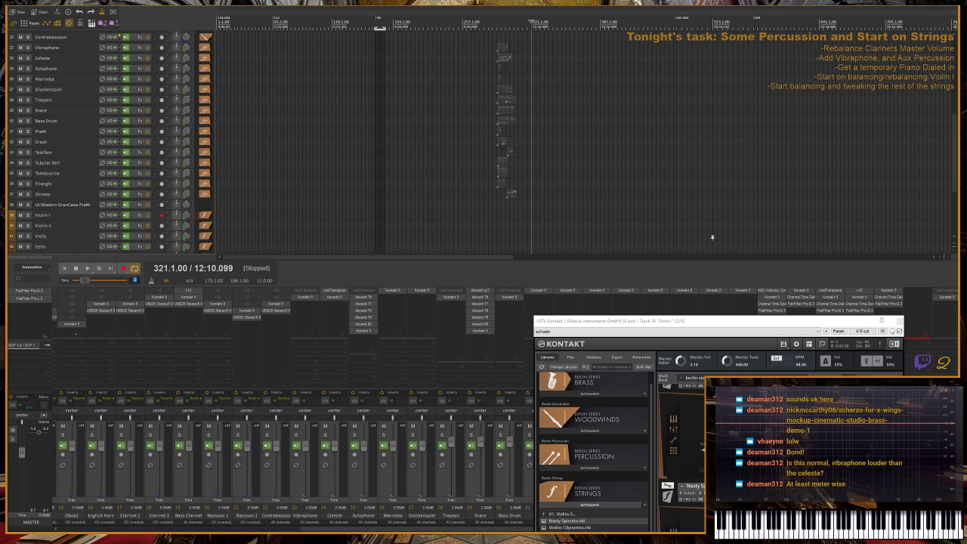
pyautogui.moveTo(85, 280); pyautogui.dragTo(99, 280)
pyautogui.scroll(-3, 136, 281)
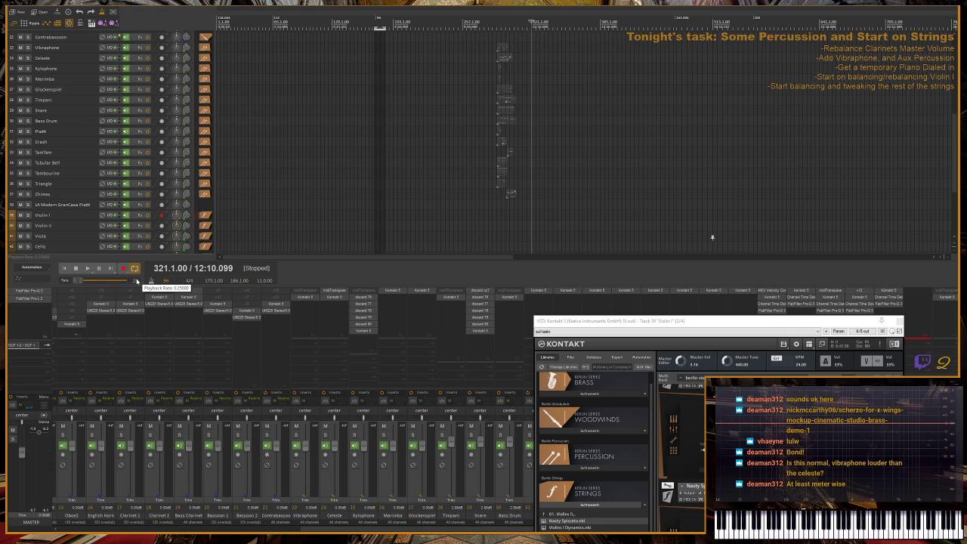
pyautogui.hotkey('ctrl', 'r')
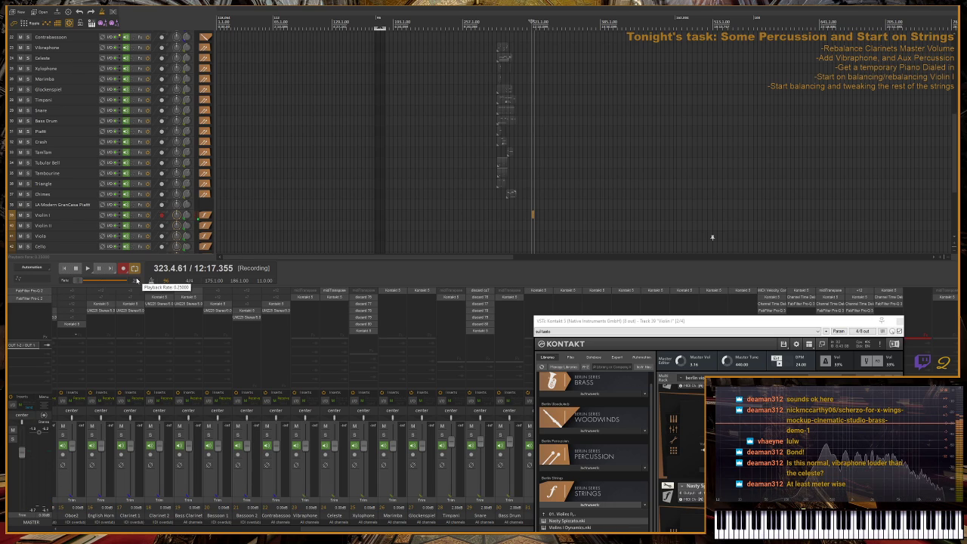
pyautogui.press('space')
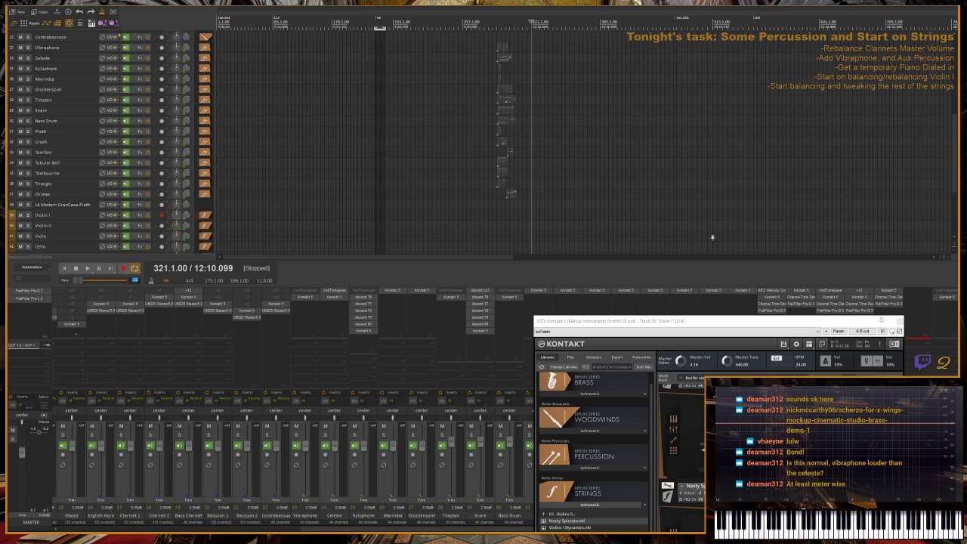
# - Restore the playback rate to 1.0 and record a Violin I take from measure 321
pyautogui.click(135, 281)
pyautogui.hotkey('ctrl', 'r')
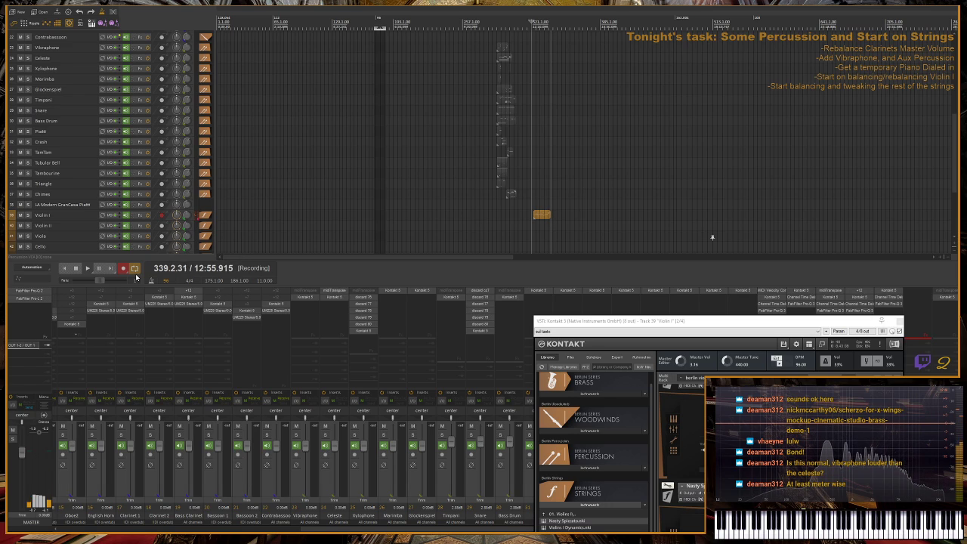
pyautogui.press('space')
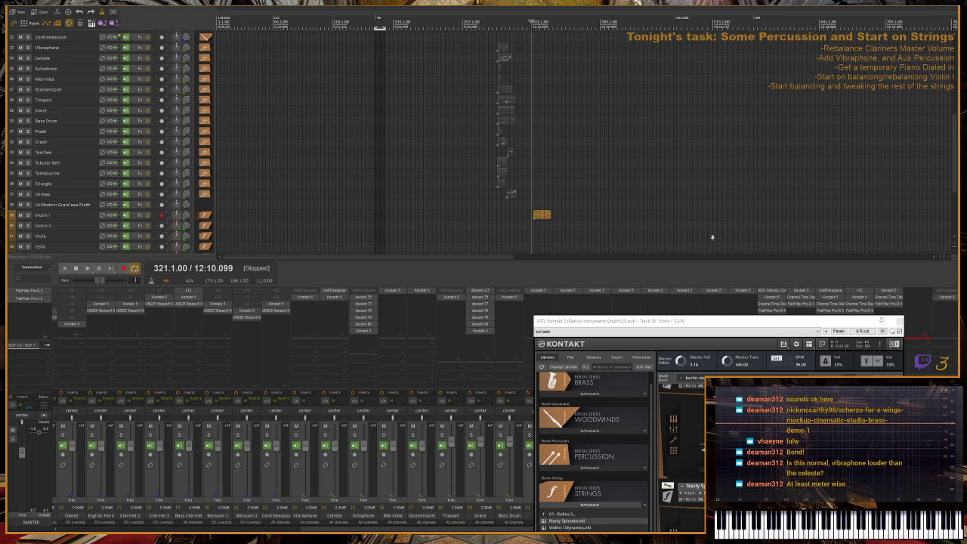
# - Set the playback rate to 0.25 and record a short second Violin I take at measure 321
pyautogui.scroll(-5, 140, 281)
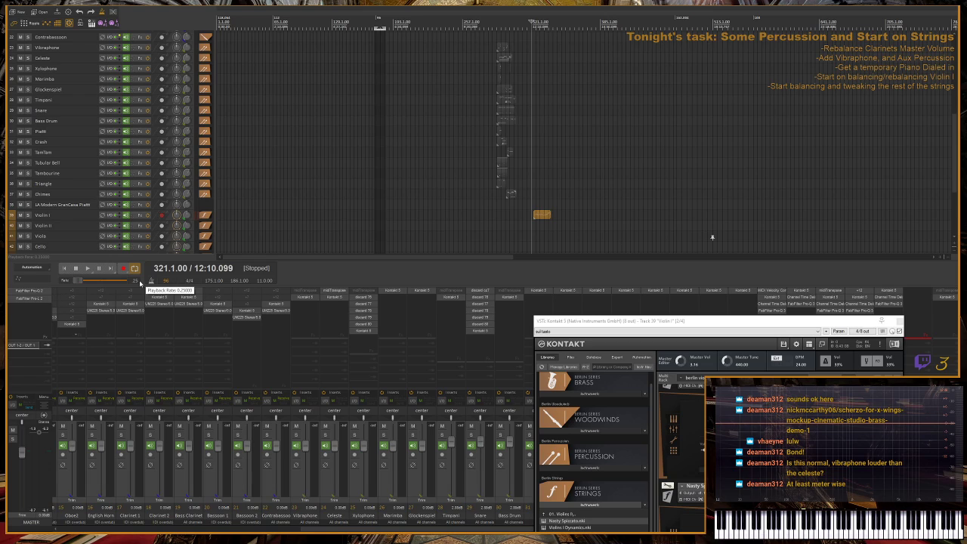
pyautogui.hotkey('ctrl', 'r')
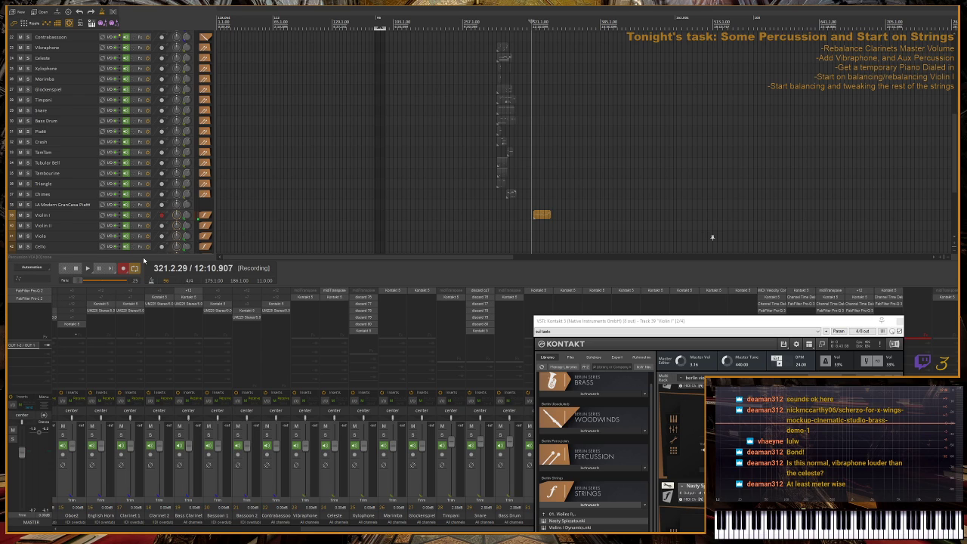
pyautogui.scroll(3, 712, 238)
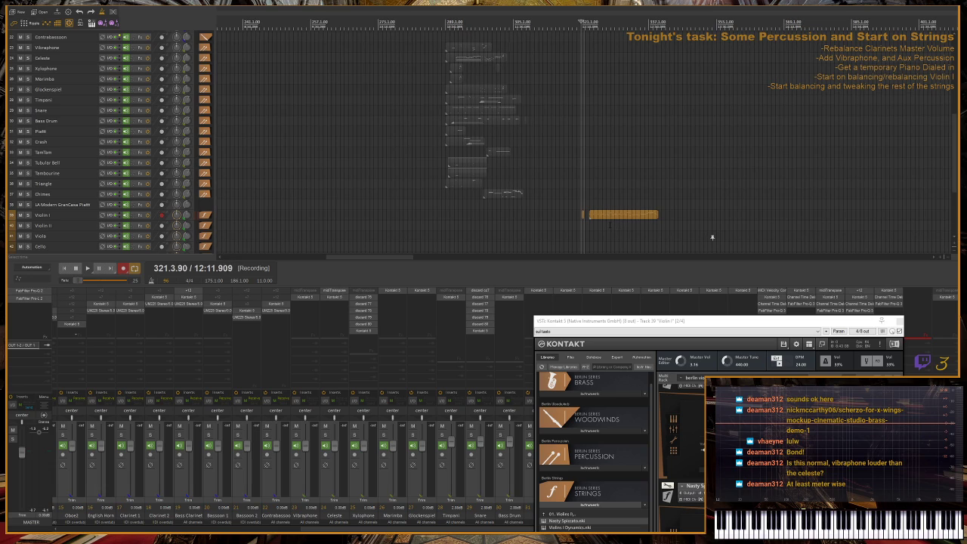
pyautogui.press('space')
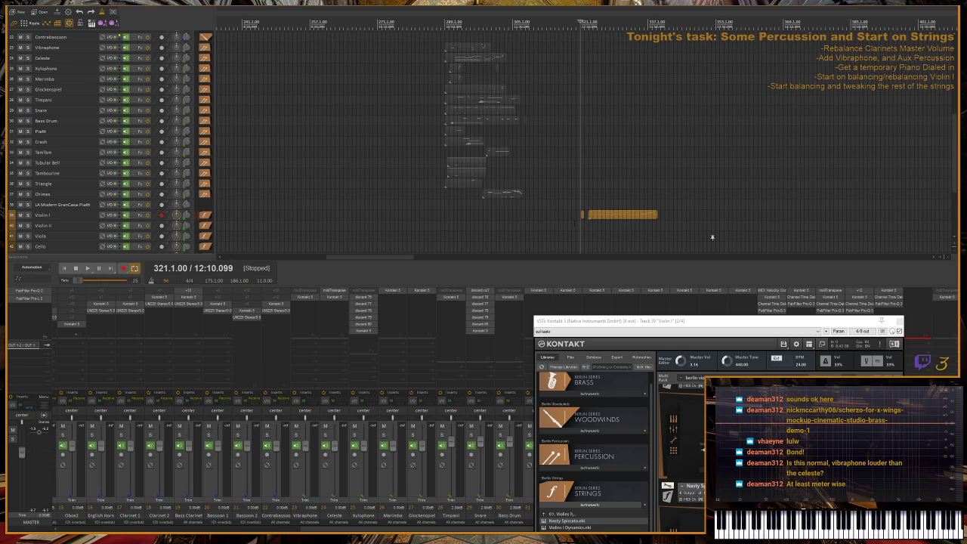
# - Glue the two recorded Violin I takes into a single item and open it in the MIDI editor
pyautogui.rightClick(636, 217)
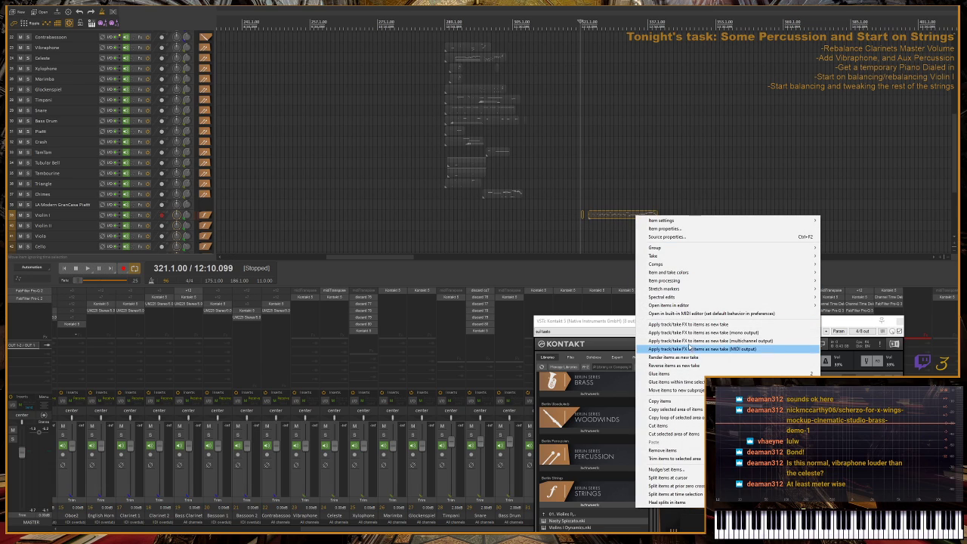
pyautogui.press('Escape')
pyautogui.click(594, 219)
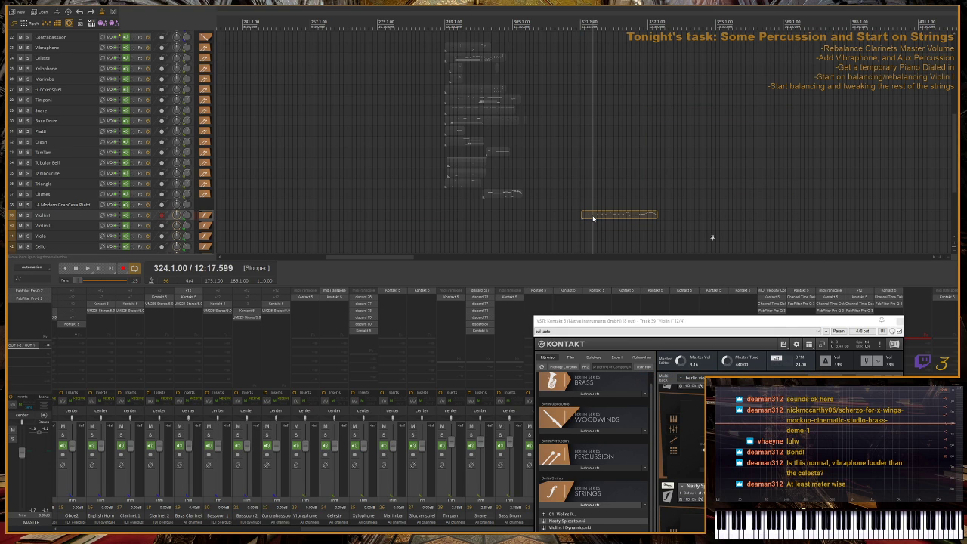
pyautogui.doubleClick(593, 218)
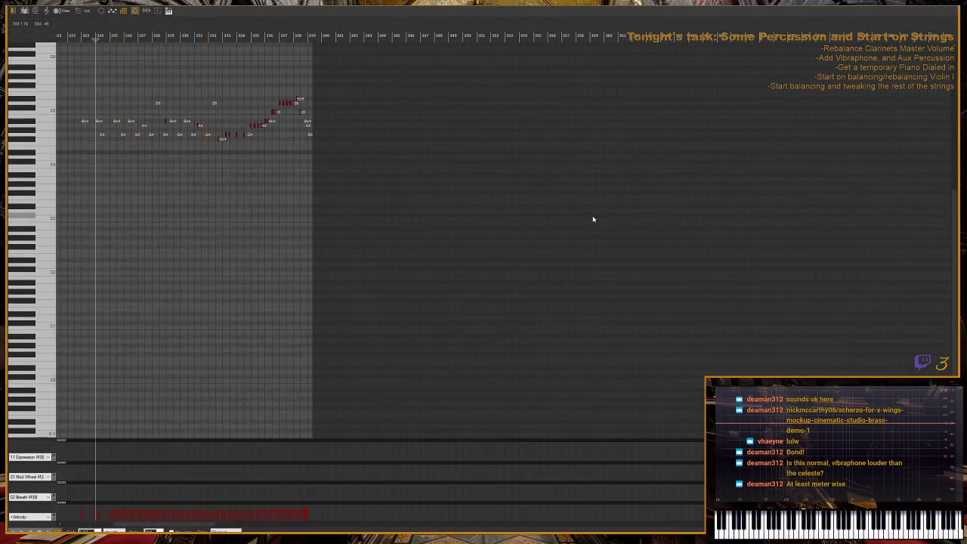
# - Add another controller lane to the MIDI editor and assign it to 73 Sound Attack
pyautogui.click(53, 458)
pyautogui.click(31, 435)
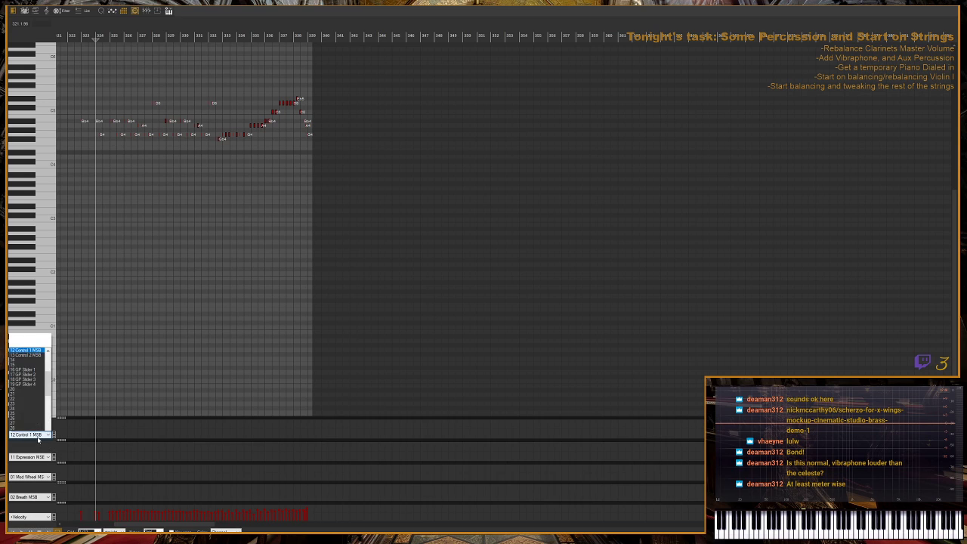
pyautogui.scroll(-5, 19, 363)
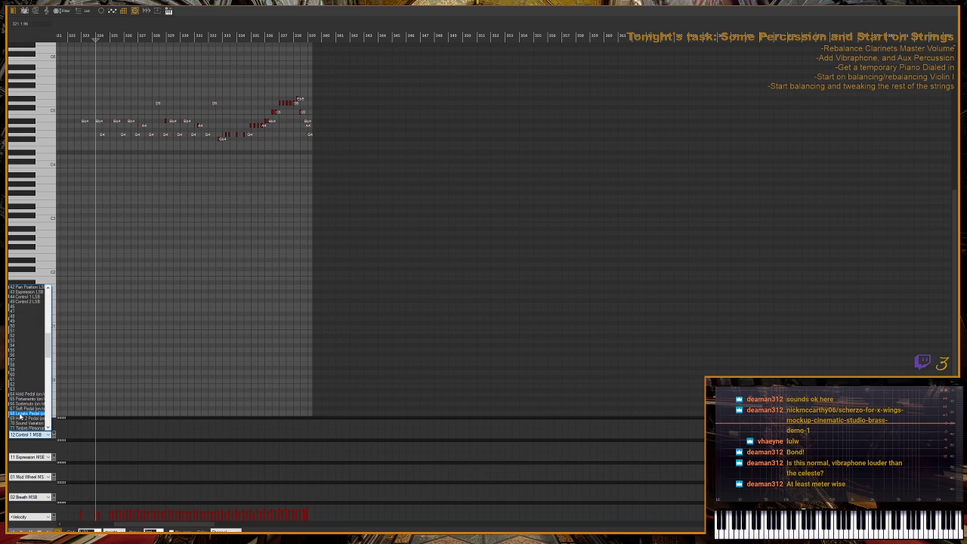
pyautogui.scroll(-2, 22, 415)
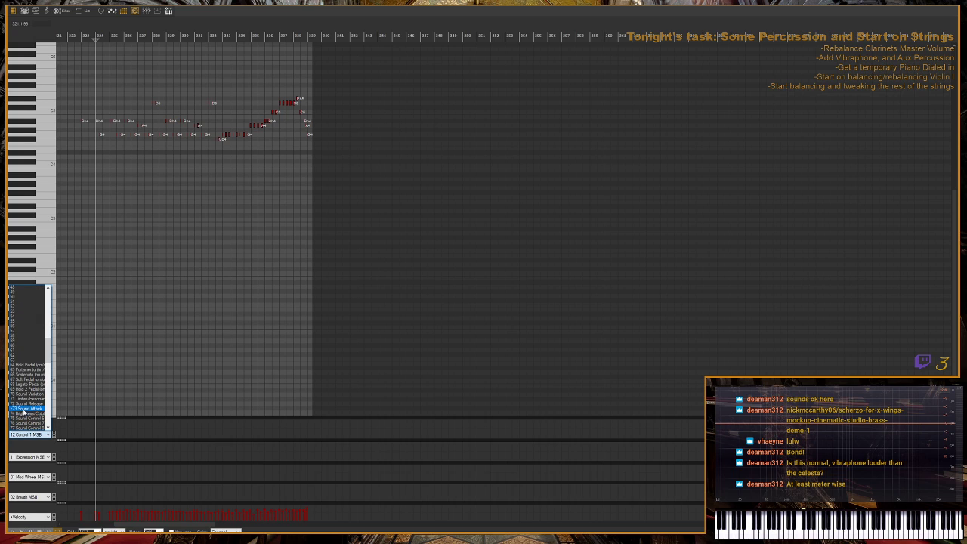
pyautogui.click(22, 410)
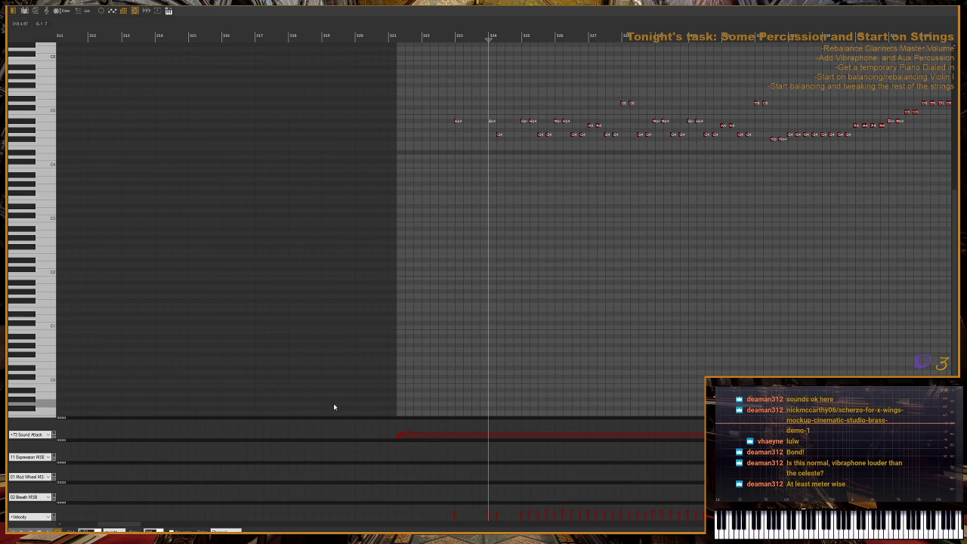
# - Set the CC curve shape of the events in the Sound Attack lane to Square
pyautogui.rightClick(470, 432)
pyautogui.moveTo(541, 473)
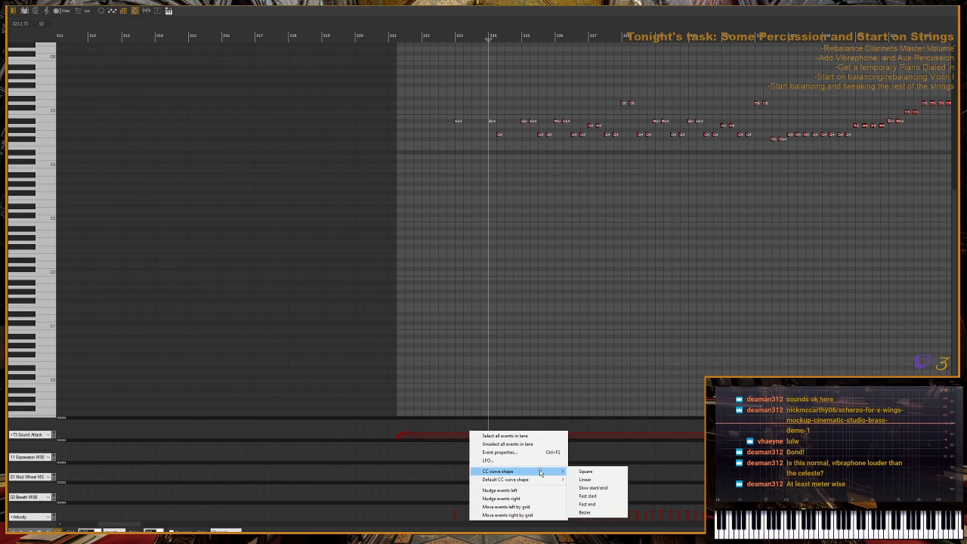
pyautogui.click(608, 474)
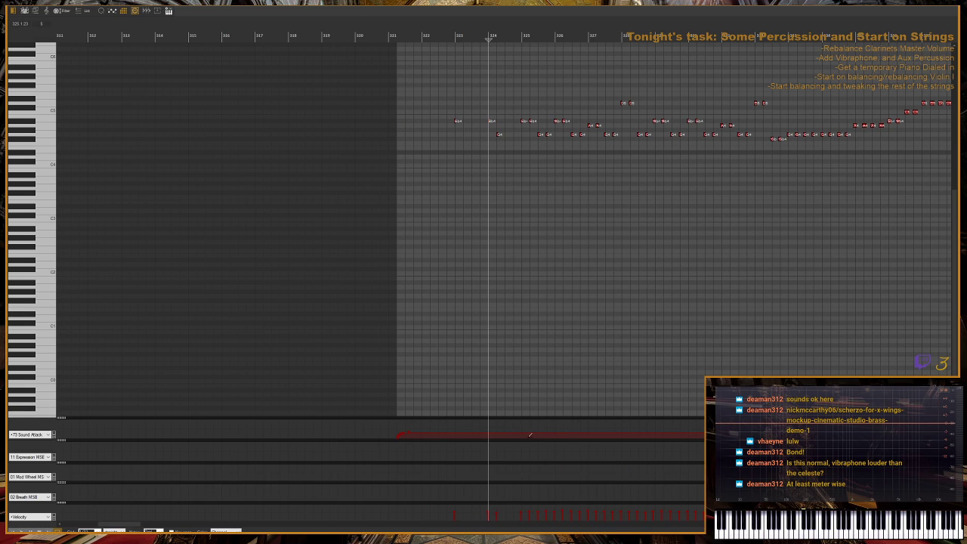
# - Draw alternating low and raised Sound Attack levels under the note groups from measure 324 to about measure 330
pyautogui.scroll(3, 527, 435)
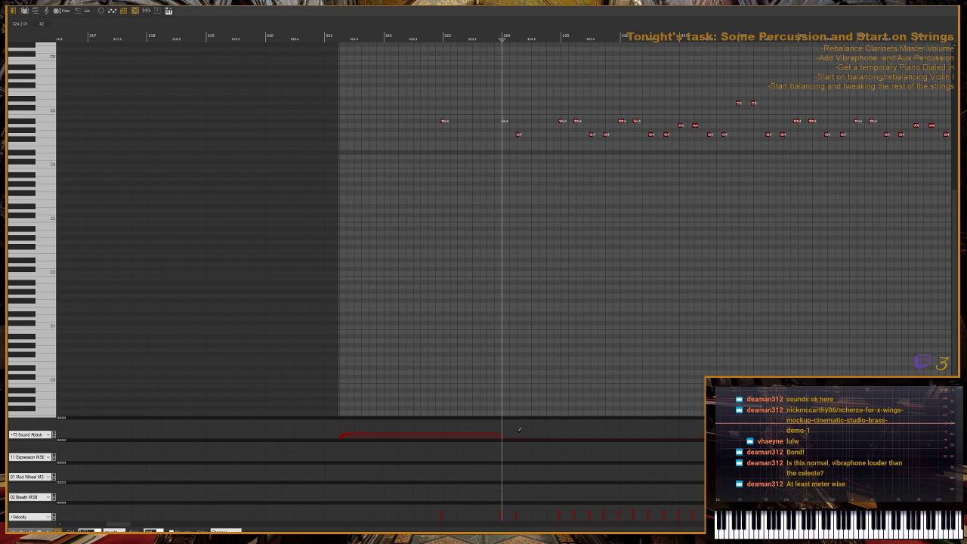
pyautogui.scroll(2, 522, 432)
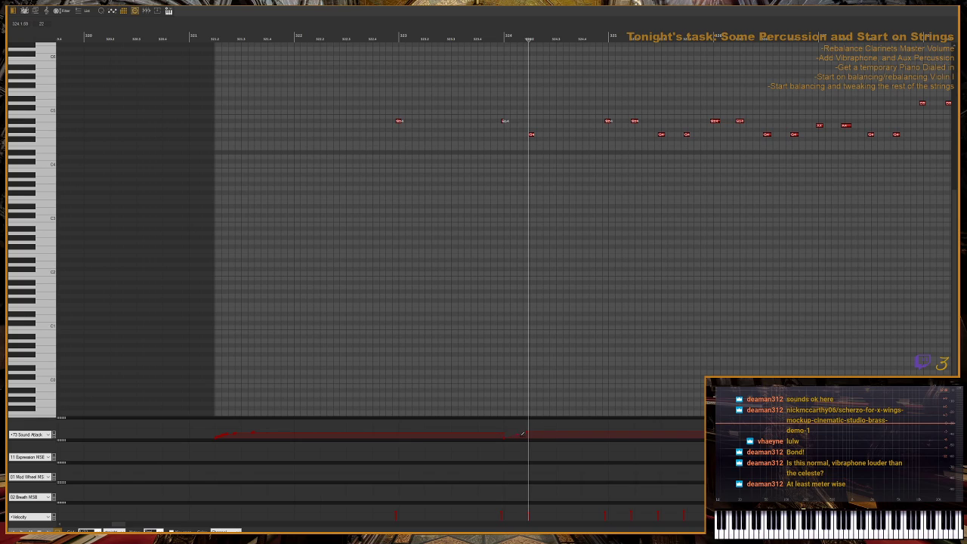
pyautogui.moveTo(526, 438); pyautogui.dragTo(531, 440)
pyautogui.click(597, 446)
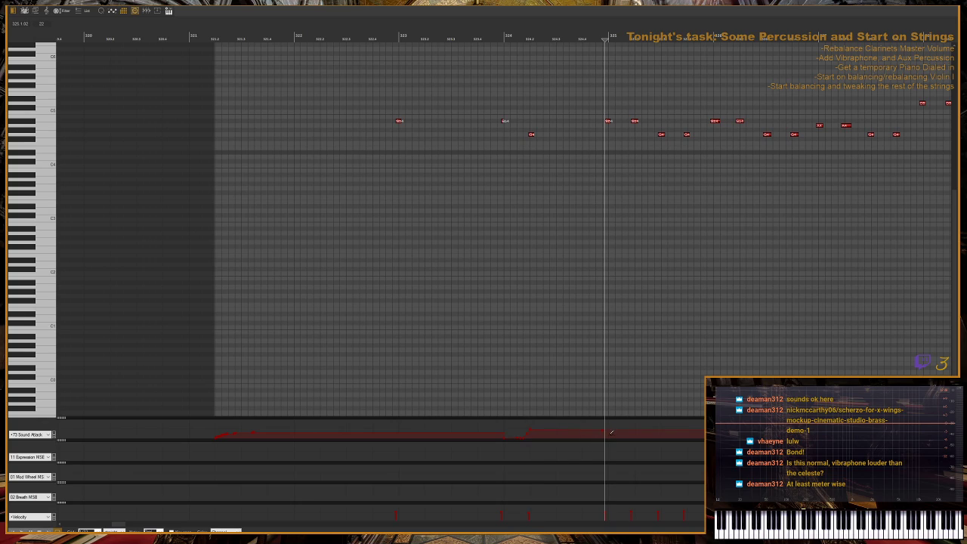
pyautogui.moveTo(603, 437); pyautogui.dragTo(601, 424)
pyautogui.click(690, 430)
pyautogui.scroll(-1, 406, 227)
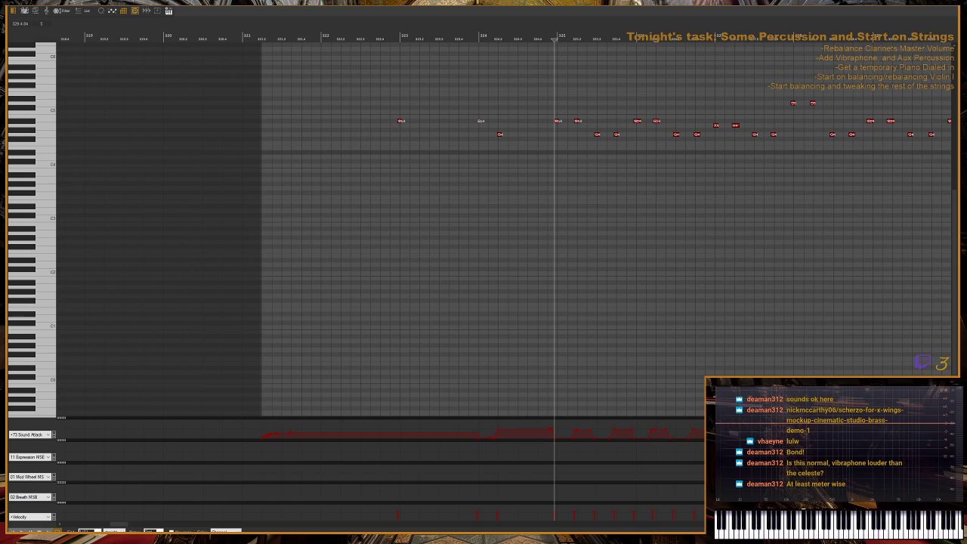
# - Play the edited Violin I take from just before measure 325 and return to the arrangement
pyautogui.press('space')
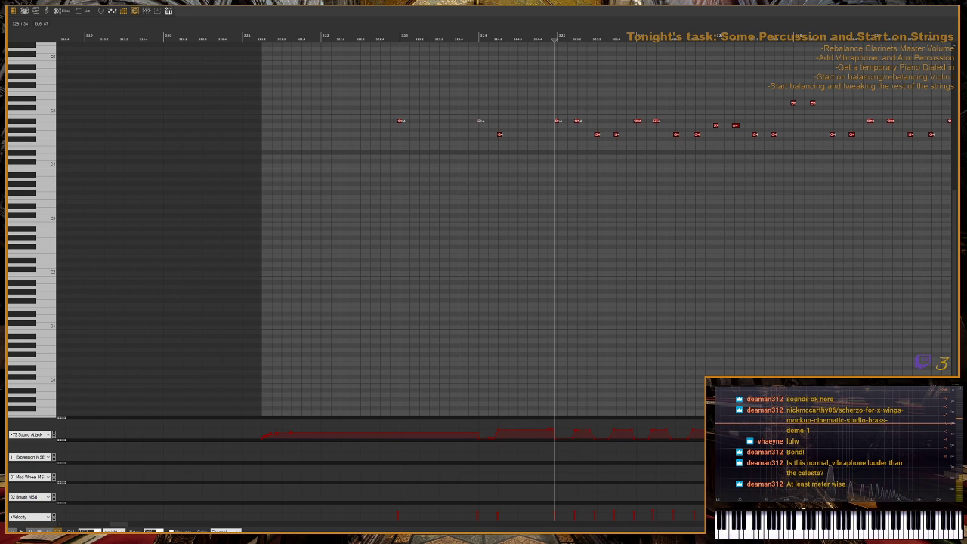
pyautogui.press('Escape')
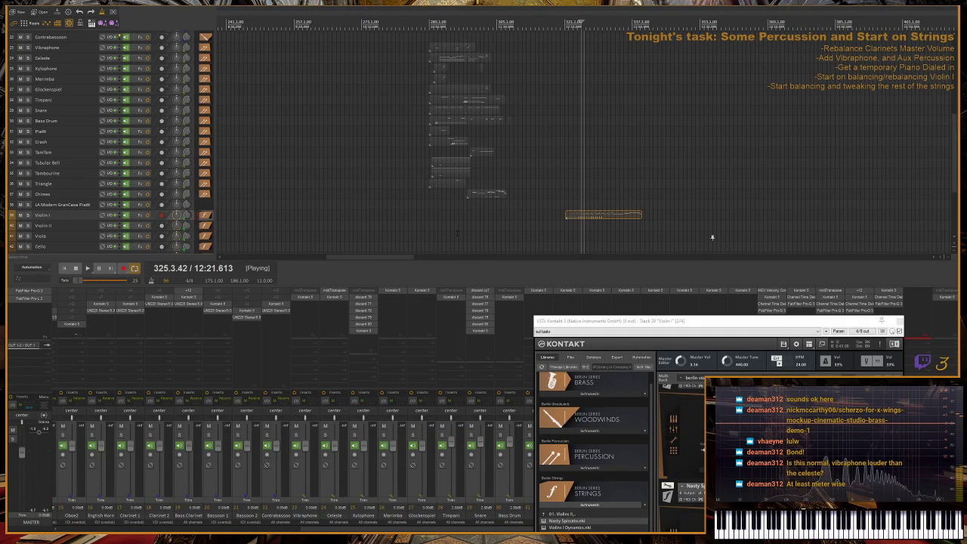
pyautogui.press('space')
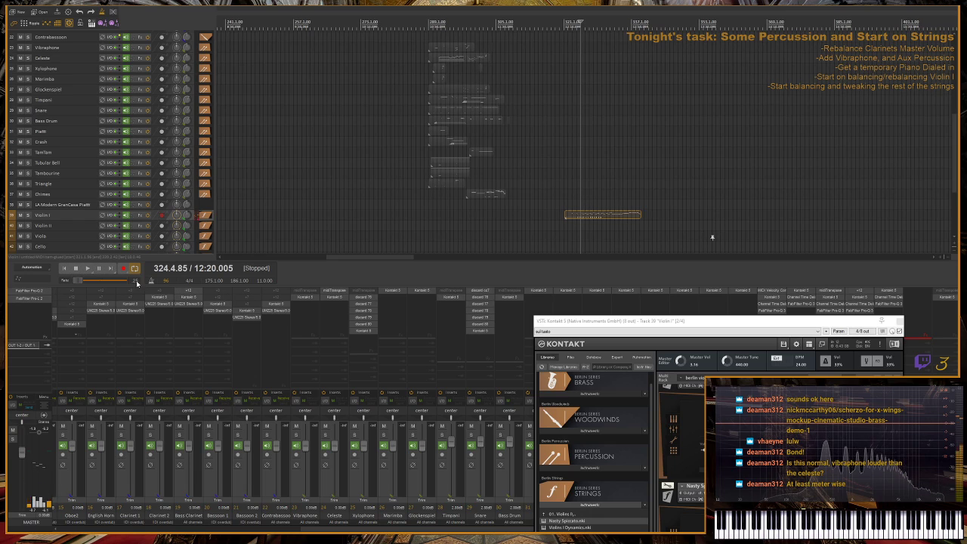
# - Play the Violin I take from just before measure 325 at playback rate 2, and again at rate 4
pyautogui.press('space')
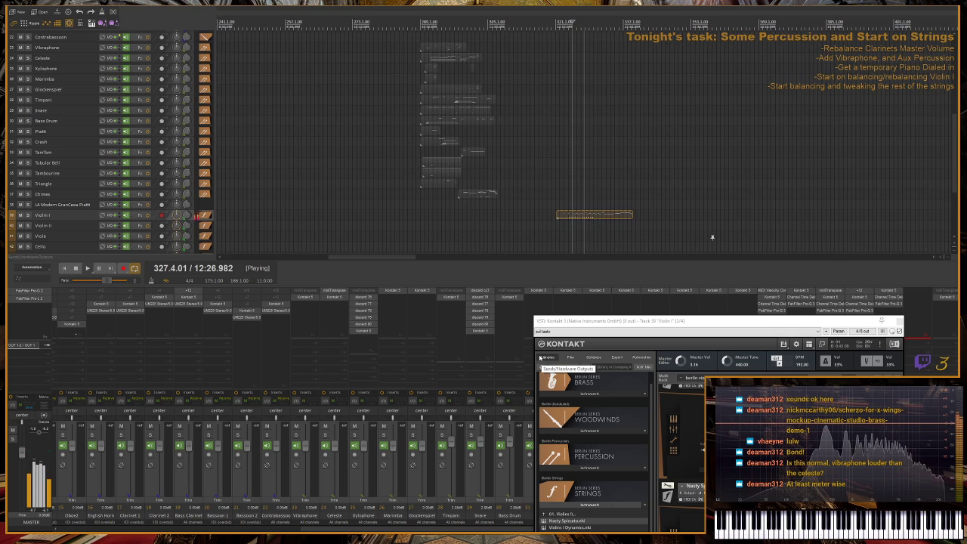
pyautogui.press('space')
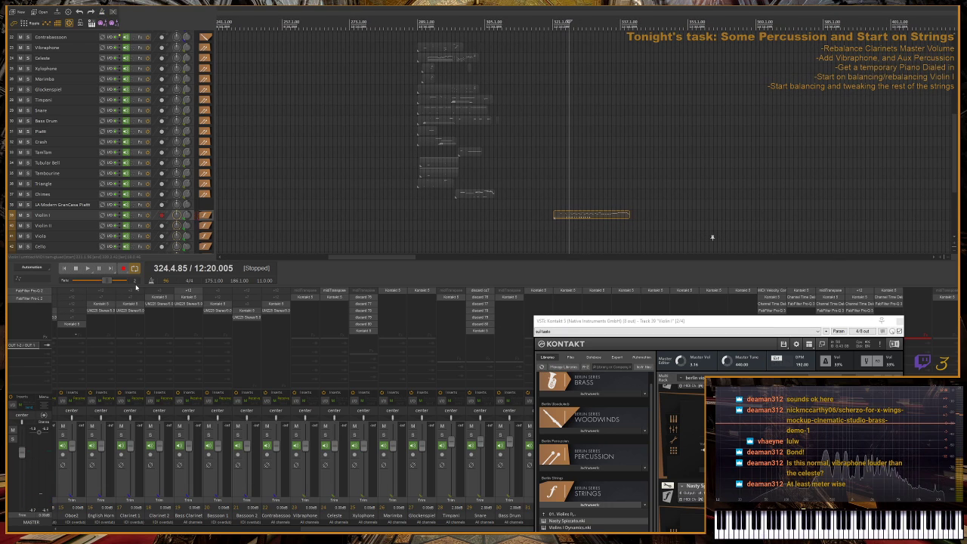
pyautogui.scroll(2, 129, 281)
pyautogui.press('space')
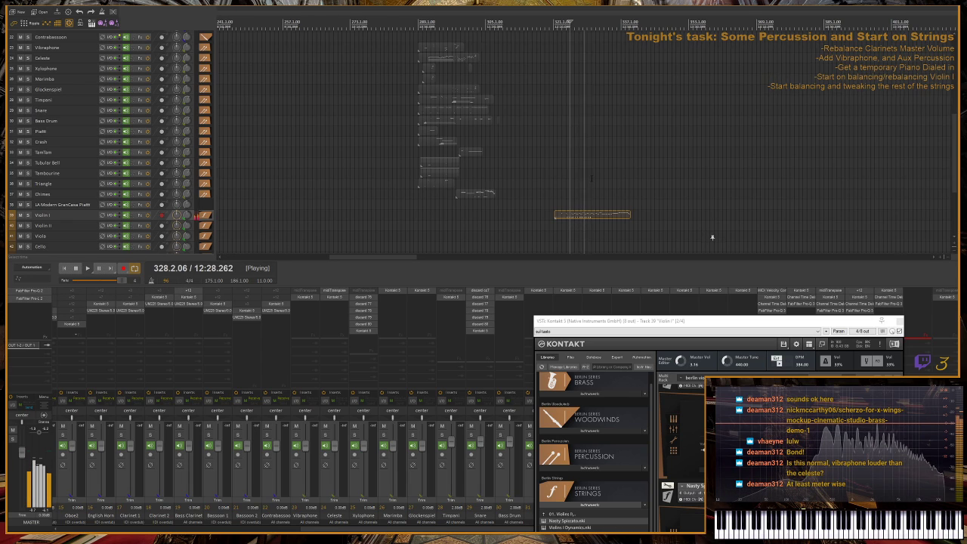
pyautogui.press('space')
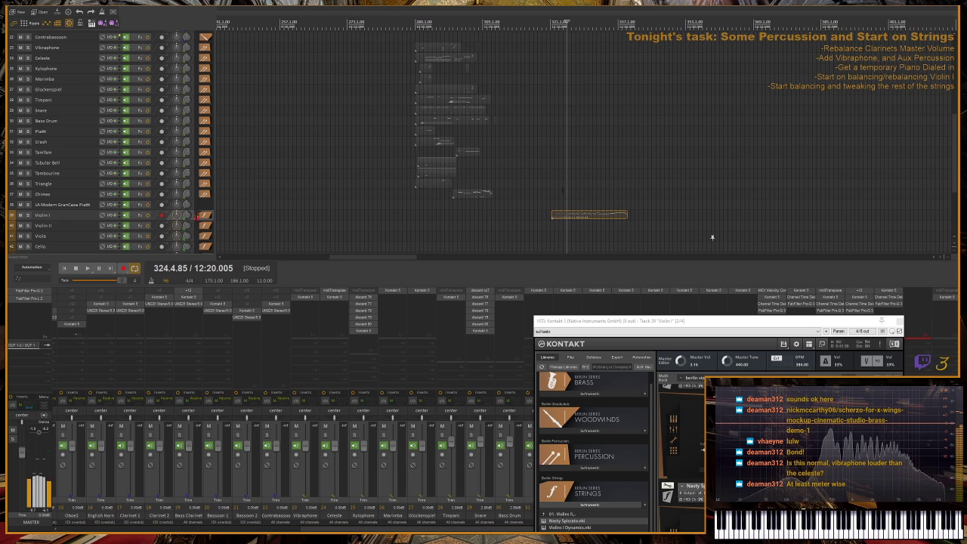
# - Reopen the Violin I take, adjust the level of the raised Sound Attack events between measures 324 and 330, and play the result
pyautogui.click(576, 218)
pyautogui.doubleClick(578, 218)
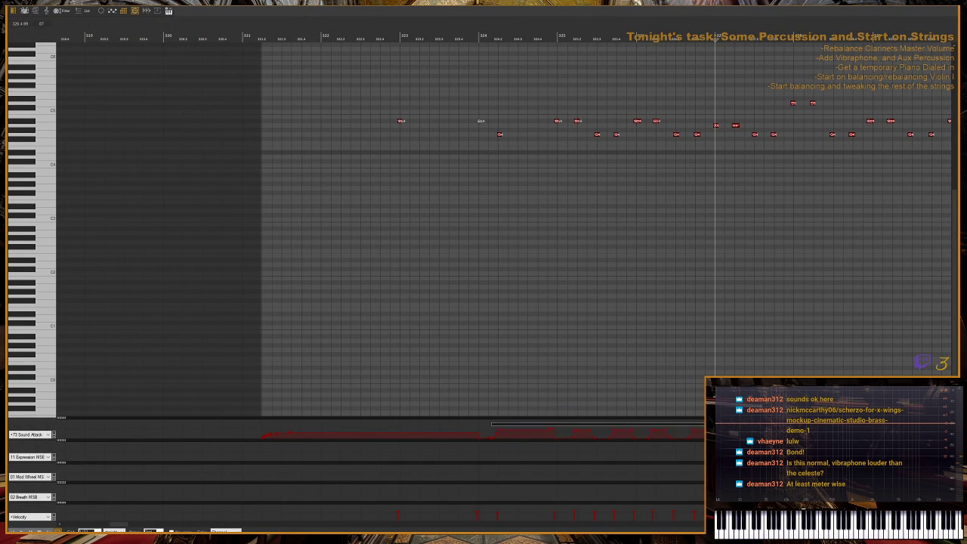
pyautogui.hscroll(5, 492, 423)
pyautogui.press('g')
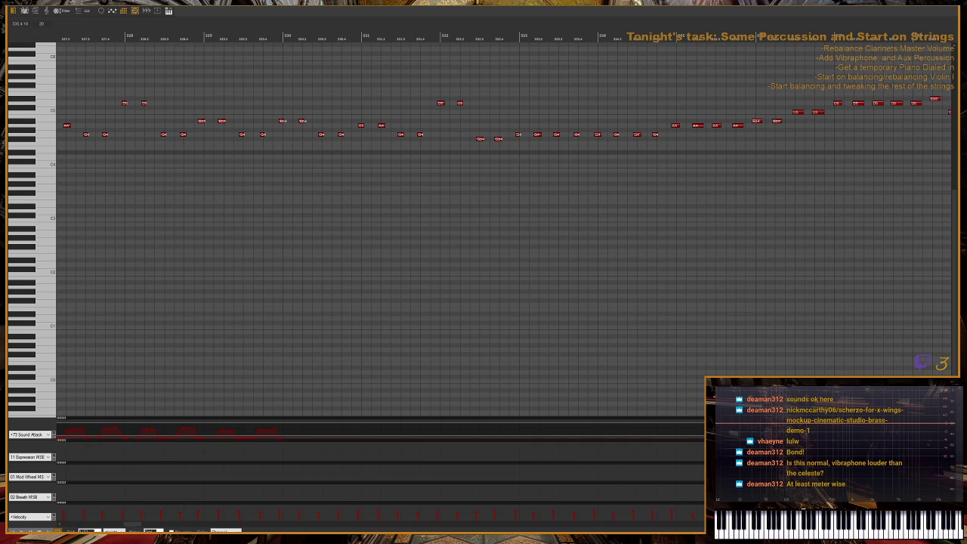
pyautogui.press('g')
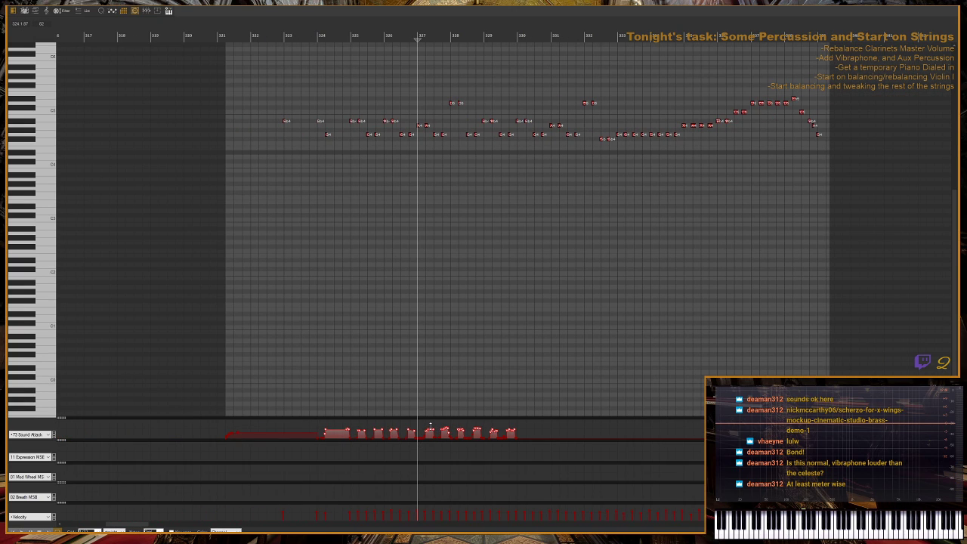
pyautogui.press('space')
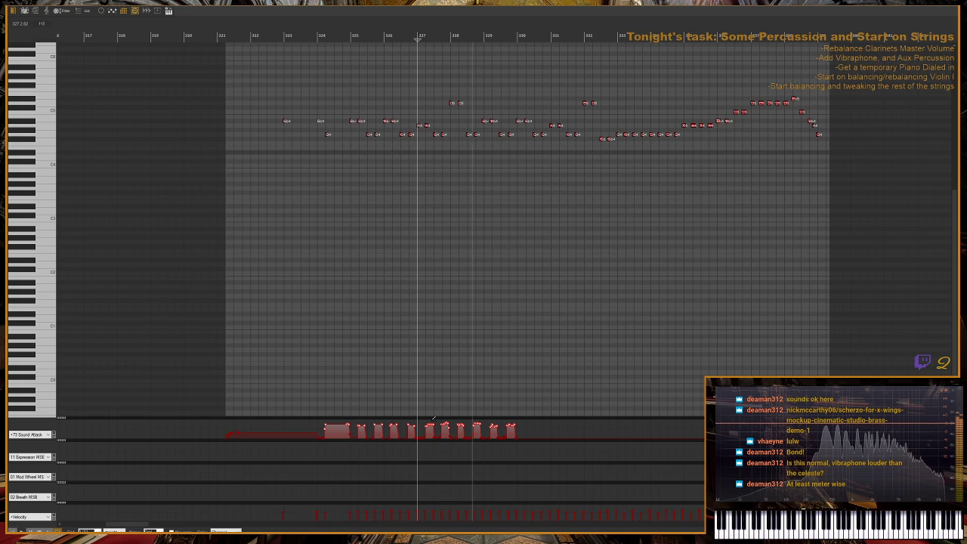
pyautogui.press('space')
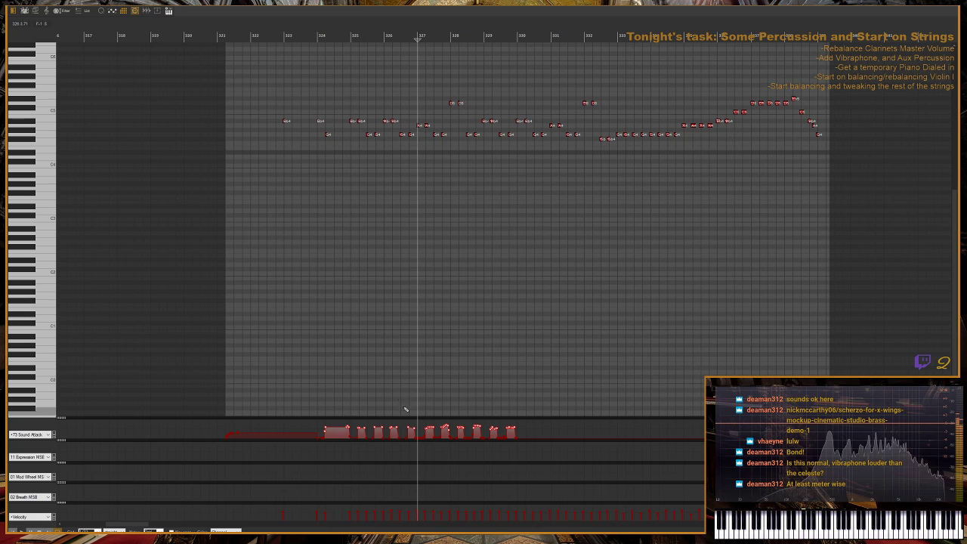
# - Play the Violin I take from measure 323 and close the MIDI editor
pyautogui.click(335, 36)
pyautogui.press('space')
pyautogui.press('Escape')
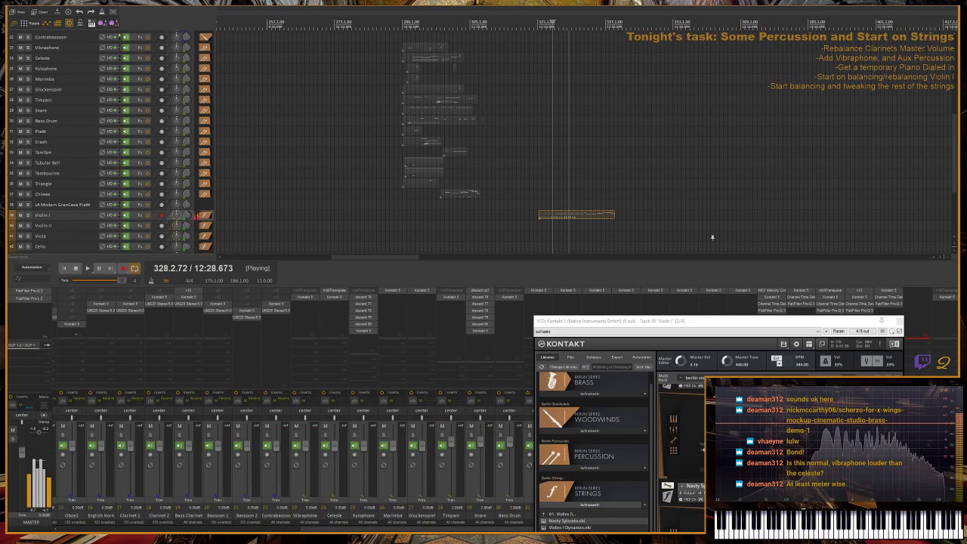
# - Set the tempo at measure 323 to 200 BPM and play the Violin I take from there
pyautogui.press('space')
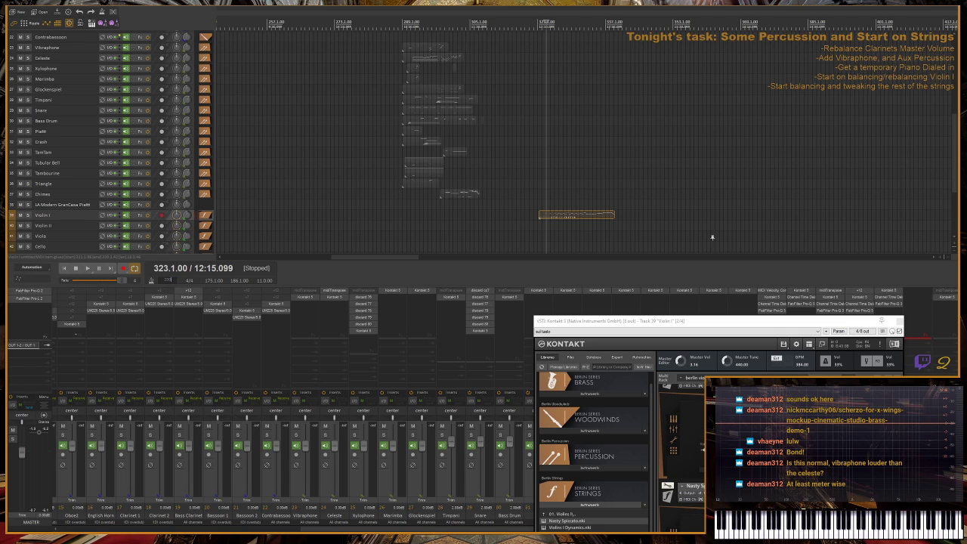
pyautogui.press('space')
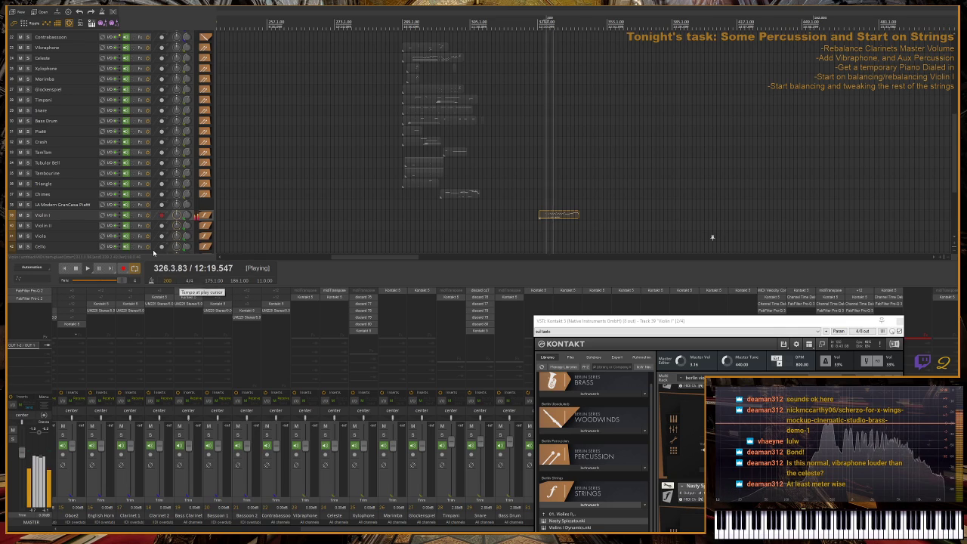
pyautogui.press('space')
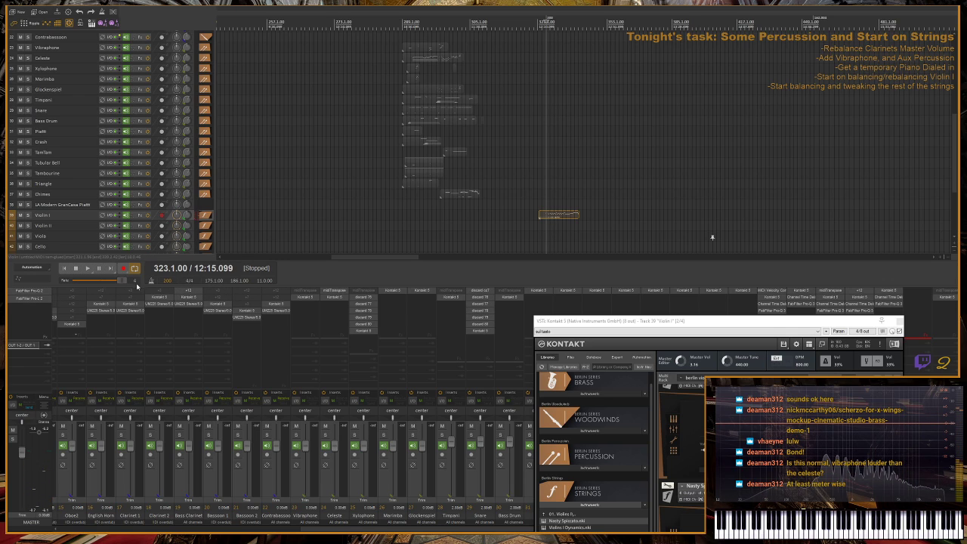
# - Set the playback rate to 3, play the Violin I take from measure 323, and place the edit cursor at 324.4
pyautogui.press('=')
pyautogui.press('=')
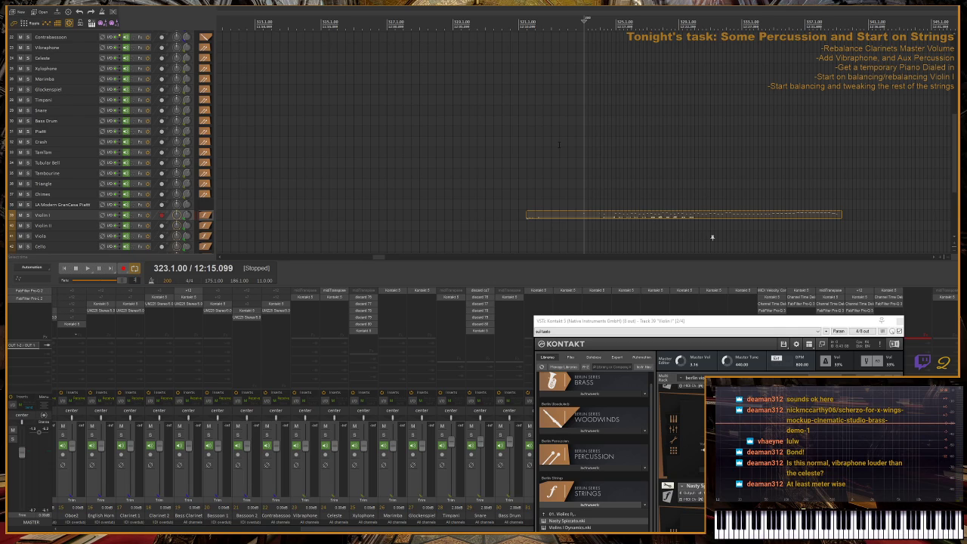
pyautogui.press('space')
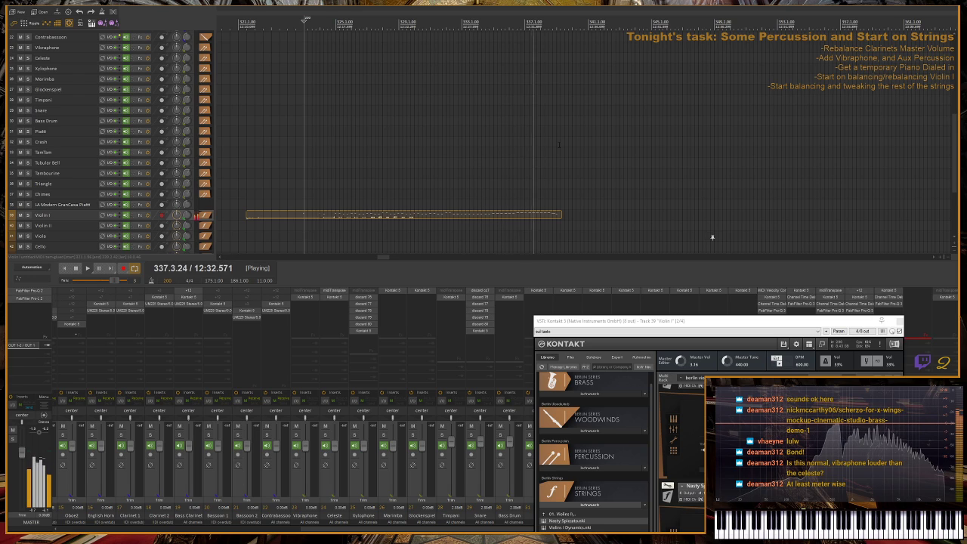
pyautogui.press('space')
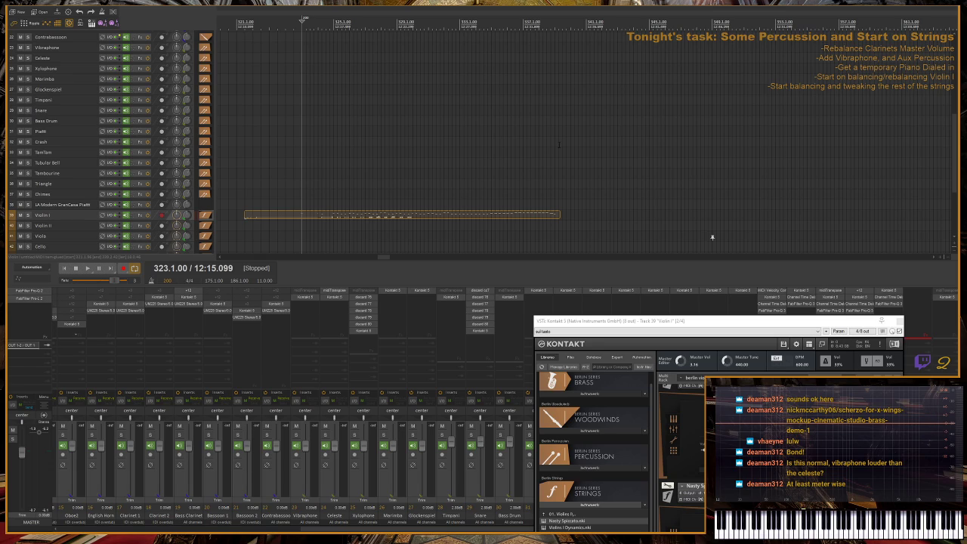
pyautogui.press('space')
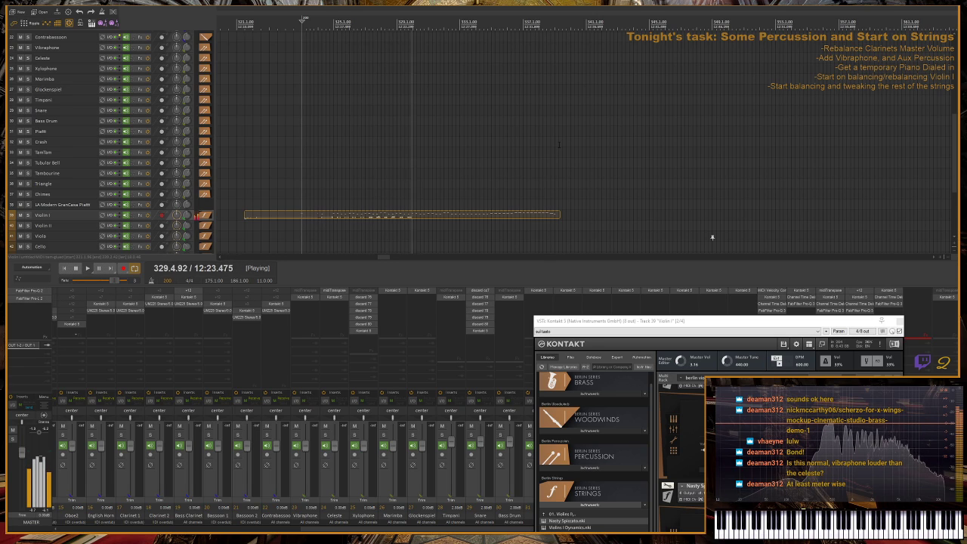
pyautogui.press('space')
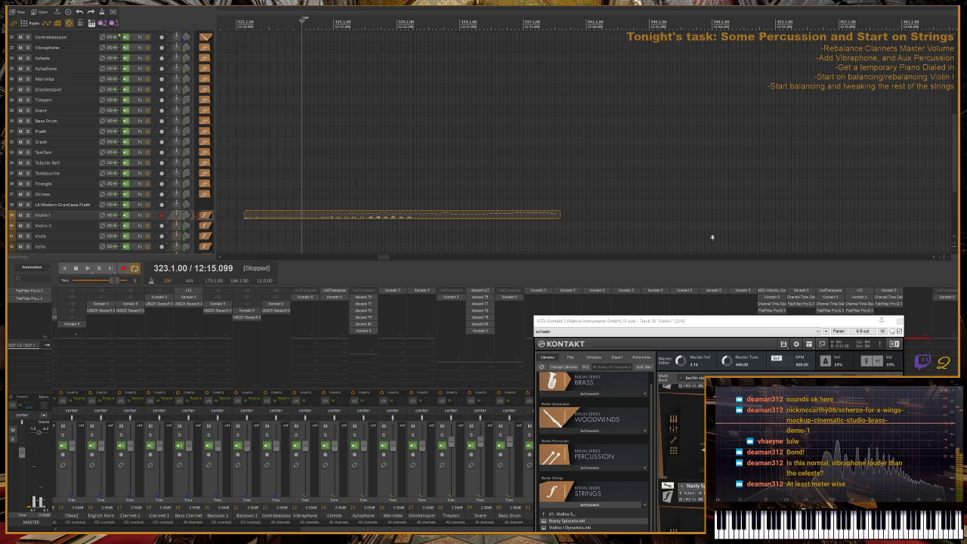
pyautogui.click(328, 216)
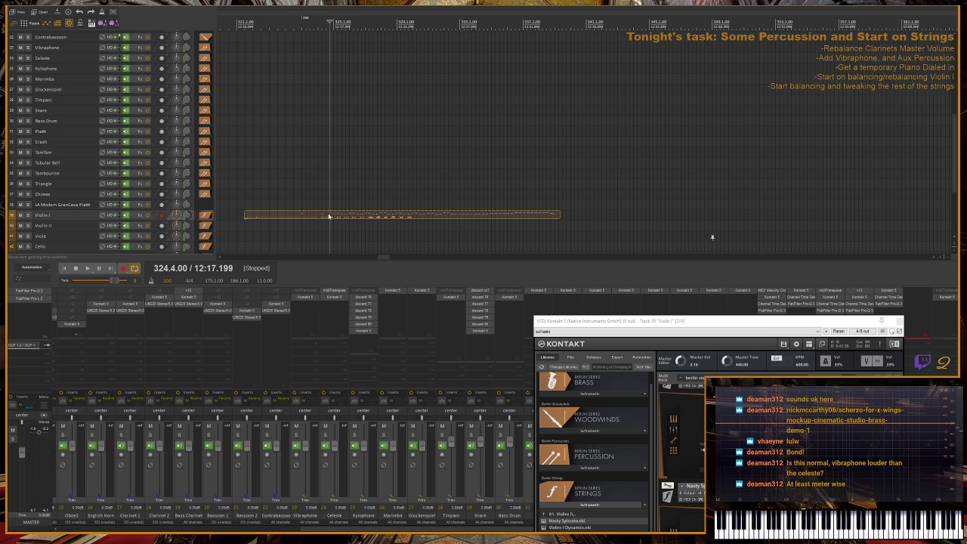
# - Inspect the Violin I take's notes and Sound Attack lane, close the MIDI editor, and play the take from measures 324 and 325
pyautogui.doubleClick(329, 216)
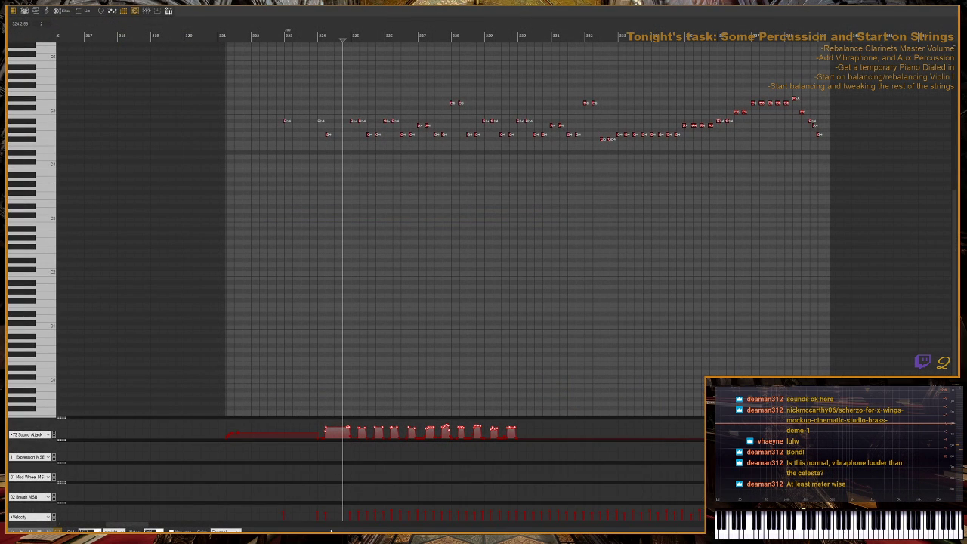
pyautogui.press('Escape')
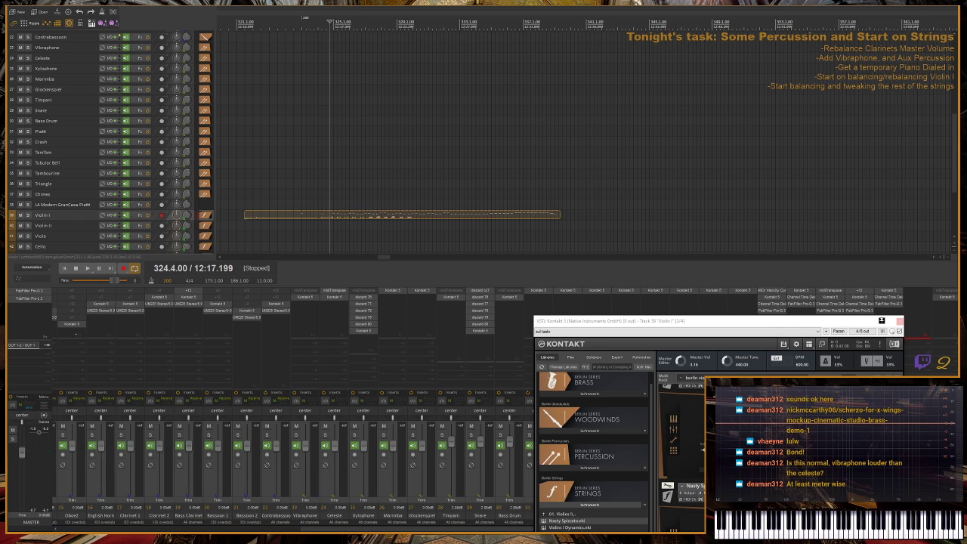
pyautogui.press('space')
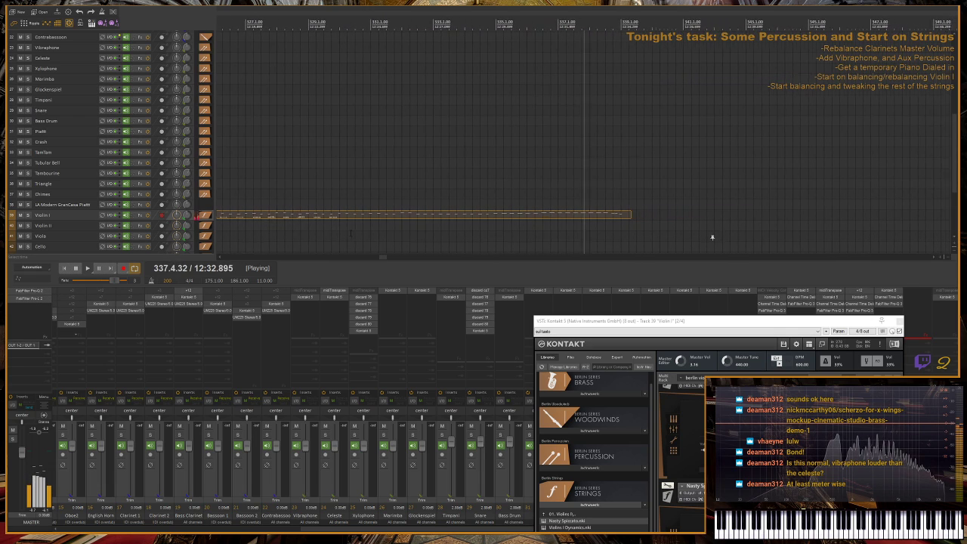
pyautogui.scroll(-2, 711, 237)
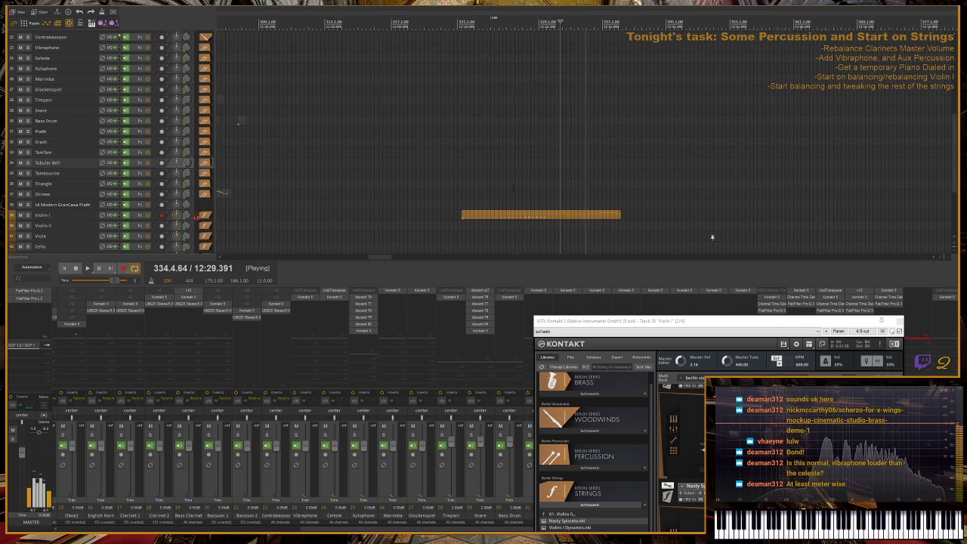
pyautogui.scroll(2, 712, 238)
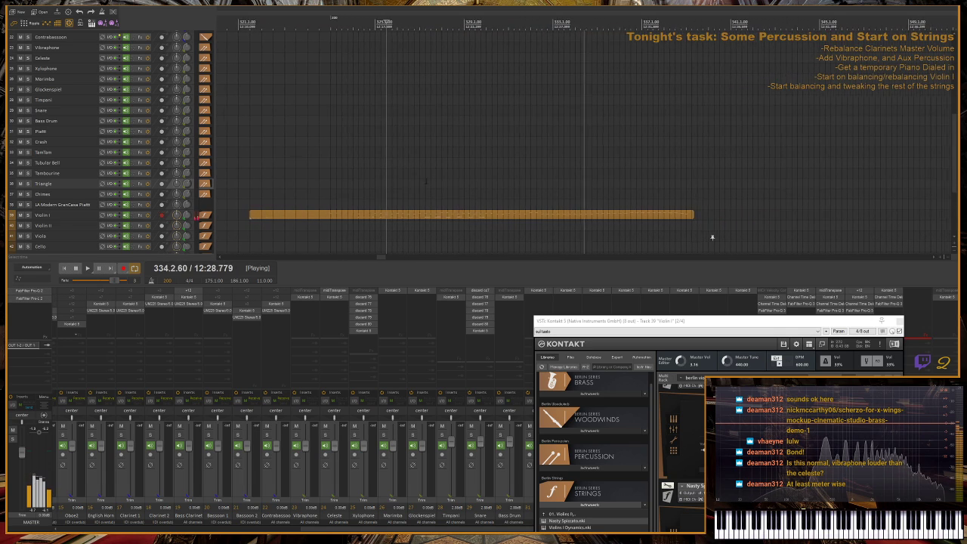
pyautogui.press('space')
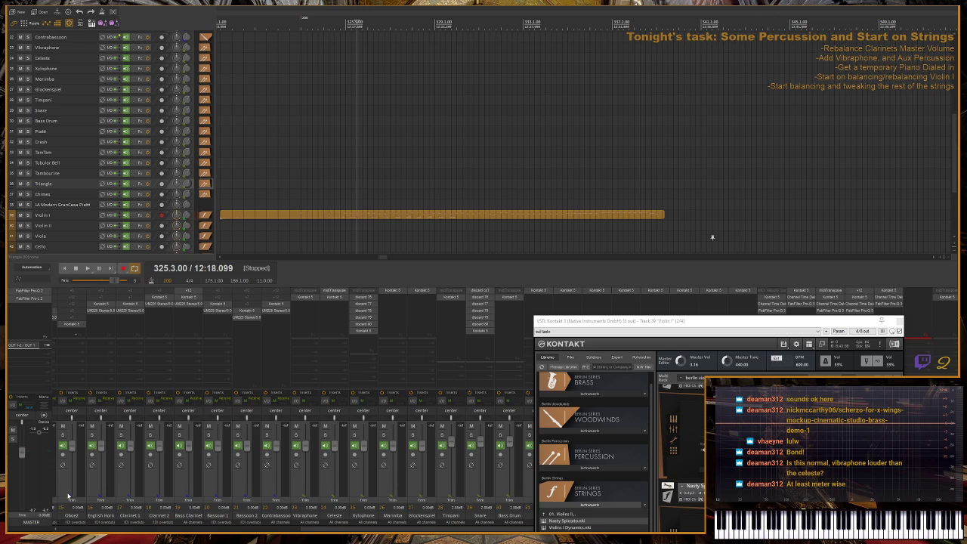
pyautogui.press('space')
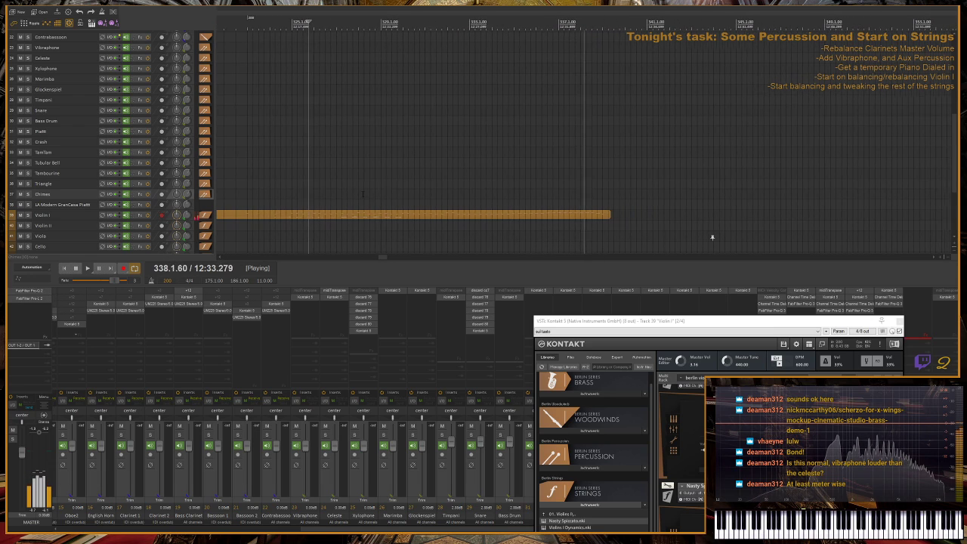
pyautogui.press('space')
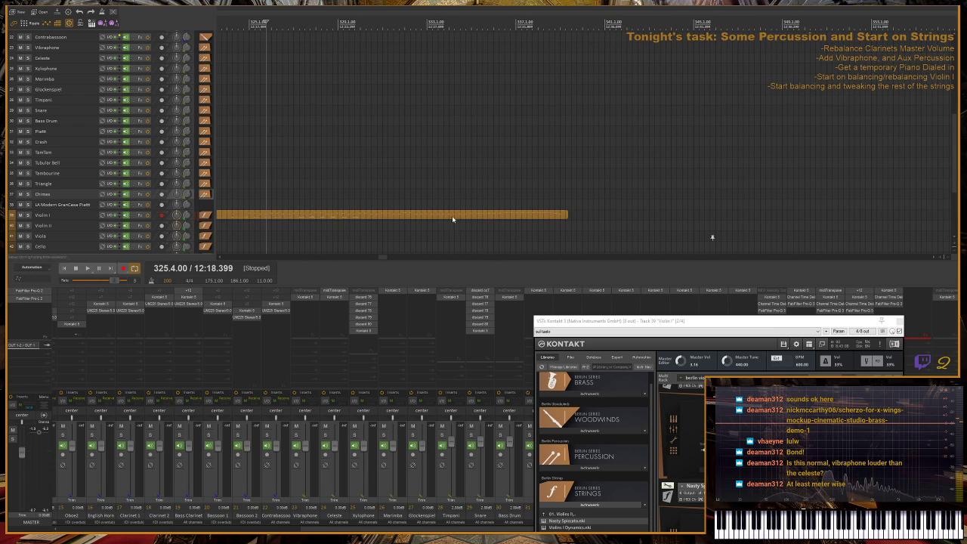
# - Move the Violin I Kontakt window fully into view, show the first page of instruments, and open the multi script's keyswitch rule settings
pyautogui.moveTo(728, 322); pyautogui.dragTo(676, 50)
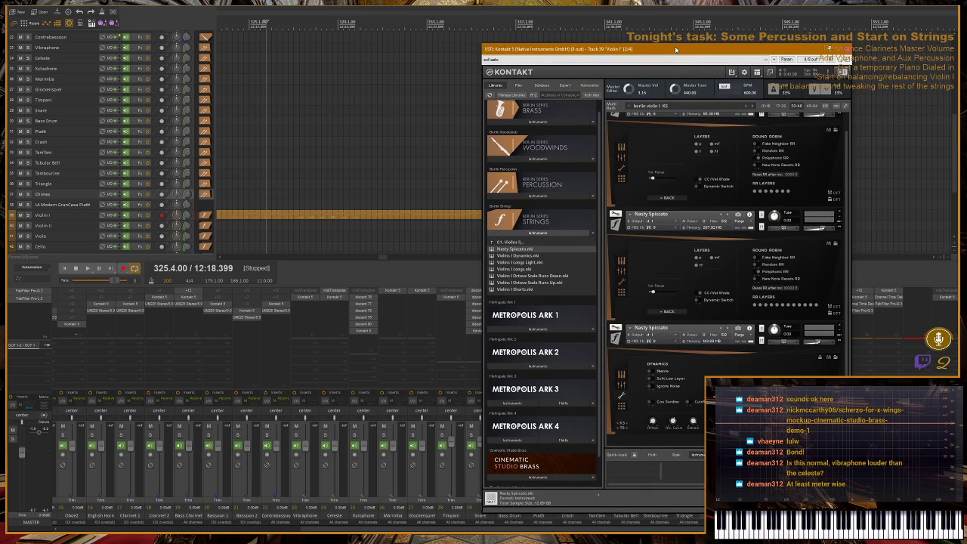
pyautogui.click(767, 107)
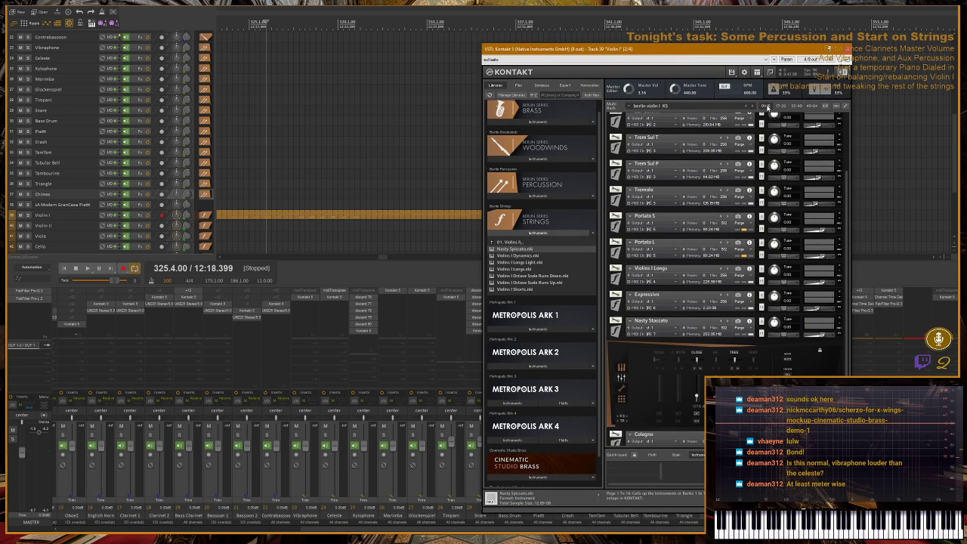
pyautogui.press('F2')
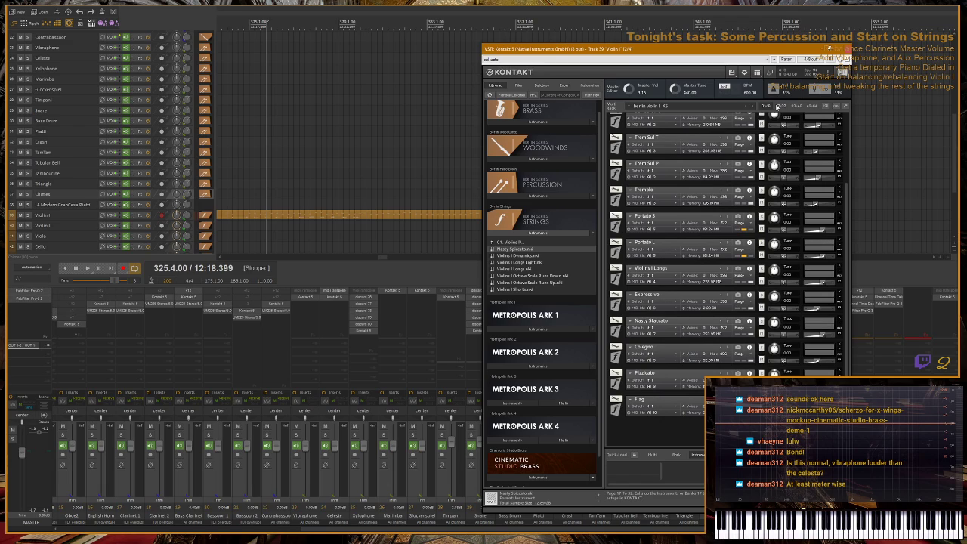
pyautogui.click(825, 106)
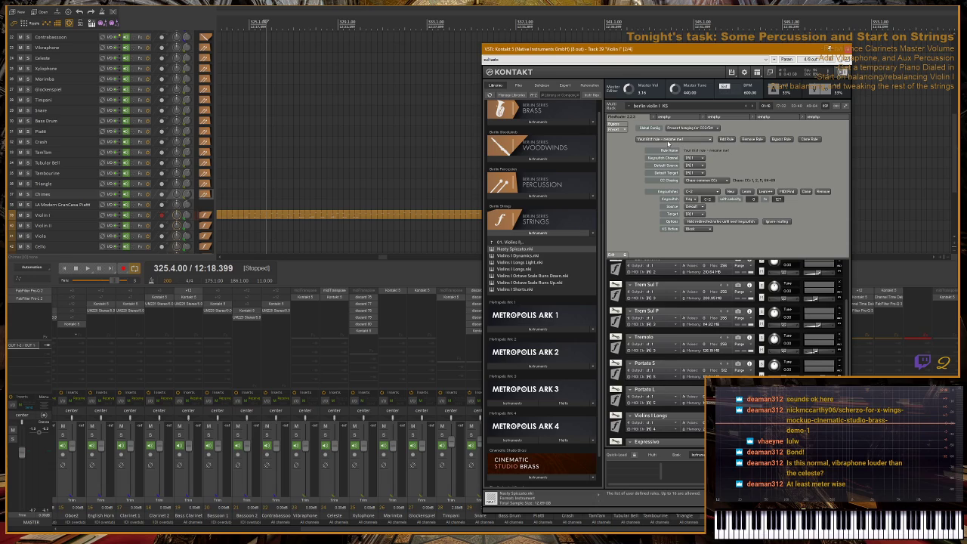
# - Add a new keyswitch to the script's first rule and select it in the keyswitch list
pyautogui.click(694, 191)
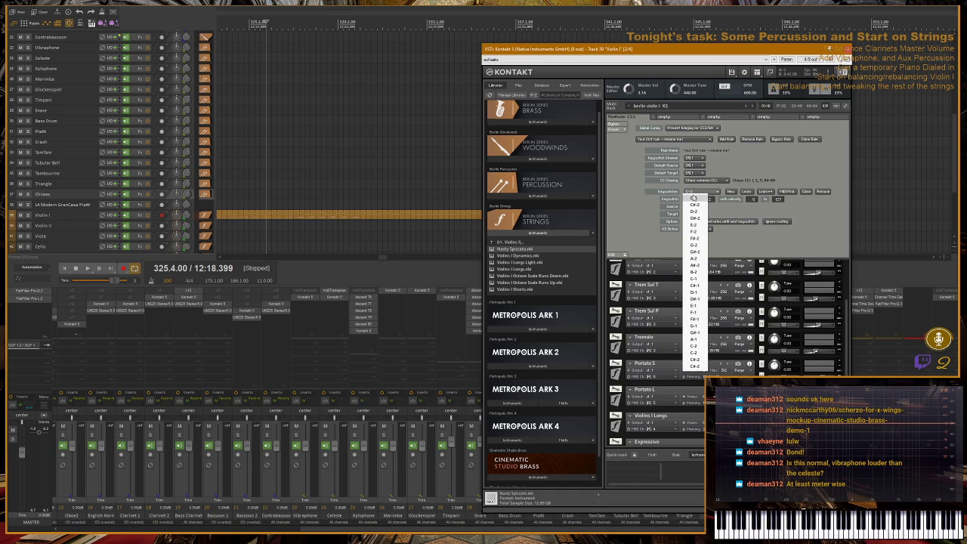
pyautogui.click(669, 242)
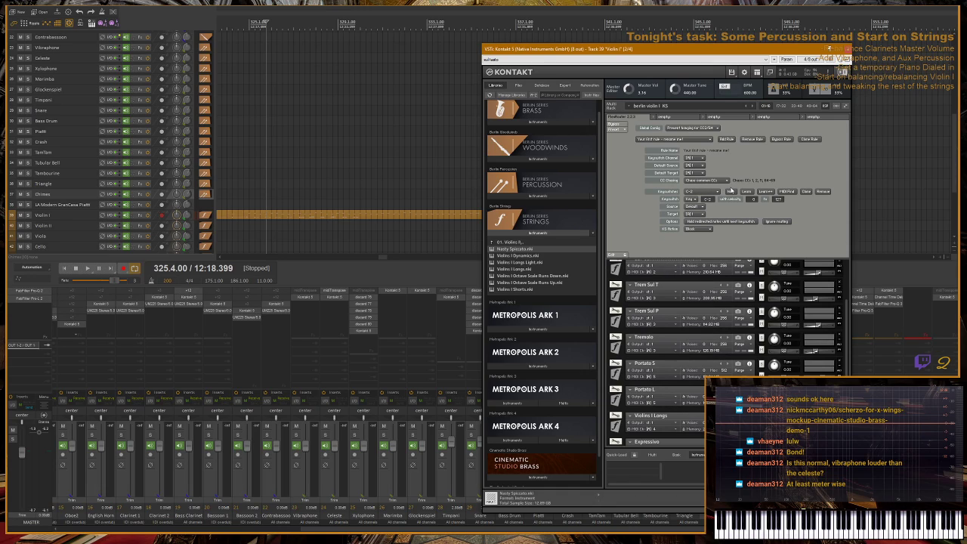
pyautogui.click(732, 192)
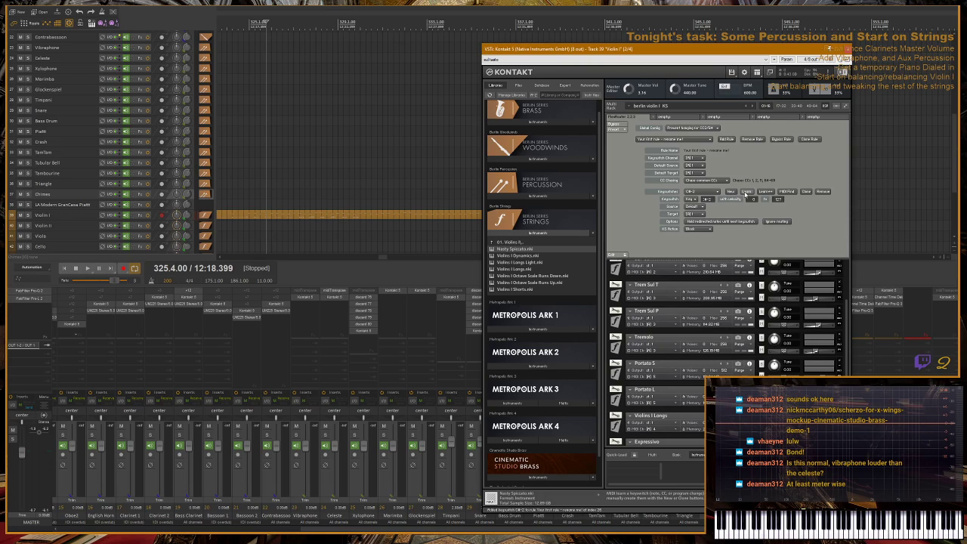
pyautogui.click(713, 194)
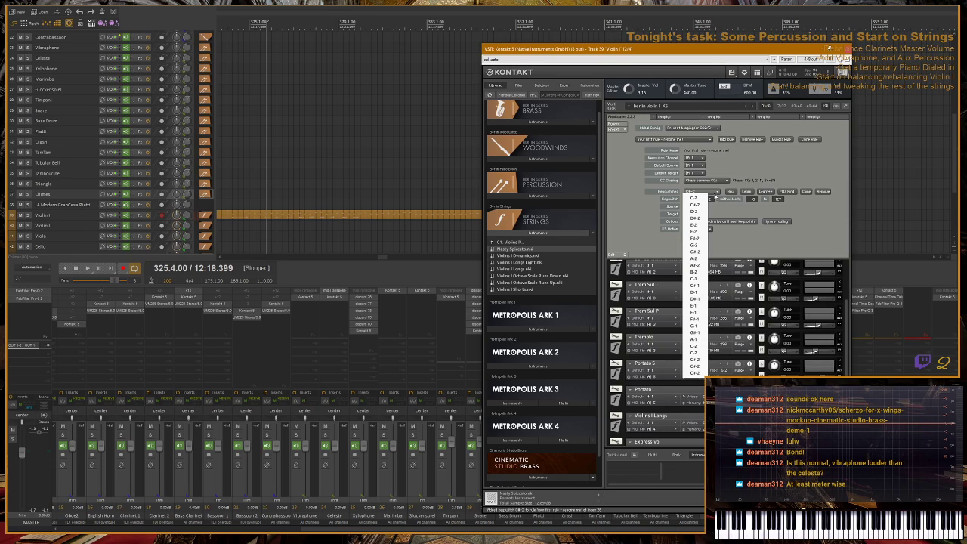
pyautogui.click(693, 375)
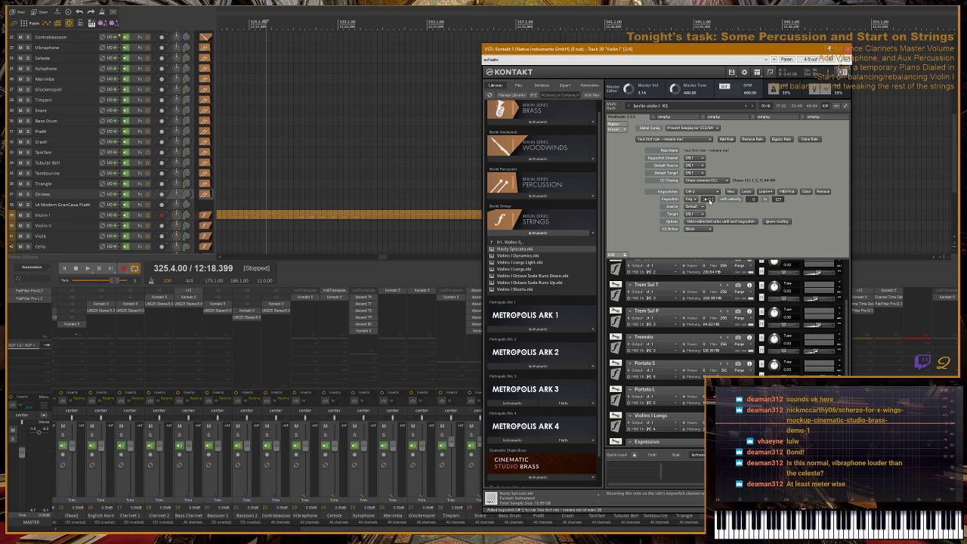
# - Assign note C7 to the new keyswitch through MIDI learn and select the C7 entry for editing
pyautogui.click(747, 192)
pyautogui.click(721, 194)
pyautogui.click(695, 205)
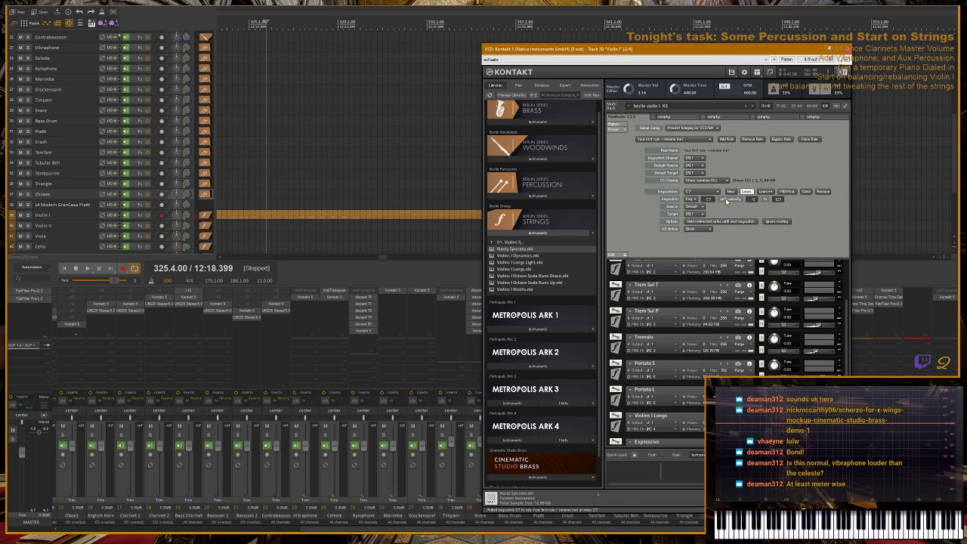
pyautogui.click(716, 192)
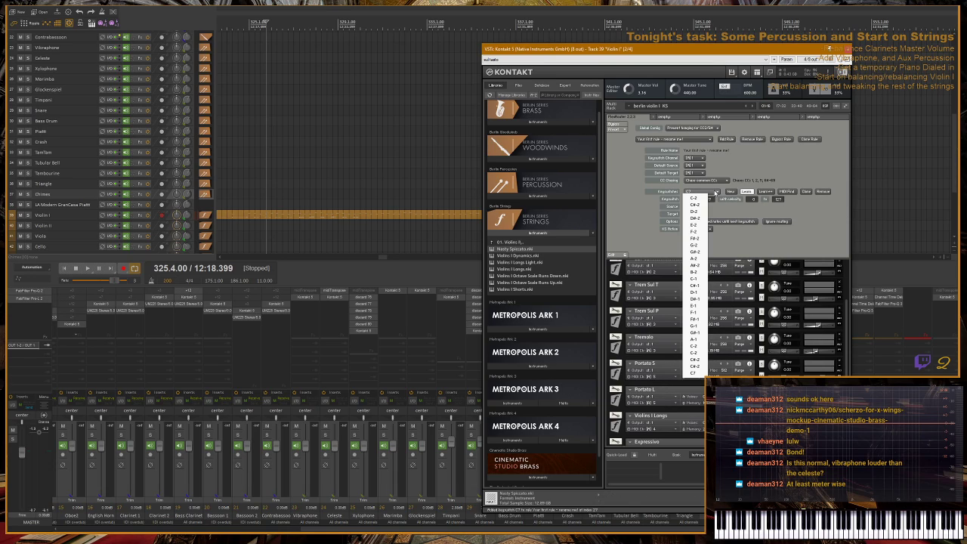
pyautogui.click(690, 373)
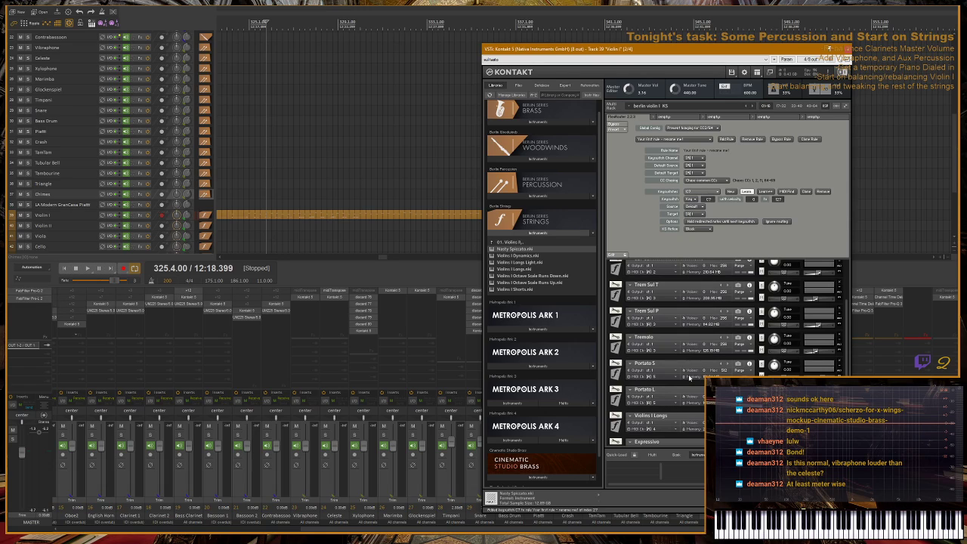
# - Choose the target channel for the C7 keyswitch and set its KS policy to Redirect
pyautogui.click(701, 214)
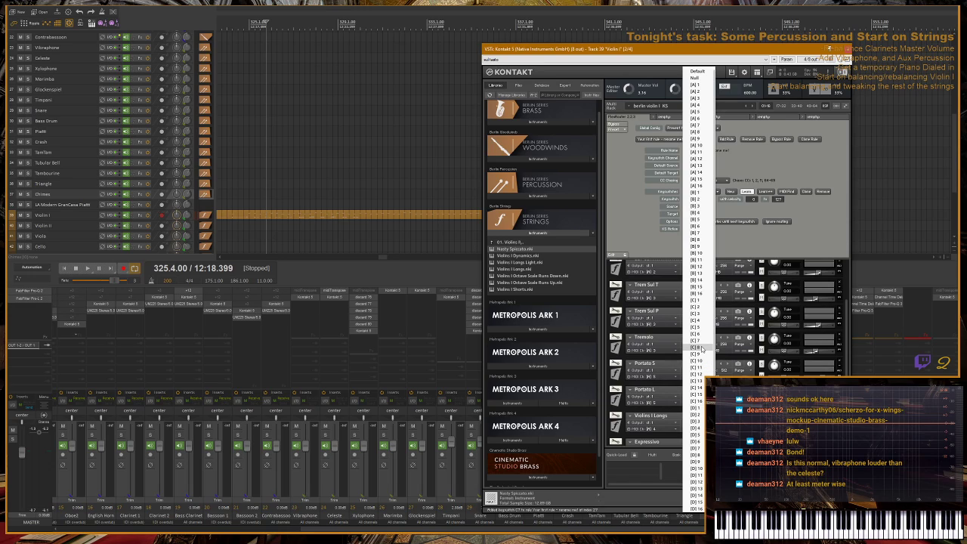
pyautogui.click(707, 199)
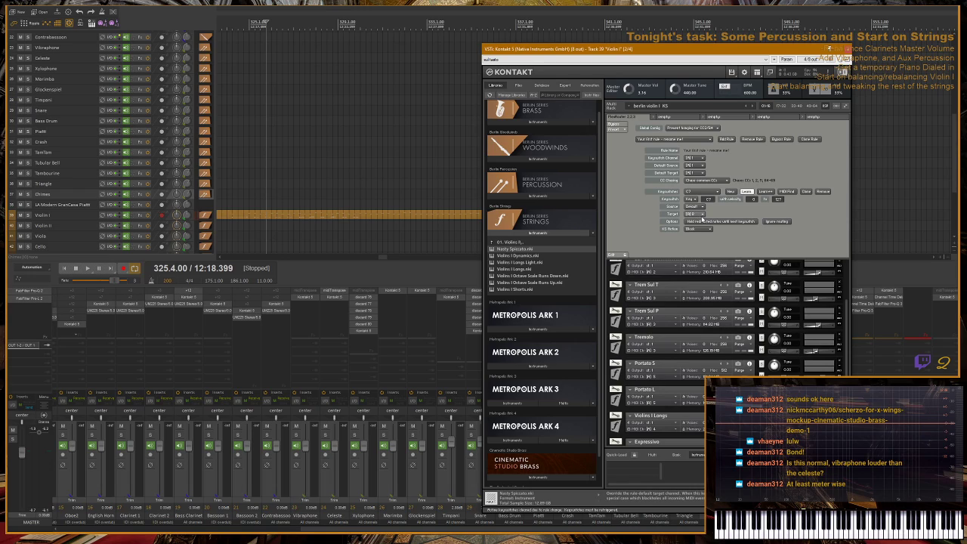
pyautogui.click(715, 227)
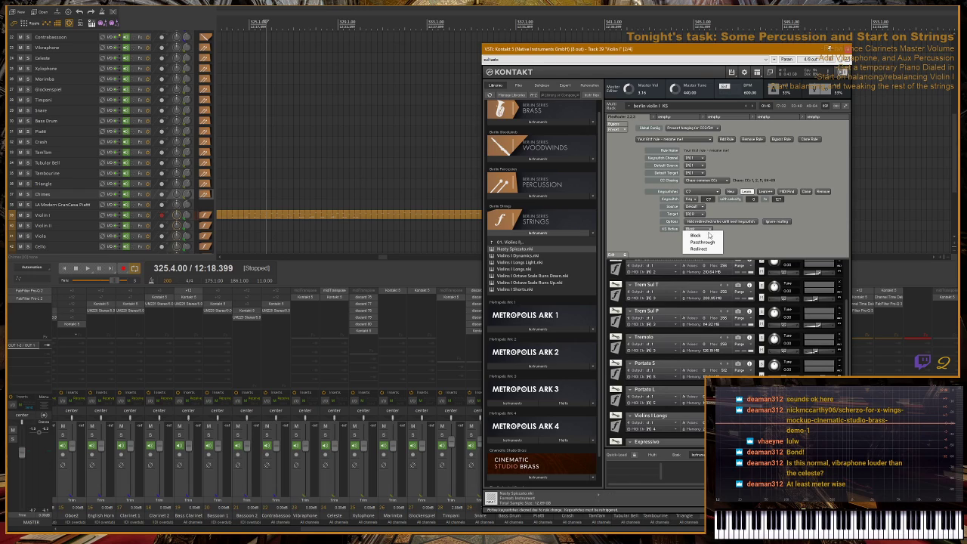
pyautogui.click(702, 253)
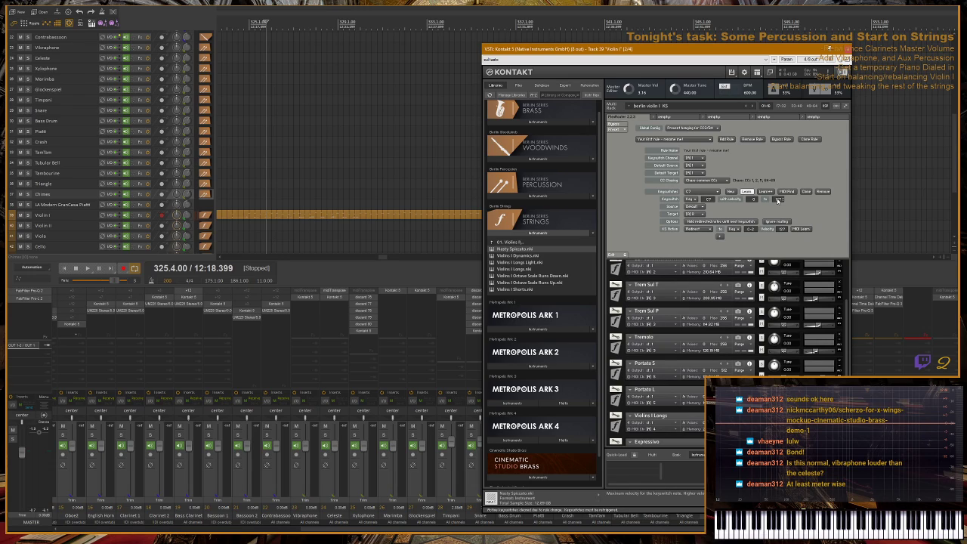
# - Set the C7 keyswitch's maximum velocity to 64 and redirect it to CC 72
pyautogui.write('64')
pyautogui.press('Return')
pyautogui.click(733, 229)
pyautogui.click(737, 241)
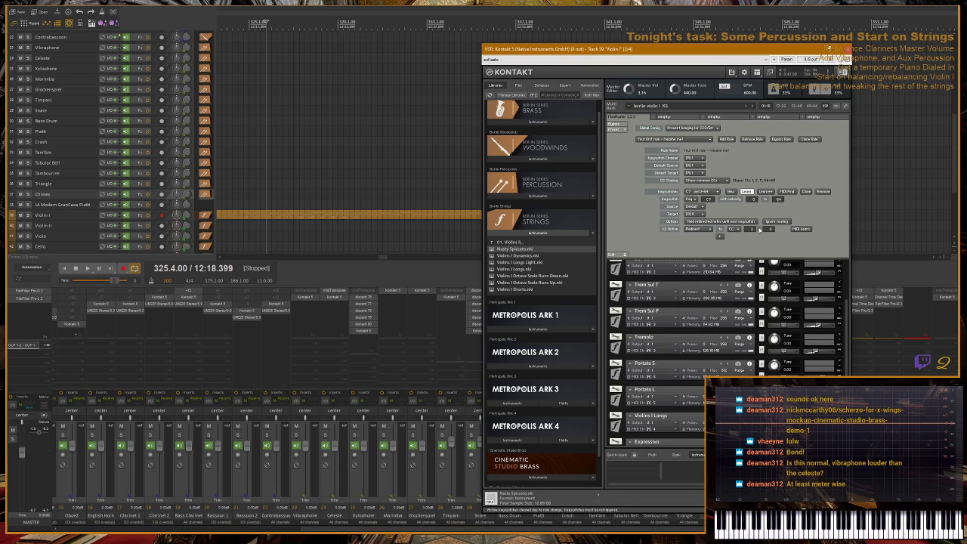
pyautogui.click(748, 230)
pyautogui.write('72')
pyautogui.press('Return')
pyautogui.doubleClick(772, 233)
# - Set the C7 keyswitch's velocity range to 64–127 and clone the keyswitch
pyautogui.click(754, 200)
pyautogui.write('64')
pyautogui.click(779, 199)
pyautogui.press('Return')
pyautogui.click(810, 192)
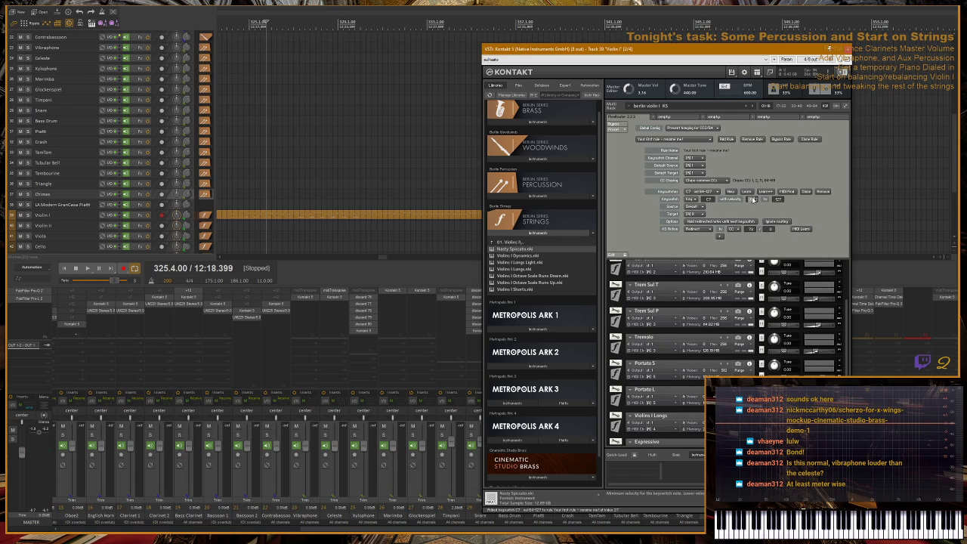
# - Set the cloned C7 keyswitch's velocity range to 0–63 and move the Kontakt window clear of the Violin I take
pyautogui.write('0')
pyautogui.press('Return')
pyautogui.click(779, 202)
pyautogui.press('Return')
pyautogui.moveTo(784, 53); pyautogui.dragTo(872, 32)
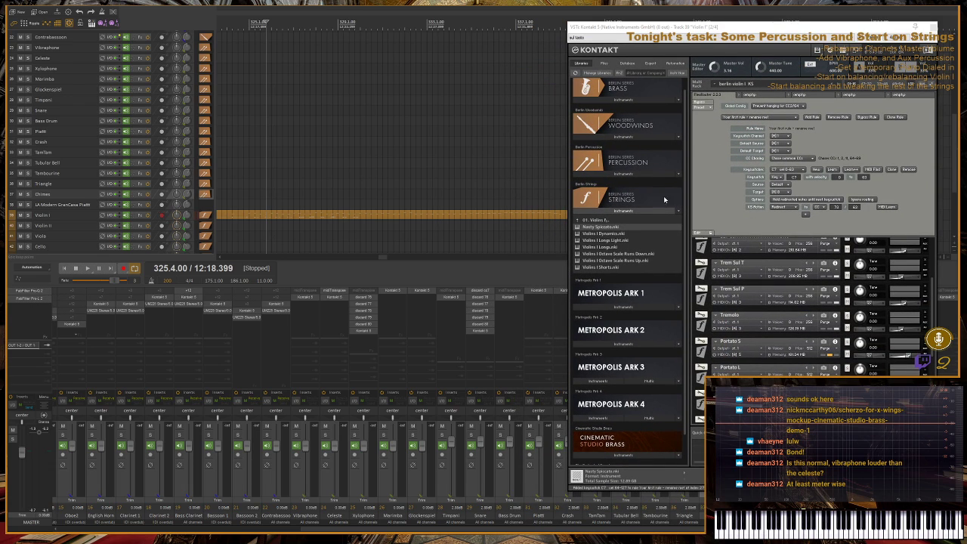
# - Reopen the Violin I take in the MIDI editor and delete all its Sound Attack events
pyautogui.click(308, 216)
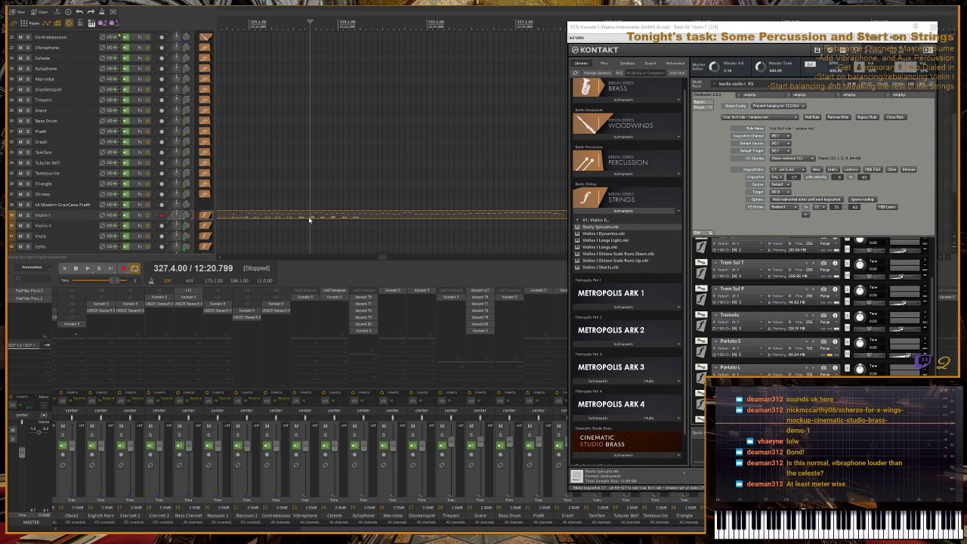
pyautogui.doubleClick(308, 216)
pyautogui.moveTo(207, 450); pyautogui.dragTo(546, 419)
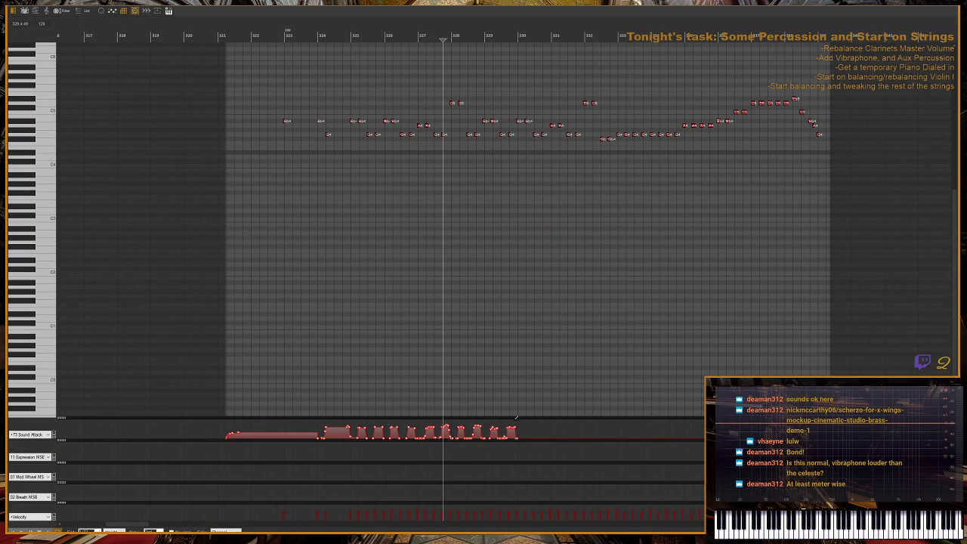
pyautogui.press('Delete')
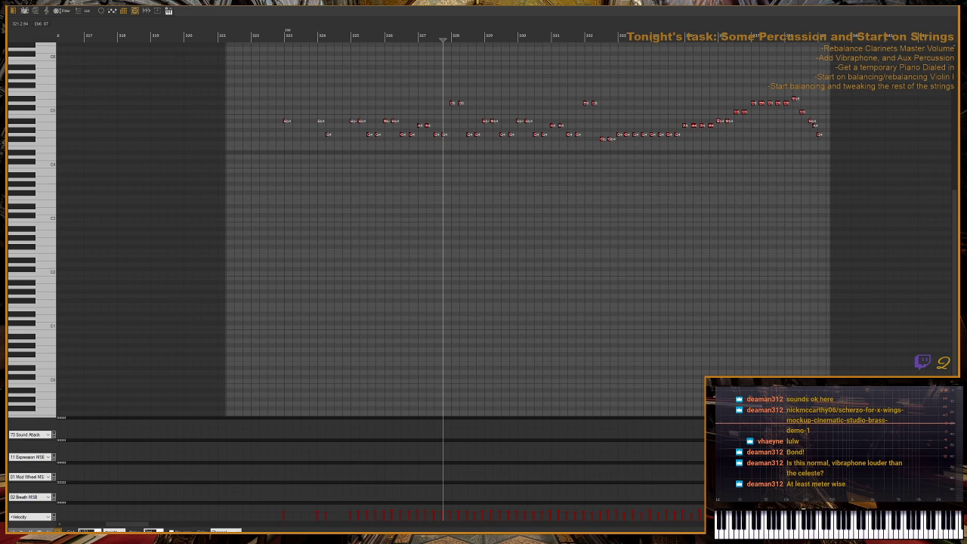
# - Take the MIDI editor out of full screen, place the edit cursor just before measure 323, and play the Violin I take
pyautogui.press('F11')
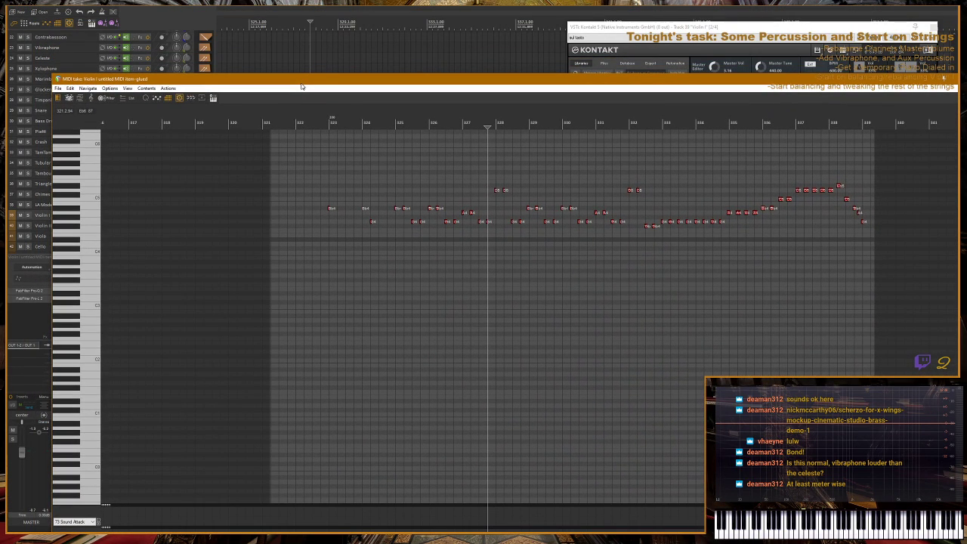
pyautogui.click(322, 123)
pyautogui.scroll(3, 485, 185)
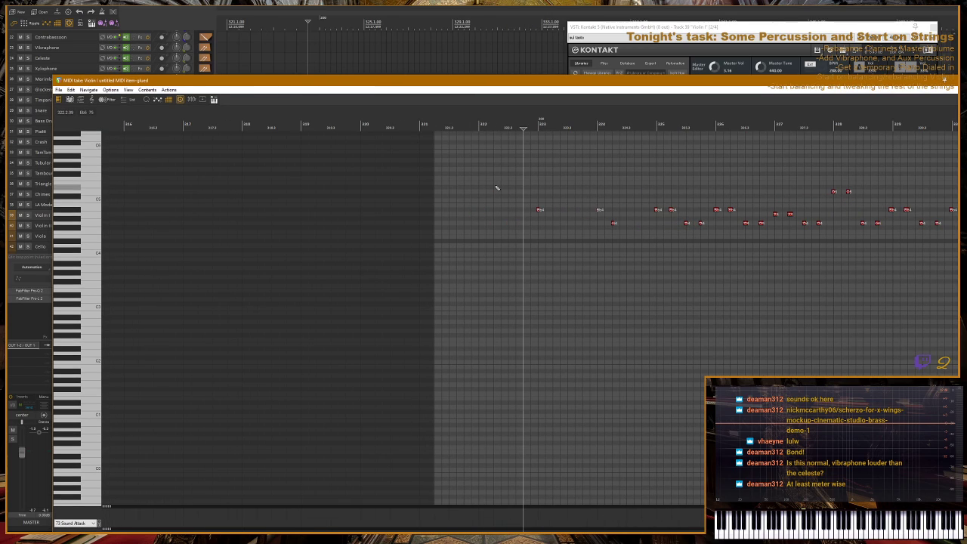
pyautogui.press('space')
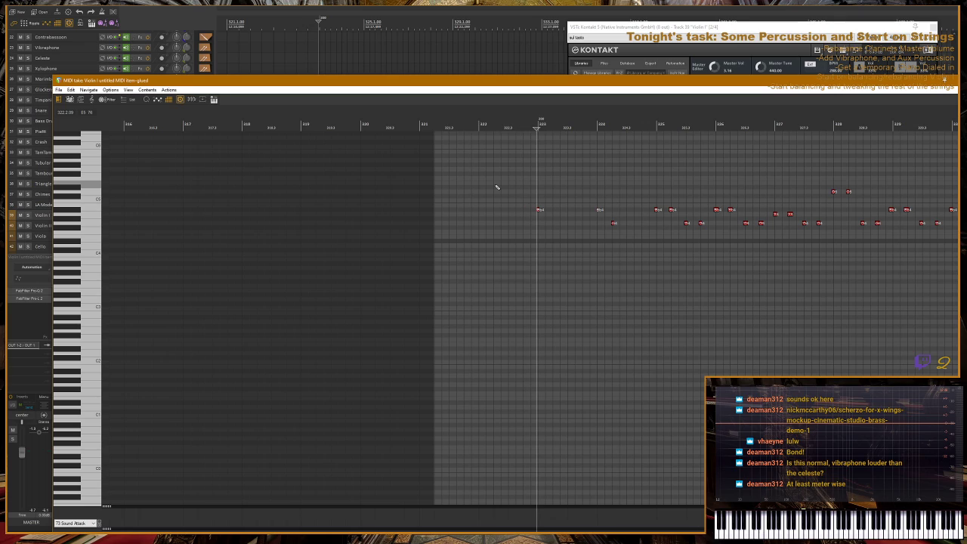
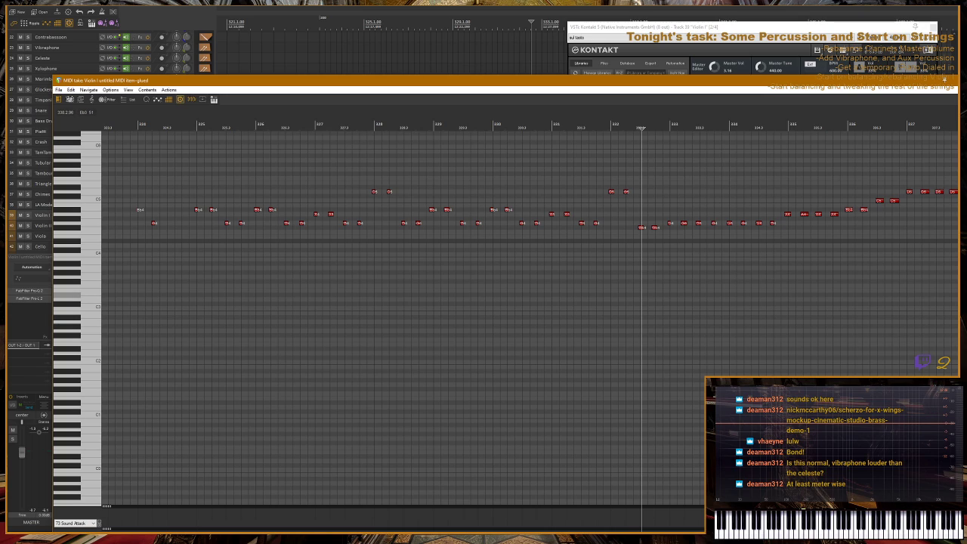
pyautogui.scroll(-3, 579, 339)
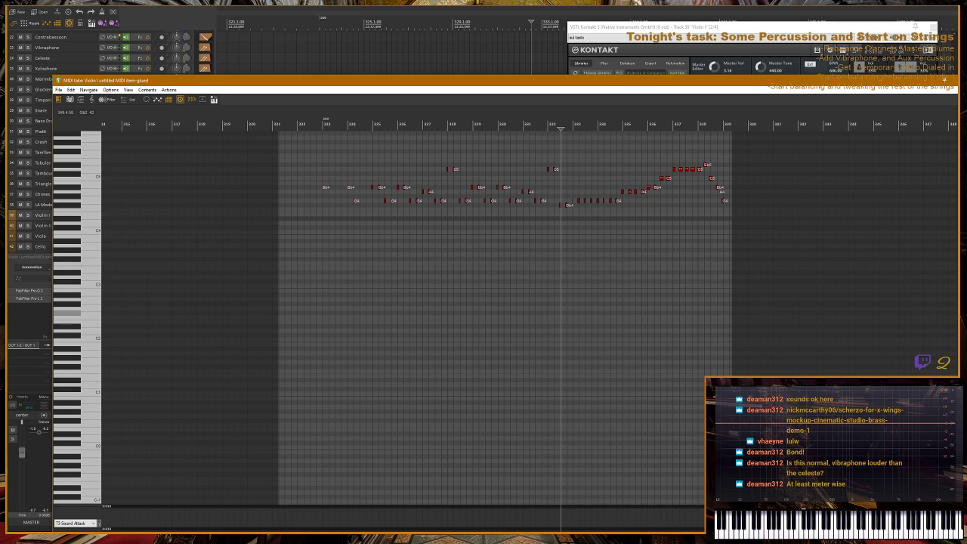
# - Bring the high keyswitch notes of the Violin I take into view and return the MIDI editor to full screen
pyautogui.scroll(5, 363, 247)
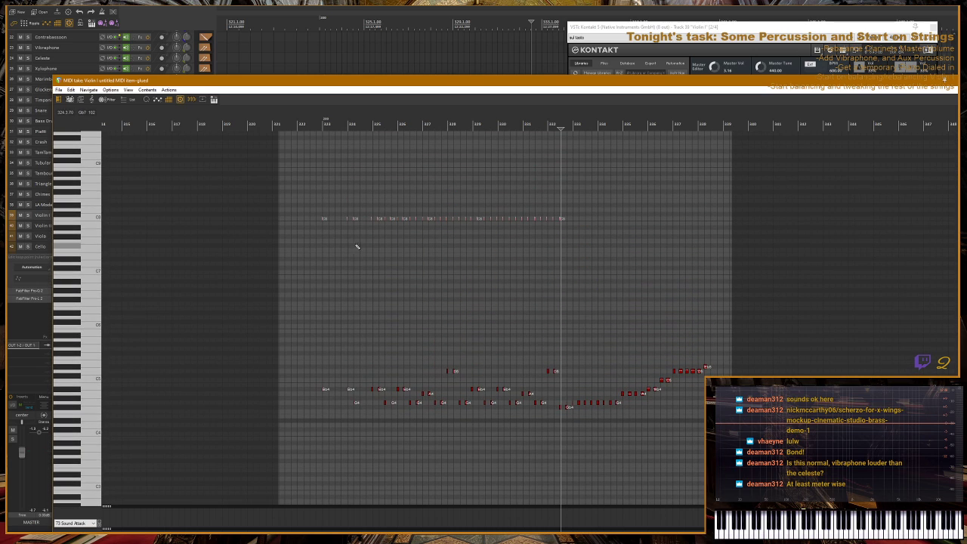
pyautogui.scroll(3, 363, 244)
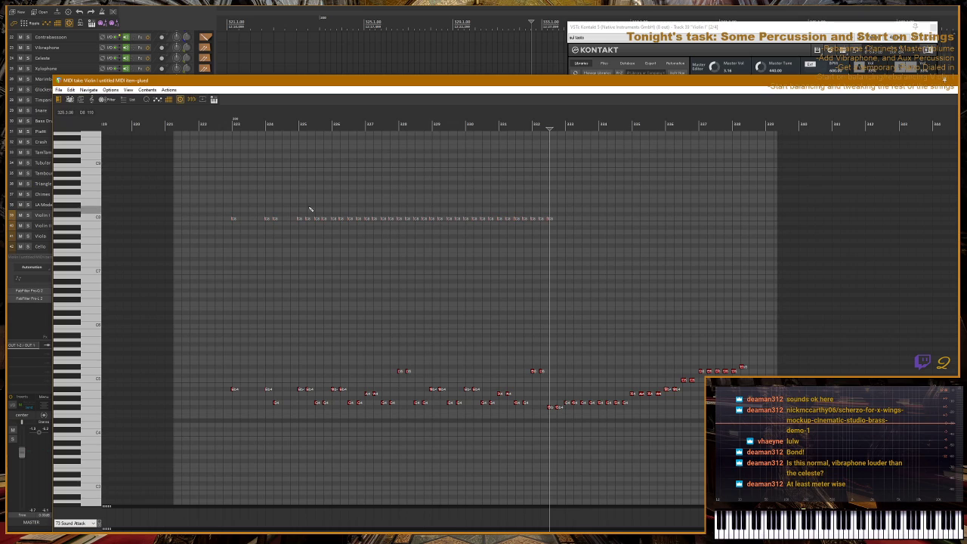
pyautogui.scroll(3, 560, 265)
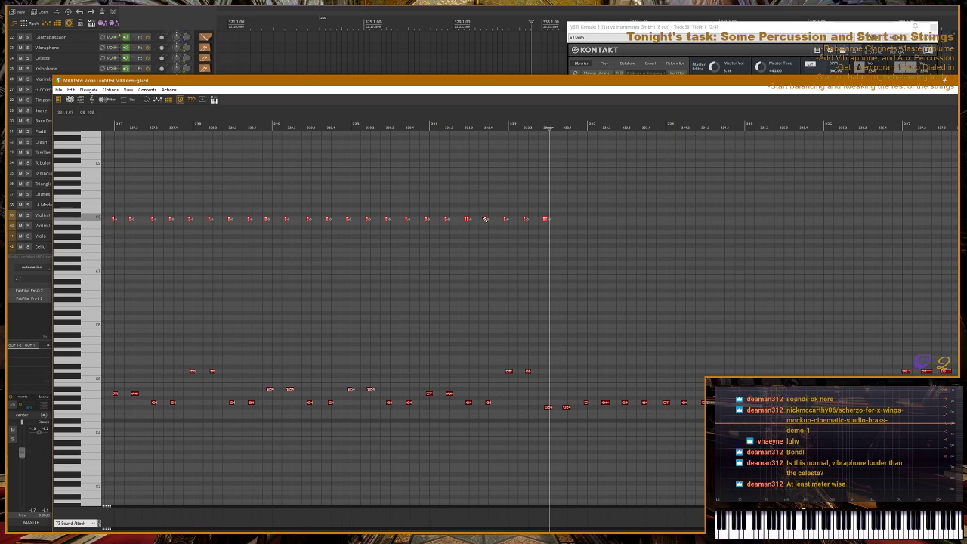
pyautogui.moveTo(485, 218); pyautogui.dragTo(485, 220)
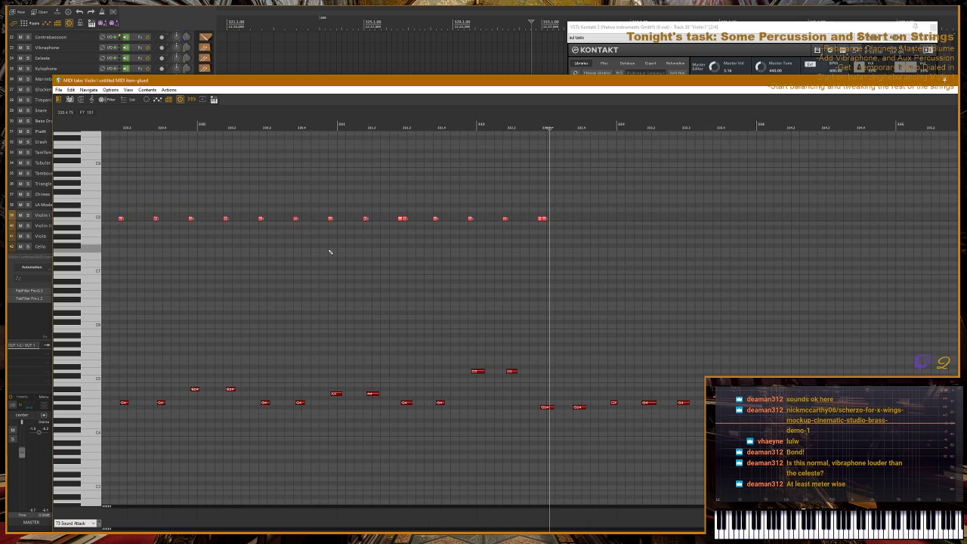
pyautogui.doubleClick(384, 85)
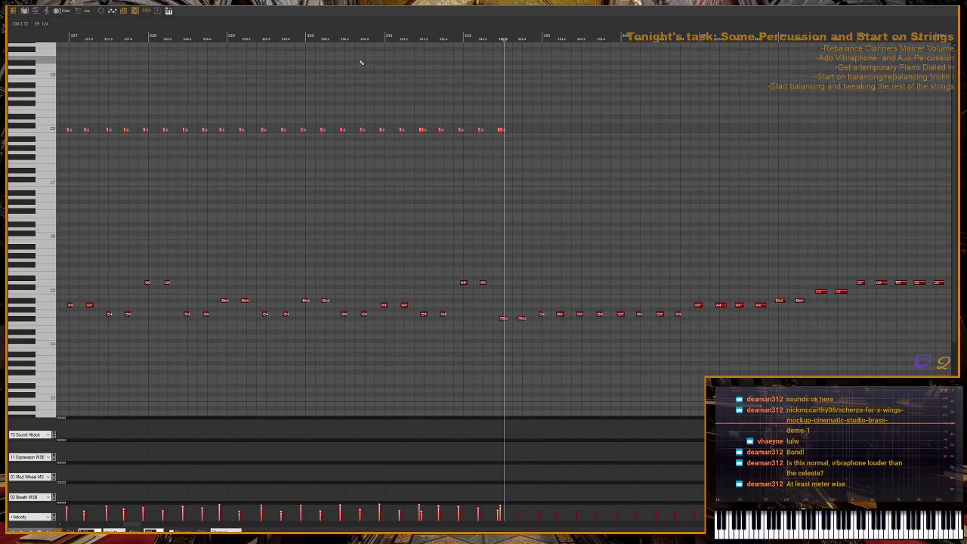
# - Lower the velocities of every second high keyswitch note between measures 324 and 332 of the Violin I take
pyautogui.press('h')
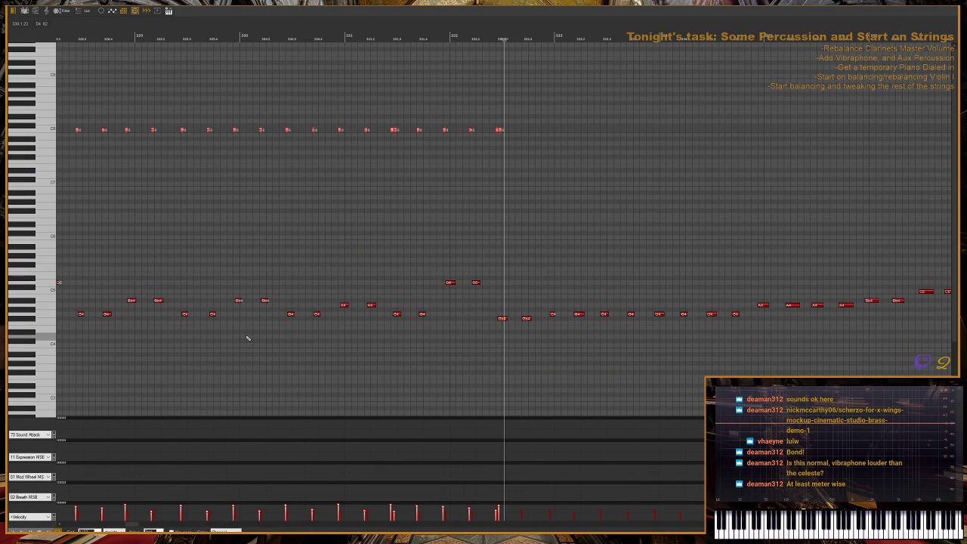
pyautogui.press('g')
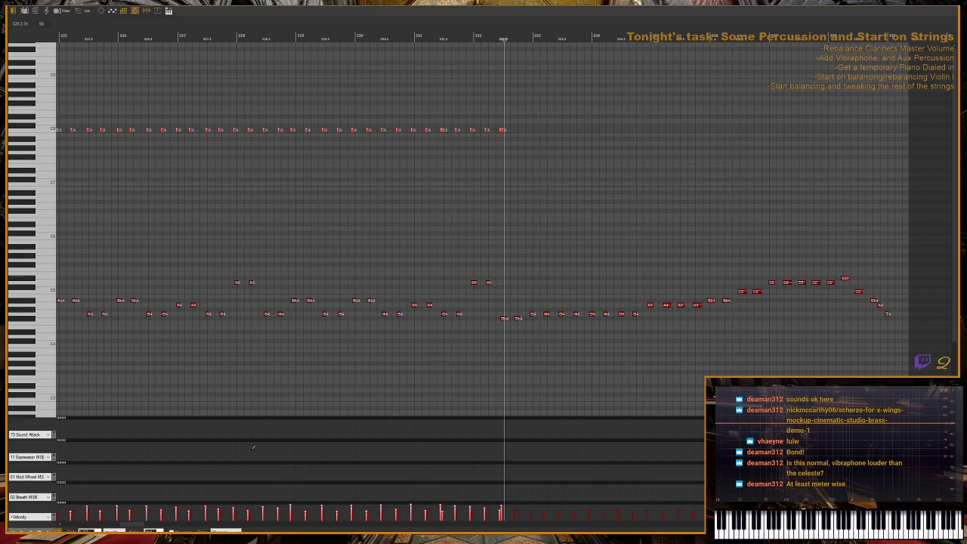
pyautogui.press('g')
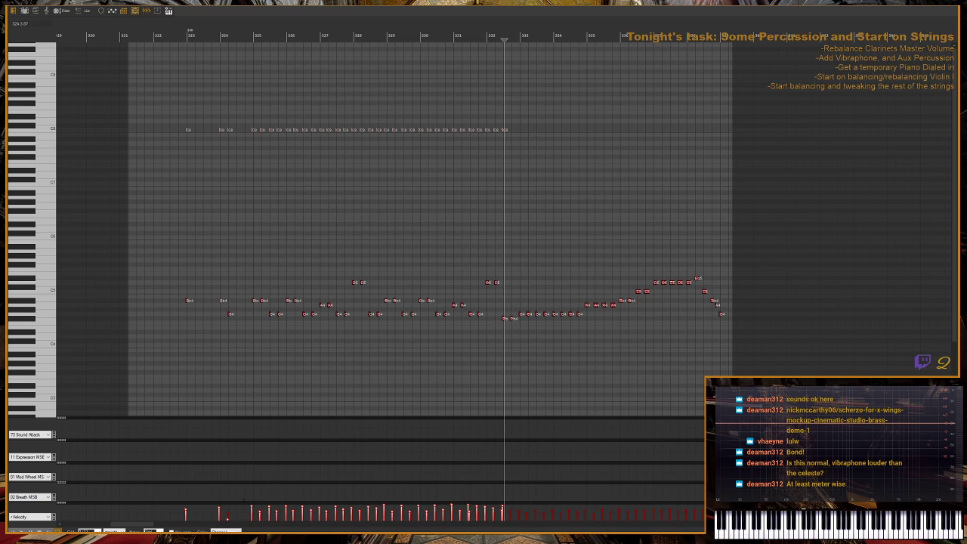
pyautogui.press('h')
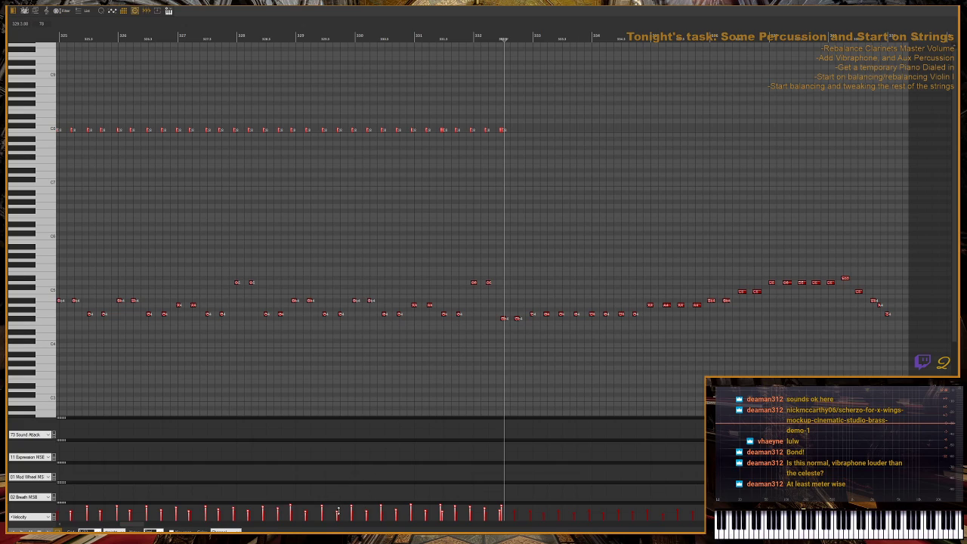
pyautogui.moveTo(337, 512); pyautogui.dragTo(342, 513)
pyautogui.press('g')
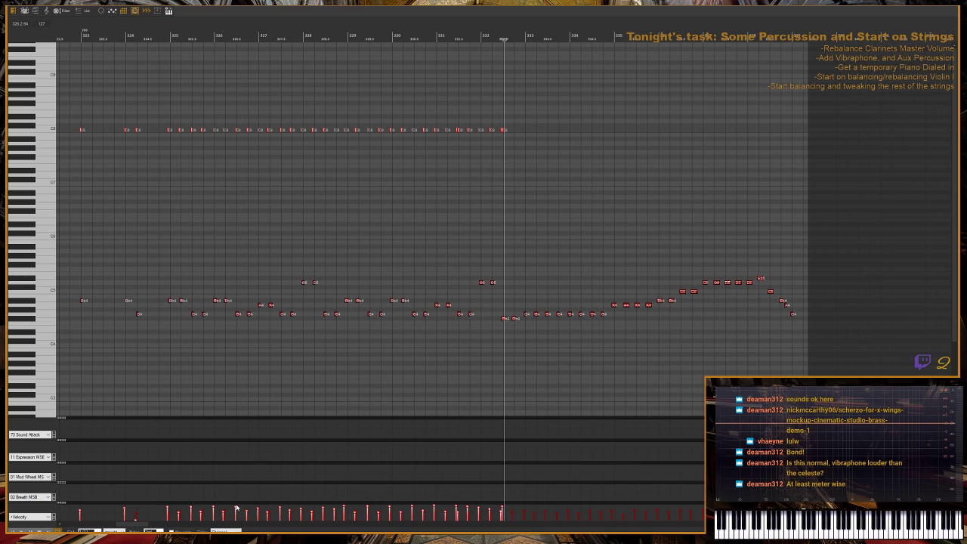
pyautogui.moveTo(180, 511)
pyautogui.mouseDown()
pyautogui.moveTo(182, 523)
pyautogui.moveTo(336, 521)
pyautogui.mouseUp()
pyautogui.moveTo(378, 521)
pyautogui.mouseDown()
pyautogui.moveTo(442, 523)
pyautogui.moveTo(458, 502)
pyautogui.mouseUp()
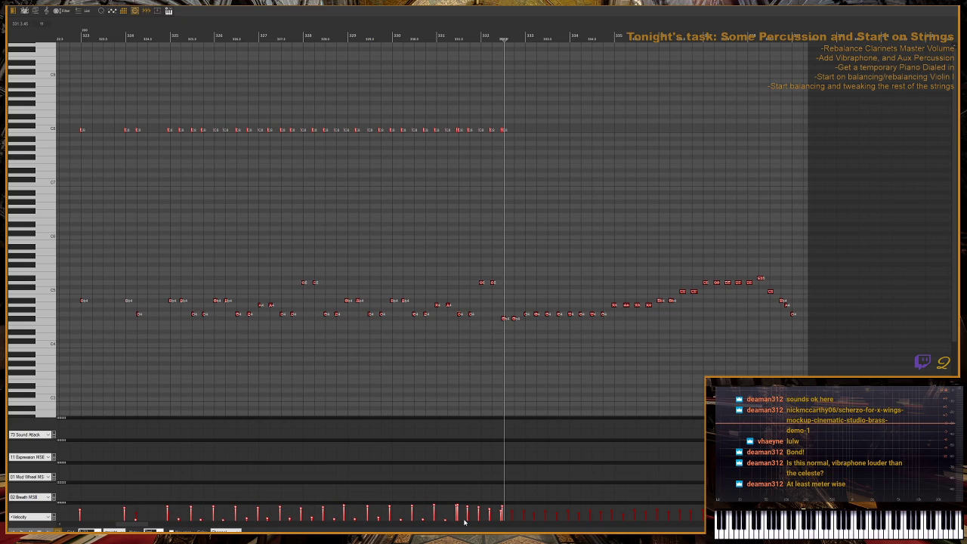
pyautogui.click(503, 510)
# - Place the edit cursor at about measure 322 and play the Violin I take
pyautogui.press('g')
pyautogui.press('g')
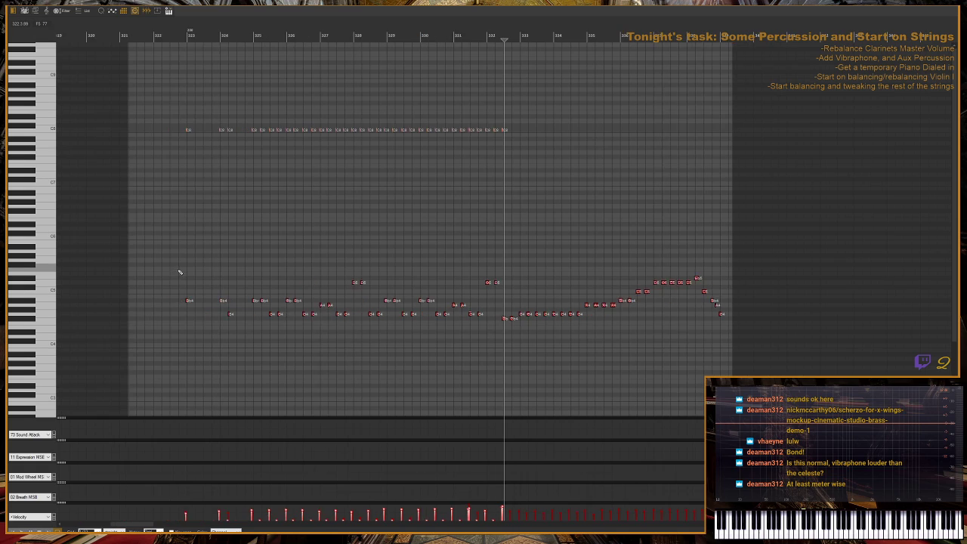
pyautogui.click(243, 30)
pyautogui.press('space')
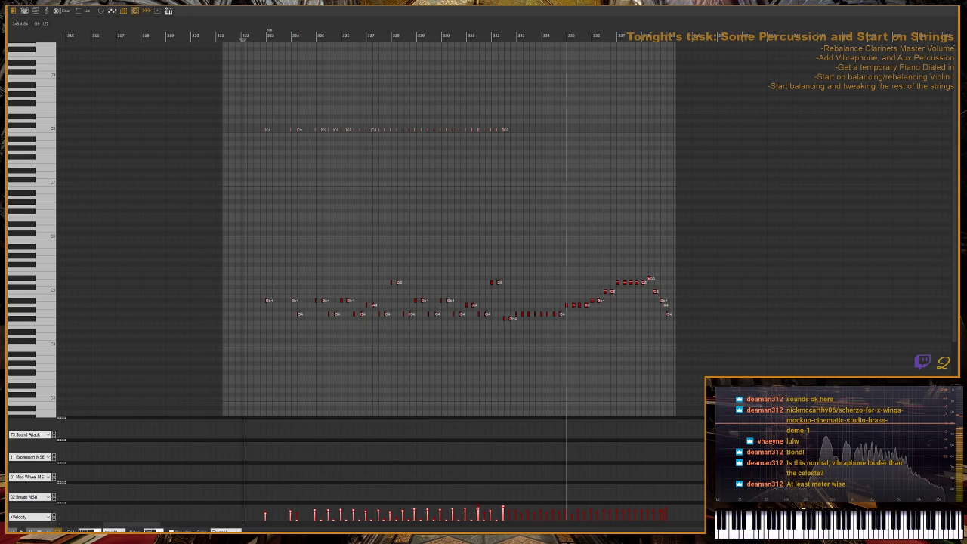
# - Close the MIDI editor, show the Dynamics settings of the upper Nasty Spiccato patch in the Violin I rack, and briefly play the passage
pyautogui.press('Escape')
pyautogui.click(712, 208)
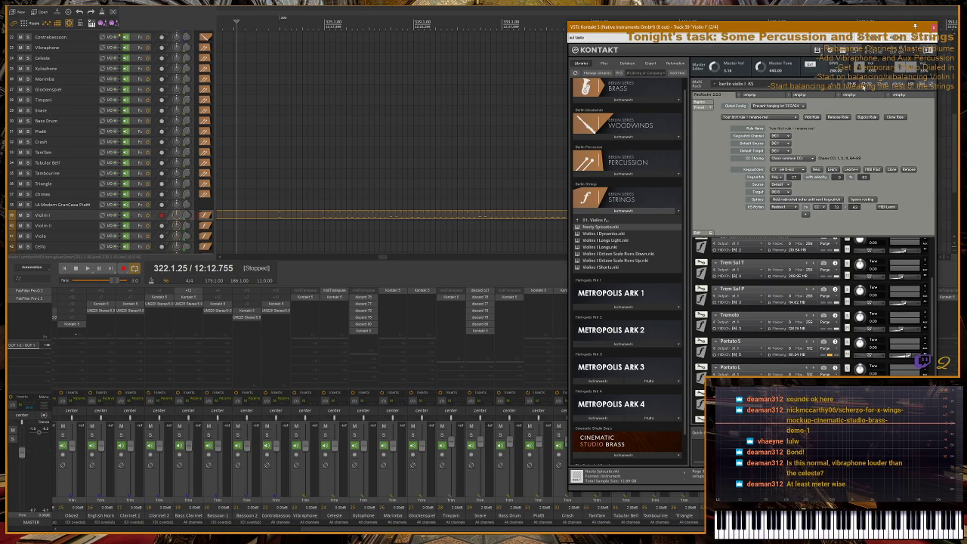
pyautogui.click(867, 86)
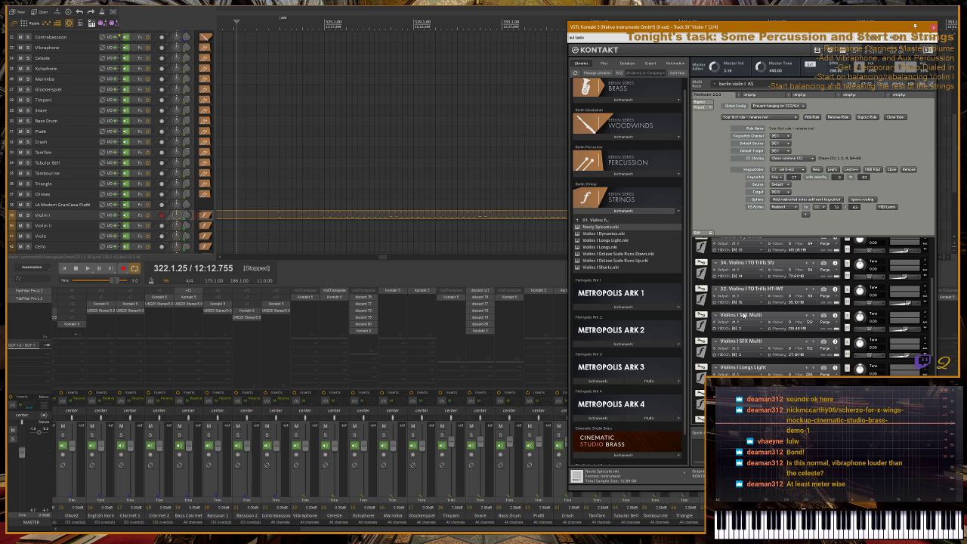
pyautogui.scroll(-1, 752, 295)
pyautogui.click(884, 82)
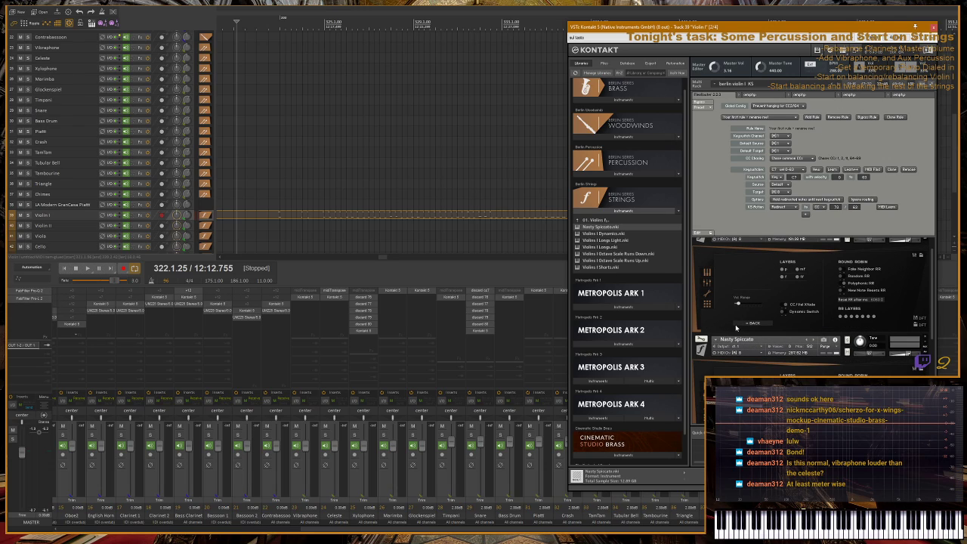
pyautogui.click(707, 294)
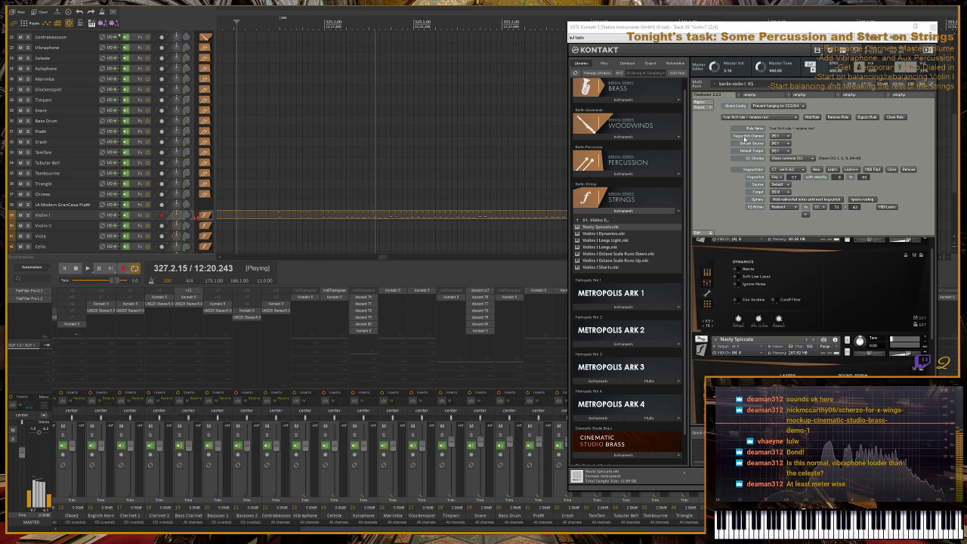
pyautogui.press('space')
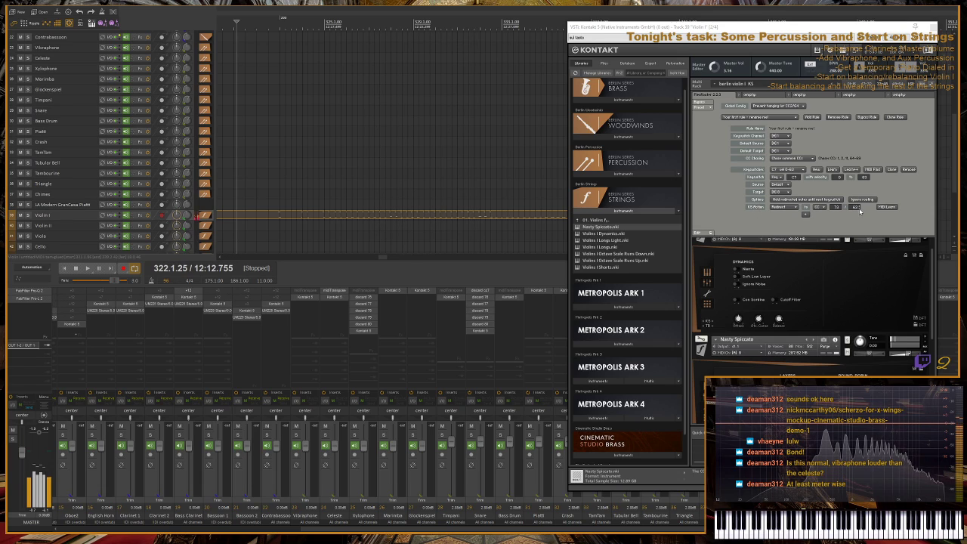
# - Set the CC value sent by the C7 velocity 0–63 keyswitch to 30 and play the passage
pyautogui.click(871, 216)
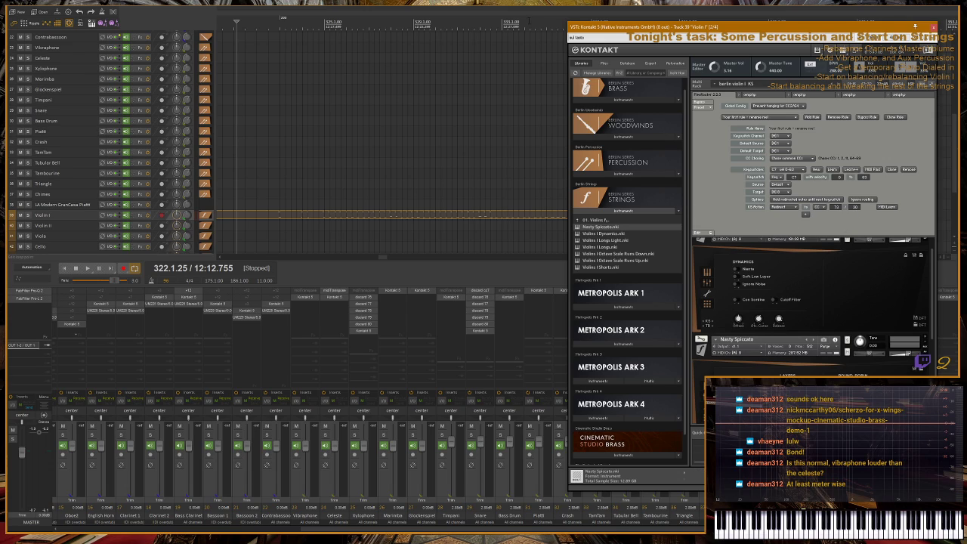
pyautogui.press('space')
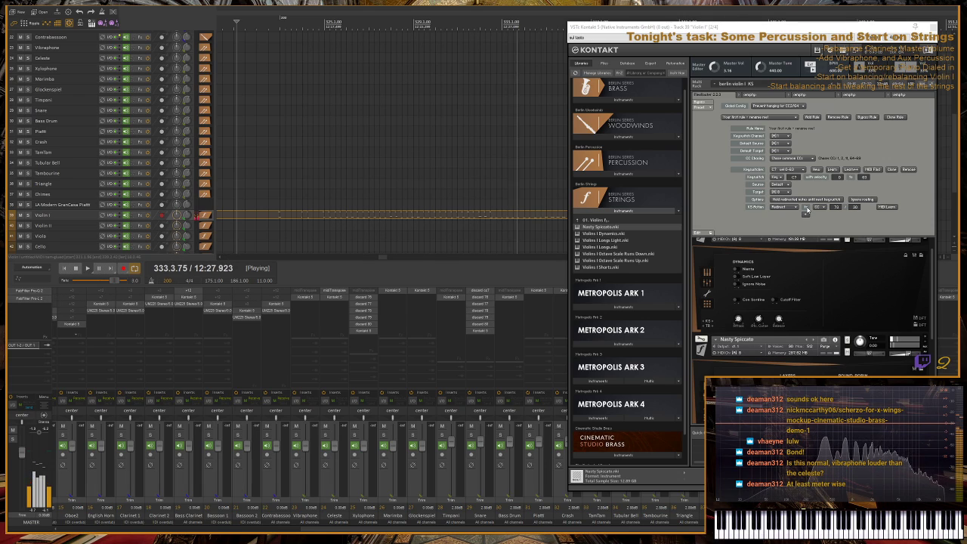
pyautogui.press('space')
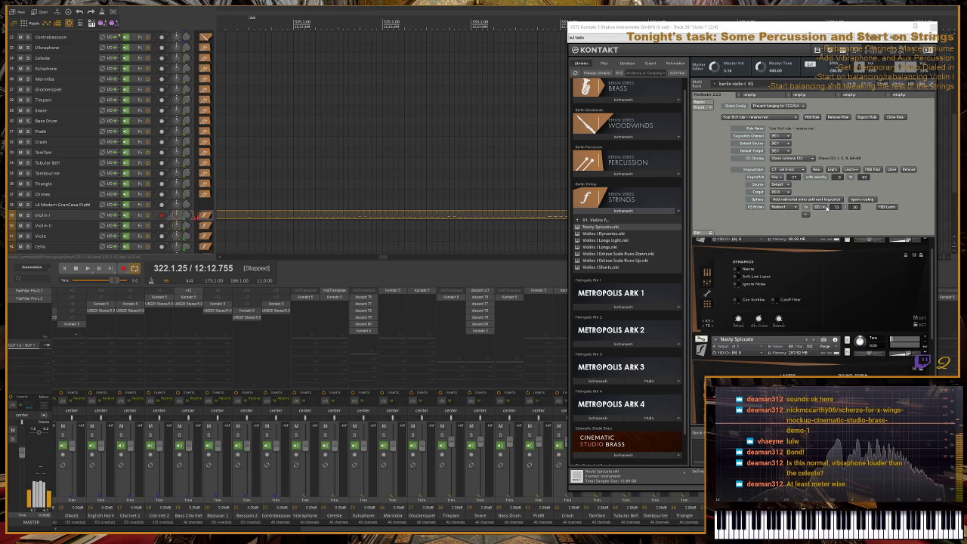
# - Enable holding redirected notes until the next keyswitch for both C7 velocity ranges, 0–63 and 64–127, and play the passage
pyautogui.click(826, 199)
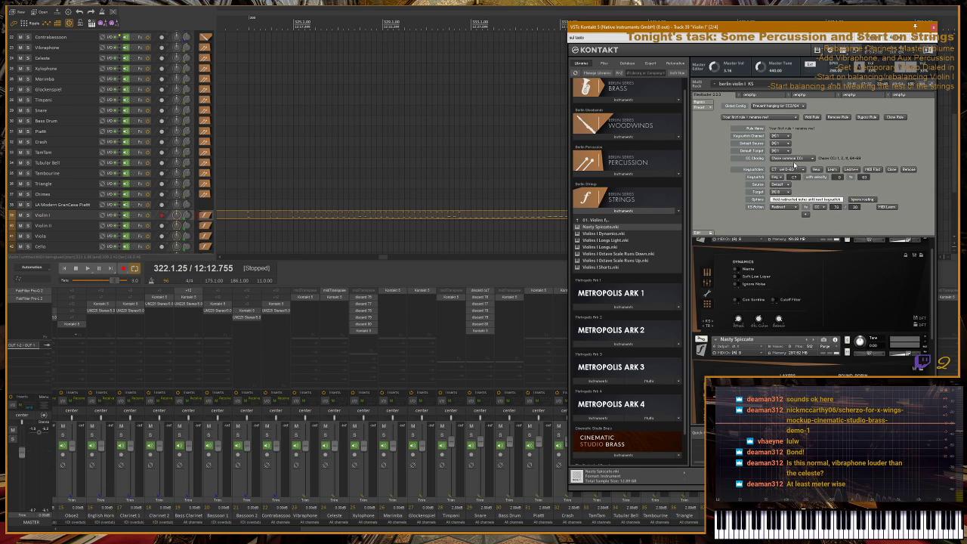
pyautogui.click(800, 169)
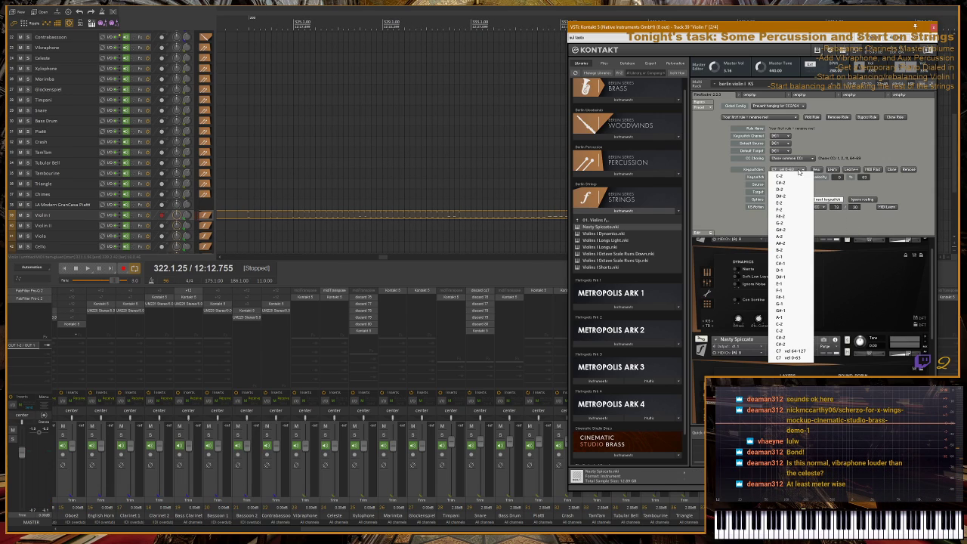
pyautogui.click(801, 353)
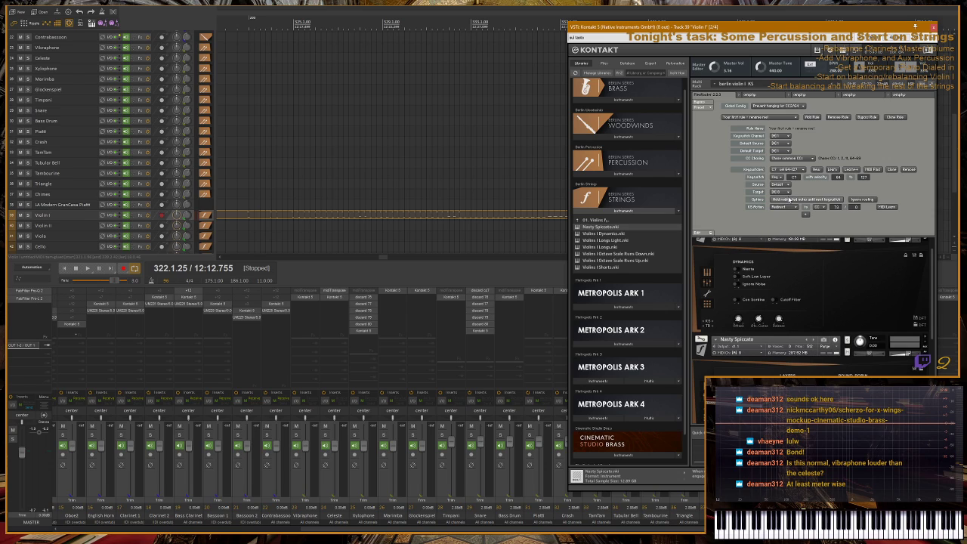
pyautogui.press('space')
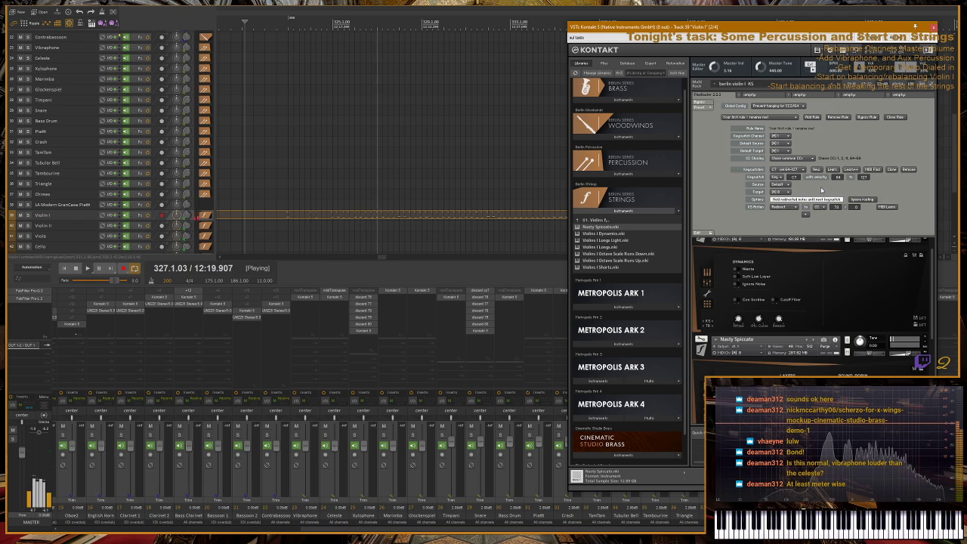
pyautogui.press('space')
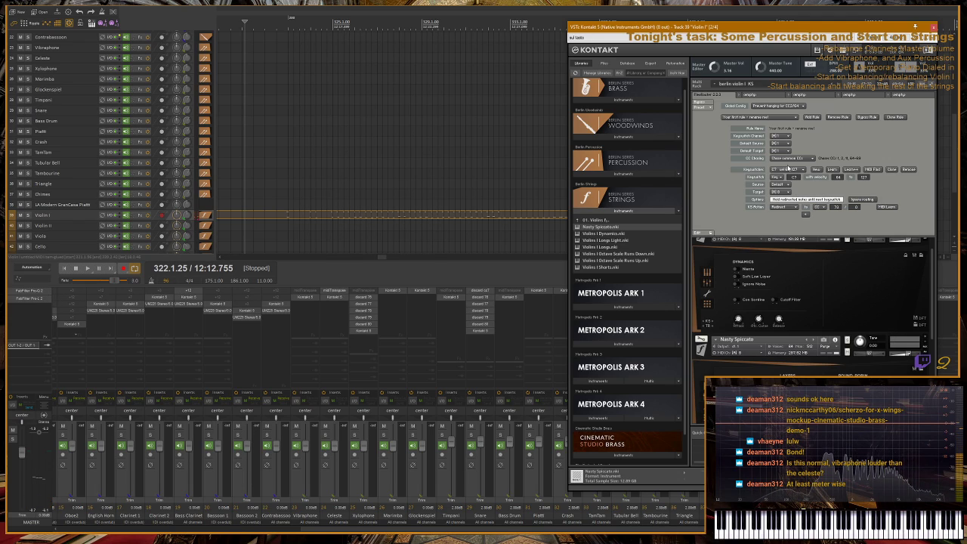
# - Select the C7 velocity 0–63 keyswitch again, set its CC value to 46, and play the passage twice
pyautogui.click(789, 169)
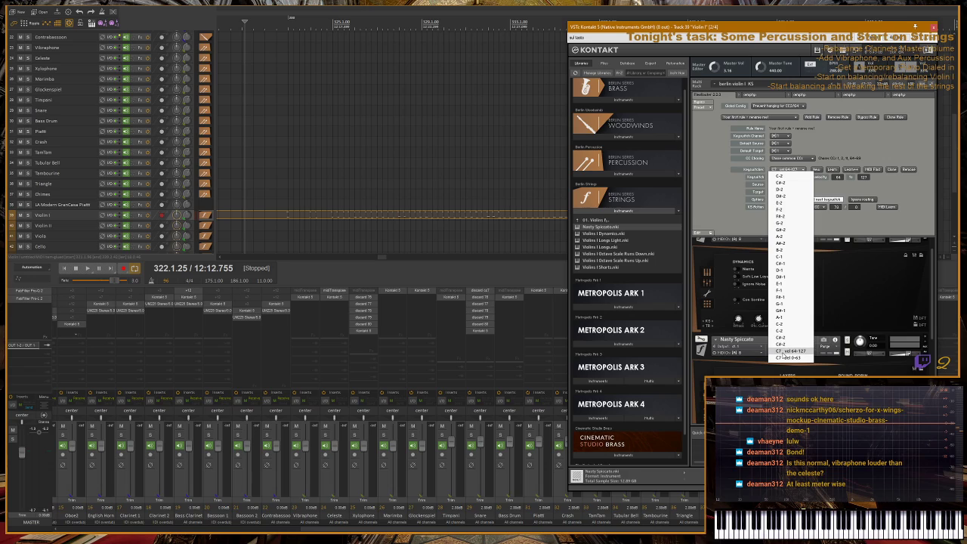
pyautogui.click(788, 358)
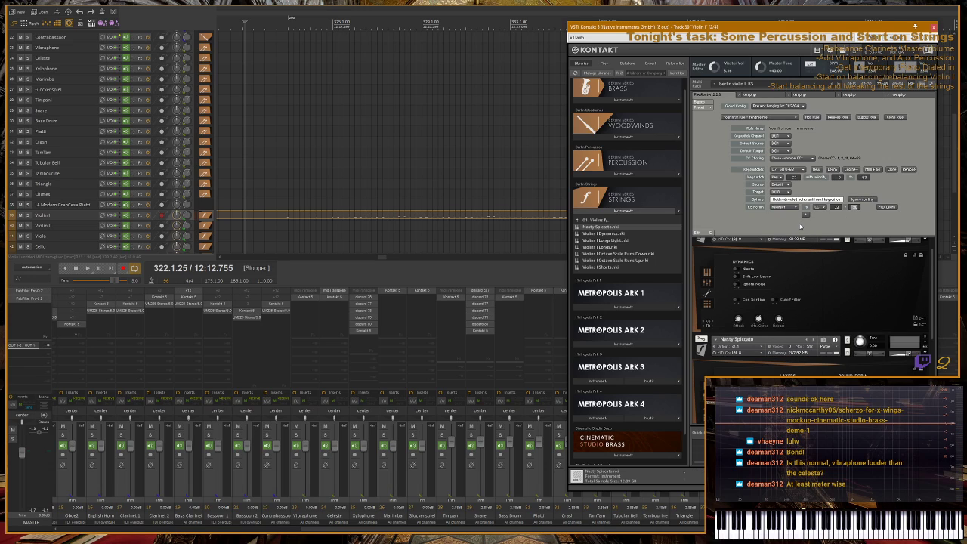
pyautogui.press('space')
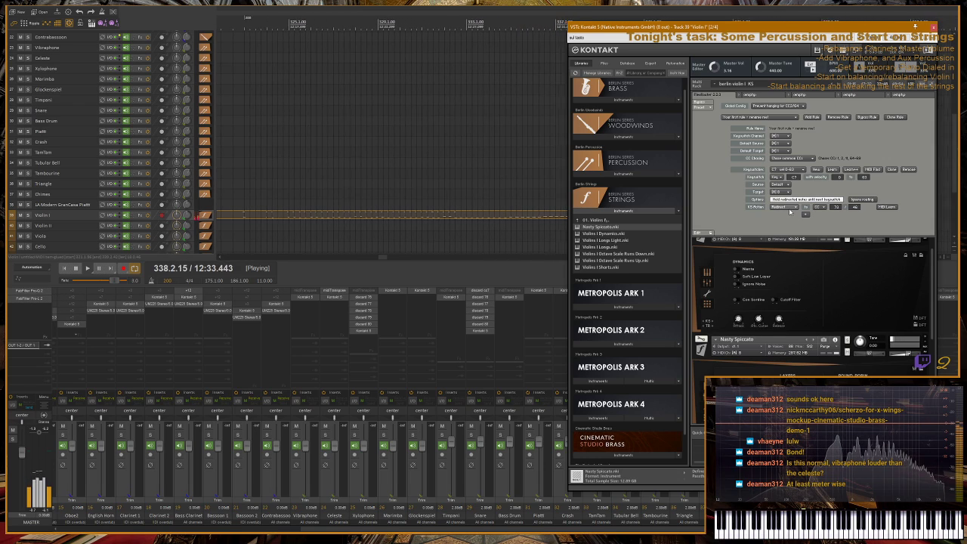
pyautogui.press('space')
pyautogui.press('space')
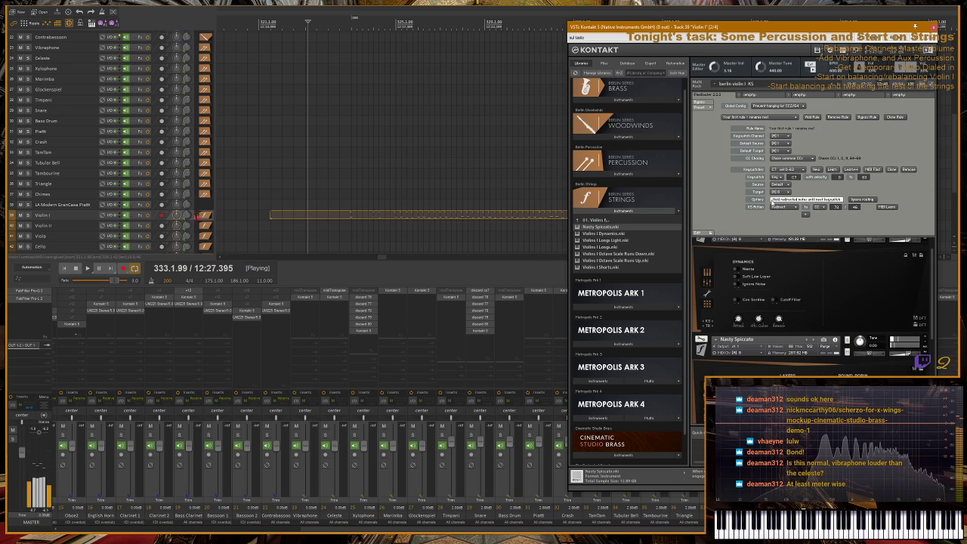
pyautogui.press('space')
# - Set the C7 velocity 0–63 keyswitch's CC value to 55 and play the Violin I passage through
pyautogui.press('space')
pyautogui.press('space')
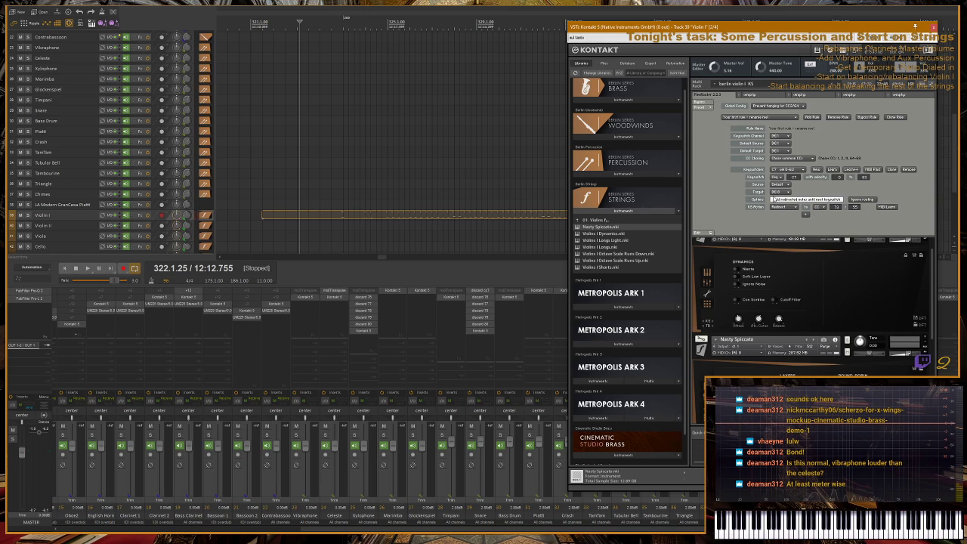
pyautogui.press('space')
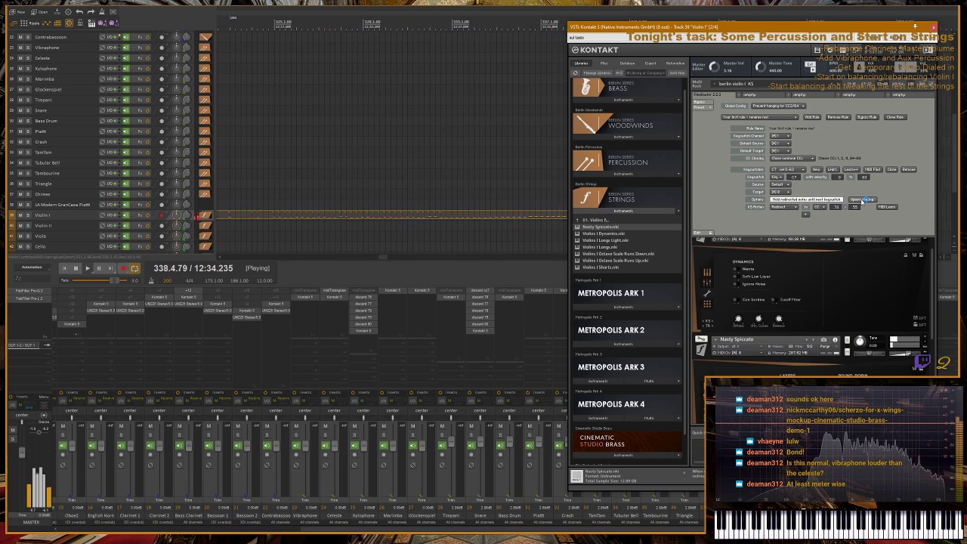
pyautogui.press('space')
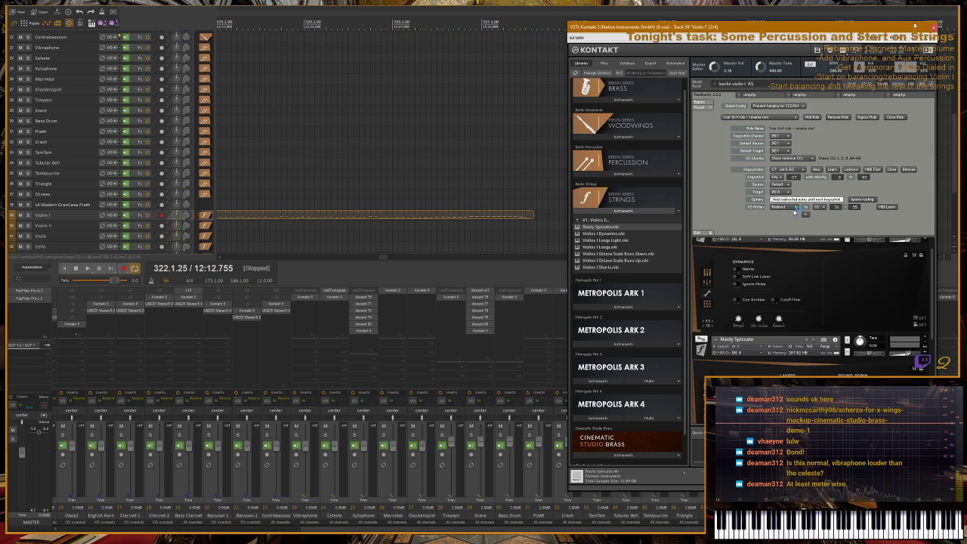
# - Select the C7 velocity 64–127 keyswitch, set its CC value to 1, and play the passage
pyautogui.press('space')
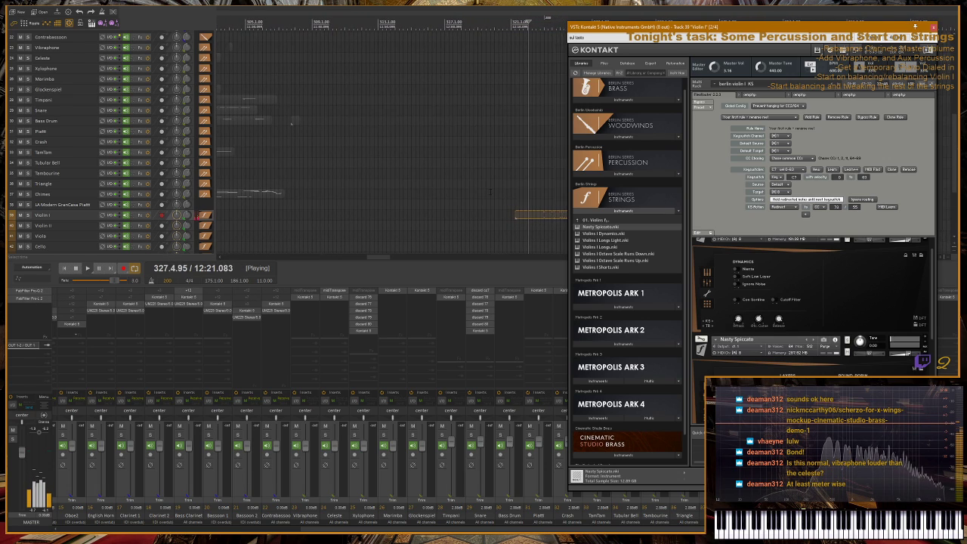
pyautogui.click(778, 169)
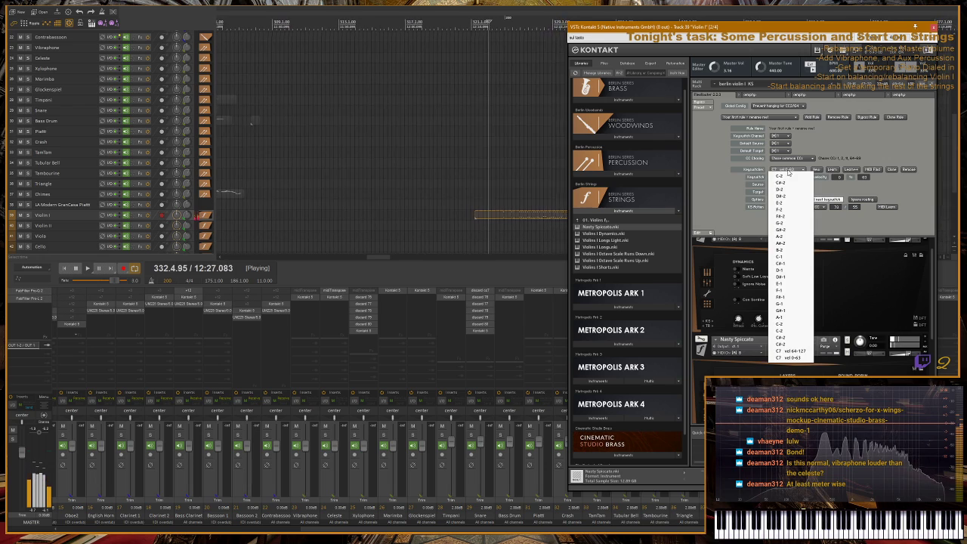
pyautogui.click(797, 352)
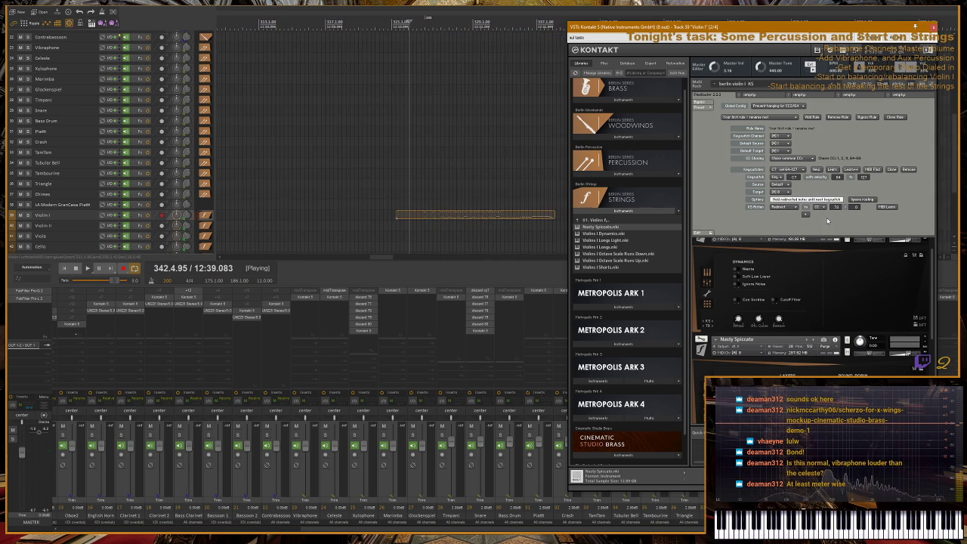
pyautogui.press('space')
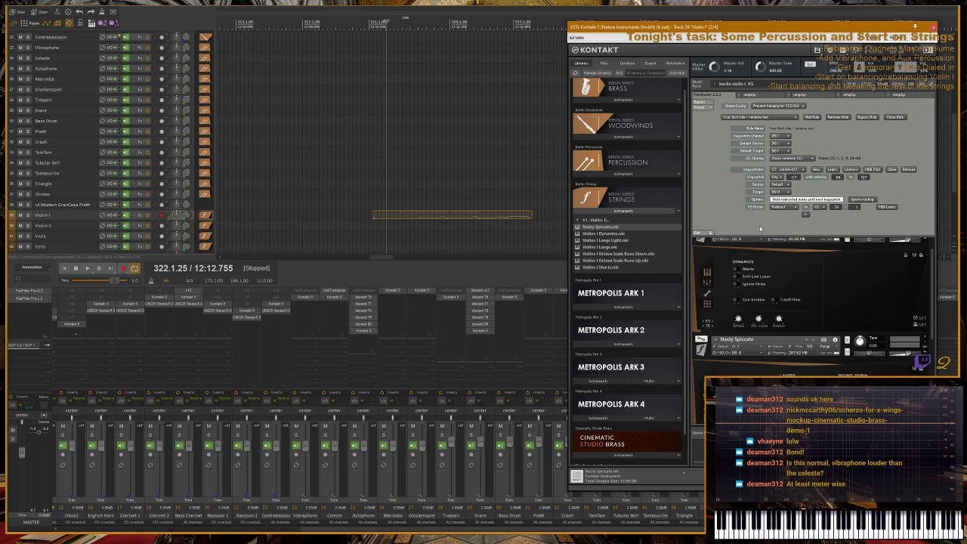
pyautogui.press('space')
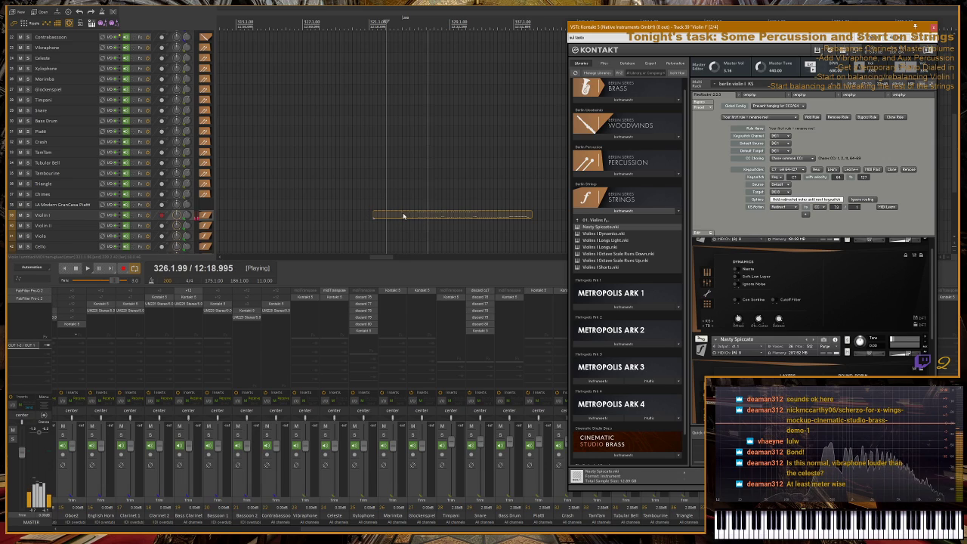
# - Open the Violin I part for MIDI editing, nudge all keyswitch notes slightly earlier, and play the passage
pyautogui.doubleClick(403, 216)
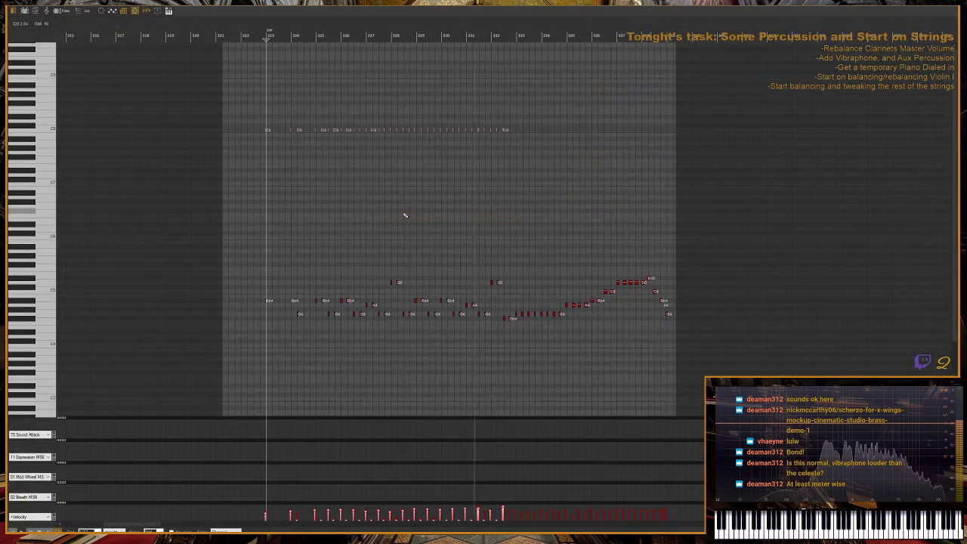
pyautogui.scroll(1, 308, 201)
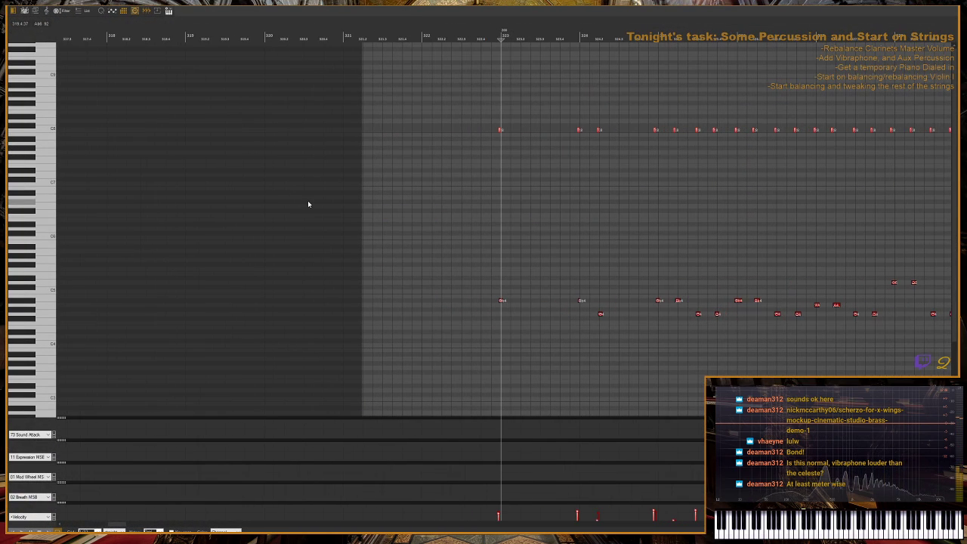
pyautogui.scroll(1, 308, 200)
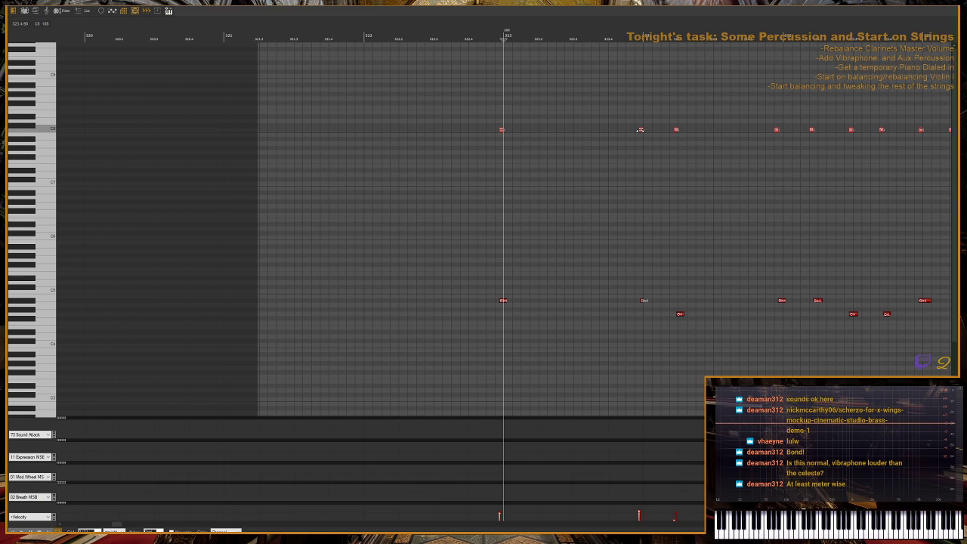
pyautogui.moveTo(637, 134); pyautogui.dragTo(635, 134)
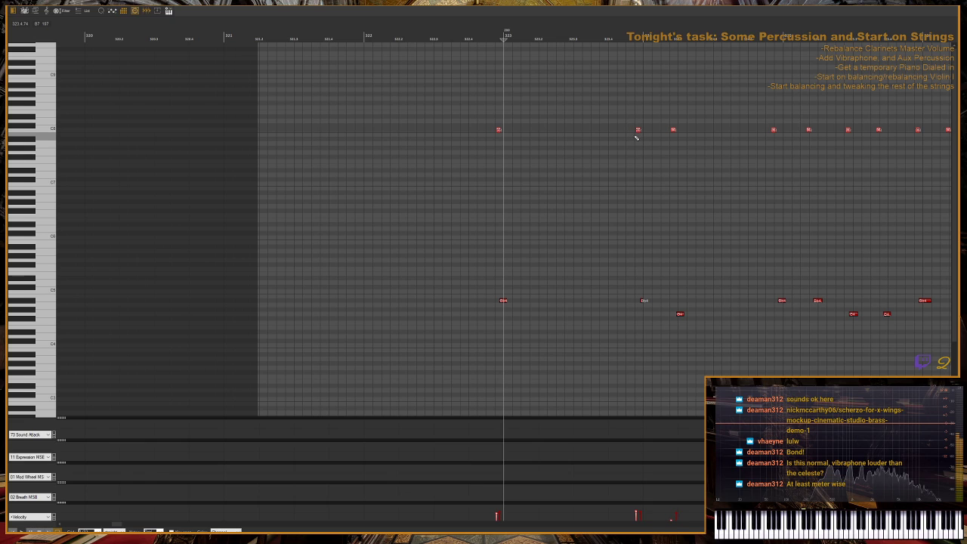
pyautogui.scroll(-2, 605, 161)
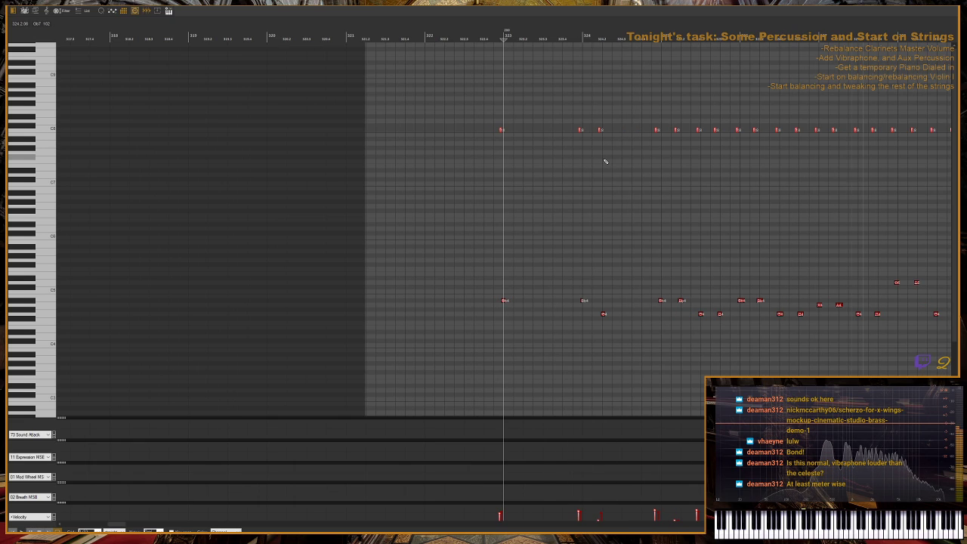
pyautogui.scroll(-1, 605, 161)
pyautogui.press('space')
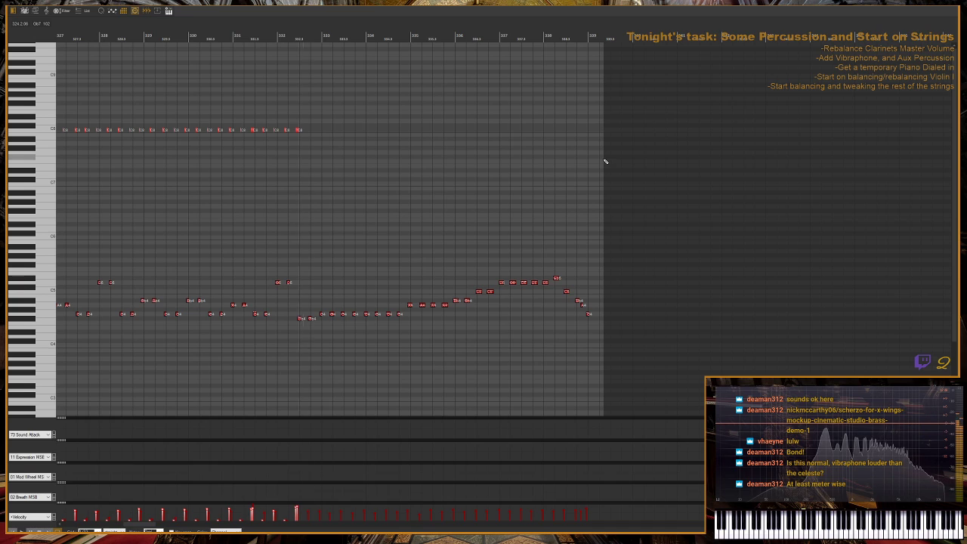
pyautogui.press('space')
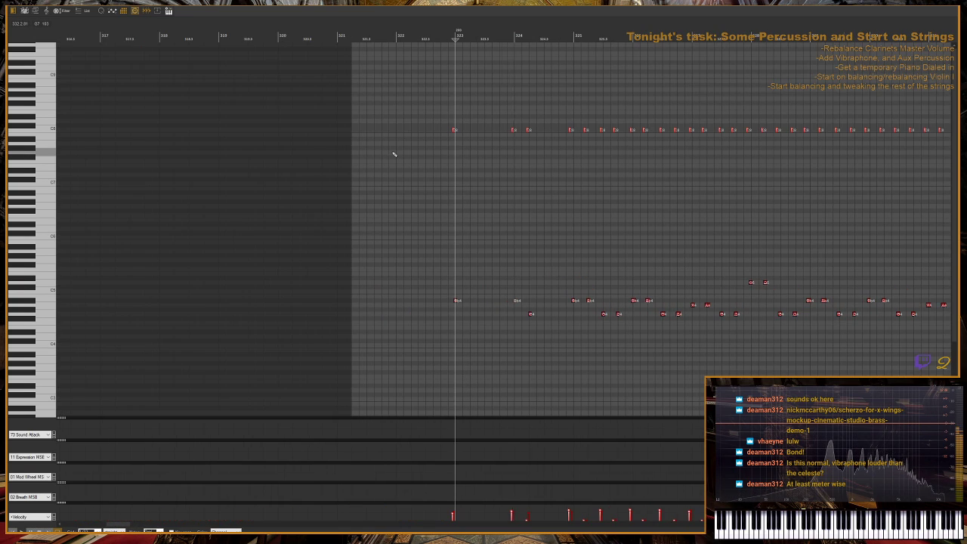
# - Try raising all keyswitch notes to the same high velocity, play the passage, and restore their alternating velocities
pyautogui.scroll(-1, 396, 171)
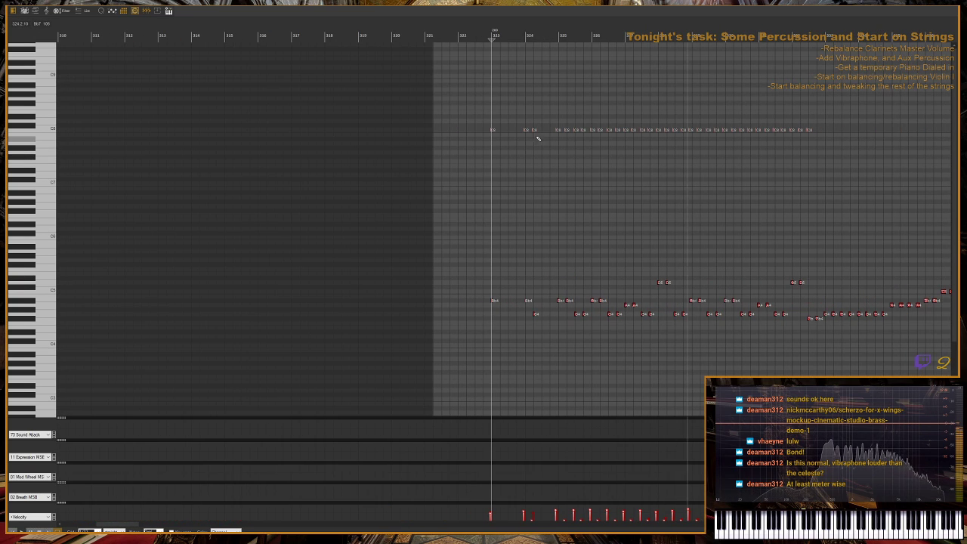
pyautogui.moveTo(554, 513); pyautogui.dragTo(565, 449)
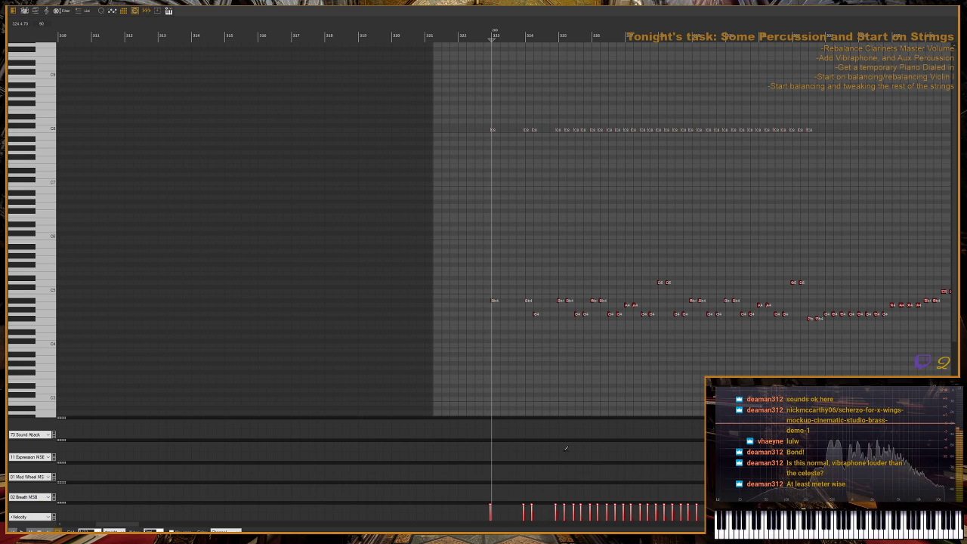
pyautogui.press('space')
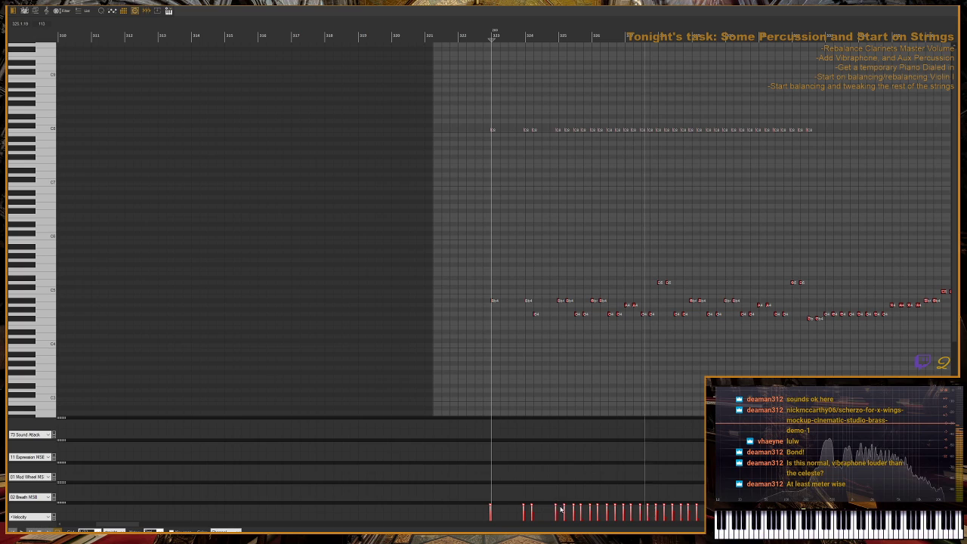
pyautogui.press('space')
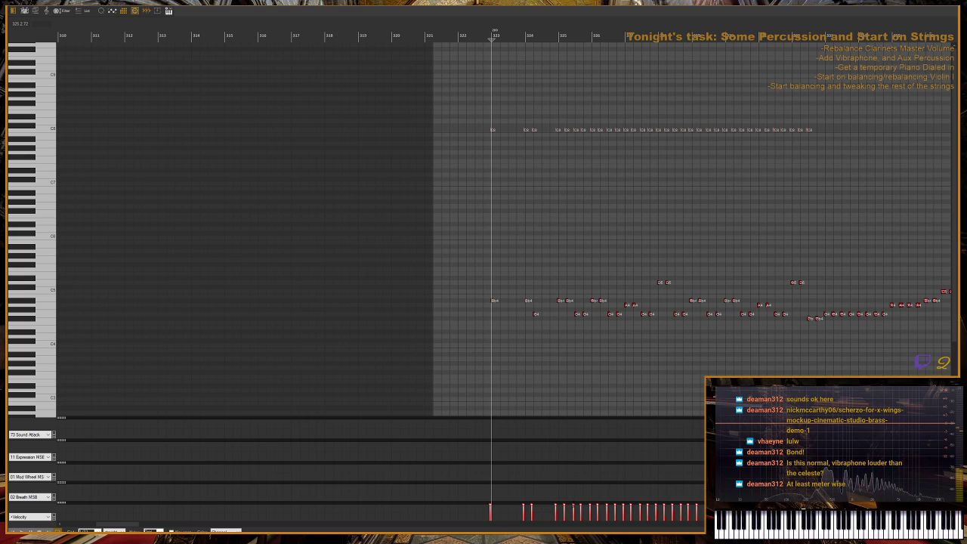
pyautogui.moveTo(575, 507); pyautogui.dragTo(571, 519)
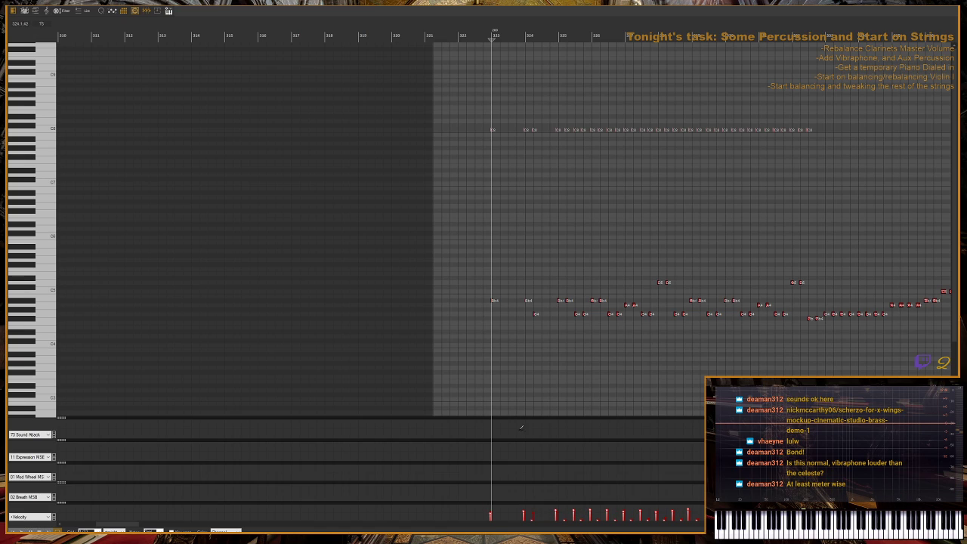
# - Select the melody notes beneath the keyswitch row and play the Violin I passage through
pyautogui.moveTo(469, 215); pyautogui.dragTo(811, 356)
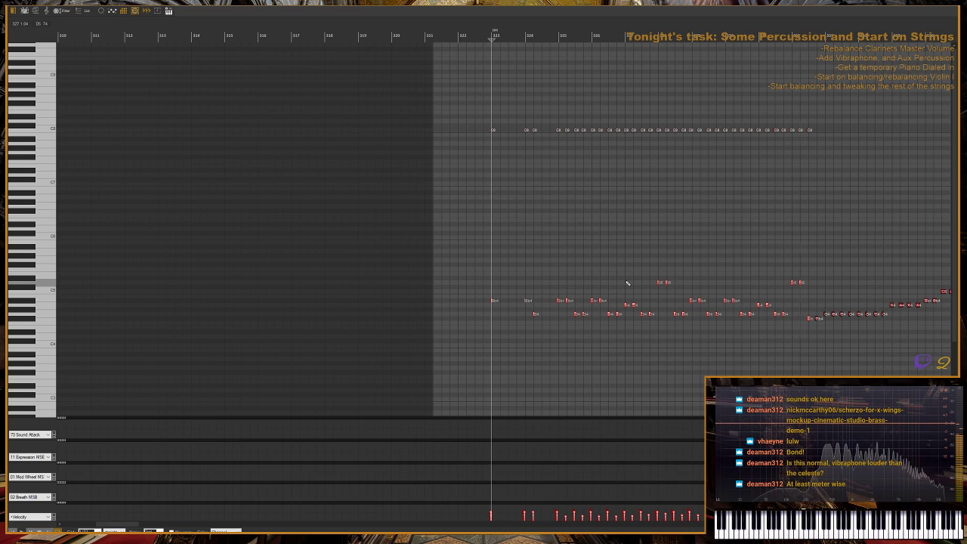
pyautogui.hscroll(10, 627, 284)
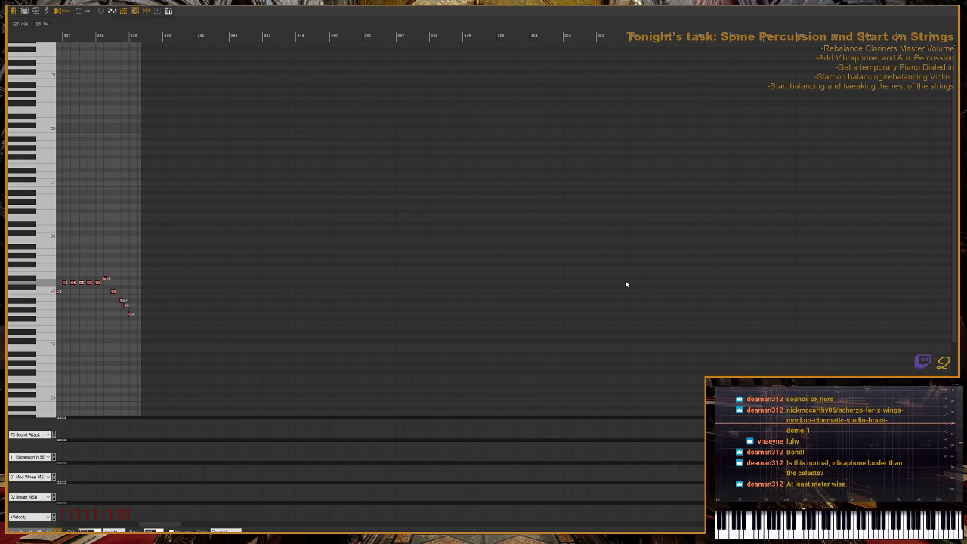
pyautogui.press('g')
pyautogui.press('g')
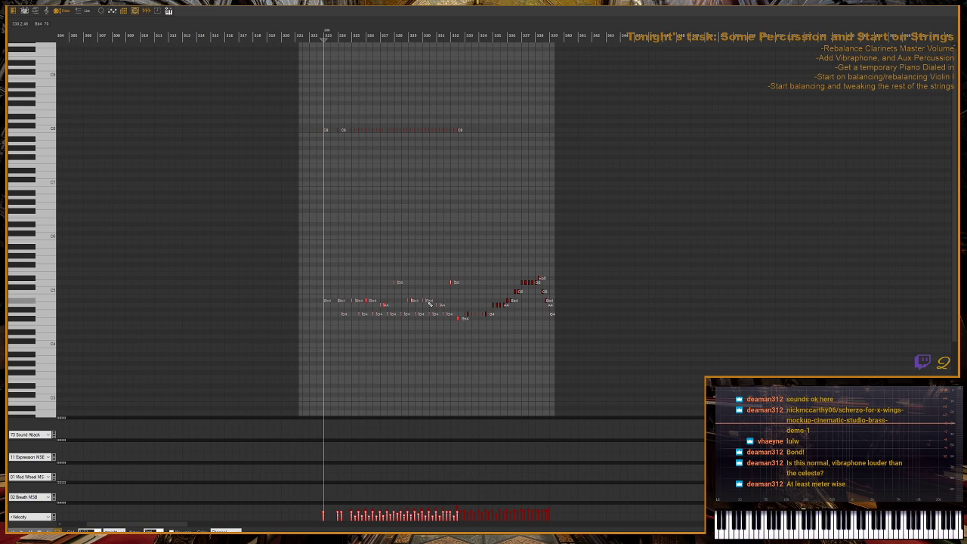
pyautogui.press('h')
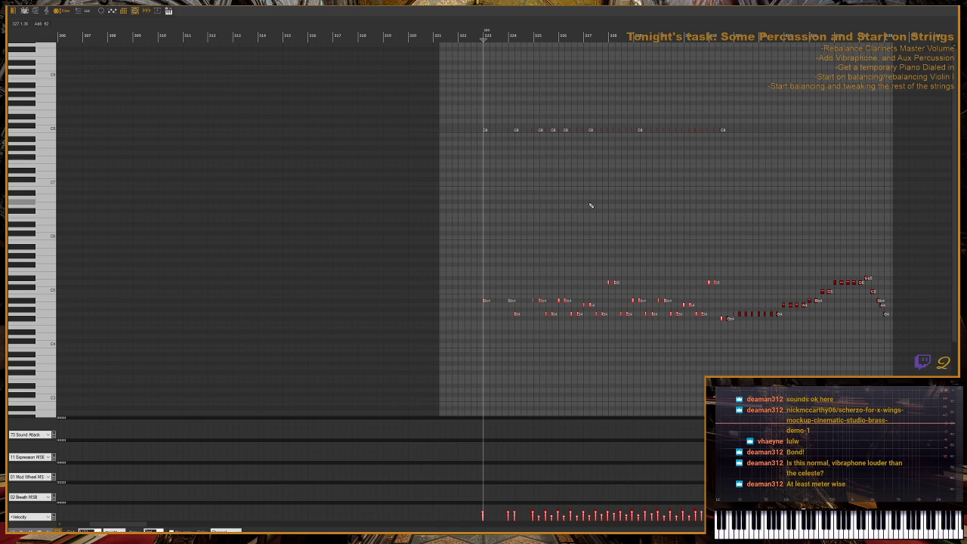
pyautogui.press('h')
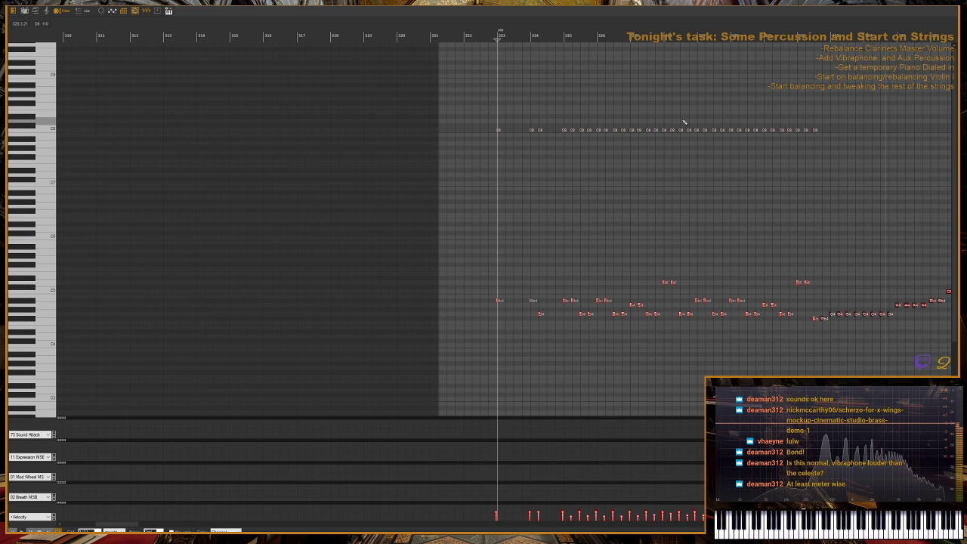
pyautogui.press('space')
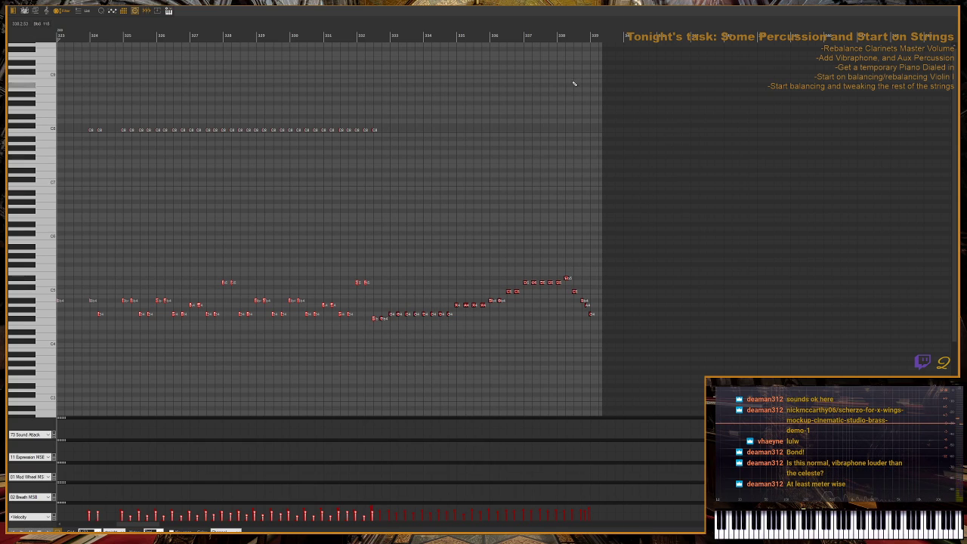
# - Record 02 Breath controller data over the whole Violin I passage from bar 323
pyautogui.press('space')
pyautogui.press('g')
pyautogui.press('g')
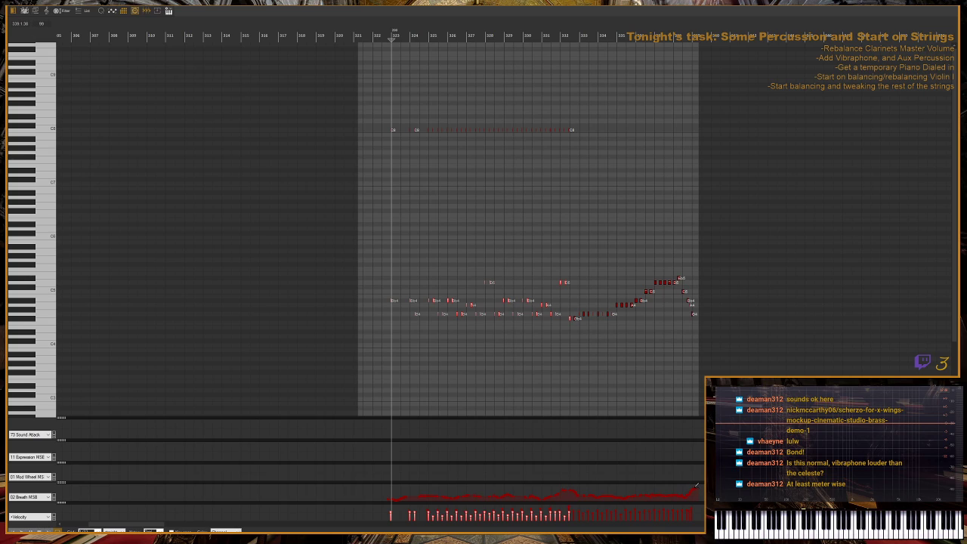
pyautogui.press('space')
# - Replace the passage's keyswitch and melody notes with a new fast repeated-note passage from bar 323 and play it
pyautogui.moveTo(415, 129); pyautogui.dragTo(755, 362)
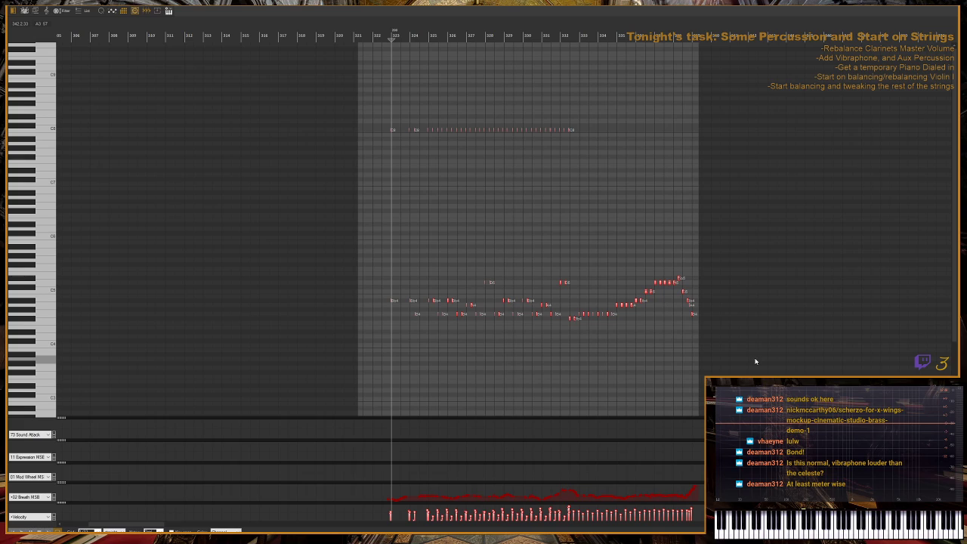
pyautogui.press('Delete')
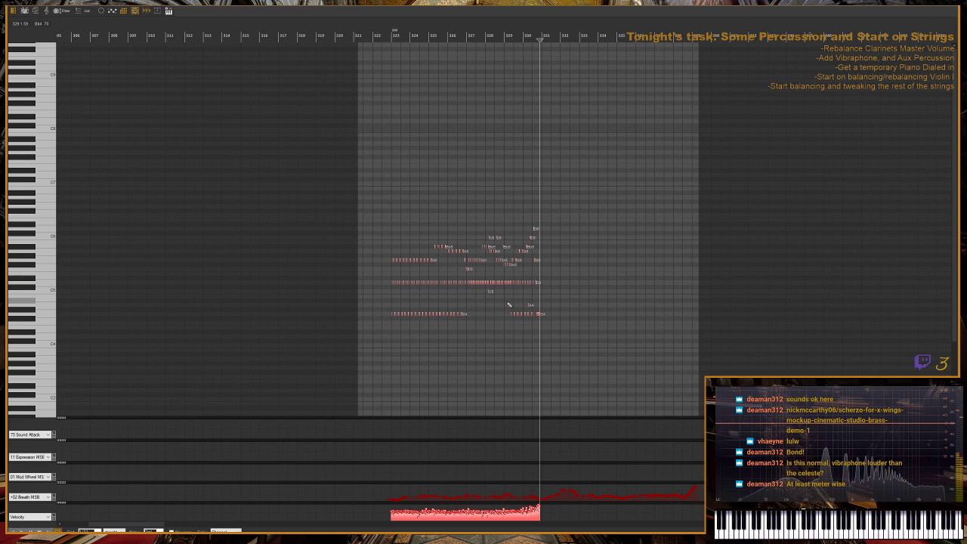
pyautogui.click(391, 36)
pyautogui.press('space')
pyautogui.hscroll(-3, 494, 216)
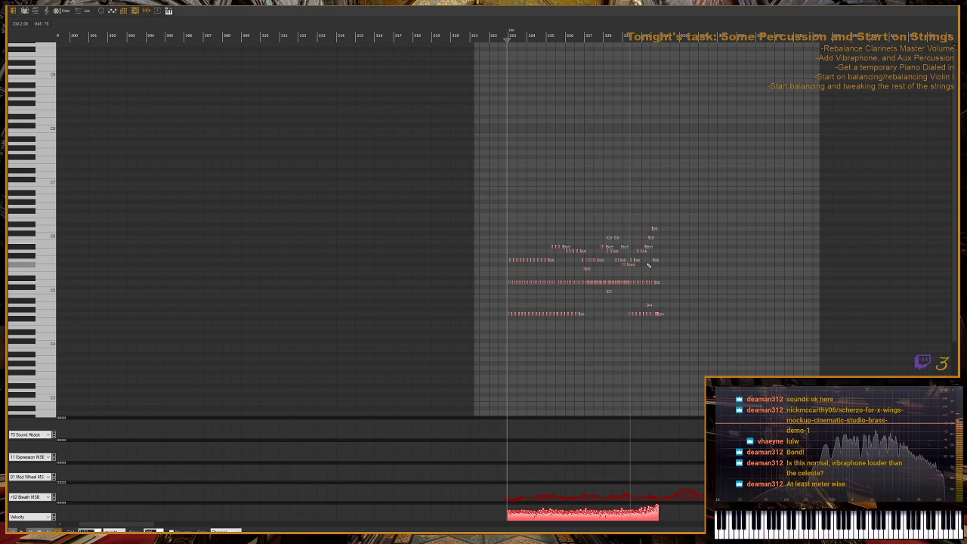
# - Enter a continuous row of keyswitch notes with alternating velocities from bar 323 to the end of the new passage
pyautogui.press('h')
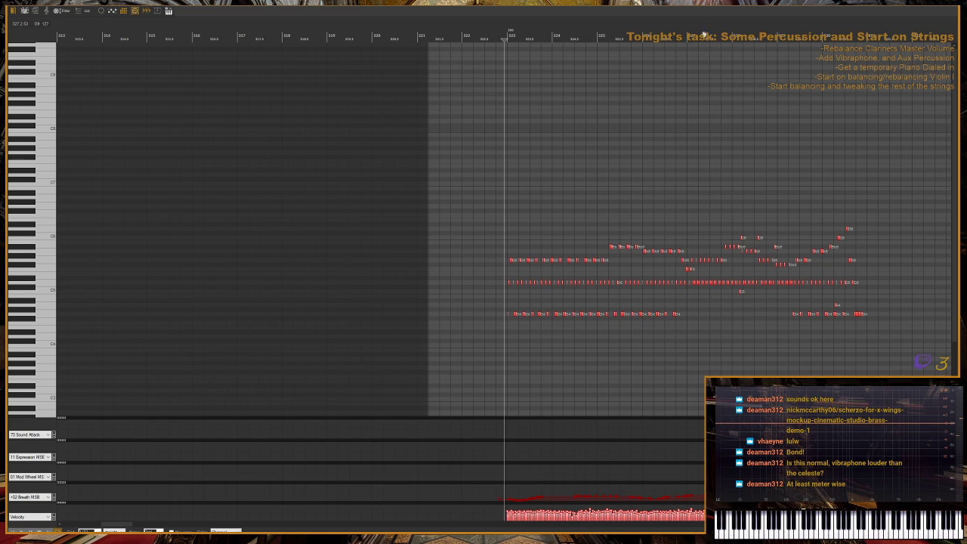
pyautogui.press('h')
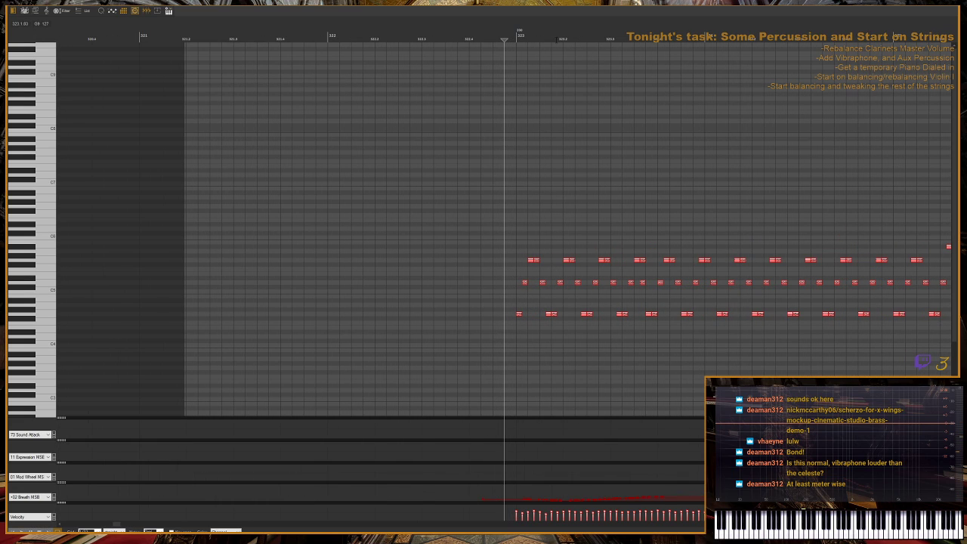
pyautogui.click(517, 37)
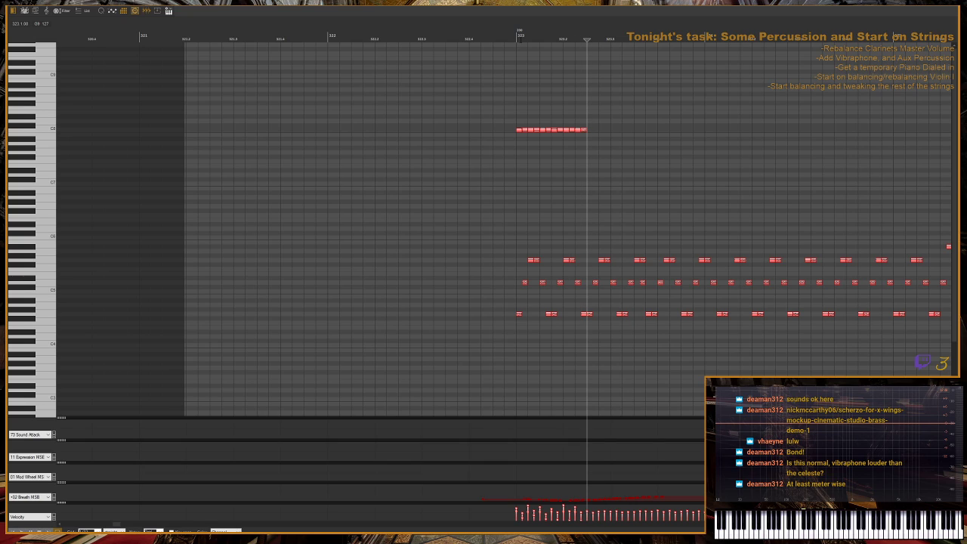
pyautogui.press('h')
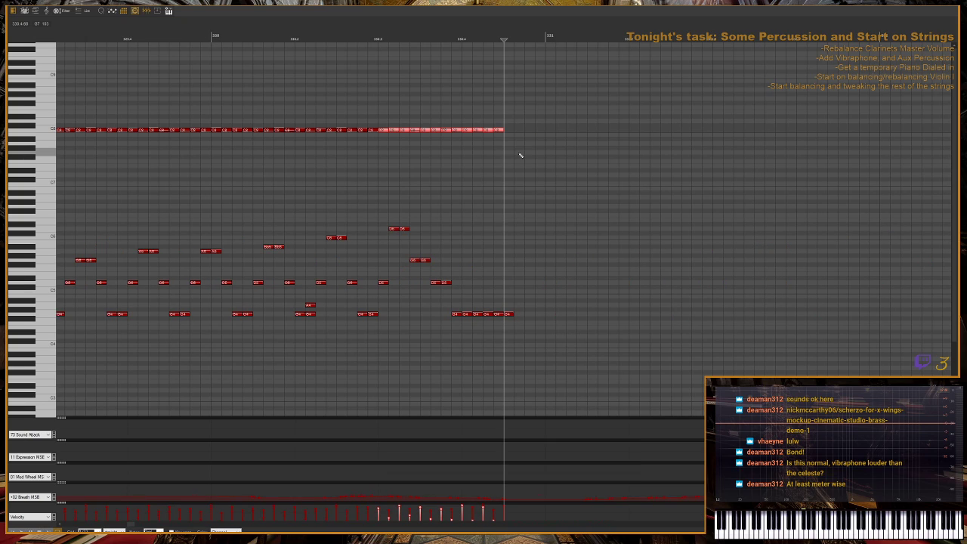
pyautogui.click(505, 45)
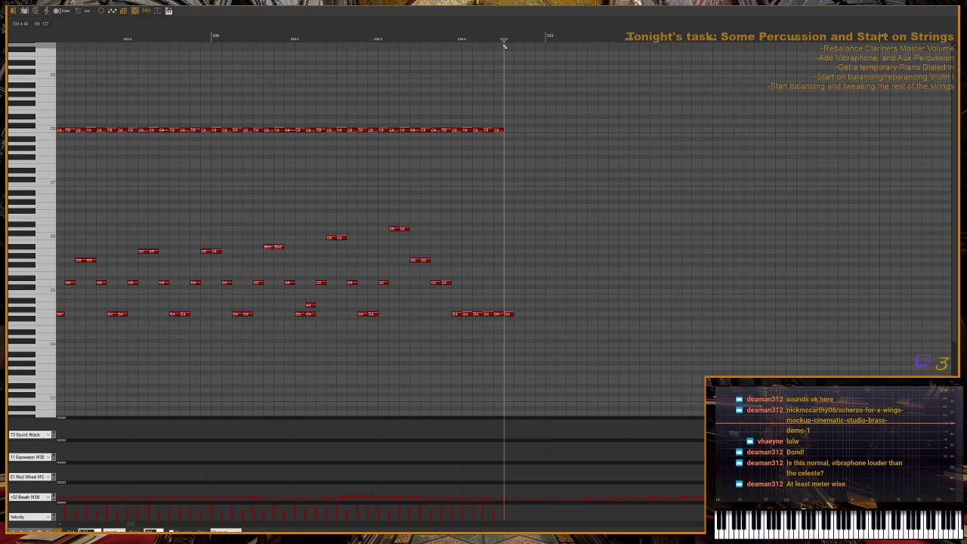
pyautogui.press('g')
pyautogui.press('g')
pyautogui.press('g')
pyautogui.press('g')
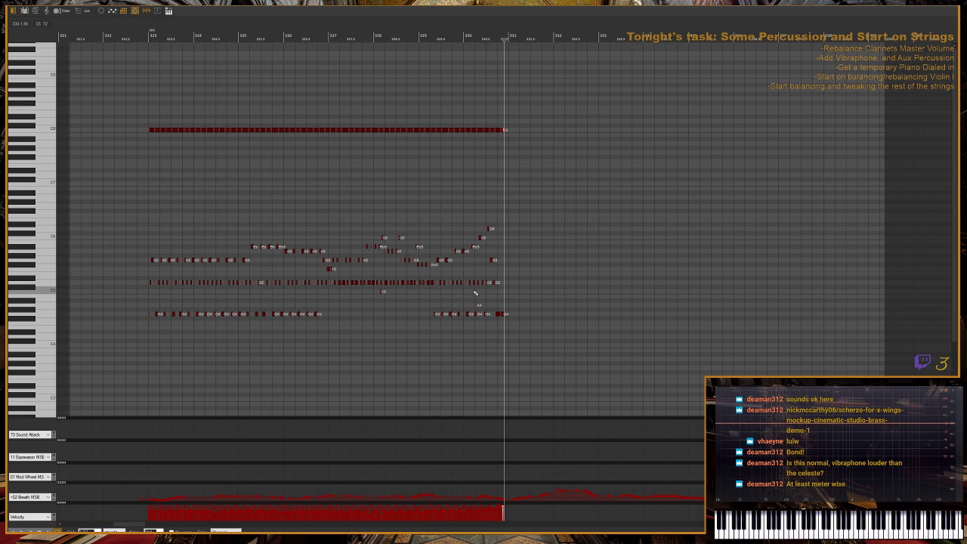
# - Select the entire keyswitch row and nudge it slightly earlier than the Violin I melody notes
pyautogui.moveTo(119, 95); pyautogui.dragTo(673, 184)
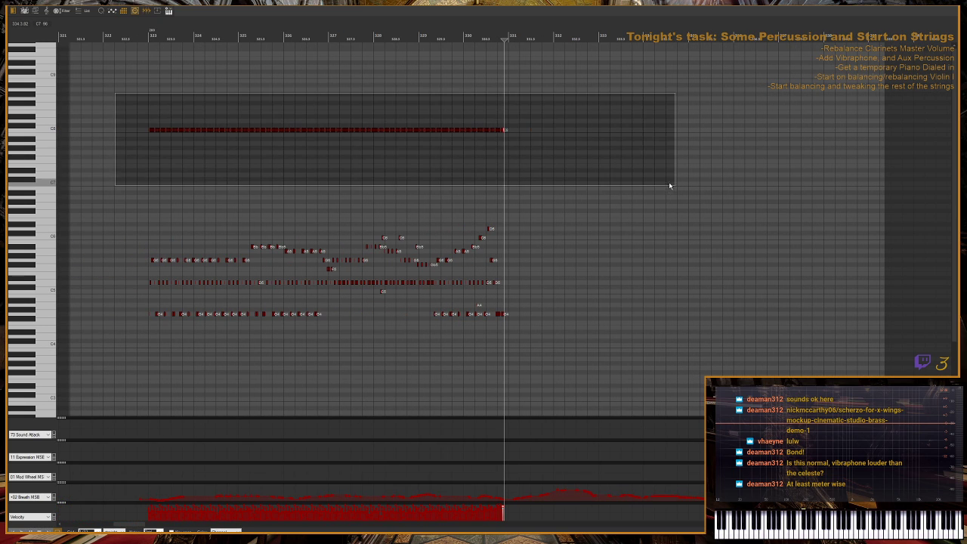
pyautogui.press('h')
pyautogui.press('h')
pyautogui.press('h')
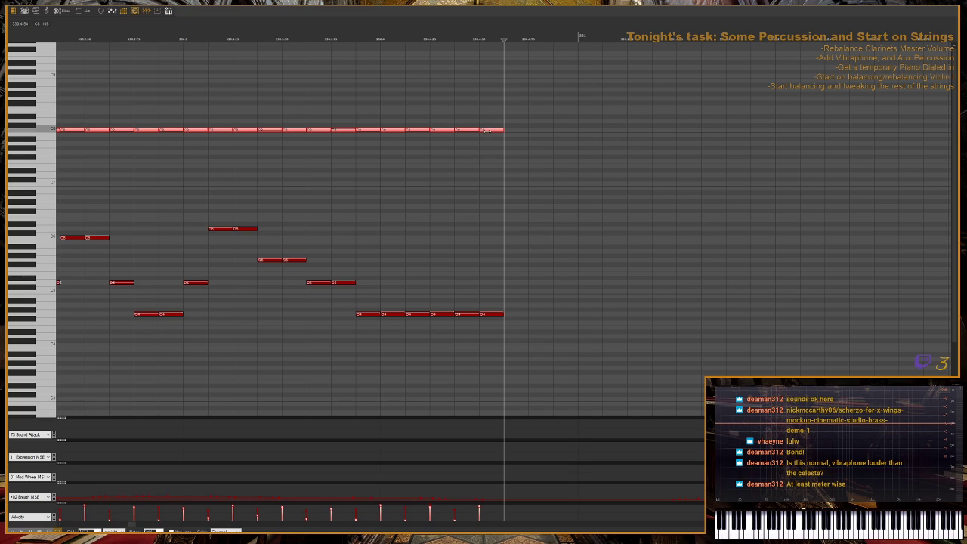
pyautogui.moveTo(479, 130)
pyautogui.mouseDown()
pyautogui.moveTo(470, 130)
pyautogui.moveTo(488, 130)
pyautogui.mouseUp()
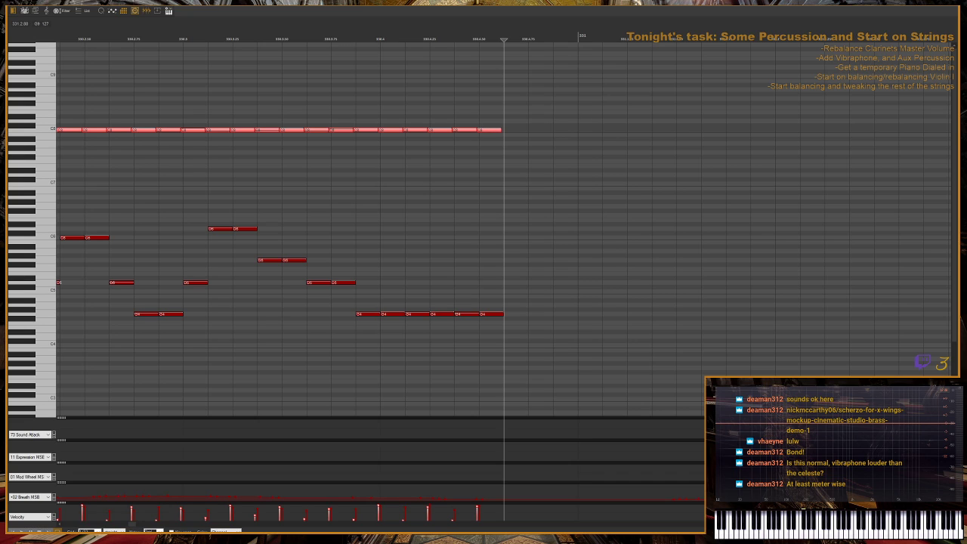
# - Return to the arrangement and audition the Violin I passage from bar 322, including at playback rate 1.0
pyautogui.hotkey('alt', 'Tab')
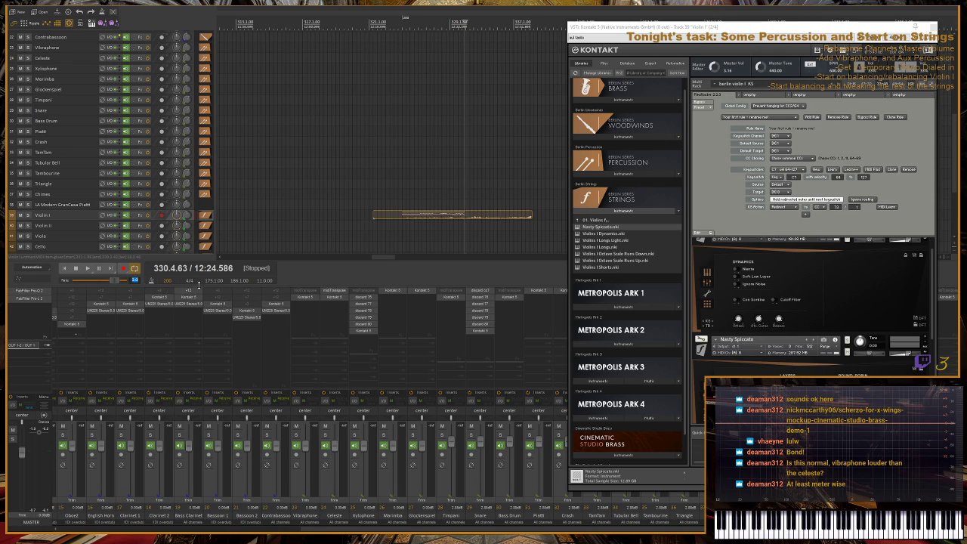
pyautogui.press('space')
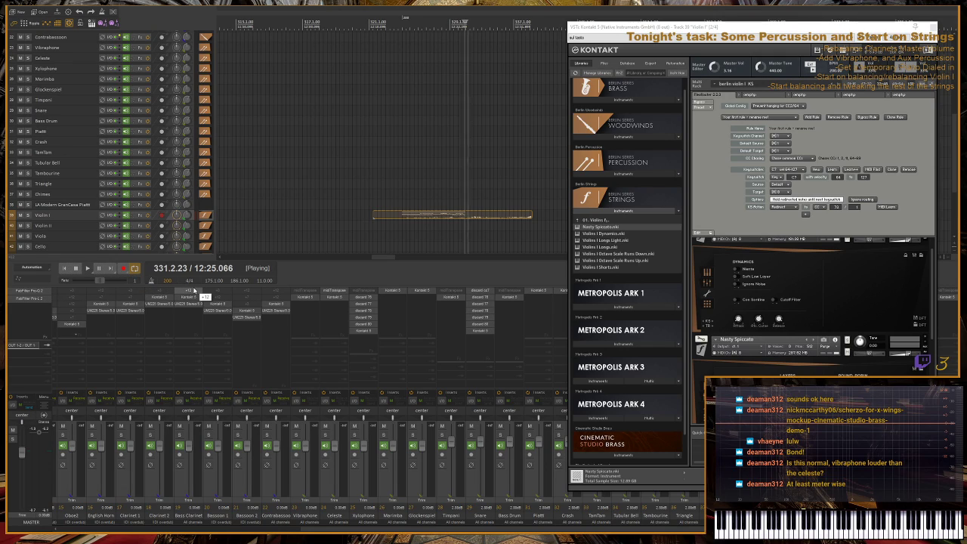
pyautogui.press('space')
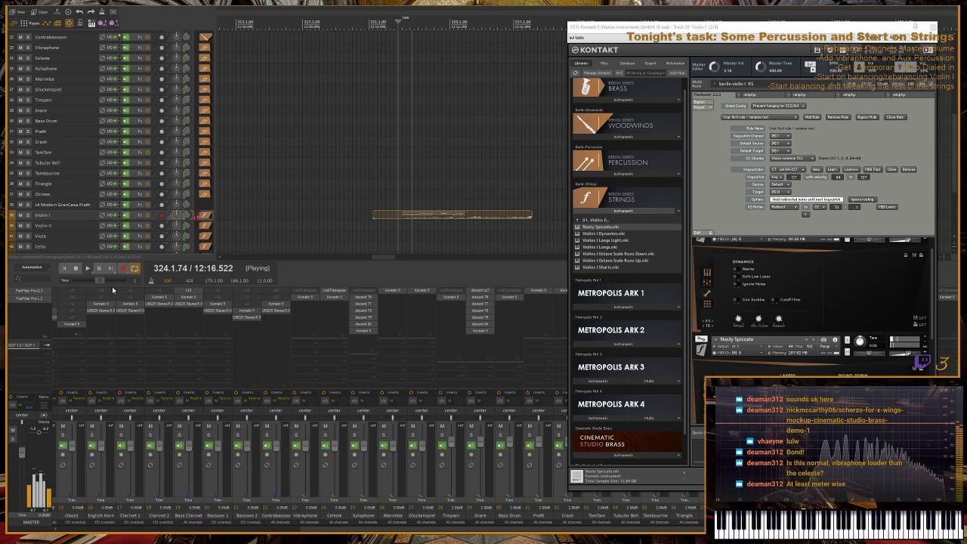
pyautogui.press('space')
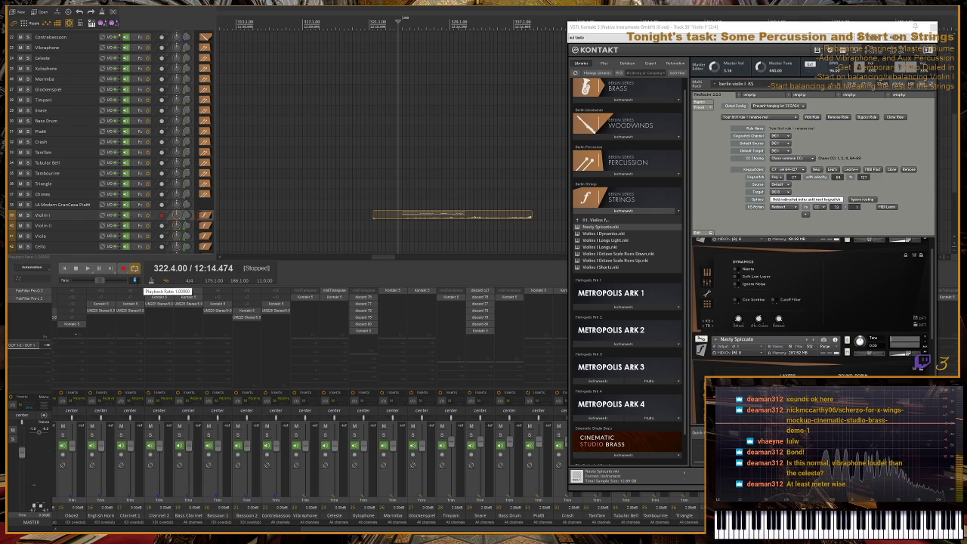
pyautogui.scroll(2, 136, 283)
pyautogui.press('space')
pyautogui.press('space')
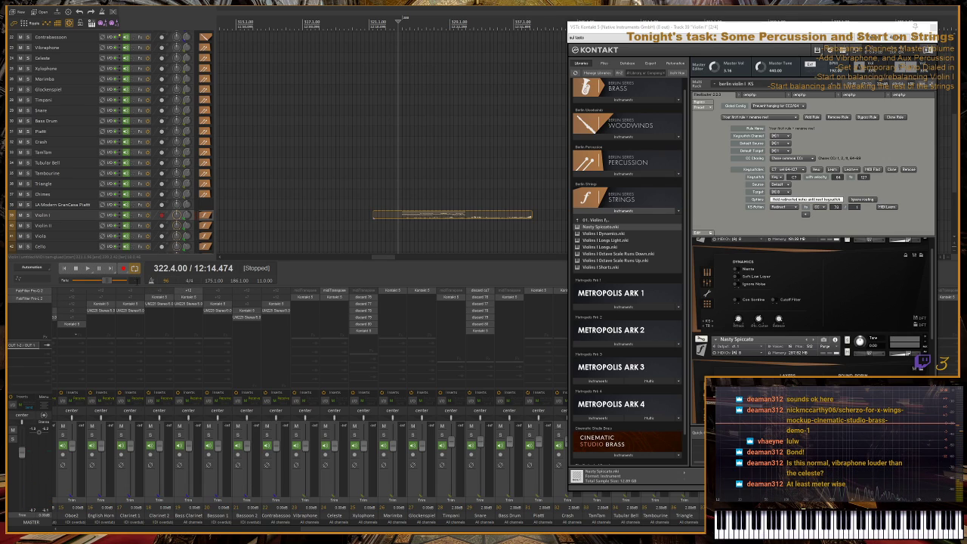
# - Audition the Violin I passage at progressively slower playback rates, including 0.6 and 0.4
pyautogui.press('space')
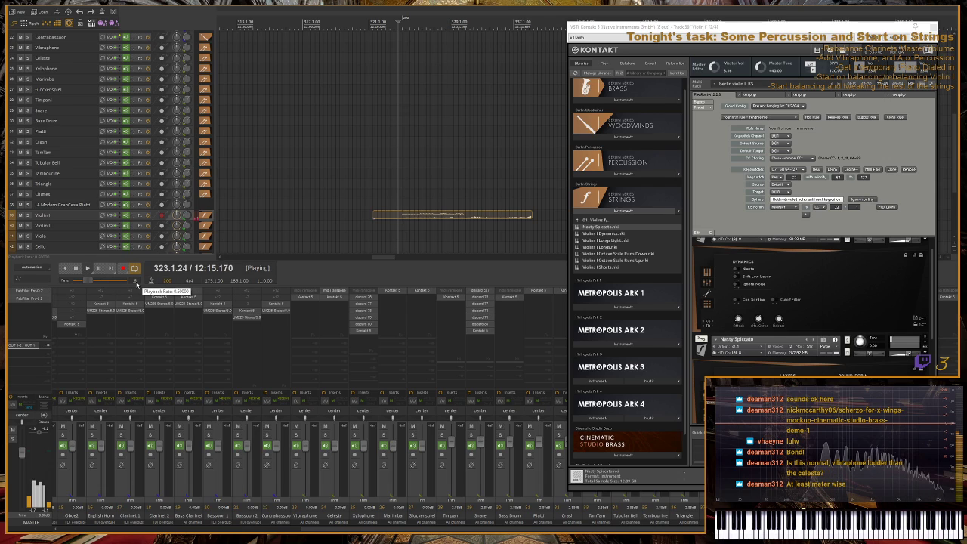
pyautogui.press('space')
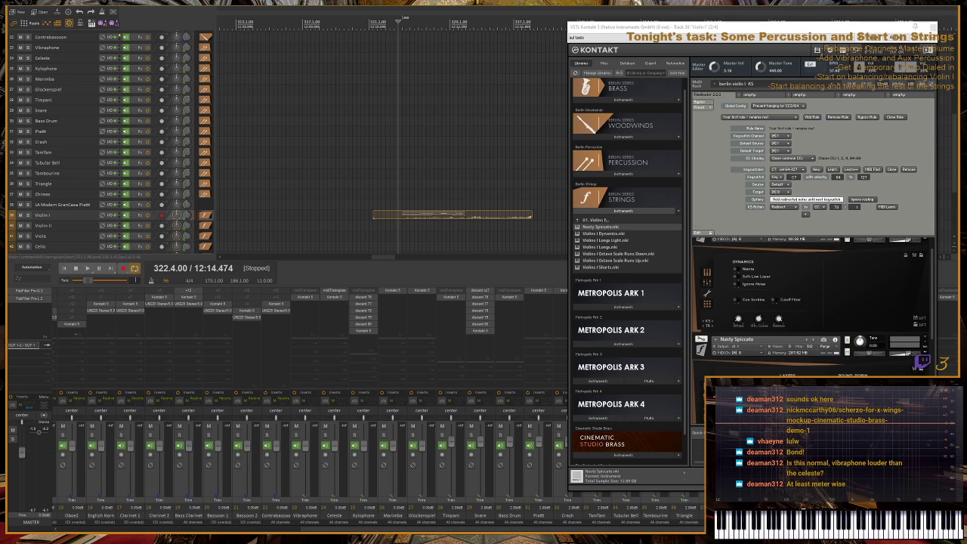
pyautogui.press('space')
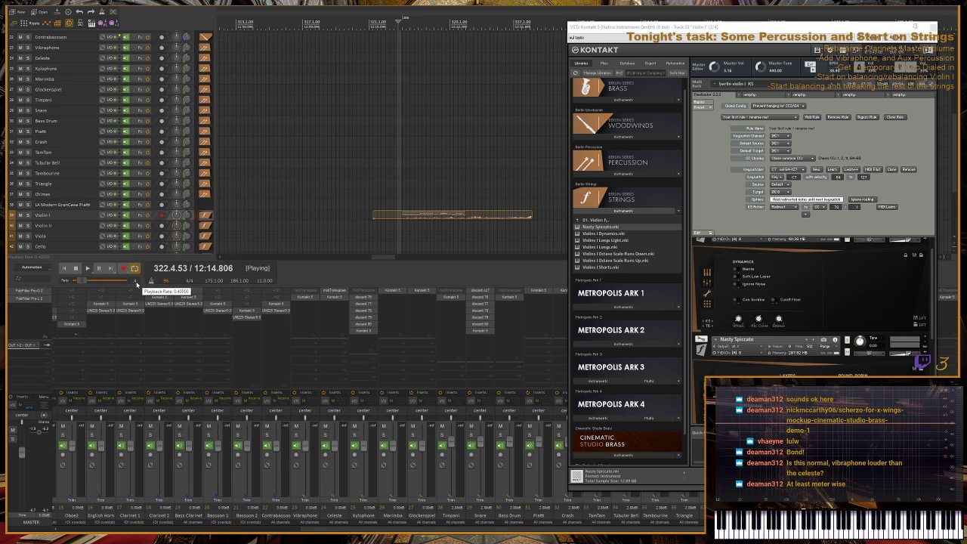
pyautogui.press('space')
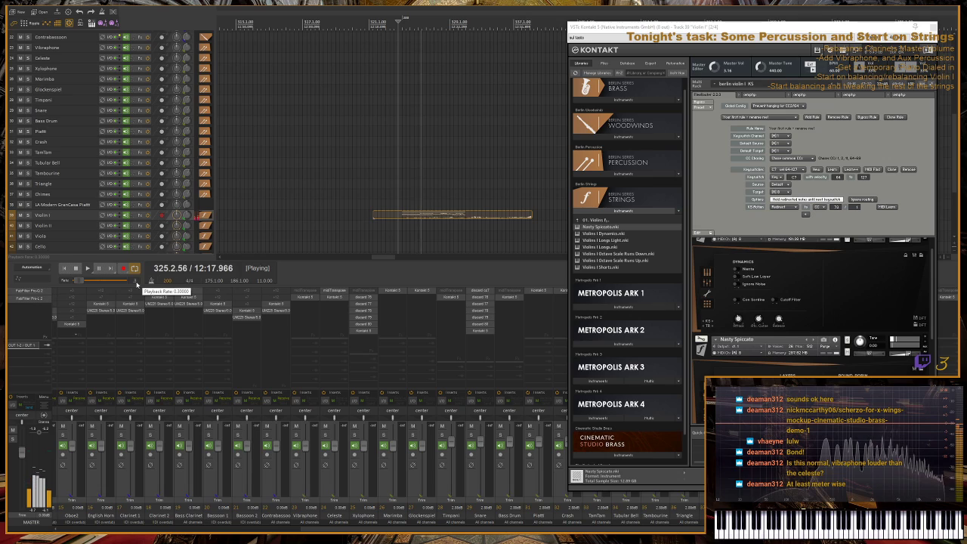
pyautogui.press('space')
# - Open the Violin I item for MIDI editing and delete all melody notes beneath the keyswitch row
pyautogui.click(415, 213)
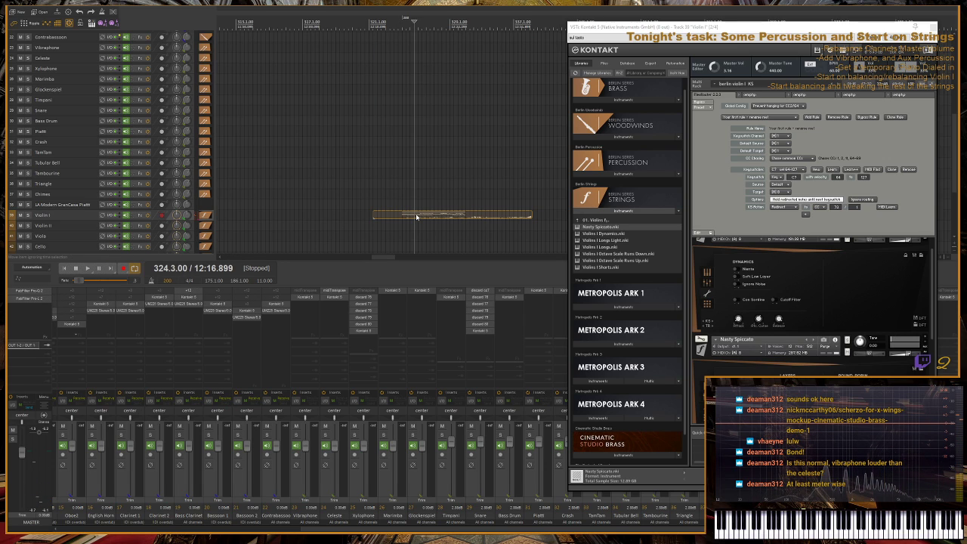
pyautogui.doubleClick(416, 214)
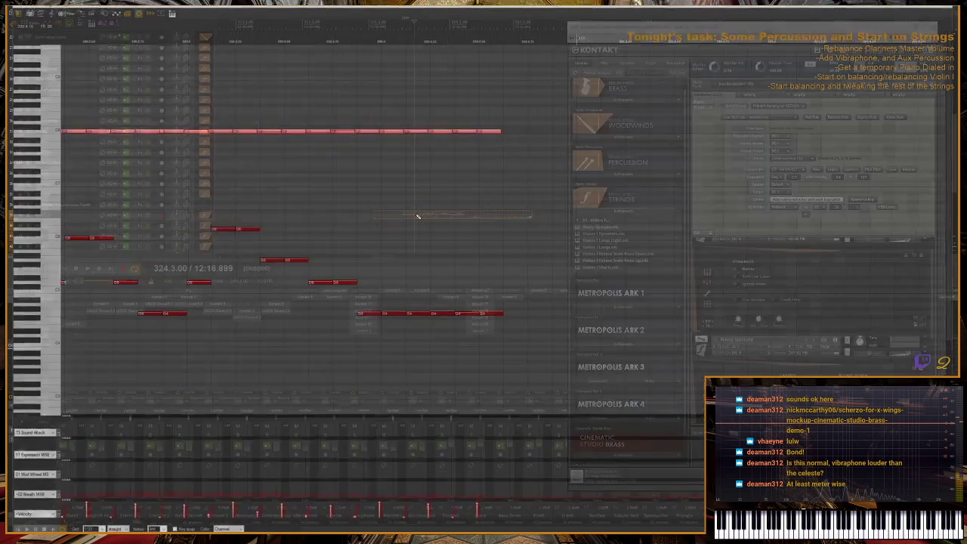
pyautogui.scroll(-4, 385, 268)
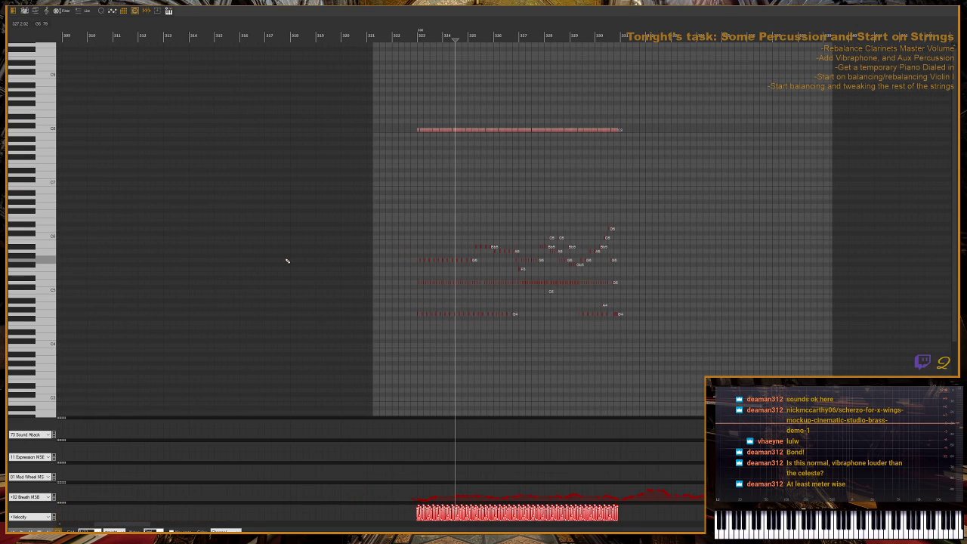
pyautogui.moveTo(371, 201); pyautogui.dragTo(726, 351)
pyautogui.press('Delete')
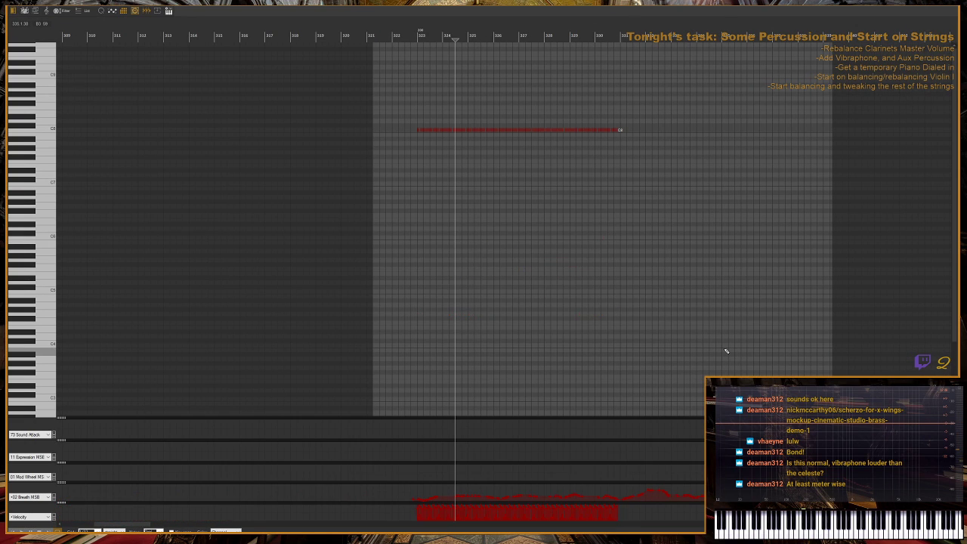
# - Enter a lower repeated-note passage from bar 323 up to bar 331, with two-note chords in its closing bars
pyautogui.scroll(3, 522, 229)
pyautogui.press('h')
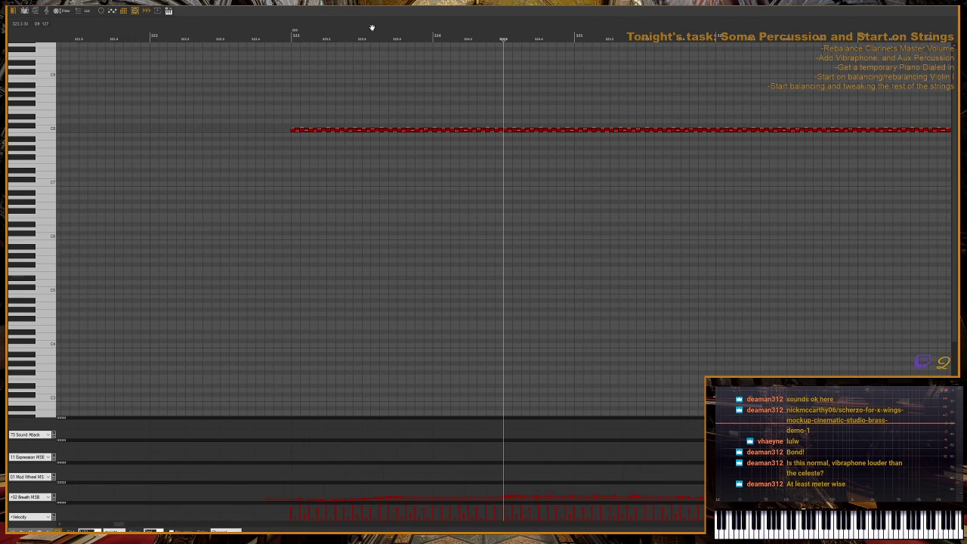
pyautogui.click(293, 42)
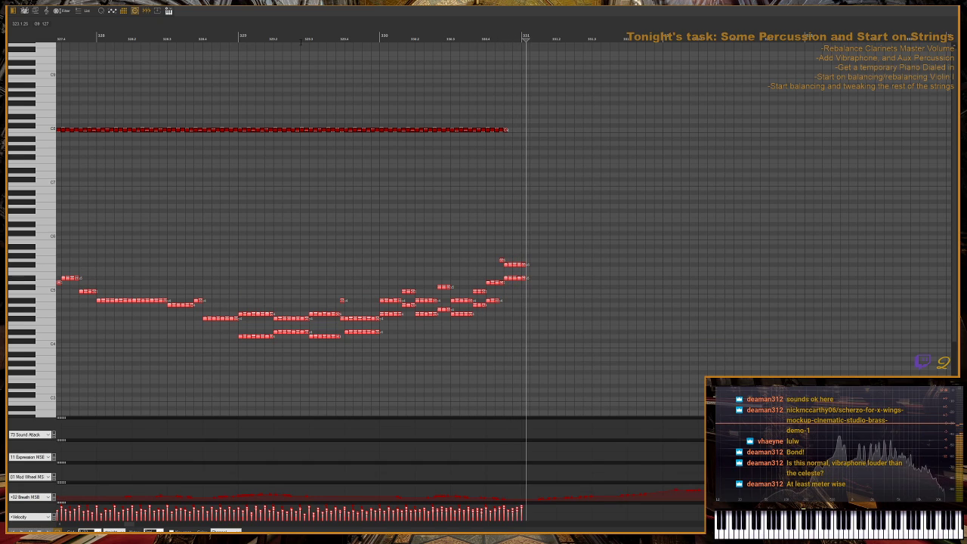
pyautogui.press('space')
# - Extend the keyswitch row with four C8 notes to the passage's end and nudge them slightly earlier
pyautogui.press('h')
pyautogui.press('h')
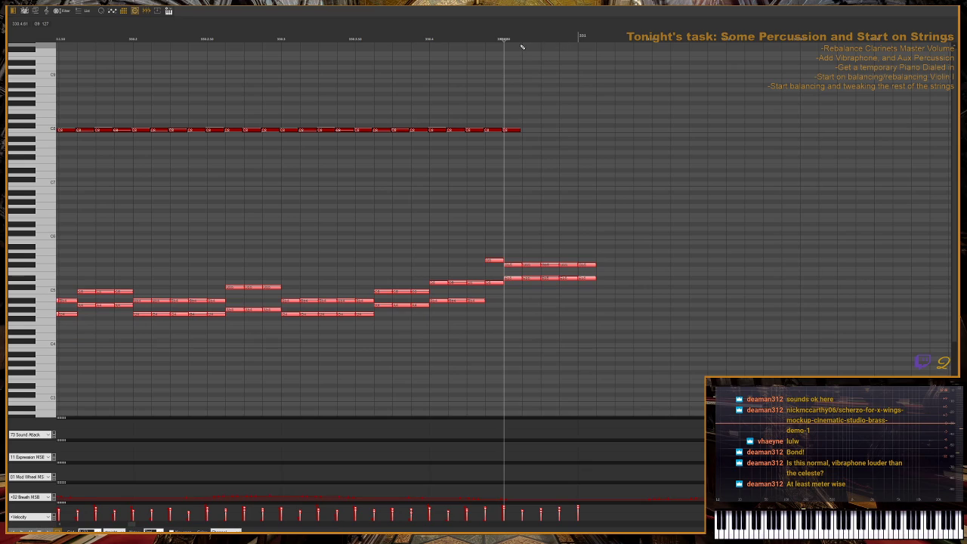
pyautogui.click(523, 41)
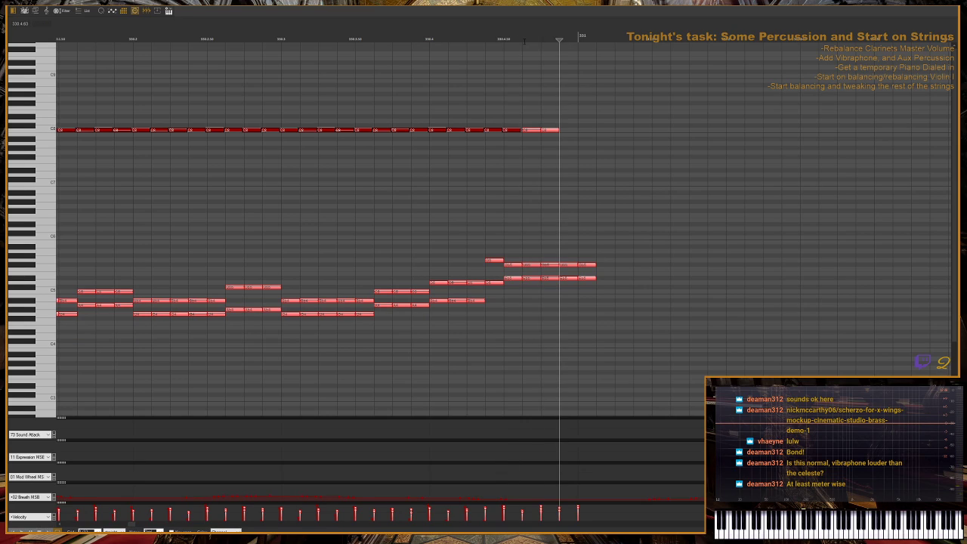
pyautogui.moveTo(618, 108); pyautogui.dragTo(507, 166)
pyautogui.moveTo(535, 113); pyautogui.dragTo(594, 137)
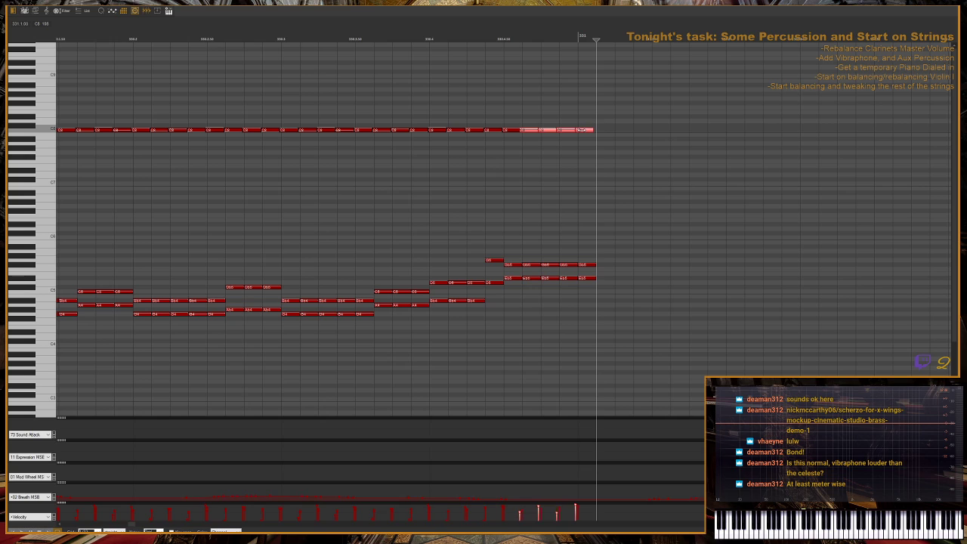
# - Play the new repeated-note passage through from just before bar 323
pyautogui.press('g')
pyautogui.press('g')
pyautogui.press('g')
pyautogui.press('g')
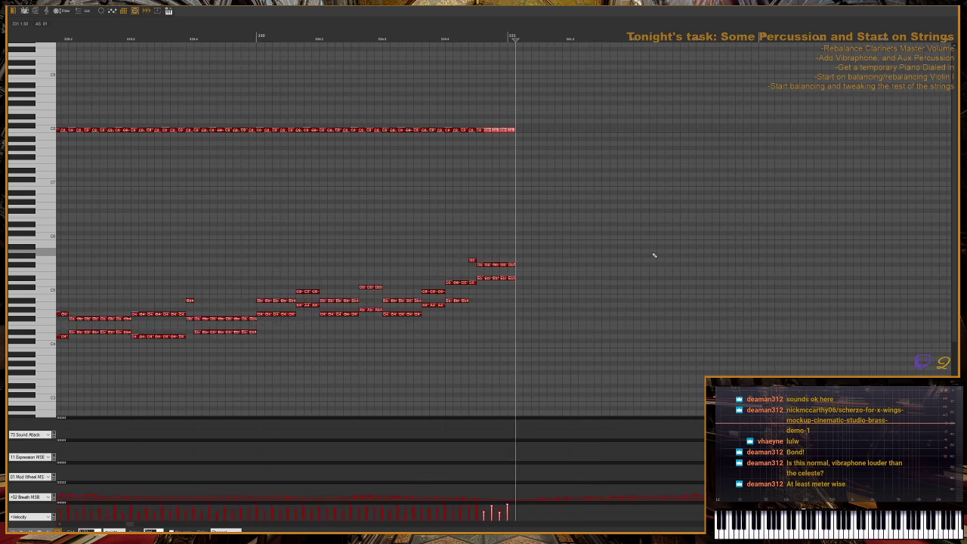
pyautogui.click(135, 31)
pyautogui.press('h')
pyautogui.press('h')
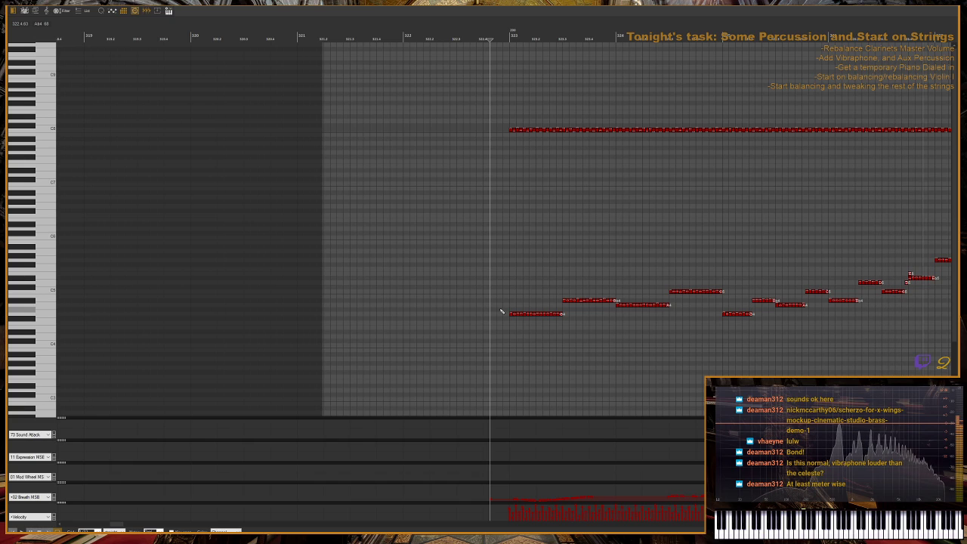
pyautogui.scroll(-2, 538, 214)
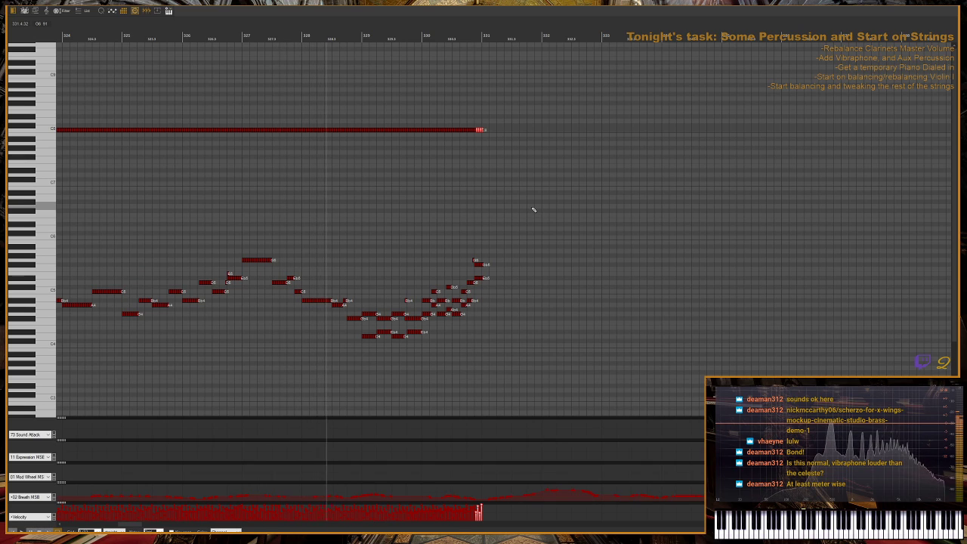
pyautogui.scroll(2, 533, 209)
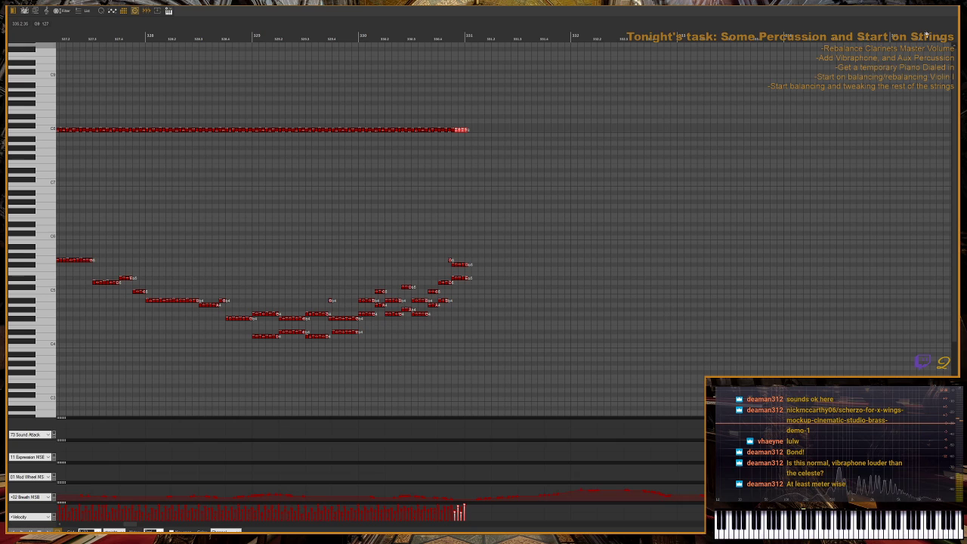
# - Return to the arrangement, set the tempo marker at 323.1.00 to 100 BPM and play the passage
pyautogui.hotkey('alt', 'Tab')
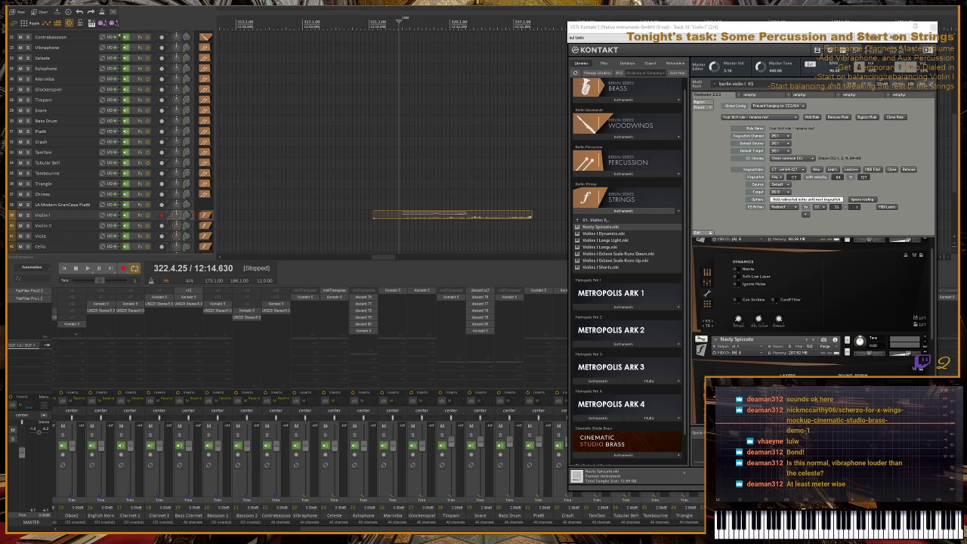
pyautogui.click(407, 21)
pyautogui.click(404, 21)
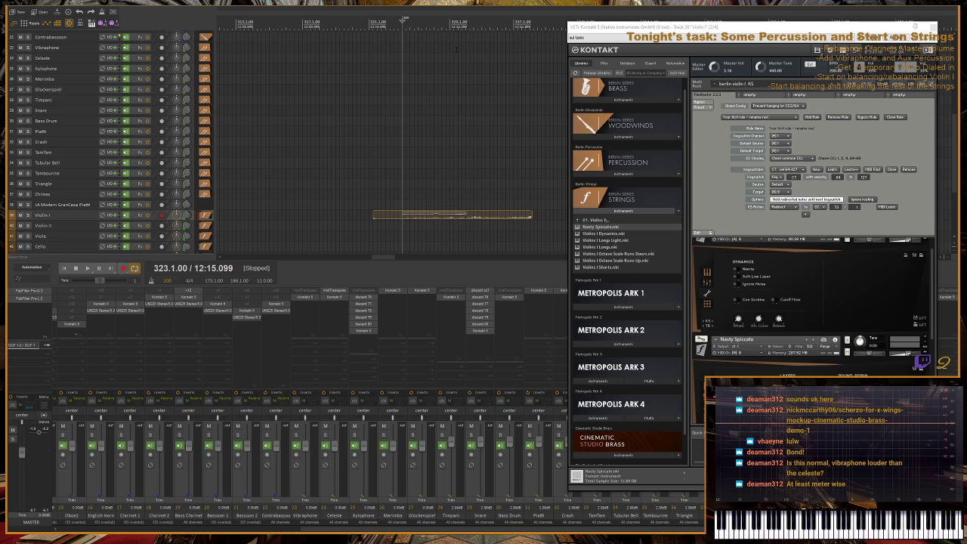
pyautogui.hotkey('shift', 'c')
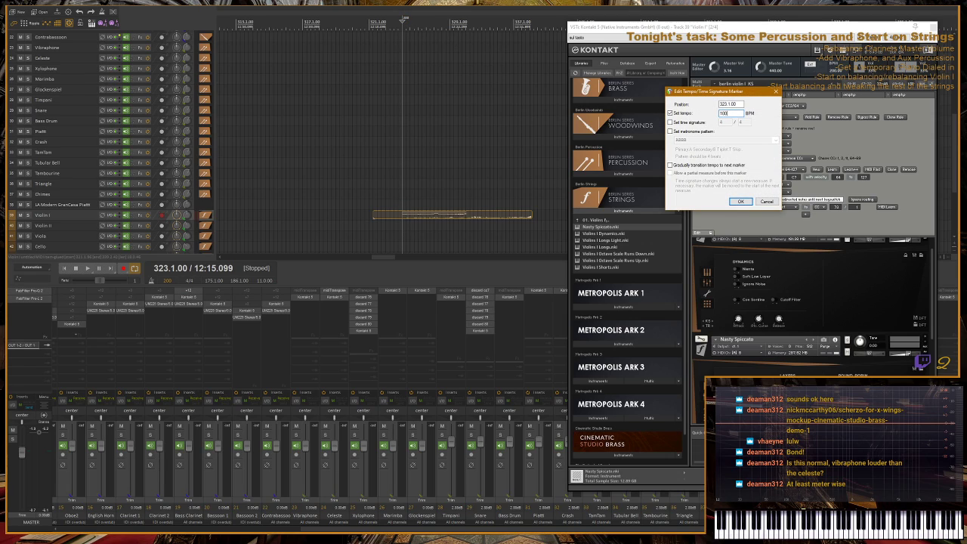
pyautogui.write('100')
pyautogui.press('Return')
pyautogui.press('space')
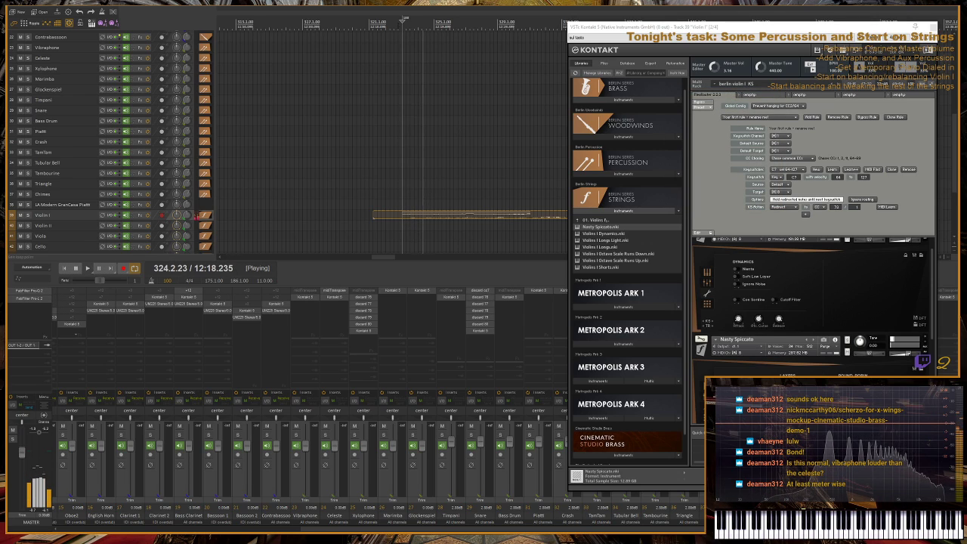
pyautogui.press('space')
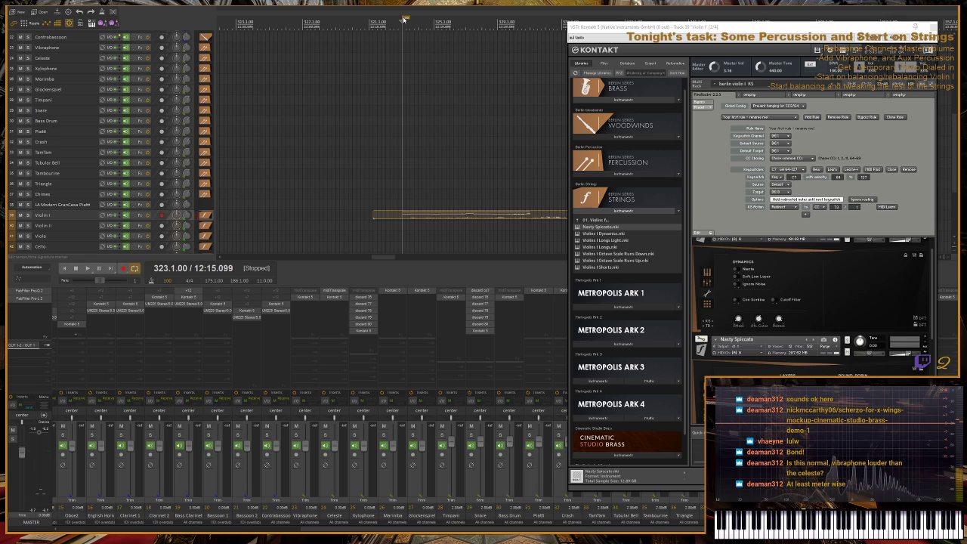
# - Set the tempo marker at 323.1.00 to 800 BPM and briefly play the passage
pyautogui.doubleClick(404, 18)
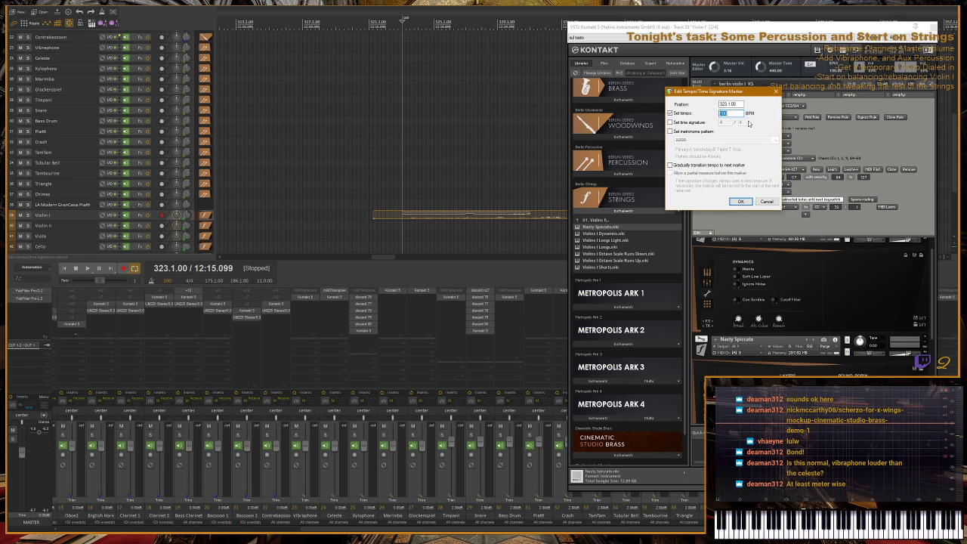
pyautogui.write('800')
pyautogui.press('Return')
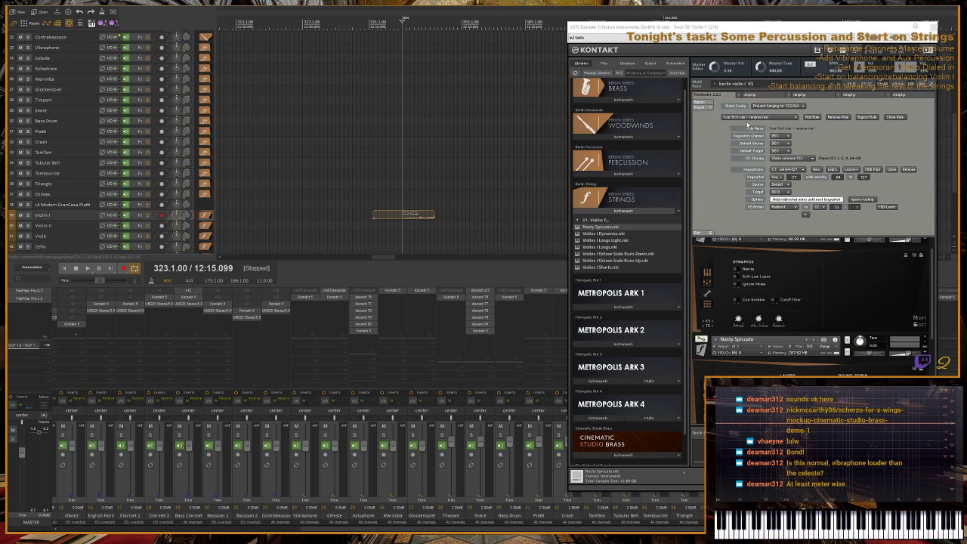
pyautogui.press('space')
pyautogui.press('space')
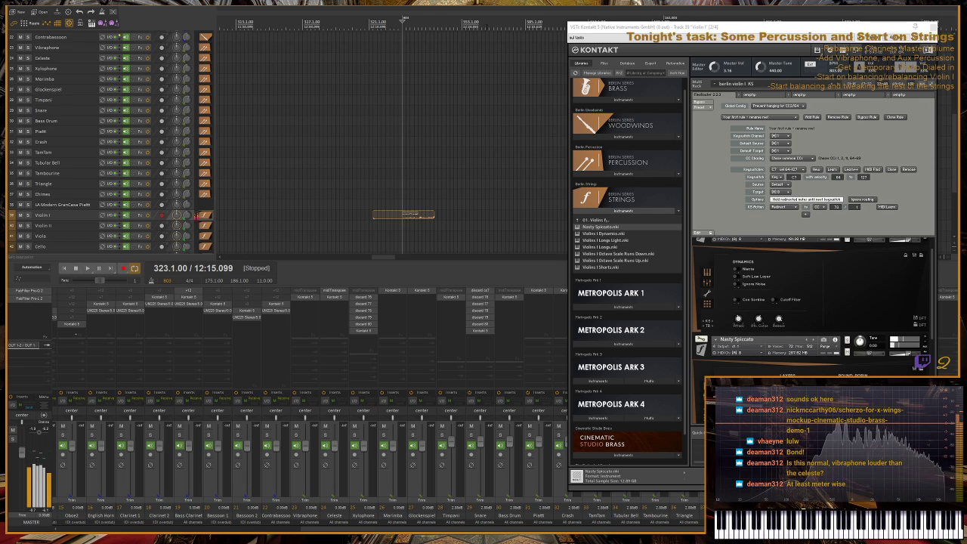
# - Set the tempo marker at 323.1.00 to 60 BPM and play the passage
pyautogui.doubleClick(405, 18)
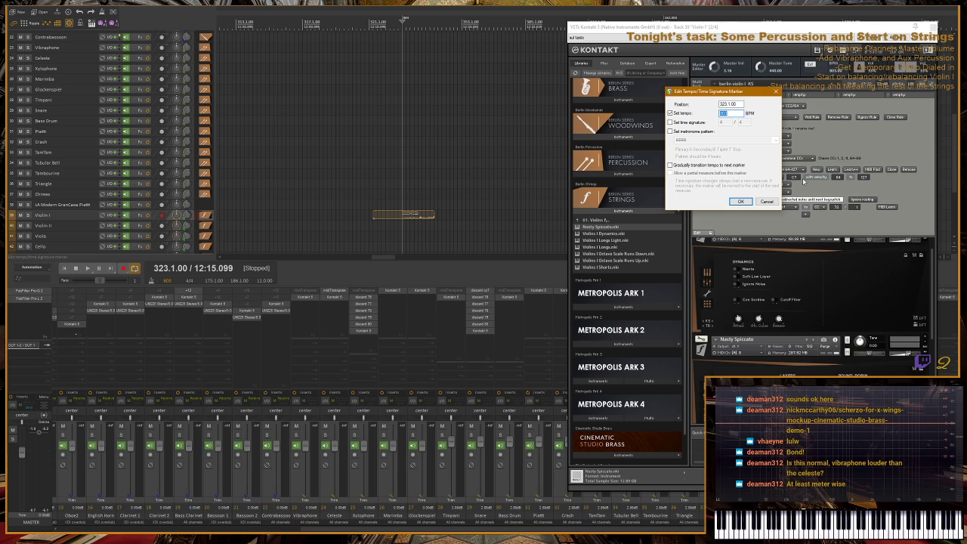
pyautogui.press('Return')
pyautogui.press('space')
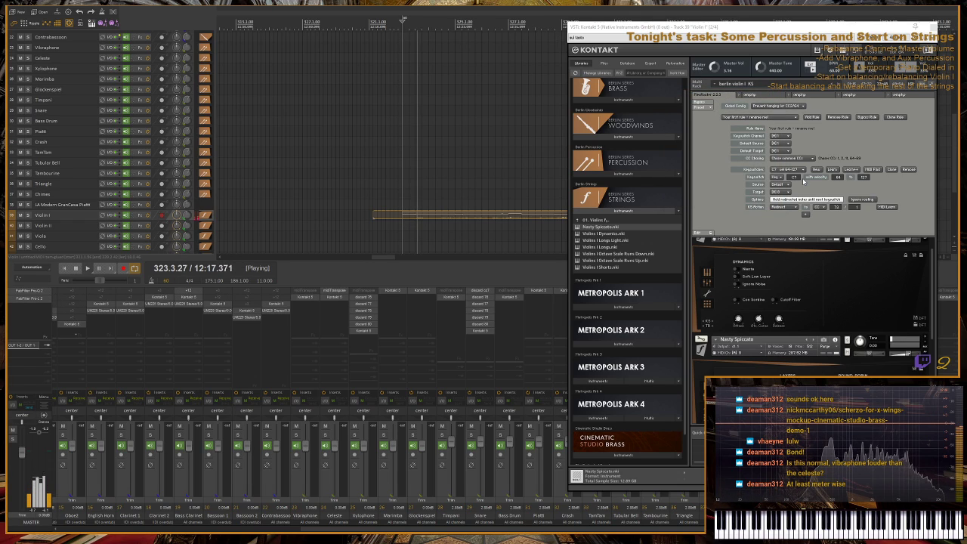
# - Set the tempo marker at 323.1.00 to 80 BPM and play the passage
pyautogui.press('space')
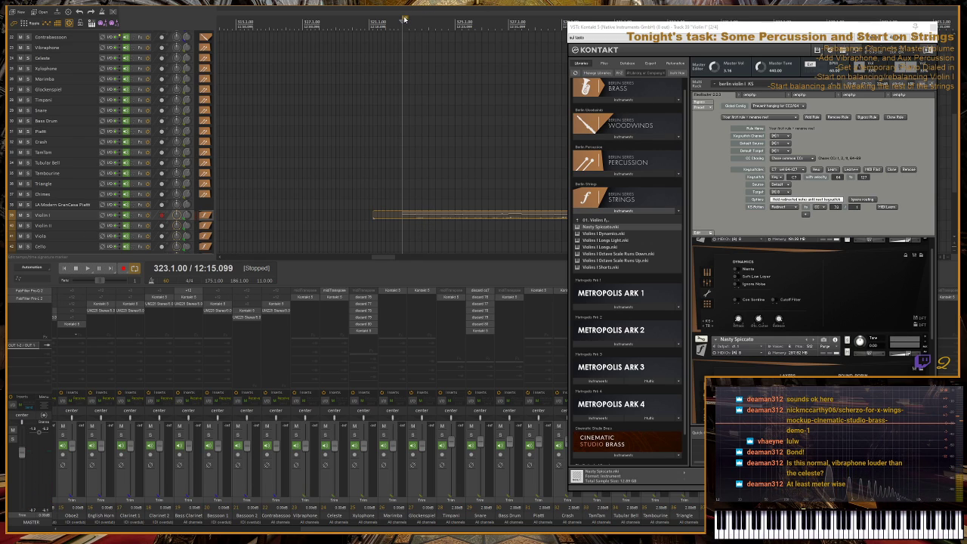
pyautogui.doubleClick(404, 19)
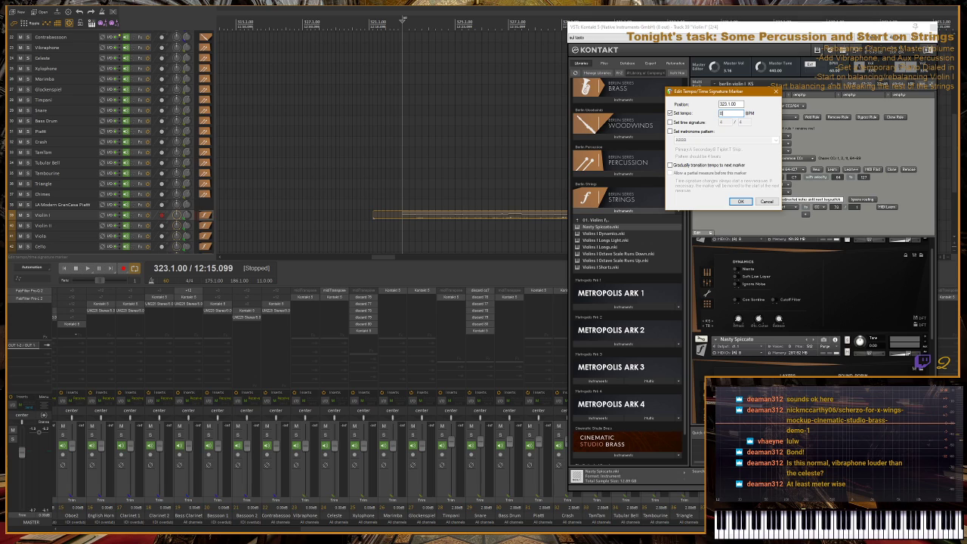
pyautogui.write('8')
pyautogui.press('Return')
pyautogui.press('space')
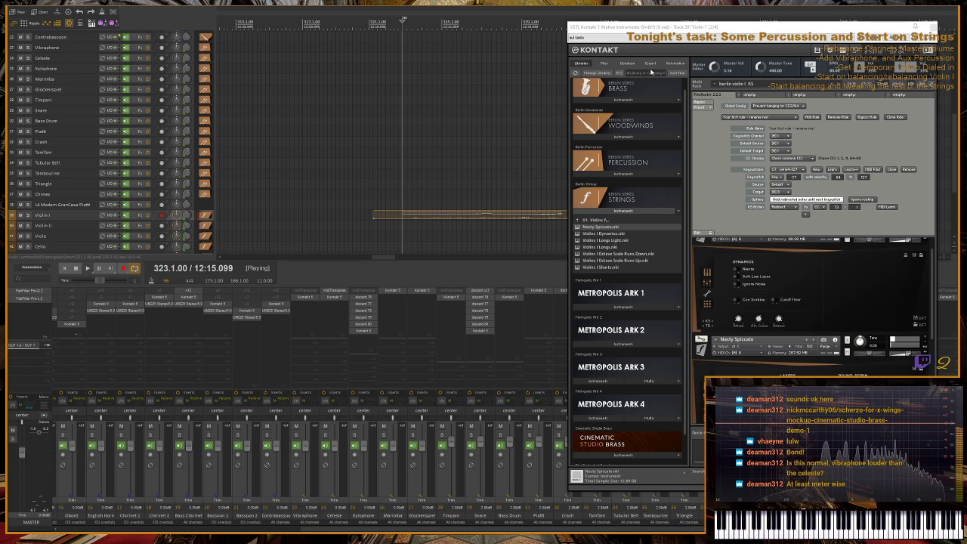
# - Set the tempo marker at 323.1.00 to 90 BPM and play the passage
pyautogui.press('space')
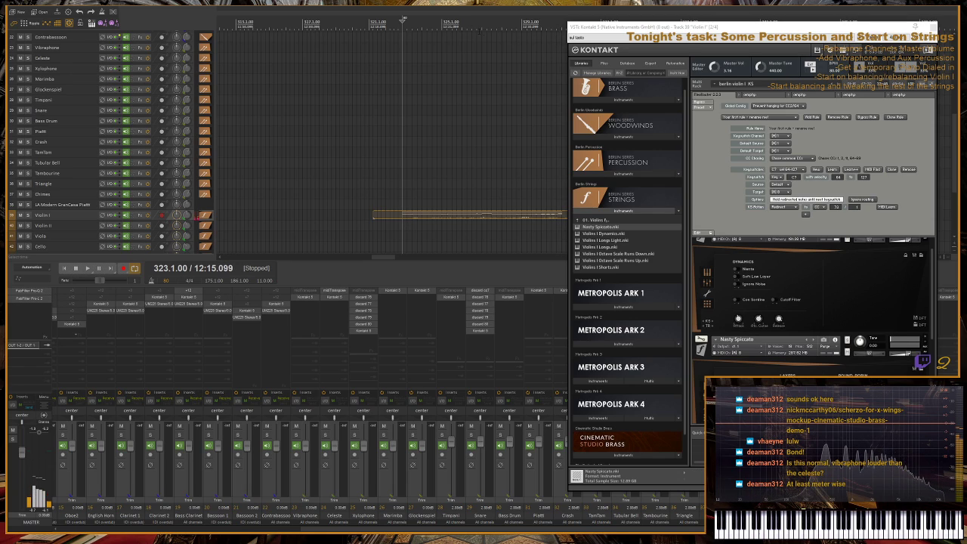
pyautogui.doubleClick(403, 20)
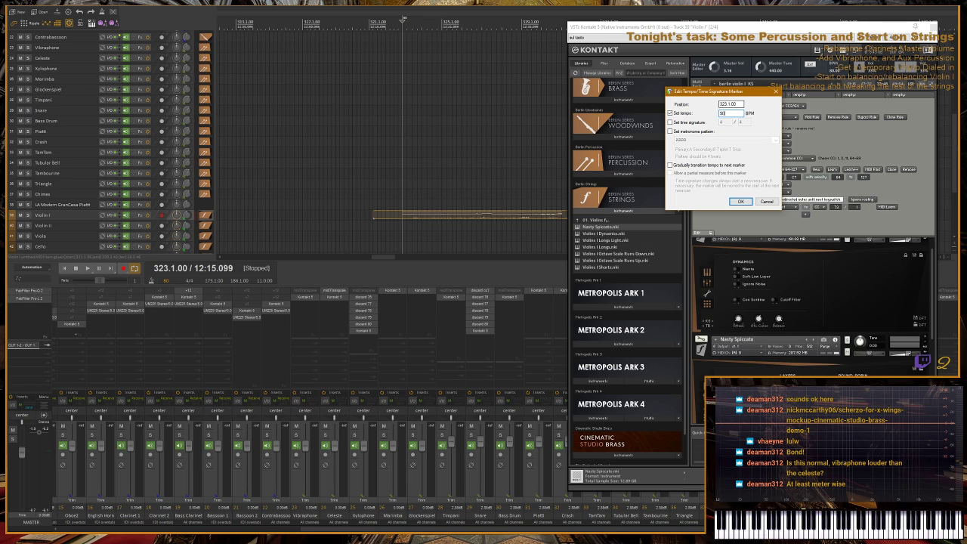
pyautogui.press('Return')
pyautogui.press('space')
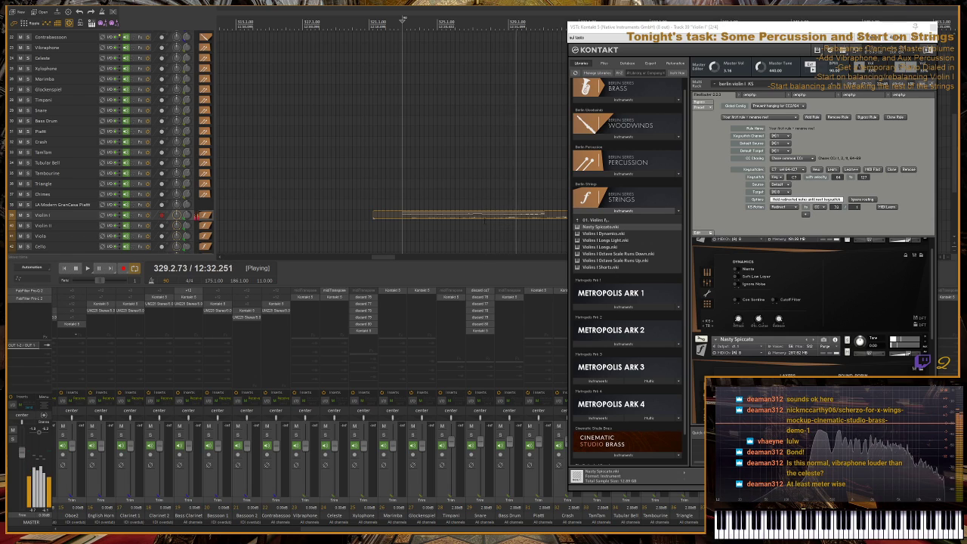
# - Open the Violin I item in the MIDI editor and delete its melodic notes, keeping the C8 keyswitch row
pyautogui.doubleClick(417, 220)
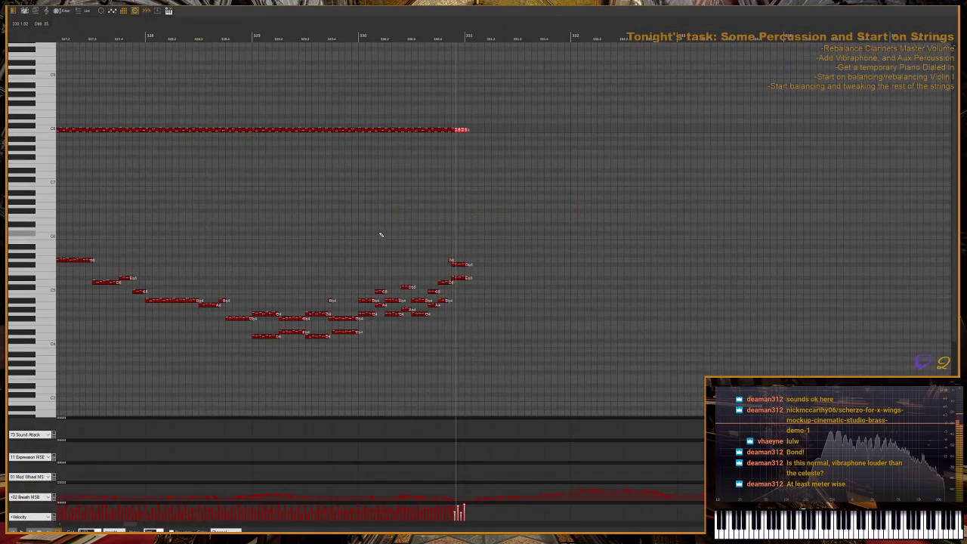
pyautogui.moveTo(318, 207); pyautogui.dragTo(688, 356)
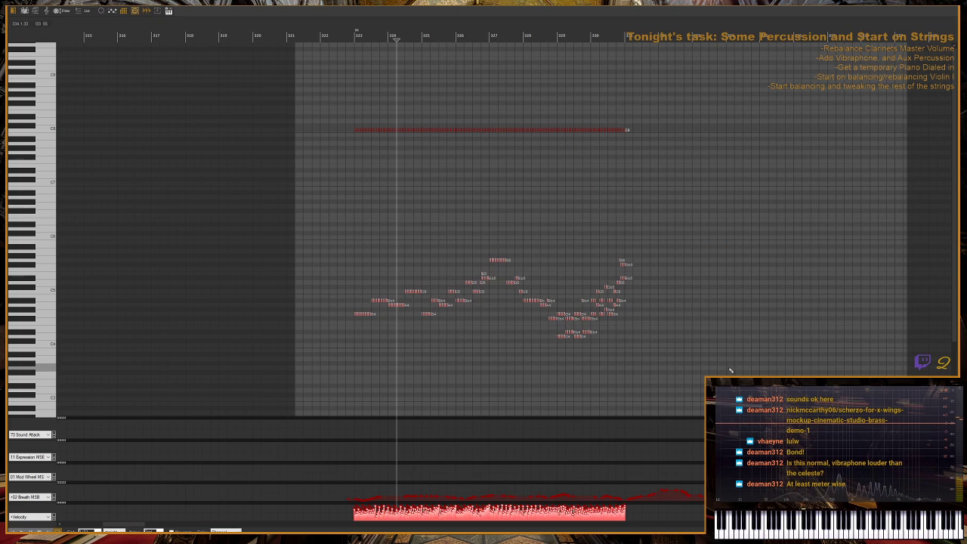
pyautogui.press('Delete')
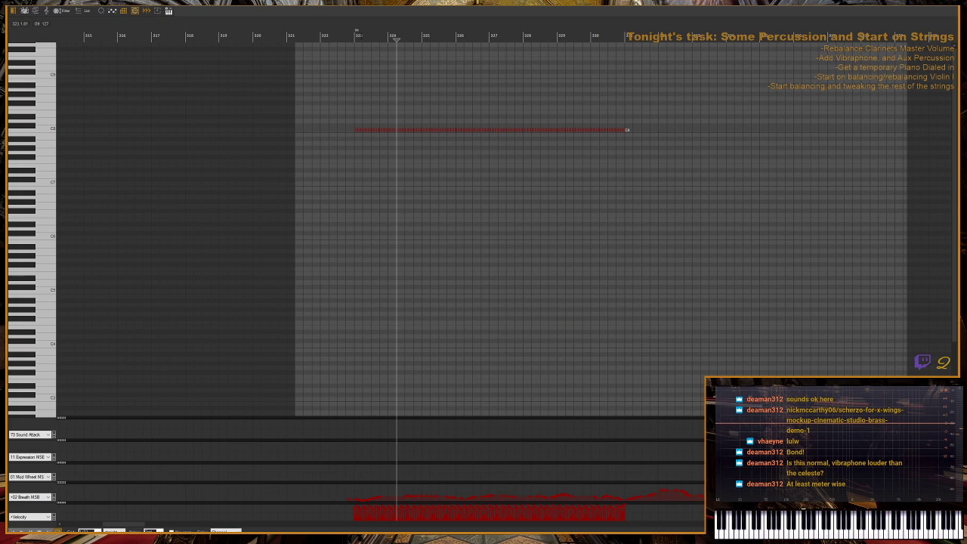
# - Record a new repeated-note passage under the keyswitches from just before bar 323 to about bar 331
pyautogui.press('h')
pyautogui.click(482, 38)
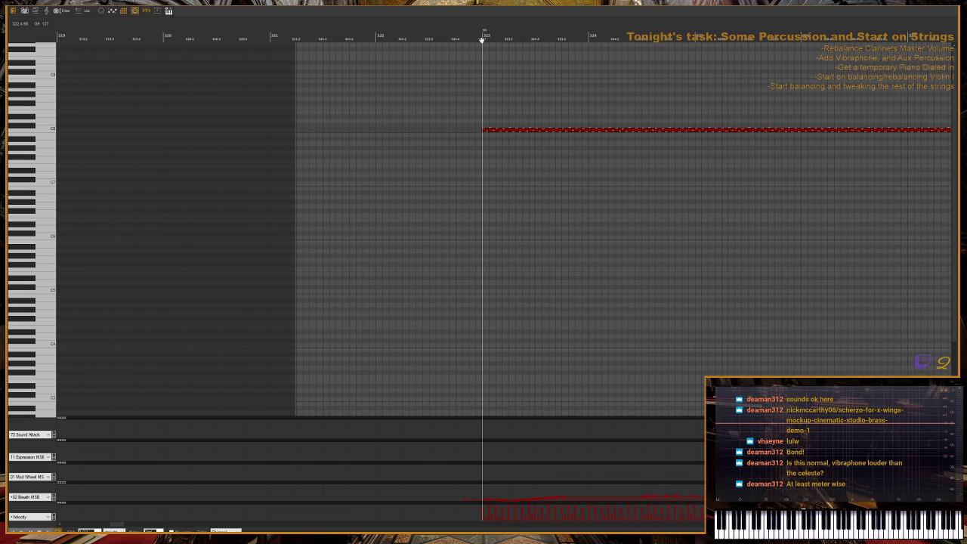
pyautogui.press('KP_Multiply')
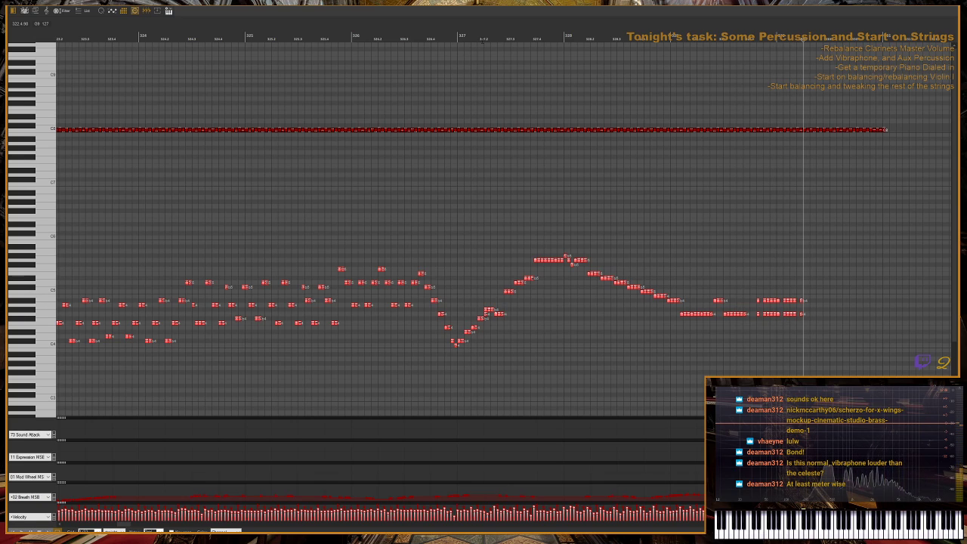
pyautogui.moveTo(892, 218)
pyautogui.mouseDown()
pyautogui.moveTo(832, 335)
pyautogui.moveTo(805, 360)
pyautogui.mouseUp()
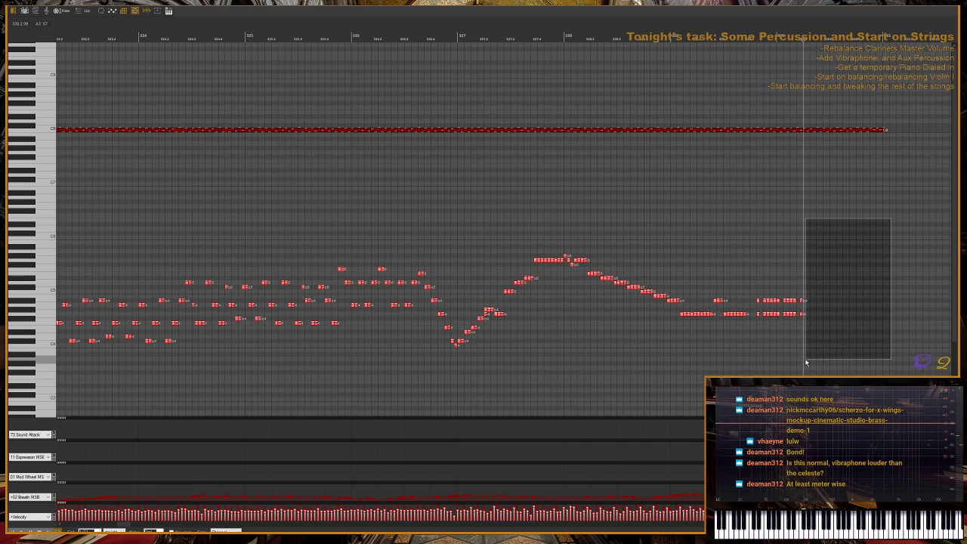
pyautogui.moveTo(798, 282)
pyautogui.mouseDown()
pyautogui.moveTo(816, 329)
pyautogui.moveTo(795, 314)
pyautogui.mouseUp()
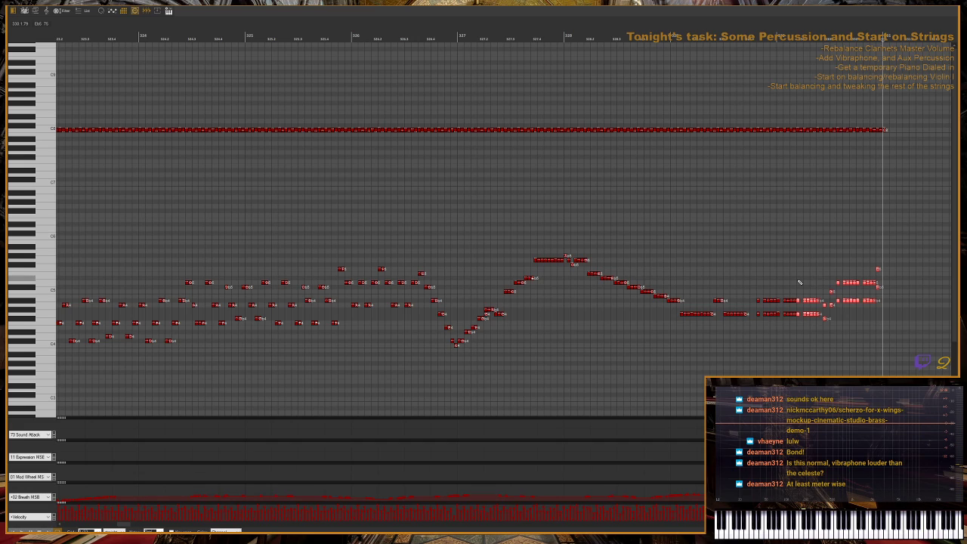
# - Play the newly recorded passage back from just before bar 323
pyautogui.press('g')
pyautogui.press('g')
pyautogui.press('g')
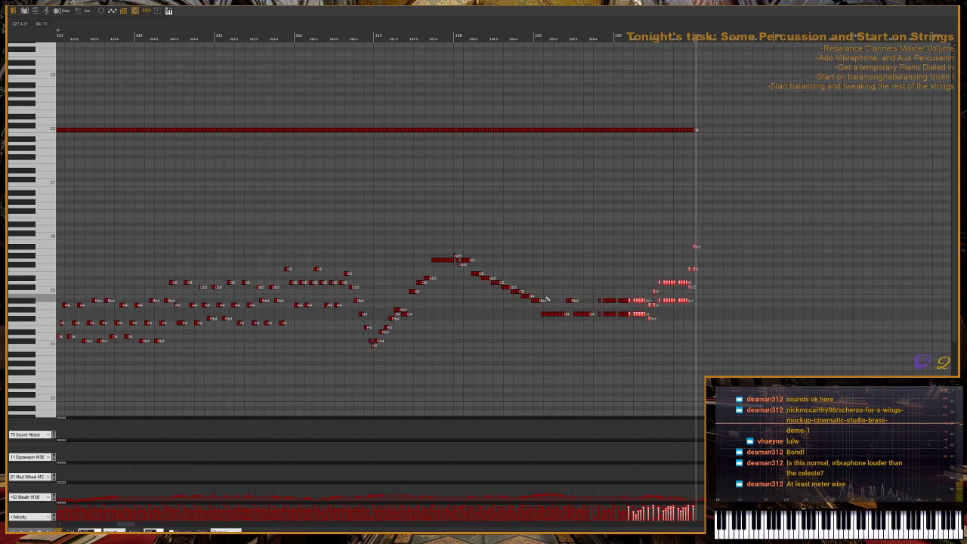
pyautogui.click(115, 38)
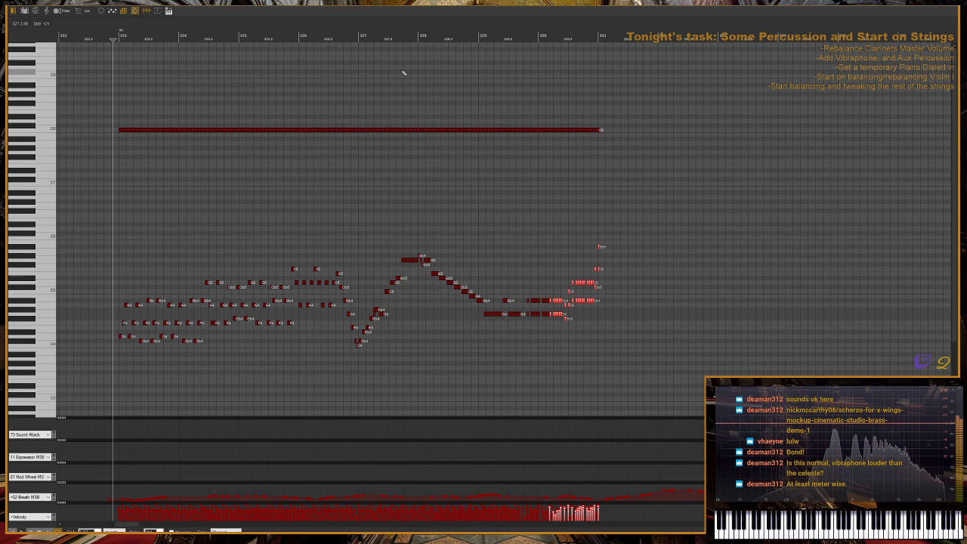
pyautogui.hscroll(-6, 395, 113)
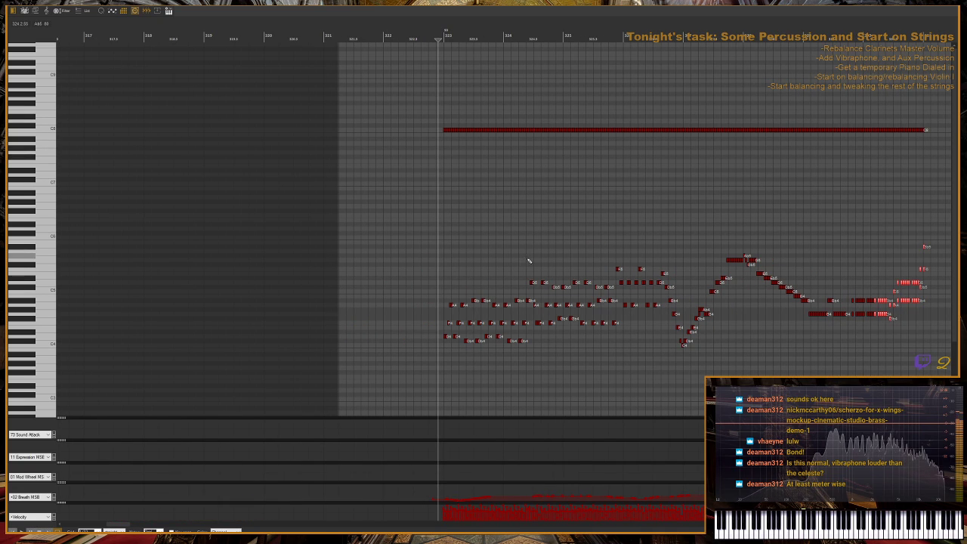
pyautogui.scroll(-2, 529, 260)
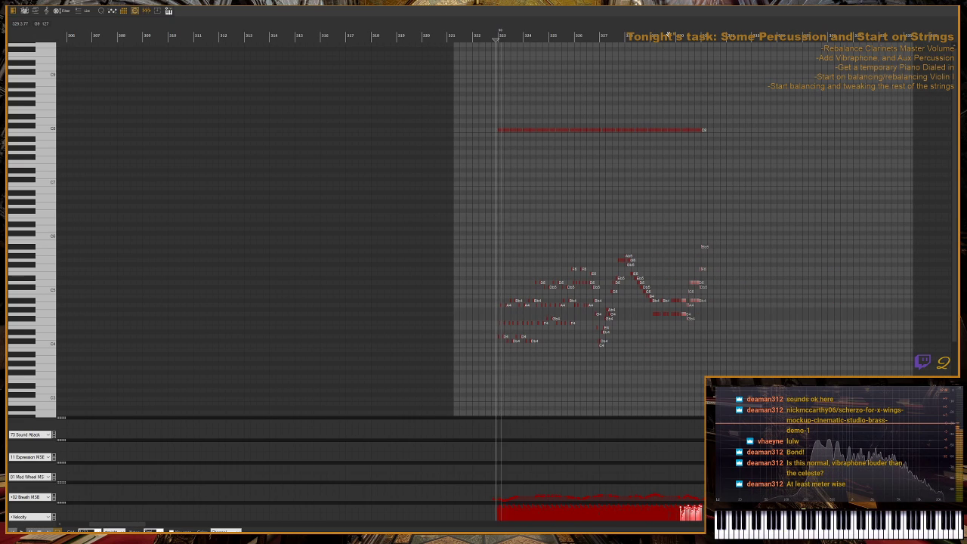
pyautogui.click(490, 38)
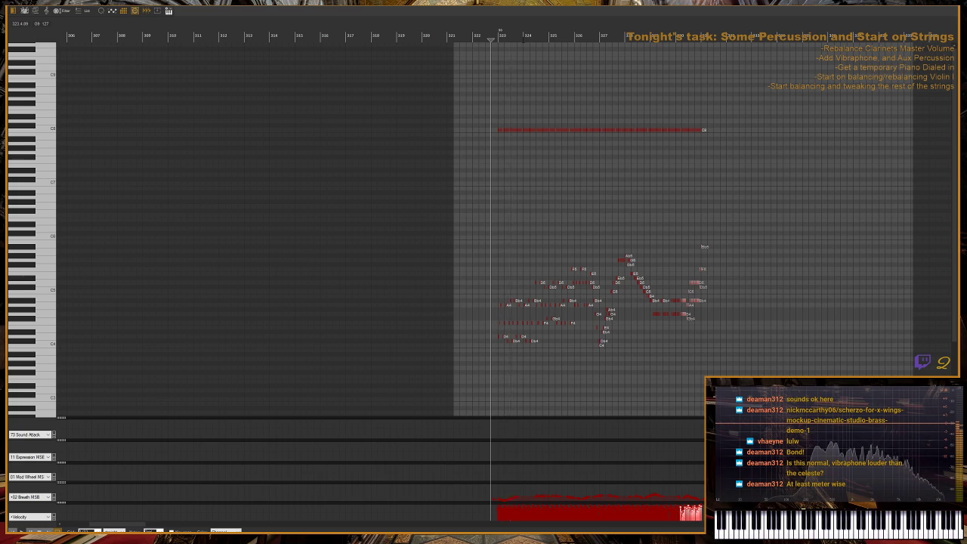
pyautogui.press('space')
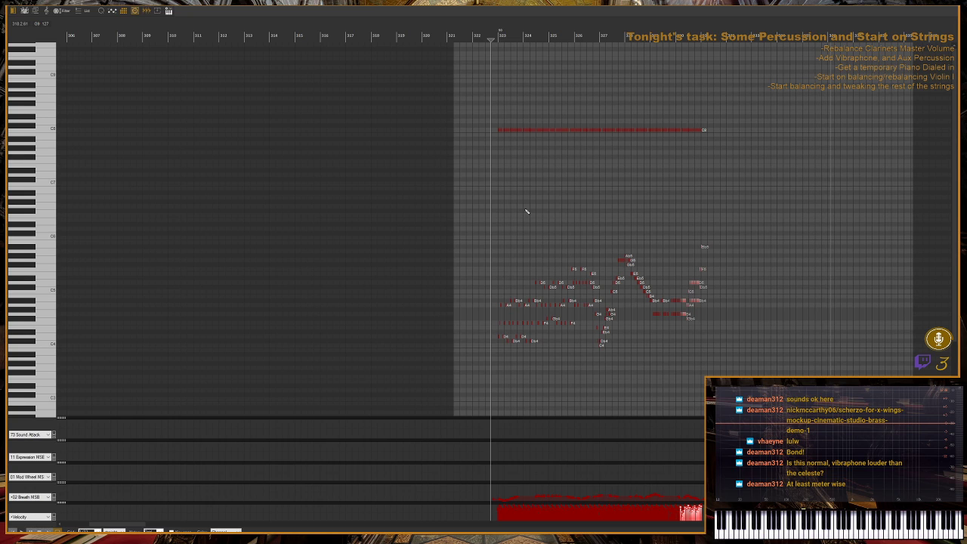
# - Replay the passage from just before bar 323 and again from just before bar 326
pyautogui.scroll(-3, 529, 208)
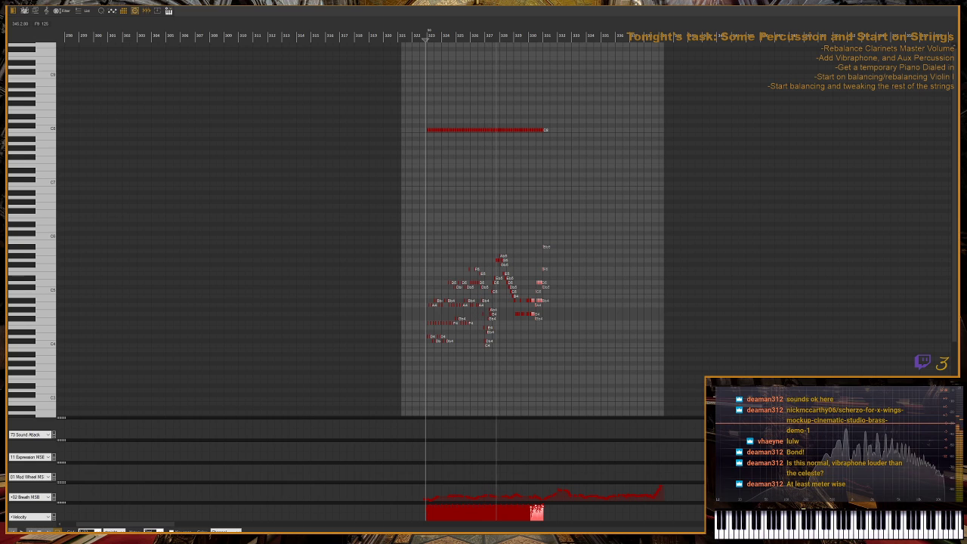
pyautogui.press('h')
pyautogui.press('h')
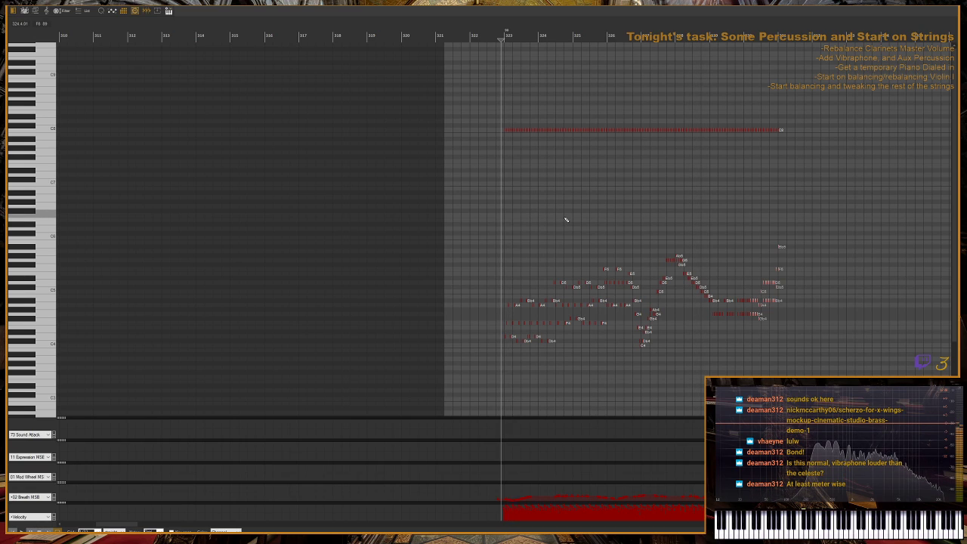
pyautogui.press('space')
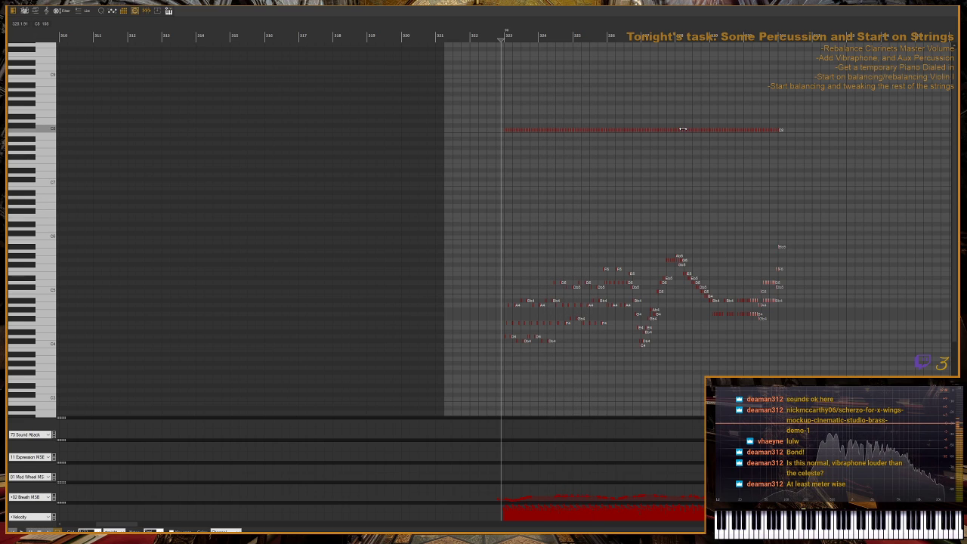
pyautogui.press('h')
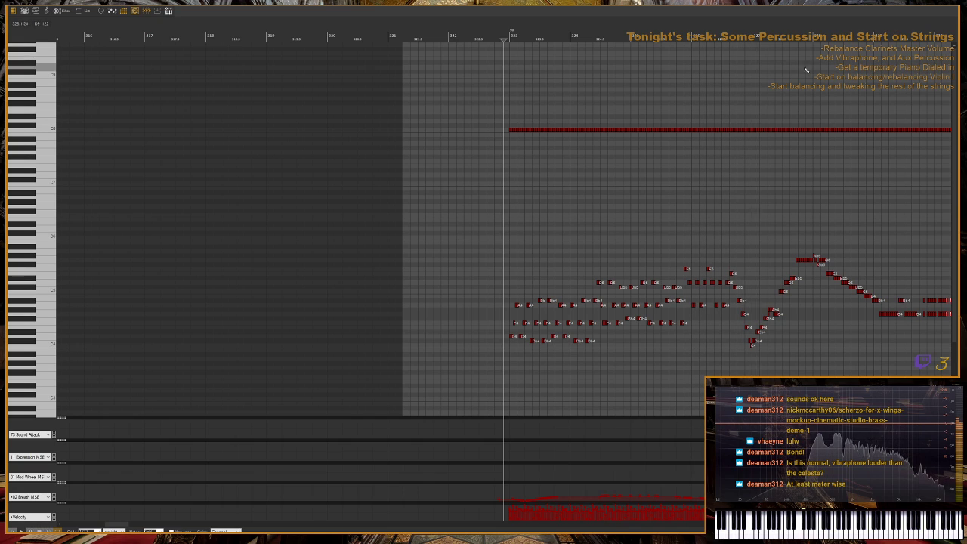
pyautogui.click(684, 35)
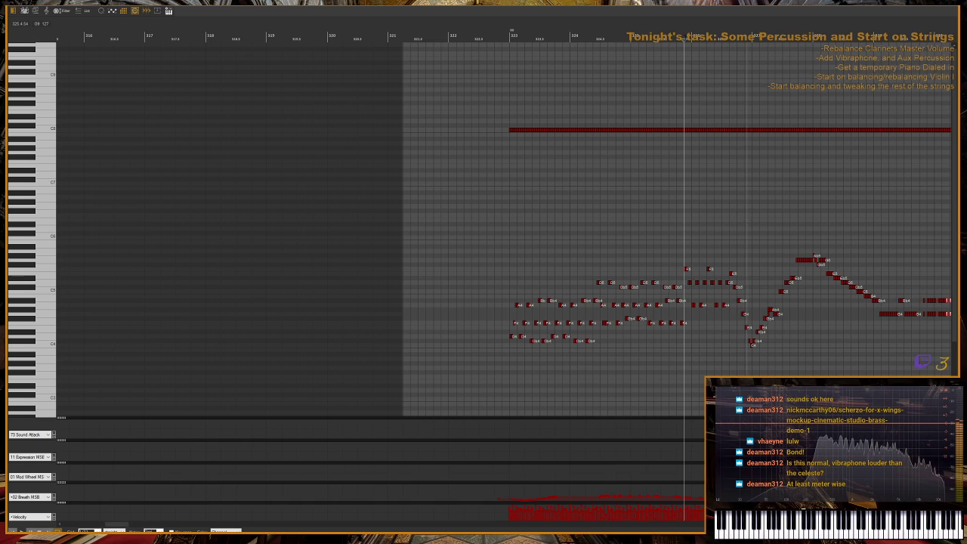
# - Delete all recorded melodic notes between bars 323 and 331, leaving the C8 keyswitch row
pyautogui.scroll(-3, 686, 216)
pyautogui.click(672, 35)
pyautogui.moveTo(401, 185); pyautogui.dragTo(661, 345)
pyautogui.scroll(-1, 529, 302)
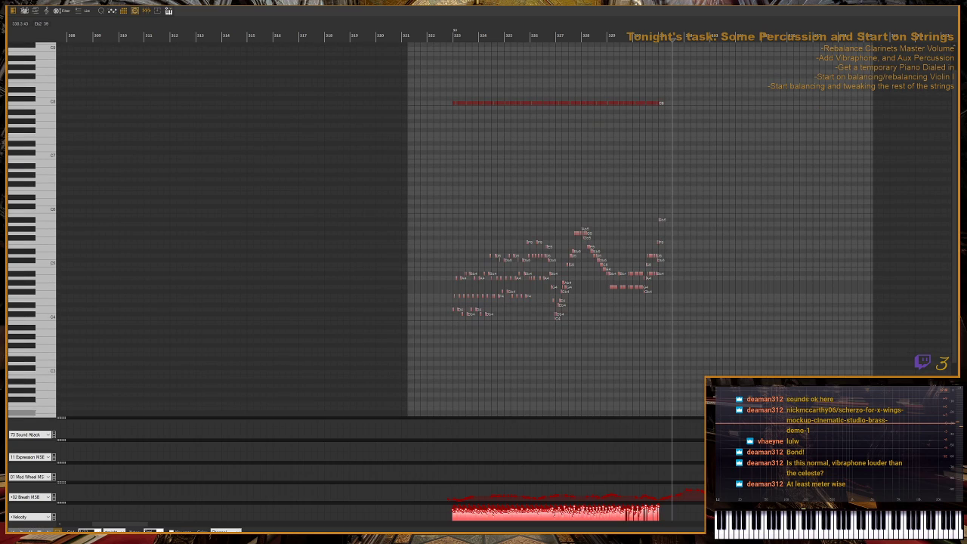
pyautogui.press('Delete')
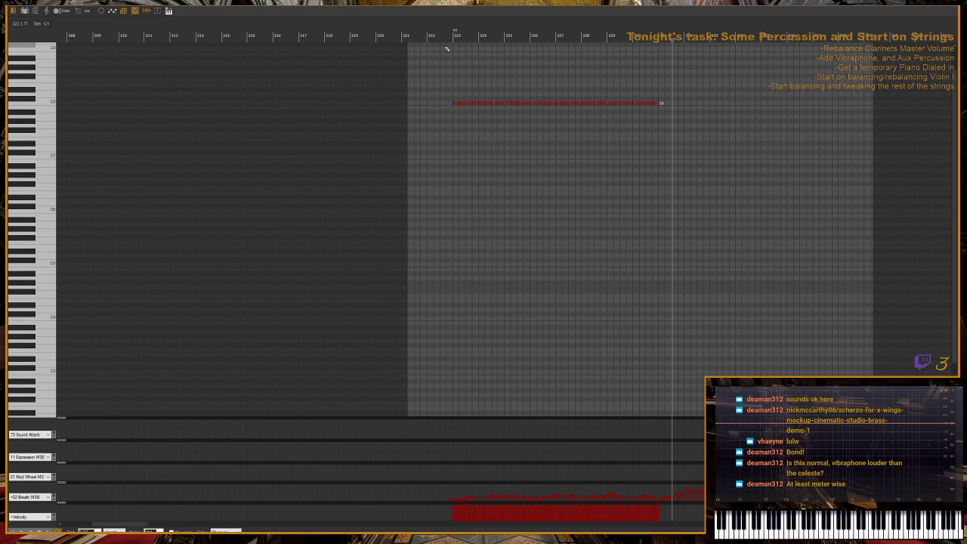
# - Record a rhythmic figure in a low and a high octave under the keyswitches from bar 323 to about bar 331
pyautogui.click(454, 43)
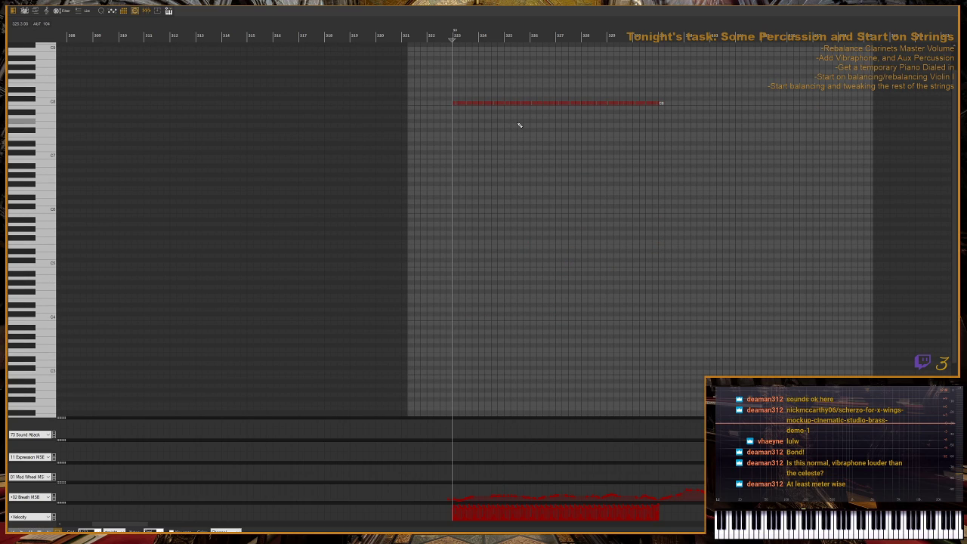
pyautogui.press('space')
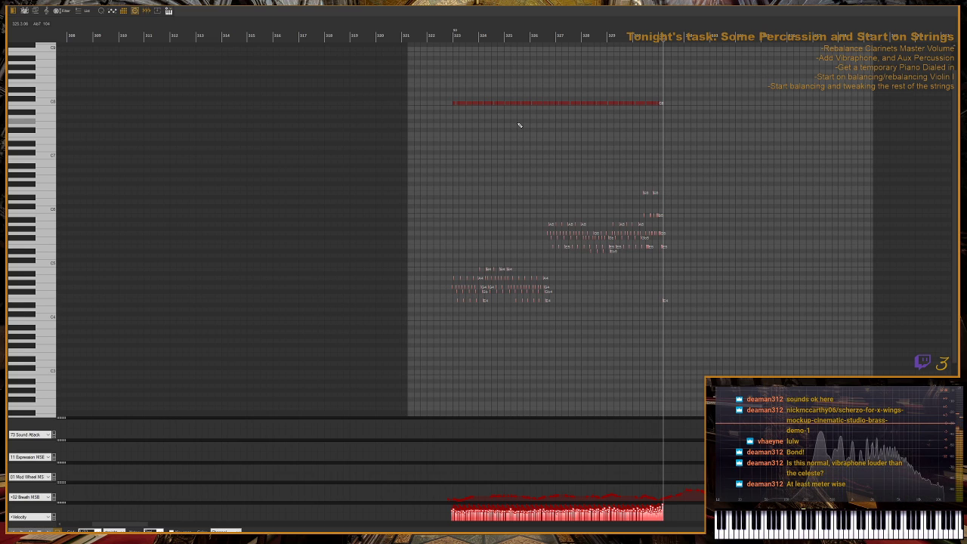
pyautogui.press('h')
pyautogui.press('g')
pyautogui.press('g')
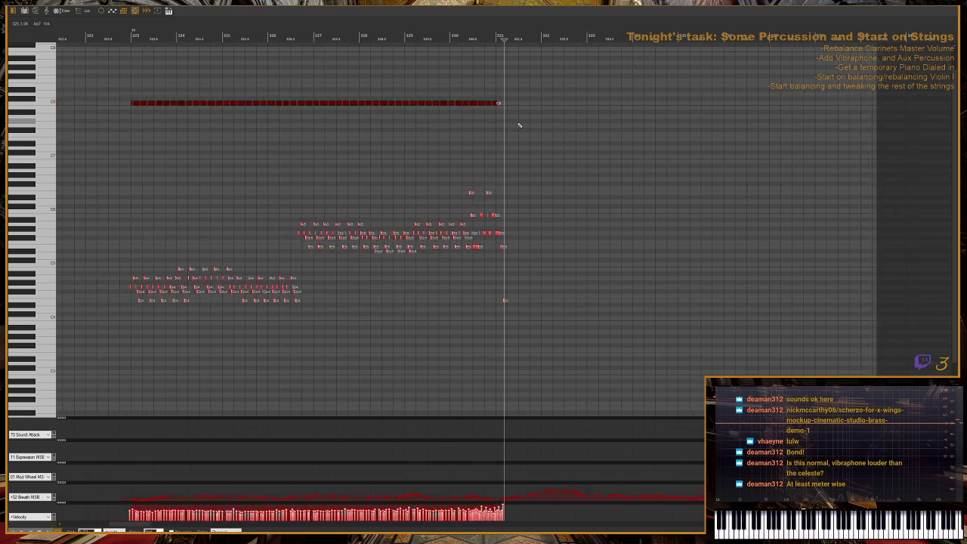
# - Play the two-octave figure passage back from just before bar 323
pyautogui.click(289, 102)
pyautogui.press('space')
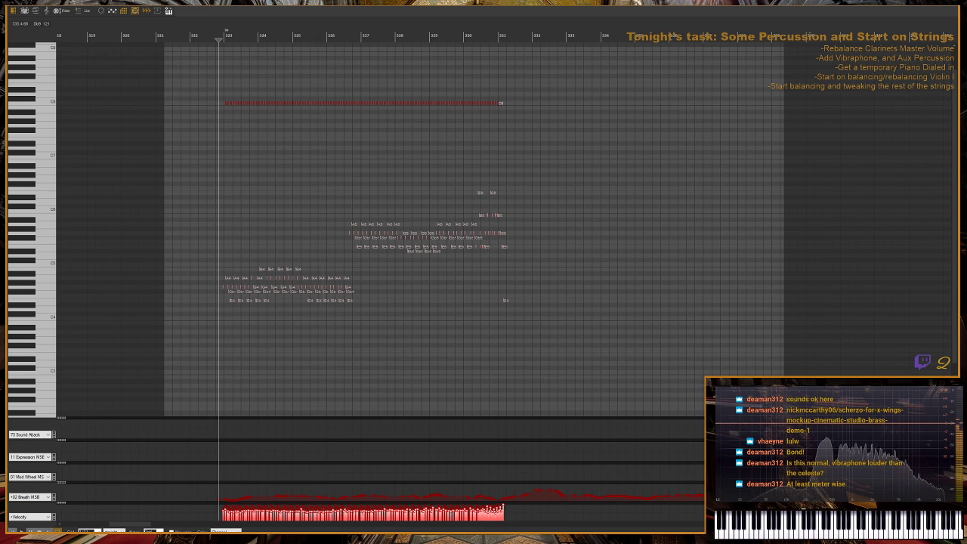
pyautogui.scroll(2, 764, 27)
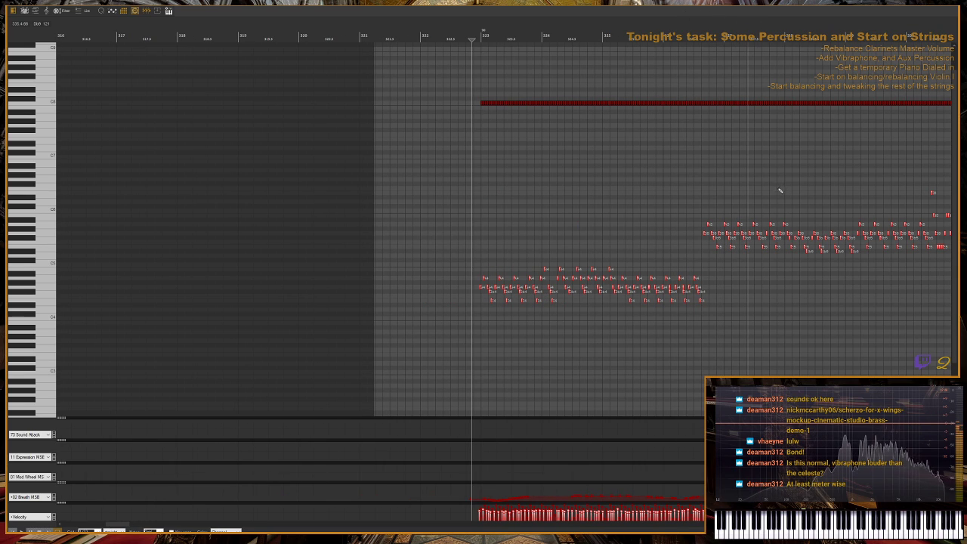
pyautogui.scroll(-2, 781, 189)
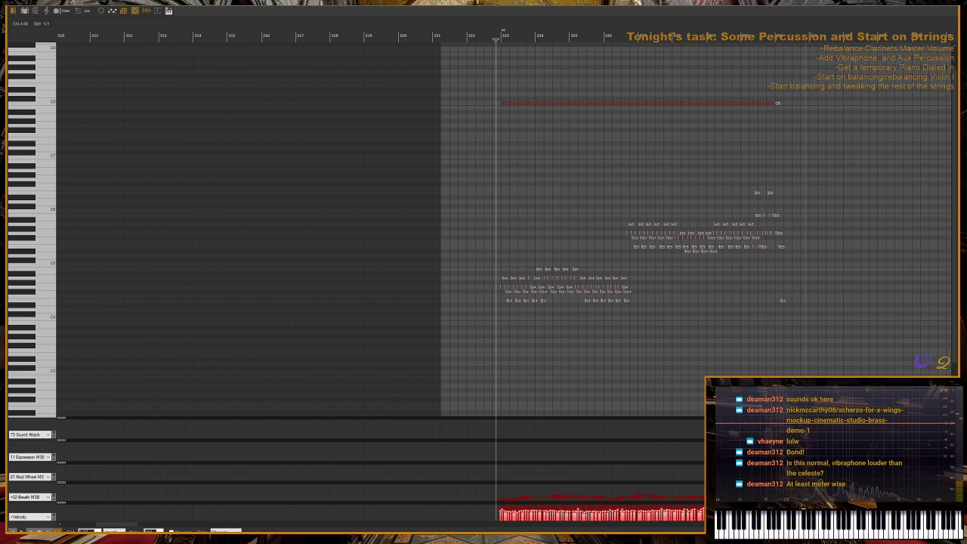
pyautogui.scroll(-3, 539, 346)
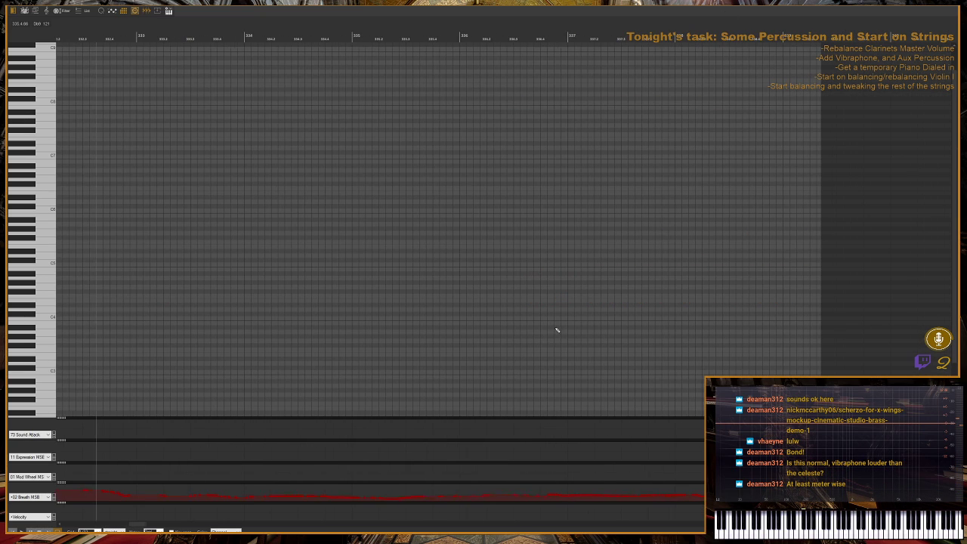
pyautogui.scroll(3, 453, 144)
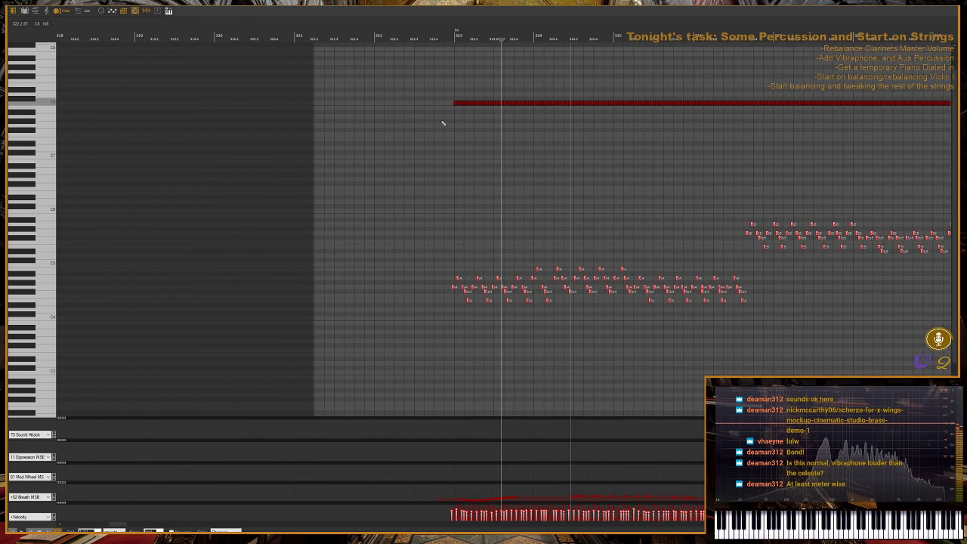
pyautogui.click(448, 28)
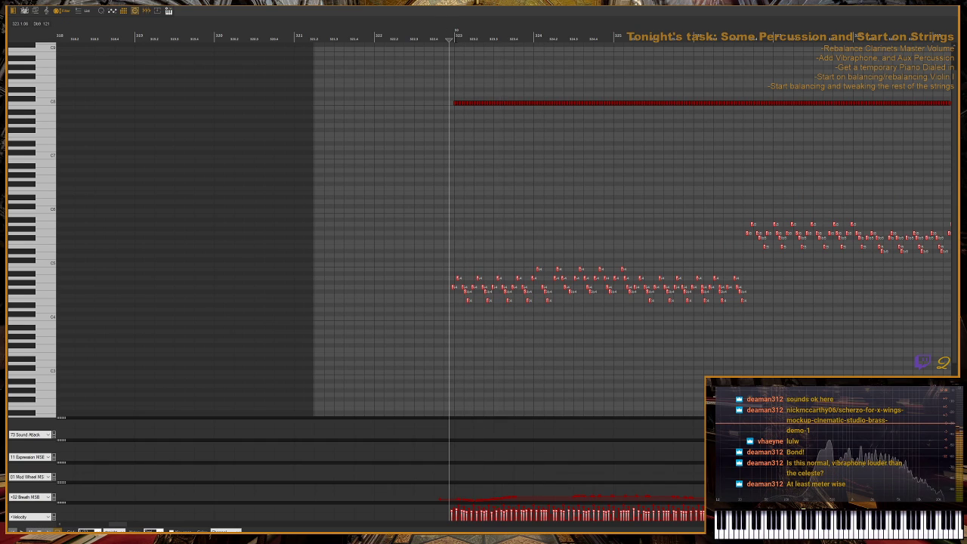
# - Remove the repetitions from the recorded passage, keeping only the opening figure in each octave
pyautogui.scroll(-3, 470, 169)
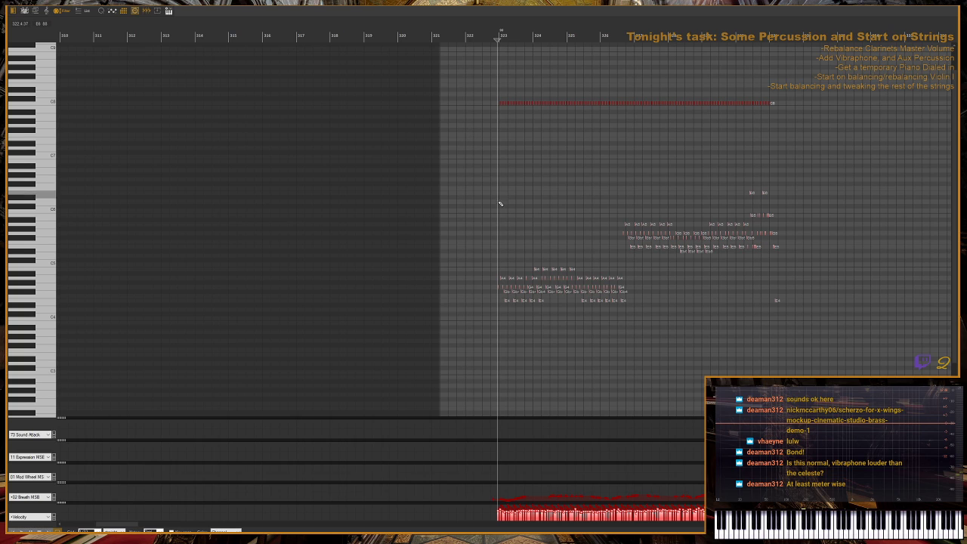
pyautogui.scroll(2, 502, 204)
pyautogui.scroll(3, 603, 277)
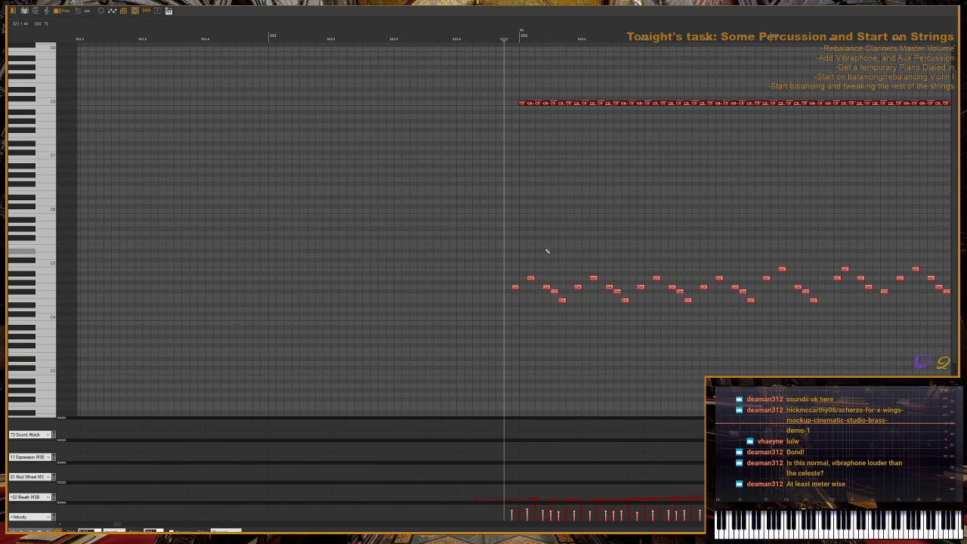
pyautogui.moveTo(501, 240); pyautogui.dragTo(636, 324)
pyautogui.press('g')
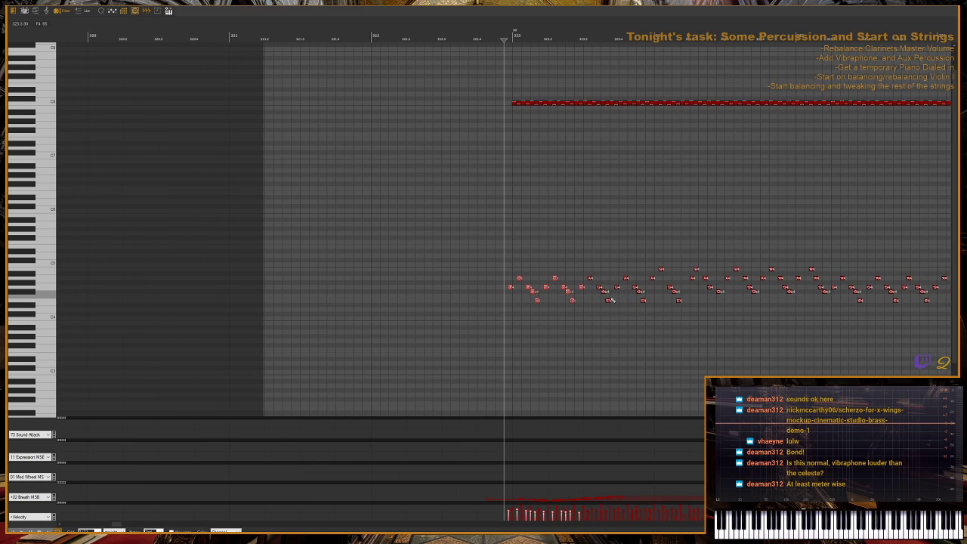
pyautogui.moveTo(584, 261); pyautogui.dragTo(872, 351)
pyautogui.press('g')
pyautogui.press('g')
pyautogui.press('g')
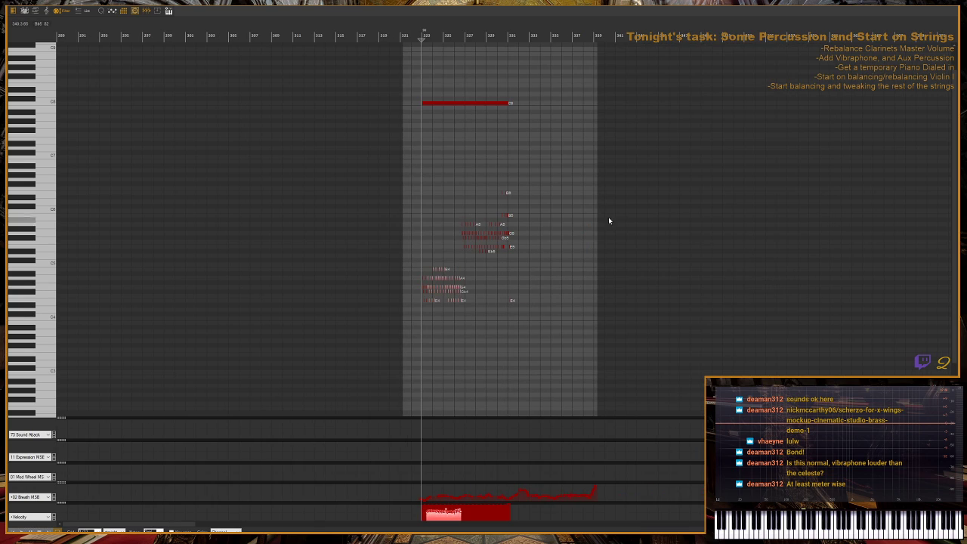
pyautogui.moveTo(470, 157); pyautogui.dragTo(588, 363)
pyautogui.moveTo(453, 195); pyautogui.dragTo(624, 383)
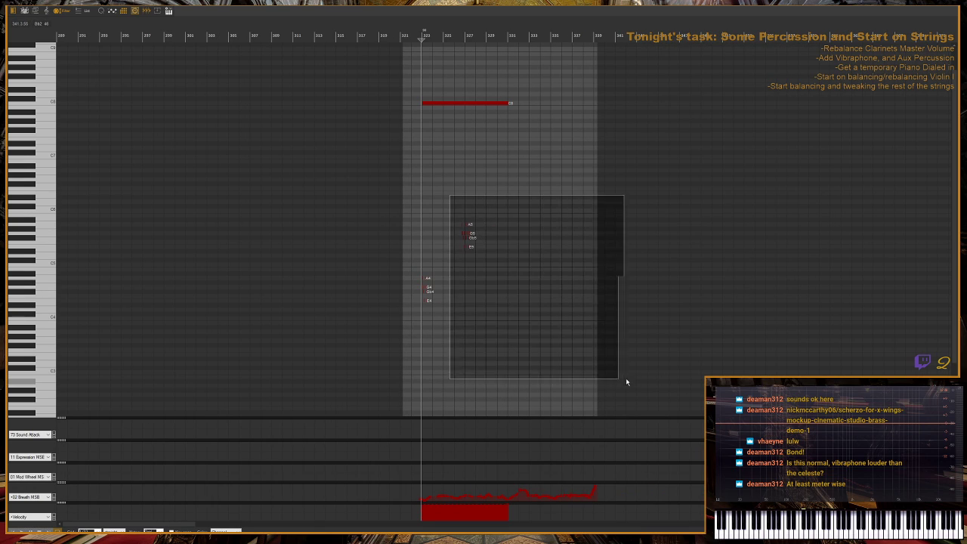
# - Copy the ten-note figure at the start of bar 323 into the second half of the bar
pyautogui.press('h')
pyautogui.press('h')
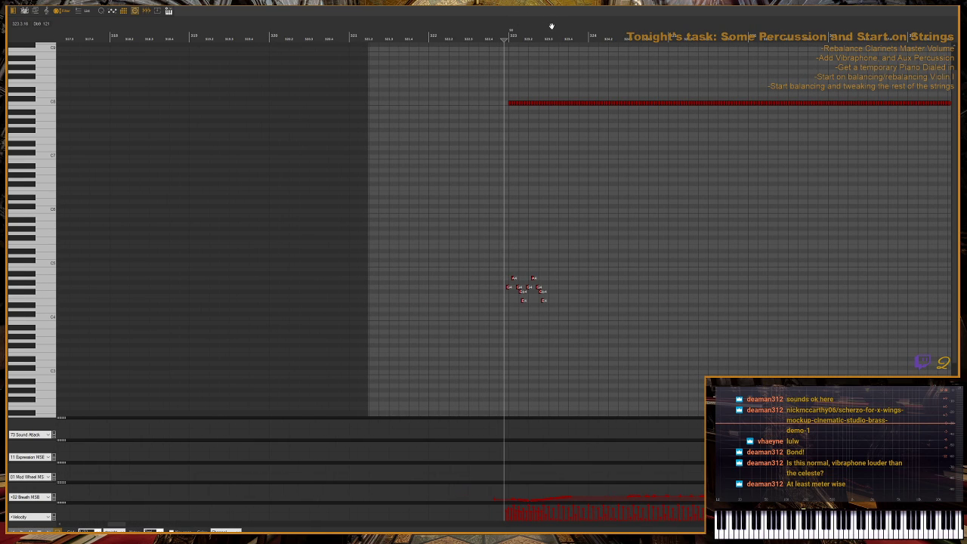
pyautogui.press('h')
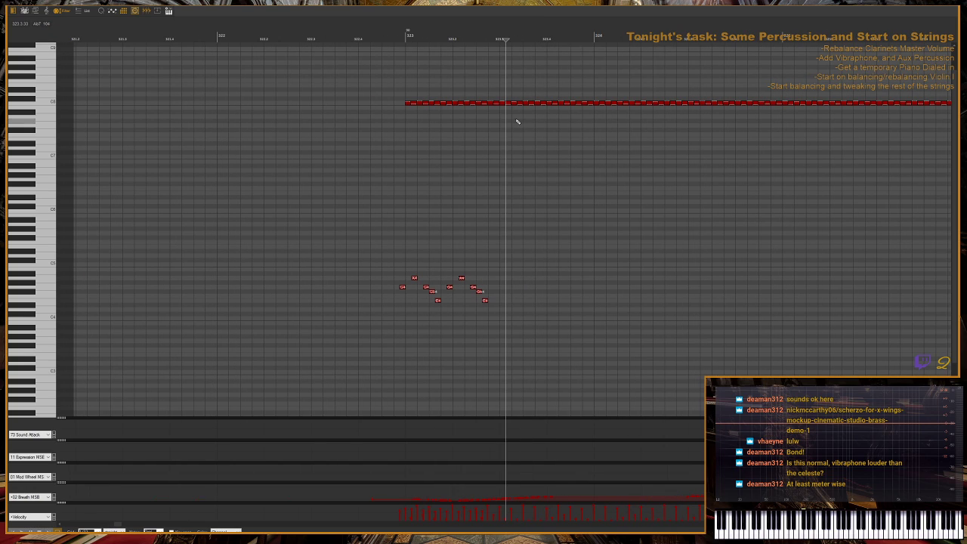
pyautogui.moveTo(389, 208); pyautogui.dragTo(634, 415)
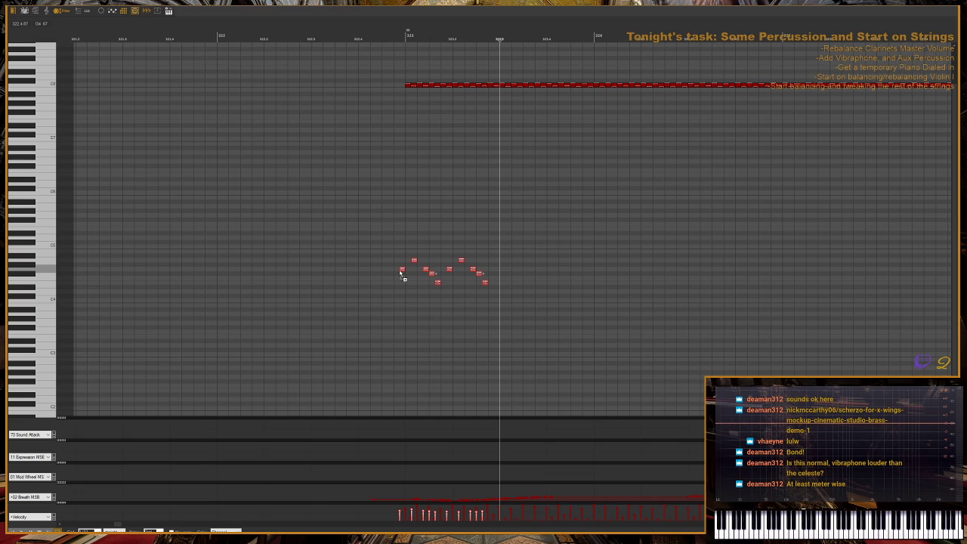
pyautogui.moveTo(403, 271); pyautogui.dragTo(498, 273)
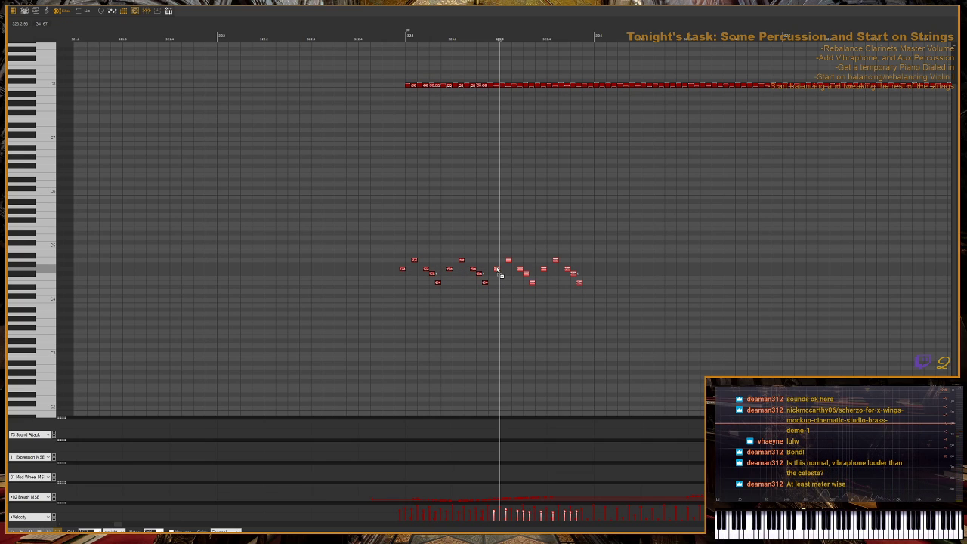
pyautogui.moveTo(496, 269); pyautogui.dragTo(498, 272)
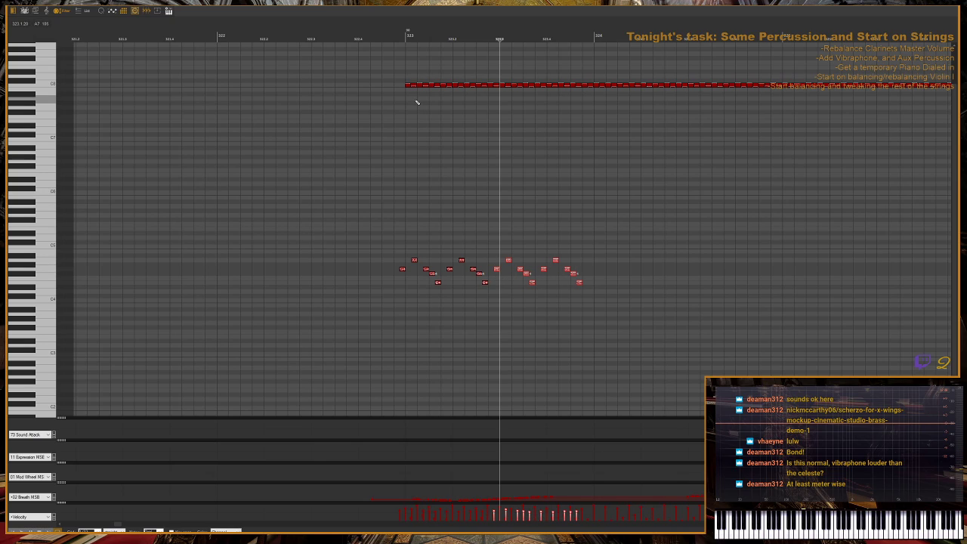
# - Move all the repeated figure's notes slightly later so the first one starts on bar 323, and audition the pattern
pyautogui.click(406, 36)
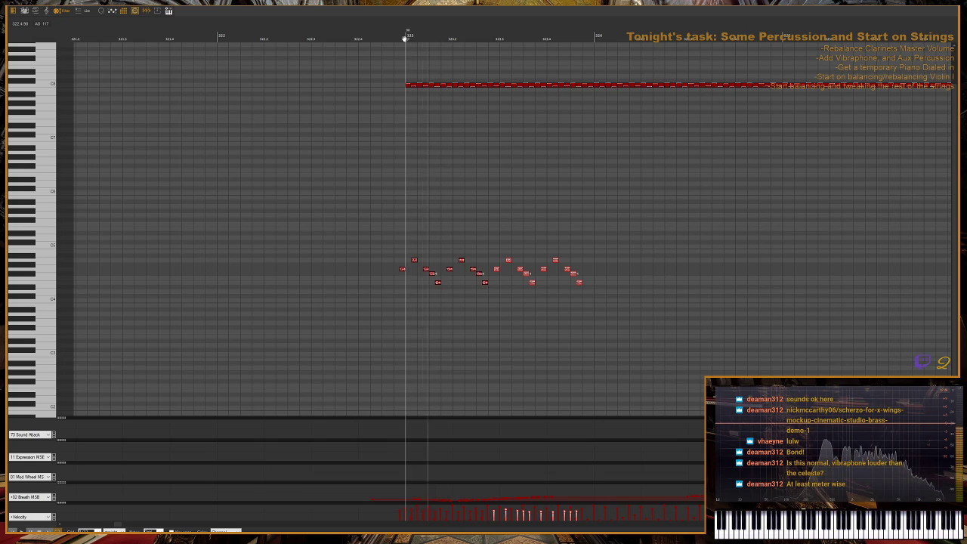
pyautogui.moveTo(364, 192); pyautogui.dragTo(740, 355)
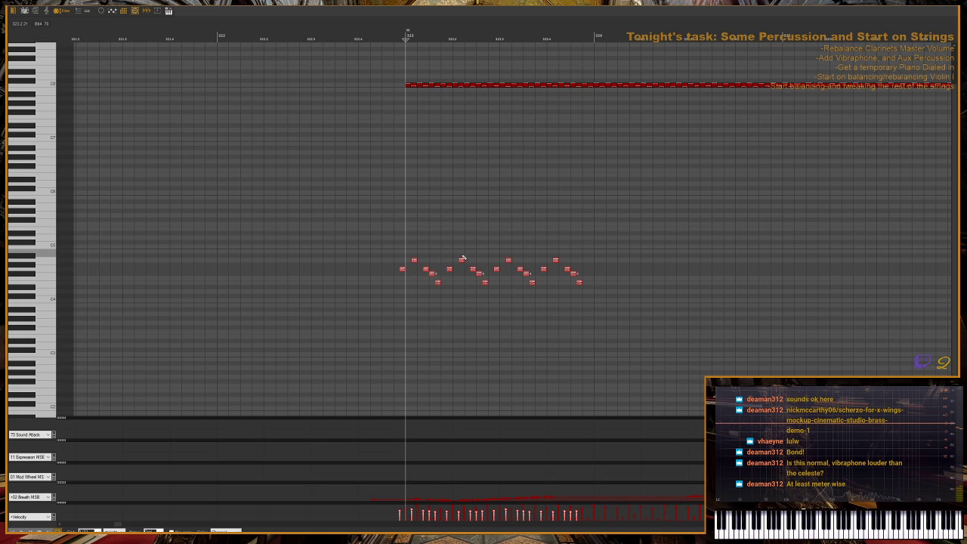
pyautogui.moveTo(401, 269); pyautogui.dragTo(408, 270)
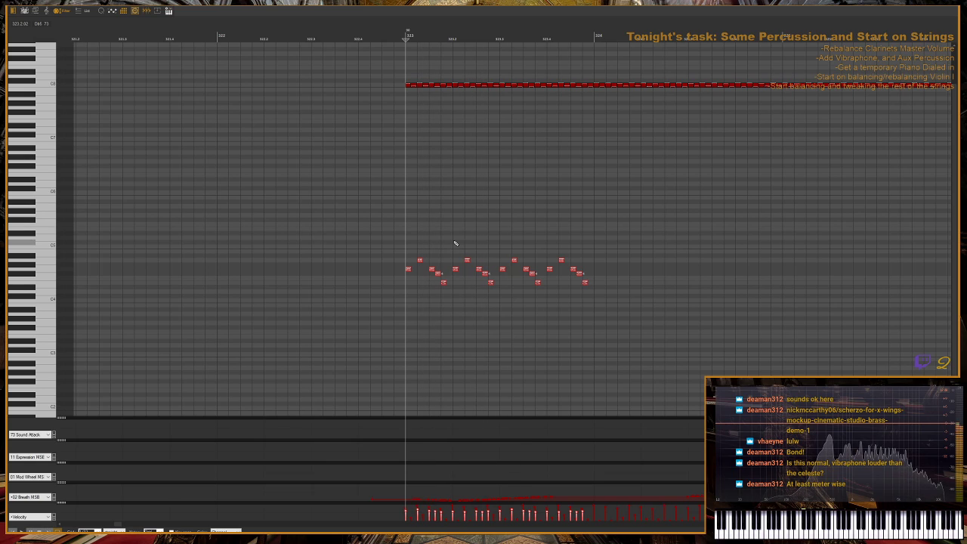
pyautogui.press('space')
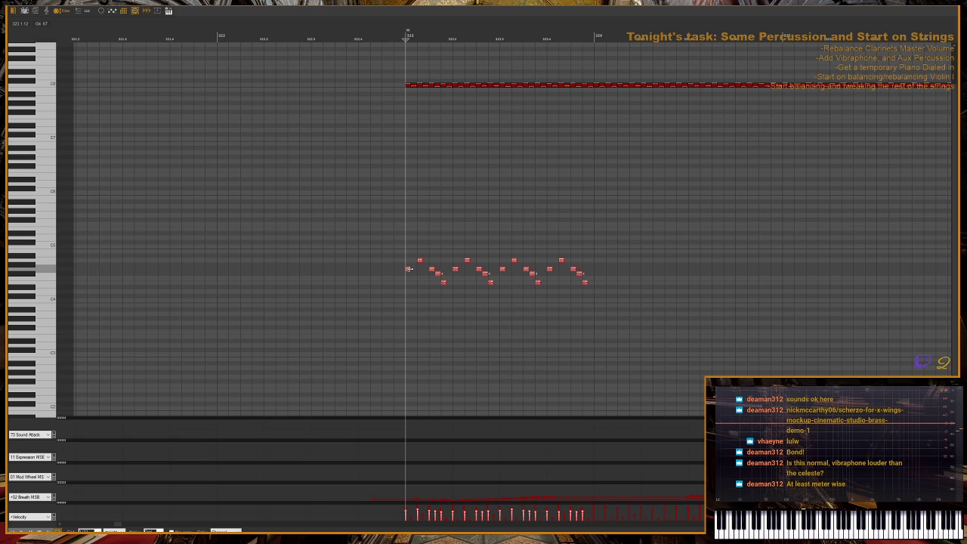
# - Copy the bar 323 pattern onward so it repeats through bars 324 and 325
pyautogui.moveTo(409, 273); pyautogui.dragTo(786, 274)
pyautogui.click(785, 271)
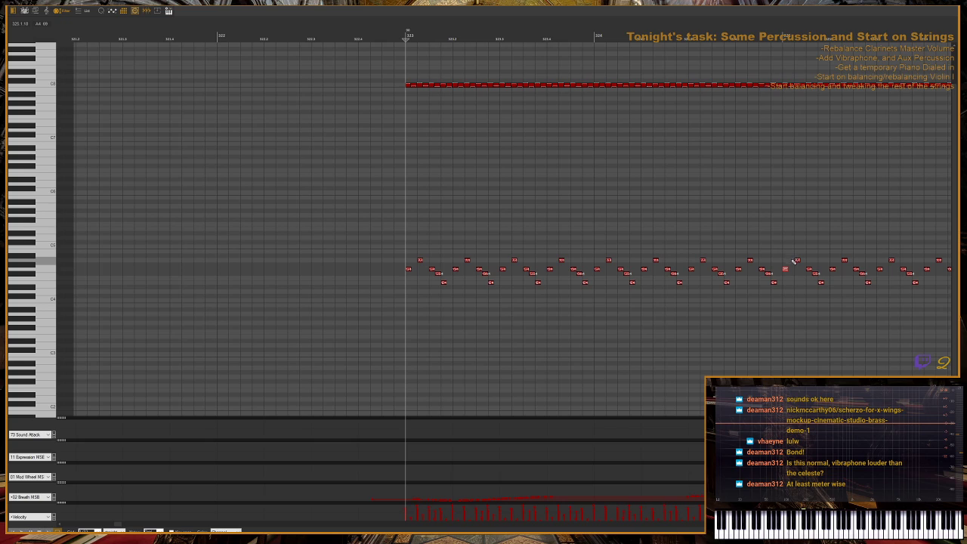
# - Transpose the pattern's notes from beat 4 of bar 324 onward down one semitone
pyautogui.press('g')
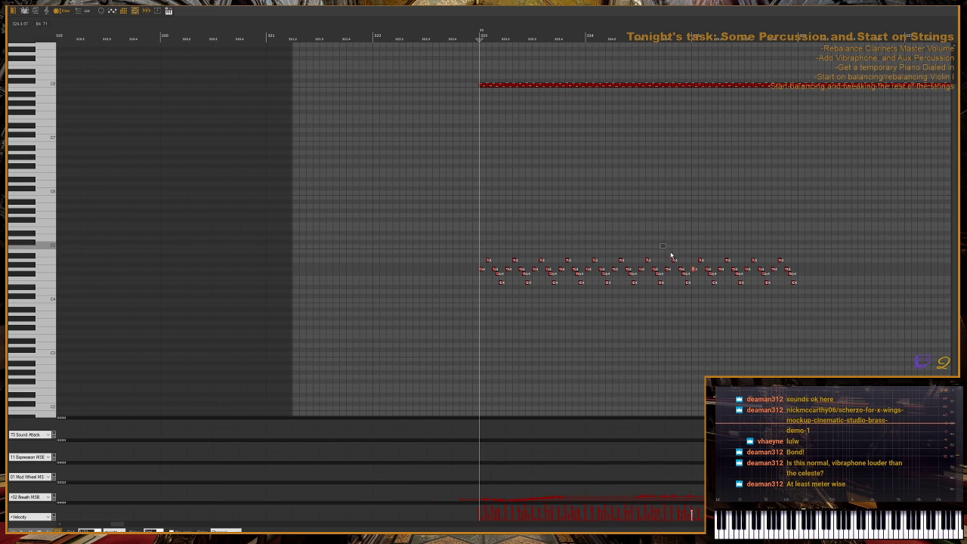
pyautogui.moveTo(669, 255); pyautogui.dragTo(868, 315)
pyautogui.press('Down')
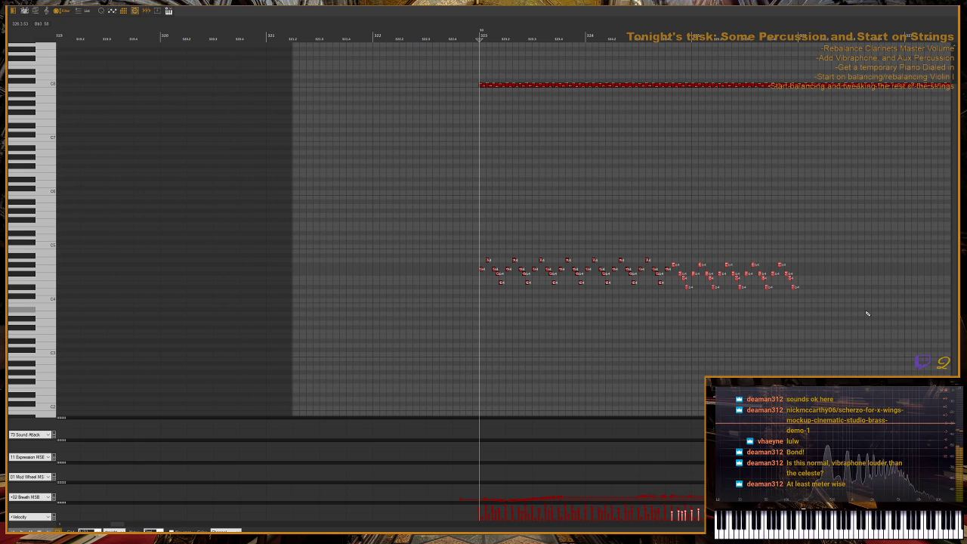
pyautogui.hotkey('ctrl', 'Right')
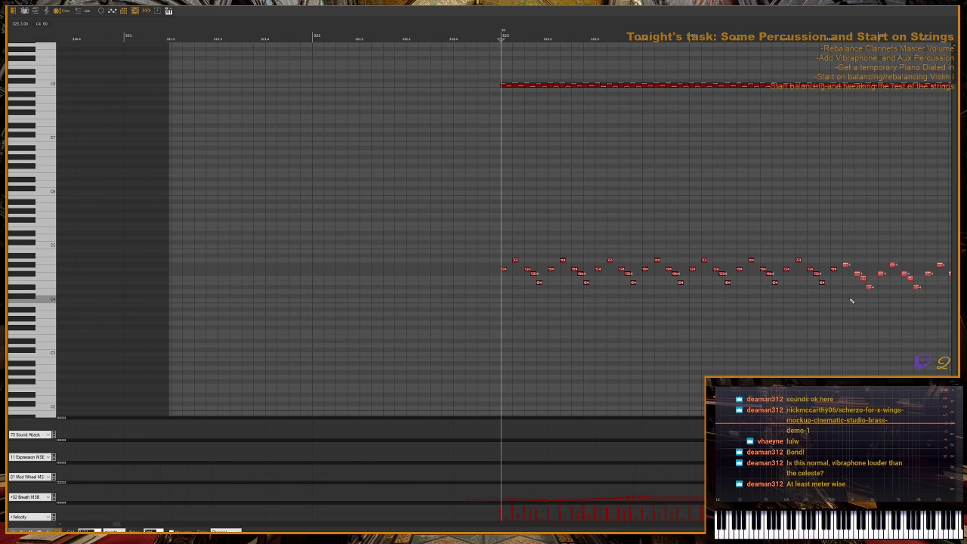
pyautogui.press('g')
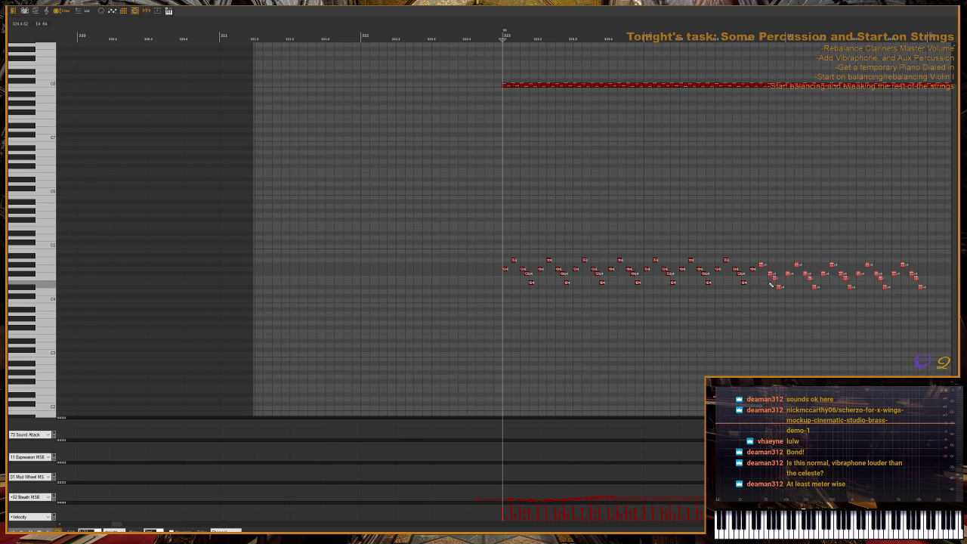
# - Lower the top notes and the second-lowest notes of the transposed figures by another semitone
pyautogui.moveTo(811, 293); pyautogui.dragTo(881, 270)
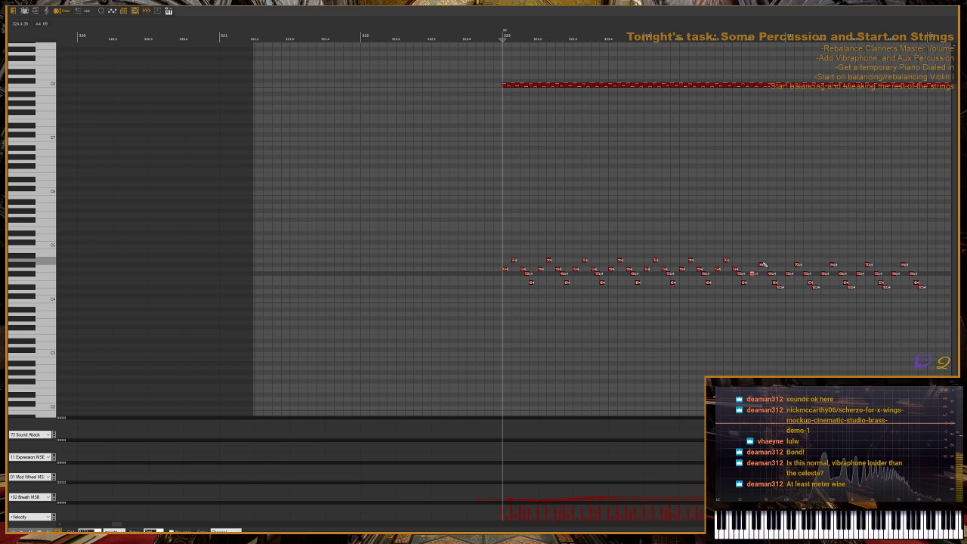
pyautogui.moveTo(756, 263); pyautogui.dragTo(923, 269)
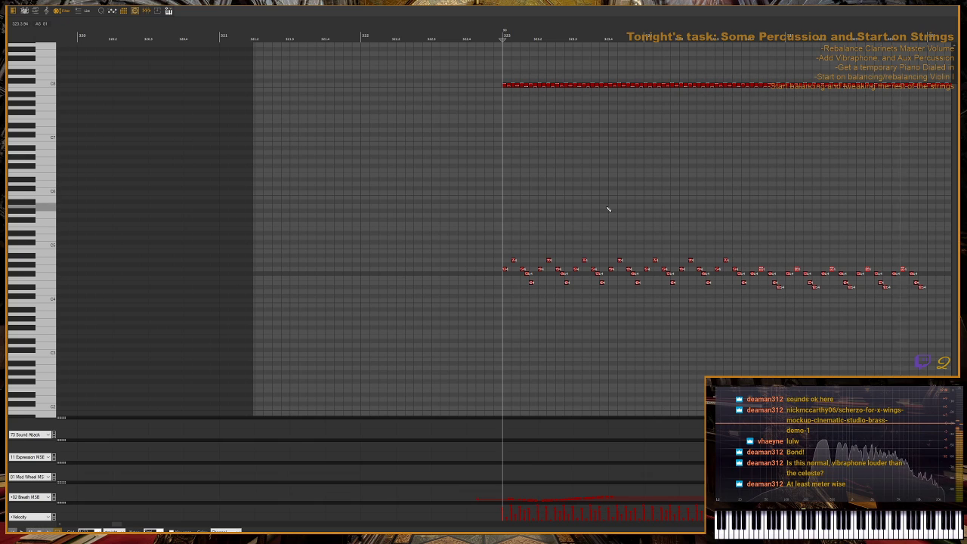
pyautogui.press('g')
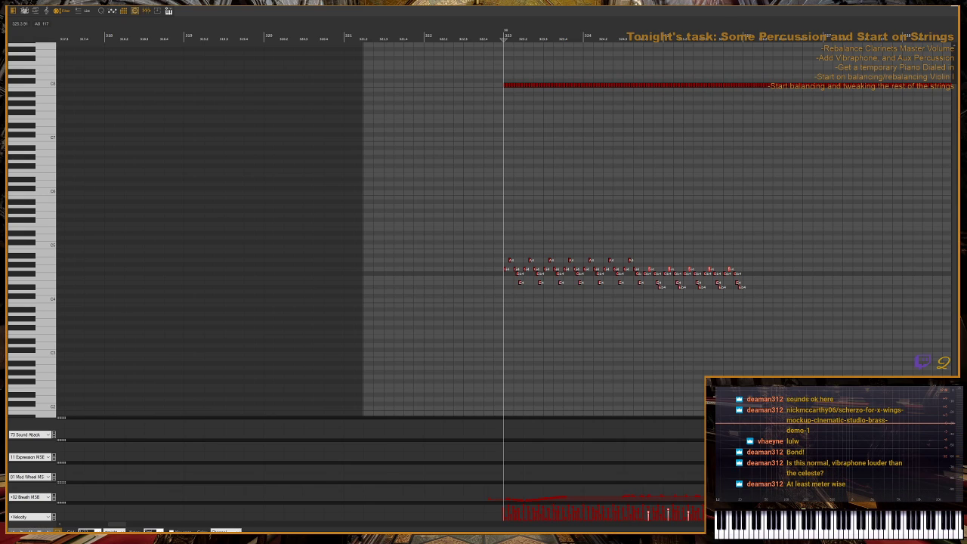
# - Close the Violin I note editor and arm the Oboe 1 track for recording
pyautogui.hotkey('shift', 'd')
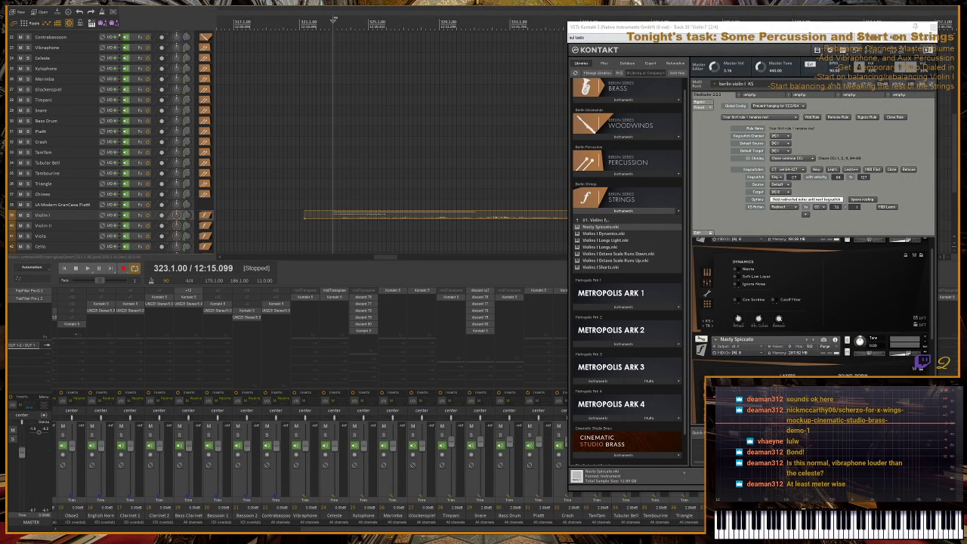
pyautogui.scroll(10, 106, 57)
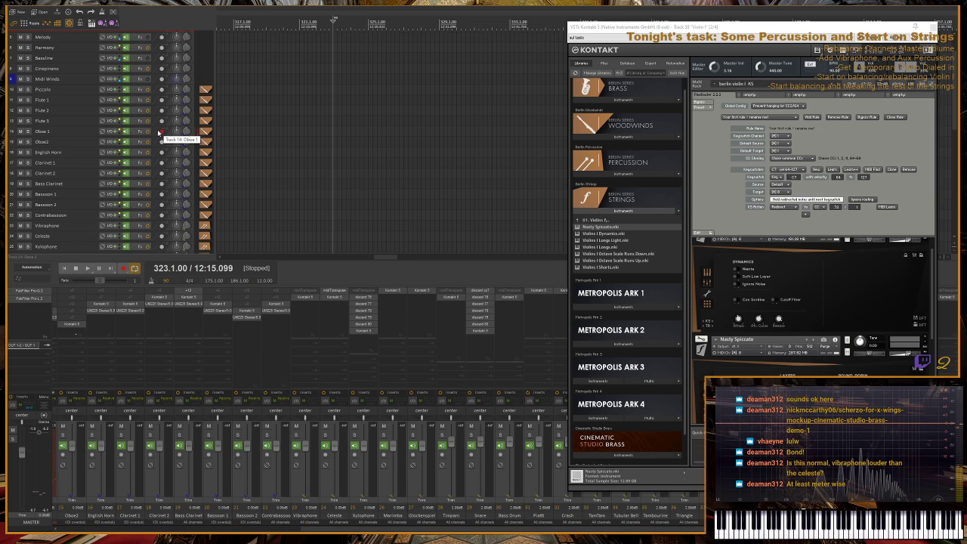
# - Try recording several Oboe 1 takes from bar 323, discarding each one
pyautogui.hotkey('ctrl', 'r')
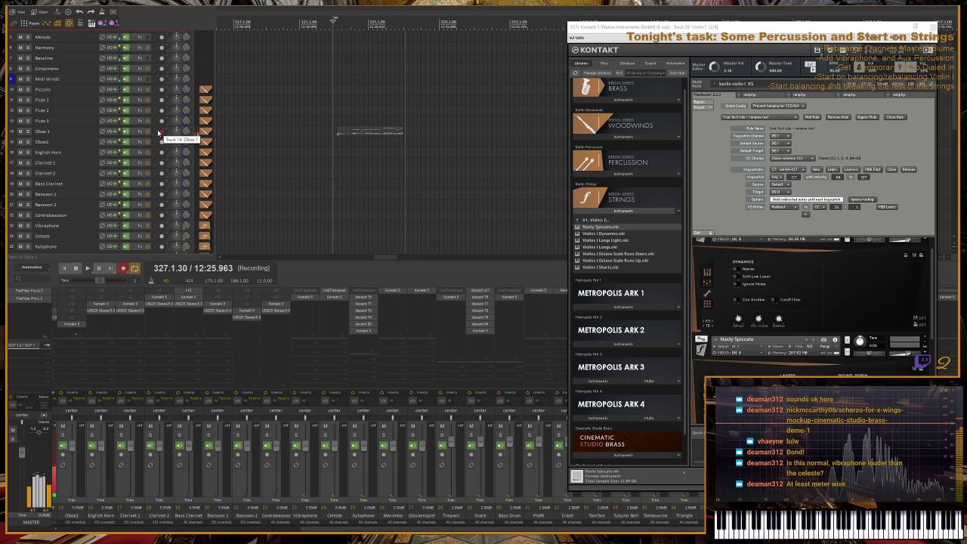
pyautogui.press('space')
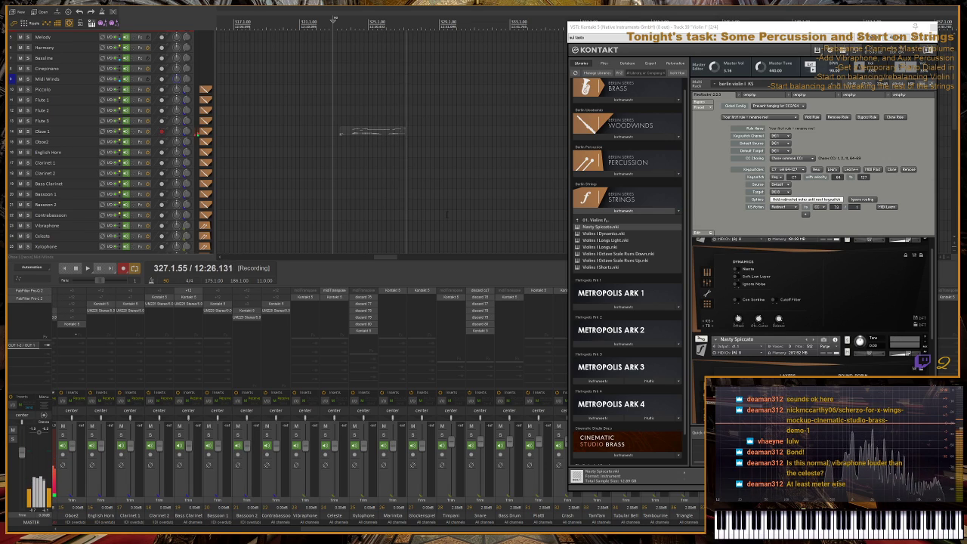
pyautogui.press('space')
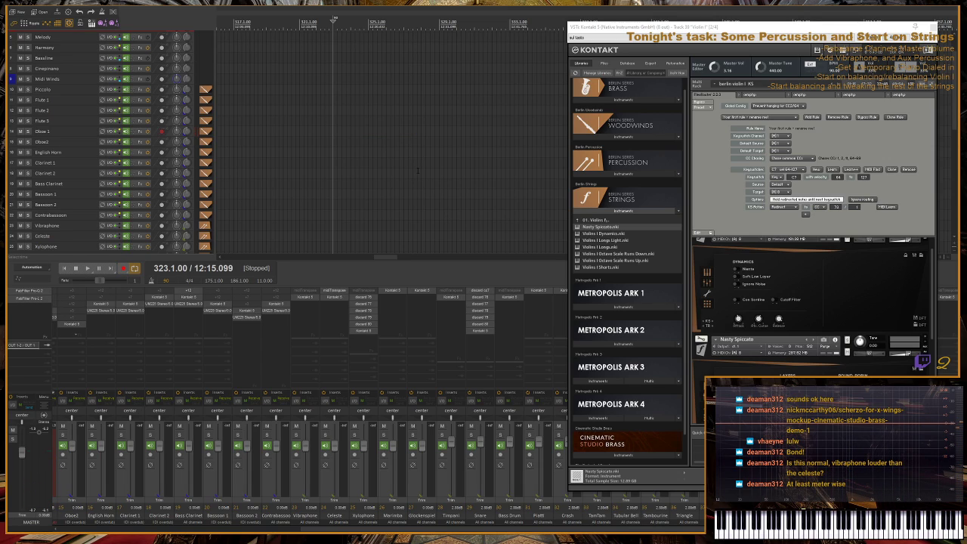
pyautogui.hotkey('ctrl', 'r')
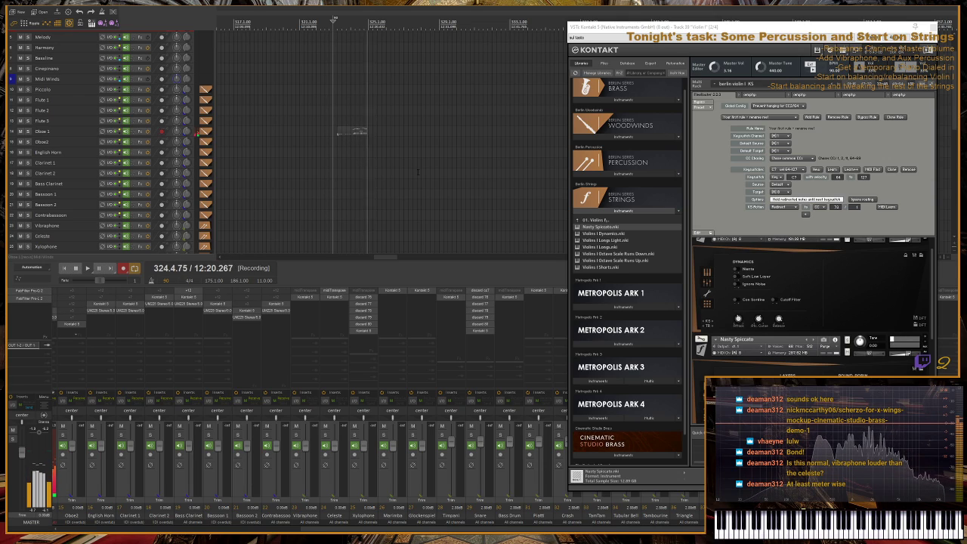
pyautogui.press('r')
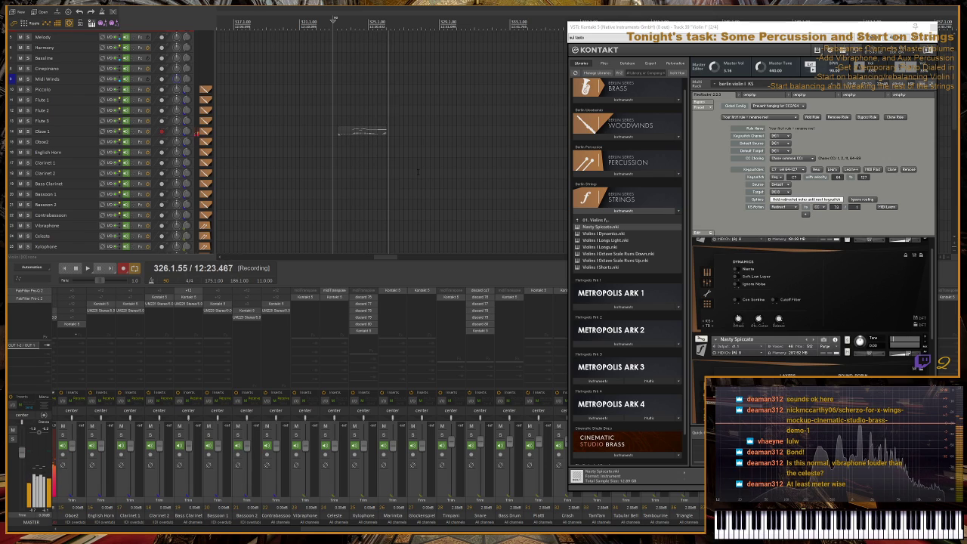
pyautogui.press('space')
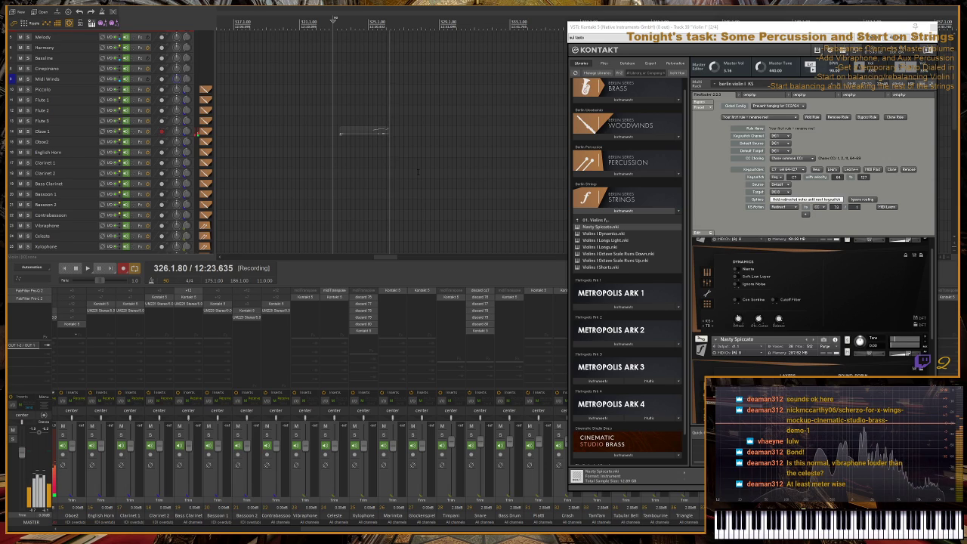
pyautogui.press('space')
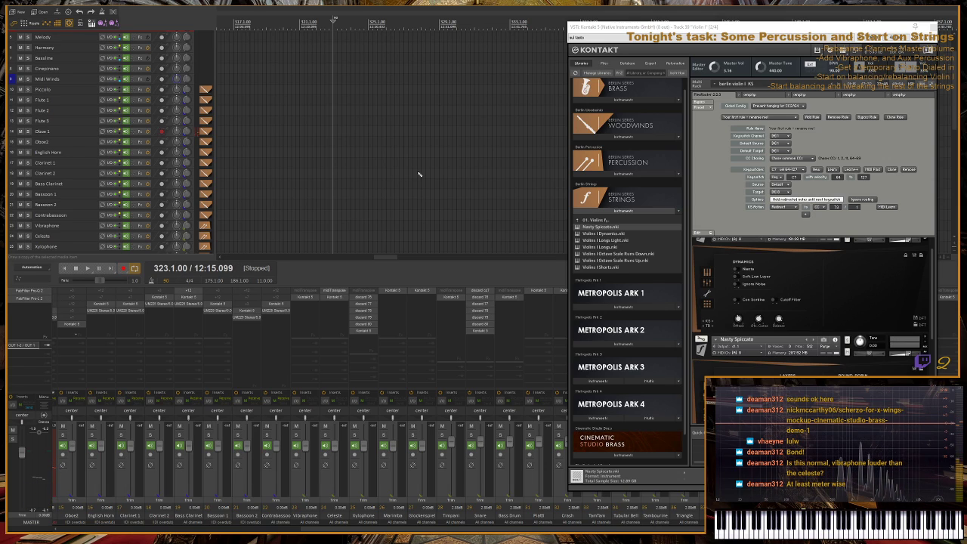
# - Record a new Oboe 1 take from bar 323 and arm Bassoon 1 for recording
pyautogui.hotkey('ctrl', 'r')
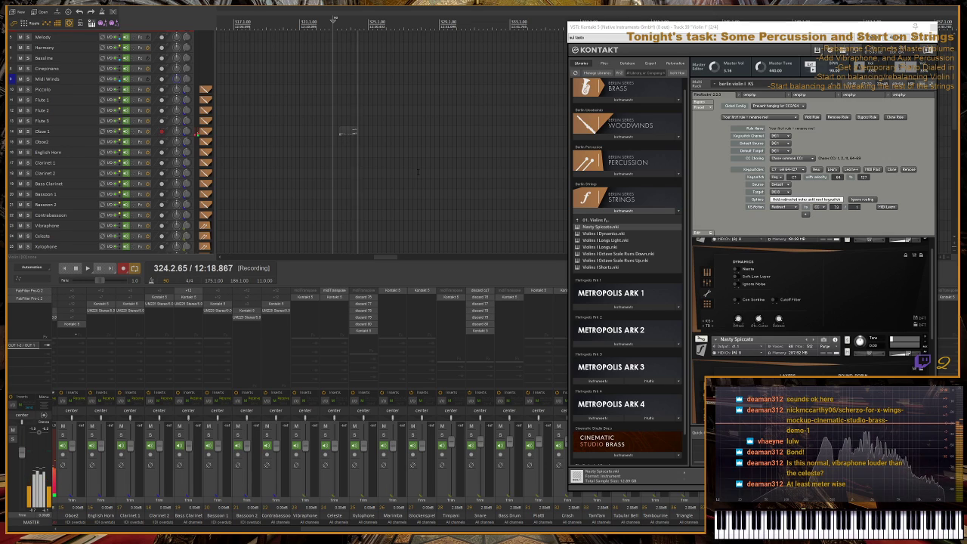
pyautogui.press('space')
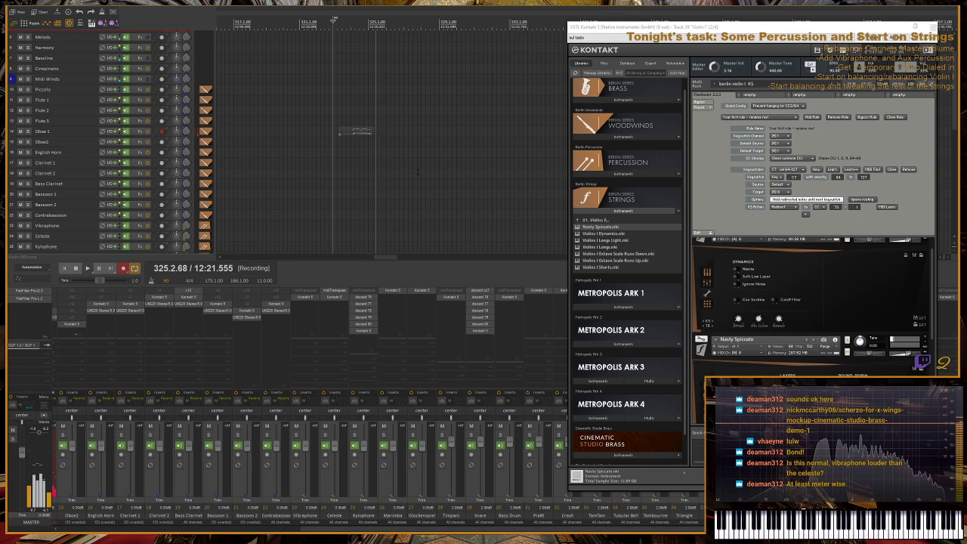
pyautogui.press('space')
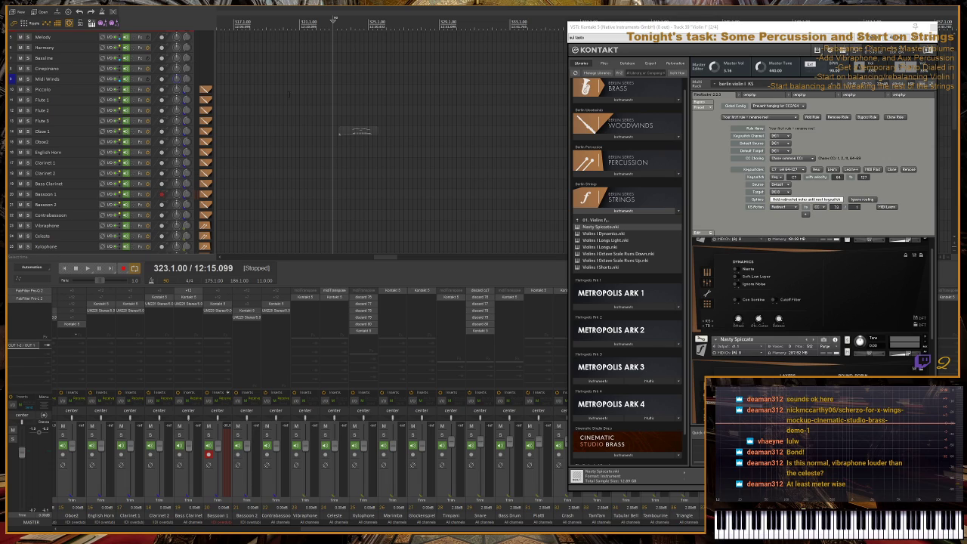
# - Try recording a Bassoon 1 take from bar 323 and delete the recorded item
pyautogui.press('r')
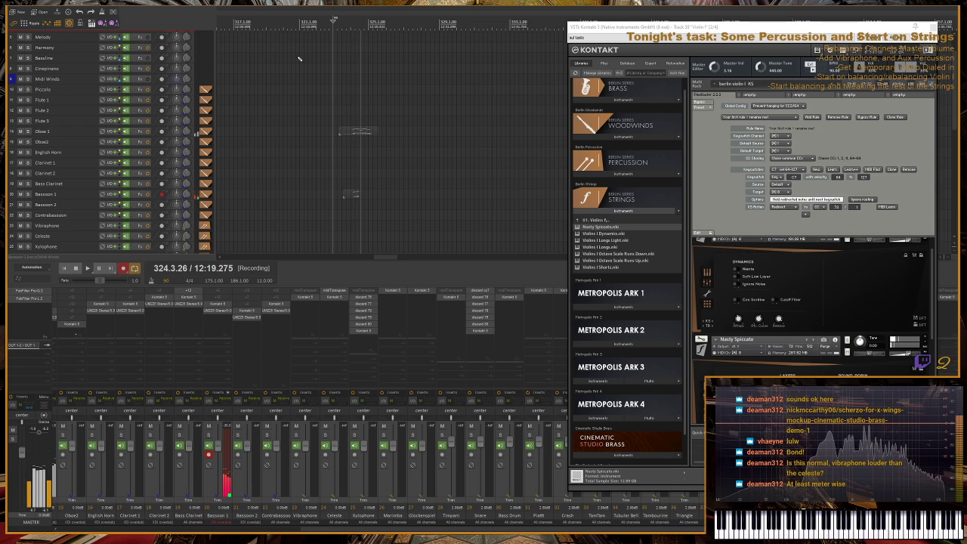
pyautogui.press('space')
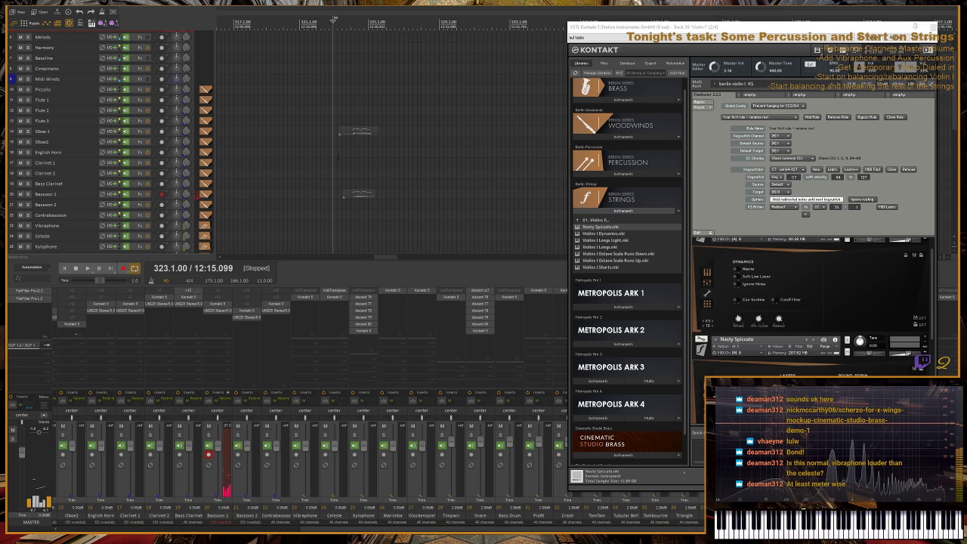
pyautogui.click(359, 194)
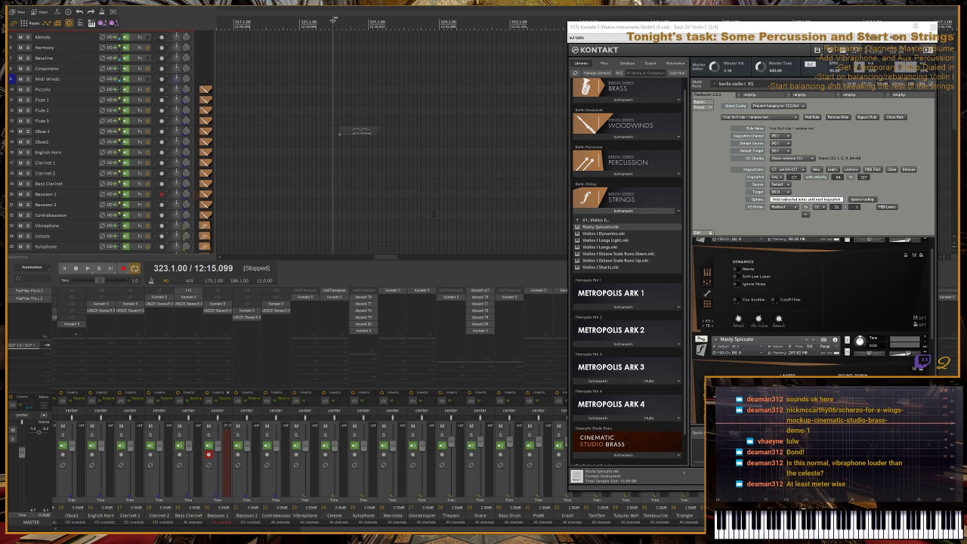
# - Record another Bassoon 1 take from bar 323 and open the recorded item for note editing
pyautogui.hotkey('ctrl', 'r')
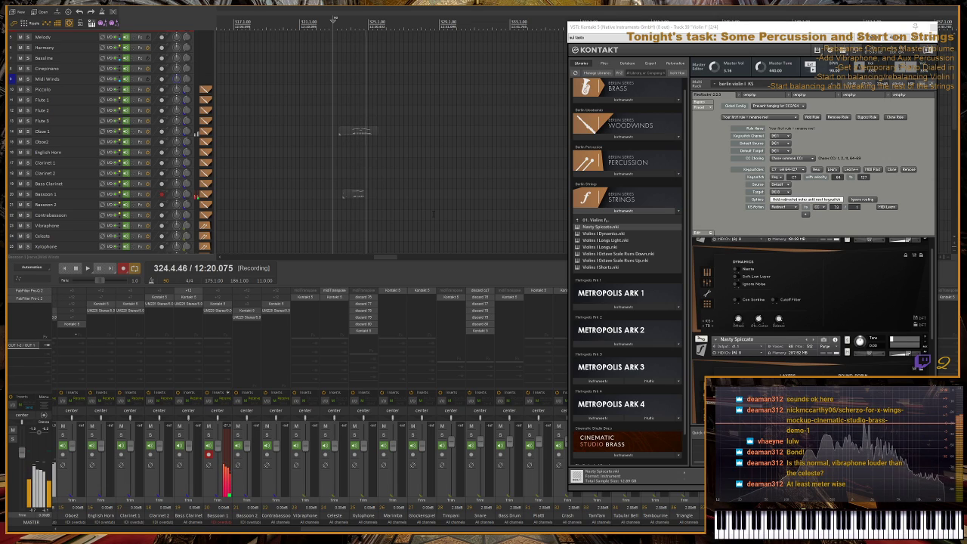
pyautogui.press('space')
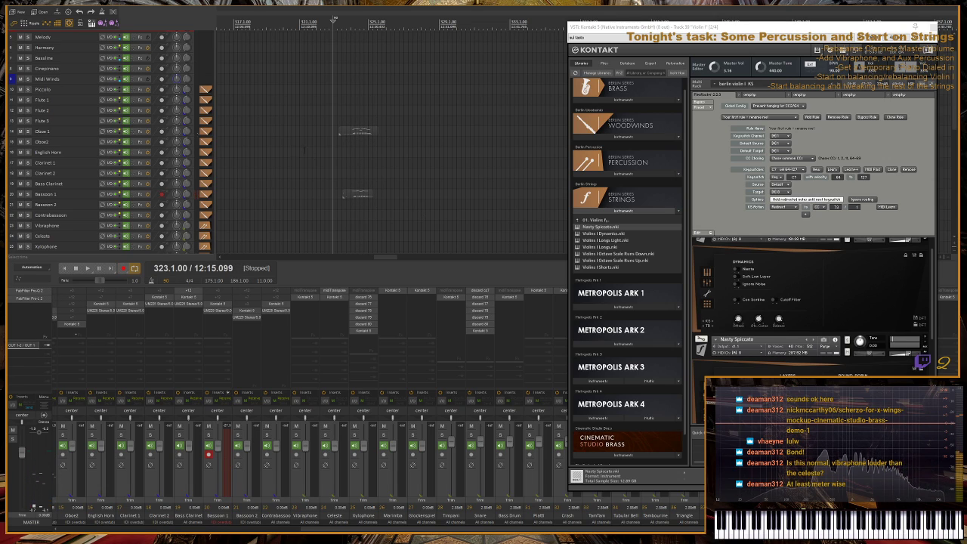
pyautogui.doubleClick(362, 198)
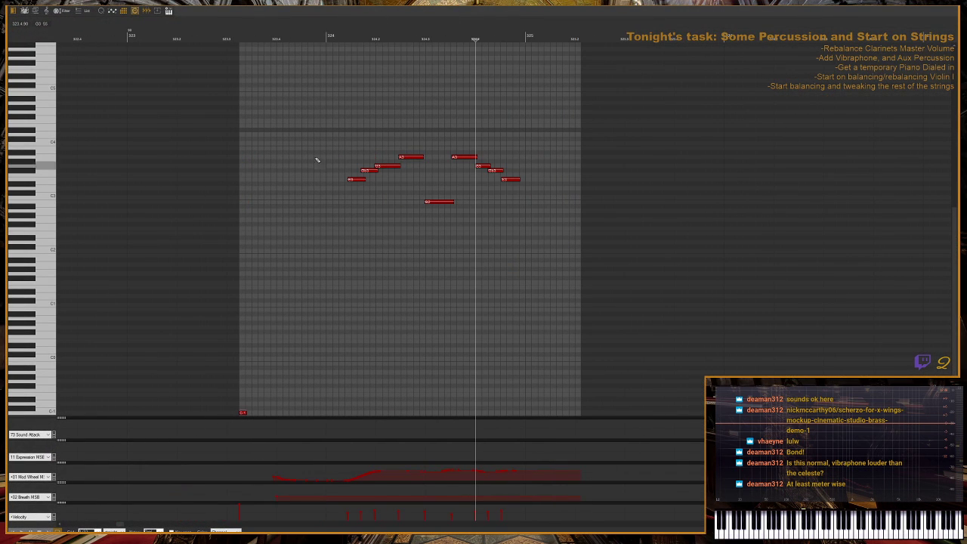
# - Set the note grid to 1/16 and delete all recorded Bassoon 1 melody notes, keeping the low keyswitch note
pyautogui.scroll(2, 341, 52)
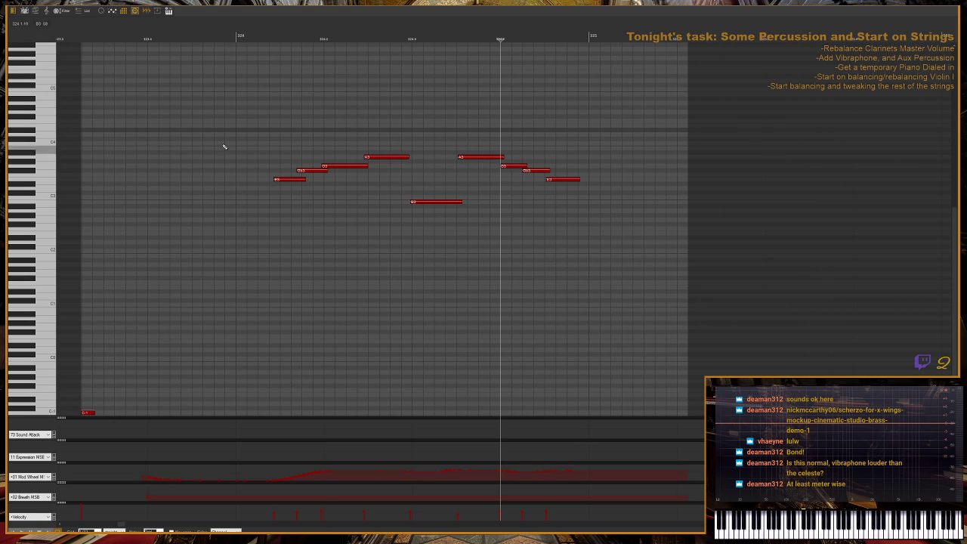
pyautogui.click(87, 531)
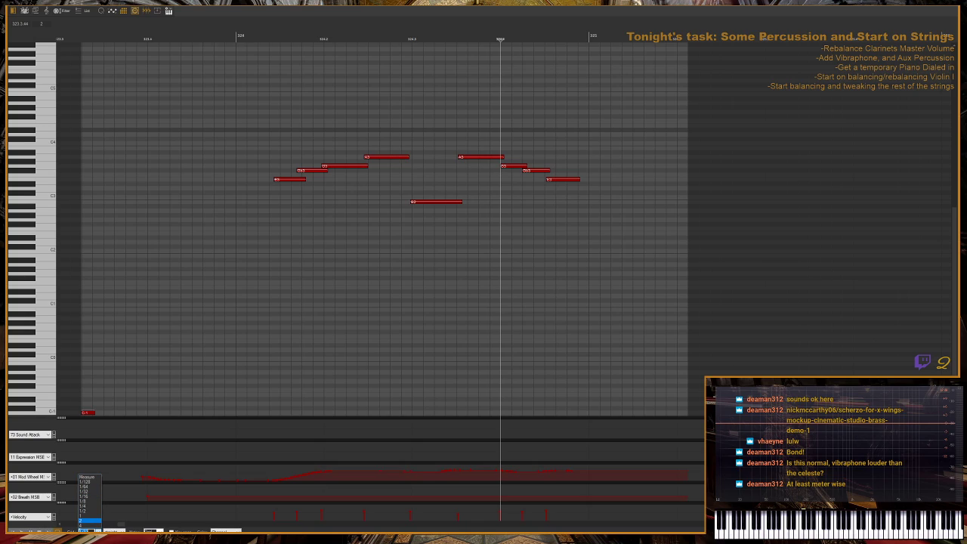
pyautogui.click(87, 499)
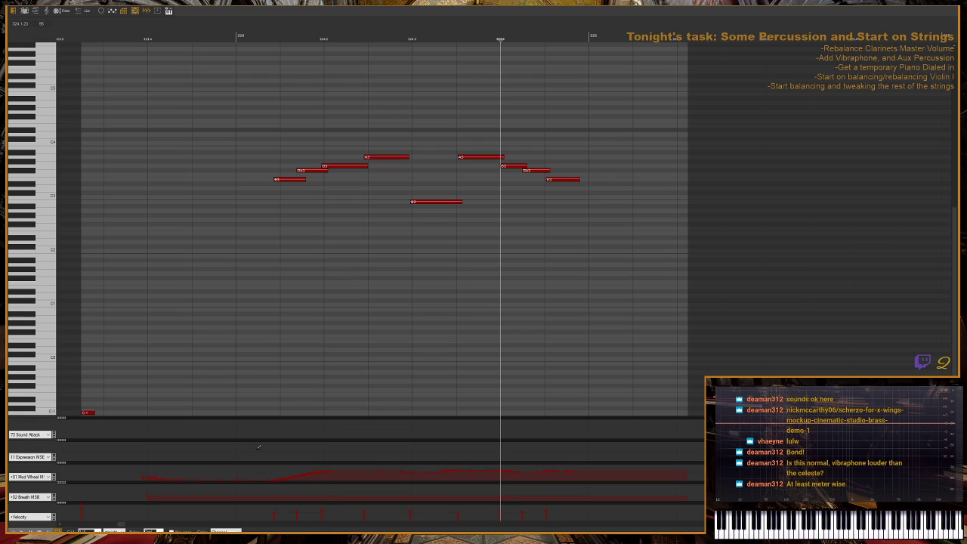
pyautogui.click(89, 530)
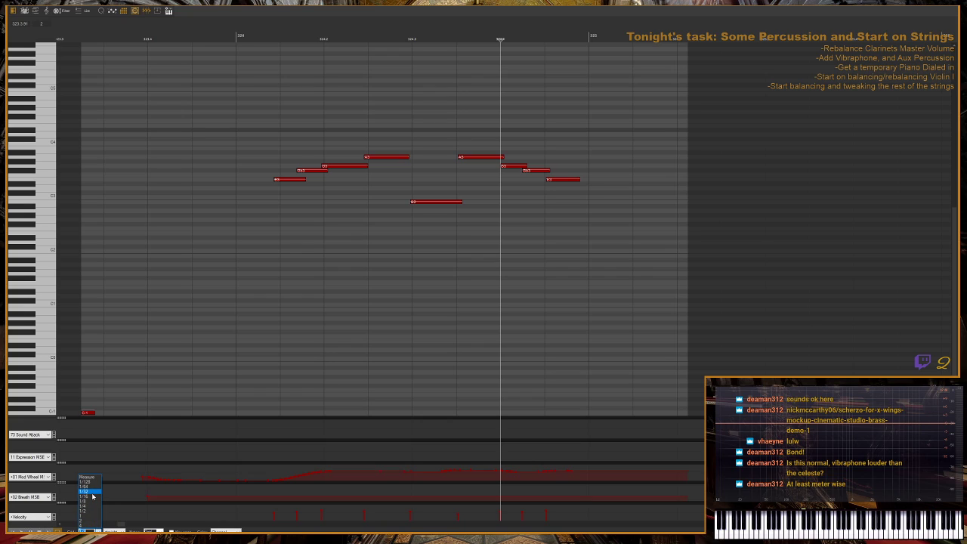
pyautogui.click(92, 498)
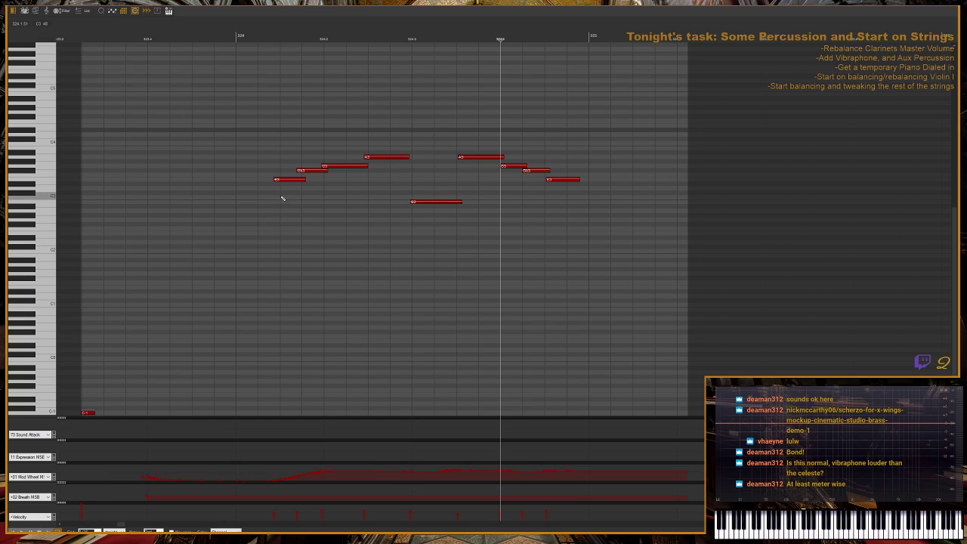
pyautogui.moveTo(263, 113); pyautogui.dragTo(696, 248)
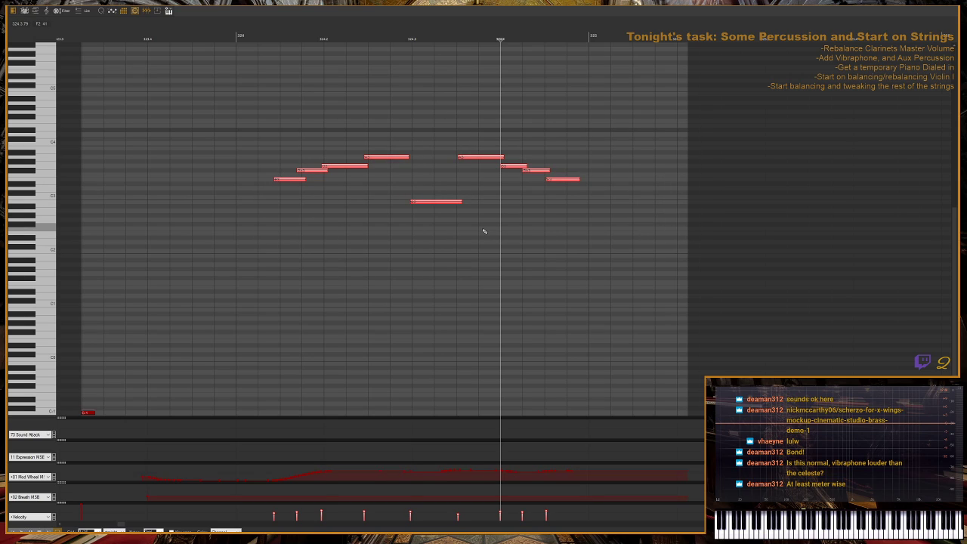
pyautogui.press('Delete')
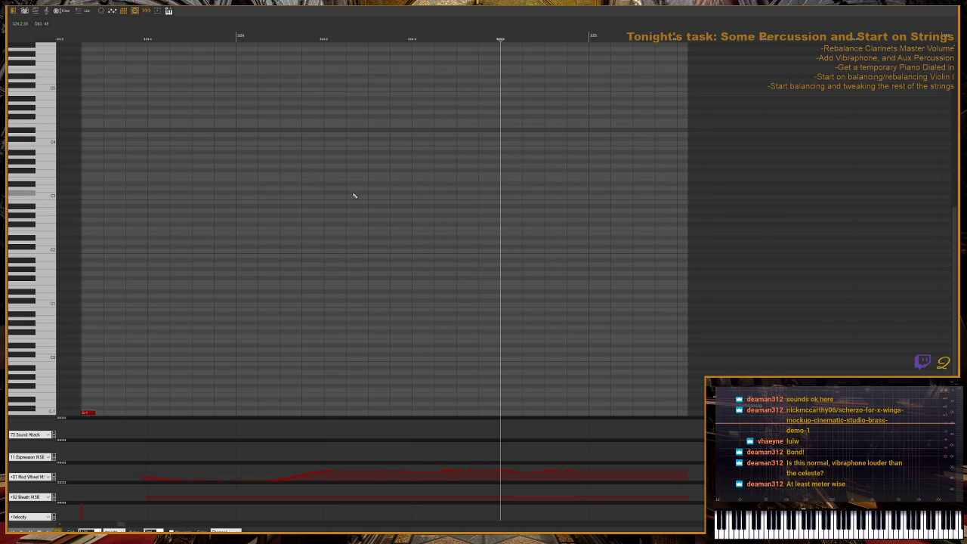
# - Draw a rising Bassoon 1 figure in bar 324: sixteenths E3 and Gb3, followed by eighths G3 and A3
pyautogui.click(297, 179)
pyautogui.moveTo(297, 179)
pyautogui.mouseDown()
pyautogui.moveTo(287, 180)
pyautogui.moveTo(320, 176)
pyautogui.mouseUp()
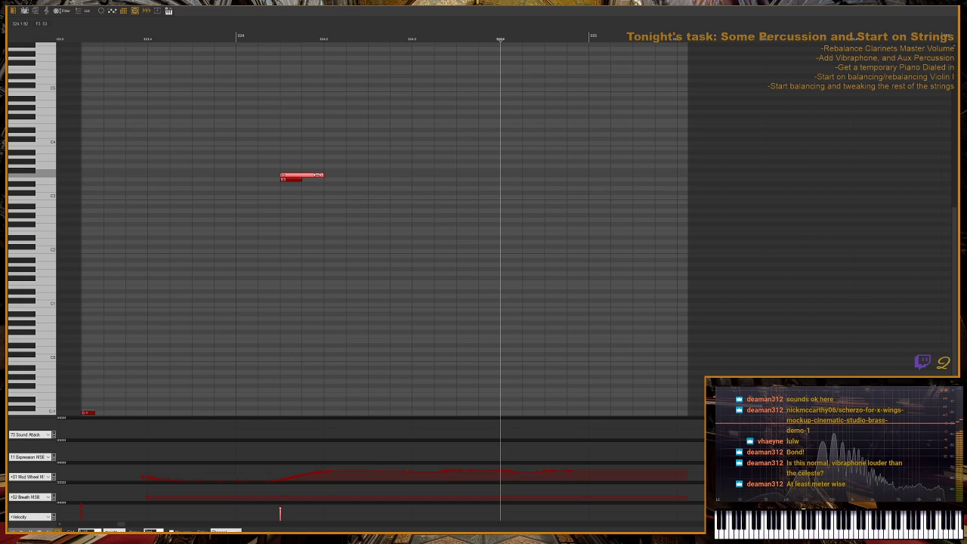
pyautogui.rightClick(313, 175)
pyautogui.click(313, 176)
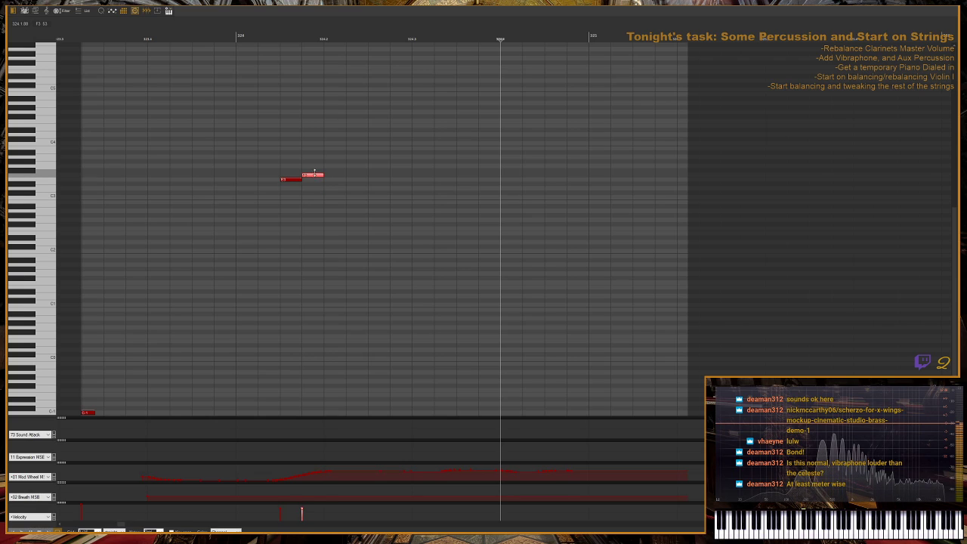
pyautogui.moveTo(326, 176); pyautogui.dragTo(432, 161)
pyautogui.click(338, 167)
pyautogui.click(370, 156)
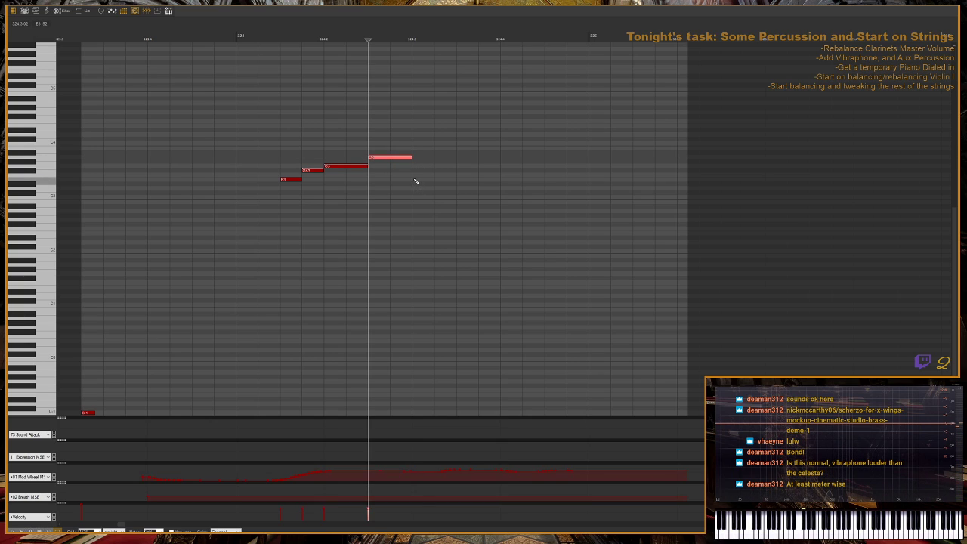
# - Continue the Bassoon 1 line from beat 3 with eighths E3 and A3, sixteenths G3 and Gb3, and a long E3 extending into bar 325
pyautogui.click(417, 179)
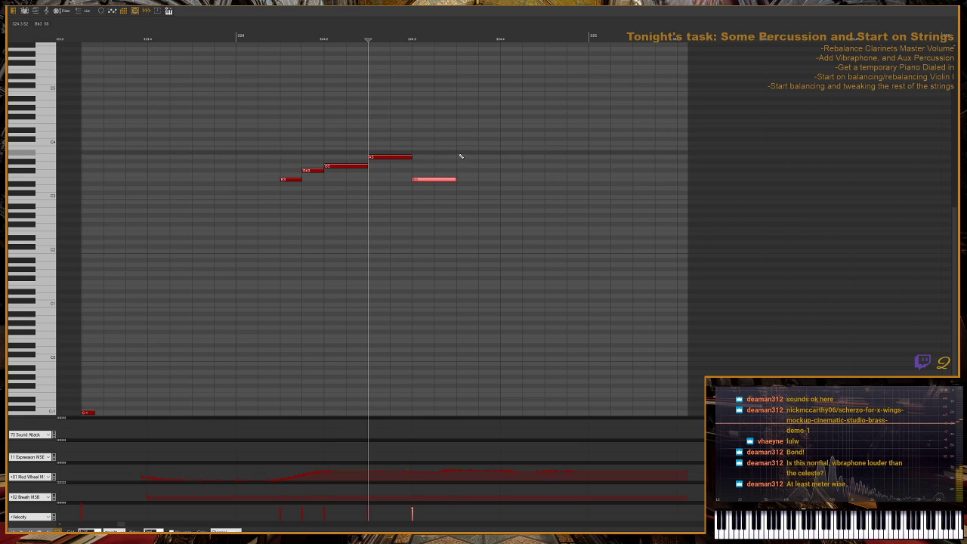
pyautogui.click(460, 156)
pyautogui.click(506, 166)
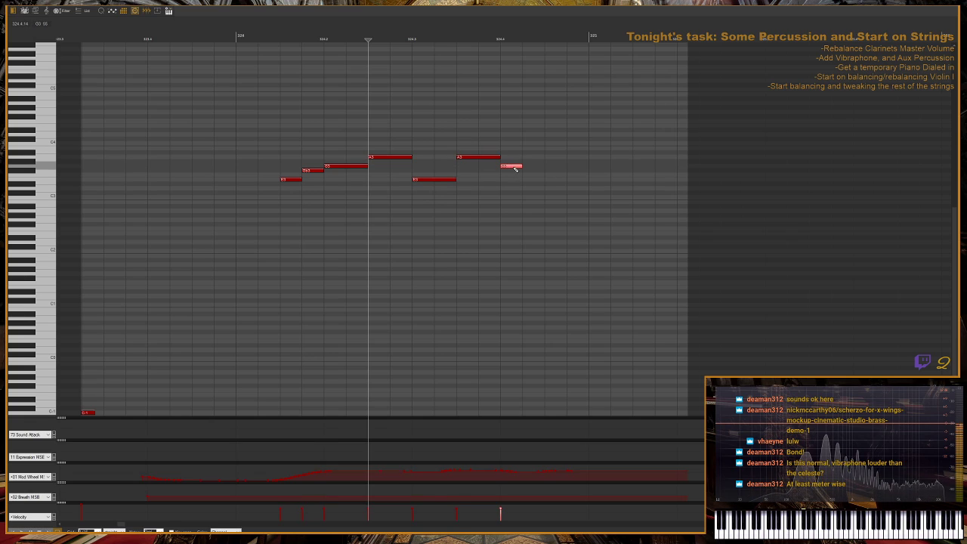
pyautogui.click(527, 170)
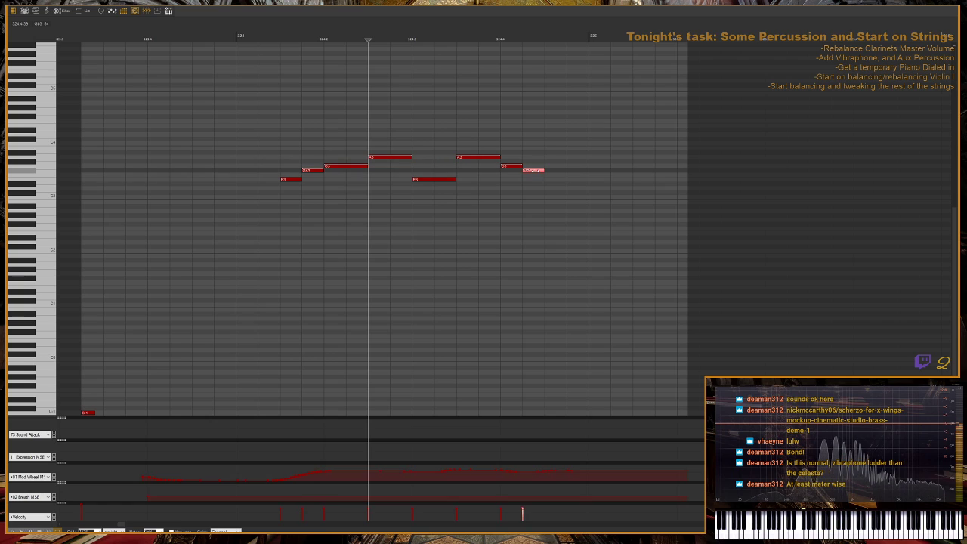
pyautogui.click(550, 180)
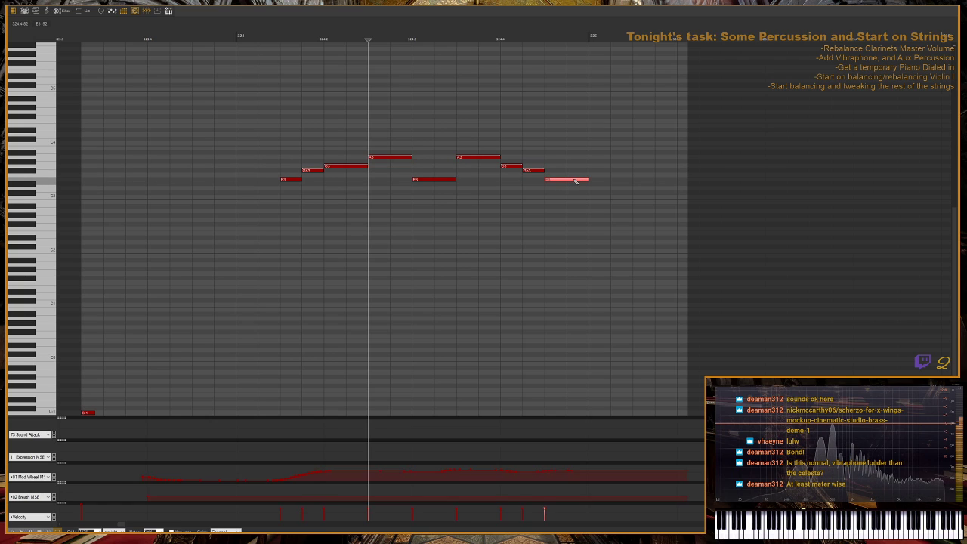
pyautogui.moveTo(589, 180); pyautogui.dragTo(675, 189)
# - Transpose the E3 note on beat 3 down to B2 and play the bassoon line back from bar 324
pyautogui.click(244, 33)
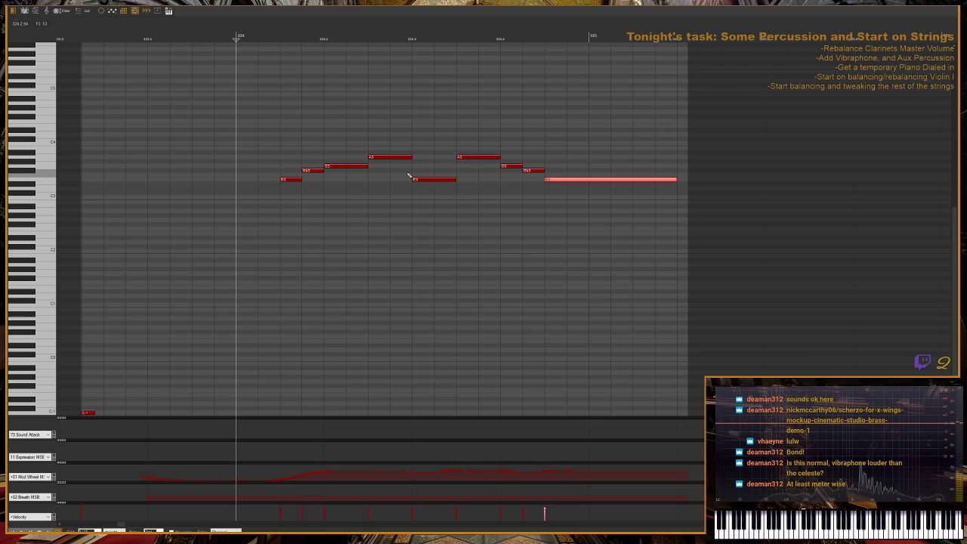
pyautogui.click(434, 179)
pyautogui.press('Down')
pyautogui.press('Down')
pyautogui.press('Down')
pyautogui.press('Down')
pyautogui.press('Down')
pyautogui.press('space')
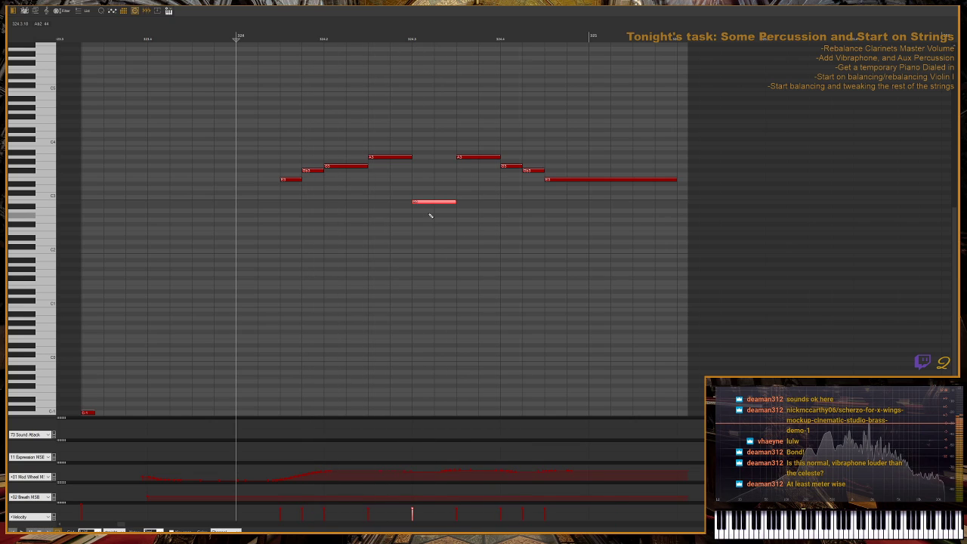
pyautogui.press('g')
pyautogui.press('g')
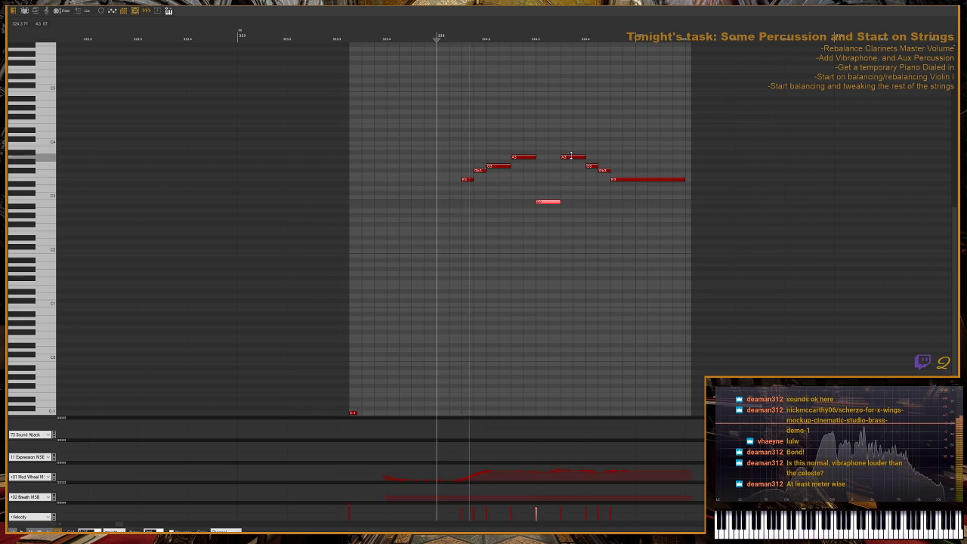
pyautogui.press('space')
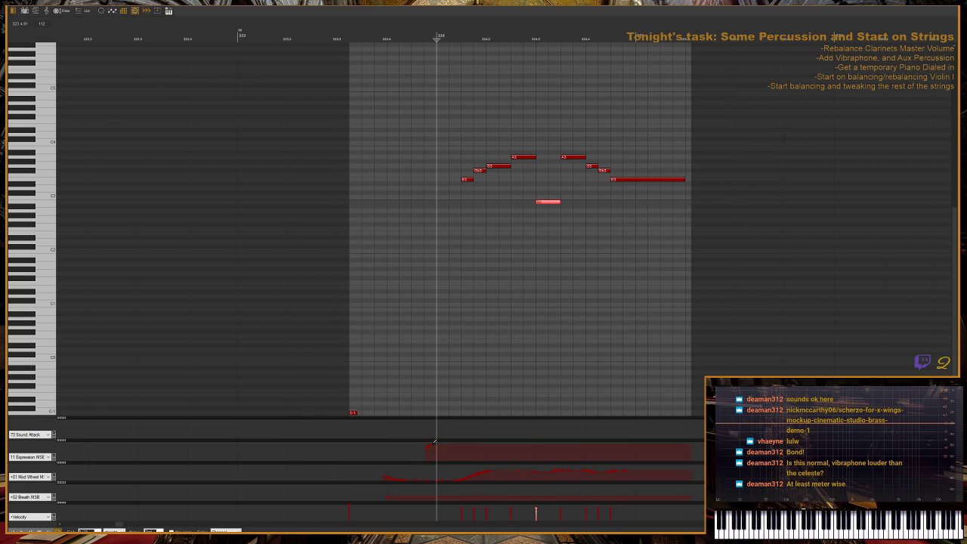
# - Shape the bassoon's Expression lane with a high start and rising end, slightly raise its flat middle section, and audition it
pyautogui.press('space')
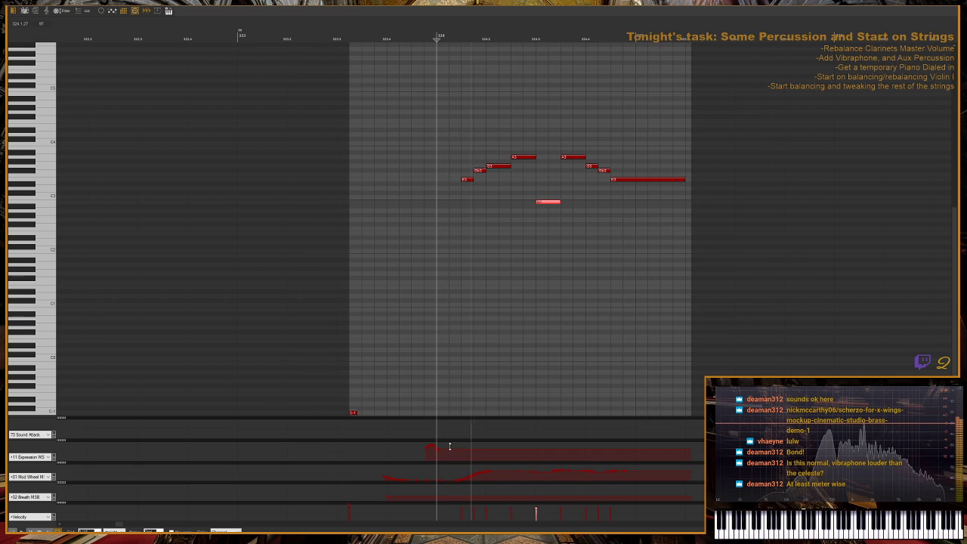
pyautogui.press('space')
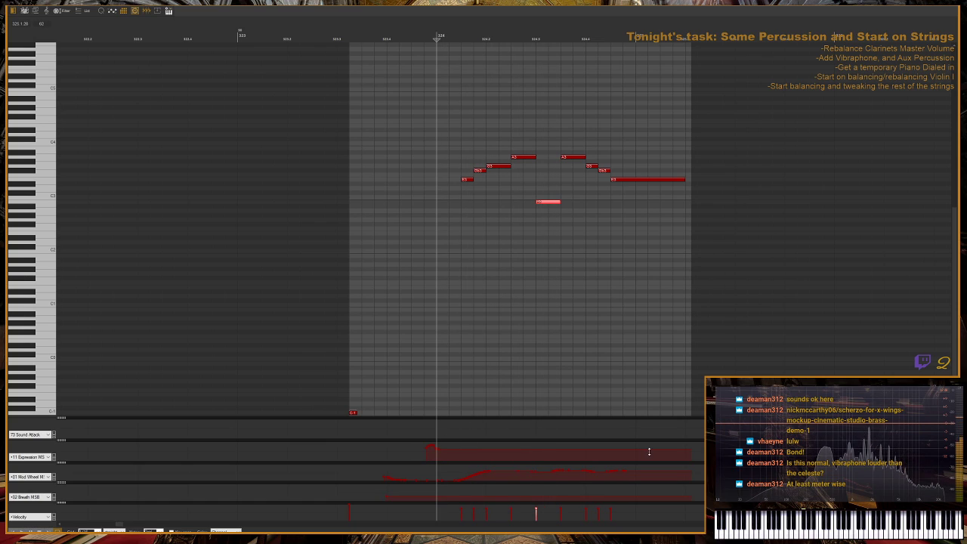
pyautogui.moveTo(665, 455); pyautogui.dragTo(678, 444)
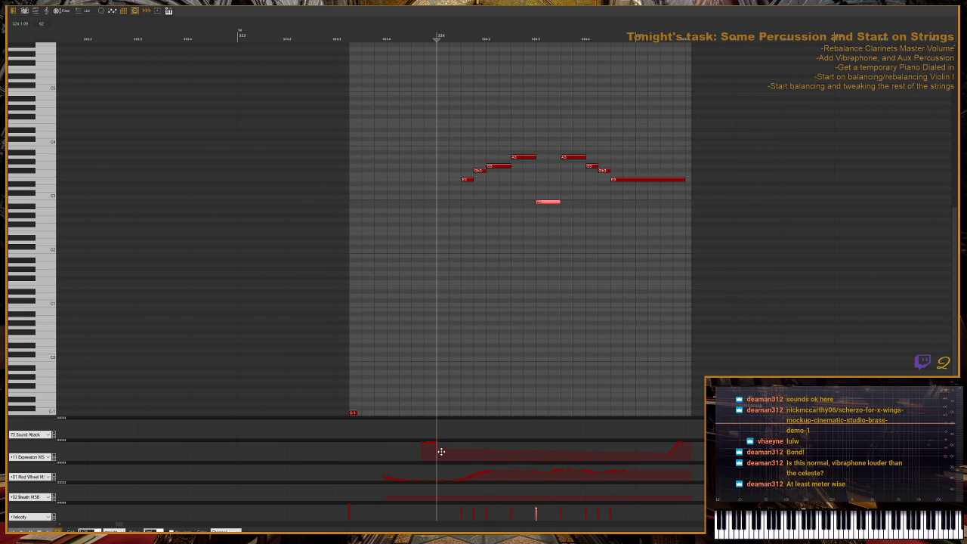
pyautogui.click(670, 453)
pyautogui.moveTo(659, 450); pyautogui.dragTo(445, 451)
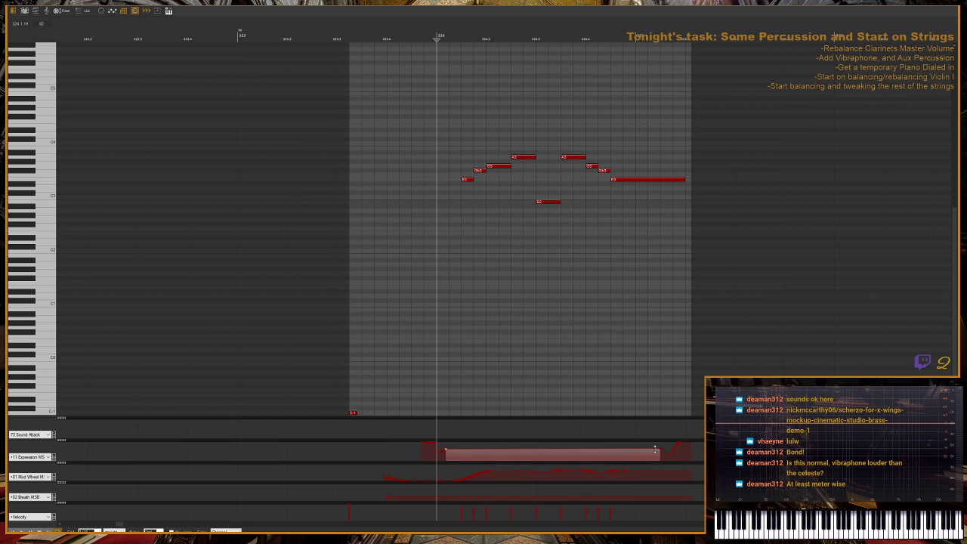
pyautogui.press('space')
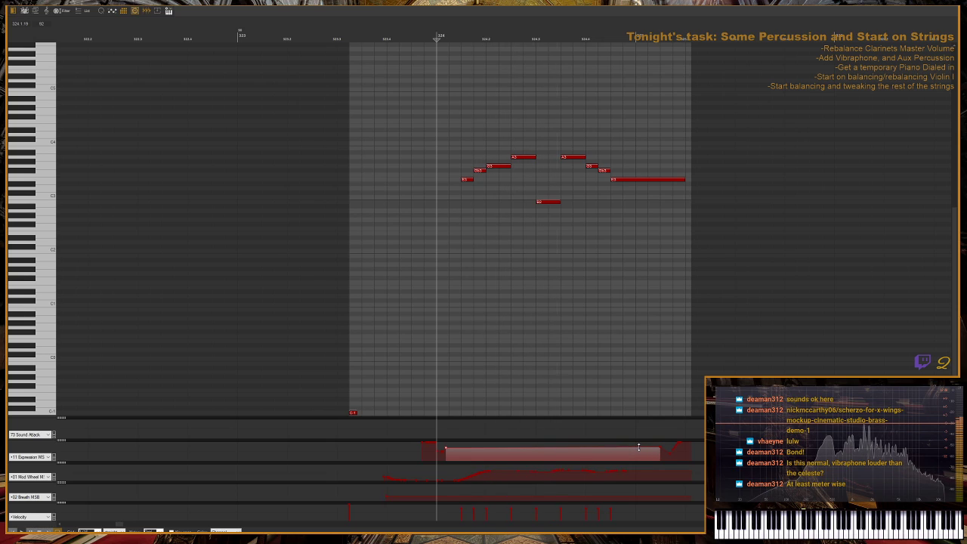
pyautogui.press('space')
pyautogui.press('space')
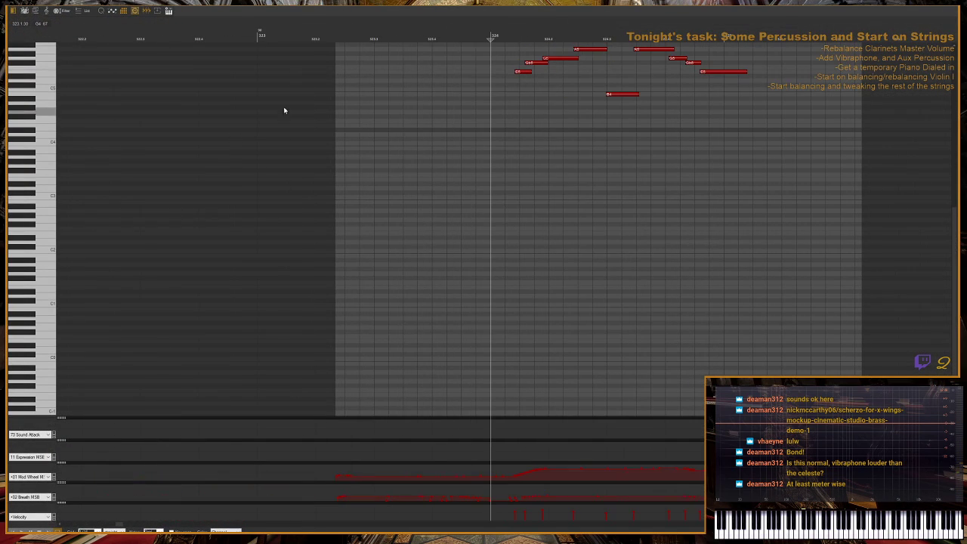
# - Move the descending G5, Gb5 and E5 notes of the Oboe 1 line slightly earlier and audition the timing
pyautogui.moveTo(522, 35); pyautogui.dragTo(522, 99)
pyautogui.scroll(-3, 514, 100)
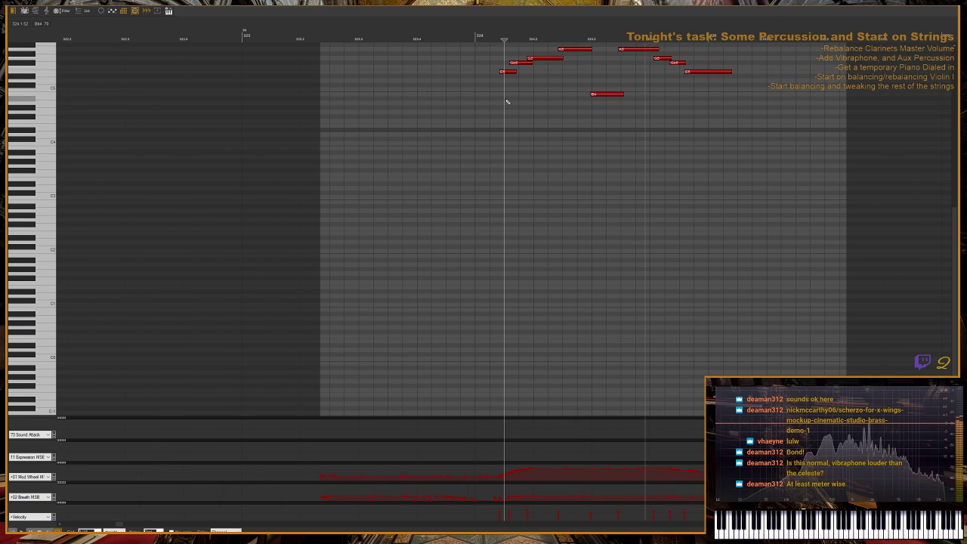
pyautogui.moveTo(645, 53)
pyautogui.mouseDown()
pyautogui.moveTo(682, 71)
pyautogui.moveTo(650, 58)
pyautogui.mouseUp()
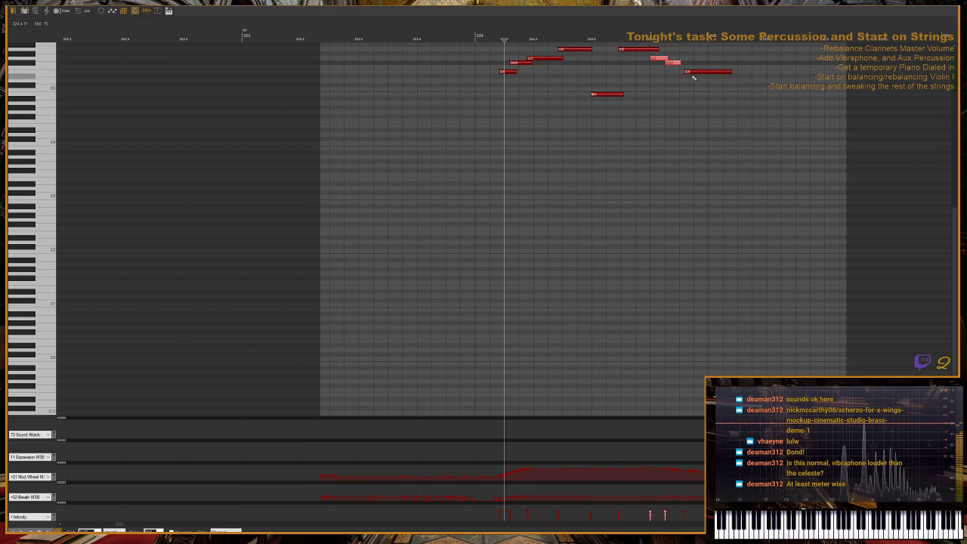
pyautogui.moveTo(697, 71); pyautogui.dragTo(682, 64)
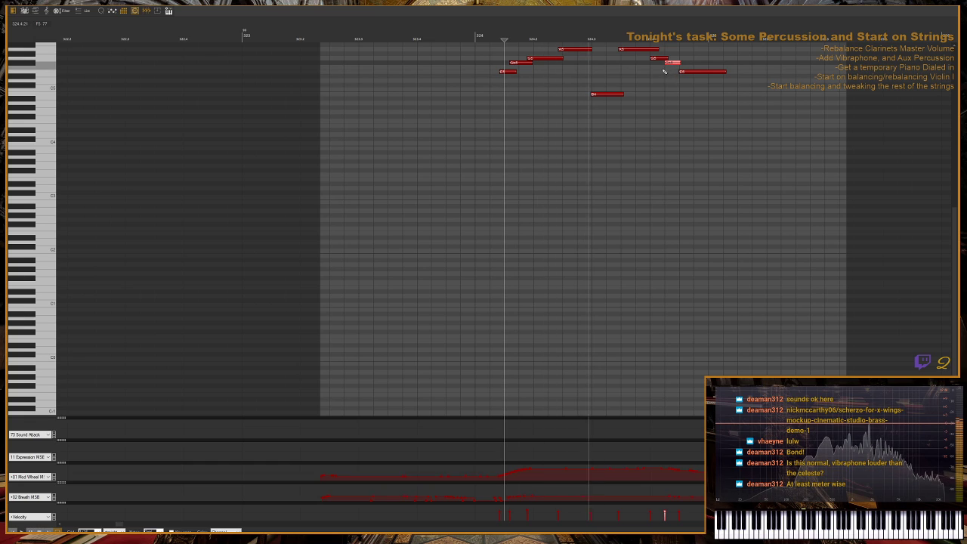
pyautogui.press('g')
pyautogui.press('space')
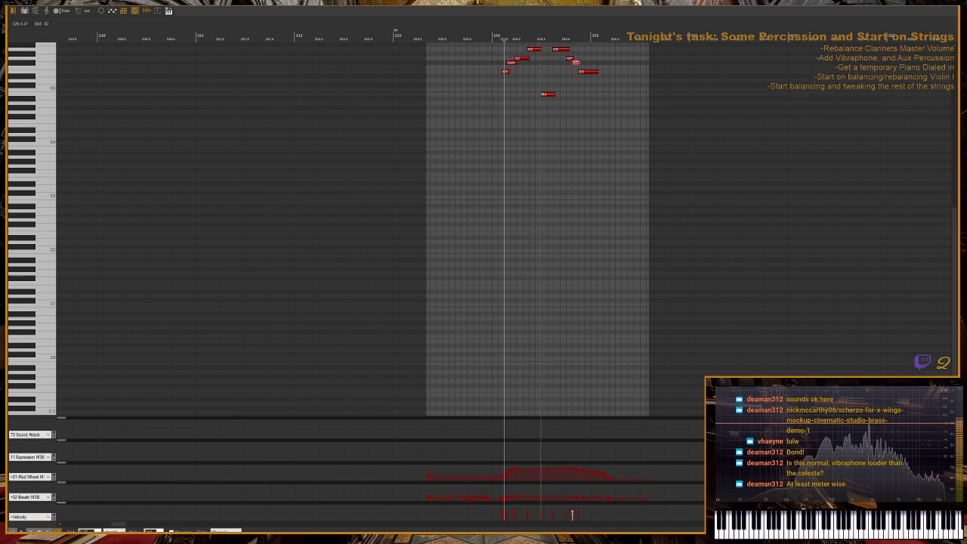
# - Return to the arrangement, disarm Bassoon 1, and play the Oboe 1 and Bassoon 1 lines together from bar 324
pyautogui.press('Escape')
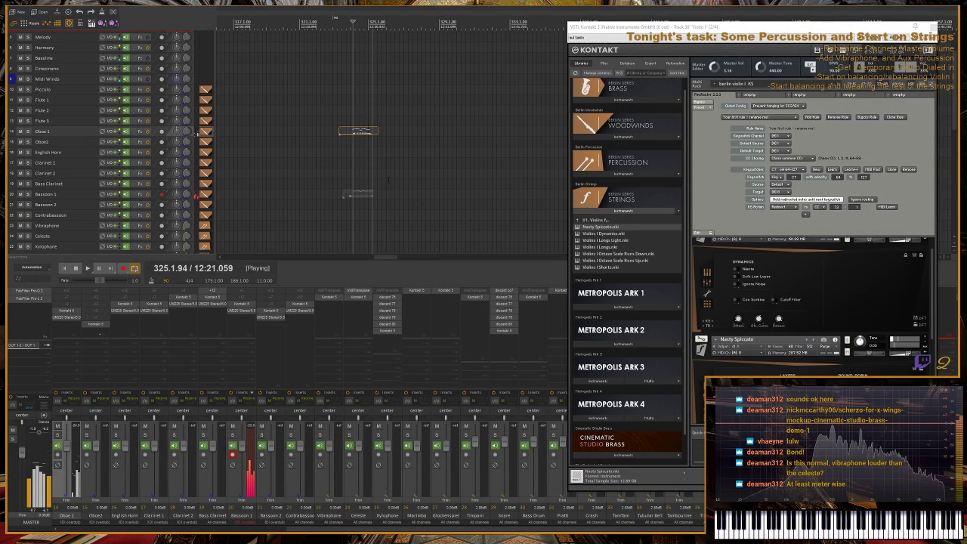
pyautogui.press('space')
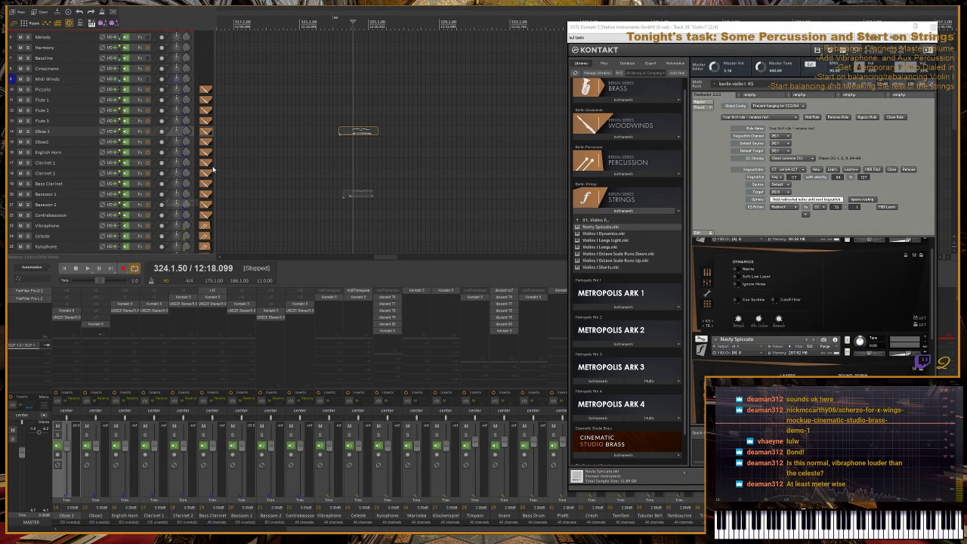
pyautogui.press('space')
pyautogui.press('g')
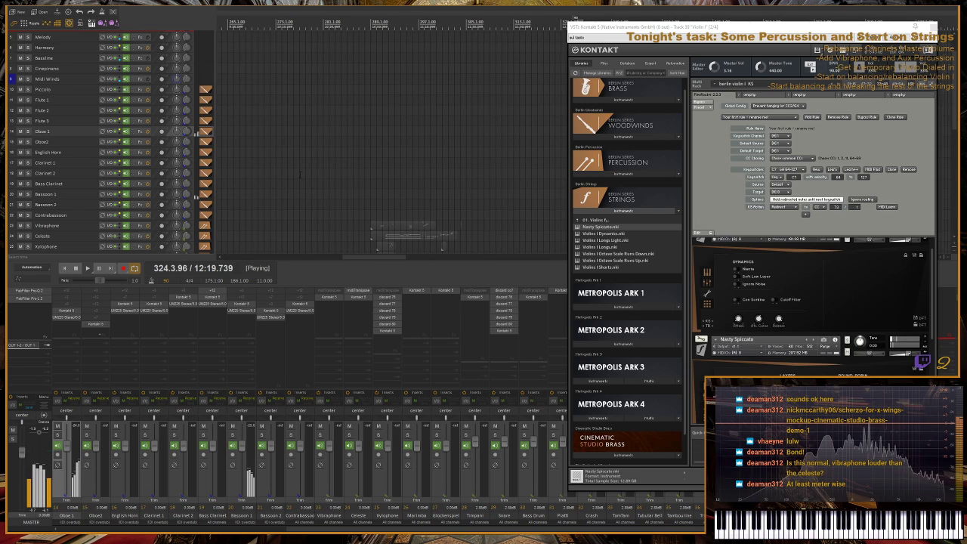
pyautogui.press('space')
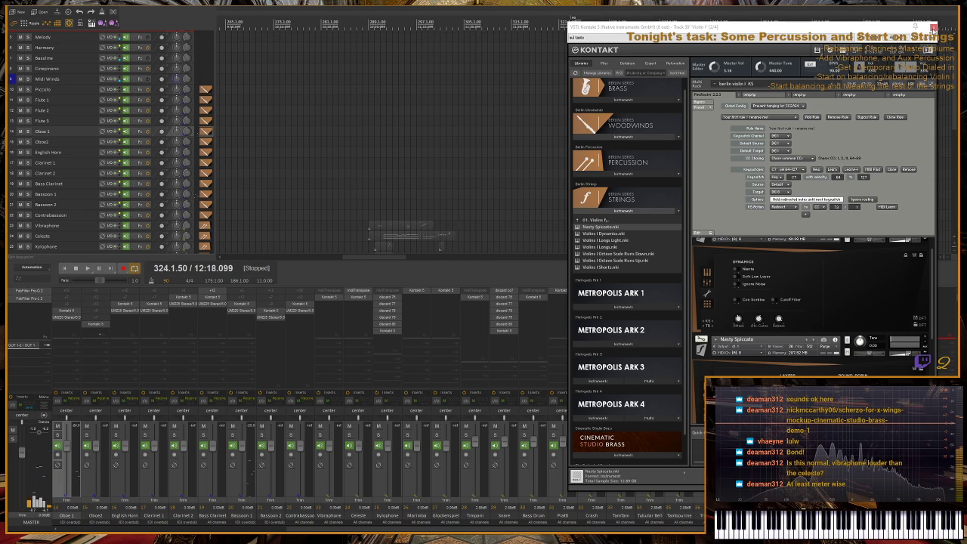
# - Close the Kontakt window and place the edit cursor at bar 322, ahead of the woodwind items
pyautogui.press('Escape')
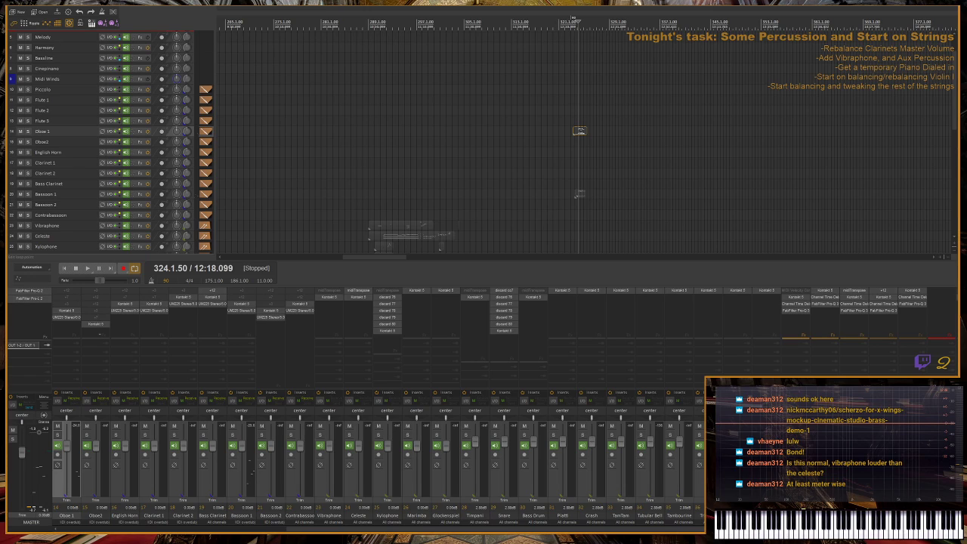
pyautogui.click(573, 18)
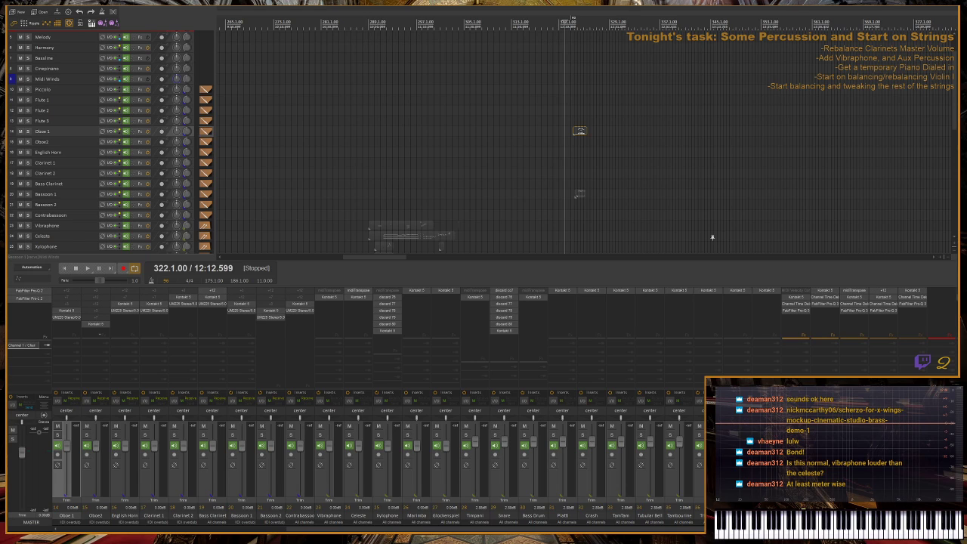
pyautogui.hotkey('ctrl', 'Right')
pyautogui.hotkey('ctrl', 'Right')
pyautogui.hotkey('ctrl', 'Right')
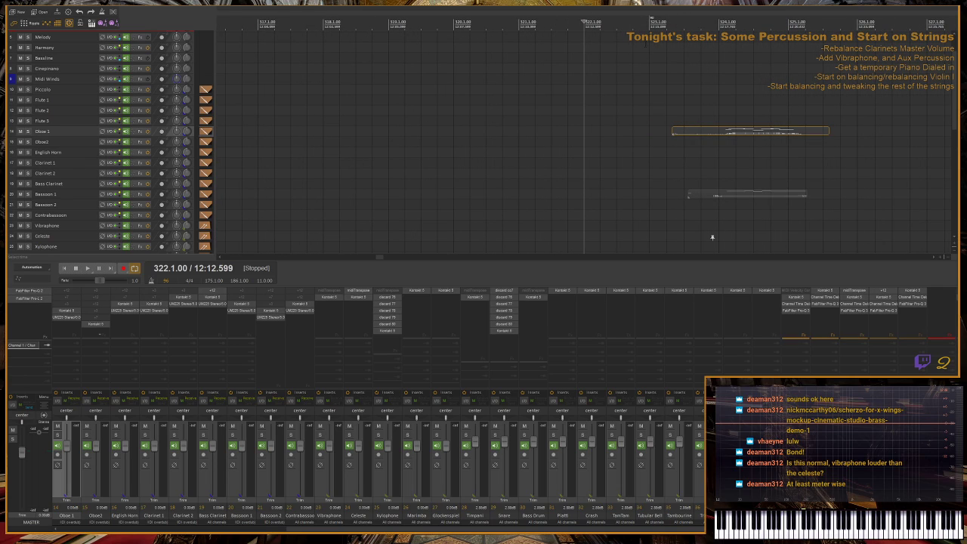
# - Move the Bassoon 1 item up to the Bass Clarinet track and audition it together with the Oboe 1 line
pyautogui.press('space')
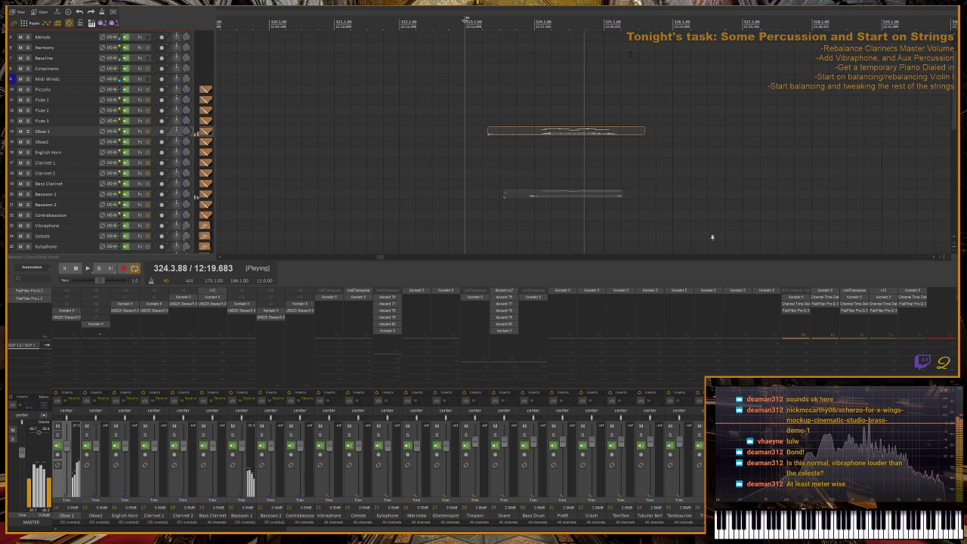
pyautogui.press('space')
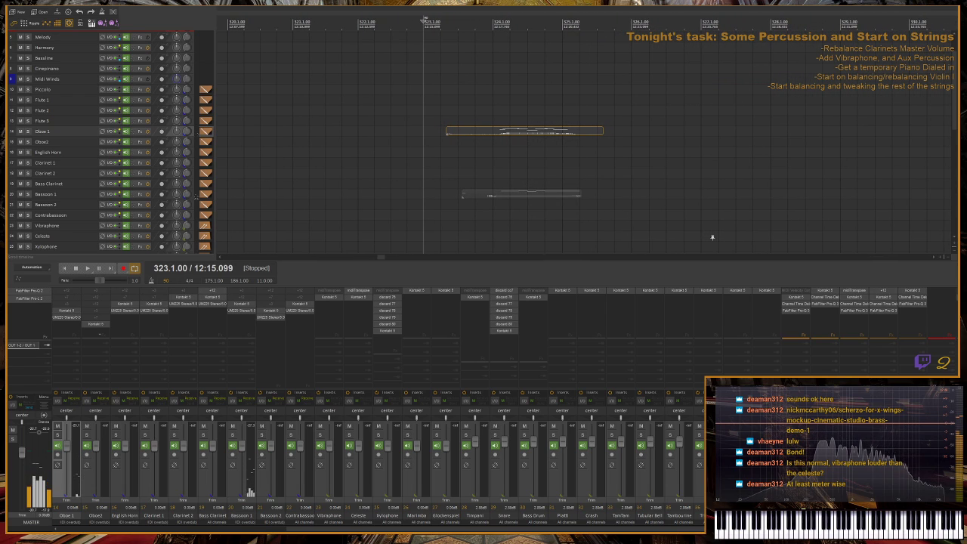
pyautogui.click(505, 193)
pyautogui.moveTo(505, 193); pyautogui.dragTo(505, 184)
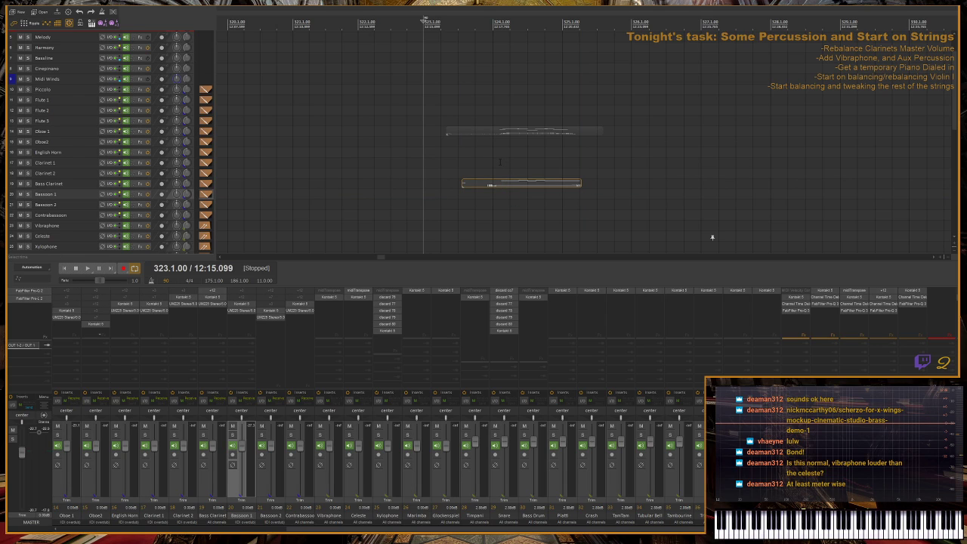
pyautogui.press('space')
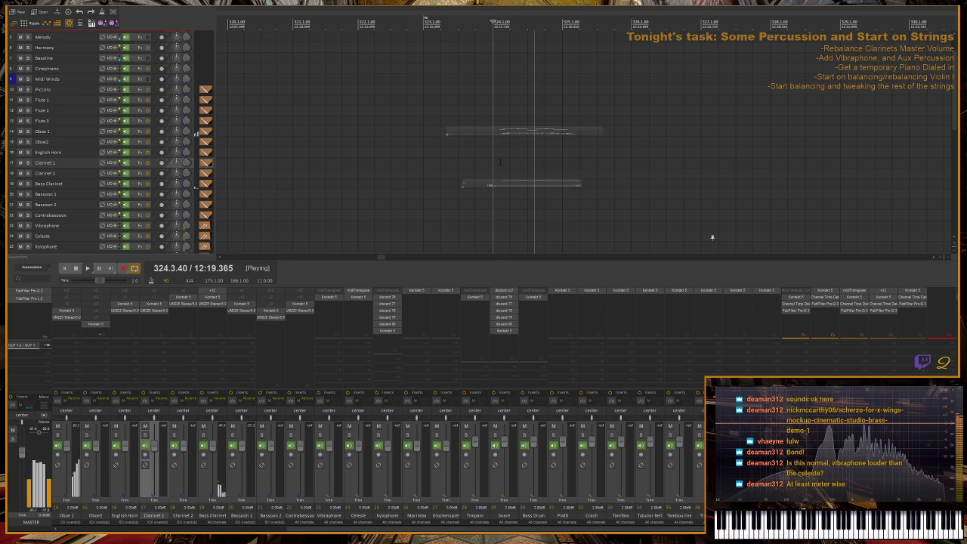
pyautogui.press('space')
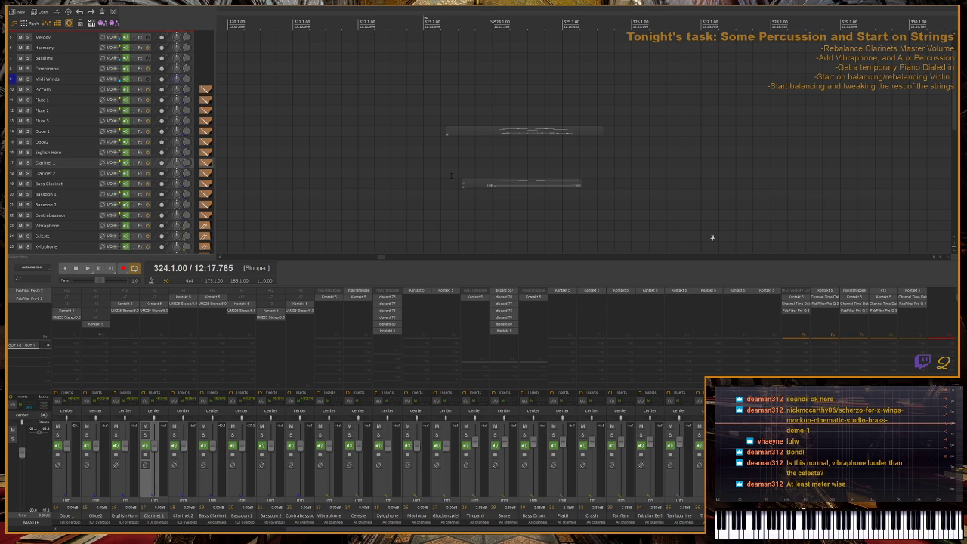
pyautogui.press('space')
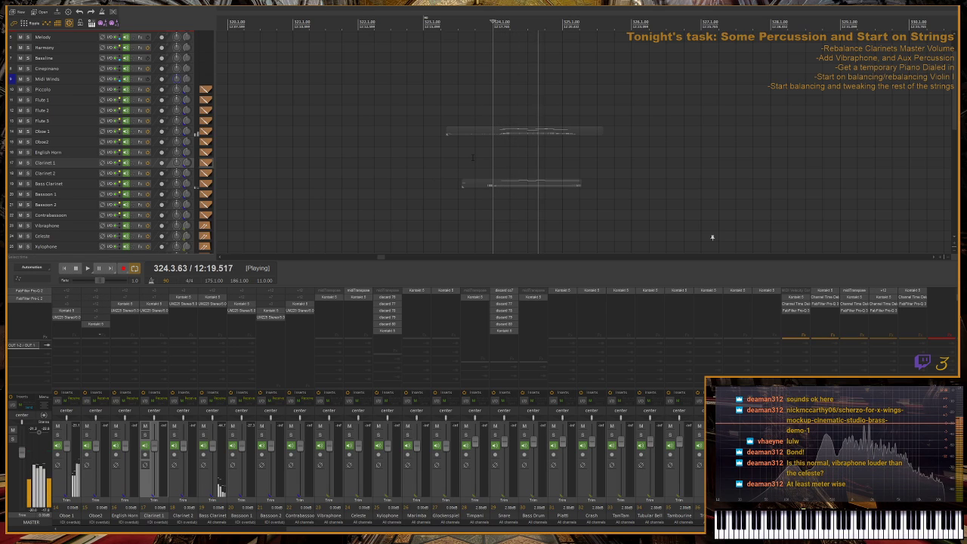
pyautogui.scroll(-2, 472, 157)
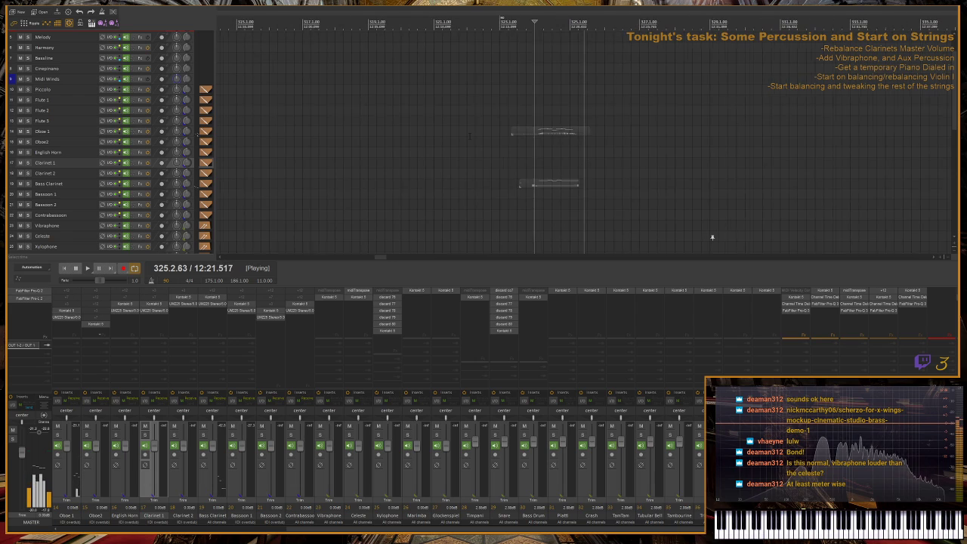
pyautogui.press('space')
pyautogui.press('space')
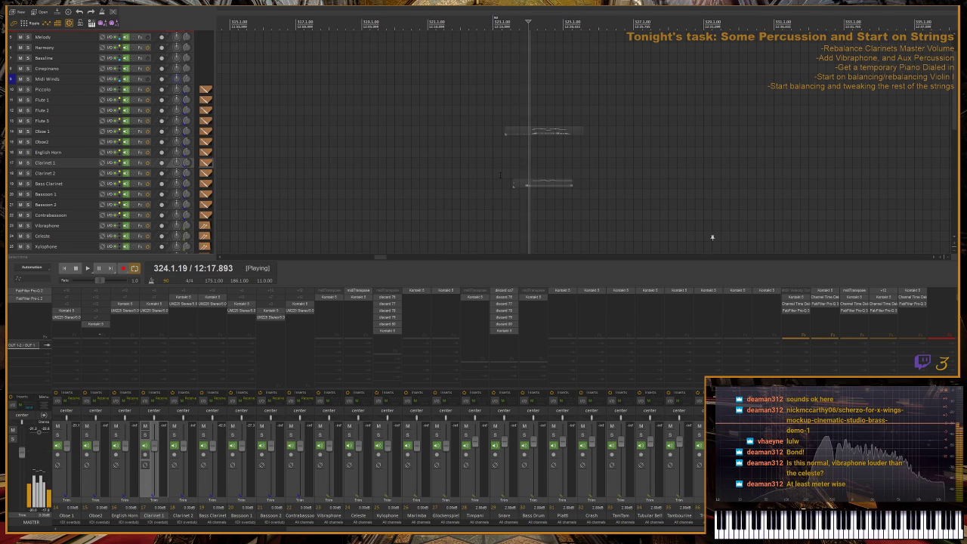
pyautogui.press('space')
# - Move the Bass Clarinet item to the Clarinet 1 track, transpose its melody notes up one octave, and play the result
pyautogui.click(536, 186)
pyautogui.moveTo(538, 190); pyautogui.dragTo(532, 166)
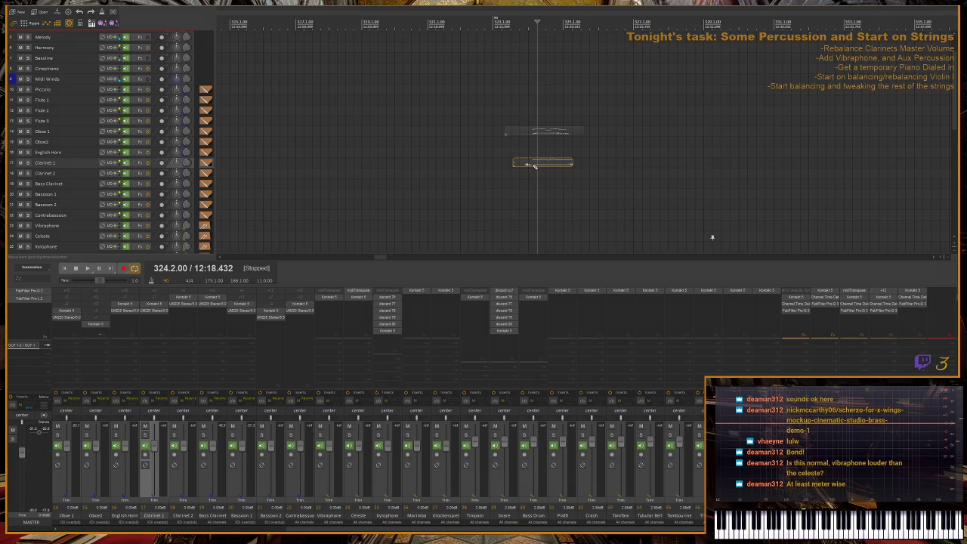
pyautogui.doubleClick(537, 163)
pyautogui.moveTo(399, 272); pyautogui.dragTo(674, 112)
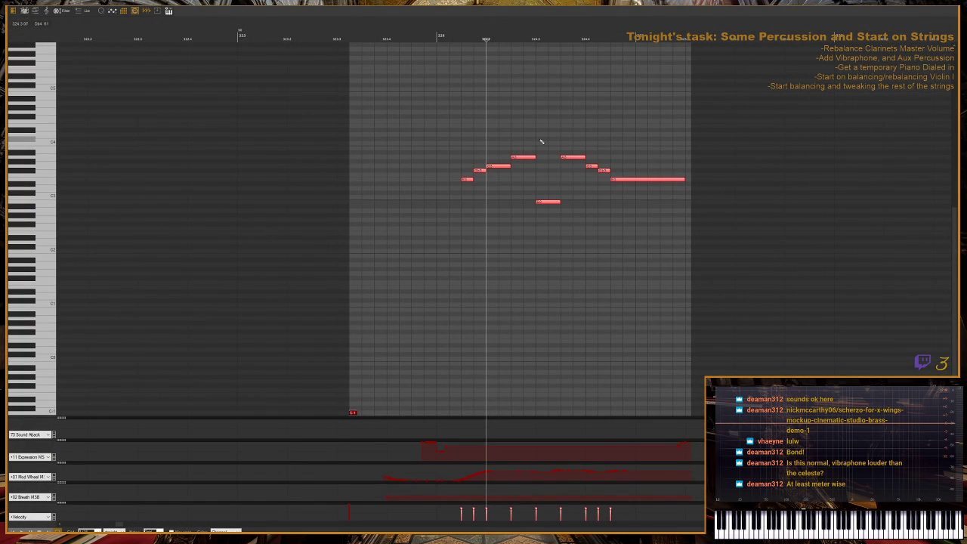
pyautogui.hotkey('ctrl', 'Up')
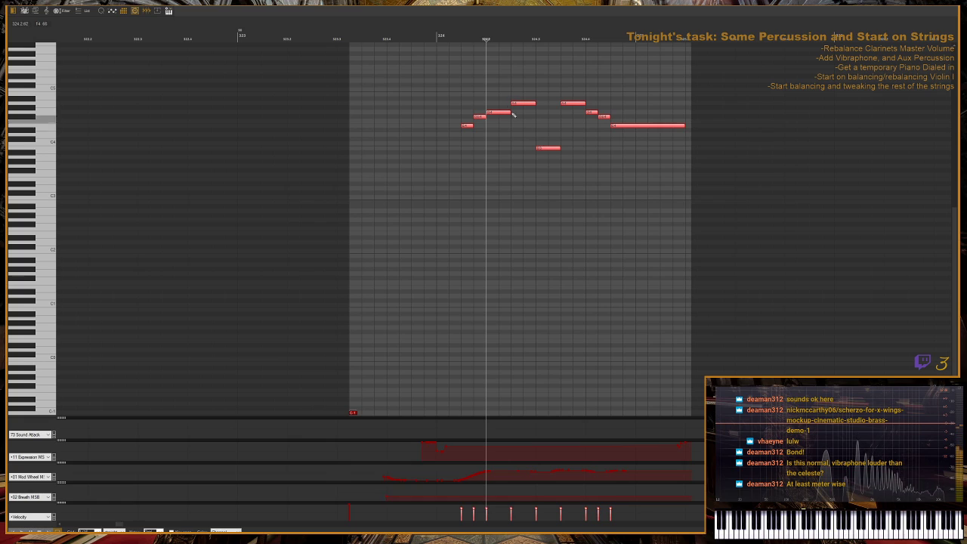
pyautogui.press('Home')
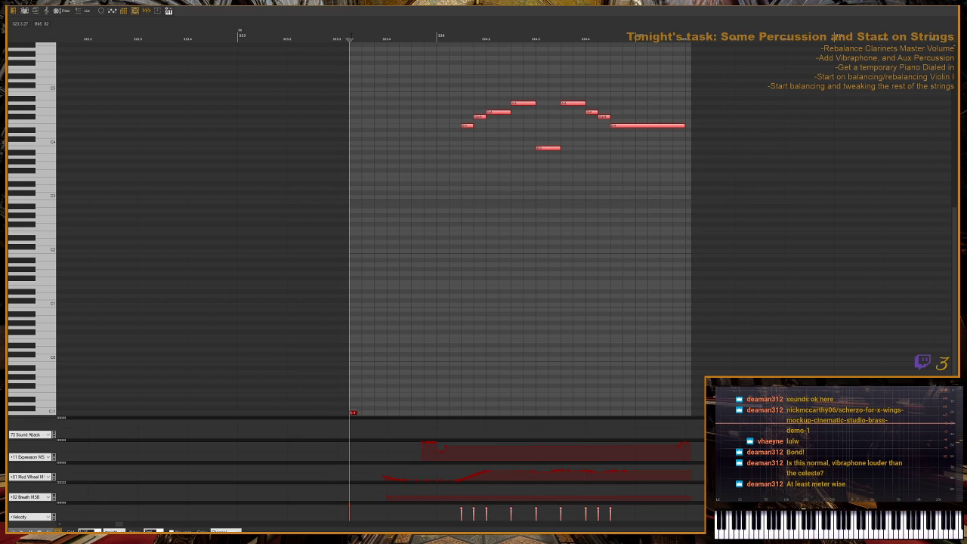
pyautogui.press('space')
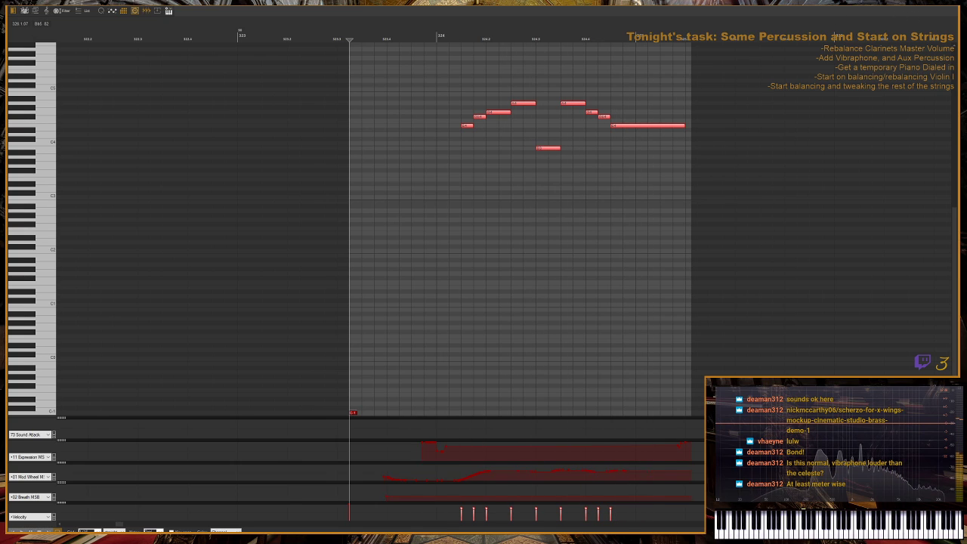
# - Return to the arrangement, move the Oboe 1 and Clarinet 1 items one bar earlier together, and audition them from bar 323
pyautogui.hotkey('alt', '1')
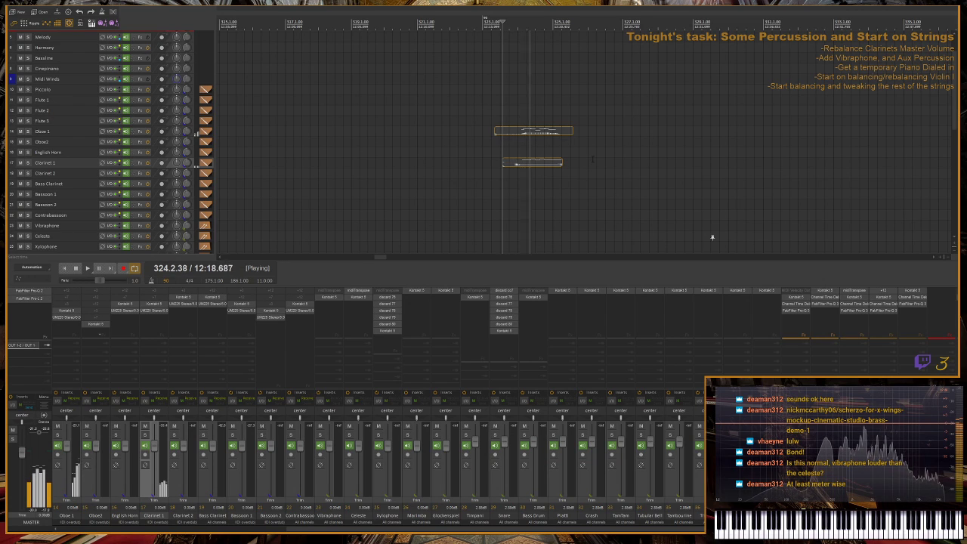
pyautogui.press('space')
pyautogui.moveTo(544, 164); pyautogui.dragTo(511, 169)
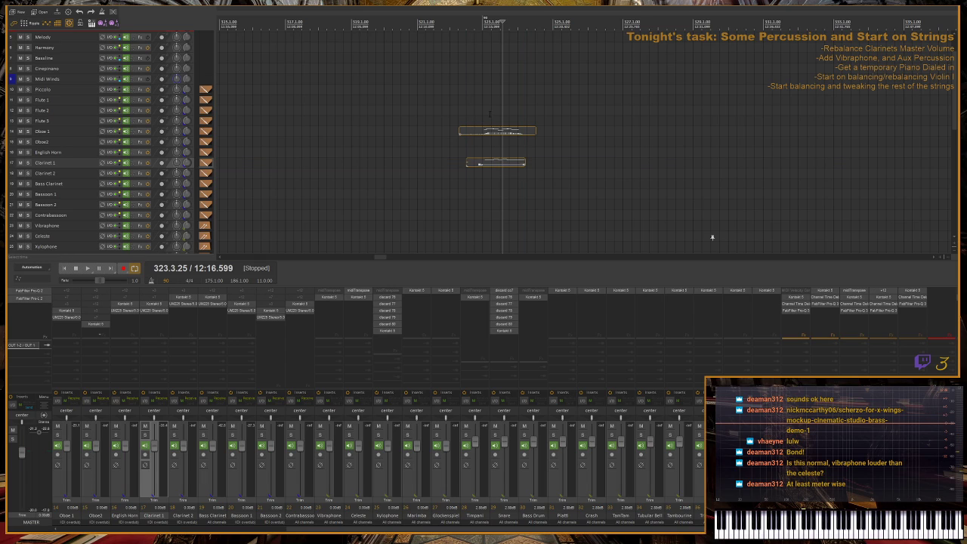
pyautogui.press('space')
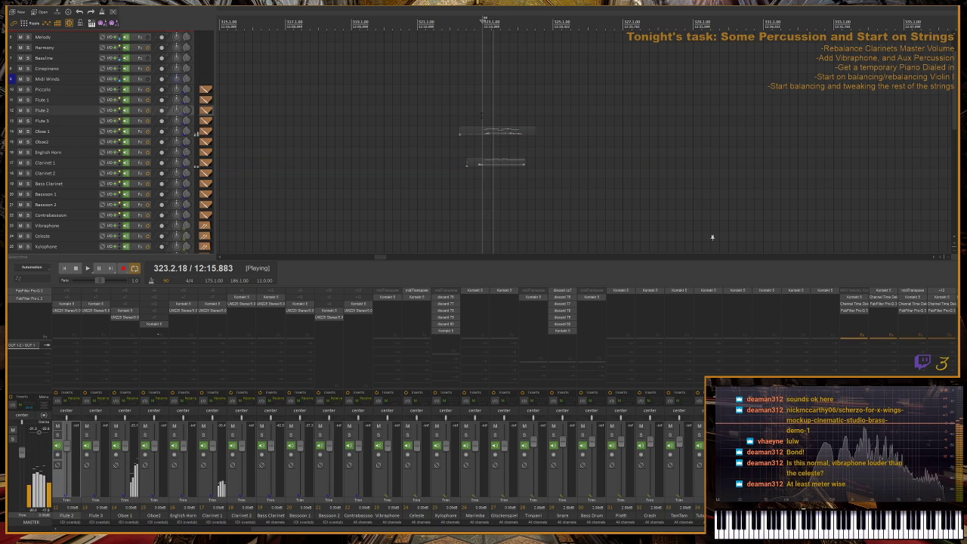
pyautogui.press('space')
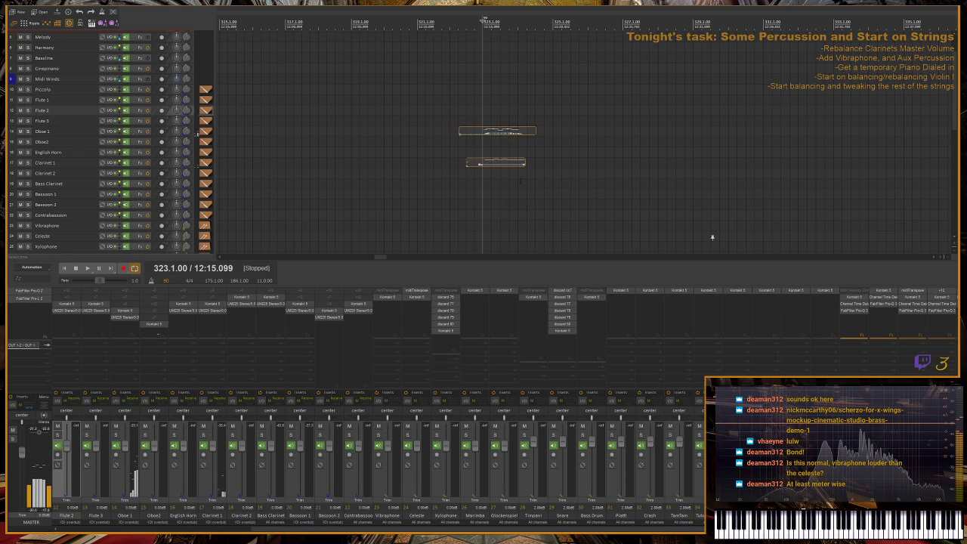
pyautogui.click(506, 164)
pyautogui.moveTo(505, 164); pyautogui.dragTo(510, 162)
pyautogui.press('space')
pyautogui.press('space')
# - Shorten the final E notes of the Oboe 1 and Clarinet 1 lines so both end just before bar 324
pyautogui.click(517, 27)
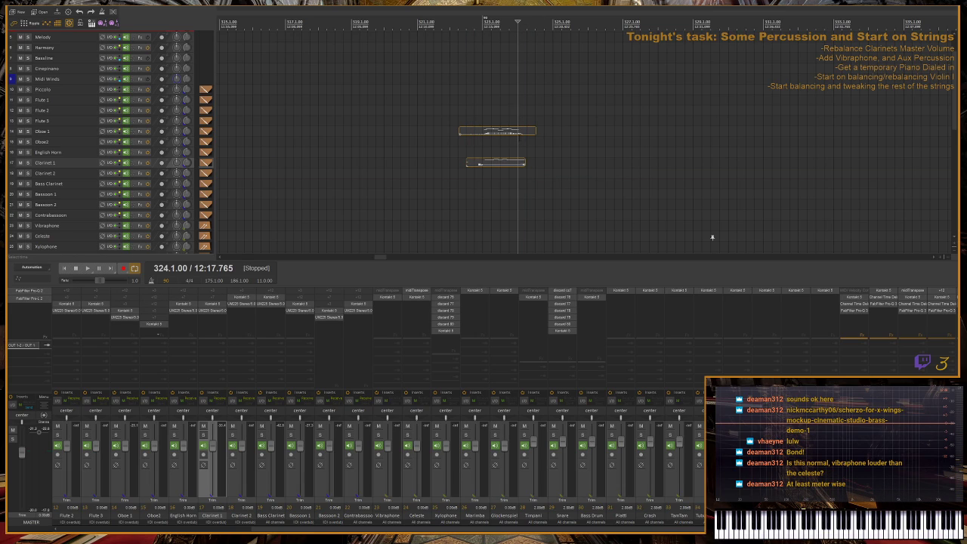
pyautogui.click(520, 136)
pyautogui.doubleClick(520, 135)
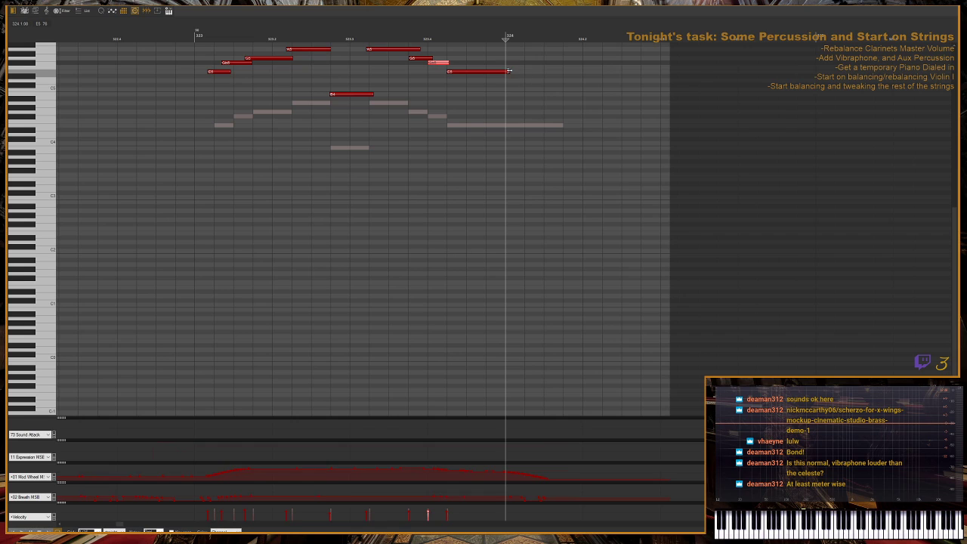
pyautogui.moveTo(509, 72); pyautogui.dragTo(500, 70)
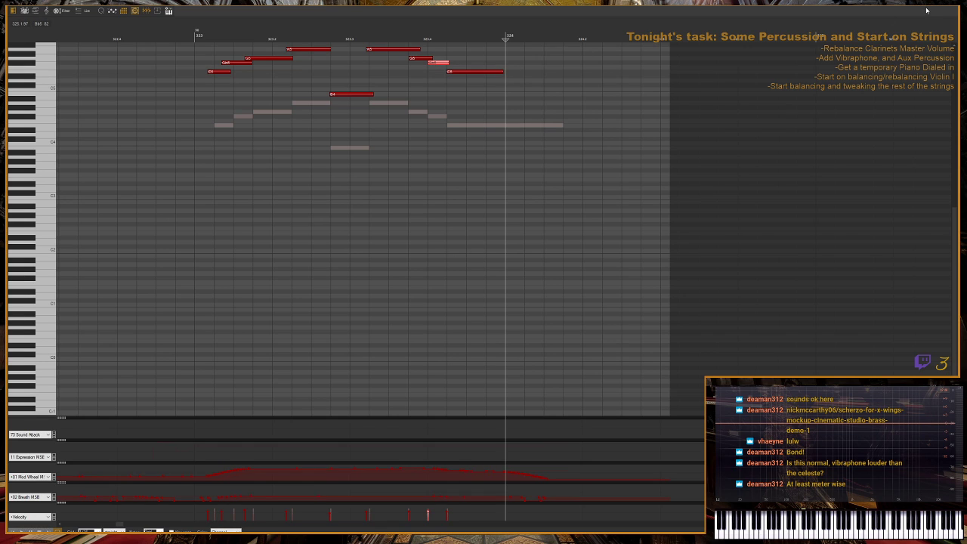
pyautogui.press('Escape')
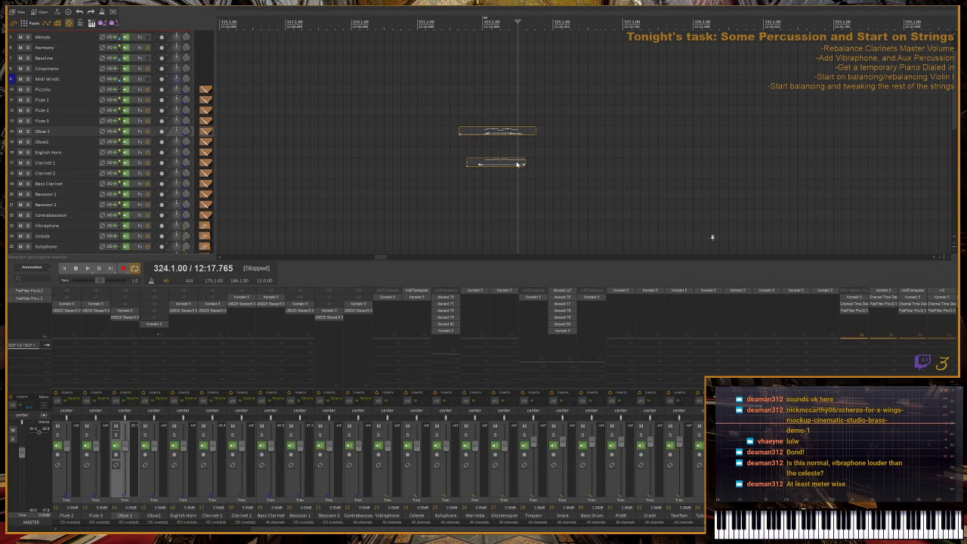
pyautogui.doubleClick(517, 163)
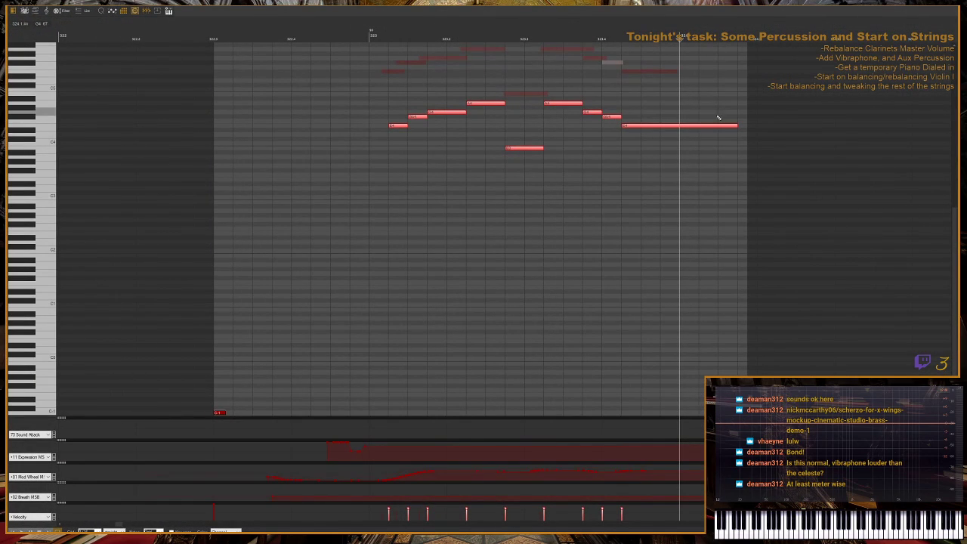
pyautogui.moveTo(738, 124); pyautogui.dragTo(672, 123)
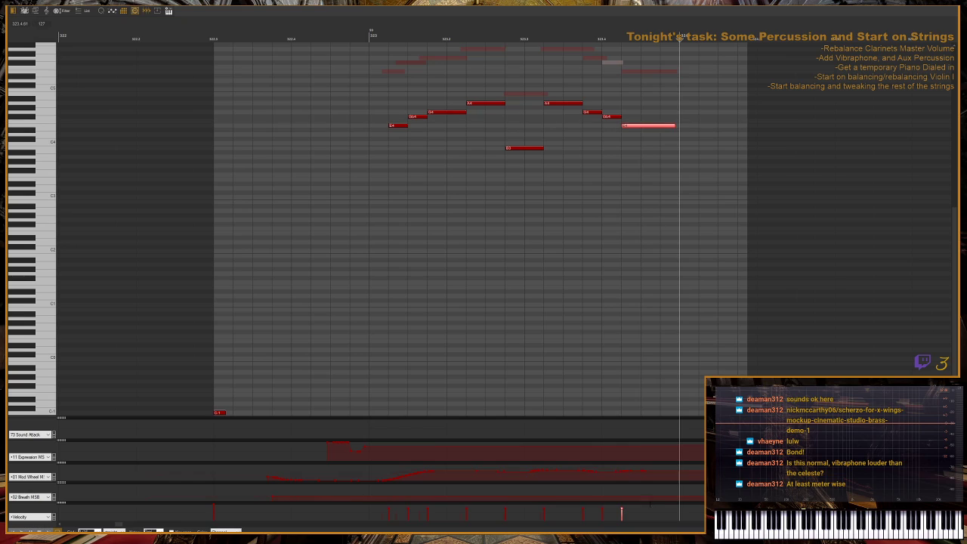
# - Taper the Expression and Mod Wheel lanes at the end of the Clarinet 1 phrase and select the flat Expression section
pyautogui.click(667, 483)
pyautogui.click(678, 482)
pyautogui.click(682, 478)
pyautogui.click(30, 235)
pyautogui.click(373, 32)
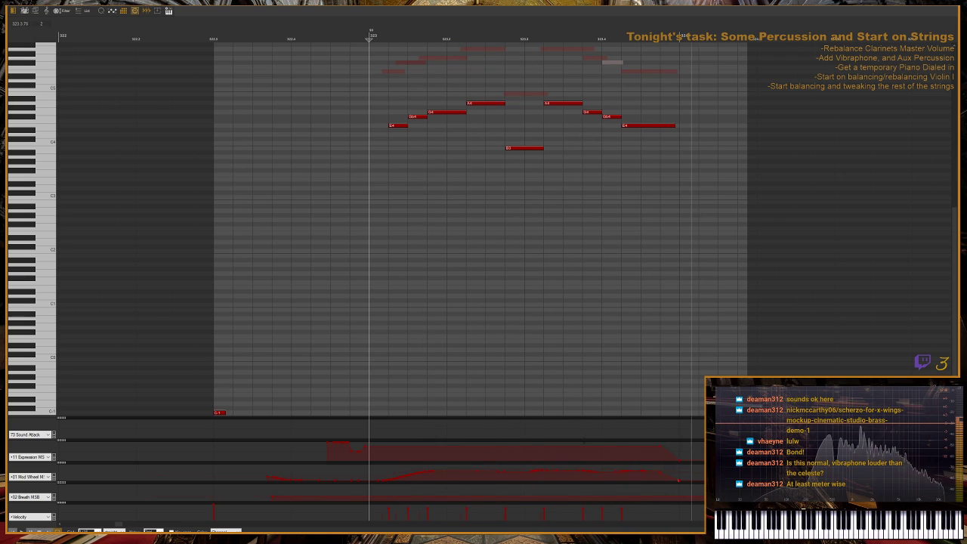
pyautogui.click(586, 444)
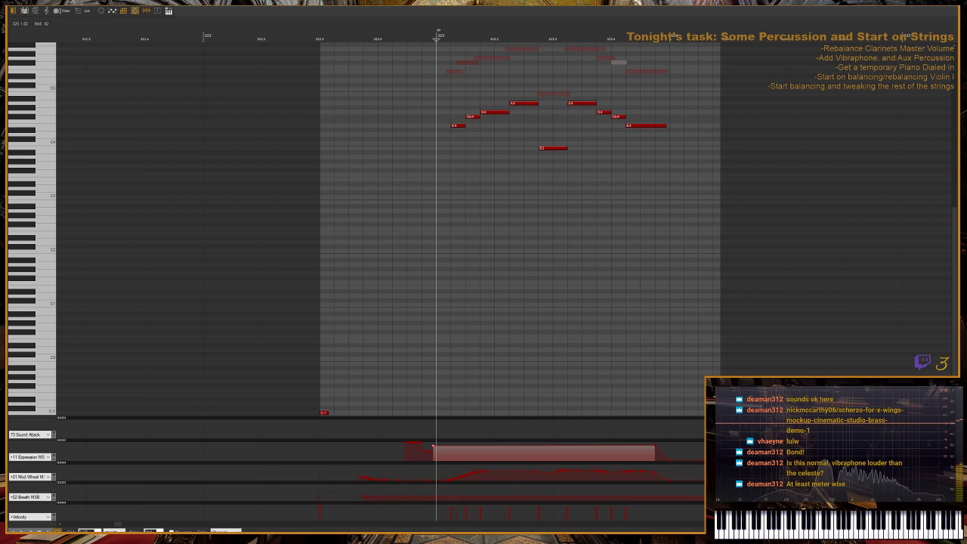
# - Return to the string tracks and inspect the Expressivo patch in the Cello track's Kontakt multi
pyautogui.hotkey('alt', '2')
pyautogui.scroll(-8, 90, 166)
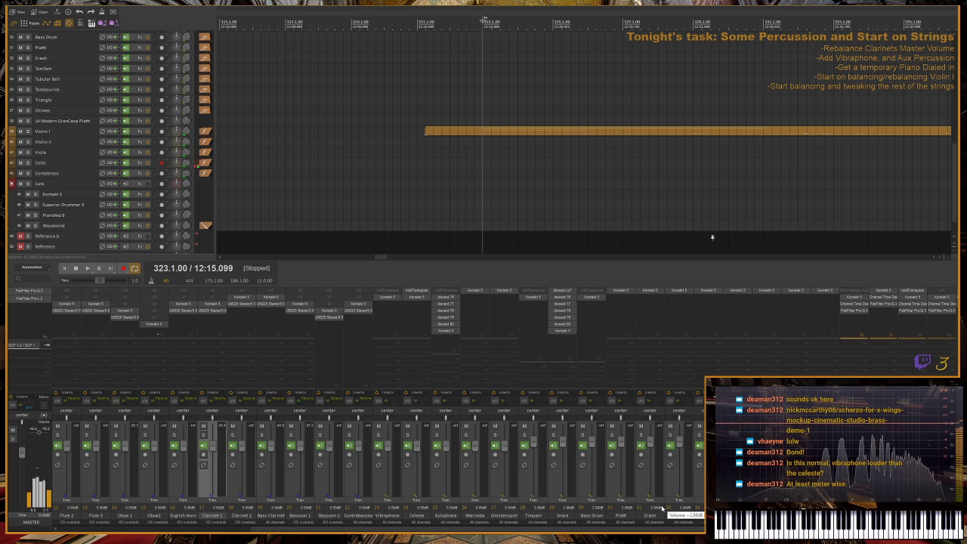
pyautogui.click(937, 297)
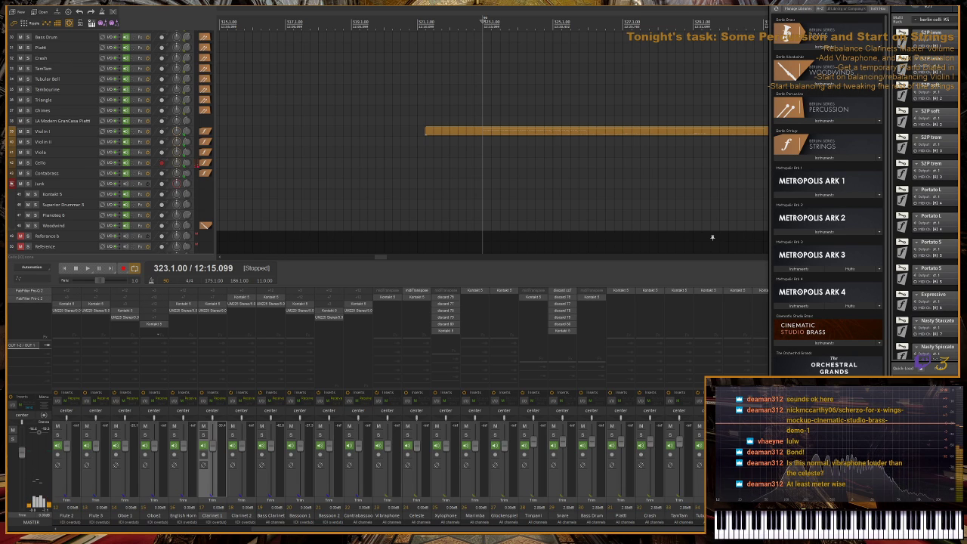
pyautogui.click(923, 279)
pyautogui.scroll(-1, 907, 286)
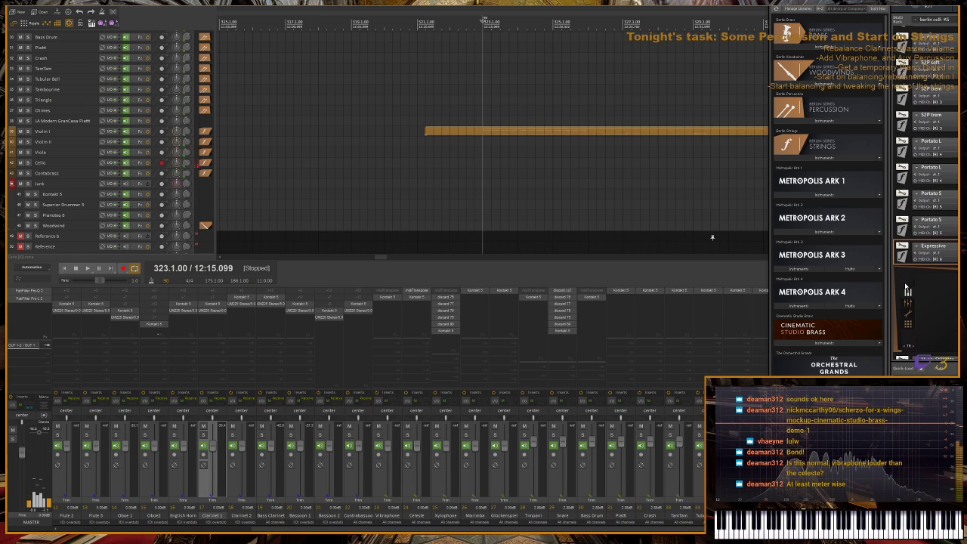
pyautogui.click(912, 314)
pyautogui.click(907, 304)
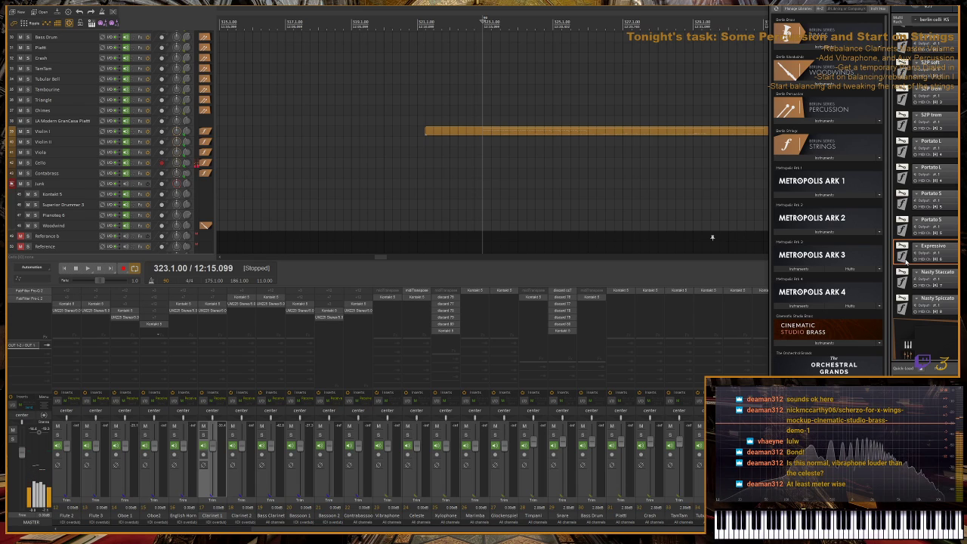
# - Copy the Oboe 1 item onto the Viola track at the same position and start playback from bar 323
pyautogui.hscroll(1, 712, 238)
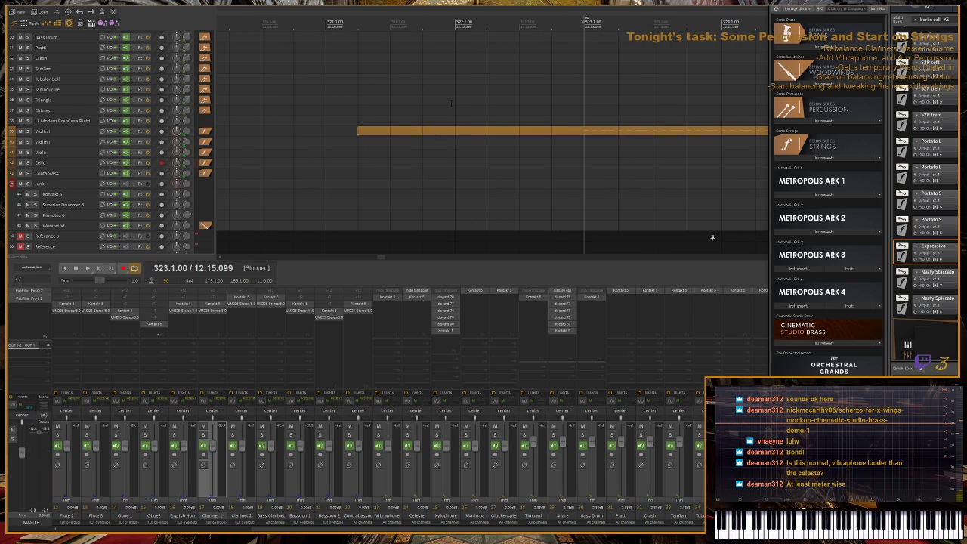
pyautogui.hscroll(-3, 712, 237)
pyautogui.press('-')
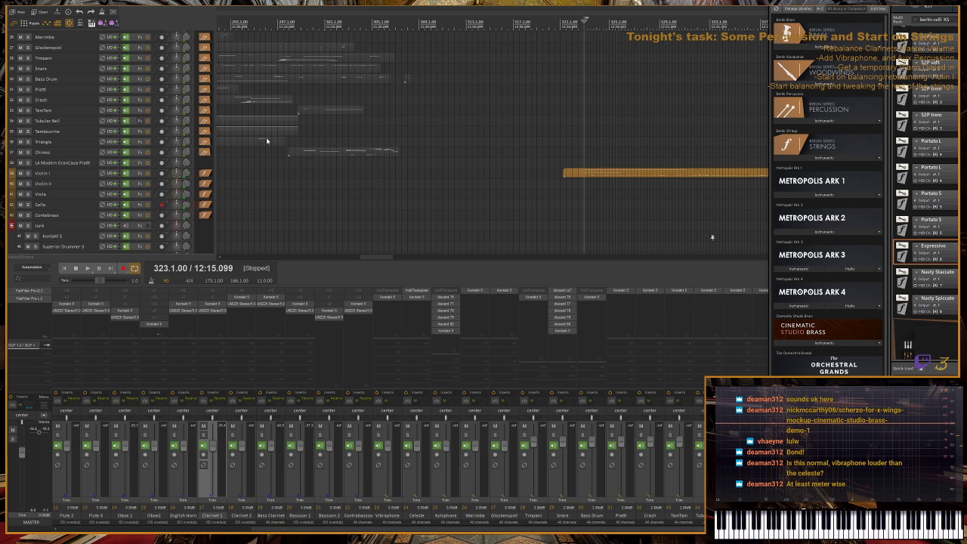
pyautogui.scroll(2, 108, 113)
pyautogui.scroll(3, 383, 118)
pyautogui.scroll(7, 82, 148)
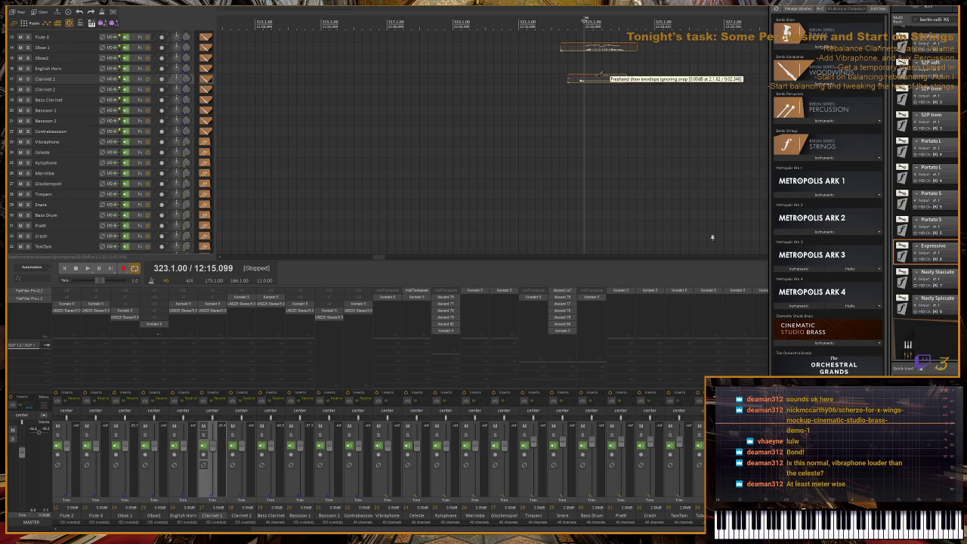
pyautogui.scroll(2, 194, 98)
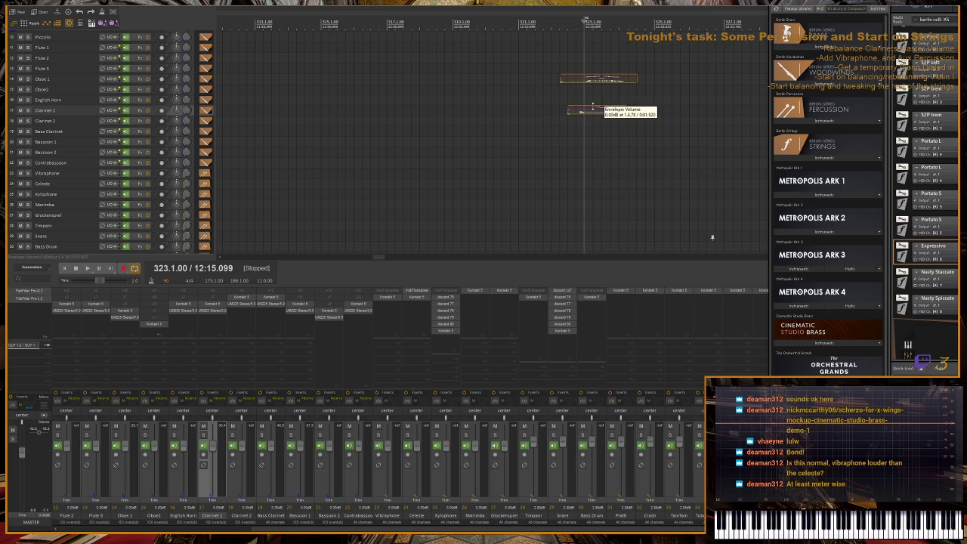
pyautogui.click(594, 77)
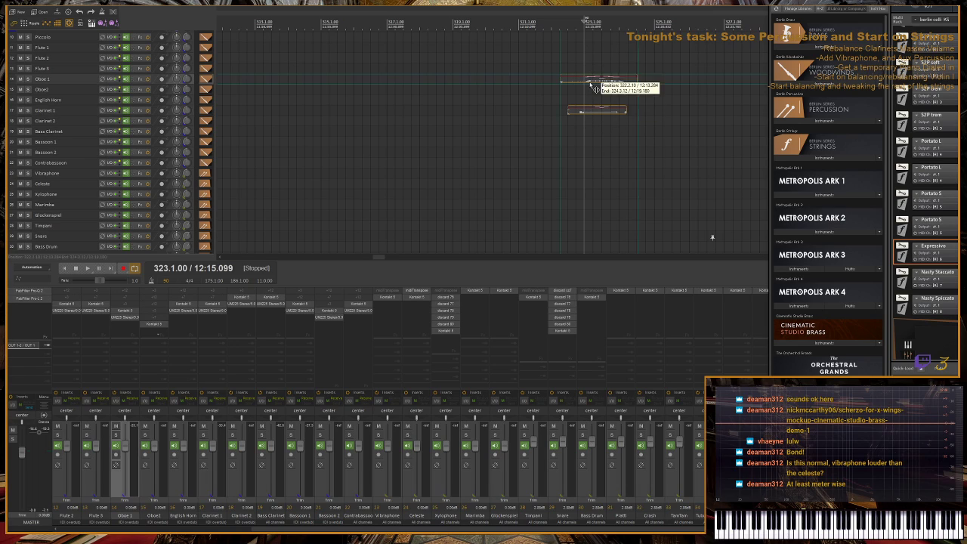
pyautogui.moveTo(593, 77); pyautogui.dragTo(593, 109)
pyautogui.press('space')
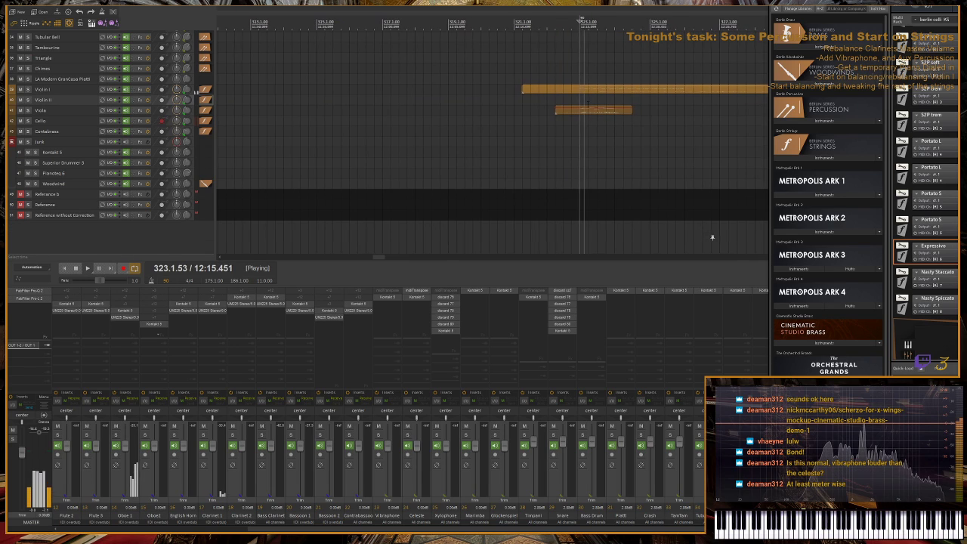
# - Move the copied Oboe 1 item from the Viola track down to the Cello track and open it in the MIDI editor
pyautogui.press('space')
pyautogui.moveTo(566, 114); pyautogui.dragTo(567, 125)
pyautogui.doubleClick(567, 123)
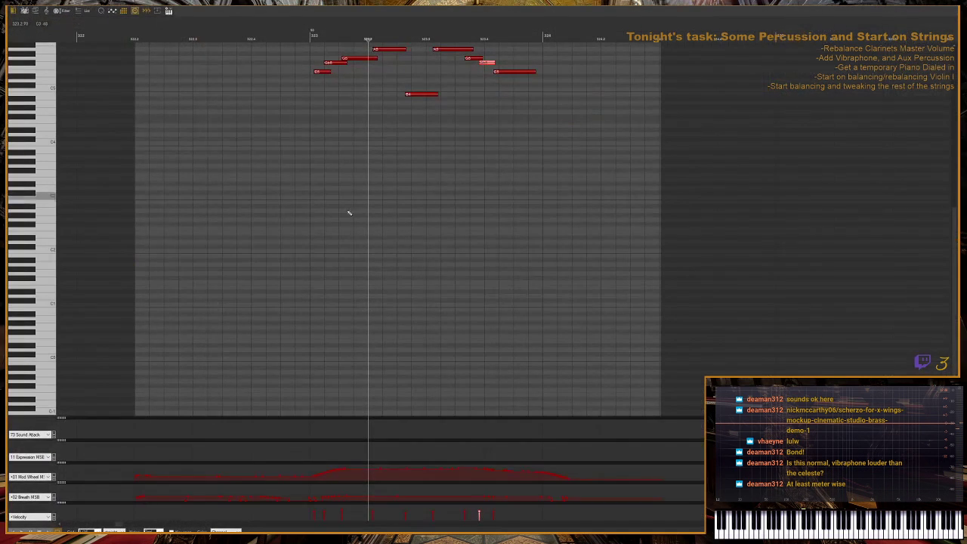
# - Transpose all notes in the Cello item down two octaves
pyautogui.scroll(2, 223, 199)
pyautogui.hotkey('ctrl', 'a')
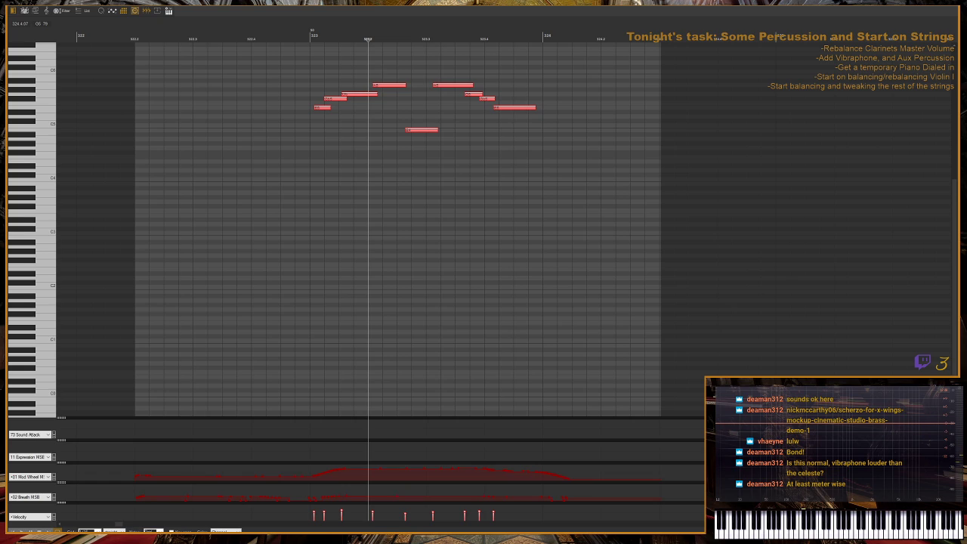
pyautogui.hotkey('shift', 'Down')
pyautogui.hotkey('shift', 'Down')
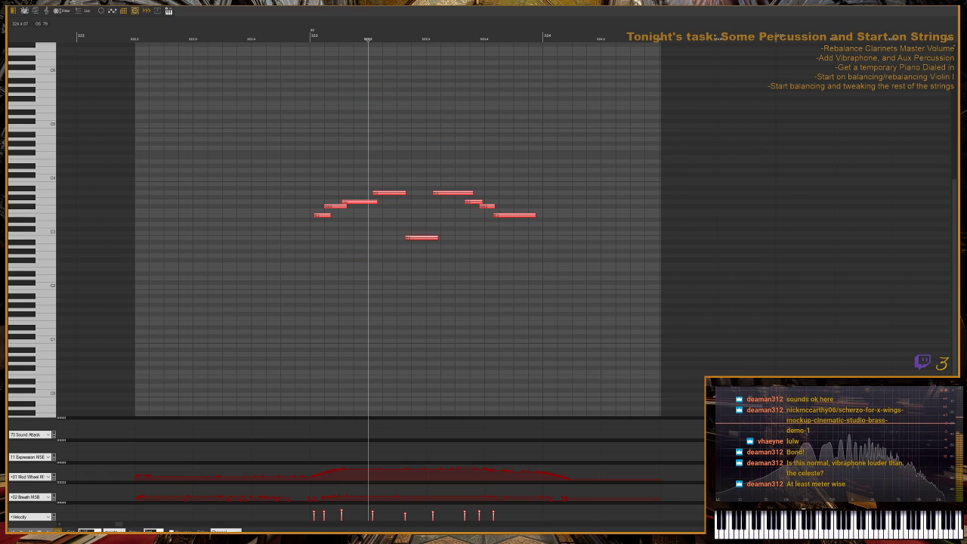
# - Select the Cello phrase with its Mod Wheel and Breath events and shift its opening and closing notes slightly later, ending around bar 324
pyautogui.click(312, 34)
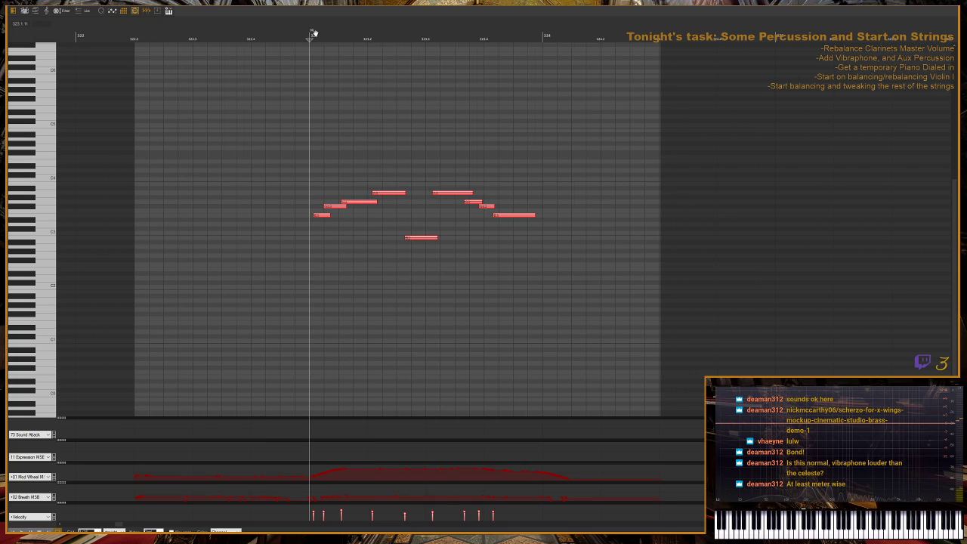
pyautogui.press('h')
pyautogui.press('g')
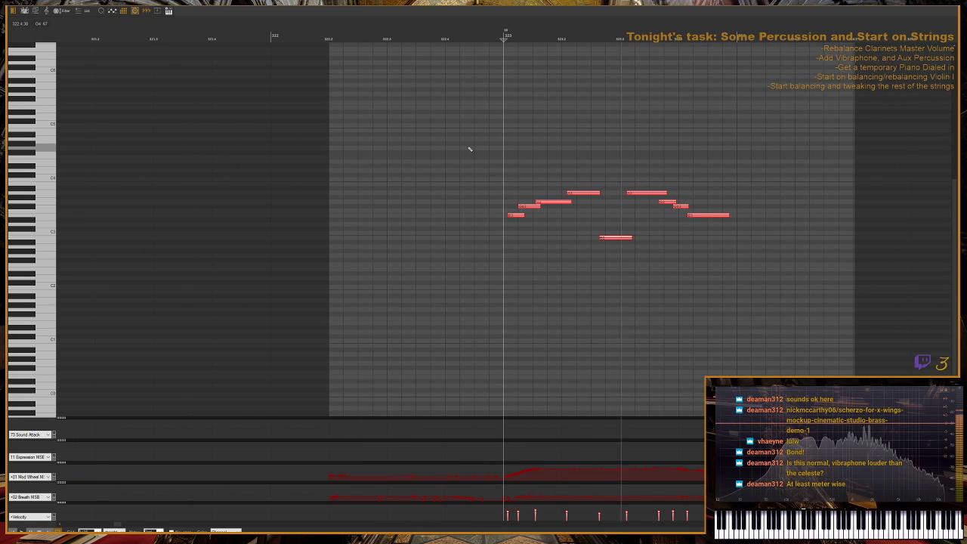
pyautogui.press('g')
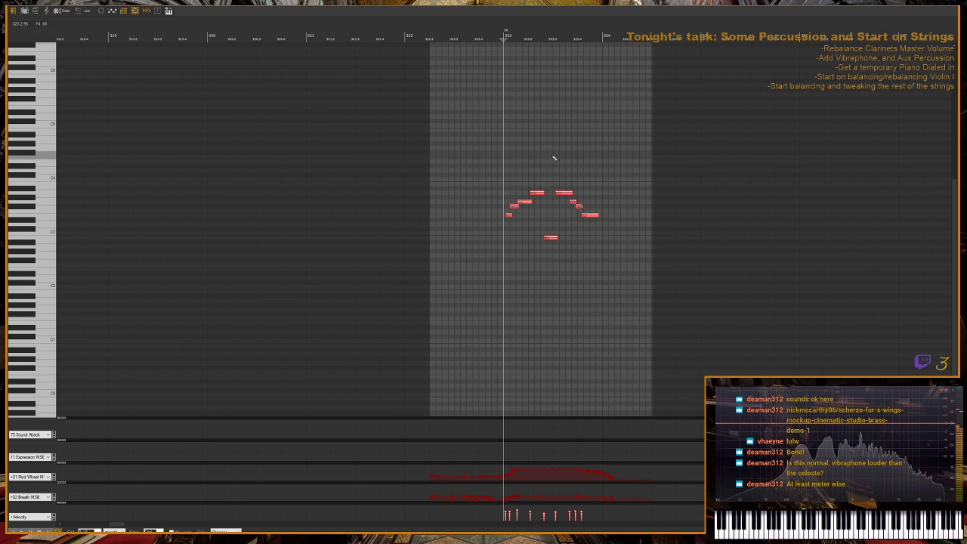
pyautogui.hotkey('ctrl', 'Right')
pyautogui.press('h')
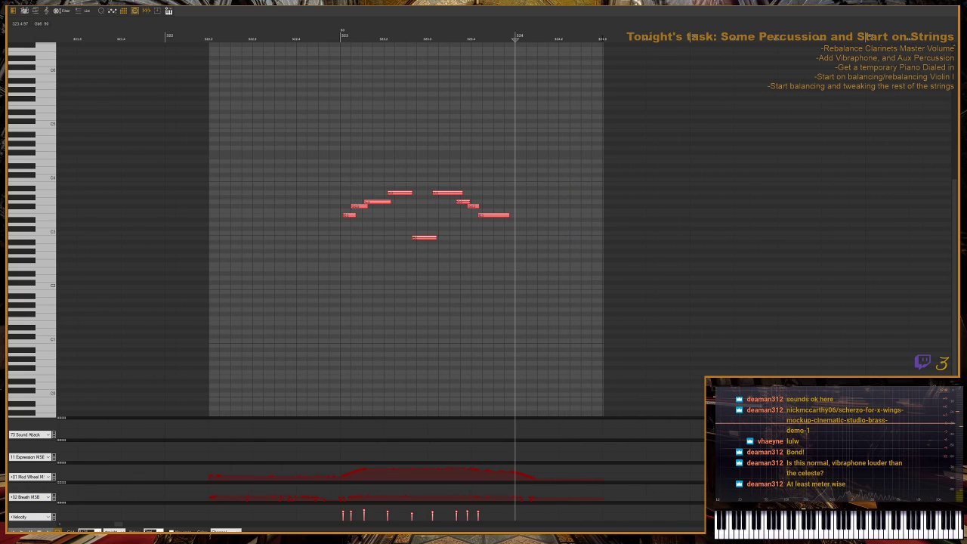
pyautogui.moveTo(313, 142); pyautogui.dragTo(627, 343)
pyautogui.moveTo(331, 498); pyautogui.dragTo(605, 441)
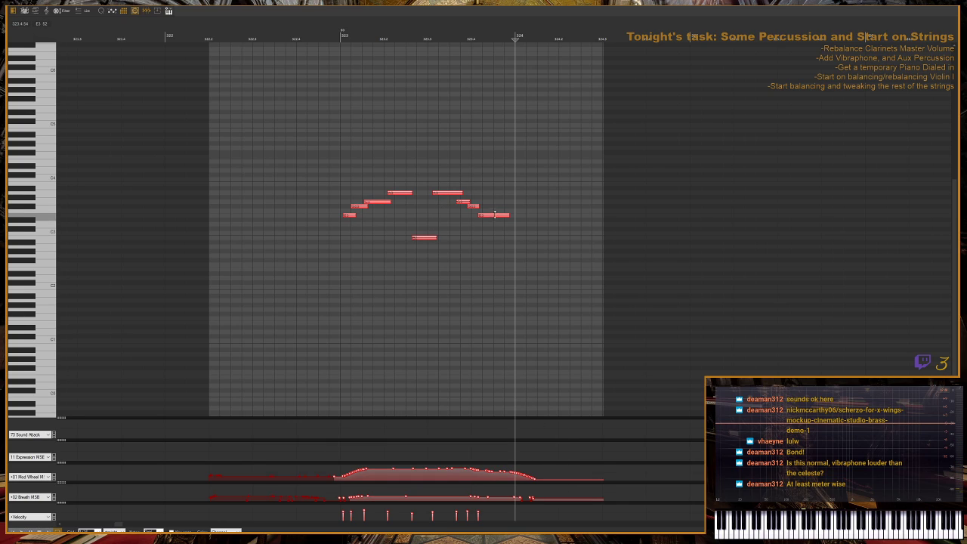
pyautogui.moveTo(495, 216); pyautogui.dragTo(501, 213)
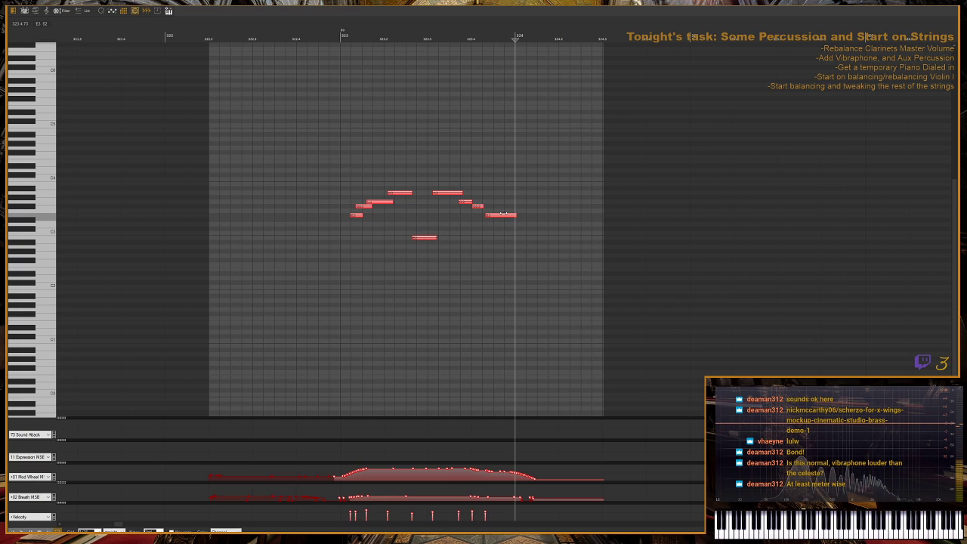
# - Level the Expression curve into a flat section across the Cello phrase in bar 323, lower it near the bottom, and audition it
pyautogui.click(320, 28)
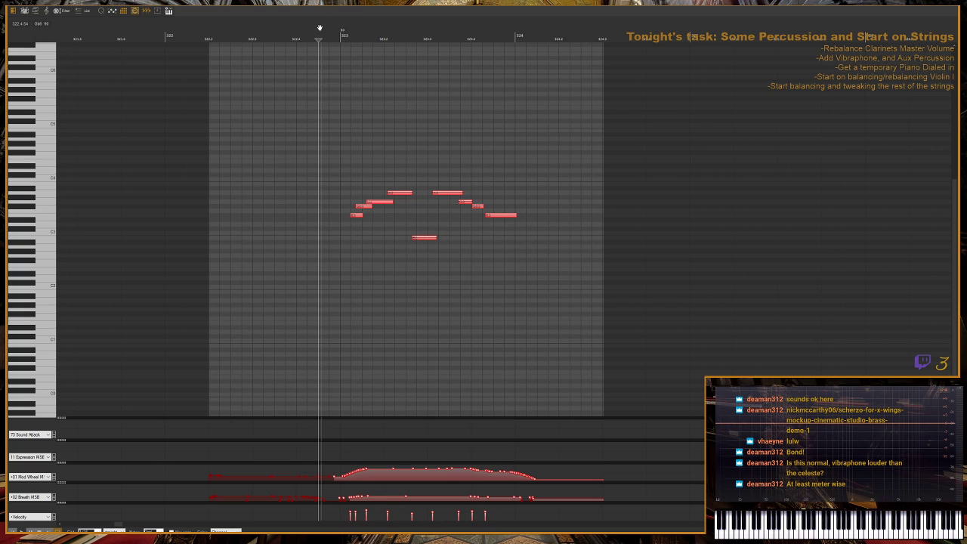
pyautogui.press('space')
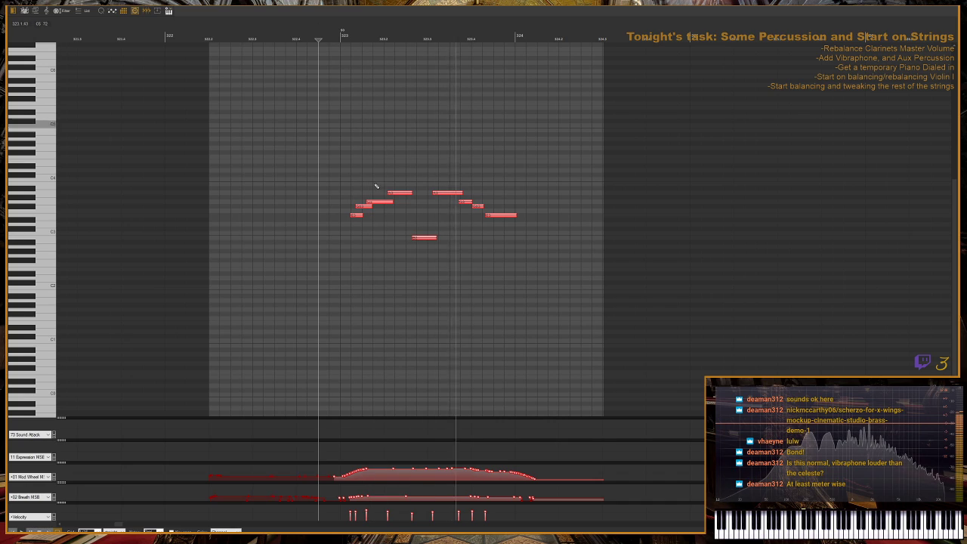
pyautogui.press('space')
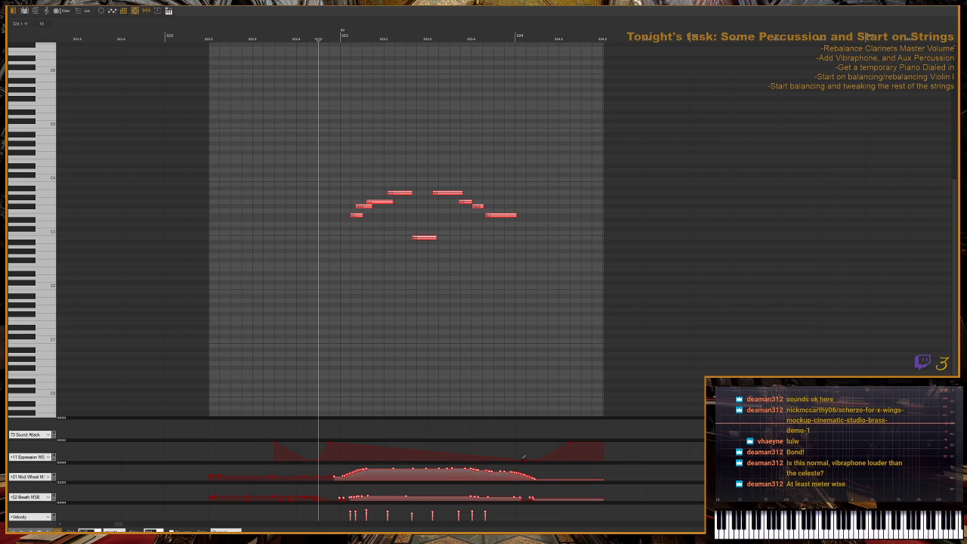
pyautogui.moveTo(524, 460); pyautogui.dragTo(526, 434)
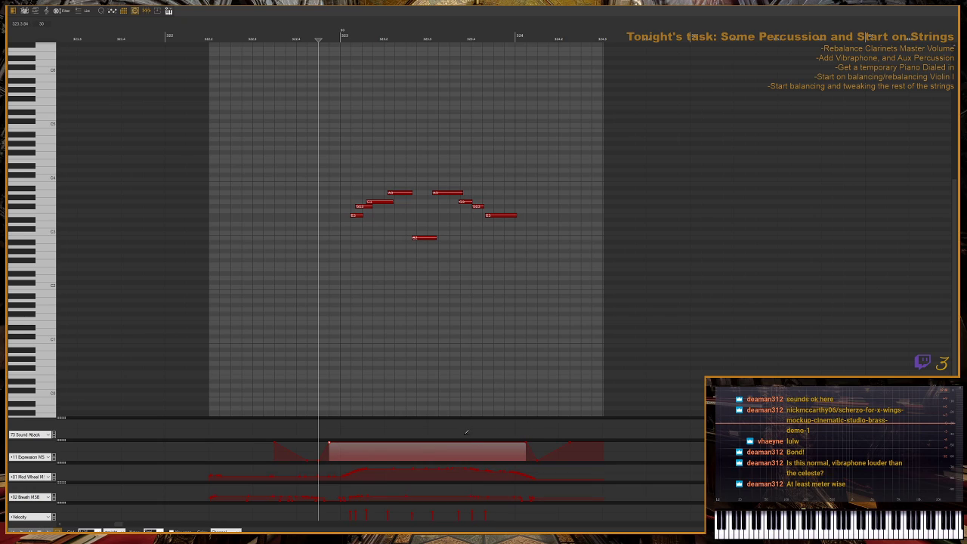
pyautogui.moveTo(457, 444); pyautogui.dragTo(454, 458)
pyautogui.press('space')
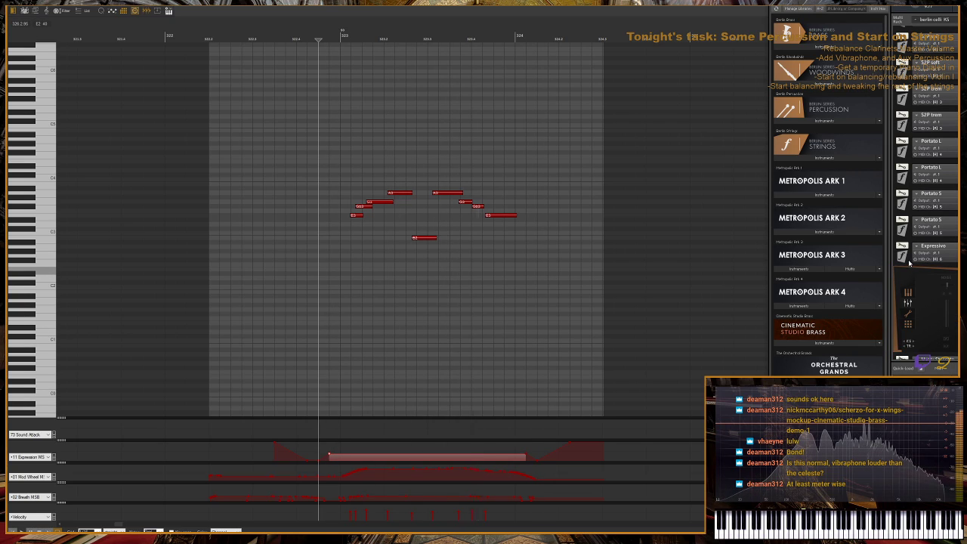
# - Show the keyswitch options of the Expressivo patch, add a low keyswitch note at the start of the Cello item, and play the passage
pyautogui.click(907, 325)
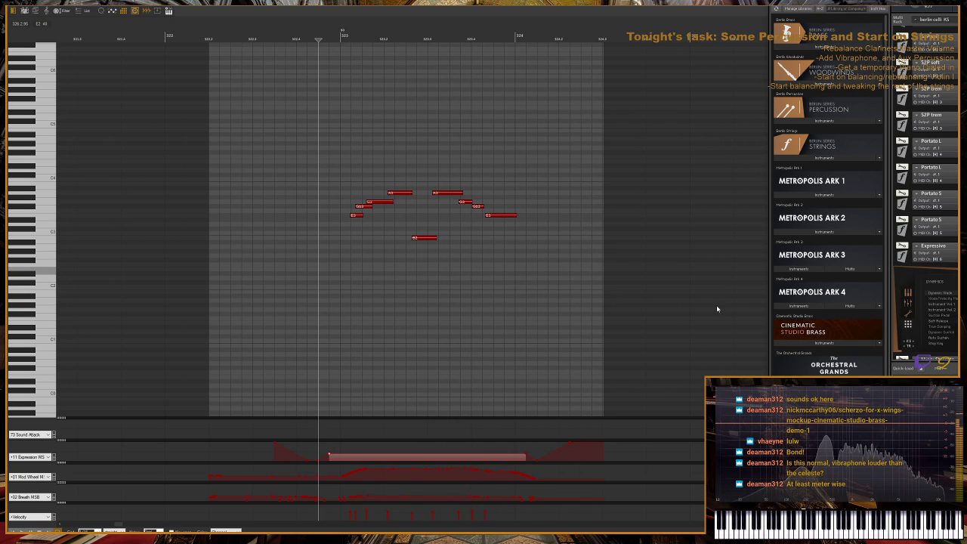
pyautogui.click(225, 47)
pyautogui.press('space')
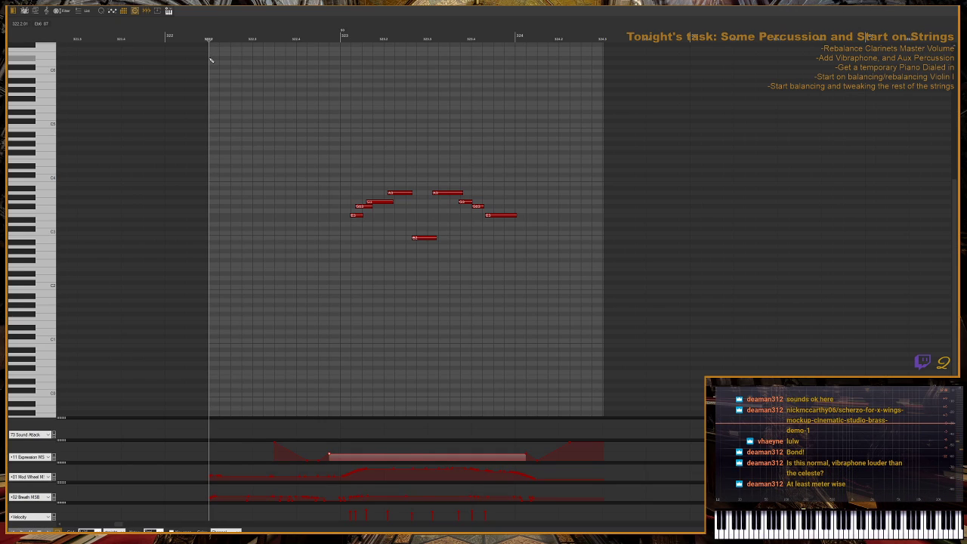
pyautogui.press('space')
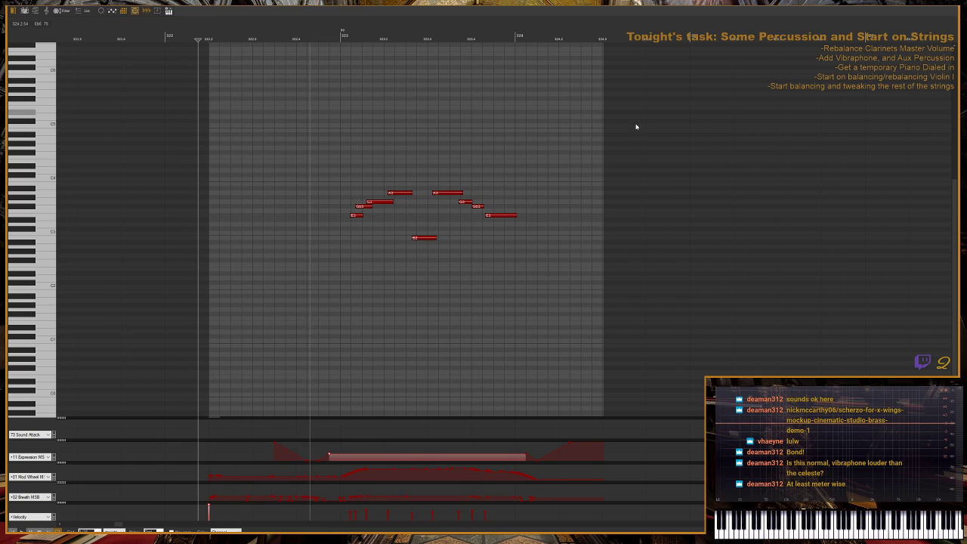
pyautogui.press('F11')
pyautogui.press('space')
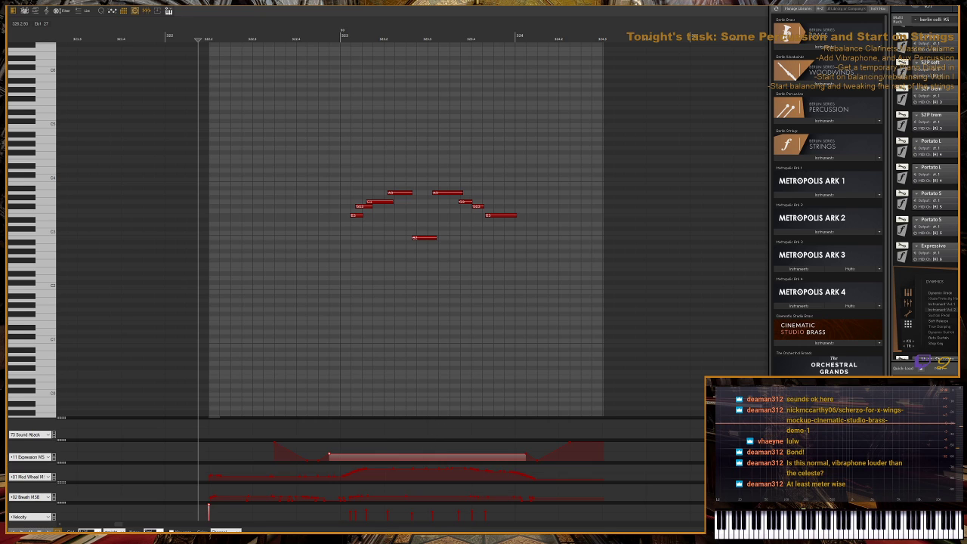
# - Place the edit cursor at bar 323 and try the Cello phrase with its flat Expression section at minimum
pyautogui.doubleClick(371, 6)
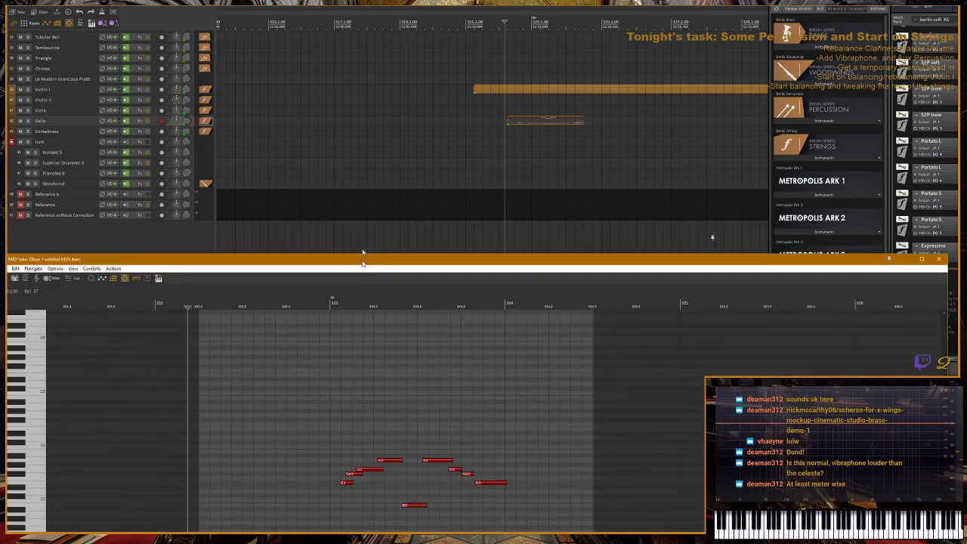
pyautogui.click(532, 120)
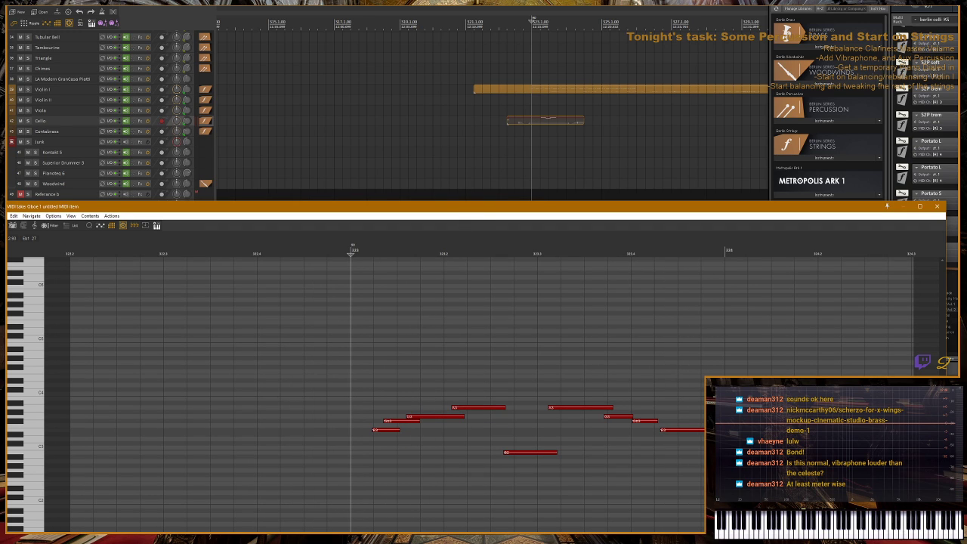
pyautogui.doubleClick(504, 211)
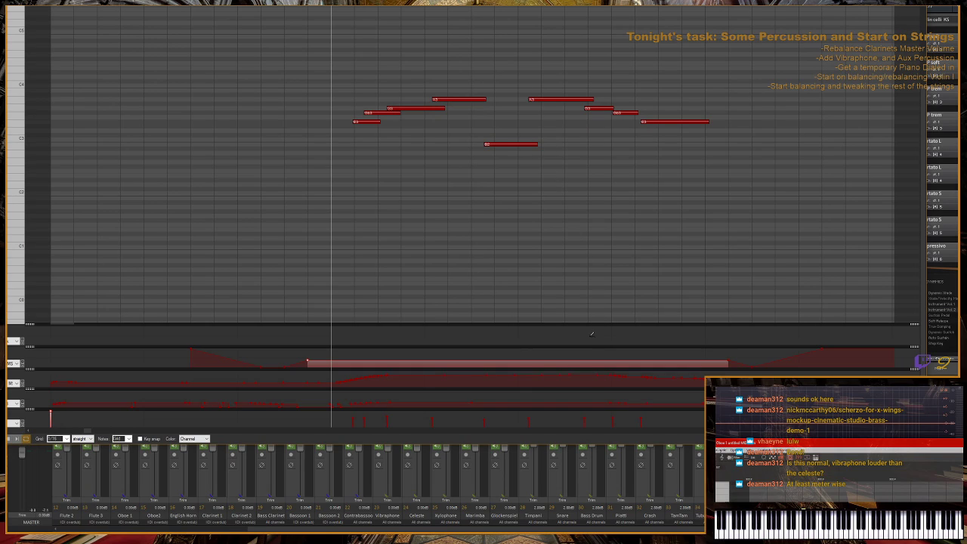
pyautogui.moveTo(576, 358); pyautogui.dragTo(579, 364)
pyautogui.press('space')
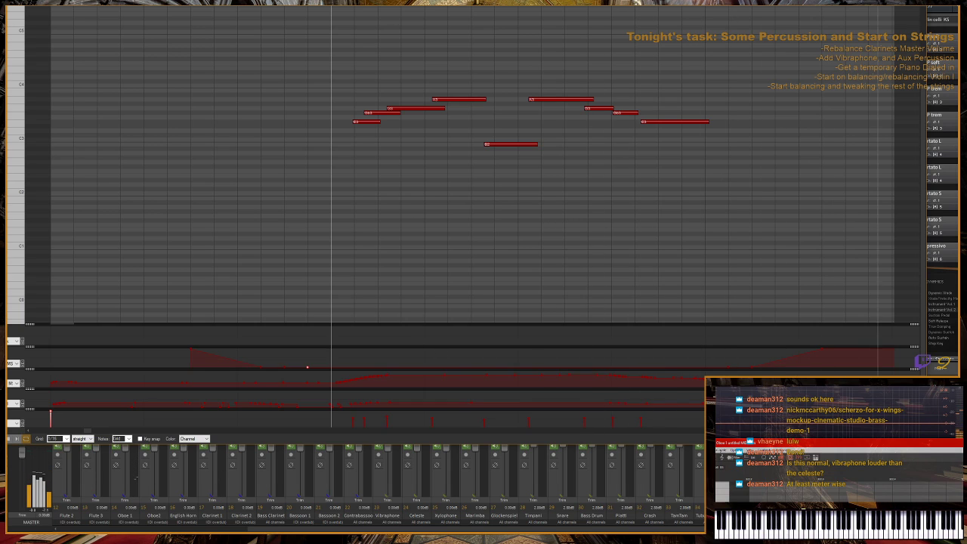
# - Raise the flat Expression section of the Cello phrase to maximum and play the passage
pyautogui.hotkey('ctrl', 'e')
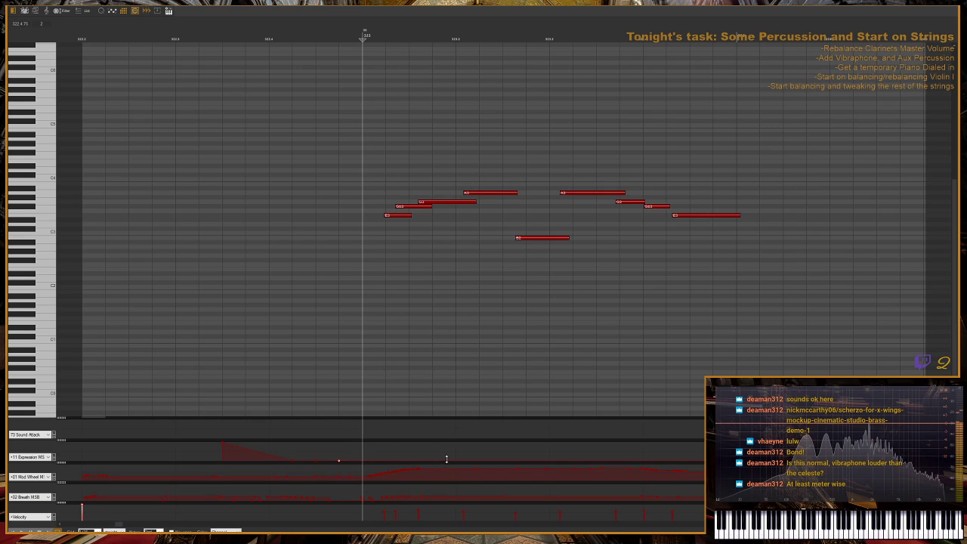
pyautogui.moveTo(447, 459); pyautogui.dragTo(453, 432)
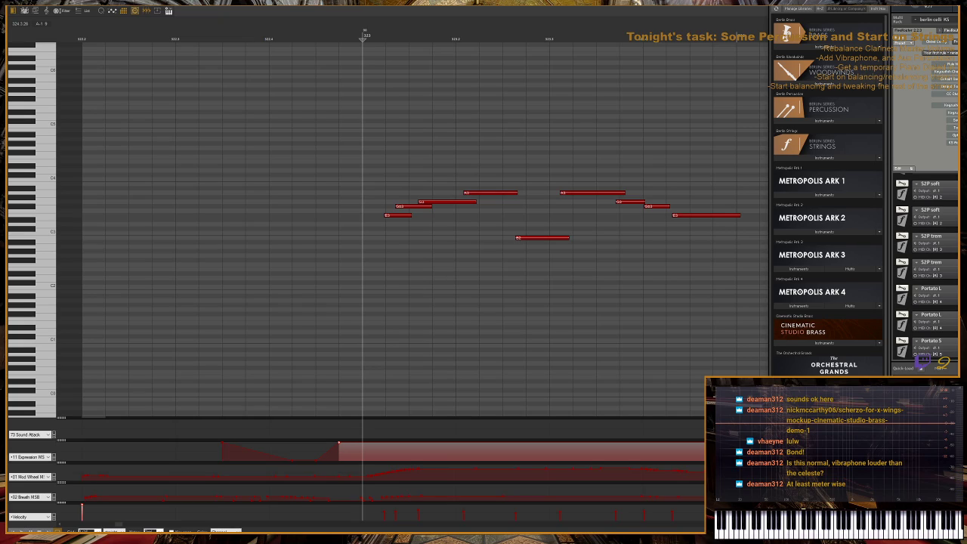
pyautogui.press('space')
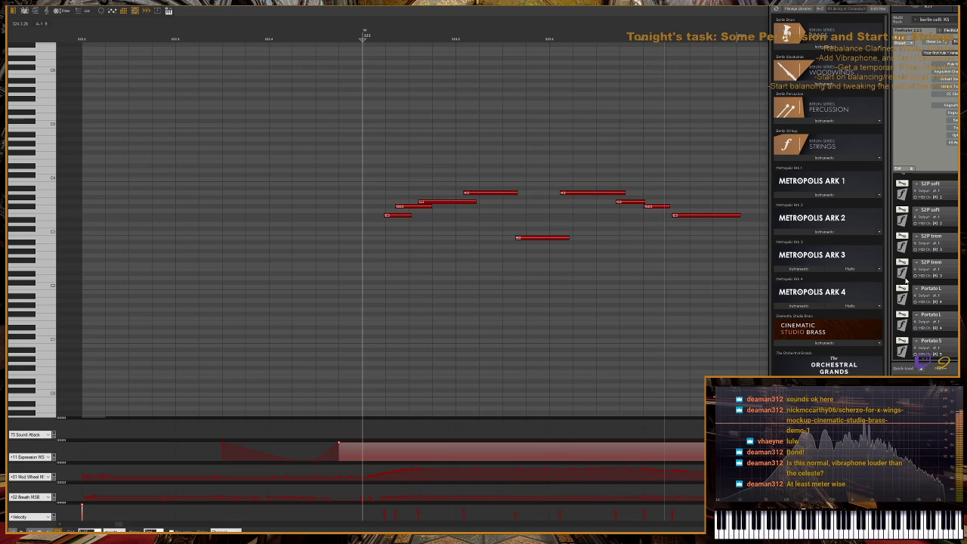
# - Examine the Expressivo patch settings in the Cello's Kontakt multi while auditioning the phrase
pyautogui.scroll(-3, 907, 280)
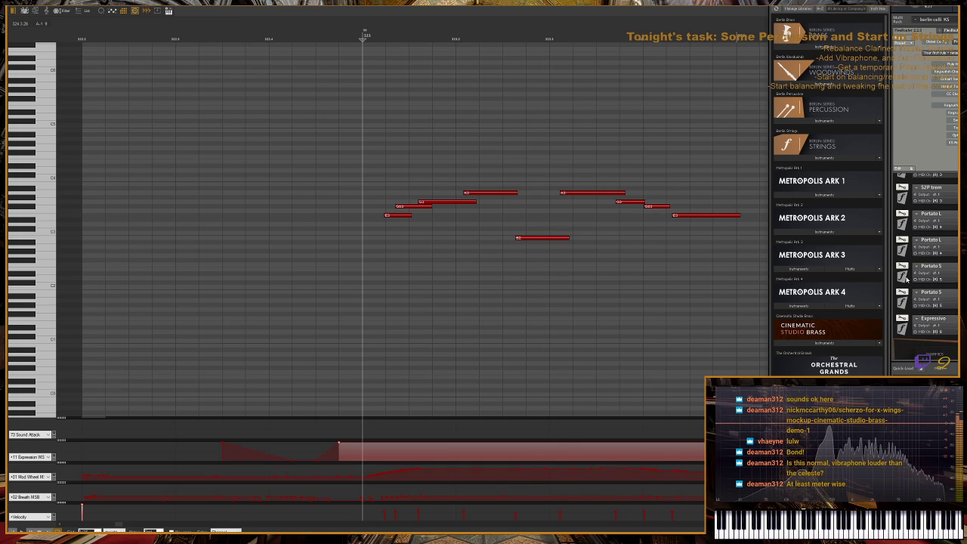
pyautogui.scroll(-2, 907, 279)
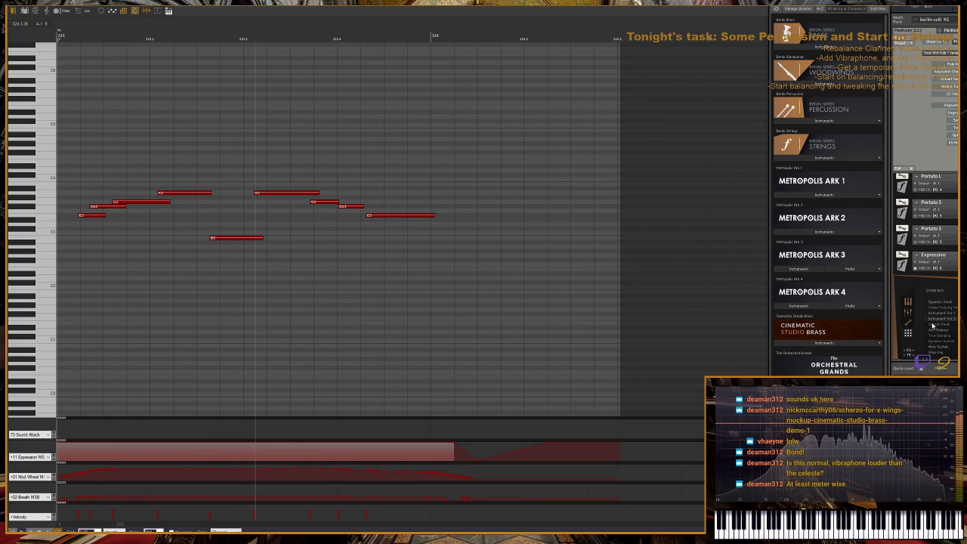
pyautogui.scroll(-1, 937, 302)
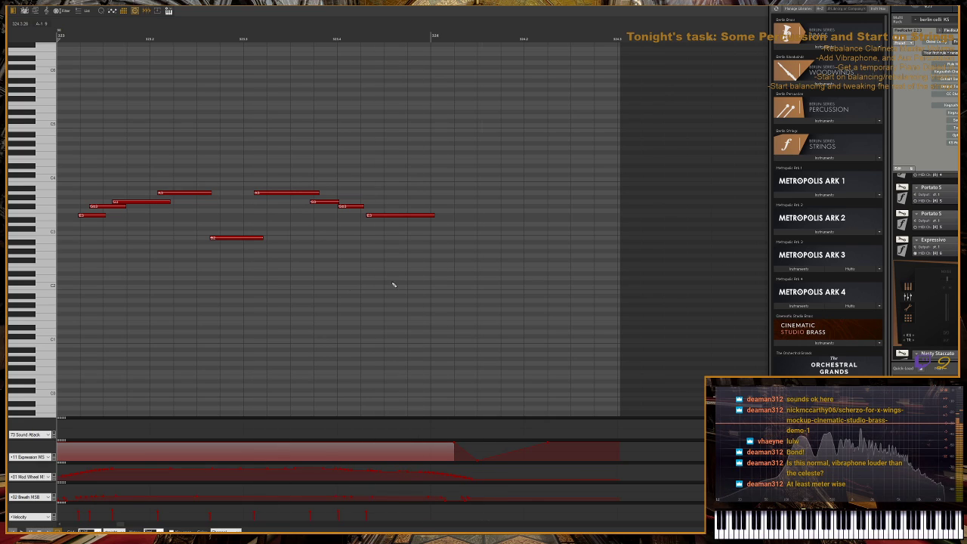
pyautogui.press('g')
pyautogui.press('g')
pyautogui.press('g')
pyautogui.press('g')
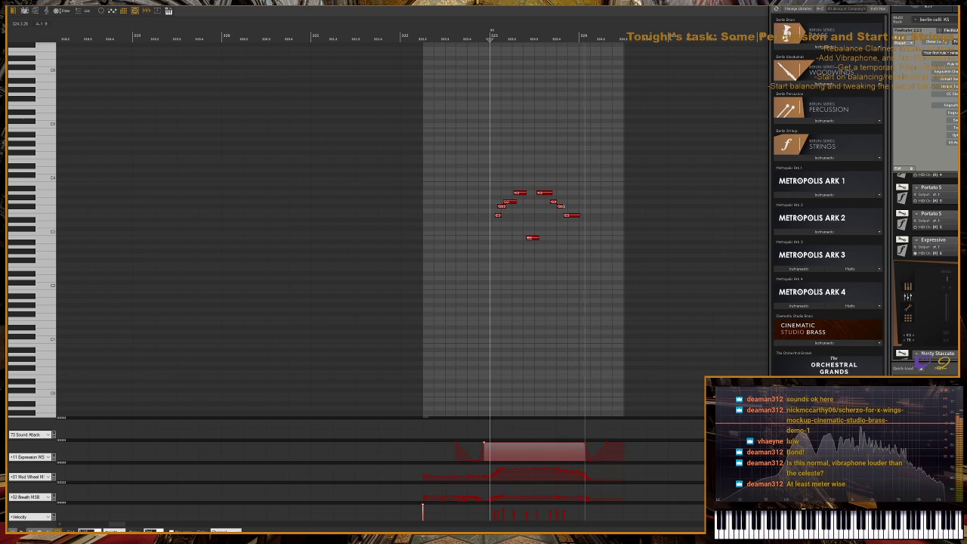
pyautogui.press('space')
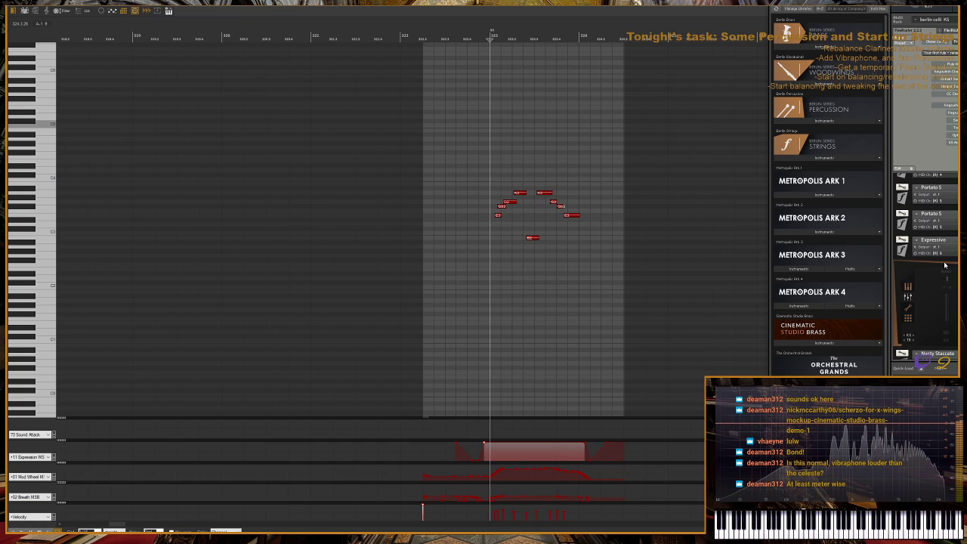
# - Raise the Breath events from shortly after the start of the Cello item through its end and audition the phrase
pyautogui.moveTo(442, 492); pyautogui.dragTo(548, 487)
pyautogui.press('space')
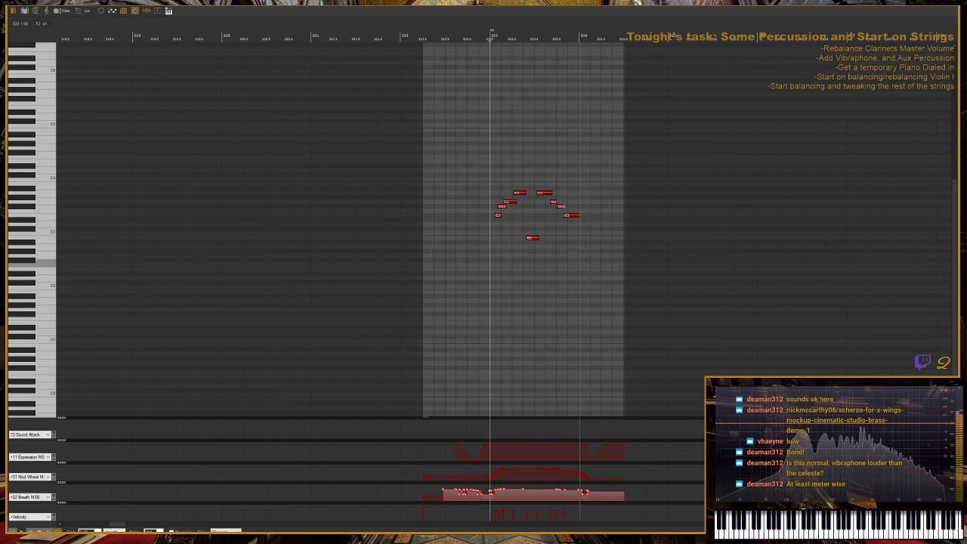
pyautogui.hotkey('alt', 'Tab')
pyautogui.press('space')
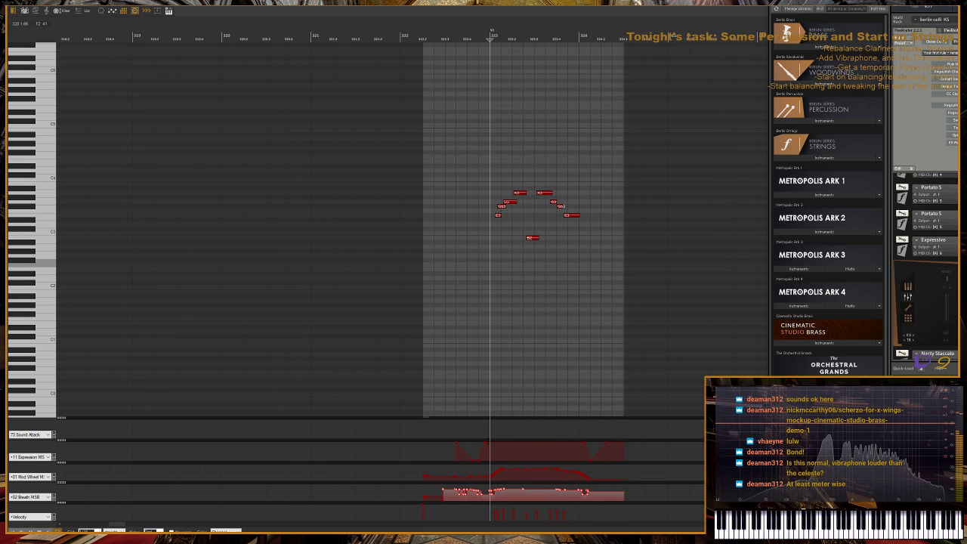
# - Set the Expression events from bar 323 to just past bar 324 to maximum, close the MIDI editor, and audition the passage
pyautogui.click(473, 452)
pyautogui.moveTo(473, 452); pyautogui.dragTo(607, 417)
pyautogui.moveTo(535, 444)
pyautogui.mouseDown()
pyautogui.moveTo(538, 459)
pyautogui.moveTo(545, 430)
pyautogui.mouseUp()
pyautogui.press('space')
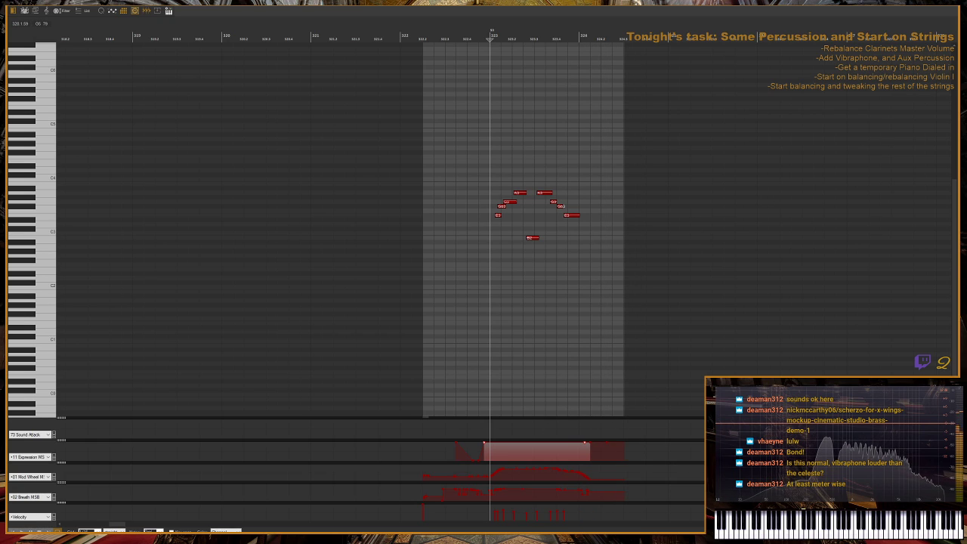
pyautogui.press('Escape')
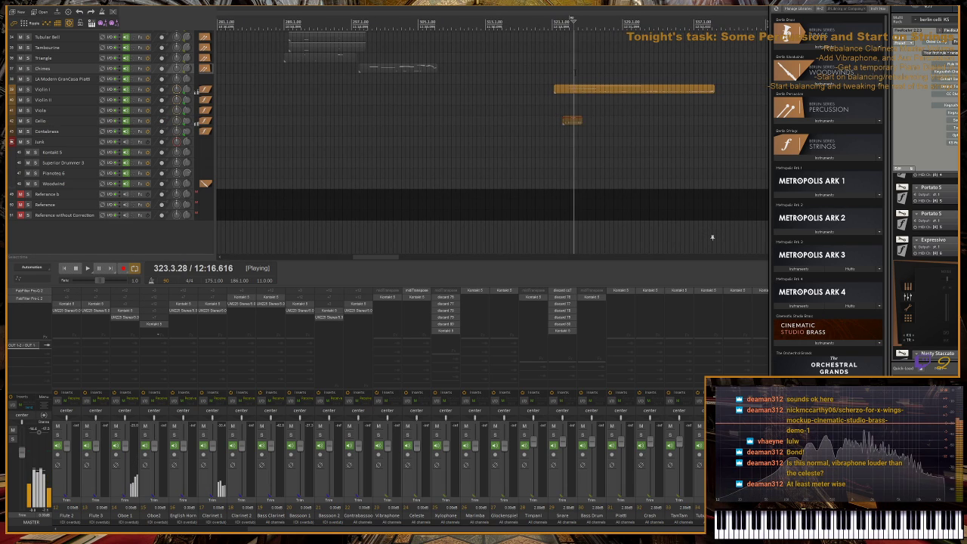
pyautogui.press('space')
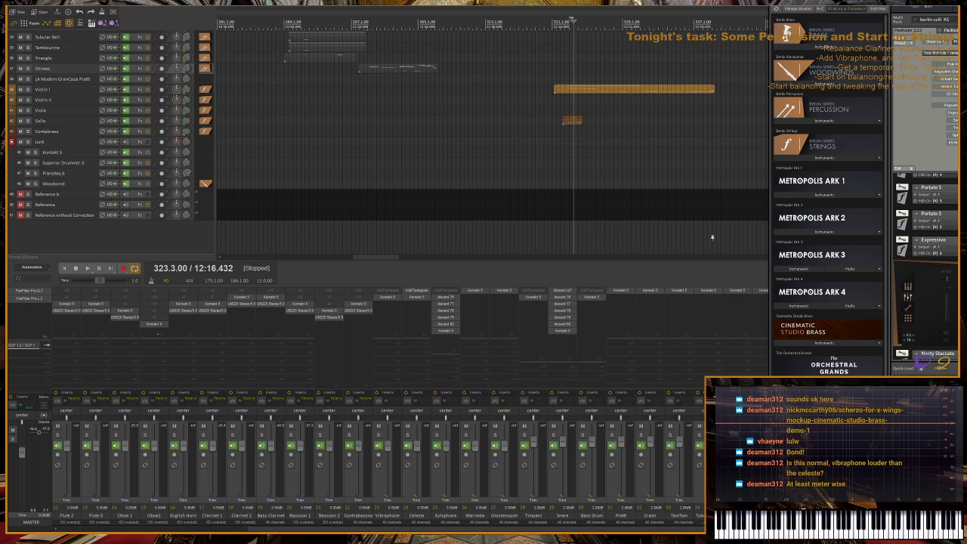
# - Close the Cello's Kontakt window
pyautogui.press('Escape')
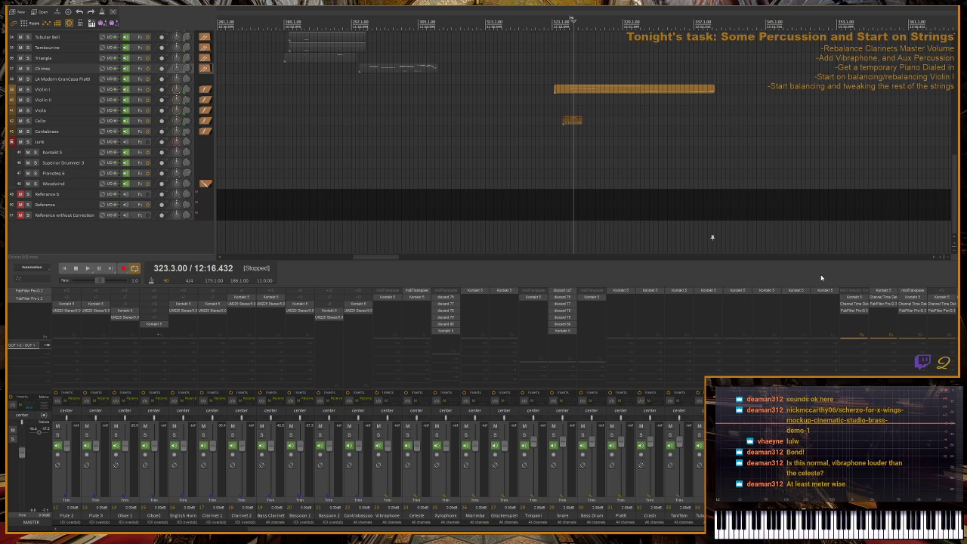
pyautogui.doubleClick(654, 88)
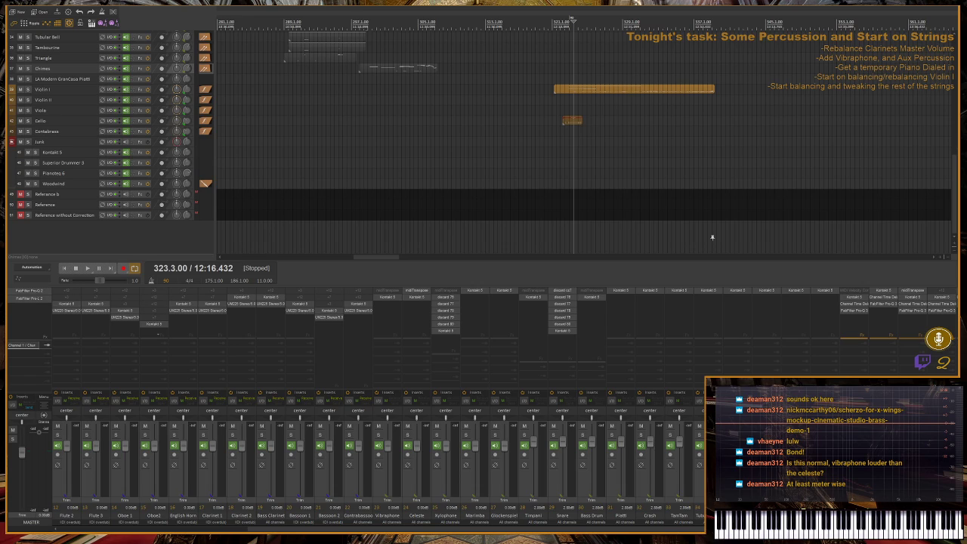
pyautogui.click(15, 11)
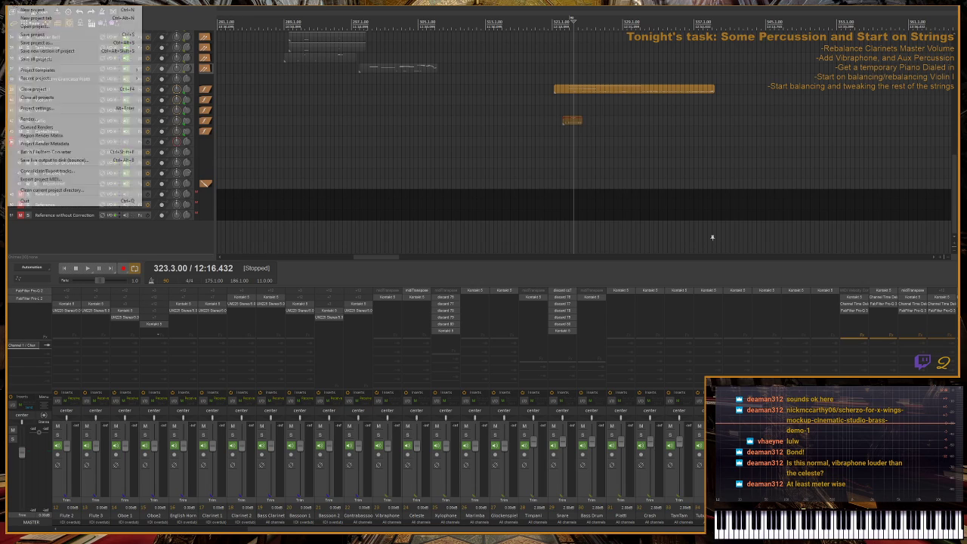
pyautogui.press('Escape')
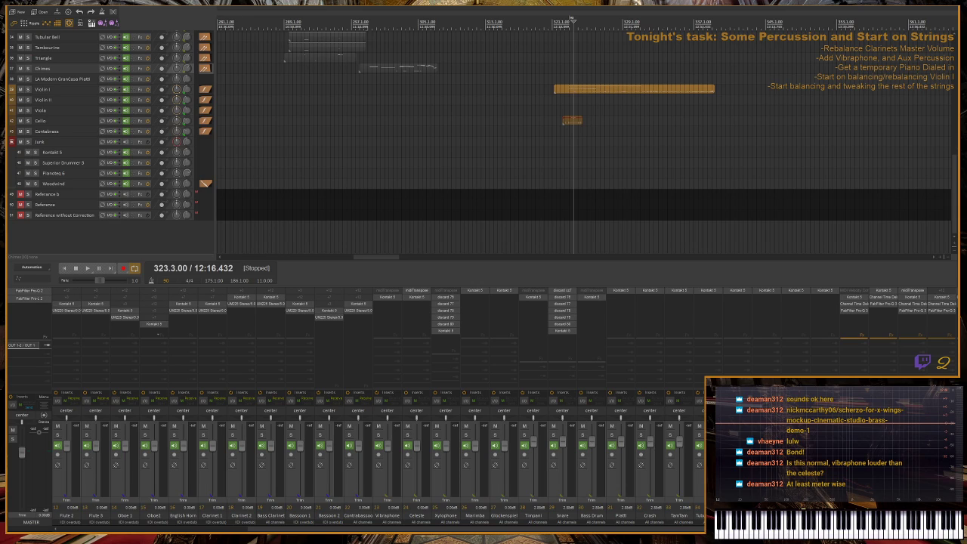
# - Switch to the Google Sheets list of string articulations and widen its window to view the Contrabass column
pyautogui.hotkey('alt', 'Tab')
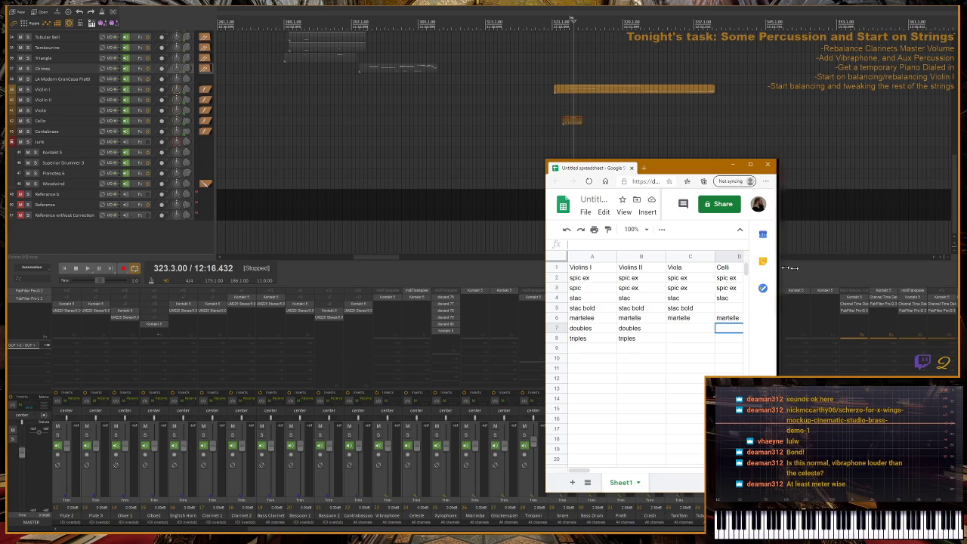
pyautogui.moveTo(776, 273); pyautogui.dragTo(922, 286)
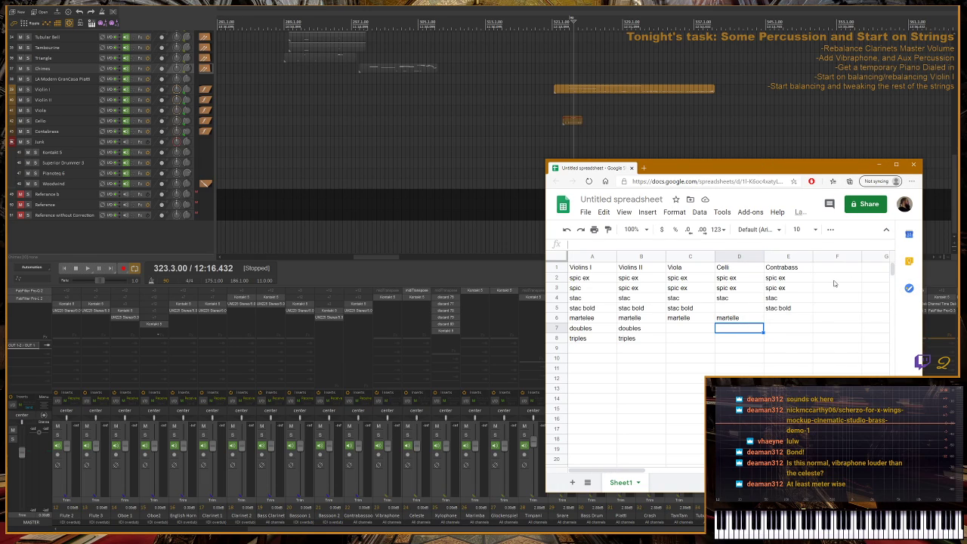
pyautogui.write('ffffffffffffffffffffffffffff')
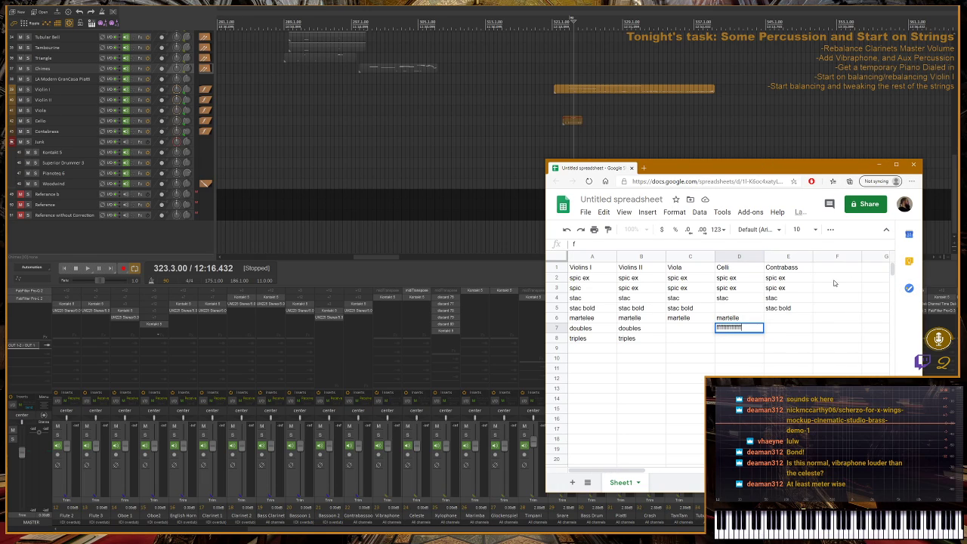
pyautogui.write('ffffffffffffffffffffffff')
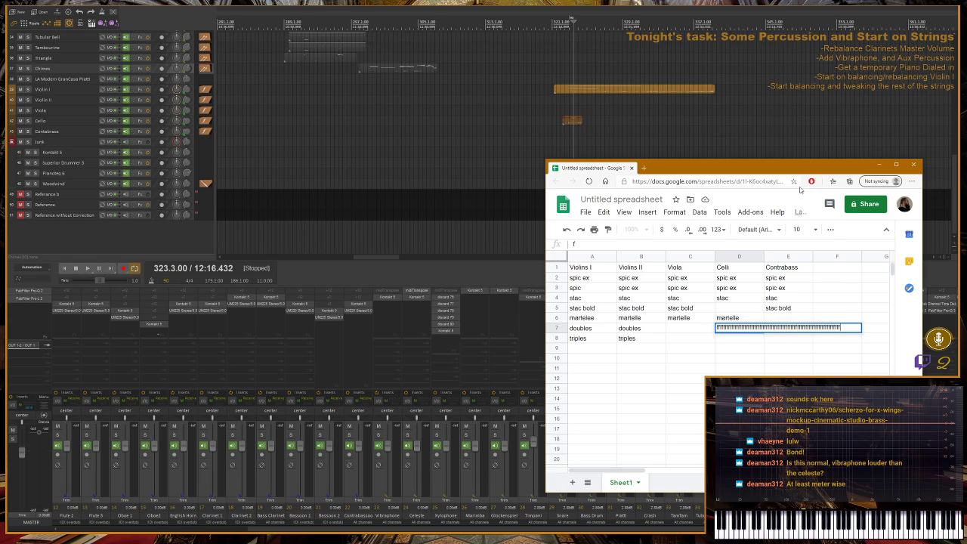
pyautogui.write('ffffffffffffffffffffffffffffffffffffffffffff')
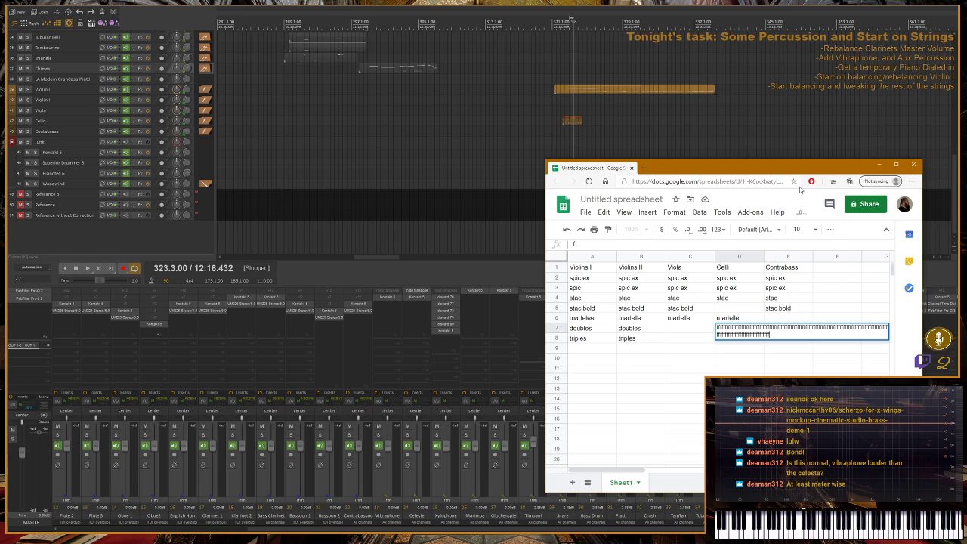
pyautogui.write('fffffffffffffffff')
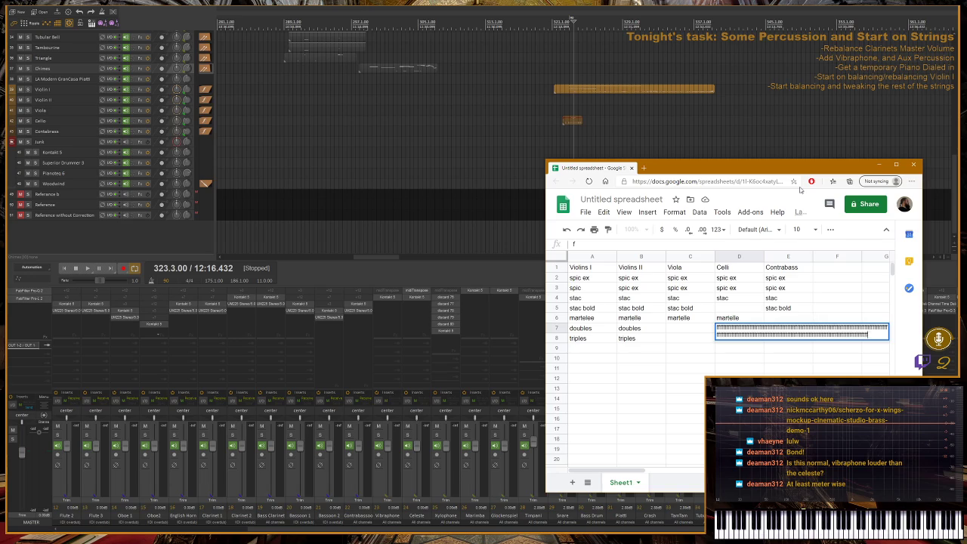
pyautogui.write('ffffffffffffffffffffffffffffff')
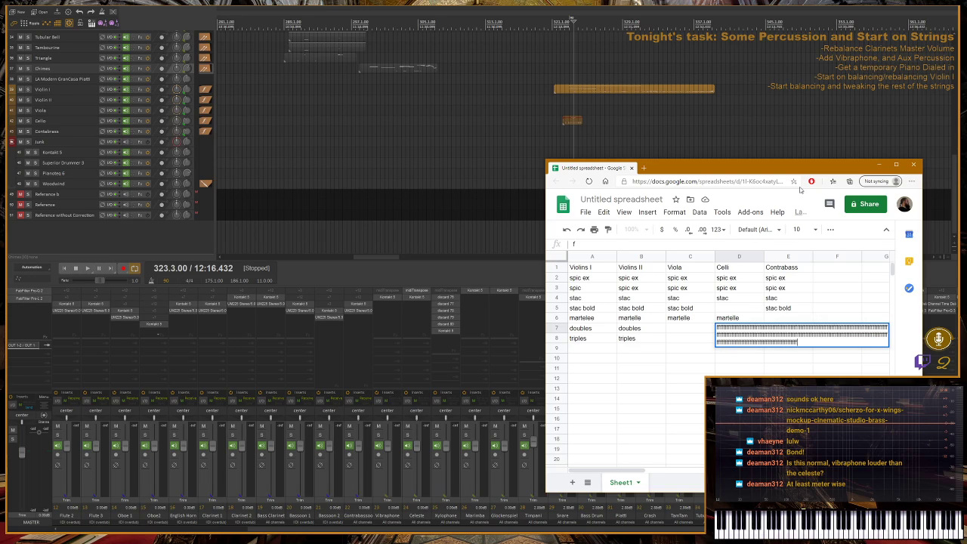
pyautogui.write('ffffffffffffffffffffffffffffff')
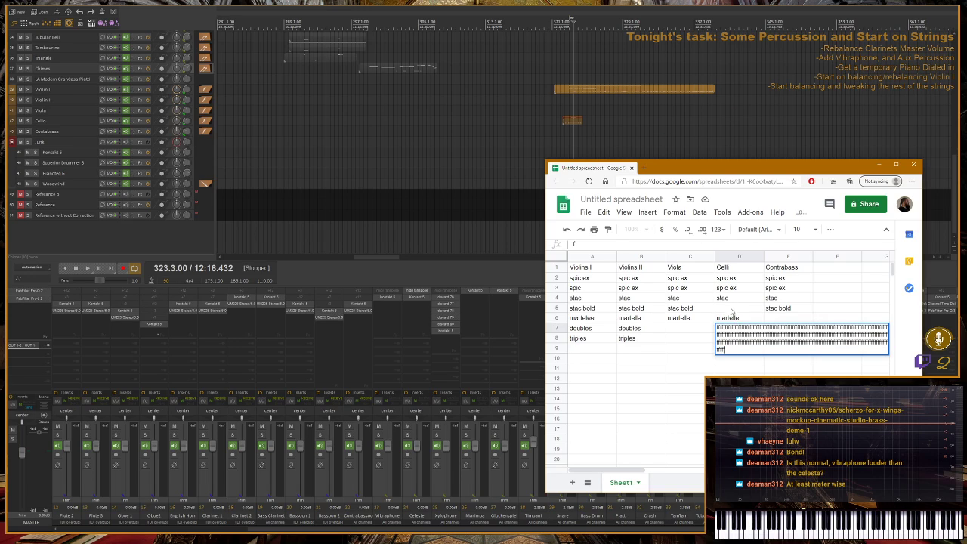
pyautogui.write('ffffffffffffffffffffffff')
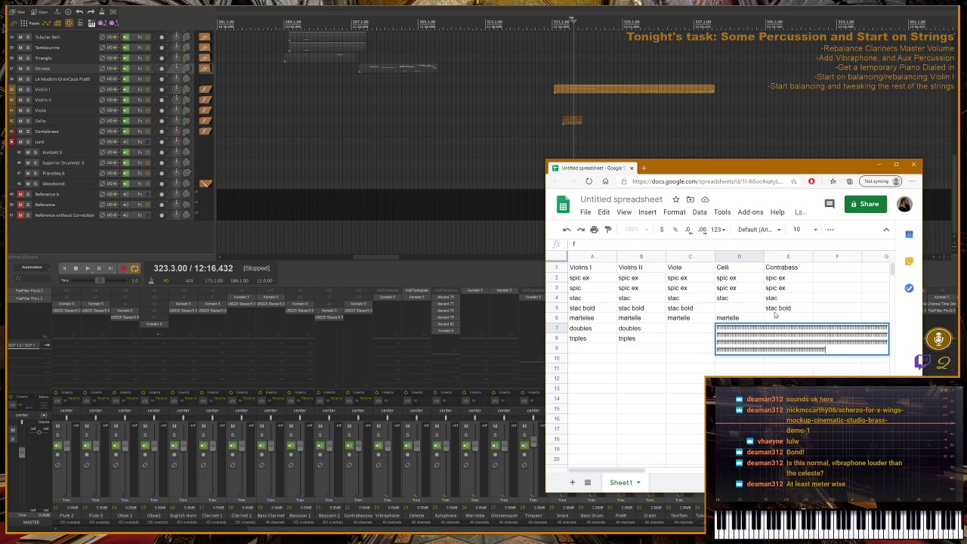
pyautogui.write('ffffffffffffffffffffffff')
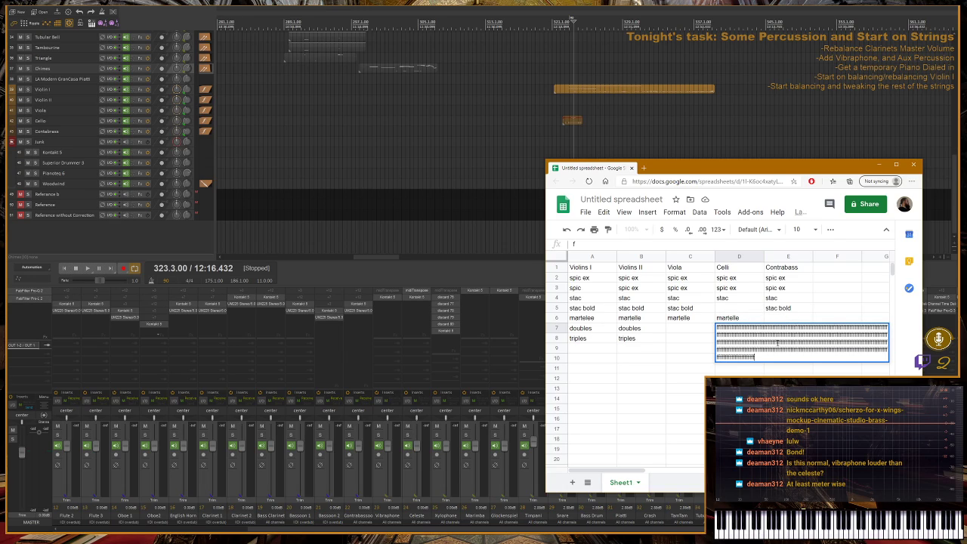
pyautogui.write('fffff')
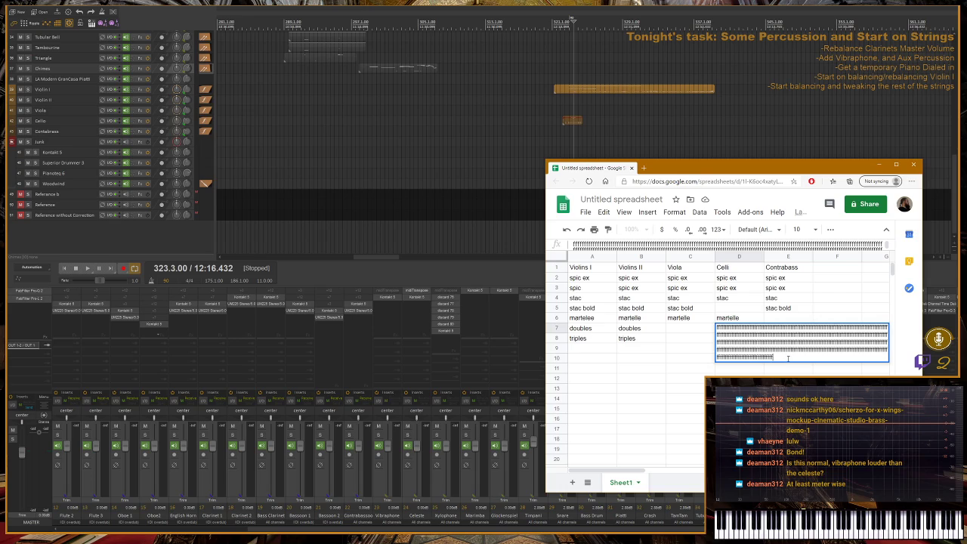
pyautogui.hotkey('ctrl', 'a')
pyautogui.press('BackSpace')
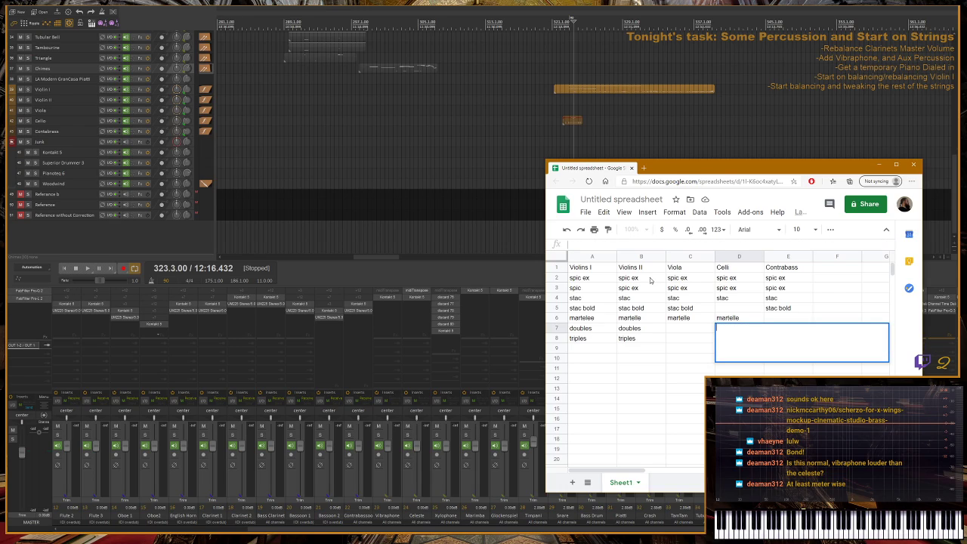
pyautogui.click(737, 306)
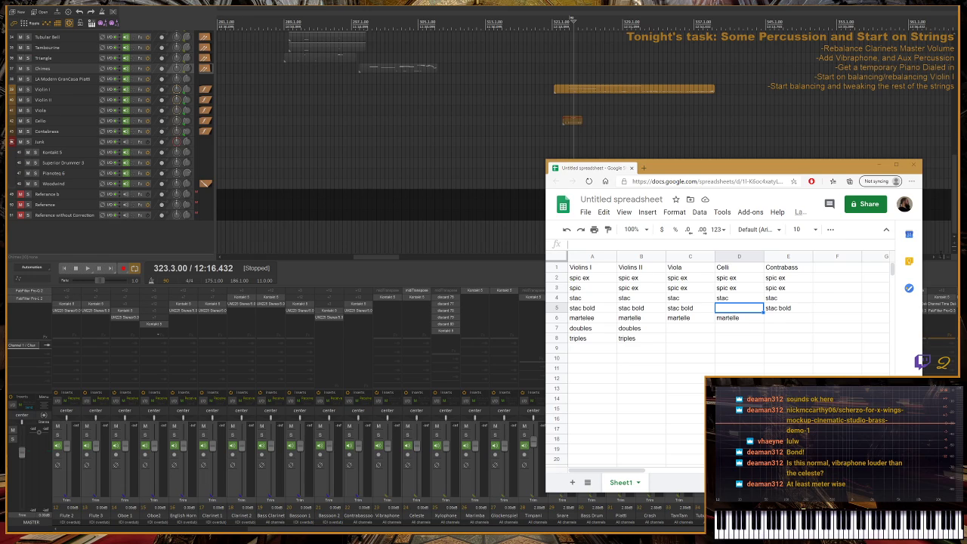
# - Close the spreadsheet and inspect the S2P imm RV patch in Violin I's Kontakt multi
pyautogui.click(913, 164)
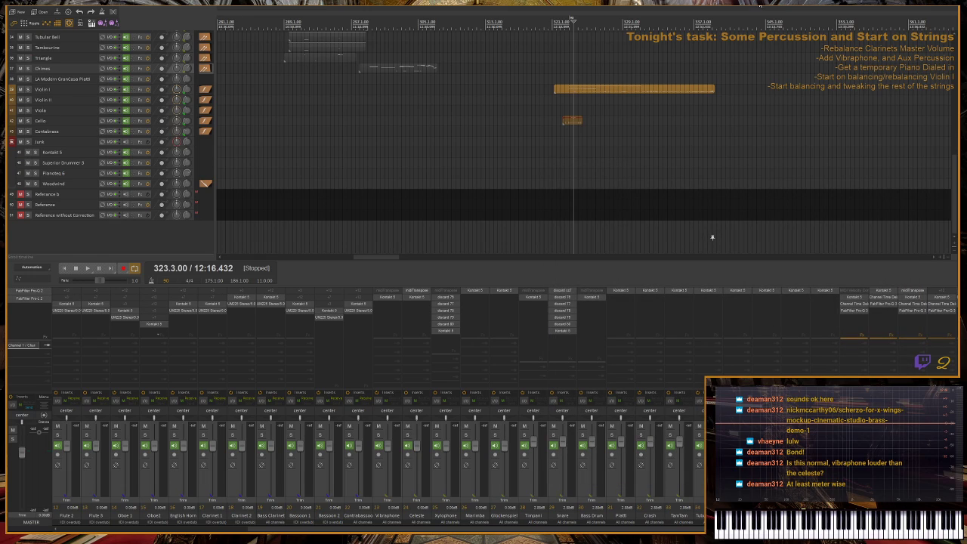
pyautogui.click(850, 300)
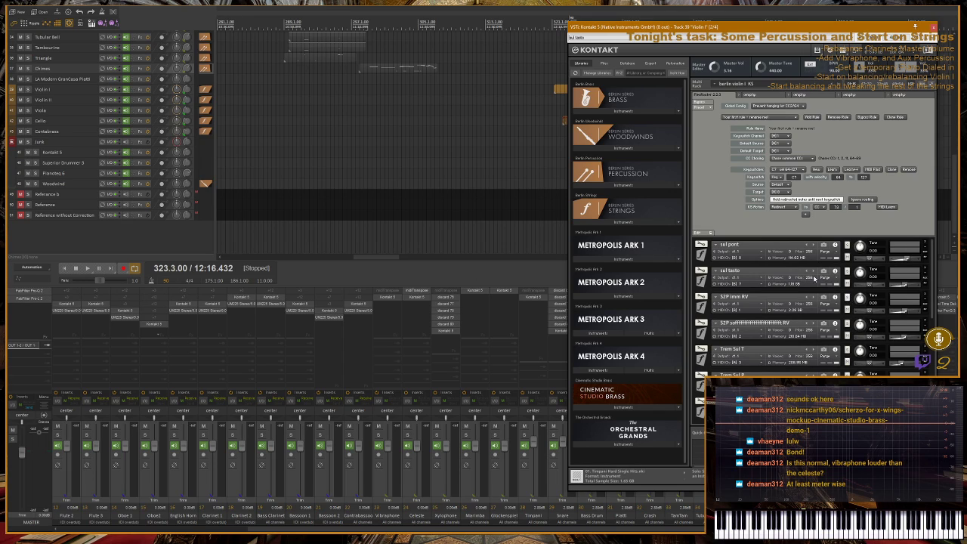
pyautogui.click(703, 308)
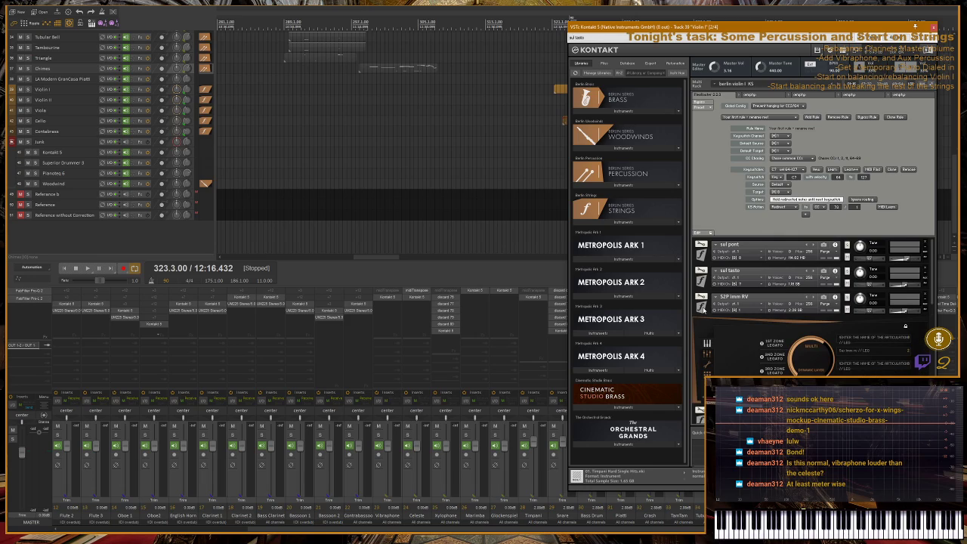
pyautogui.click(702, 308)
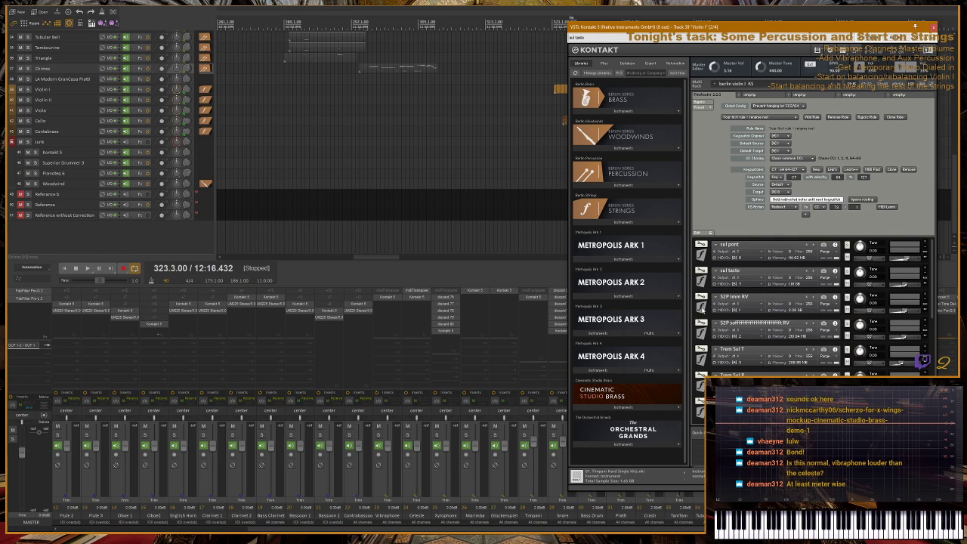
# - Arm the Violin I track for recording and move its Kontakt window away from the Violin I item
pyautogui.scroll(8, 57, 119)
pyautogui.scroll(-8, 73, 143)
pyautogui.scroll(-5, 73, 146)
pyautogui.click(162, 122)
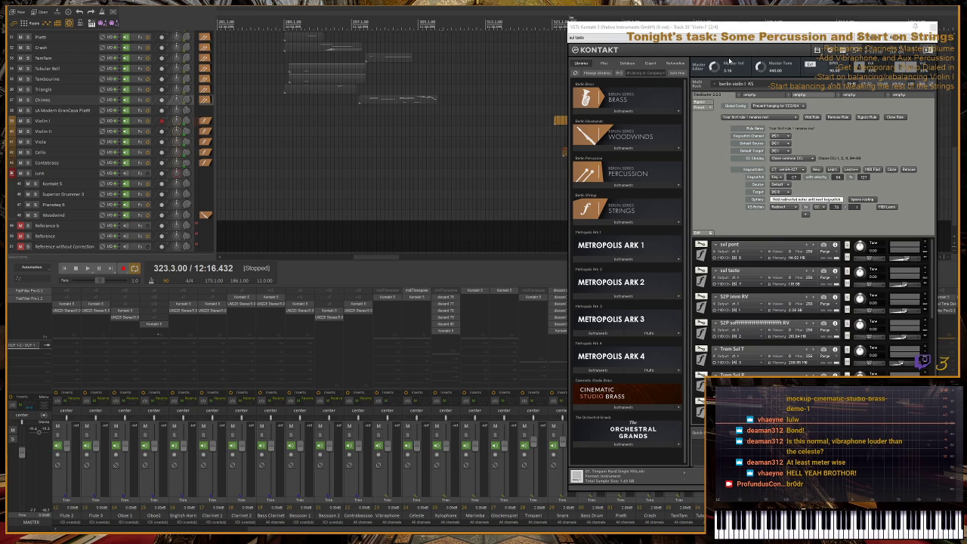
pyautogui.moveTo(747, 32); pyautogui.dragTo(184, 22)
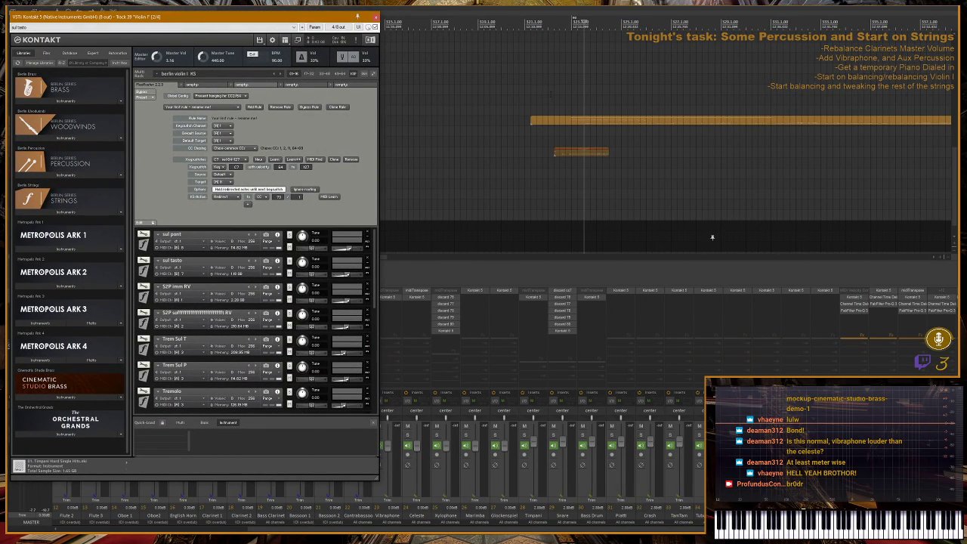
# - Audition the Violin I item from near bar 323 and open it in the MIDI editor
pyautogui.click(575, 122)
pyautogui.click(568, 121)
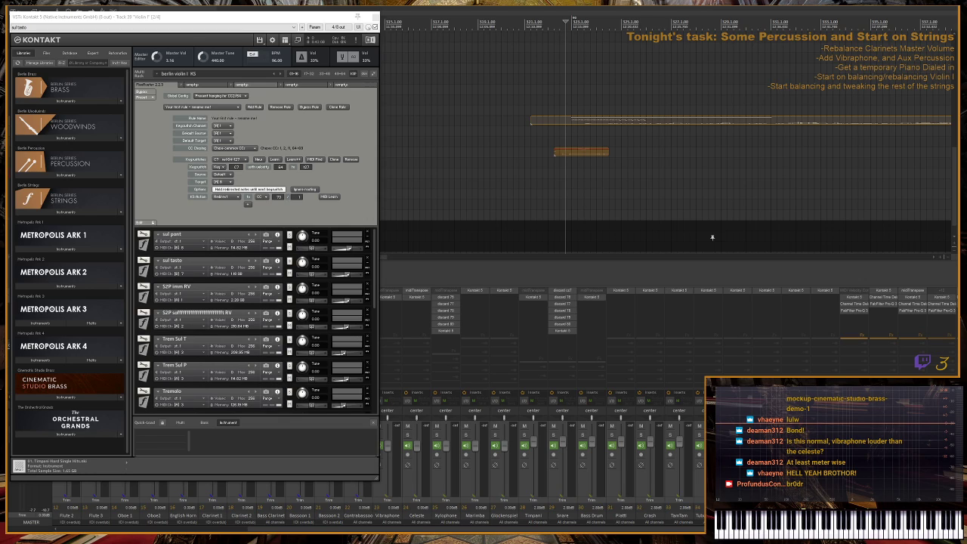
pyautogui.click(712, 238)
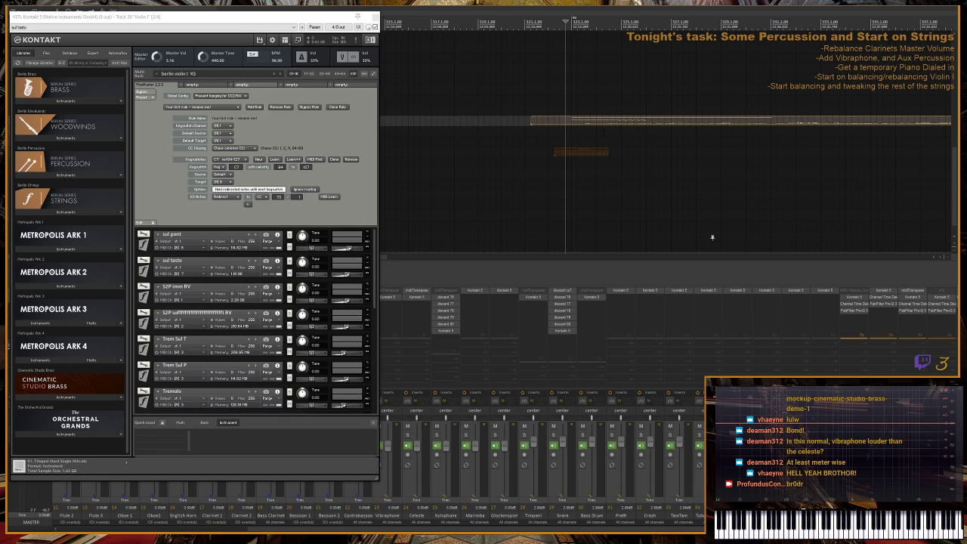
pyautogui.press('space')
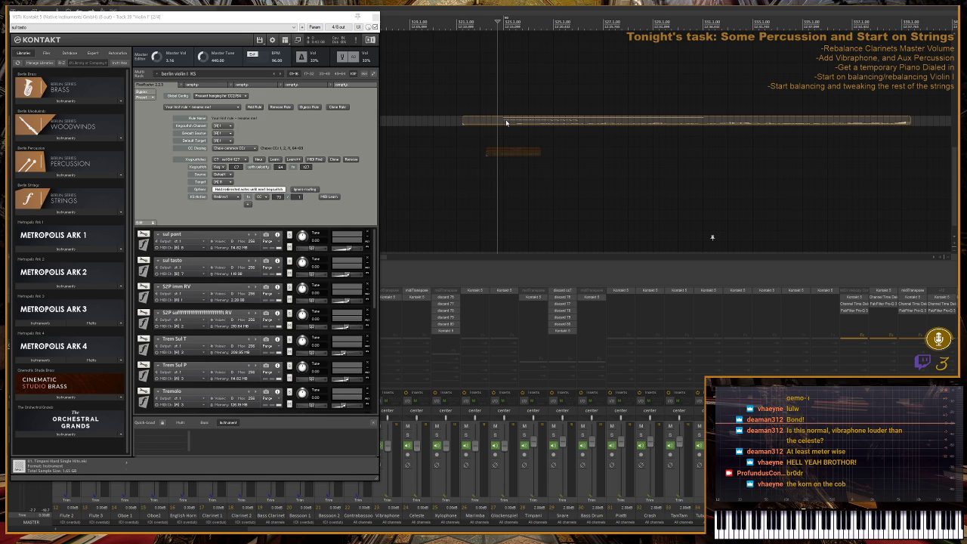
pyautogui.click(528, 123)
pyautogui.doubleClick(529, 123)
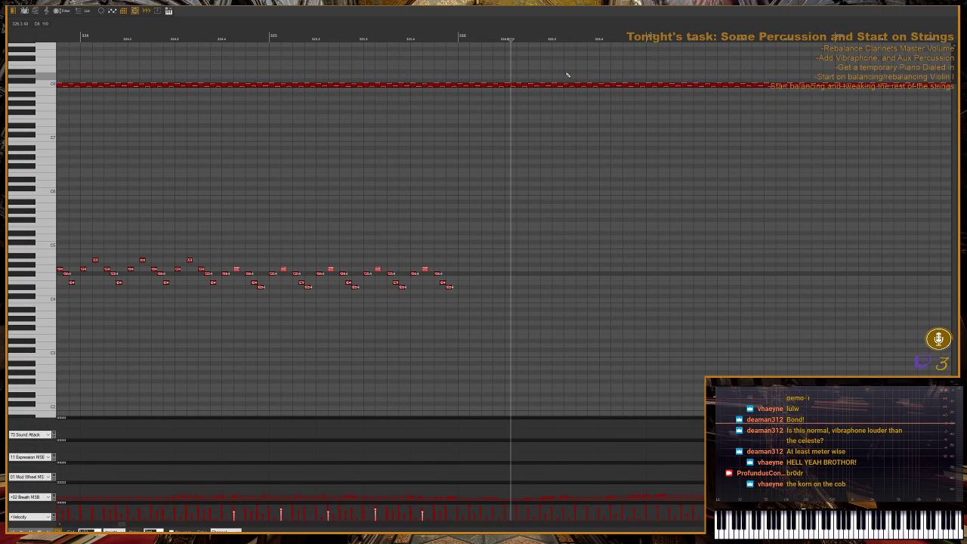
# - Enter a line of short repeated notes and chords in the Violin I item from bar 326 into bar 331
pyautogui.click(464, 37)
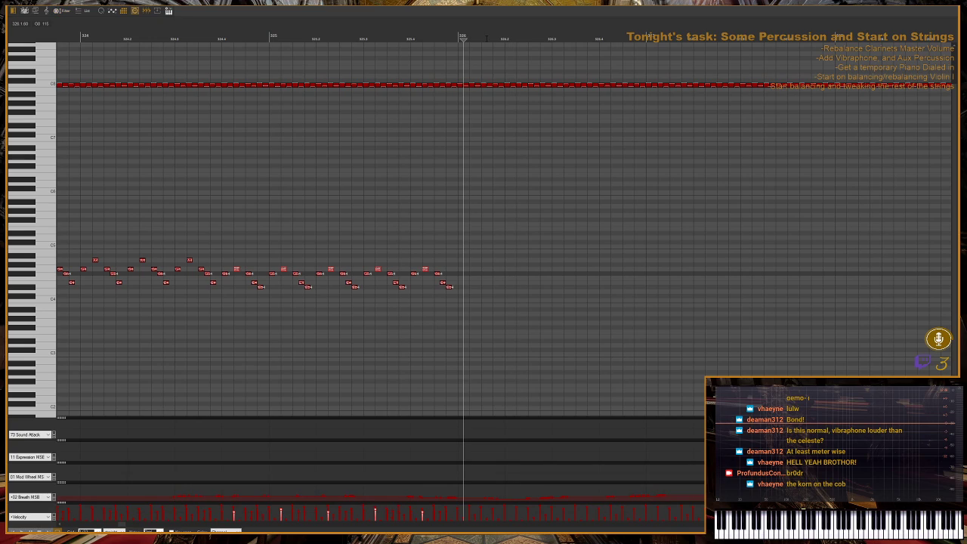
pyautogui.press('space')
pyautogui.press('space')
pyautogui.click(469, 38)
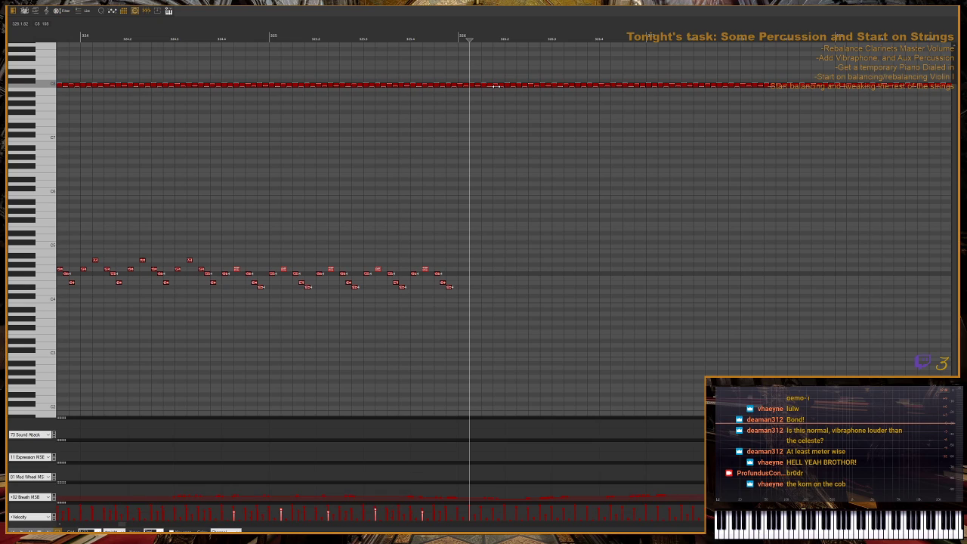
pyautogui.press('KP_Multiply')
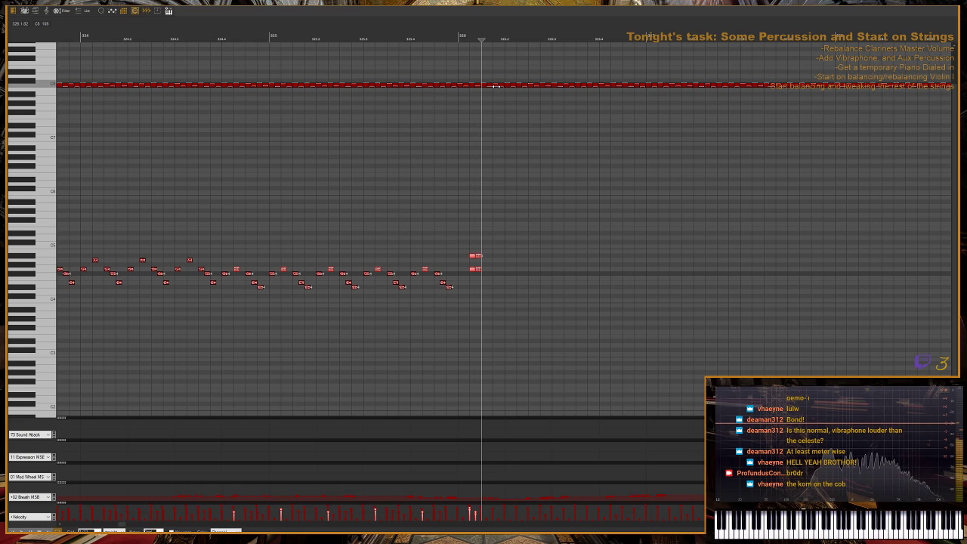
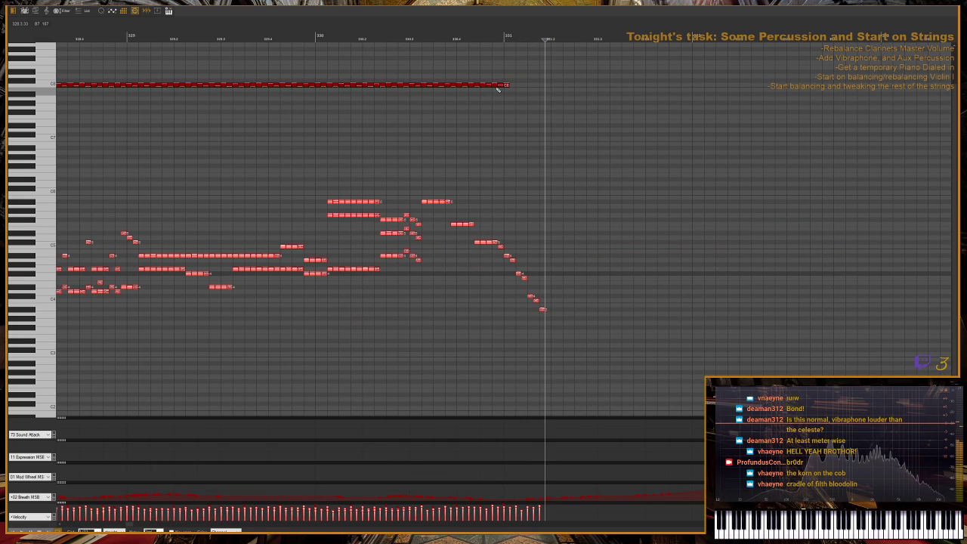
pyautogui.press('space')
# - Play back the new Violin I line from the end of bar 325 and review its notes through bar 331
pyautogui.press('g')
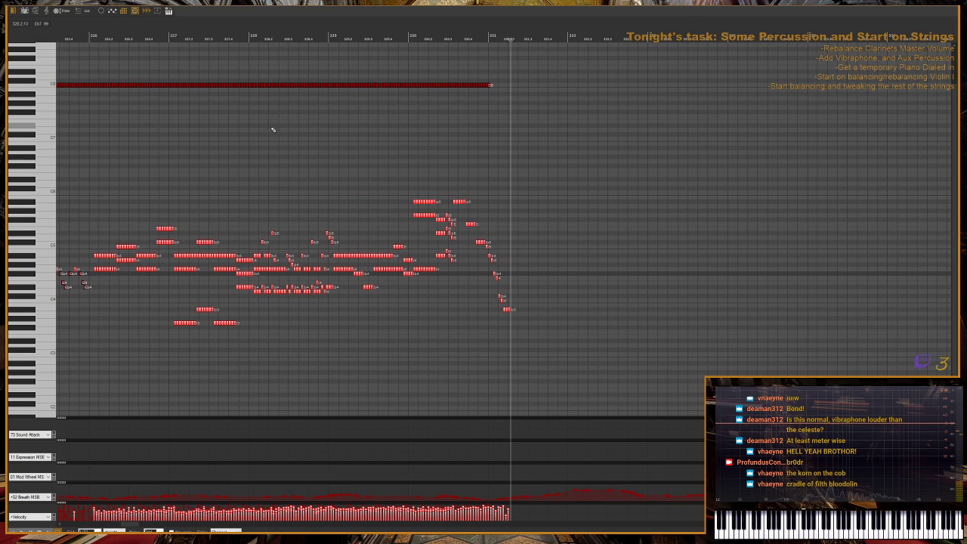
pyautogui.press('g')
pyautogui.press('space')
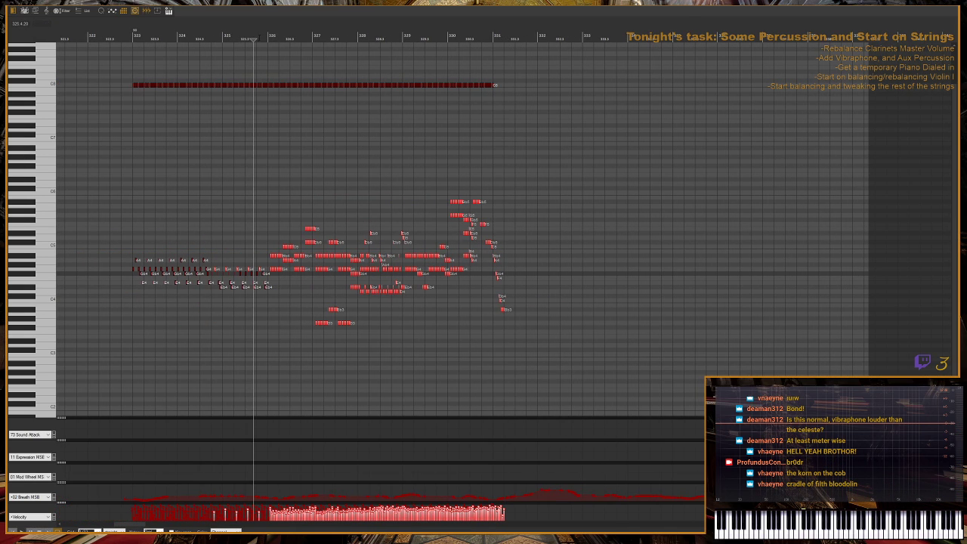
pyautogui.press('h')
pyautogui.press('h')
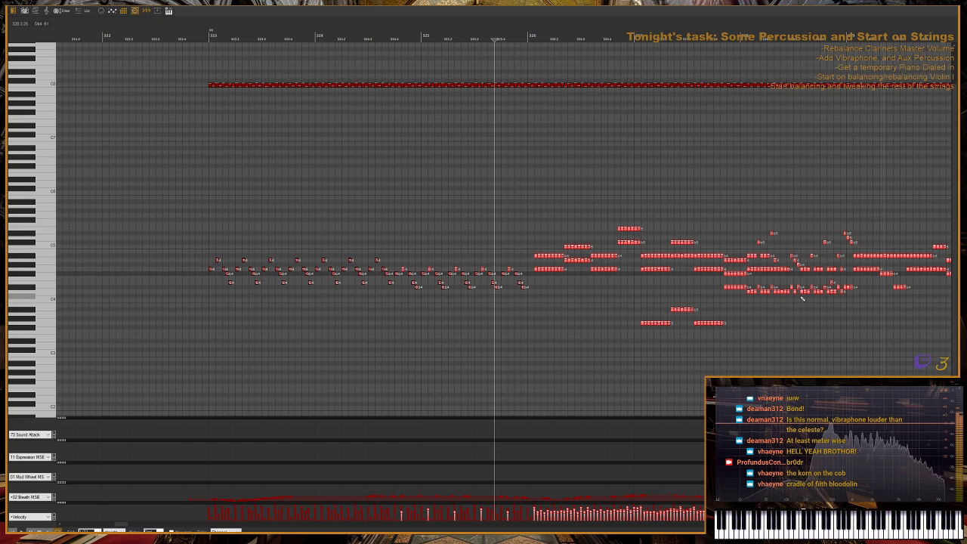
pyautogui.scroll(-1, 802, 299)
pyautogui.scroll(-1, 797, 298)
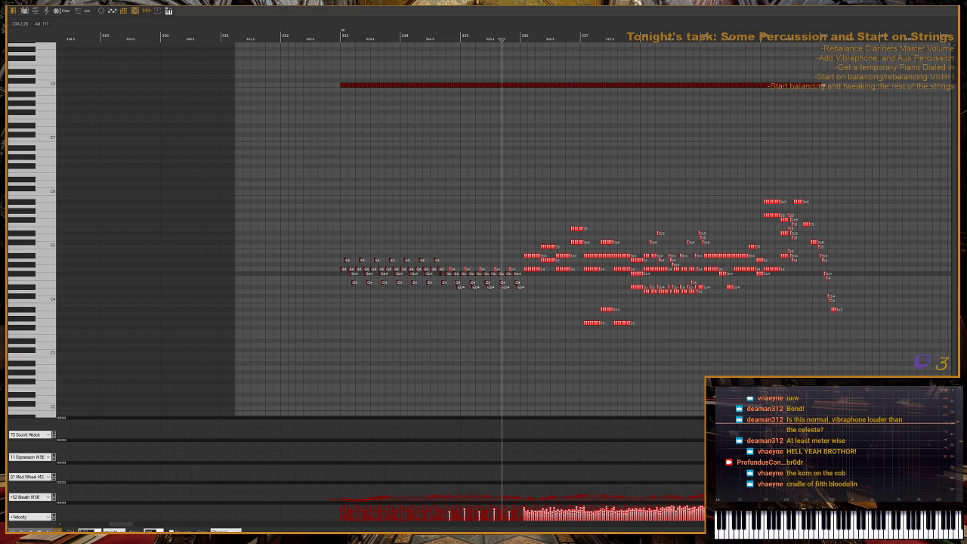
# - Delete the repeated notes and chords of the Violin I line from bar 326 into bar 331
pyautogui.scroll(2, 639, 223)
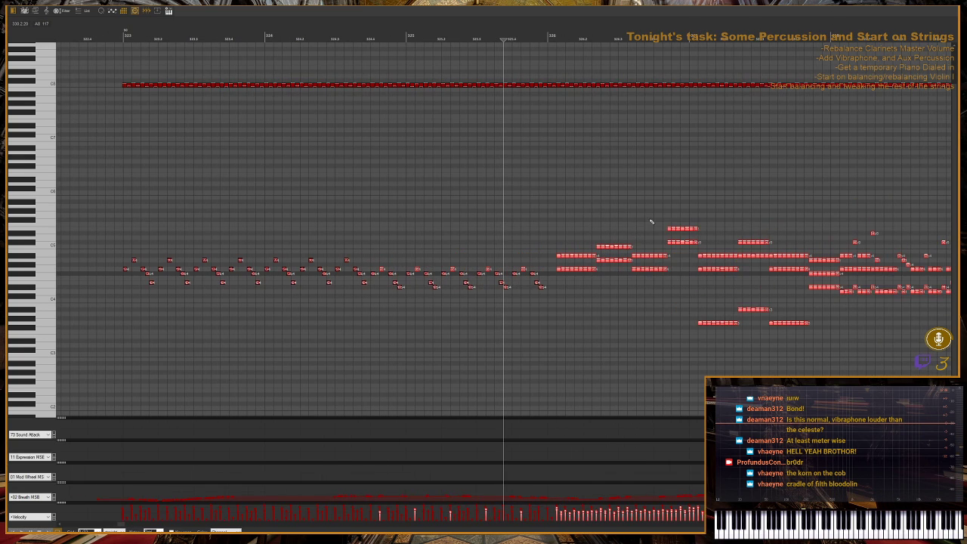
pyautogui.scroll(-1, 654, 202)
pyautogui.moveTo(547, 128); pyautogui.dragTo(833, 310)
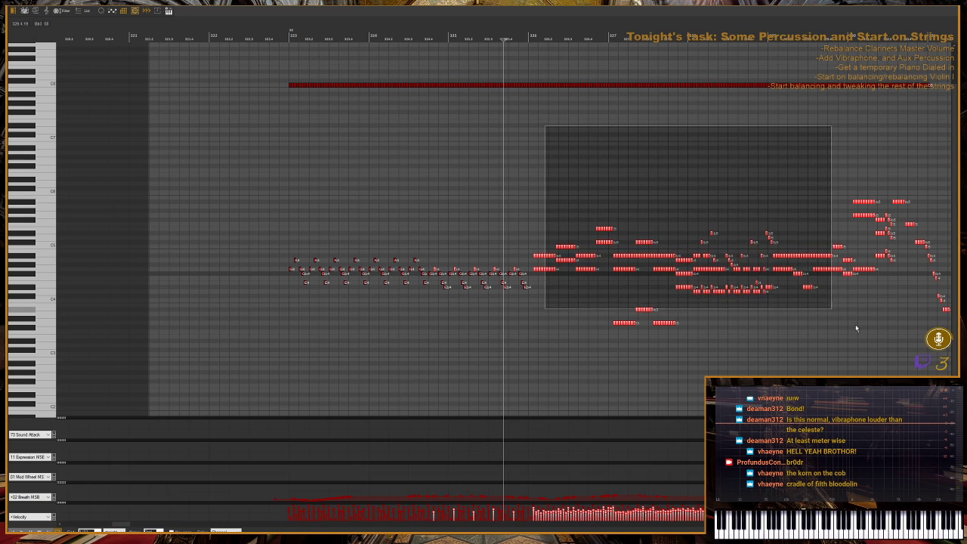
pyautogui.hscroll(6, 863, 361)
pyautogui.scroll(-1, 864, 360)
pyautogui.press('Delete')
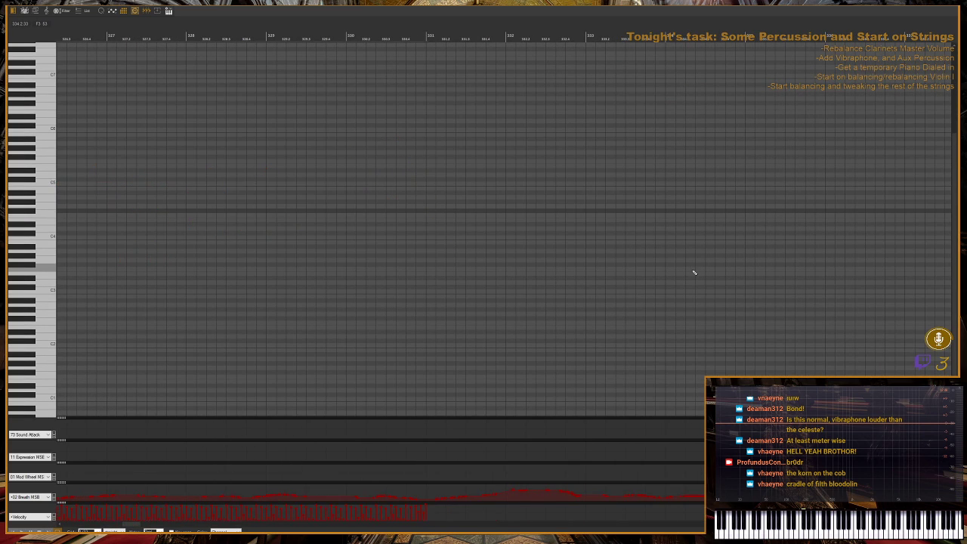
pyautogui.hscroll(-5, 574, 178)
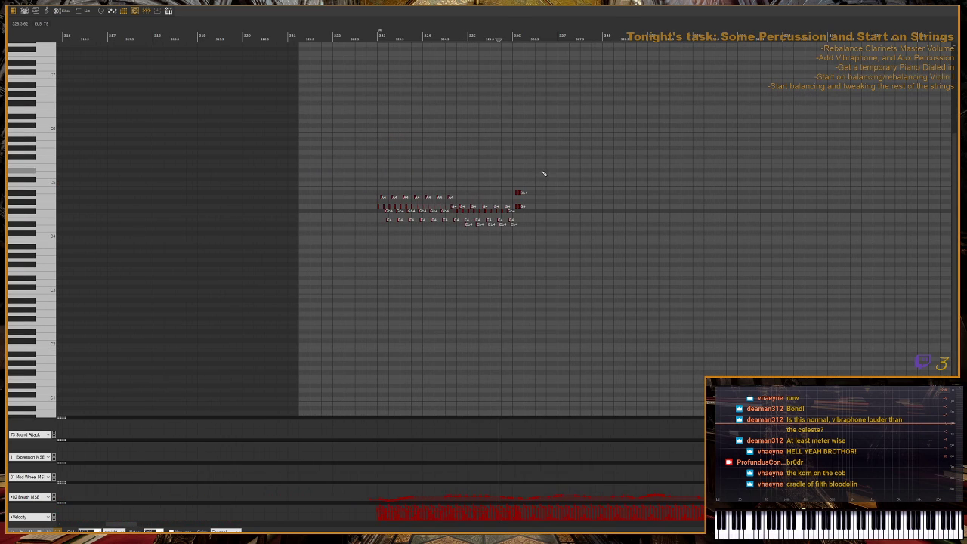
# - Remove the short figure of paired notes at the start of bar 326 and return the cursor to that bar line
pyautogui.scroll(3, 598, 144)
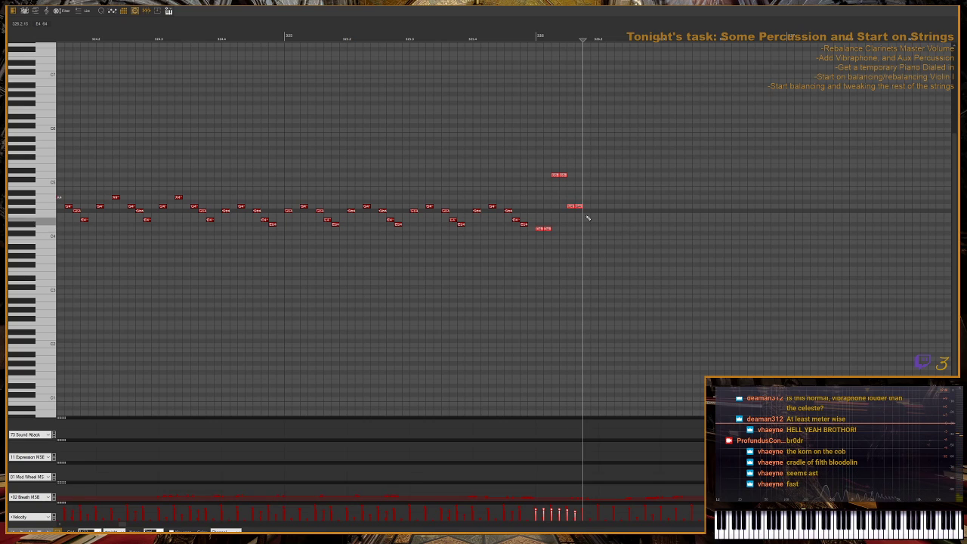
pyautogui.moveTo(546, 153); pyautogui.dragTo(627, 307)
pyautogui.moveTo(540, 161); pyautogui.dragTo(636, 259)
pyautogui.press('Delete')
pyautogui.click(536, 34)
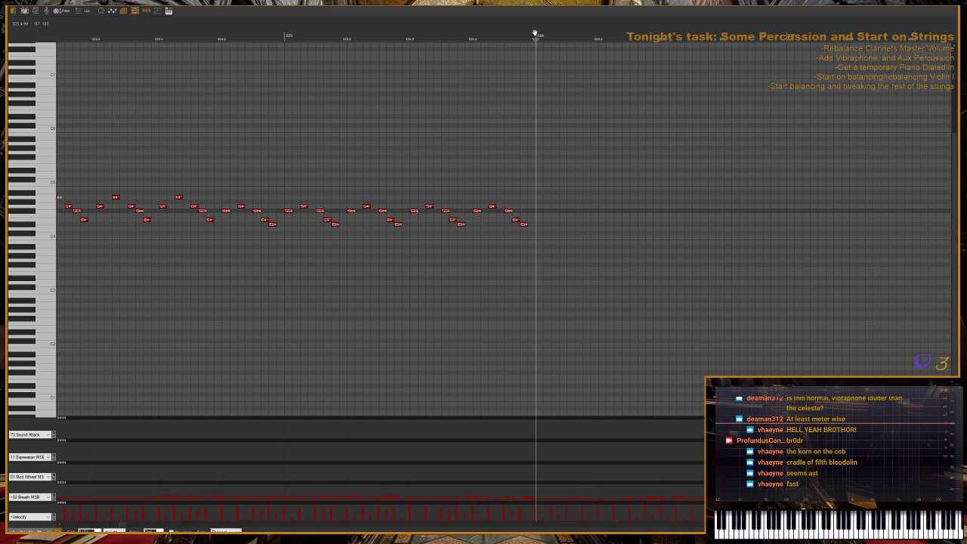
# - Try a higher figure of paired notes from bar 326, delete it, and return the cursor to the start of the bar
pyautogui.press('KP_Multiply')
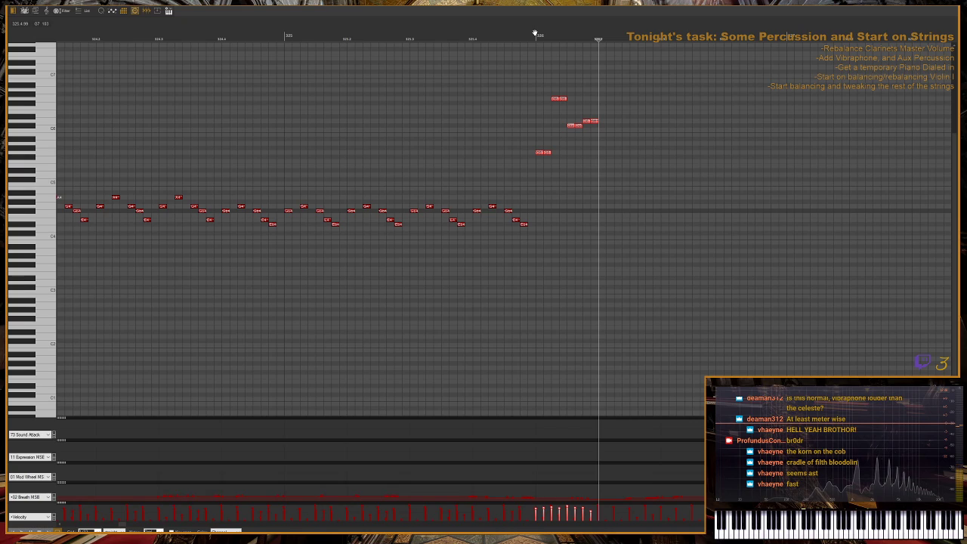
pyautogui.moveTo(523, 79); pyautogui.dragTo(647, 166)
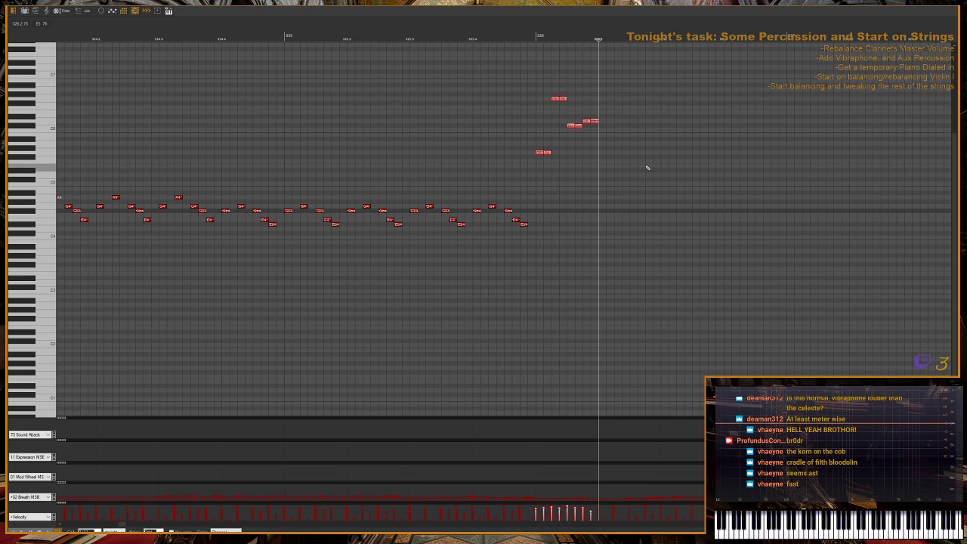
pyautogui.moveTo(511, 72); pyautogui.dragTo(650, 217)
pyautogui.moveTo(521, 54); pyautogui.dragTo(616, 143)
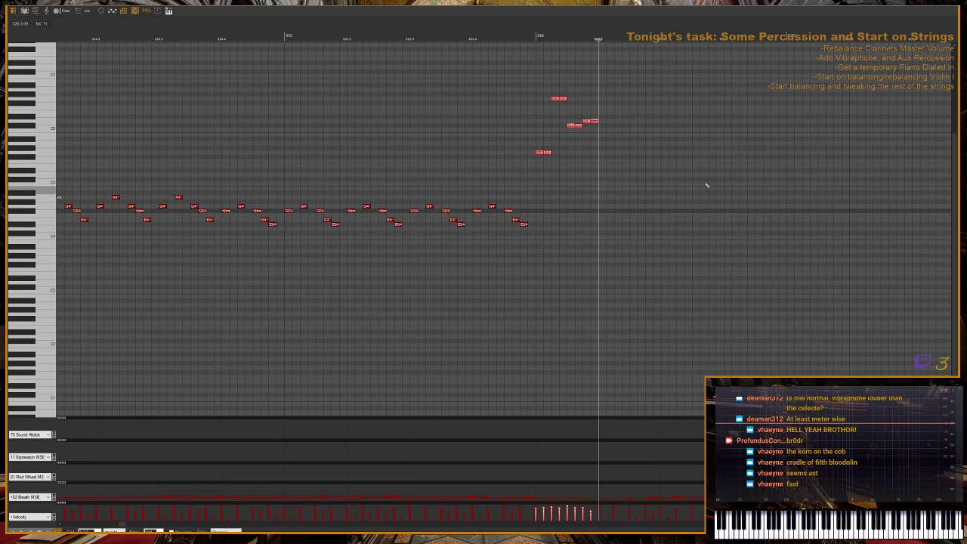
pyautogui.press('Delete')
pyautogui.click(537, 39)
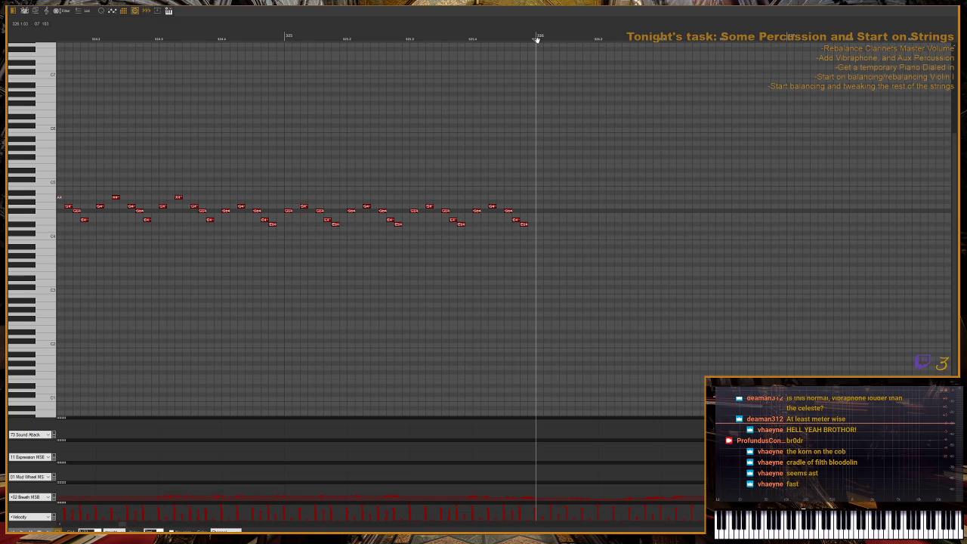
# - Enter a high line of paired short notes from the start of bar 326 through the end of bar 327
pyautogui.press('r')
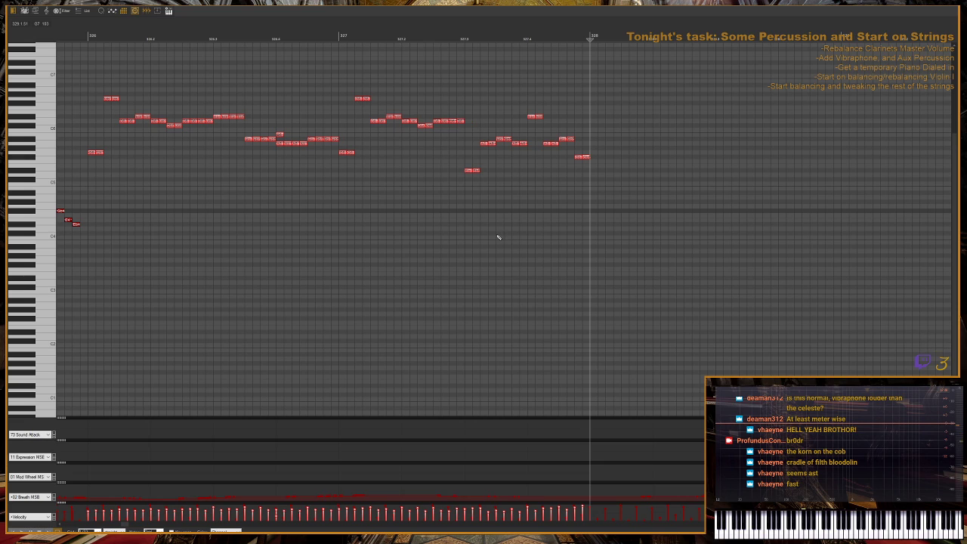
pyautogui.press('g')
pyautogui.press('g')
pyautogui.press('g')
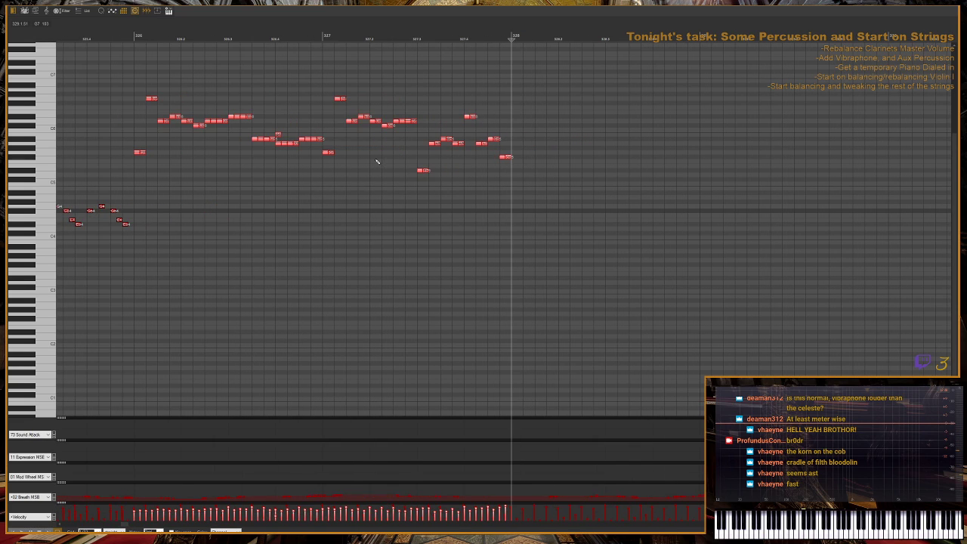
# - Double the new line in bars 326 and 327 by copying all its notes one octave lower
pyautogui.moveTo(224, 74); pyautogui.dragTo(531, 211)
pyautogui.press('h')
pyautogui.press('h')
pyautogui.press('g')
pyautogui.press('g')
pyautogui.press('g')
pyautogui.press('h')
pyautogui.press('h')
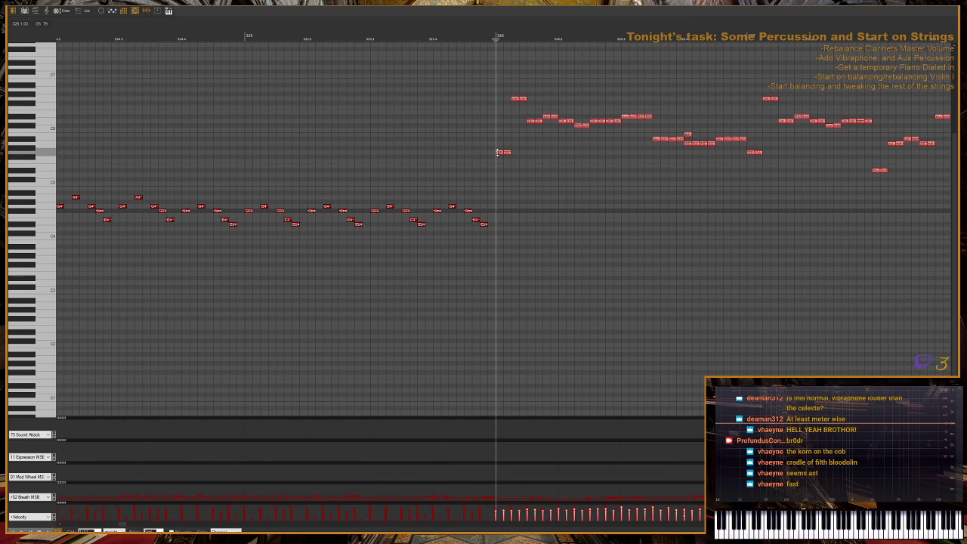
pyautogui.moveTo(501, 156); pyautogui.dragTo(503, 207)
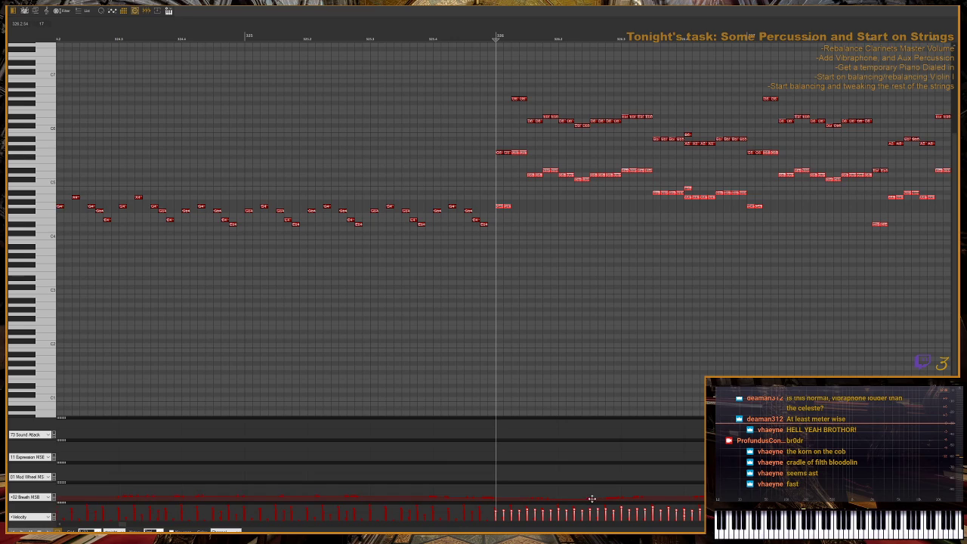
# - Humanize the selected lower-octave notes with 6% timing, 17% velocity and a new random seed
pyautogui.press('h')
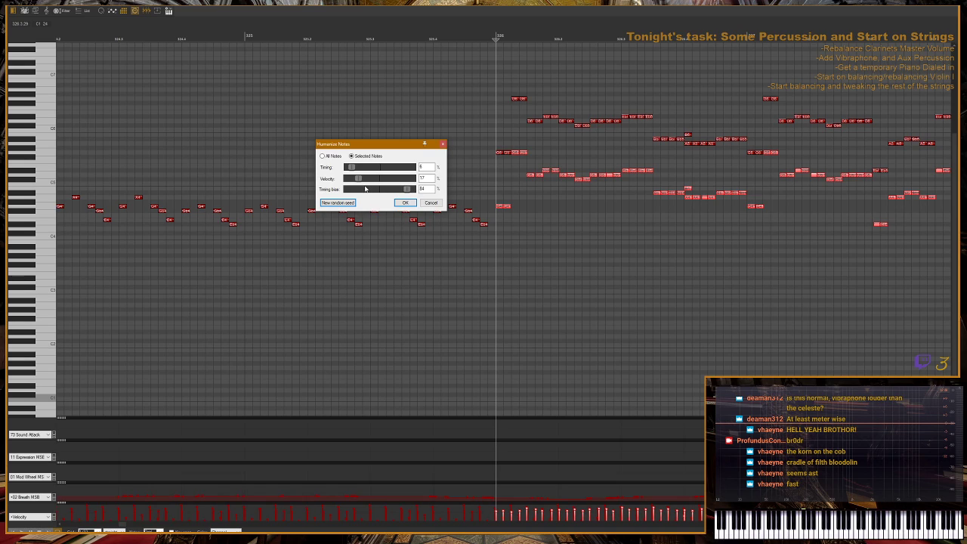
pyautogui.click(338, 203)
pyautogui.click(338, 202)
pyautogui.click(405, 203)
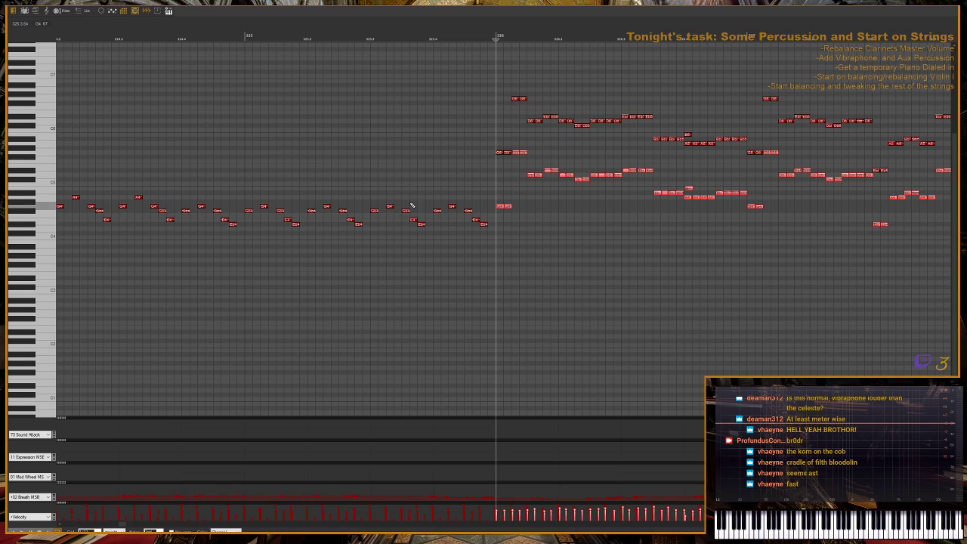
# - Replace the octave-doubled line from bar 326 with a single line of four repeated notes per pitch running into bar 329
pyautogui.press('g')
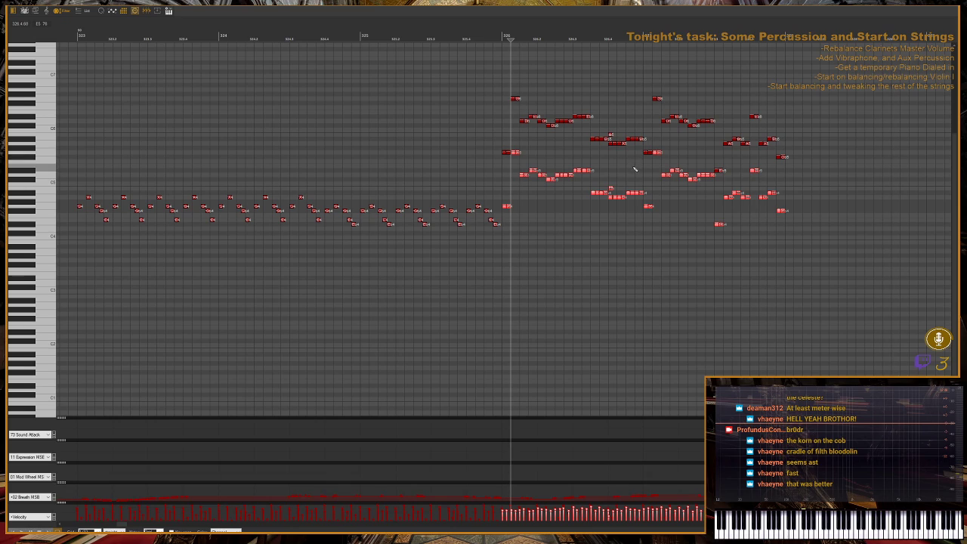
pyautogui.moveTo(508, 84); pyautogui.dragTo(845, 286)
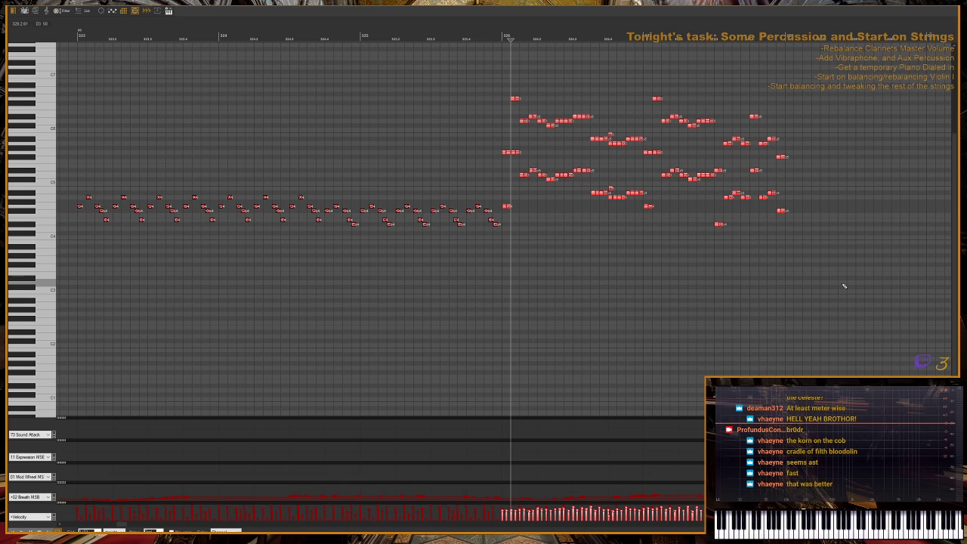
pyautogui.press('Delete')
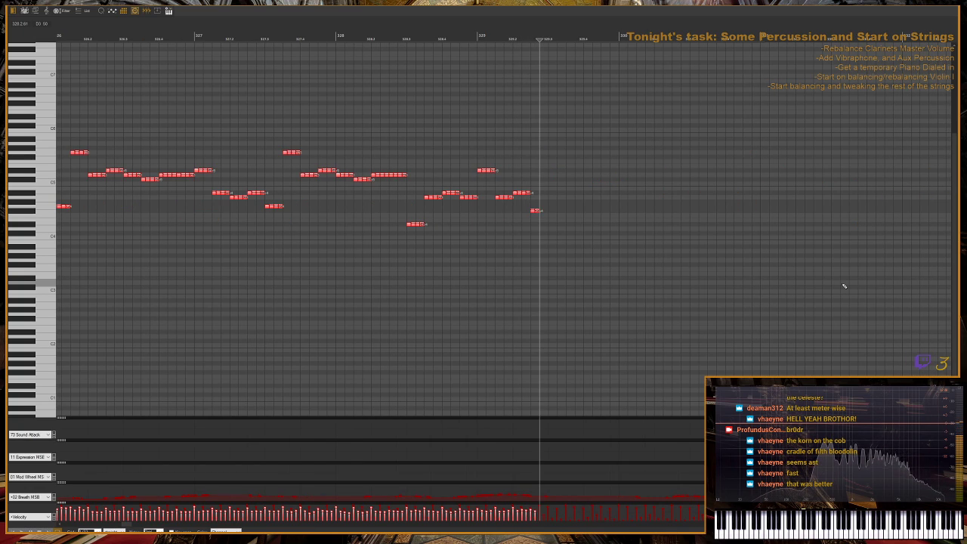
pyautogui.press('g')
pyautogui.press('g')
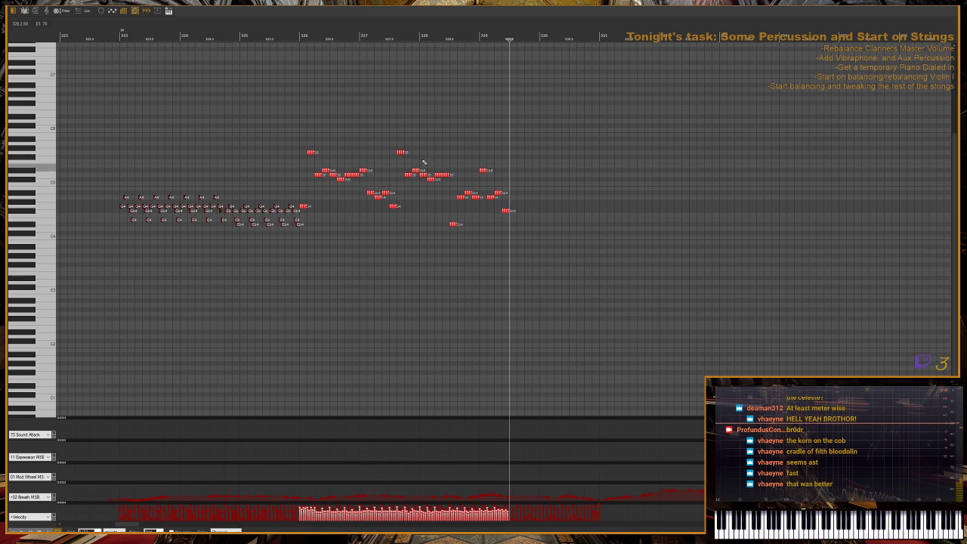
pyautogui.press('h')
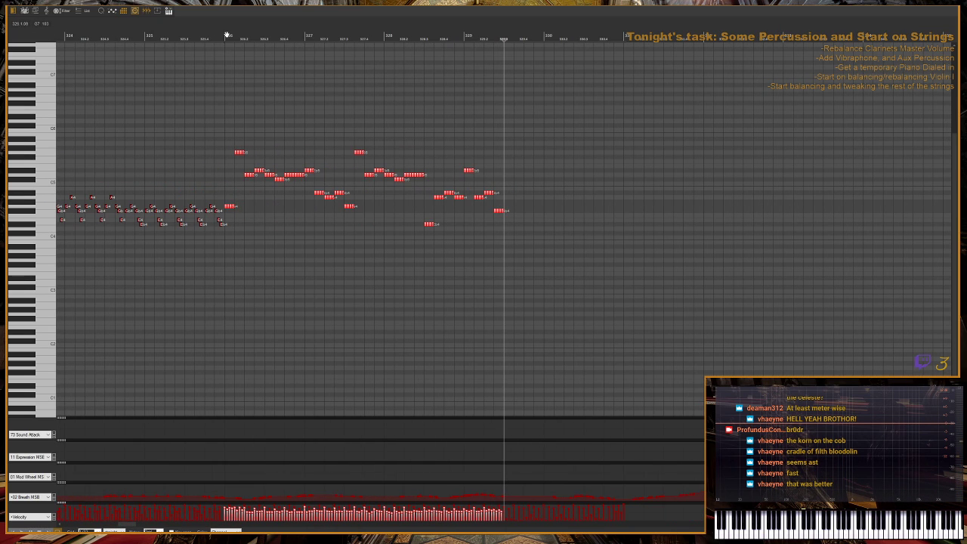
pyautogui.press('h')
# - Double the repeated-note line from bar 326 into bar 329 by copying its notes one octave higher
pyautogui.click(208, 37)
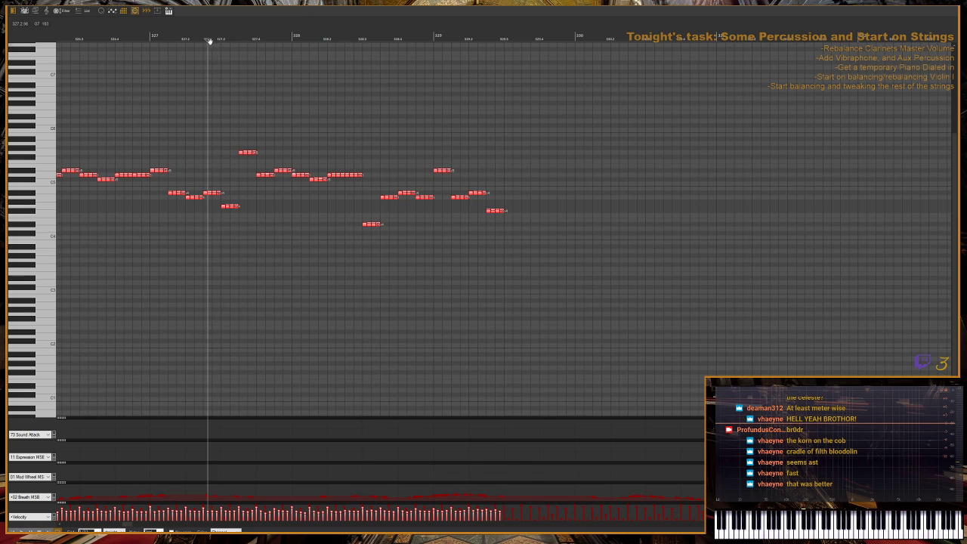
pyautogui.press('g')
pyautogui.moveTo(387, 38); pyautogui.dragTo(523, 218)
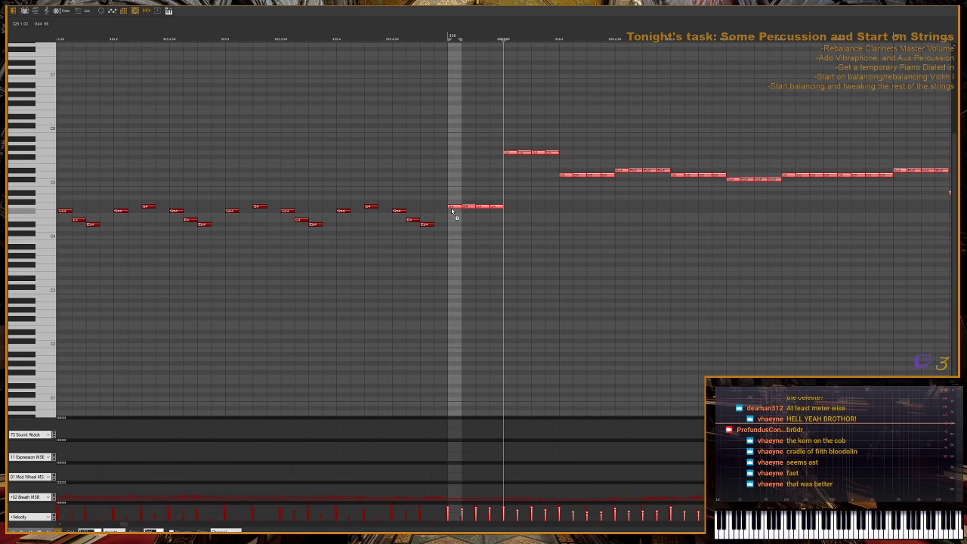
pyautogui.moveTo(455, 212); pyautogui.dragTo(454, 155)
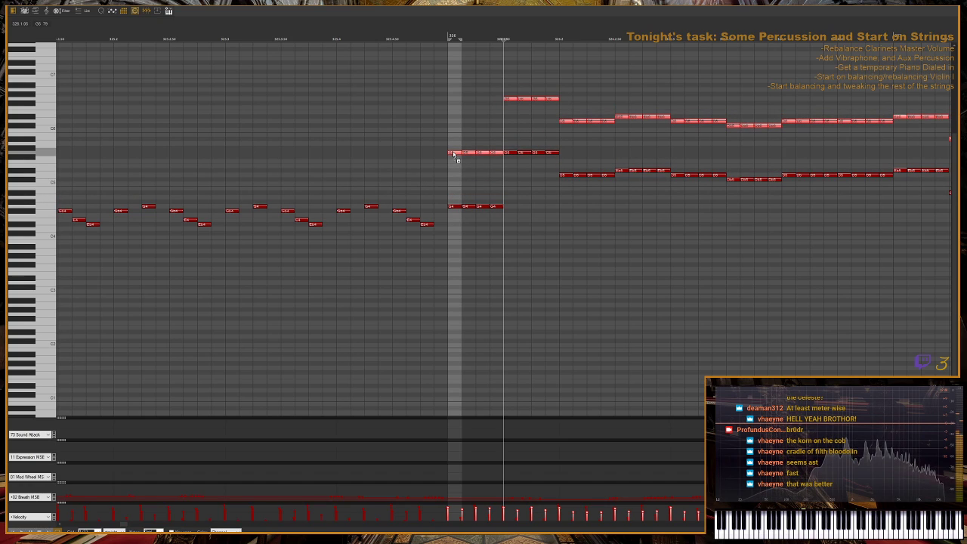
# - Humanize the selected upper-octave notes with 6% timing, 17% velocity and a new random seed
pyautogui.press('h')
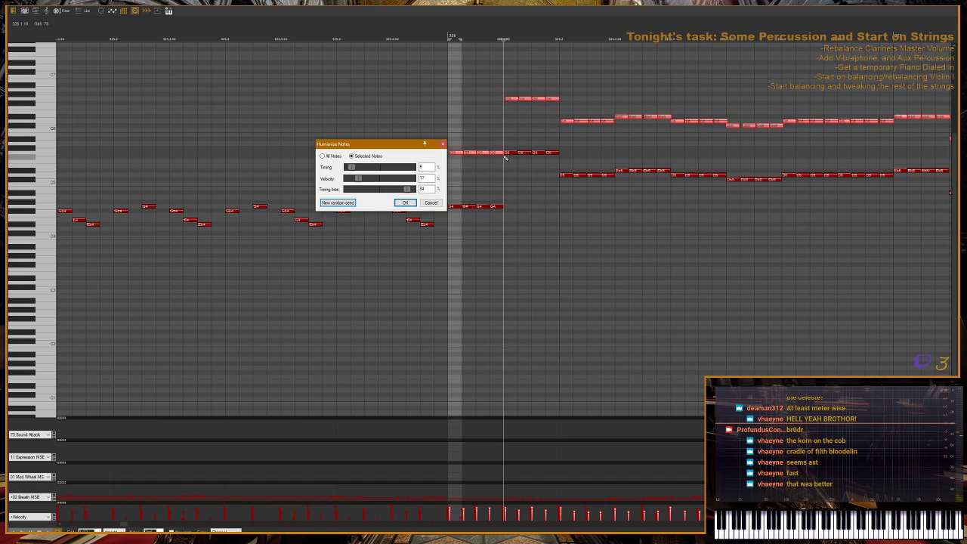
pyautogui.click(345, 204)
pyautogui.click(424, 204)
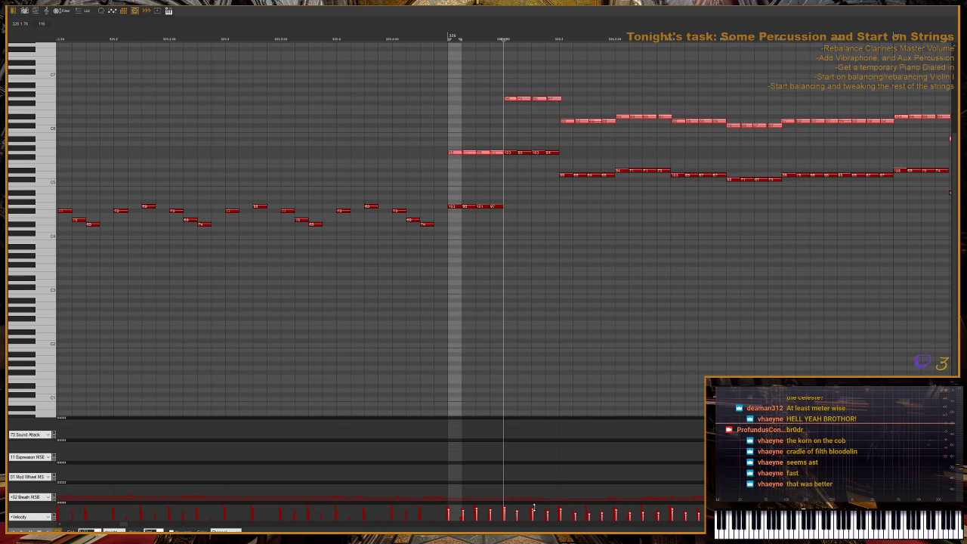
# - Play back the octave-doubled line from bar 326 and review the passage up to about bar 331
pyautogui.press('space')
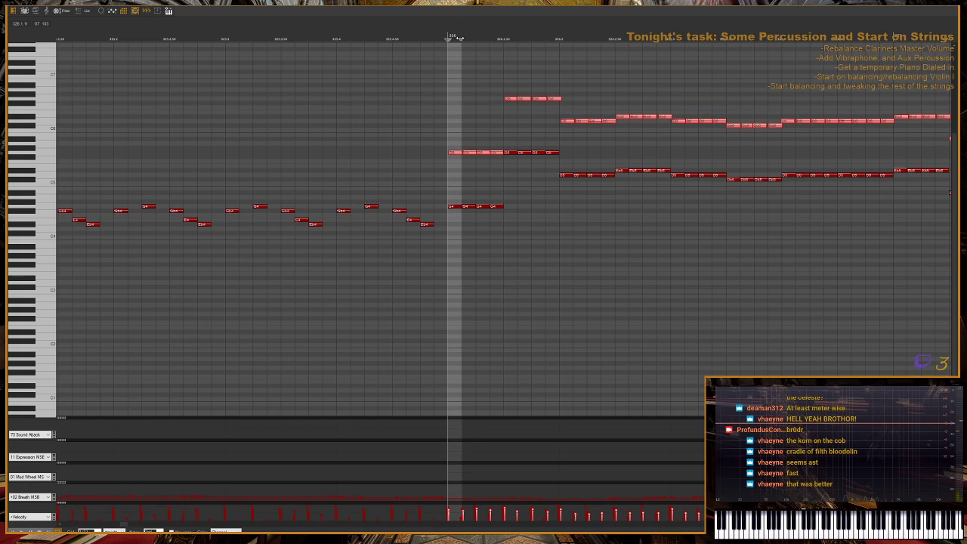
pyautogui.scroll(-3, 457, 83)
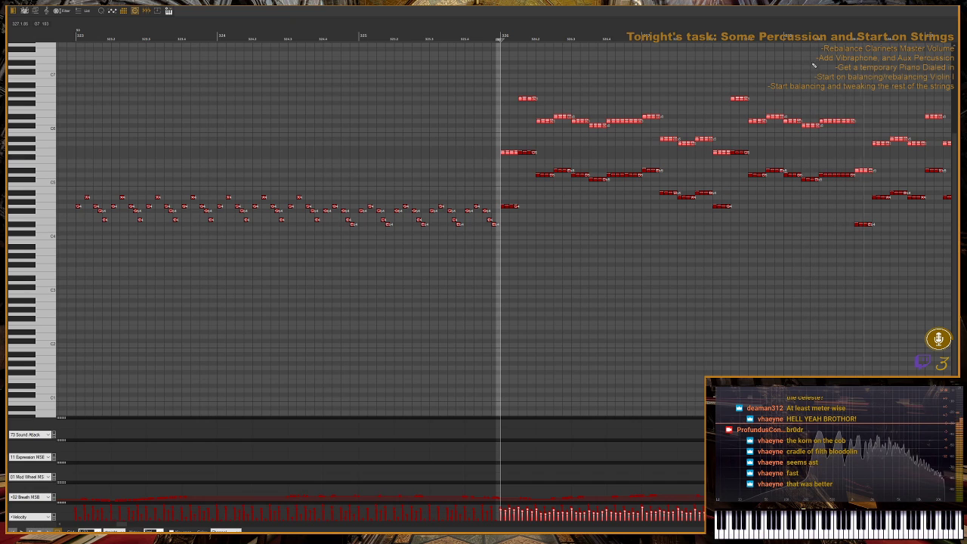
pyautogui.scroll(-5, 639, 118)
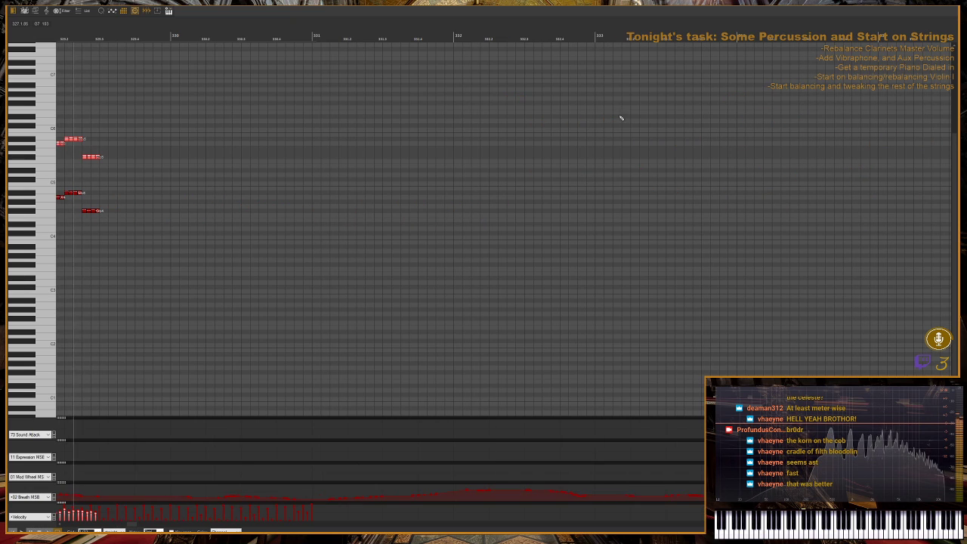
pyautogui.scroll(3, 432, 99)
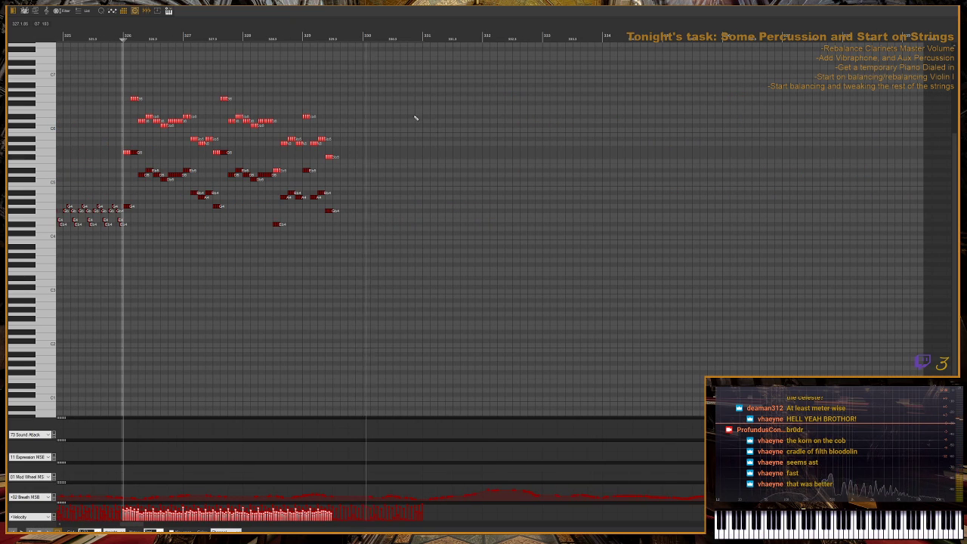
pyautogui.scroll(-5, 497, 125)
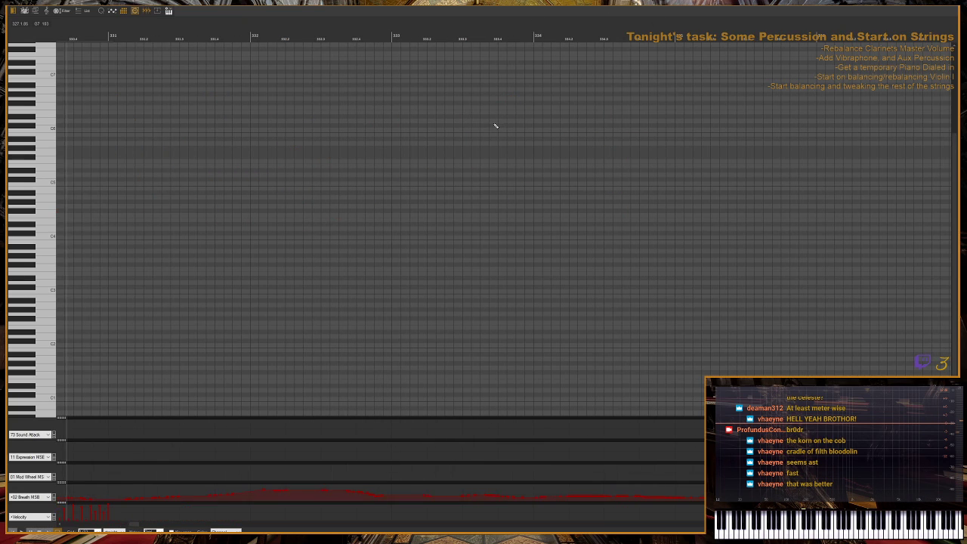
pyautogui.scroll(4, 495, 123)
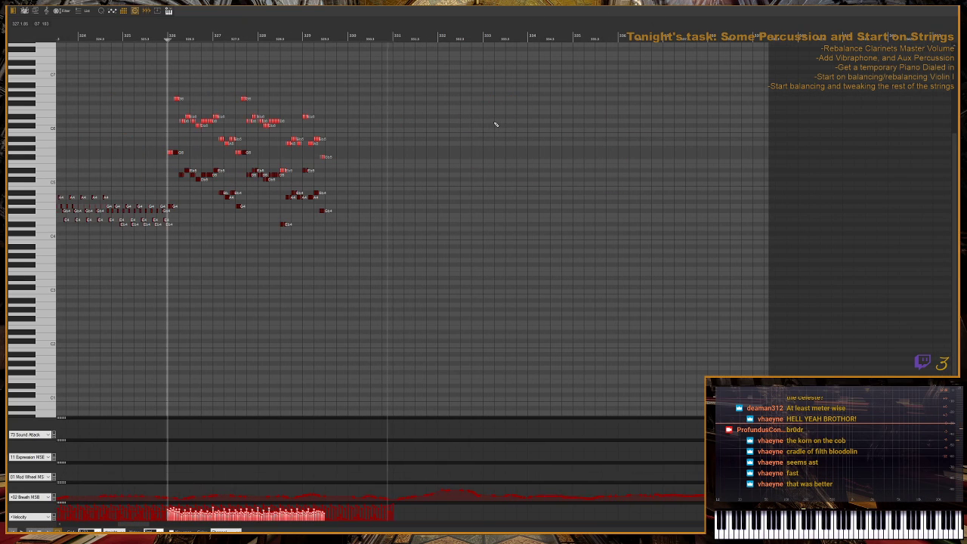
pyautogui.click(210, 36)
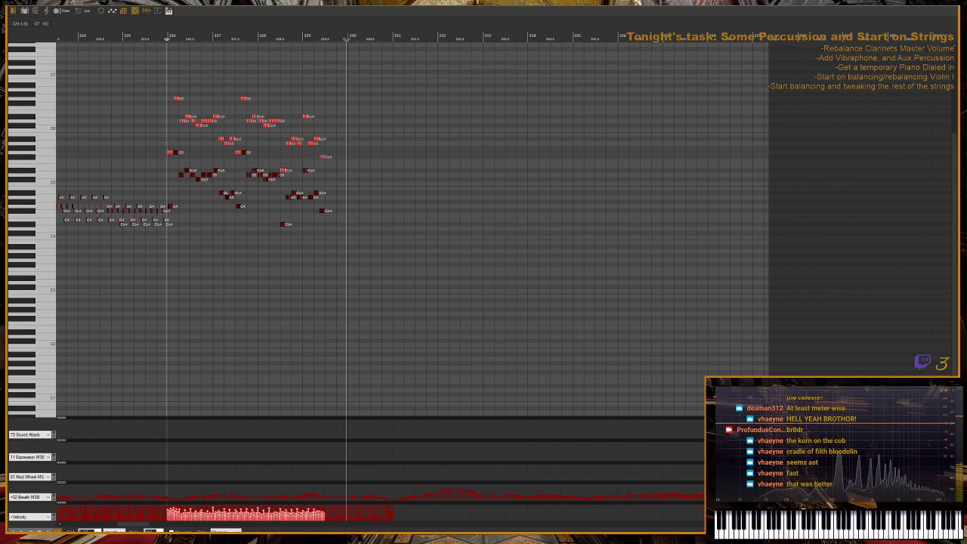
# - Delete both octaves of the repeated-note line from bar 326 into bar 329
pyautogui.scroll(3, 415, 99)
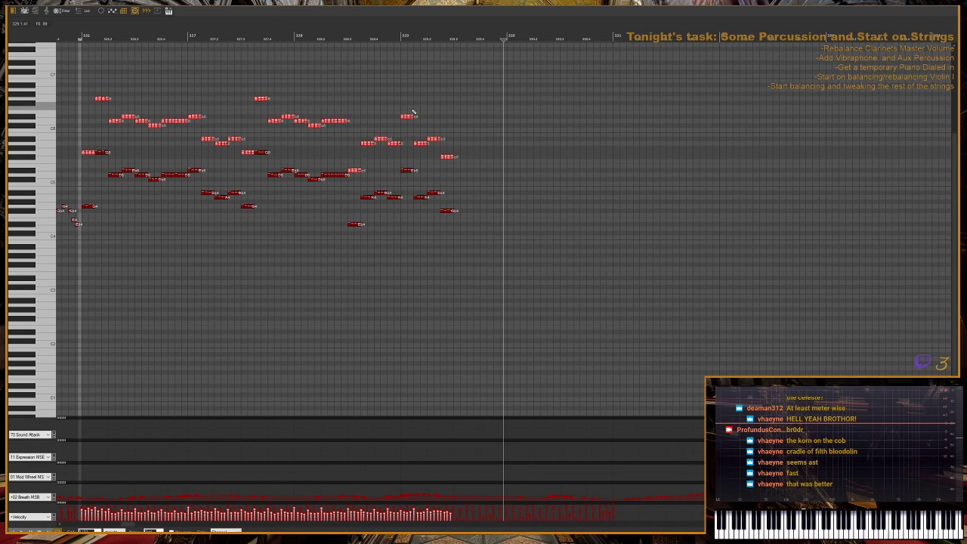
pyautogui.scroll(-2, 414, 112)
pyautogui.moveTo(530, 241); pyautogui.dragTo(268, 56)
pyautogui.scroll(1, 302, 85)
pyautogui.press('Delete')
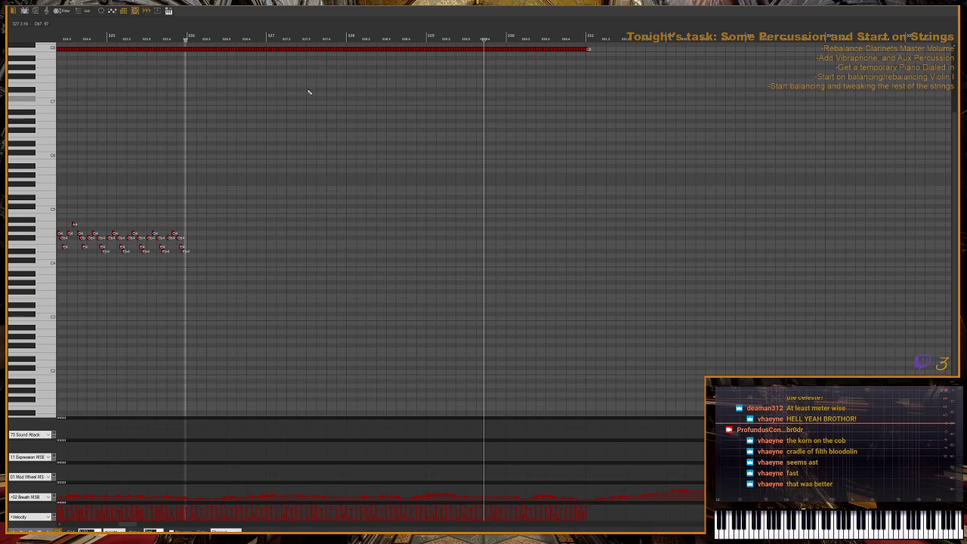
# - Enter a repeated-note melody from bar 326 into bar 332 and play it back from bar 326
pyautogui.click(186, 36)
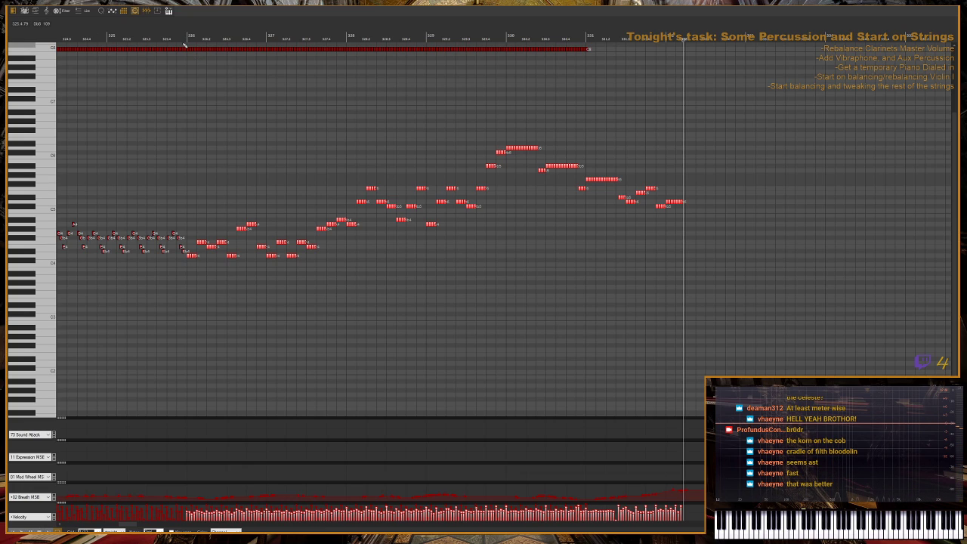
pyautogui.press('space')
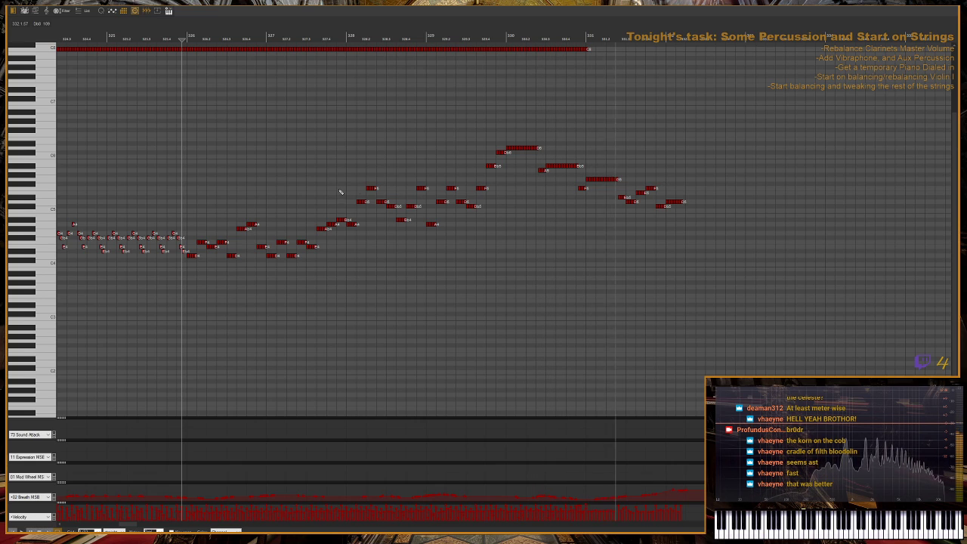
pyautogui.scroll(-3, 358, 227)
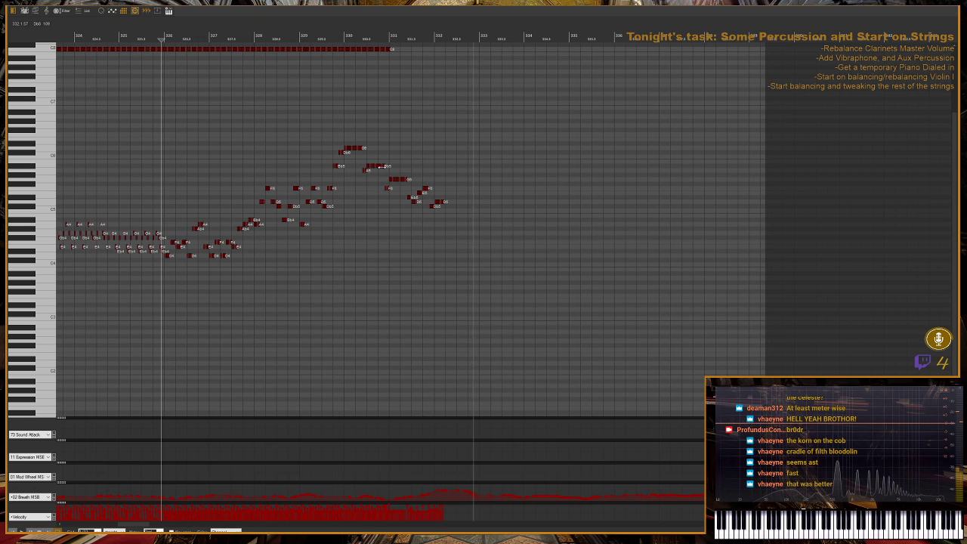
pyautogui.hscroll(2, 270, 265)
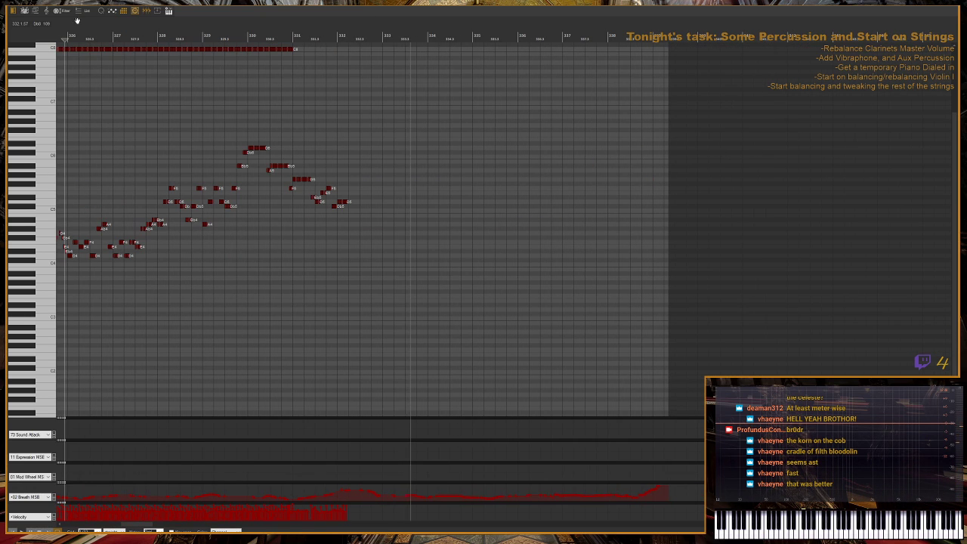
# - Delete the melody and the C8 notes after the first note of bar 326
pyautogui.scroll(3, 411, 172)
pyautogui.scroll(-3, 411, 172)
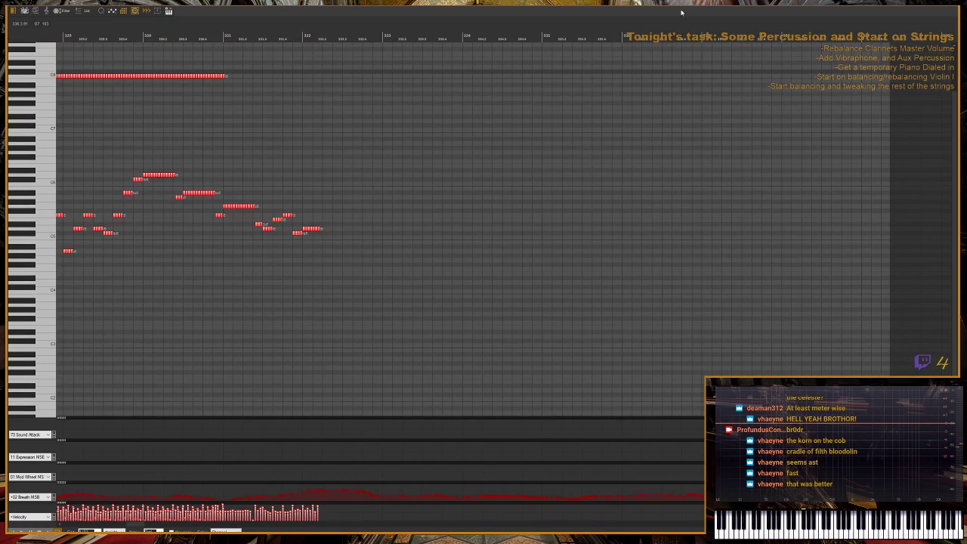
pyautogui.scroll(-2, 542, 207)
pyautogui.scroll(2, 332, 56)
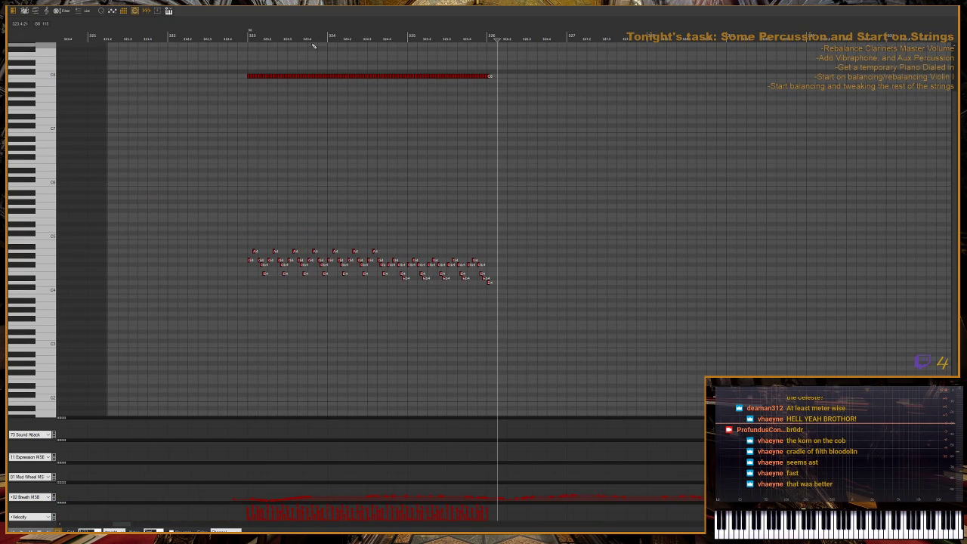
pyautogui.scroll(3, 492, 231)
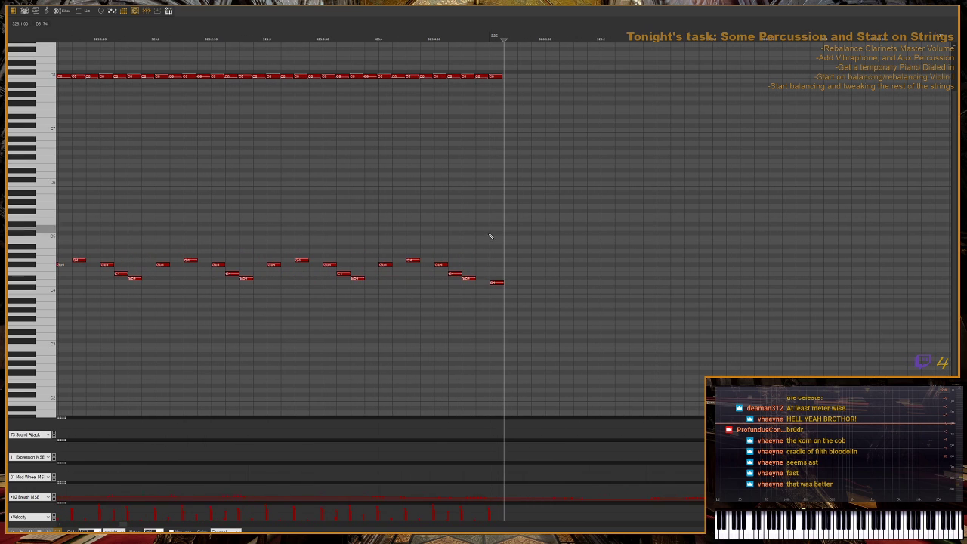
pyautogui.scroll(-4, 511, 300)
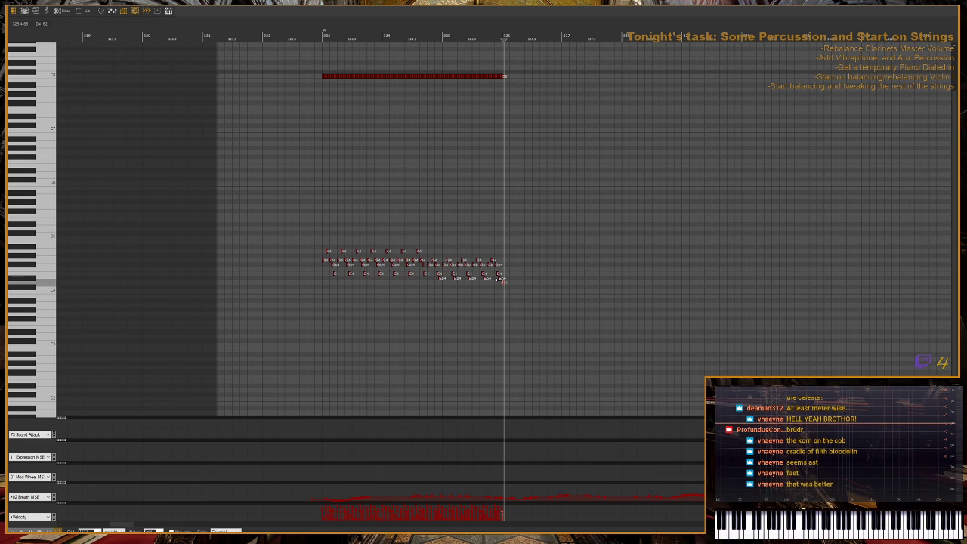
pyautogui.scroll(4, 463, 106)
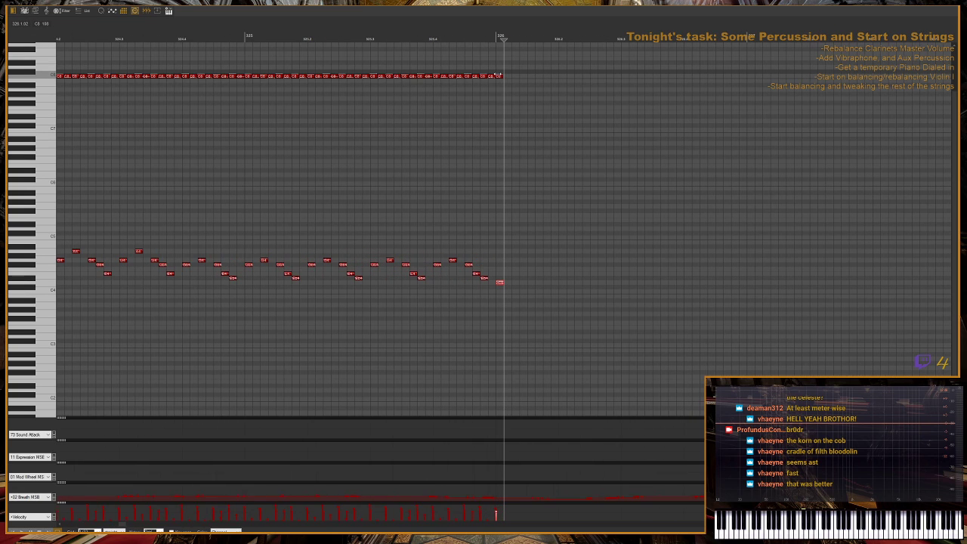
# - Copy the C8 notes from bars 323 to 325 so the run continues from bar 326 to bar 329
pyautogui.scroll(1, 499, 75)
pyautogui.moveTo(498, 65); pyautogui.dragTo(121, 113)
pyautogui.scroll(-2, 76, 106)
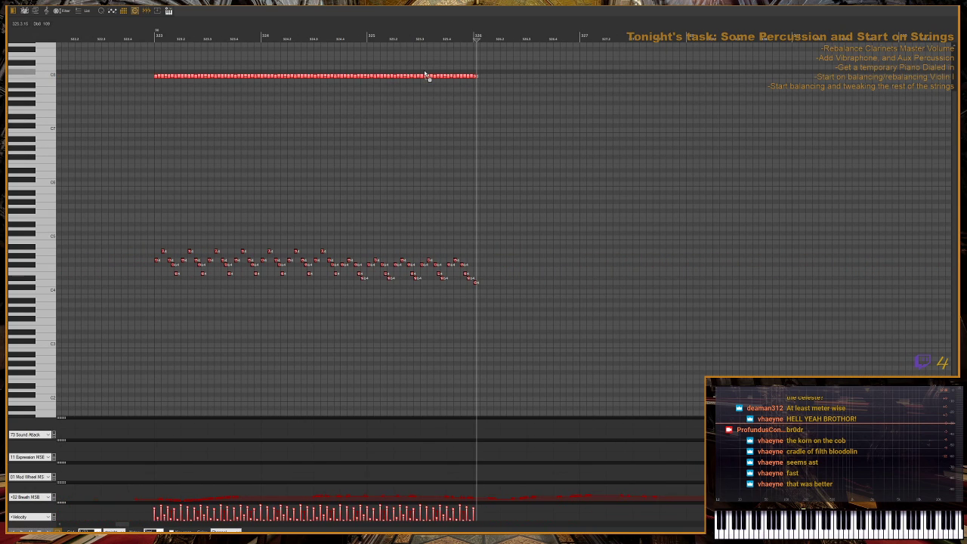
pyautogui.scroll(3, 472, 47)
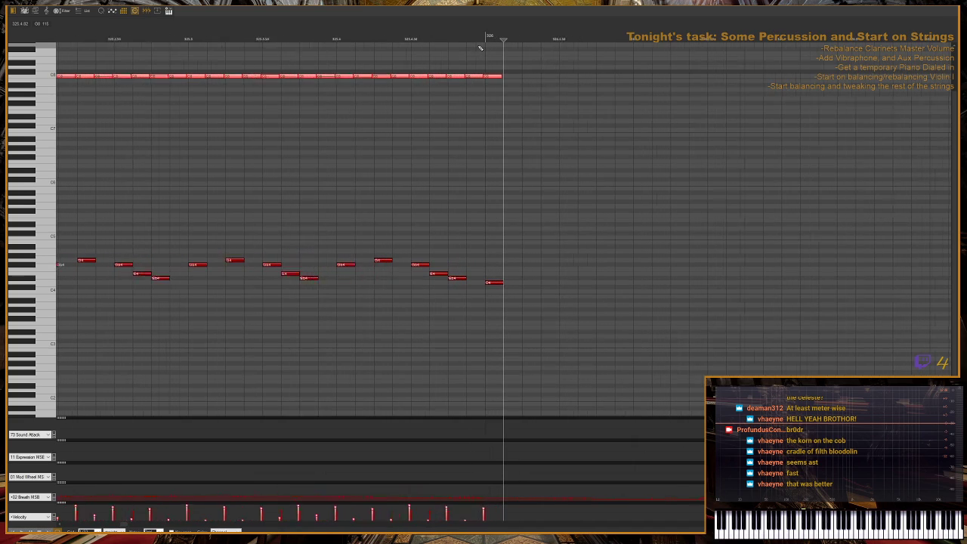
pyautogui.click(491, 76)
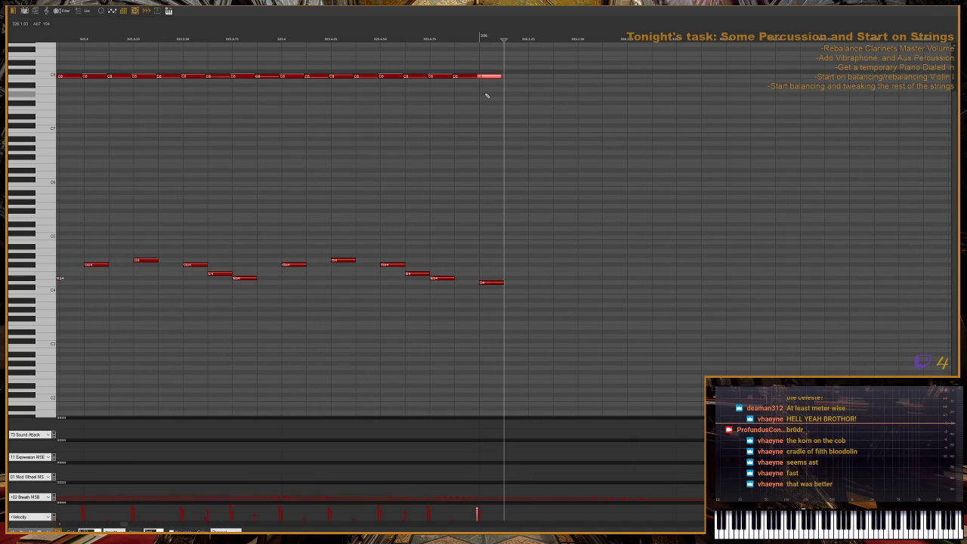
pyautogui.press('space')
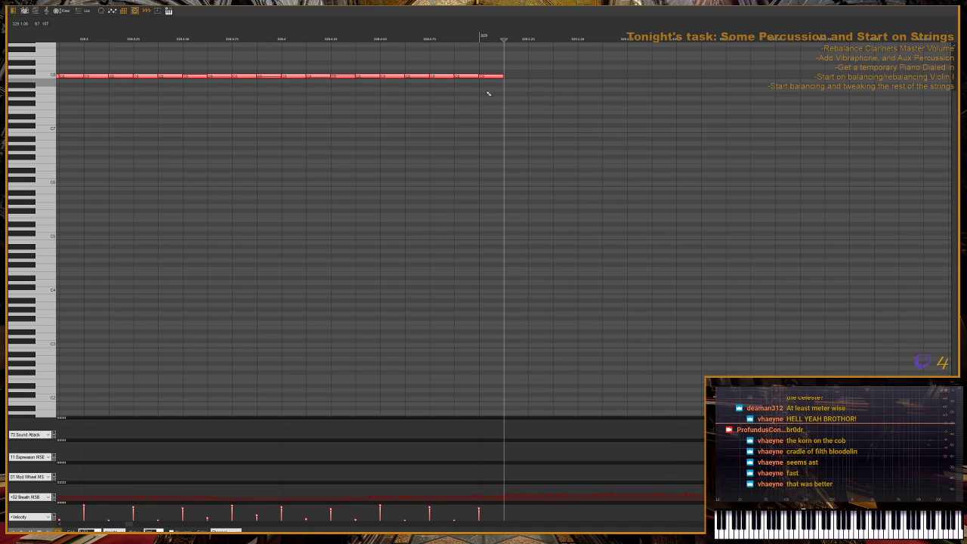
pyautogui.press('g')
pyautogui.press('g')
pyautogui.press('g')
pyautogui.press('l')
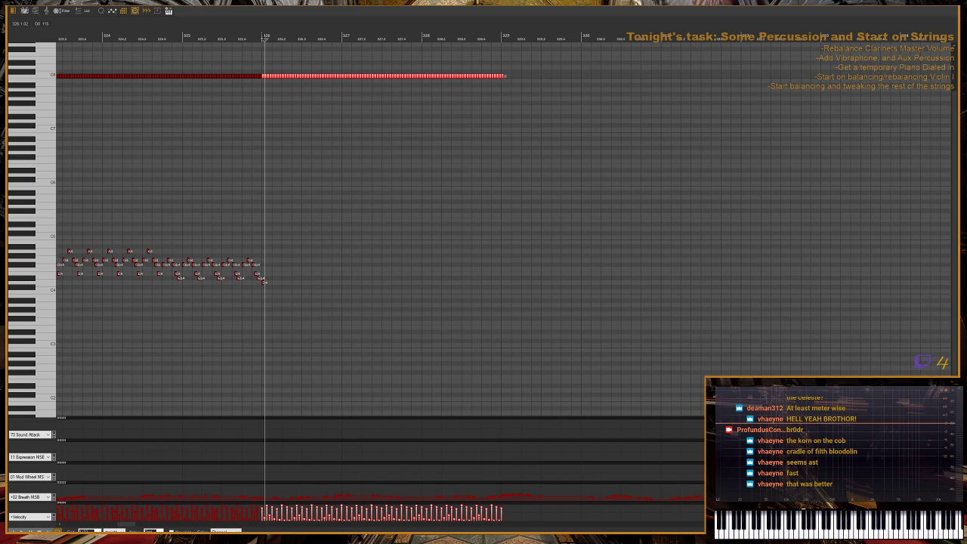
# - Enter a new broken repeated-note line around G4 from bar 326 through bar 330, with a lower G3 part from about bar 328
pyautogui.press('h')
pyautogui.press('h')
pyautogui.press('h')
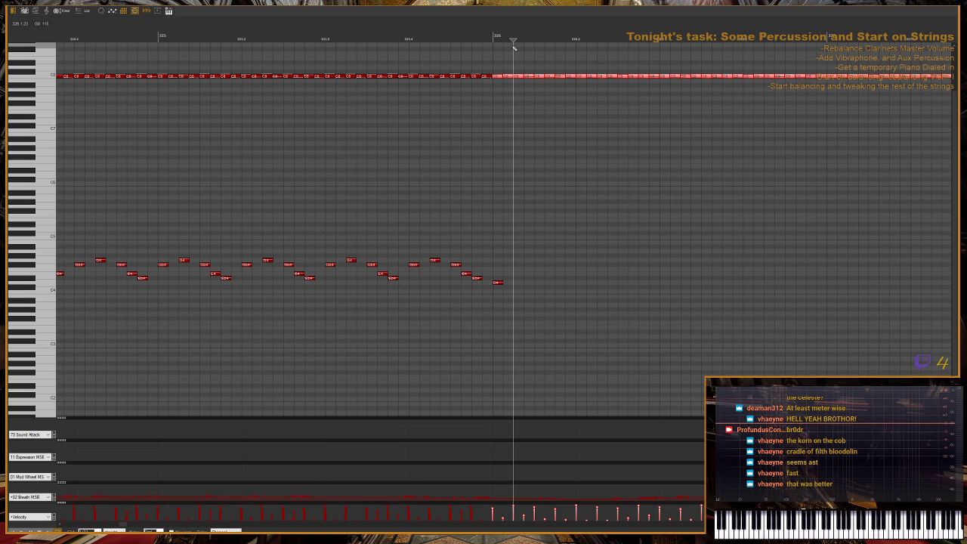
pyautogui.press('KP_Multiply')
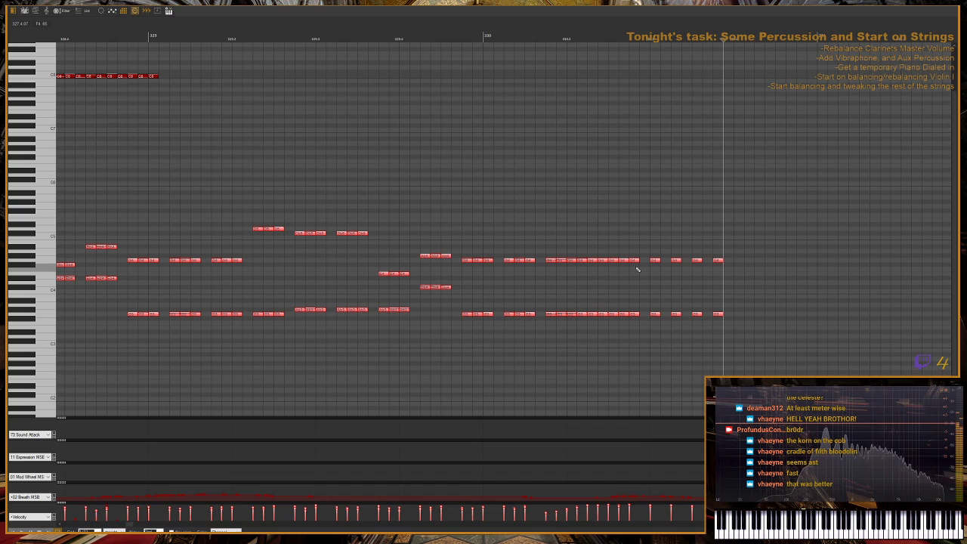
# - Copy the C8 run of bars 326 to 328 to start at about bar 329
pyautogui.scroll(-3, 638, 269)
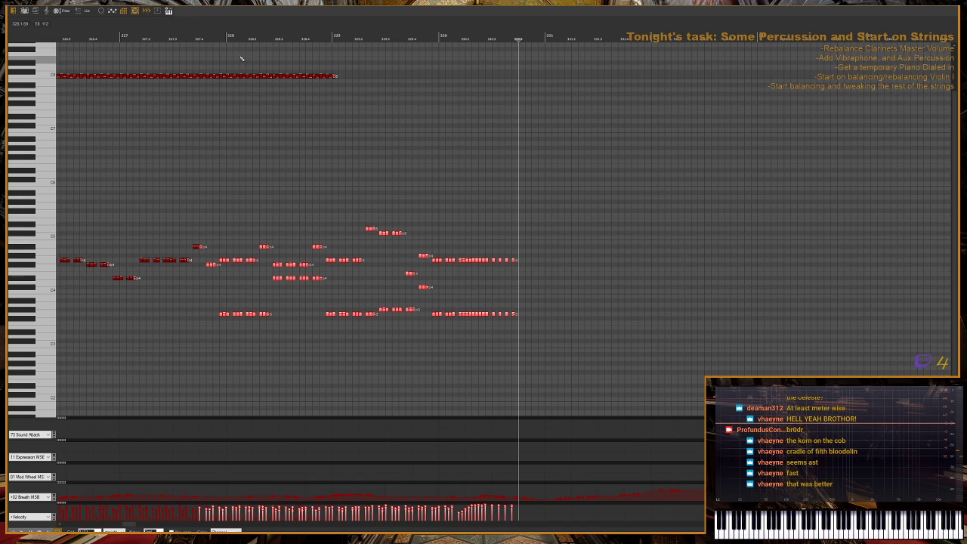
pyautogui.moveTo(248, 53); pyautogui.dragTo(352, 101)
pyautogui.moveTo(253, 82); pyautogui.dragTo(326, 74)
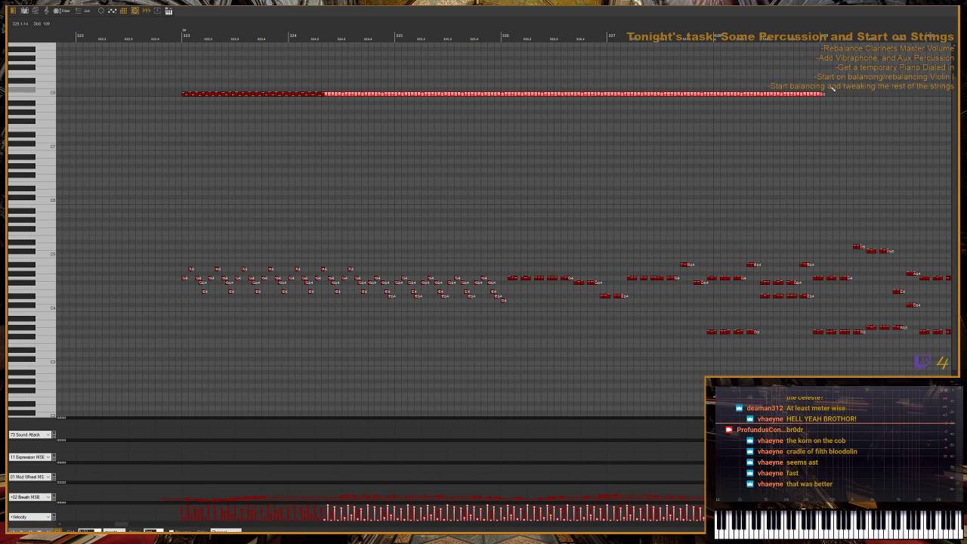
pyautogui.moveTo(847, 74); pyautogui.dragTo(502, 191)
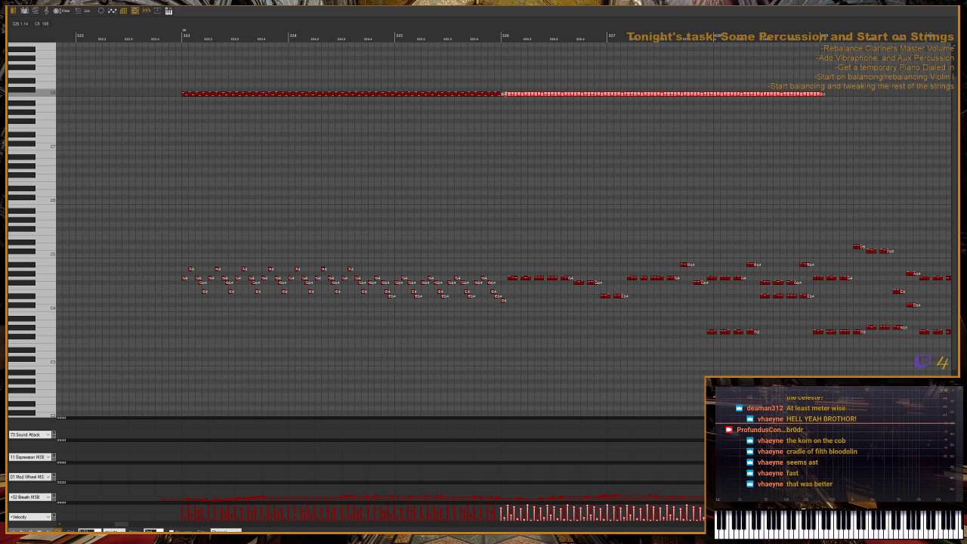
pyautogui.moveTo(505, 98); pyautogui.dragTo(835, 99)
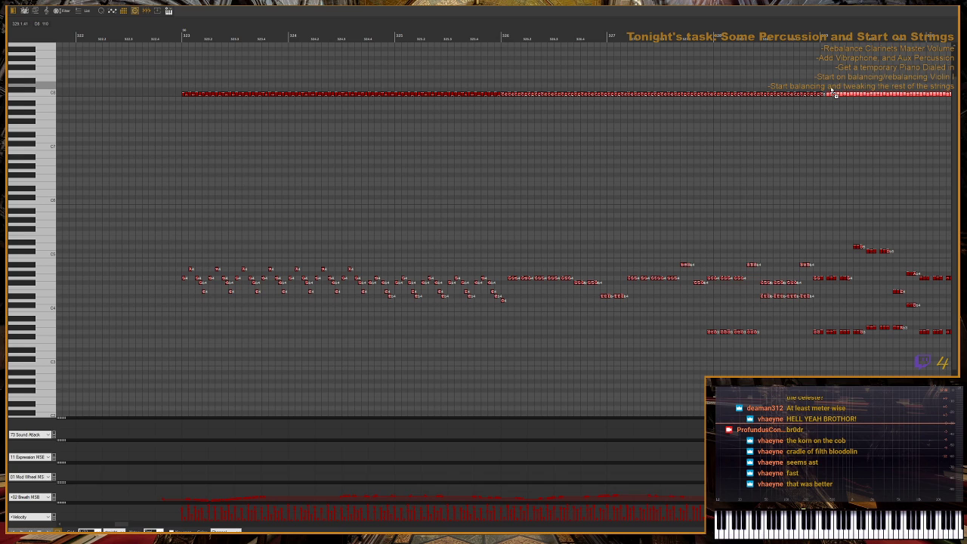
# - Delete the extra C8 note at bar 329 and shift the copied C8 run to begin at the bar line
pyautogui.scroll(-2, 759, 36)
pyautogui.click(752, 36)
pyautogui.scroll(3, 752, 35)
pyautogui.click(468, 93)
pyautogui.press('Delete')
pyautogui.scroll(-3, 501, 109)
pyautogui.moveTo(502, 109); pyautogui.dragTo(775, 43)
pyautogui.scroll(2, 492, 132)
pyautogui.scroll(2, 479, 110)
pyautogui.moveTo(487, 93); pyautogui.dragTo(464, 94)
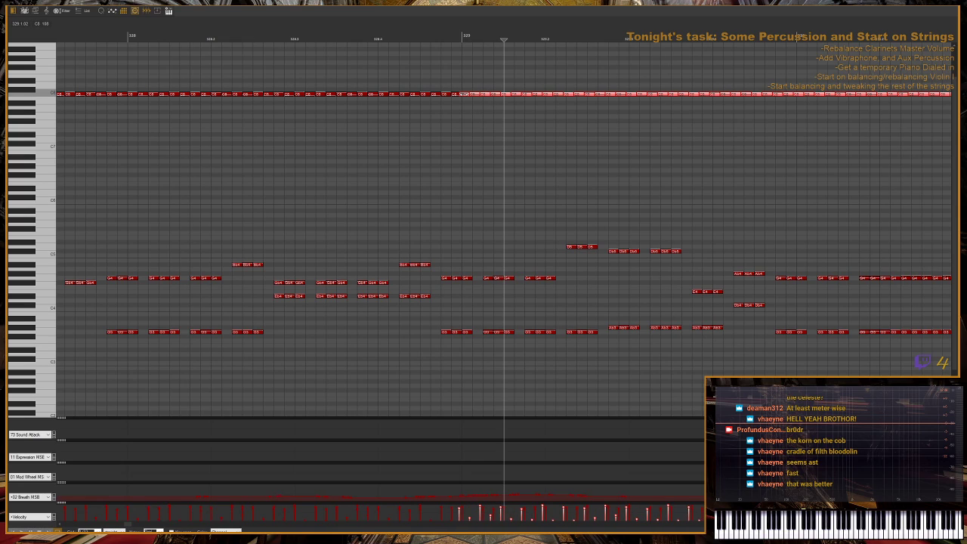
# - Play back the new line from bar 326 to check it against the extended C8 run
pyautogui.scroll(-5, 556, 148)
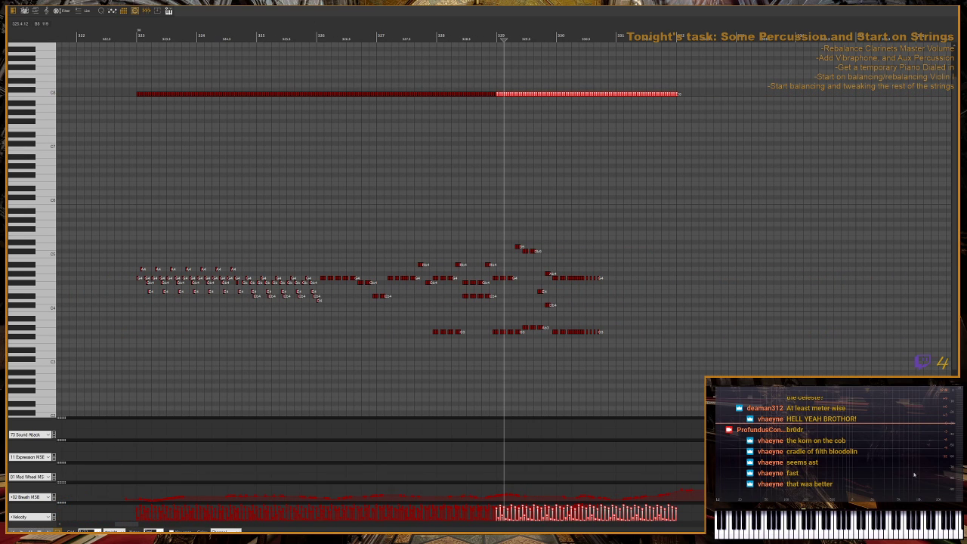
pyautogui.click(319, 35)
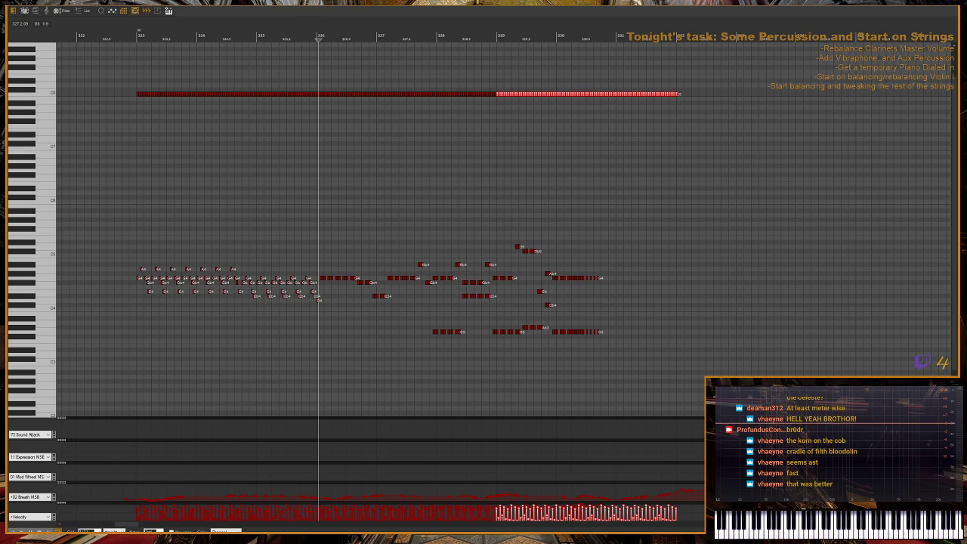
pyautogui.scroll(2, 319, 102)
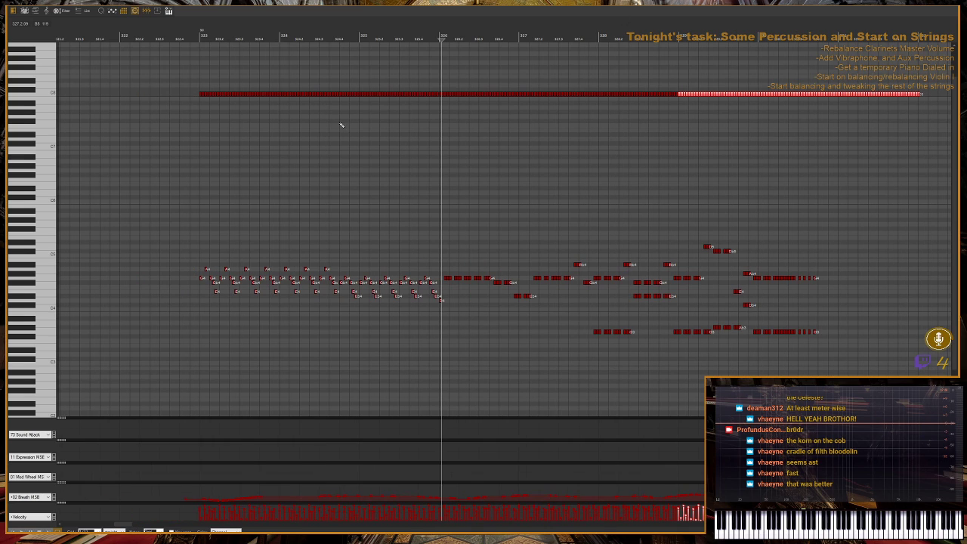
pyautogui.click(439, 34)
pyautogui.press('space')
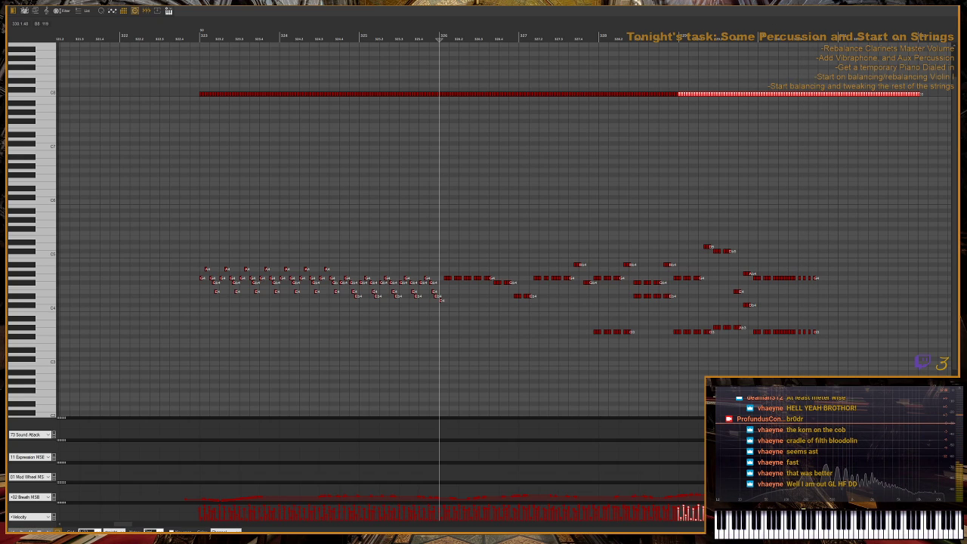
# - Assign the last five short G3 and G4 notes in bar 330 to a different MIDI channel
pyautogui.moveTo(846, 255); pyautogui.dragTo(772, 332)
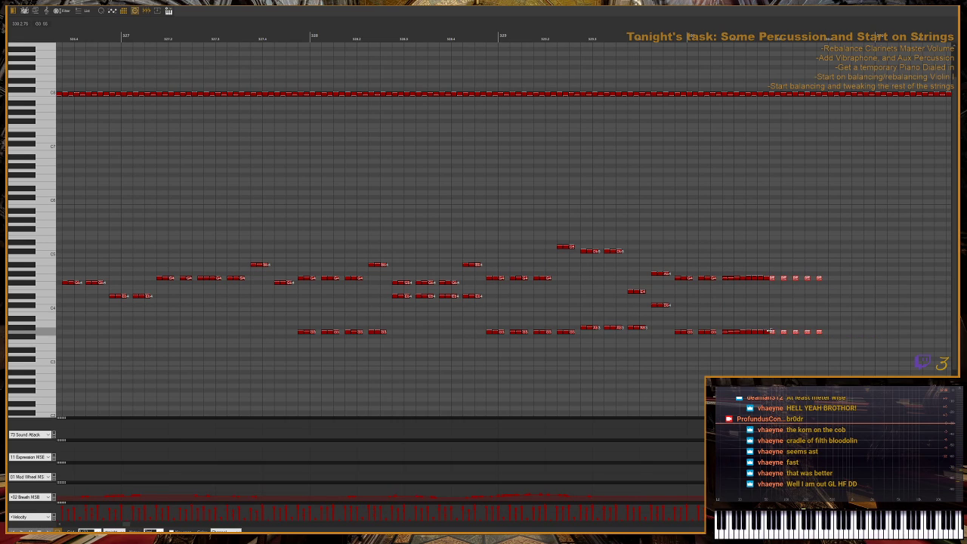
pyautogui.rightClick(772, 332)
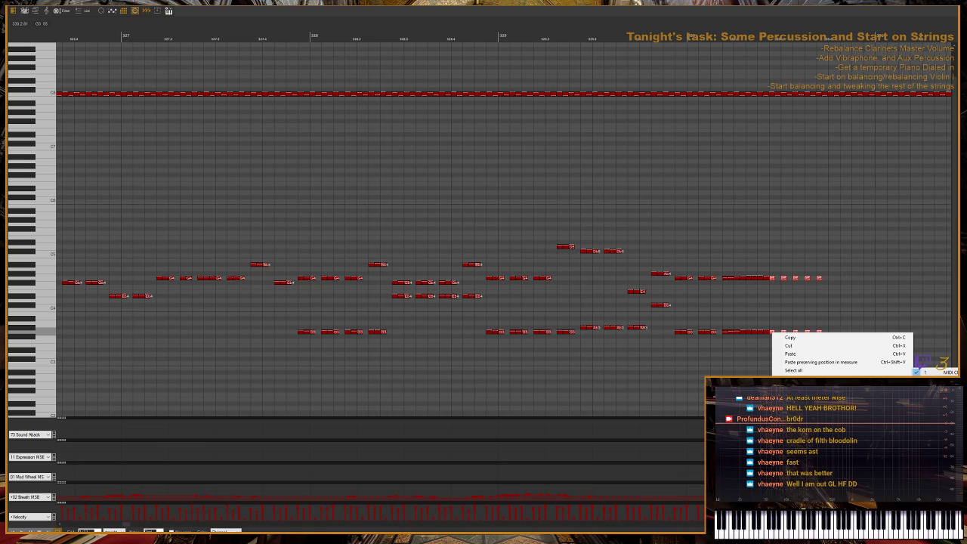
pyautogui.click(949, 356)
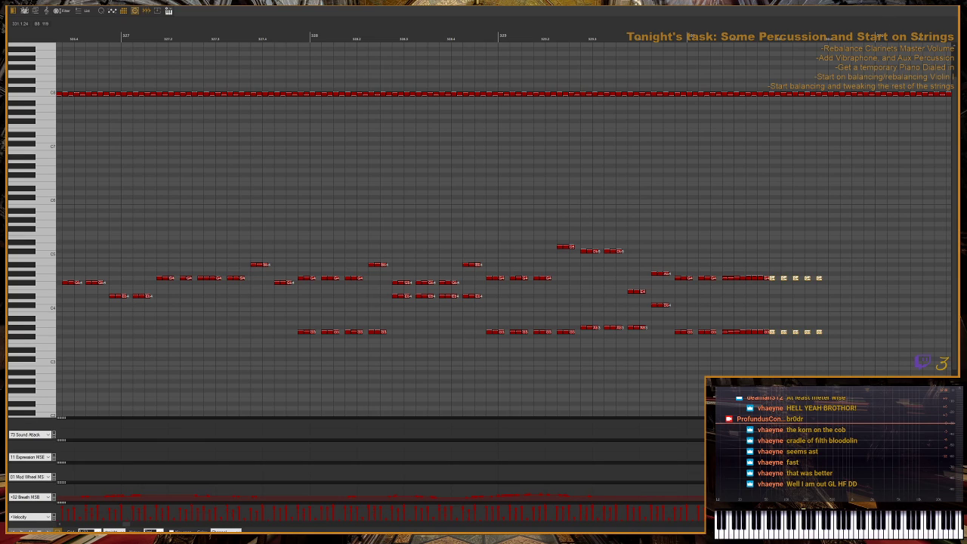
# - Play back the revised line from its first G4 in bar 326 and review the passage through bar 330
pyautogui.scroll(-2, 610, 327)
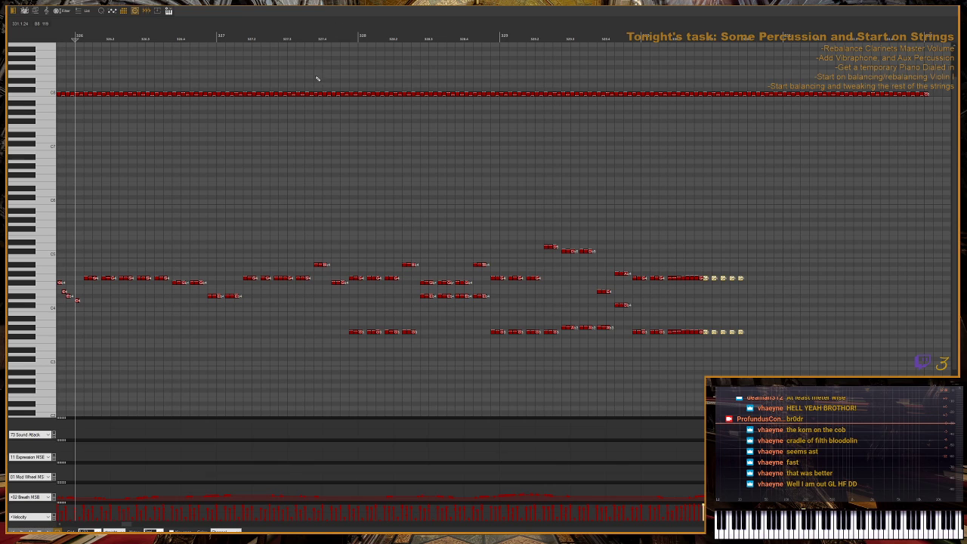
pyautogui.scroll(-2, 323, 94)
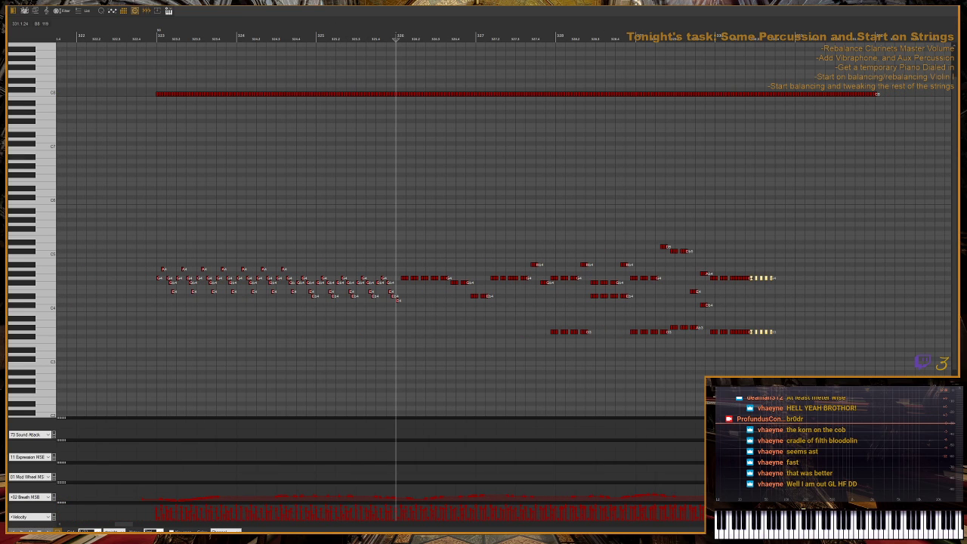
pyautogui.scroll(3, 495, 166)
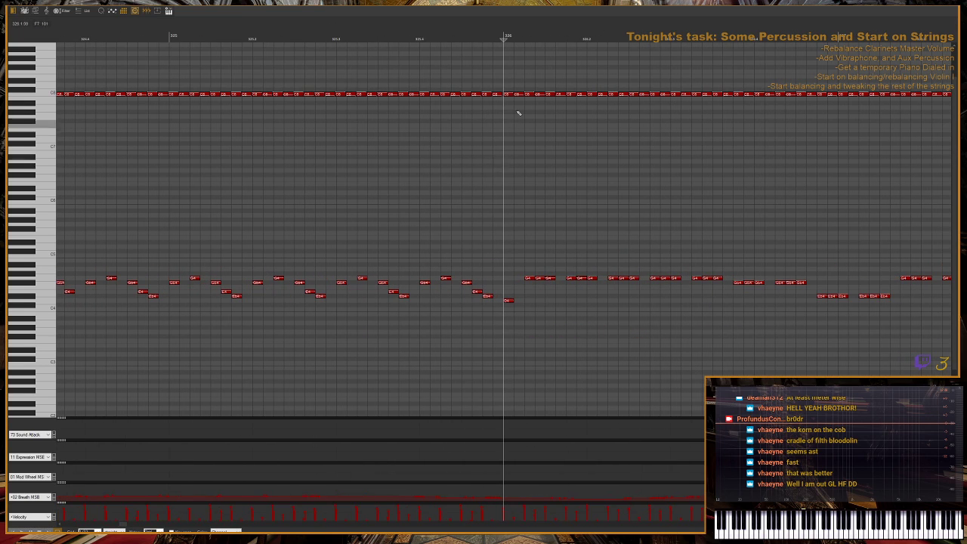
pyautogui.click(525, 36)
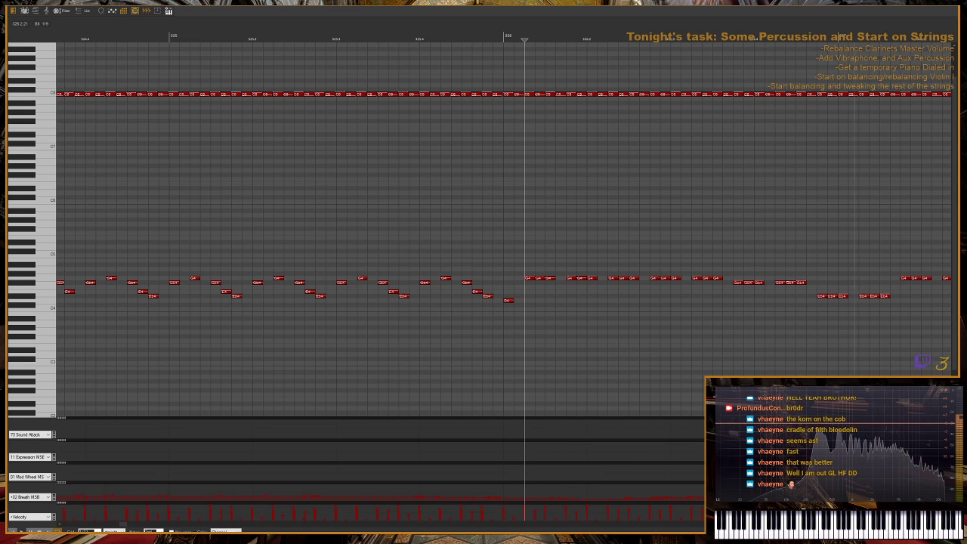
pyautogui.scroll(-3, 756, 209)
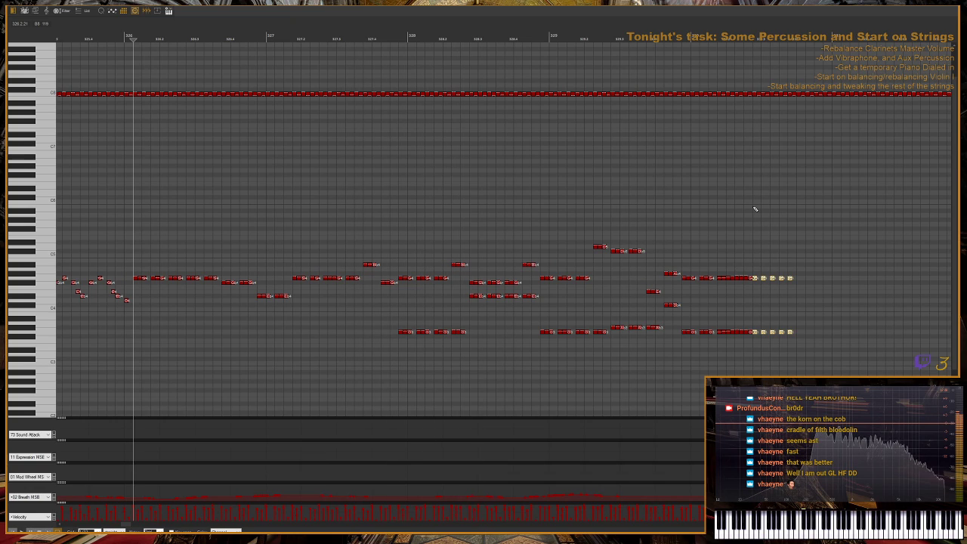
pyautogui.scroll(3, 564, 282)
pyautogui.scroll(-5, 564, 283)
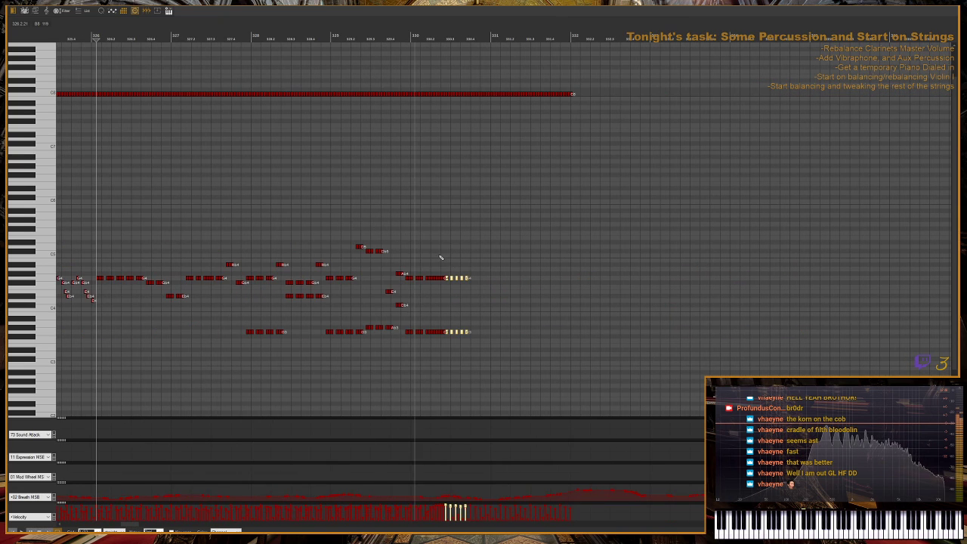
pyautogui.scroll(-3, 441, 257)
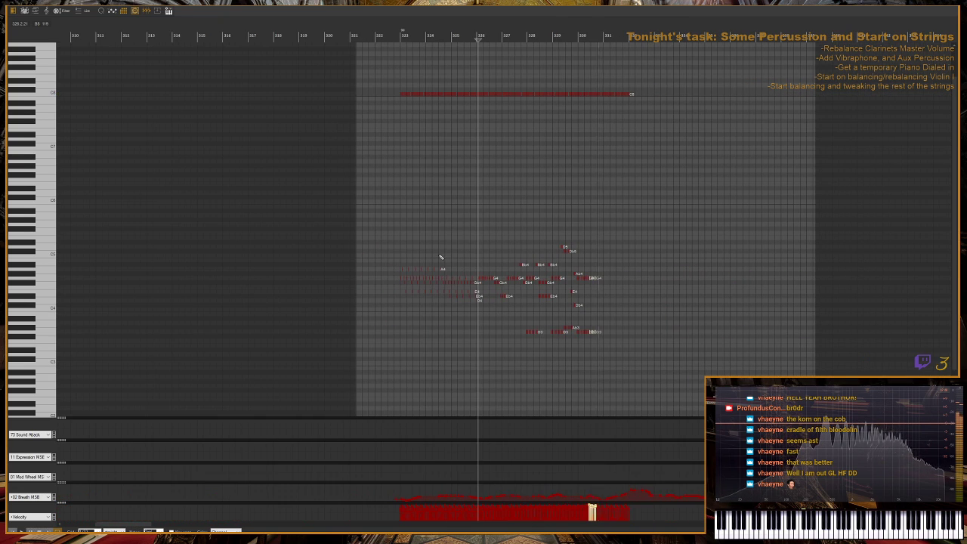
# - Play back the Violin I line from bar 326 and examine the passage through bar 330
pyautogui.scroll(6, 453, 249)
pyautogui.scroll(-4, 380, 203)
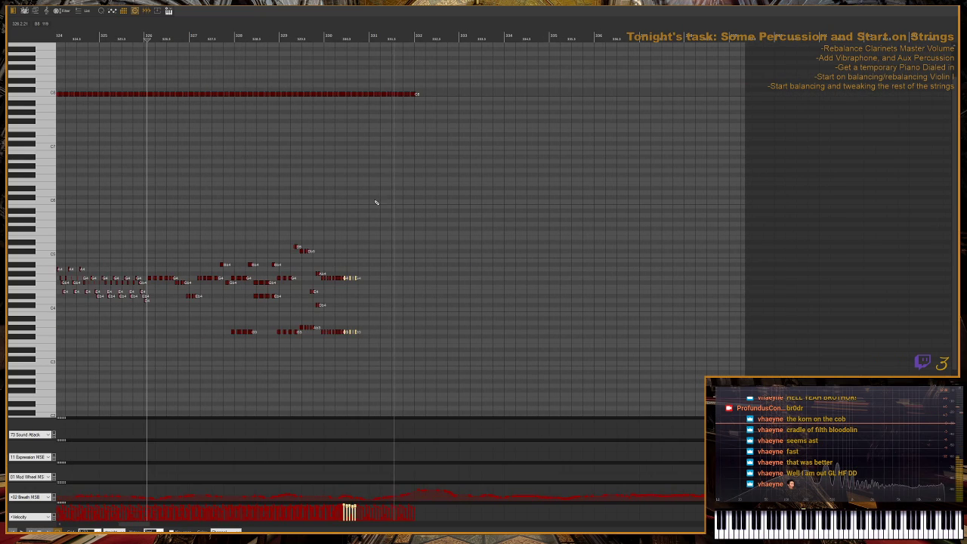
pyautogui.scroll(4, 201, 103)
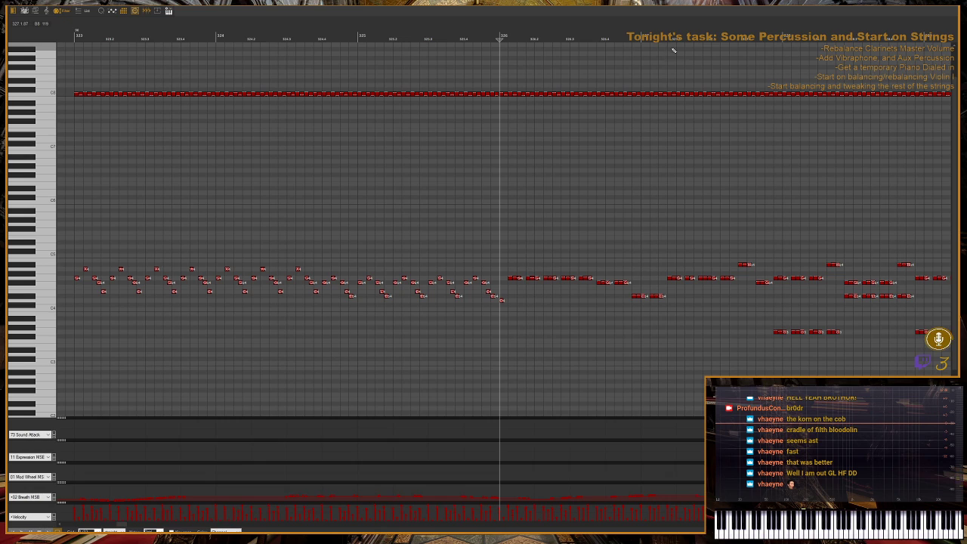
pyautogui.press('g')
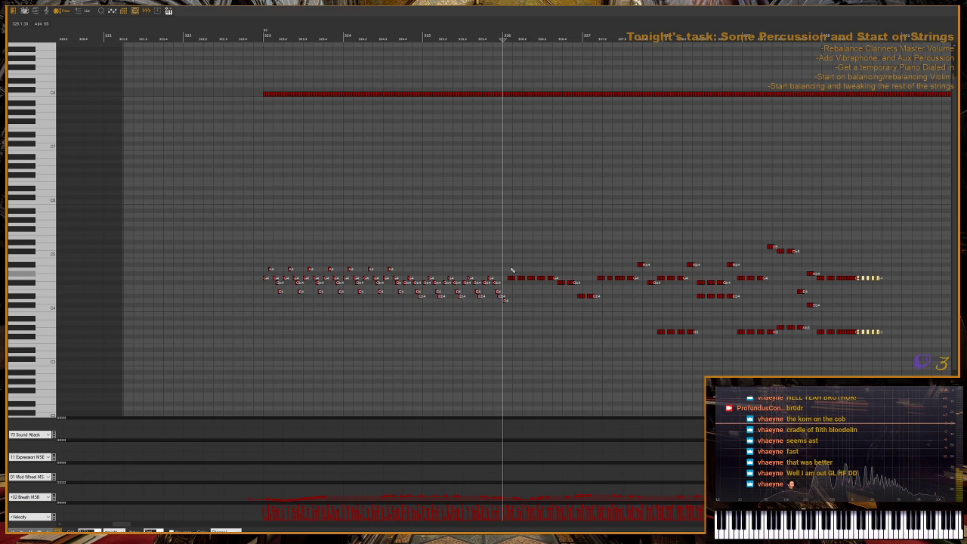
pyautogui.moveTo(505, 263); pyautogui.dragTo(687, 189)
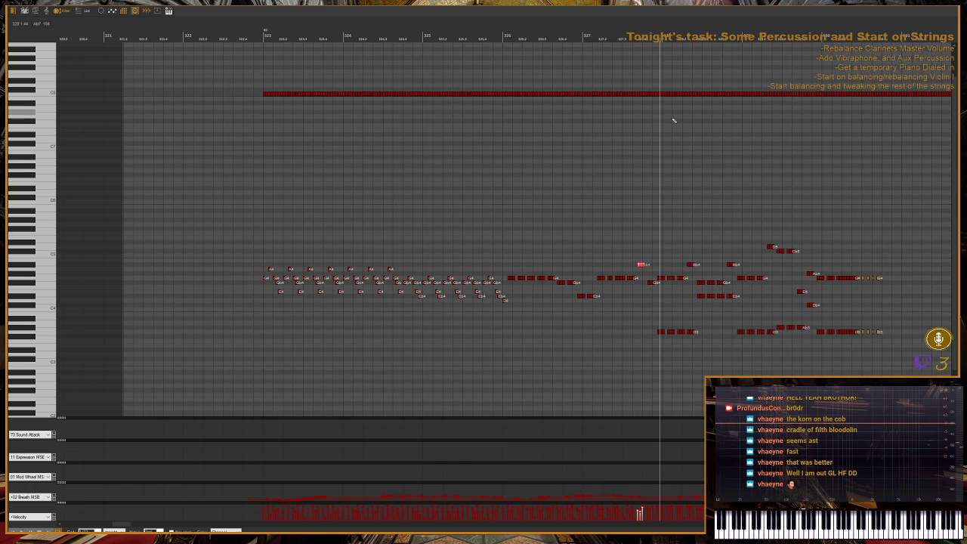
# - Try the last five short G3 and G4 notes in bar 330 on MIDI channel 8
pyautogui.moveTo(898, 231); pyautogui.dragTo(859, 343)
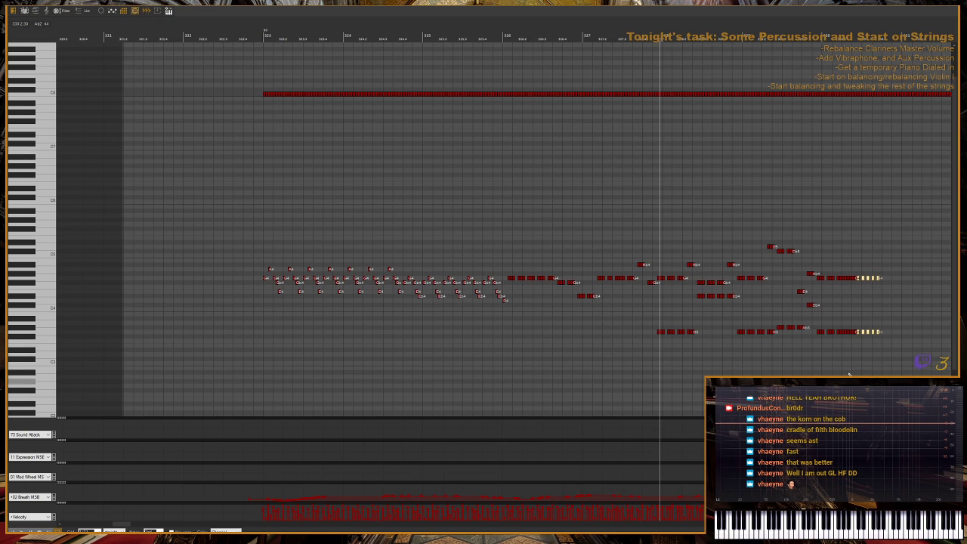
pyautogui.hscroll(3, 858, 342)
pyautogui.press('h')
pyautogui.press('h')
pyautogui.press('h')
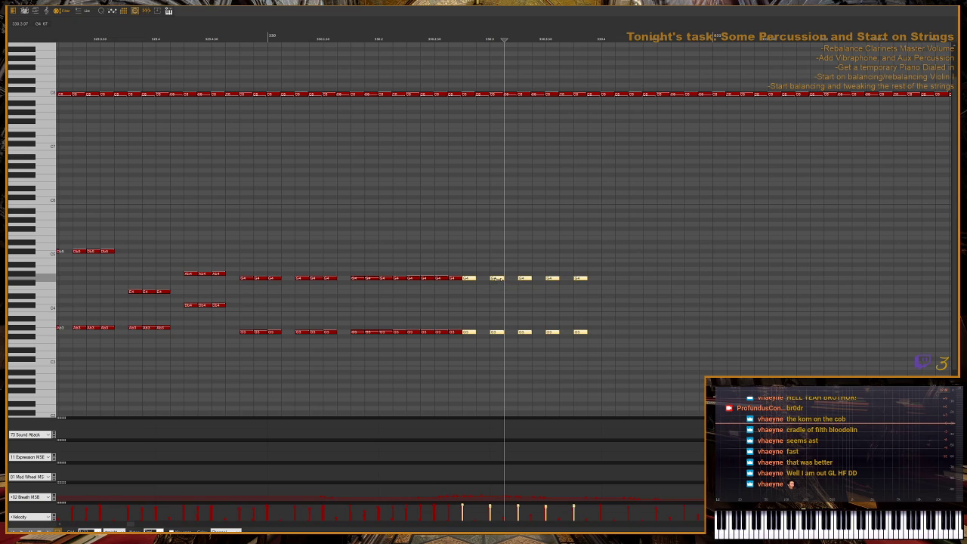
pyautogui.rightClick(497, 281)
pyautogui.moveTo(570, 443)
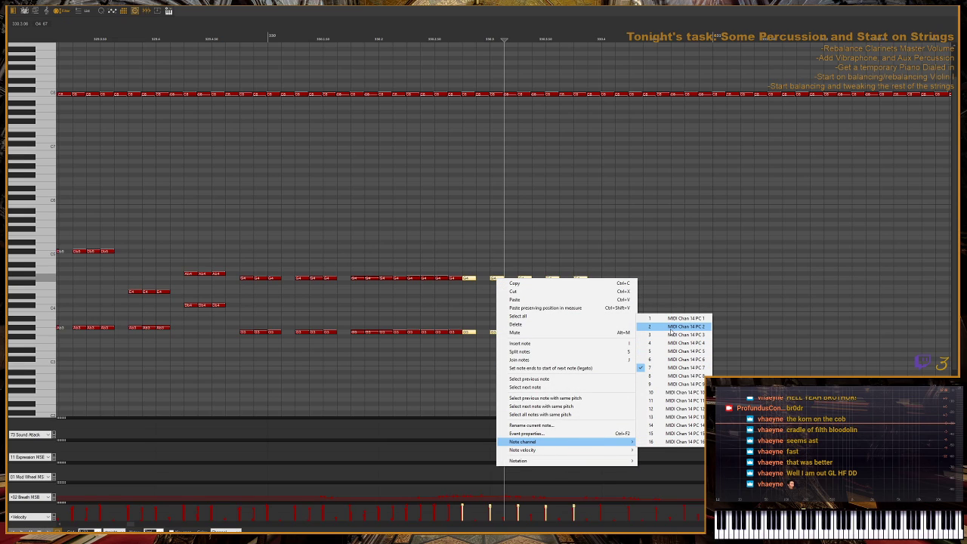
pyautogui.click(669, 376)
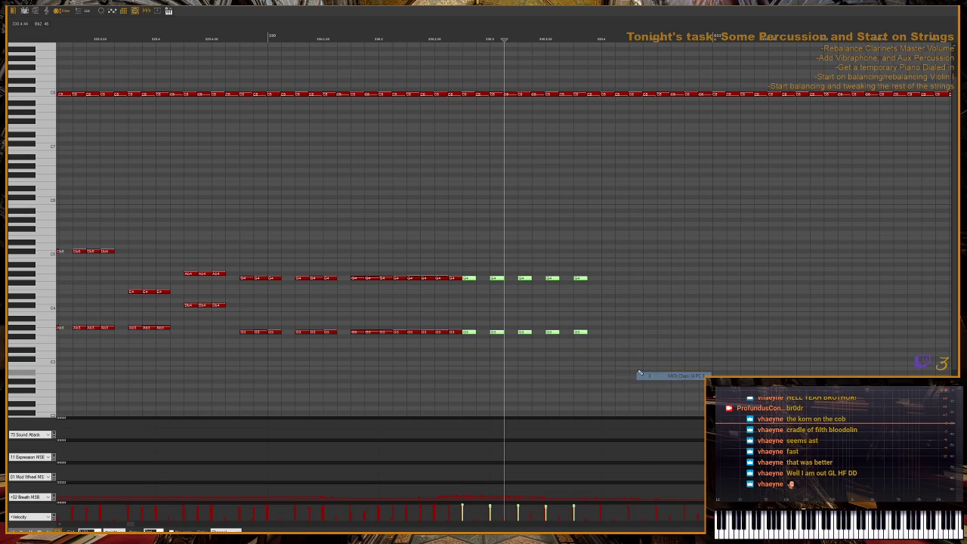
# - Assign the last five short G3 and G4 notes in bar 330 to MIDI channel 1
pyautogui.rightClick(520, 332)
pyautogui.moveTo(595, 497)
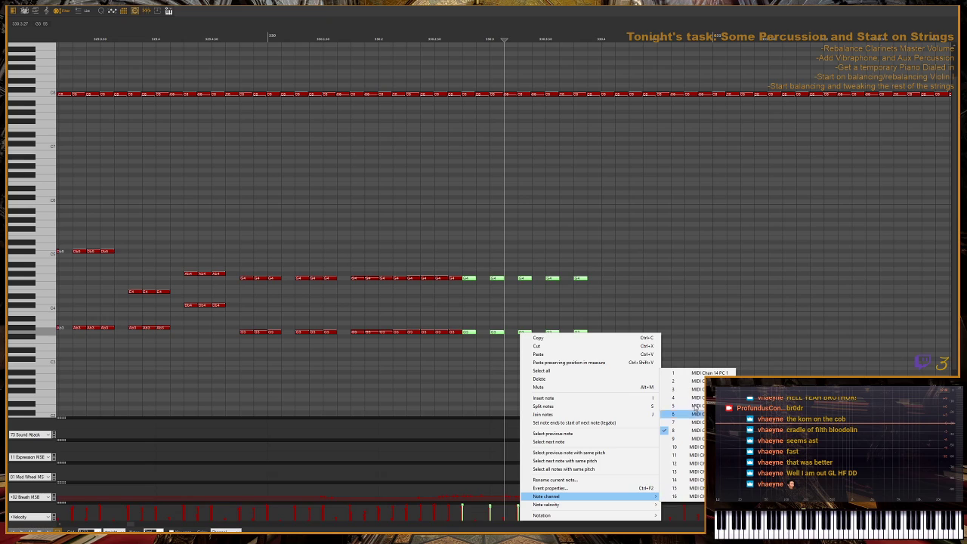
pyautogui.click(695, 414)
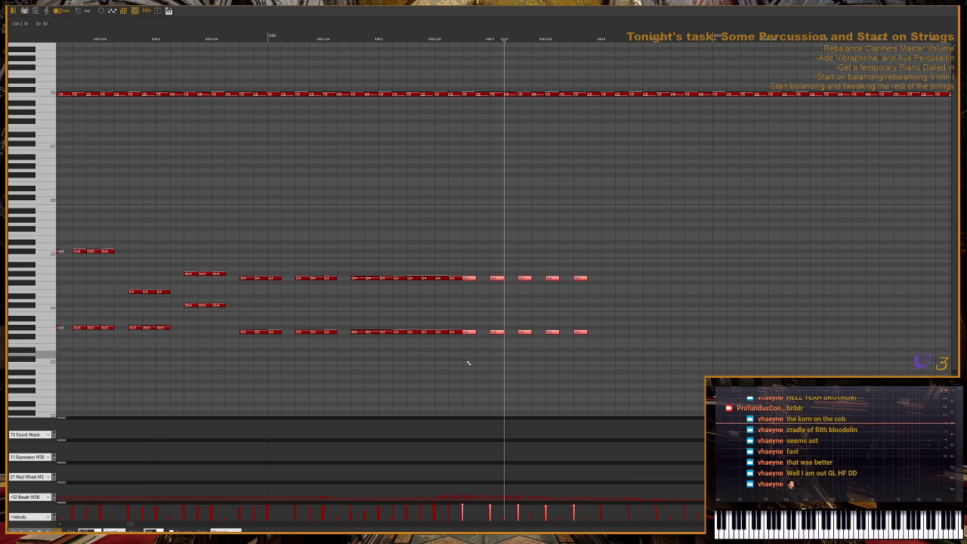
pyautogui.click(464, 488)
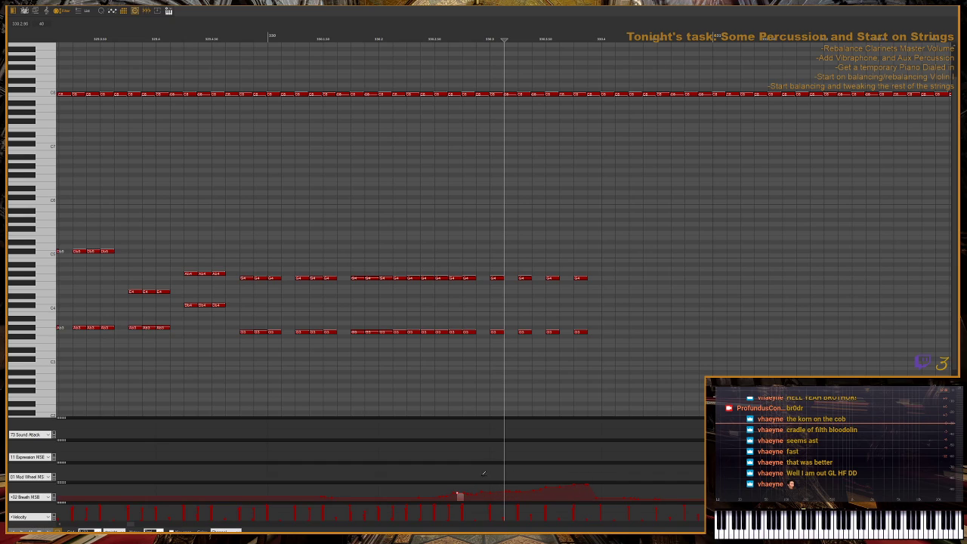
# - Give only the final G3 and G4 pair in bar 330 its own separate MIDI channel
pyautogui.moveTo(588, 250); pyautogui.dragTo(575, 333)
pyautogui.rightClick(581, 335)
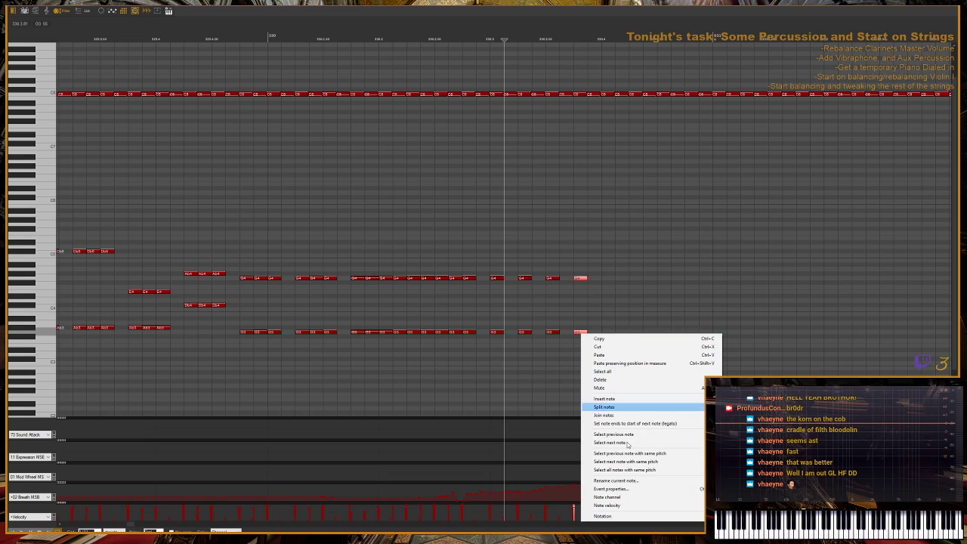
pyautogui.moveTo(659, 500)
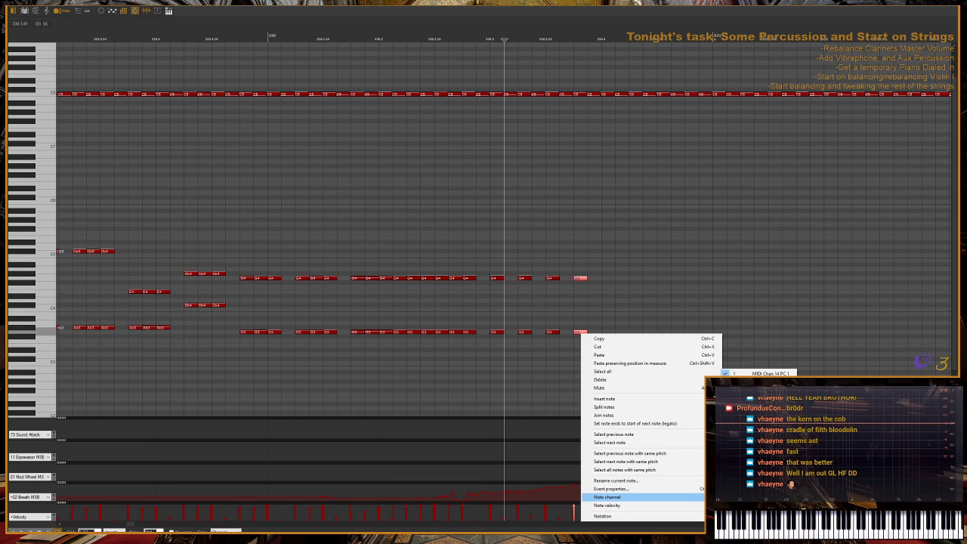
pyautogui.click(756, 497)
# - Play back the repeated G3 and G4 notes from early in bar 330 to check the ending
pyautogui.scroll(-3, 604, 283)
pyautogui.click(461, 38)
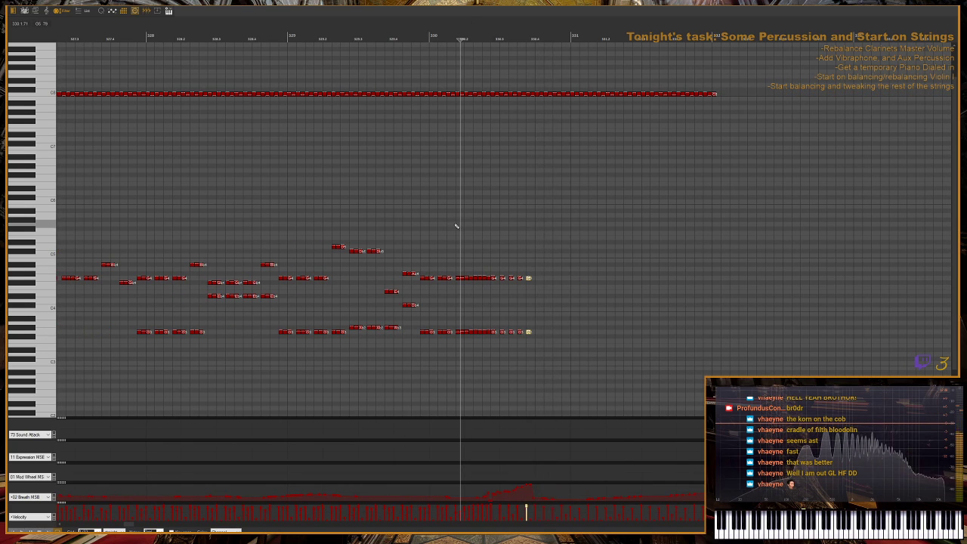
pyautogui.click(458, 39)
pyautogui.press('space')
pyautogui.press('space')
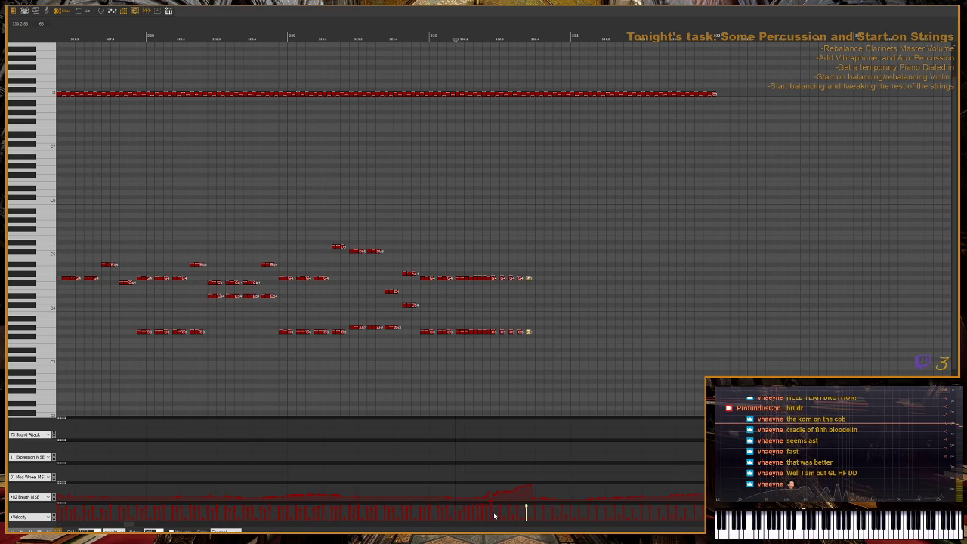
# - Raise the velocities of the alternating C8 notes over and just after the last short G notes in bar 330
pyautogui.moveTo(532, 509); pyautogui.dragTo(495, 519)
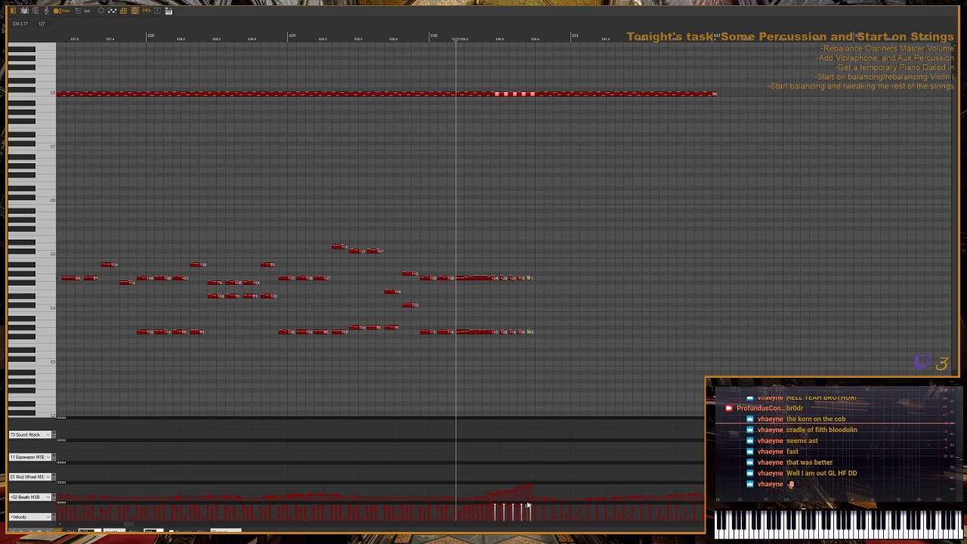
pyautogui.moveTo(554, 521); pyautogui.dragTo(541, 519)
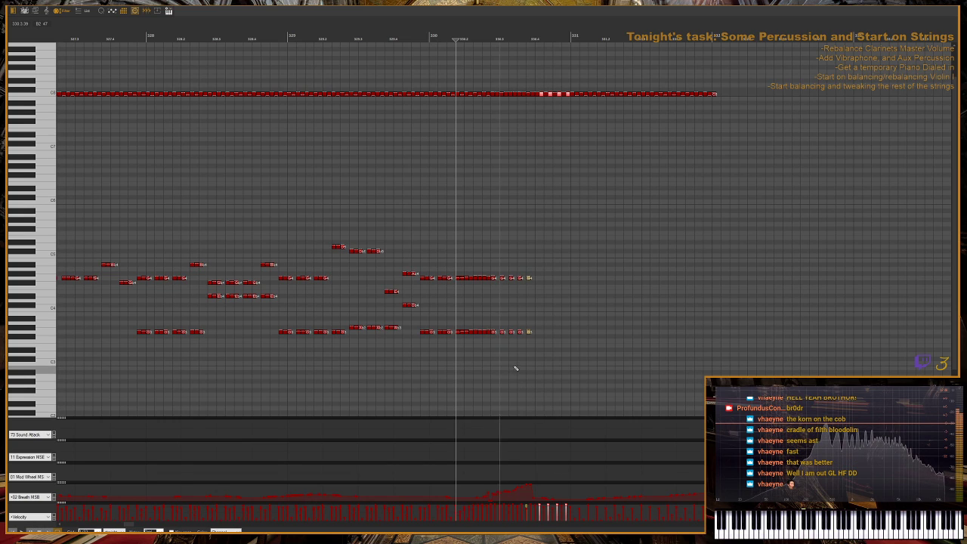
pyautogui.scroll(-3, 518, 329)
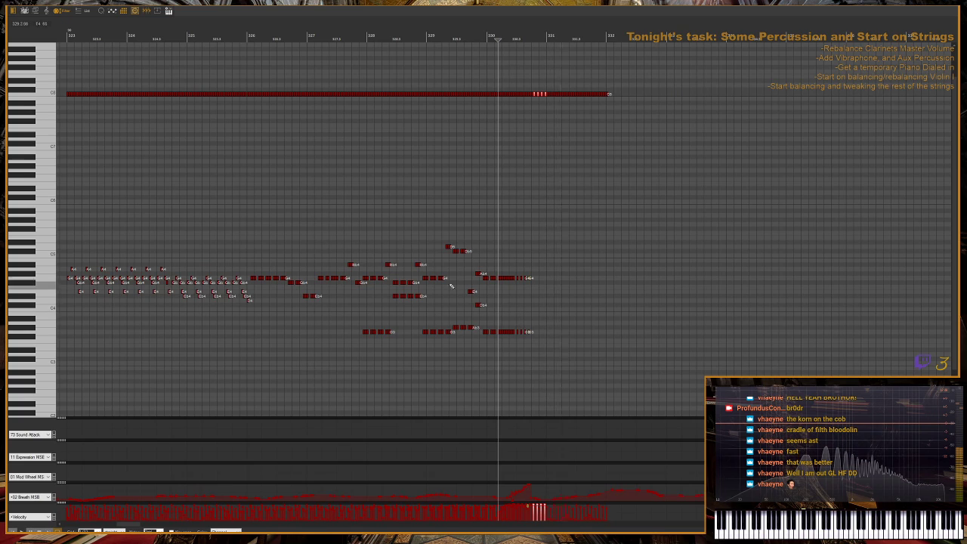
# - Play back the Violin I line from bar 326 through its ending in bar 330
pyautogui.click(251, 263)
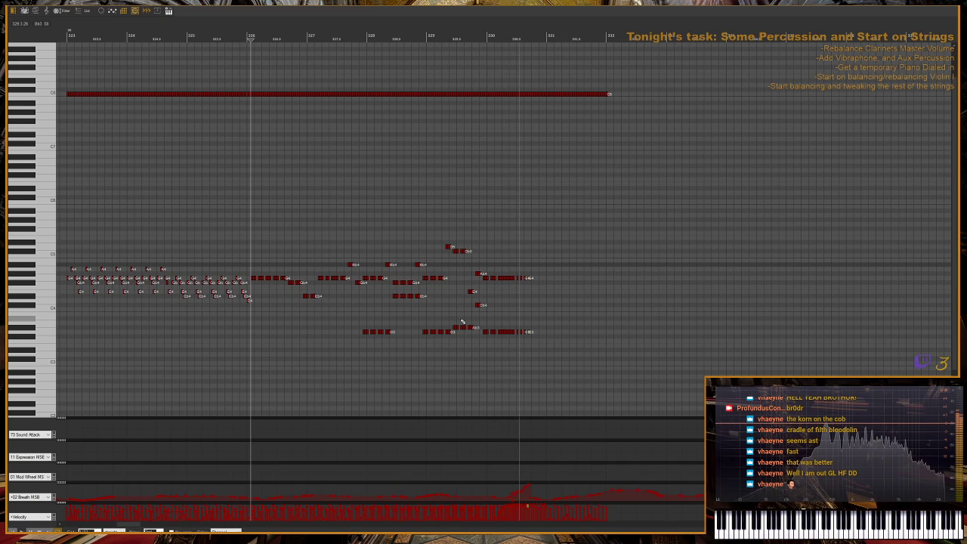
pyautogui.press('space')
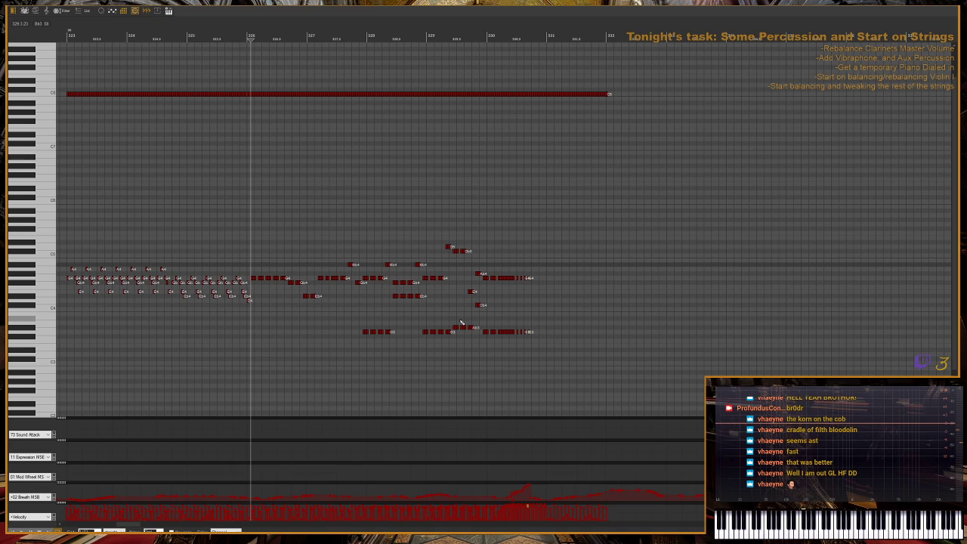
pyautogui.press('g')
pyautogui.press('g')
pyautogui.press('g')
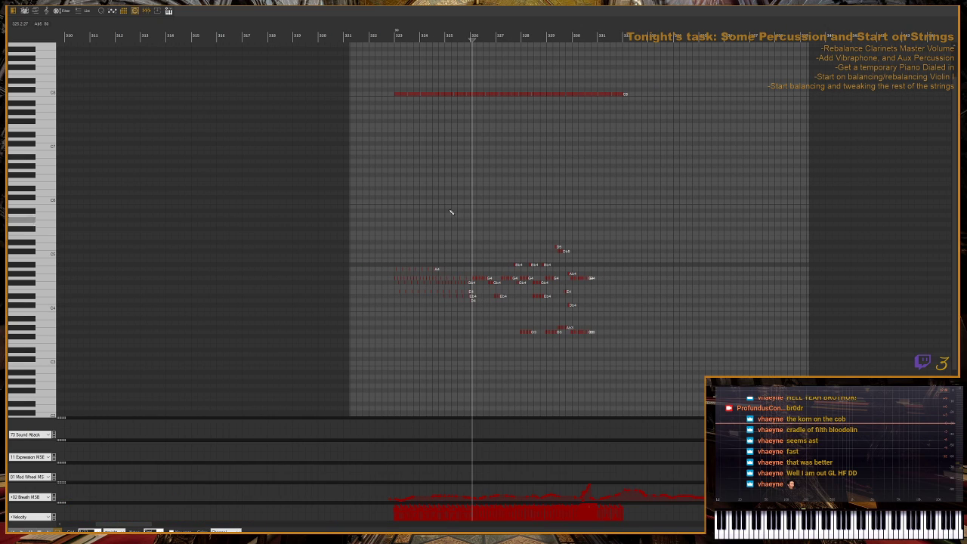
# - Play back the whole passage from bar 322, closing the MIDI editor and the Kontakt window to return to the arrangement
pyautogui.click(375, 34)
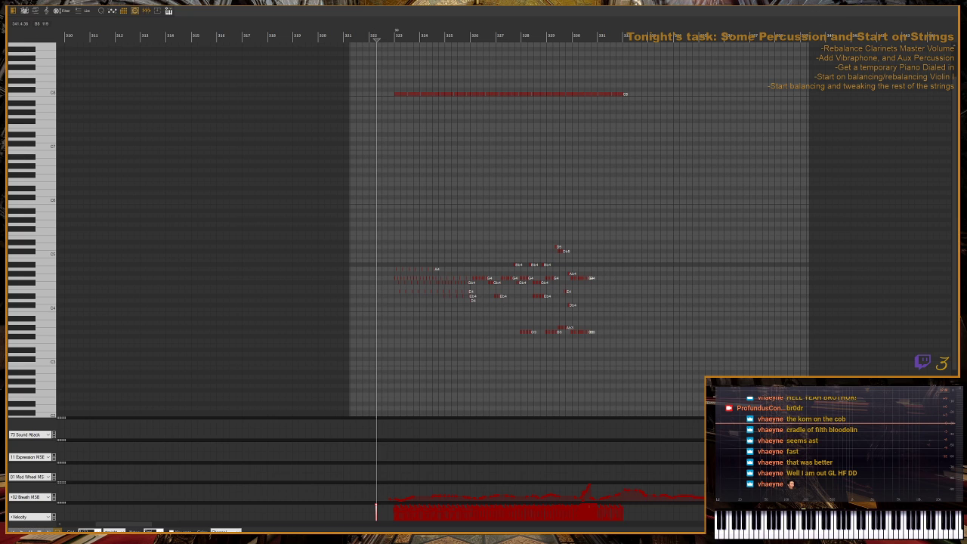
pyautogui.press('Escape')
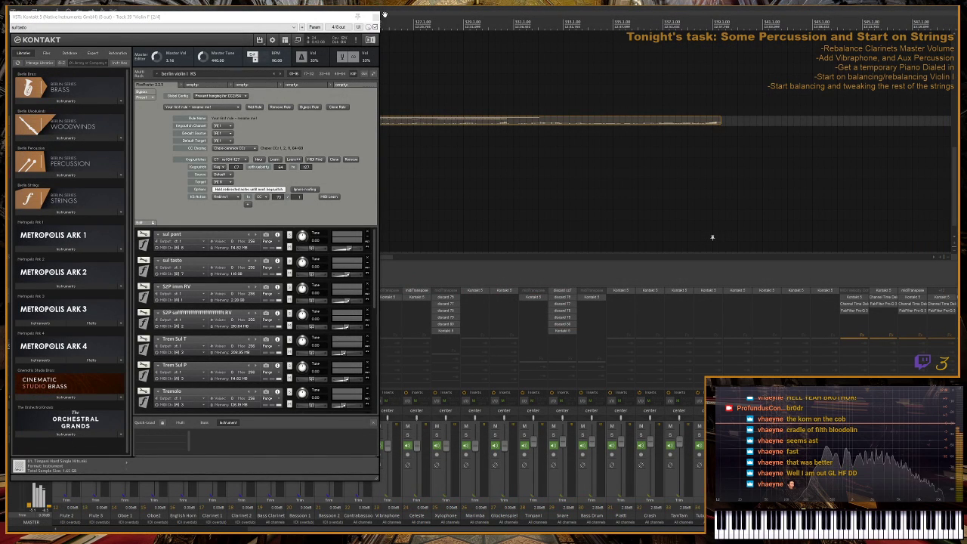
pyautogui.press('Escape')
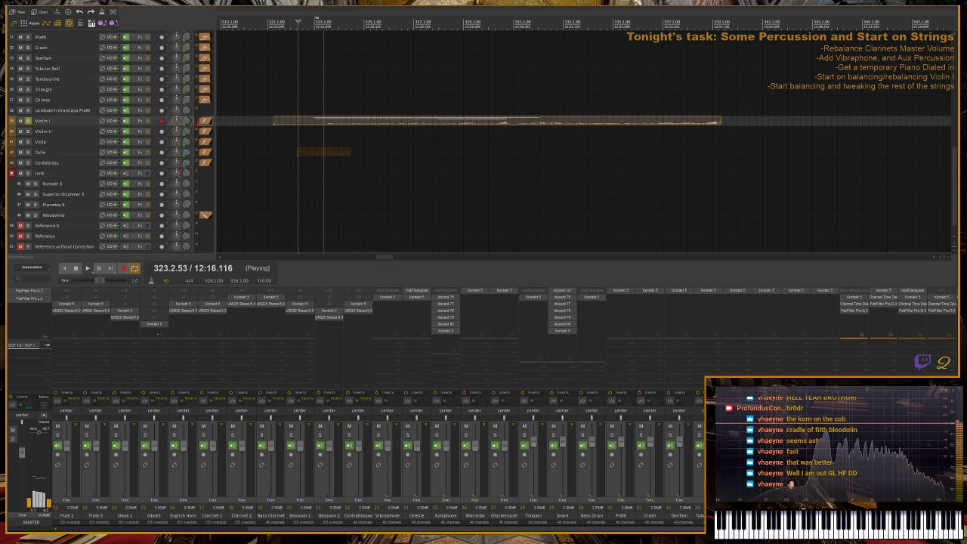
pyautogui.press('space')
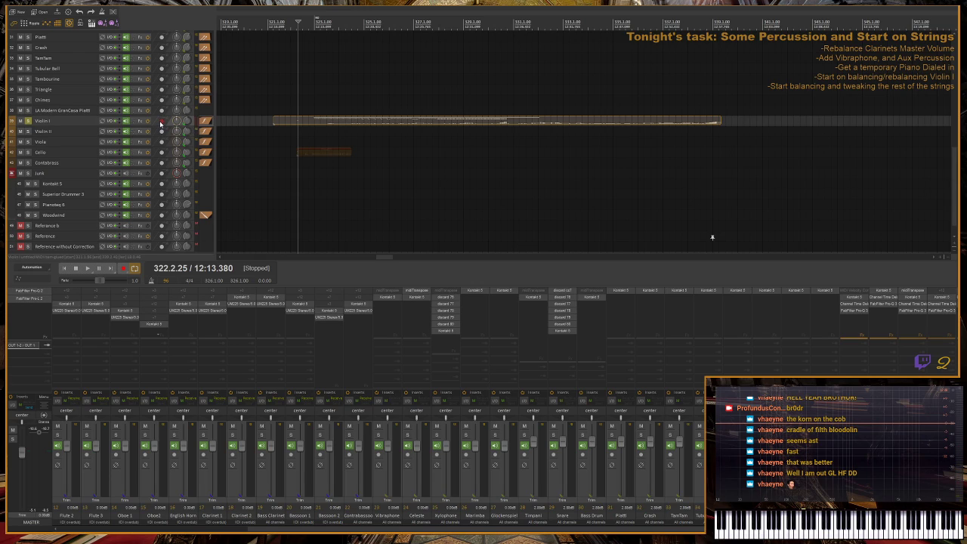
# - Unsolo Violin I and copy its MIDI item to Violin II, Viola and Cello, replacing the short Cello item
pyautogui.click(28, 122)
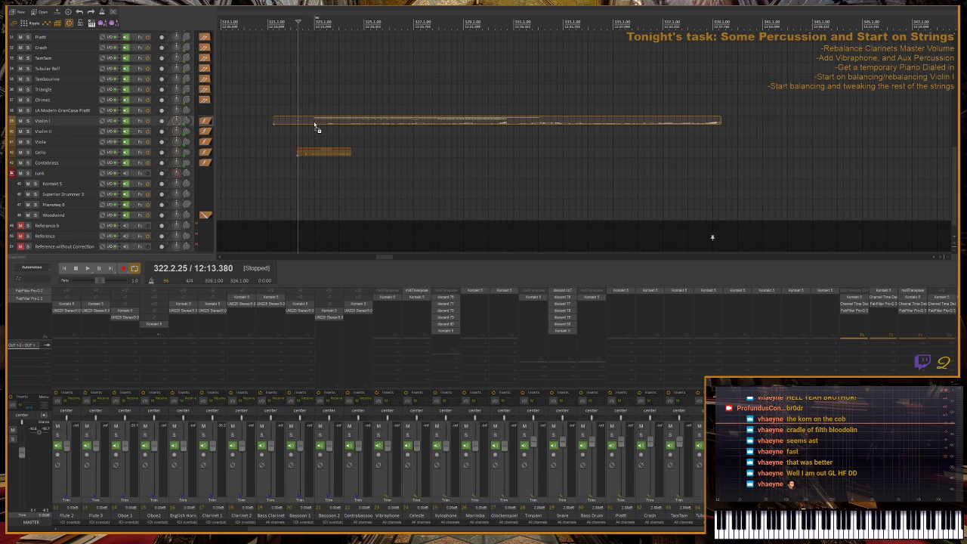
pyautogui.click(315, 124)
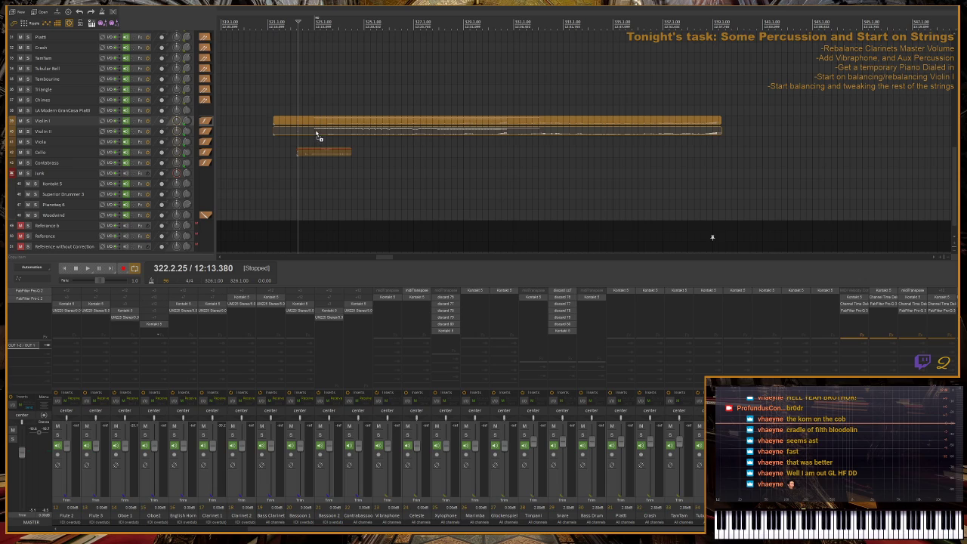
pyautogui.moveTo(318, 136); pyautogui.dragTo(321, 142)
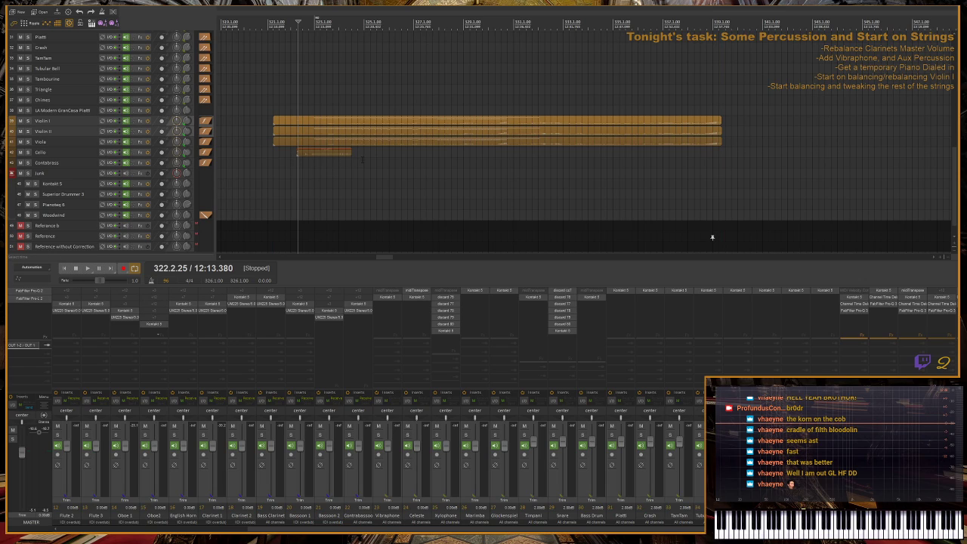
pyautogui.press('Delete')
pyautogui.moveTo(299, 146); pyautogui.dragTo(303, 157)
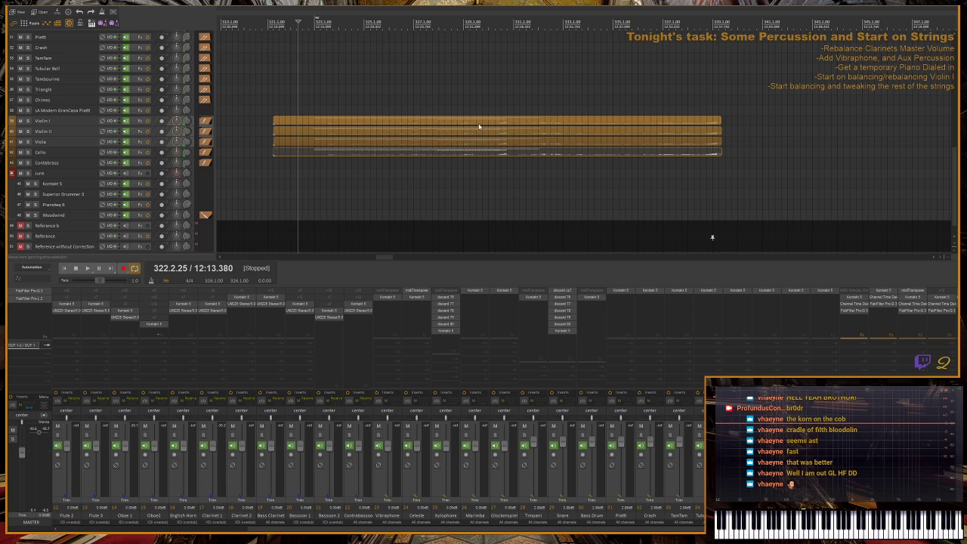
# - In the Violin I item, transpose all the notes below the C8 run up one octave
pyautogui.doubleClick(418, 126)
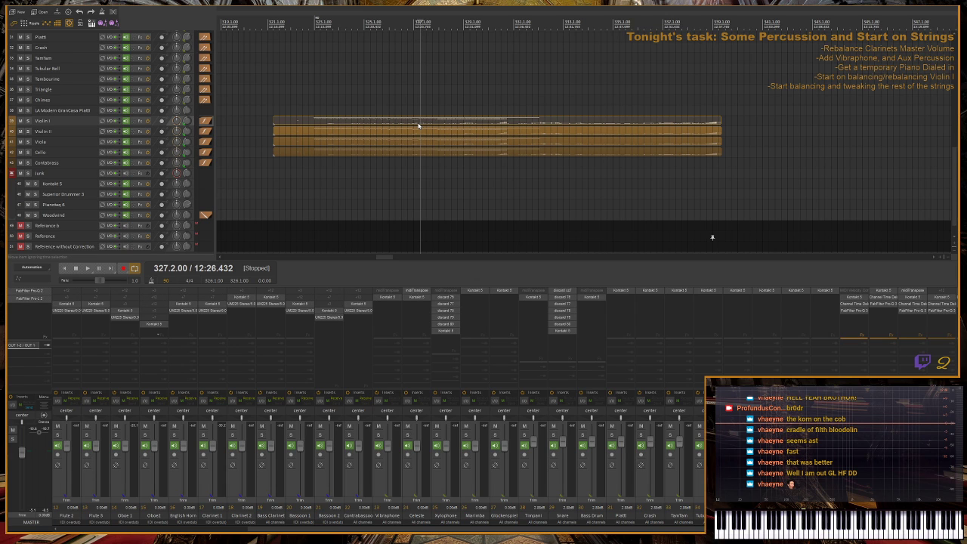
pyautogui.press('h')
pyautogui.press('h')
pyautogui.press('h')
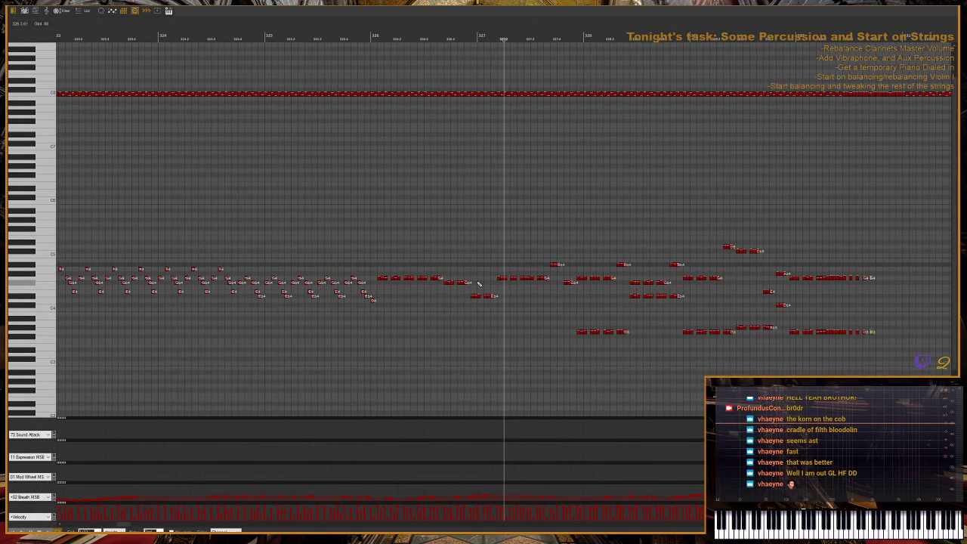
pyautogui.press('g')
pyautogui.moveTo(242, 251); pyautogui.dragTo(435, 318)
pyautogui.press('h')
pyautogui.press('g')
pyautogui.press('g')
pyautogui.moveTo(326, 183); pyautogui.dragTo(699, 347)
pyautogui.hotkey('shift', 'Up')
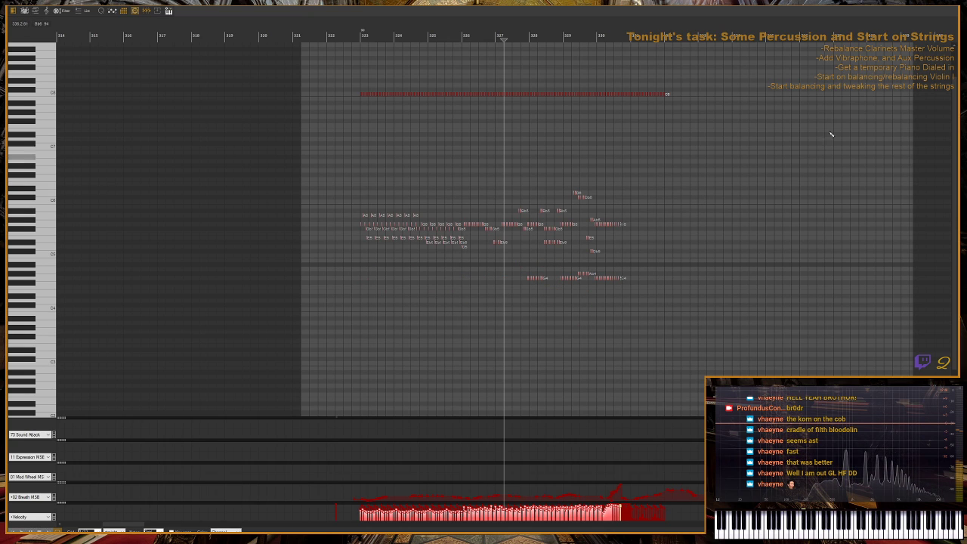
pyautogui.press('Escape')
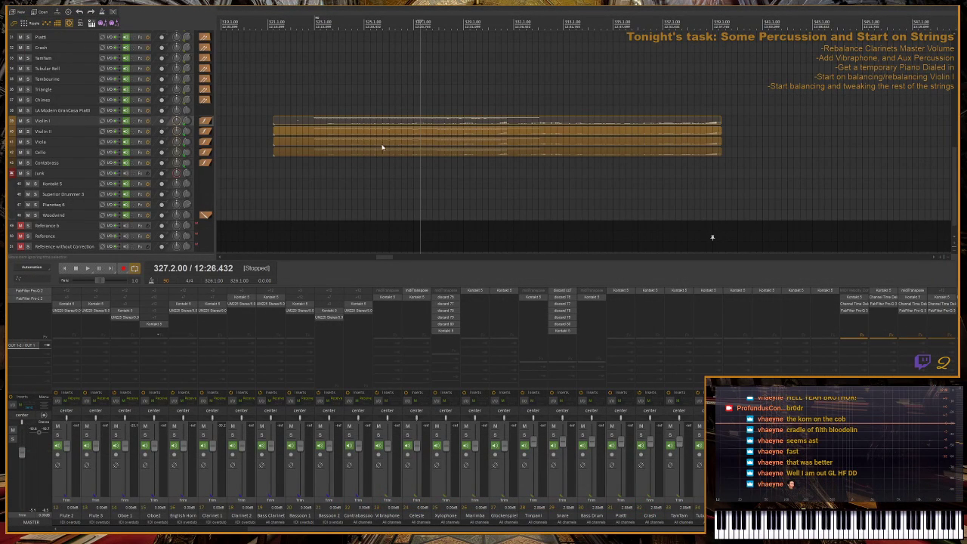
# - In the Viola item, transpose the opening notes below the C8 run, from bar 323 to the start of bar 326, down one octave
pyautogui.click(327, 144)
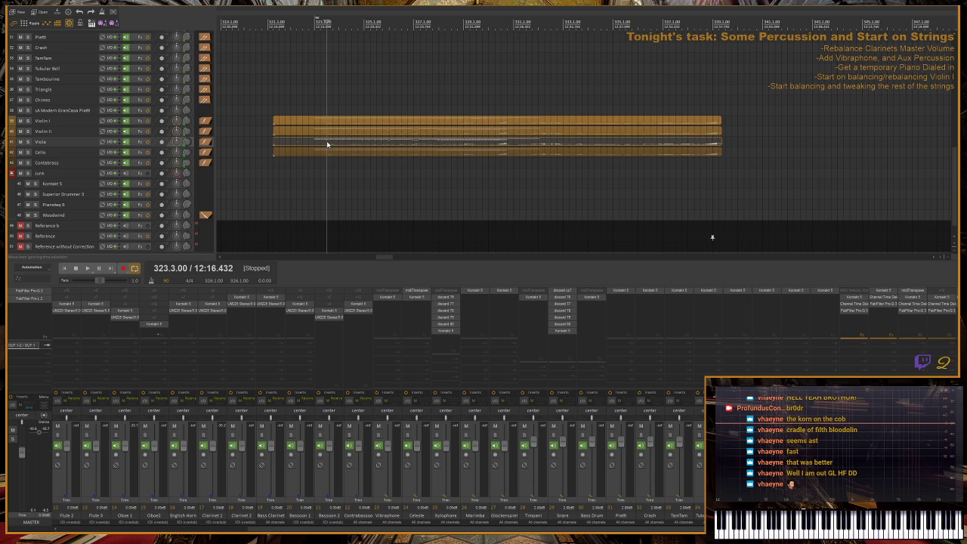
pyautogui.doubleClick(327, 144)
pyautogui.scroll(3, 268, 196)
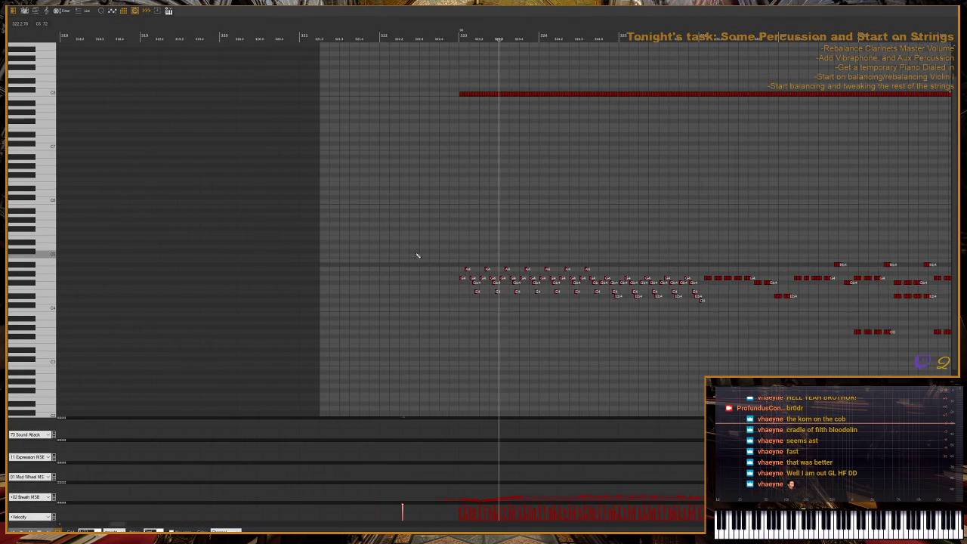
pyautogui.scroll(1, 416, 257)
pyautogui.scroll(-2, 433, 249)
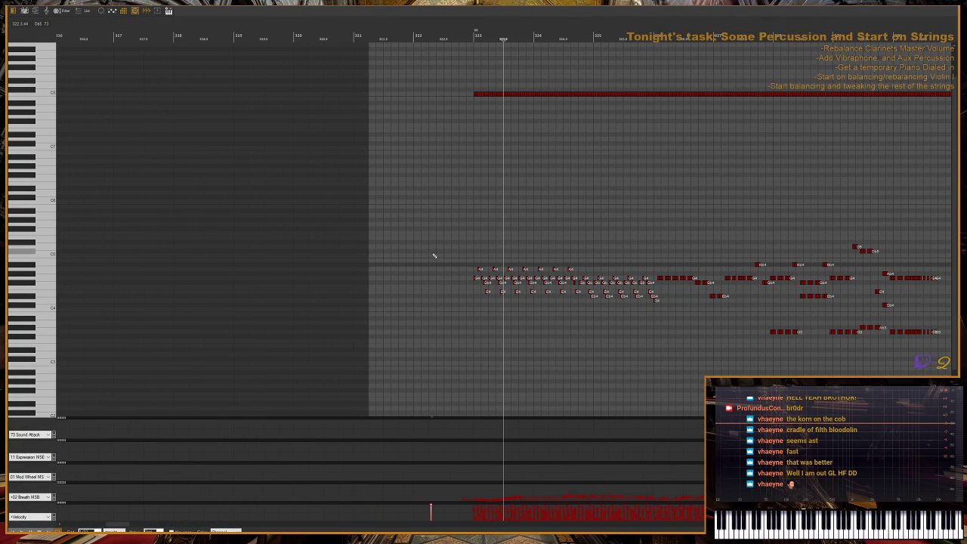
pyautogui.scroll(-2, 442, 246)
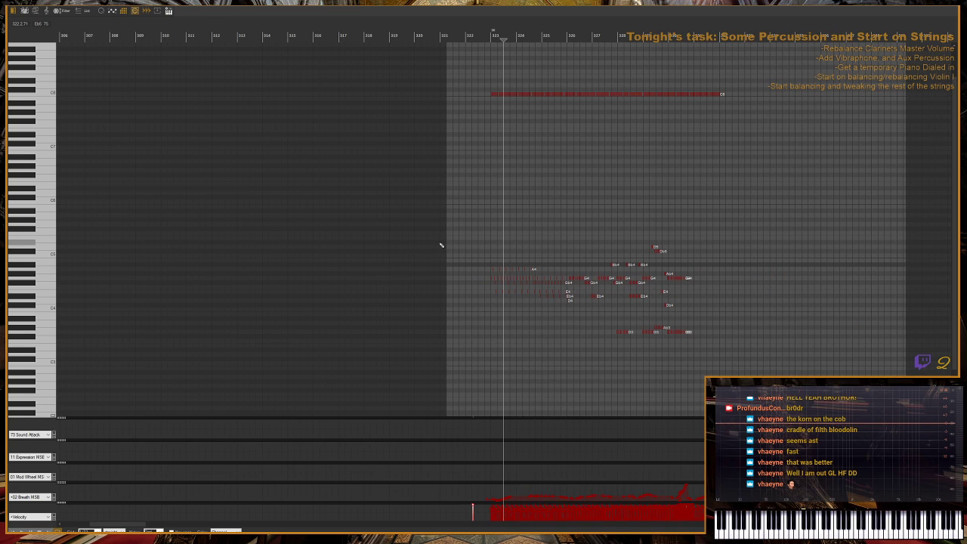
pyautogui.scroll(3, 533, 311)
pyautogui.moveTo(430, 231); pyautogui.dragTo(579, 325)
pyautogui.hotkey('shift', 'Down')
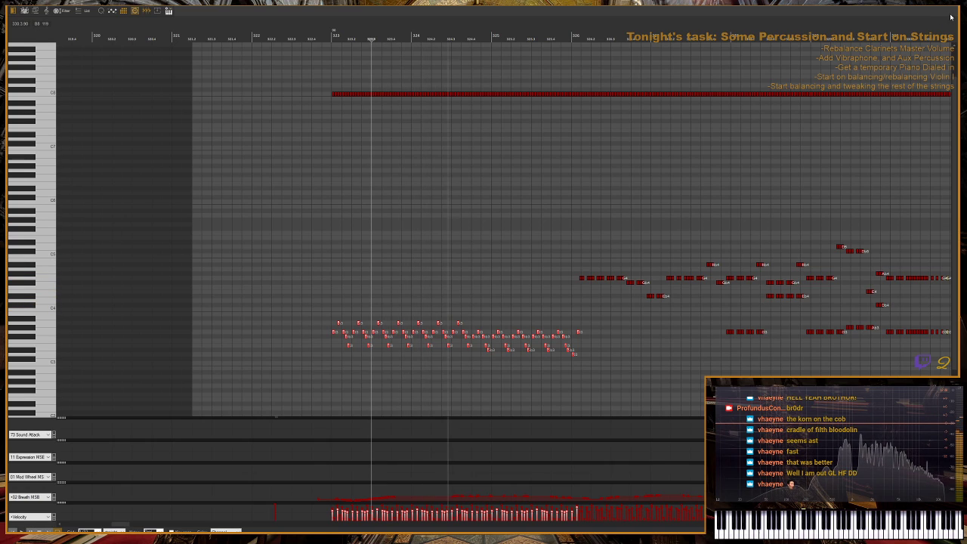
pyautogui.press('Escape')
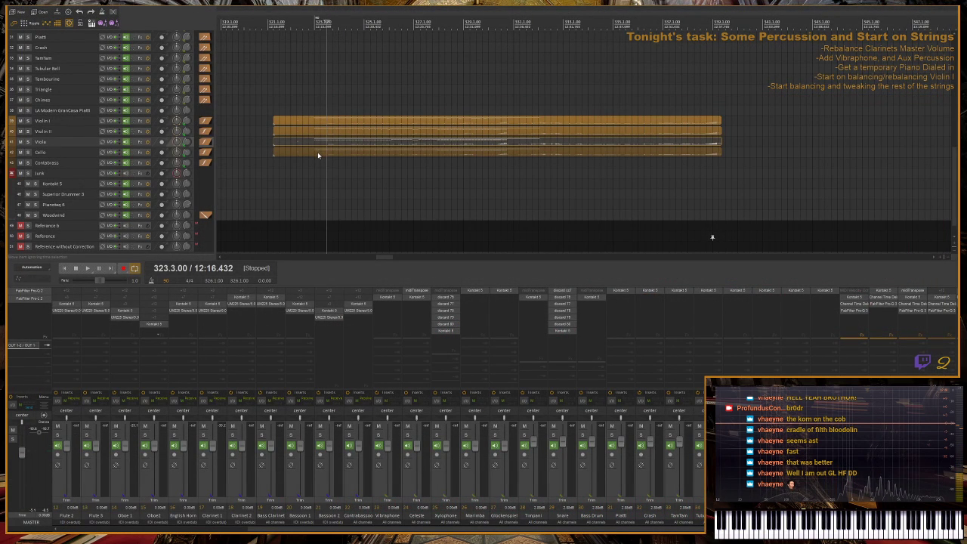
# - In the Cello item, transpose all the notes below the C8 run down one octave
pyautogui.click(317, 152)
pyautogui.doubleClick(319, 155)
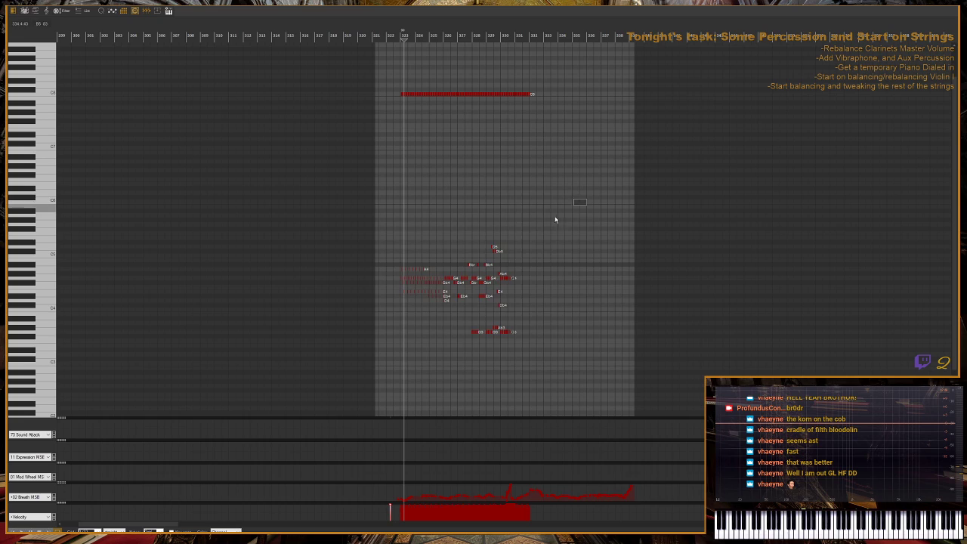
pyautogui.moveTo(588, 198); pyautogui.dragTo(230, 357)
pyautogui.hotkey('ctrl', 'Down')
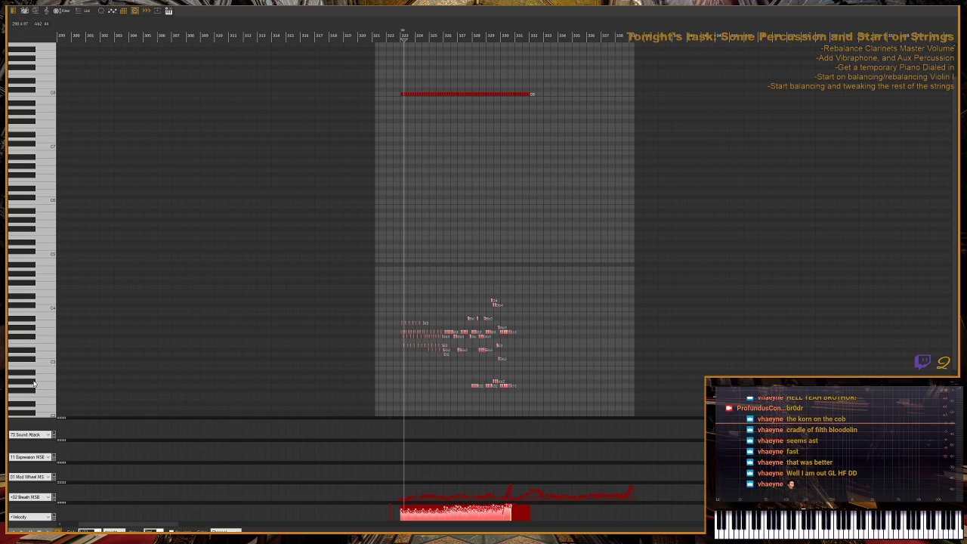
pyautogui.press('Escape')
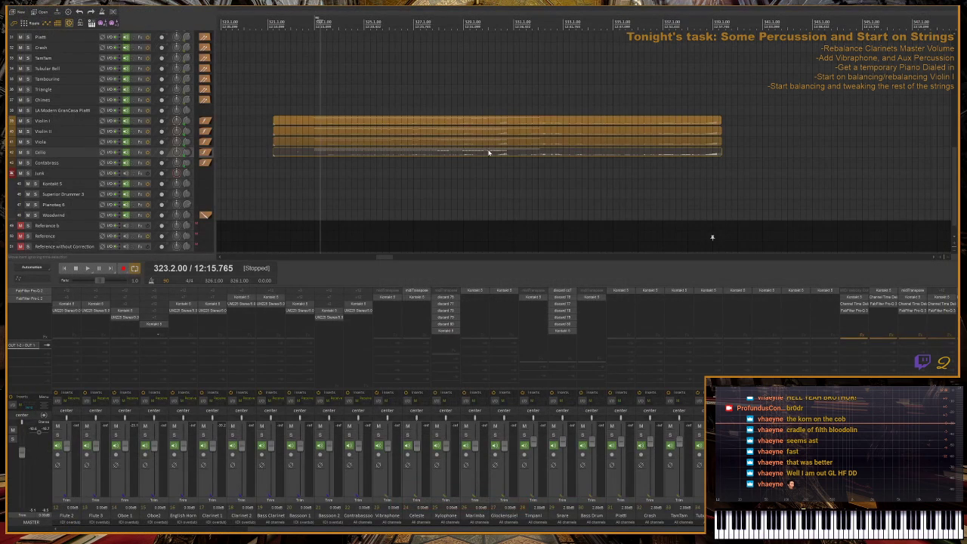
# - Solo the string tracks from Violin I through Contrabass and play back the passage through bar 327
pyautogui.press('space')
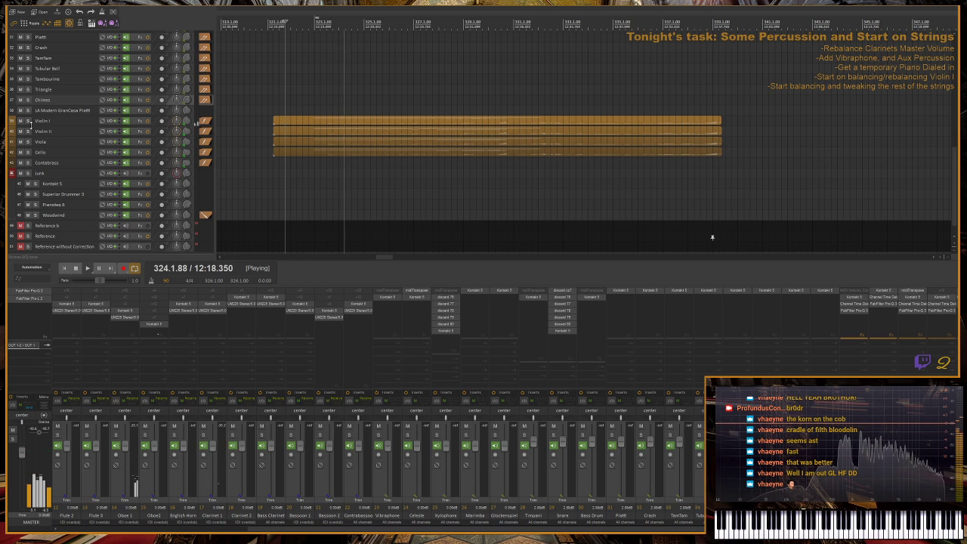
pyautogui.moveTo(28, 121); pyautogui.dragTo(27, 163)
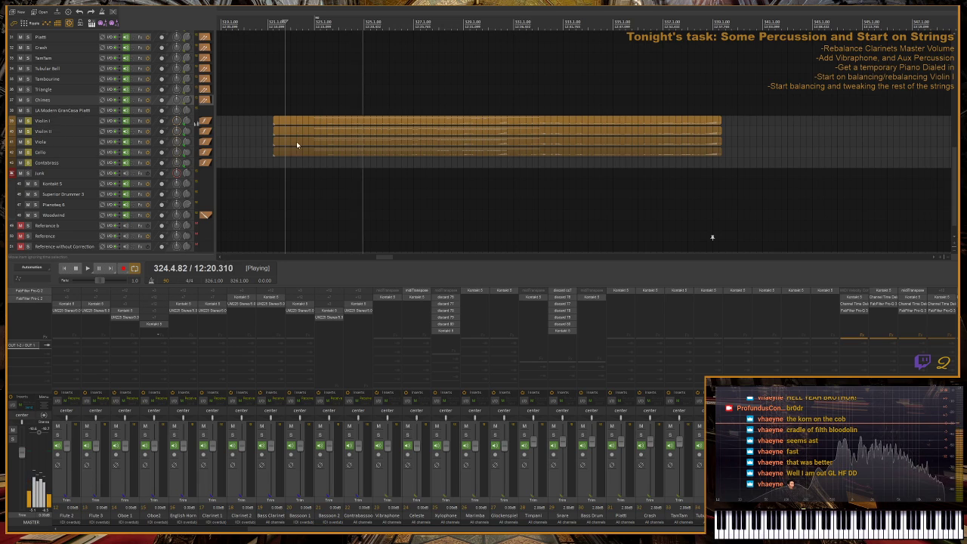
pyautogui.scroll(3, 294, 141)
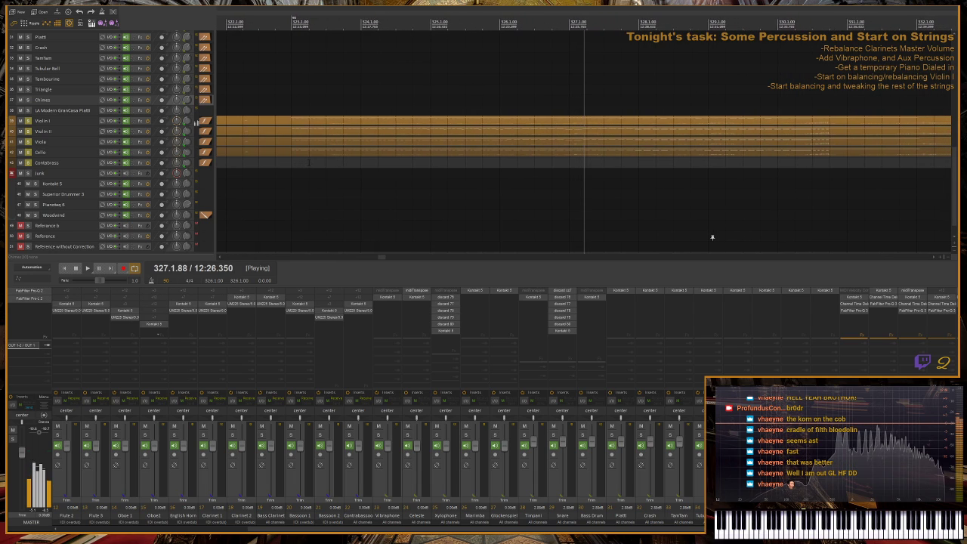
pyautogui.press('space')
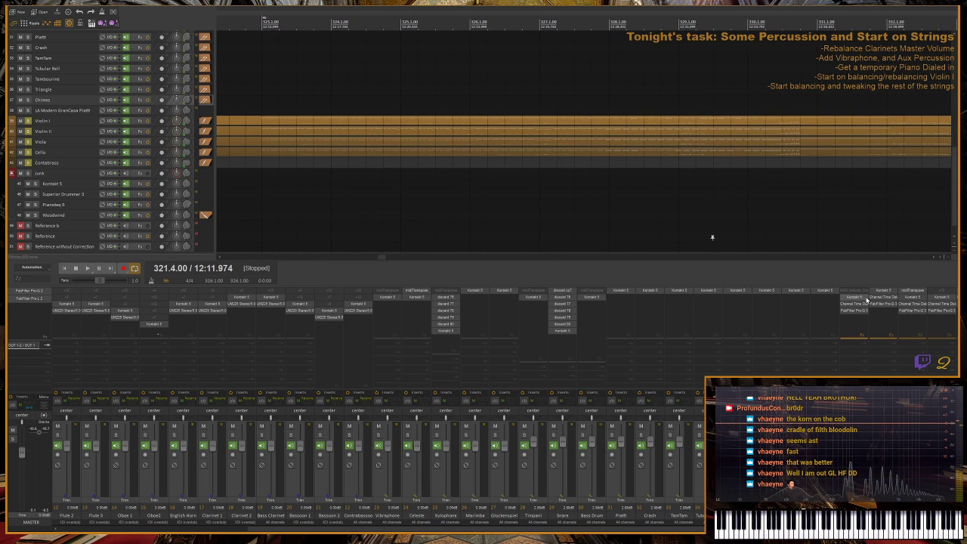
# - Save the FlexRouter script settings in Violin I's Kontakt as a user preset named temp
pyautogui.hotkey('shift', 'f')
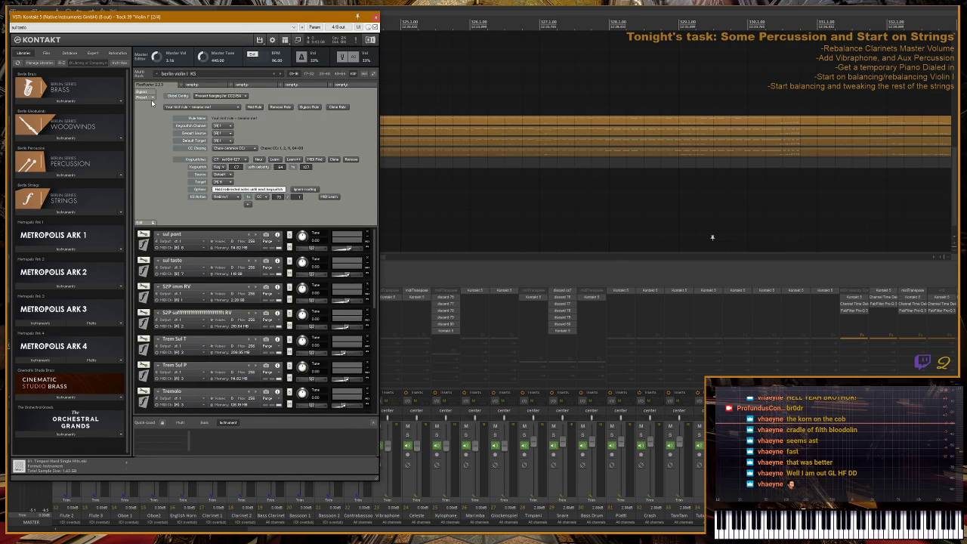
pyautogui.click(151, 100)
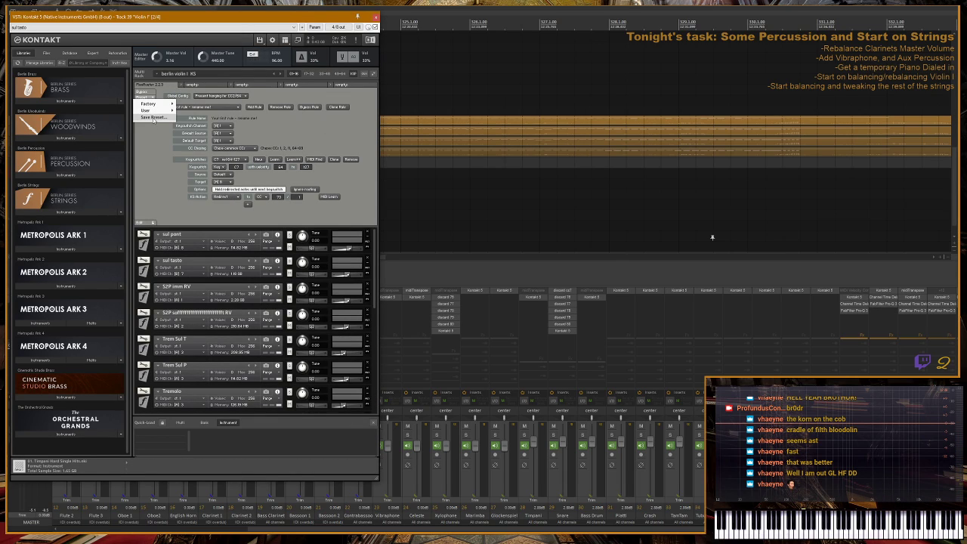
pyautogui.click(154, 118)
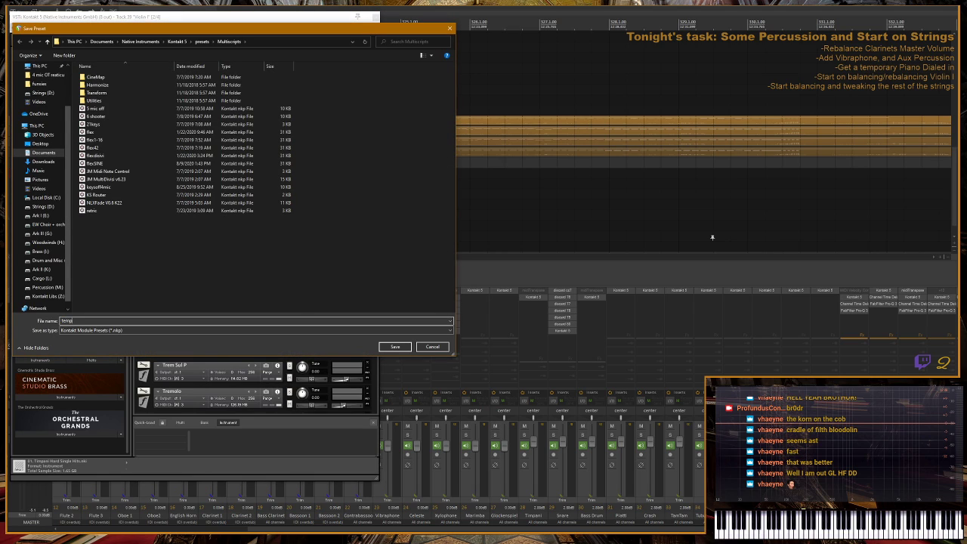
pyautogui.press('Escape')
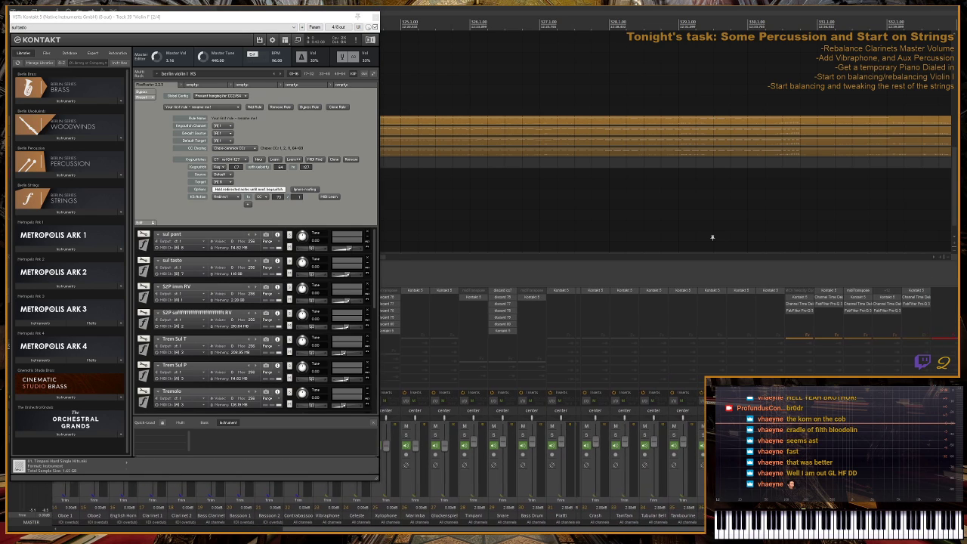
# - Load the user preset temp into the first multiscript slot of the Viola's Kontakt
pyautogui.click(821, 297)
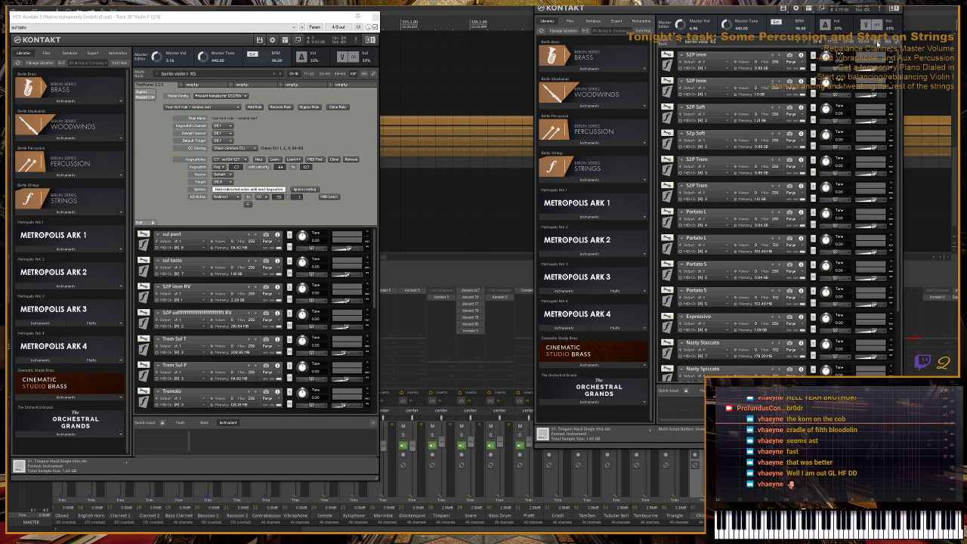
pyautogui.click(878, 43)
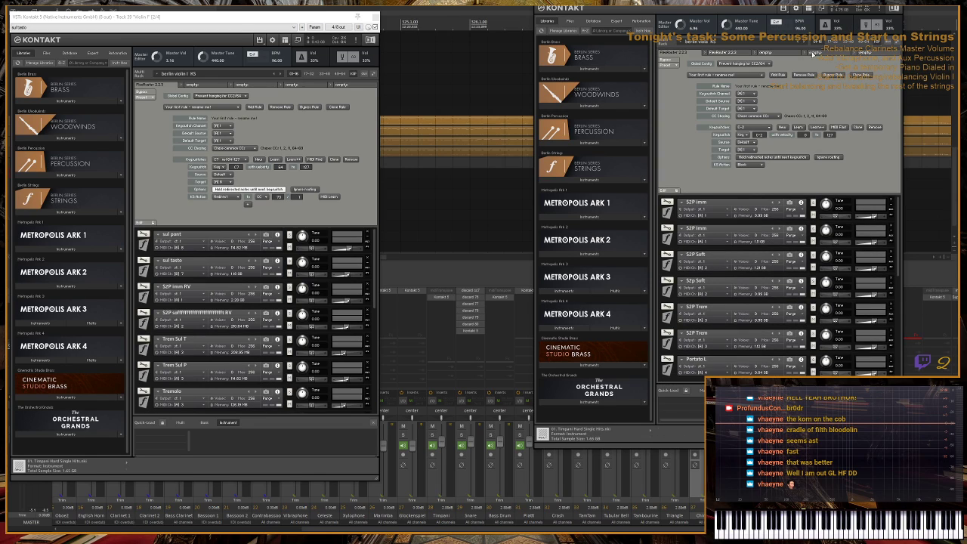
pyautogui.click(665, 65)
pyautogui.moveTo(676, 78)
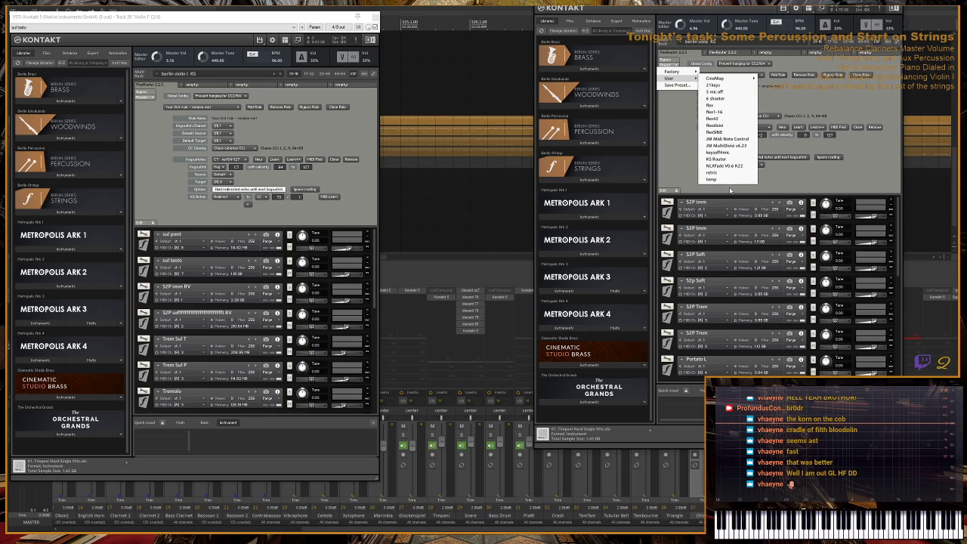
pyautogui.click(734, 80)
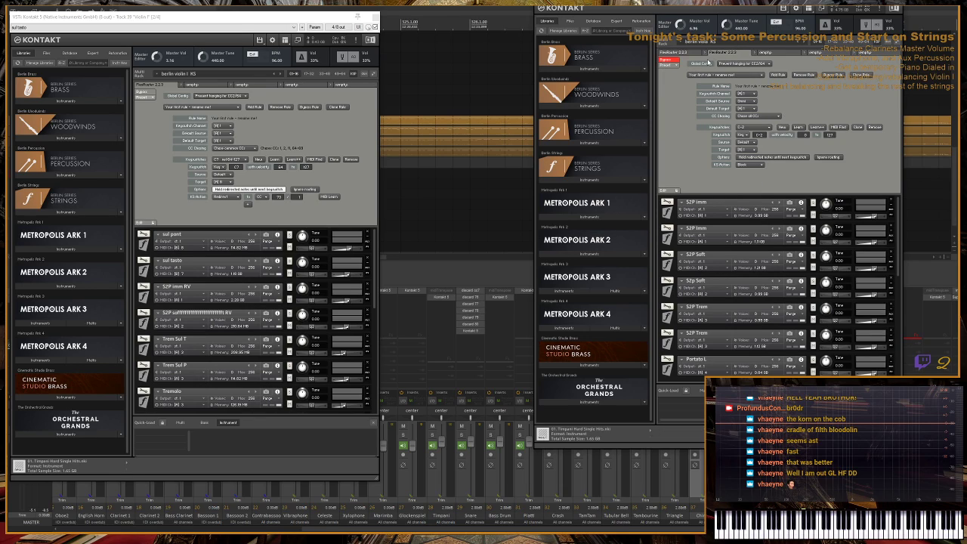
# - Empty the second multiscript slot in the Viola's Kontakt, recheck the first slot and close that window
pyautogui.click(665, 66)
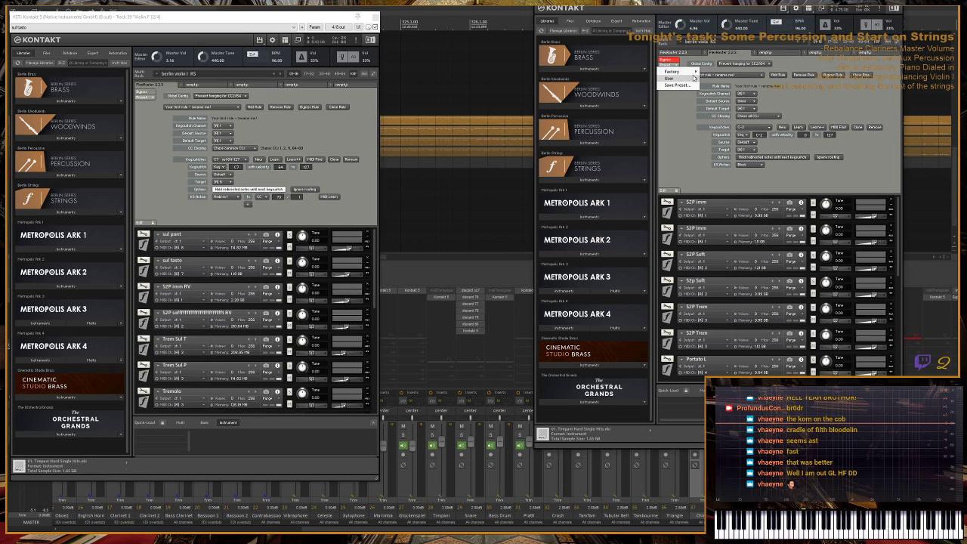
pyautogui.moveTo(680, 79)
pyautogui.click(733, 76)
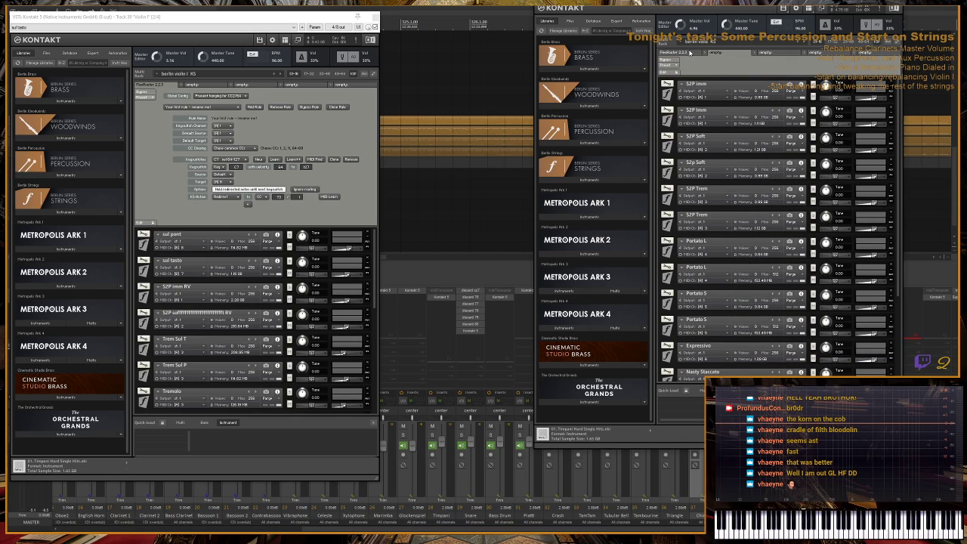
pyautogui.click(676, 52)
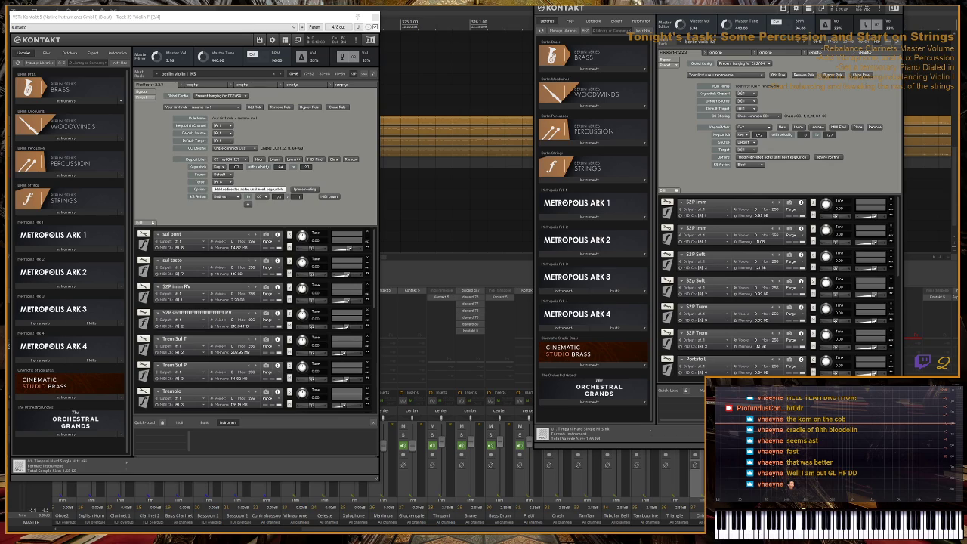
pyautogui.press('Escape')
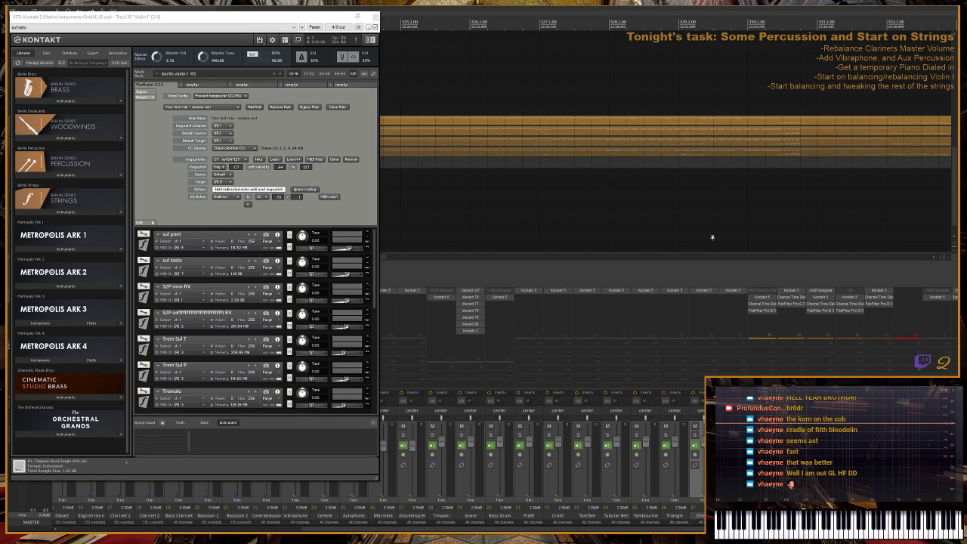
# - Load the user preset temp into the multiscript slot of the Cello's Kontakt
pyautogui.click(464, 116)
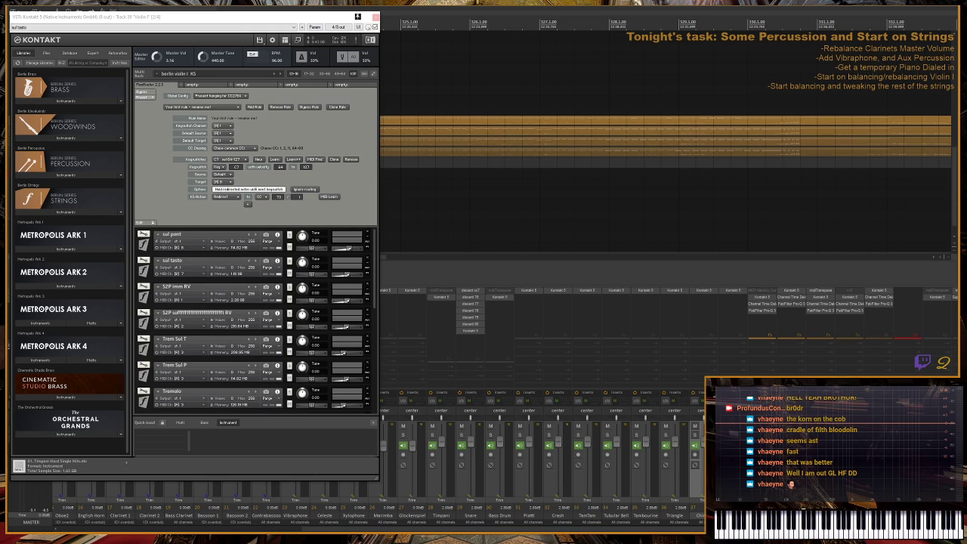
pyautogui.hscroll(-3, 712, 237)
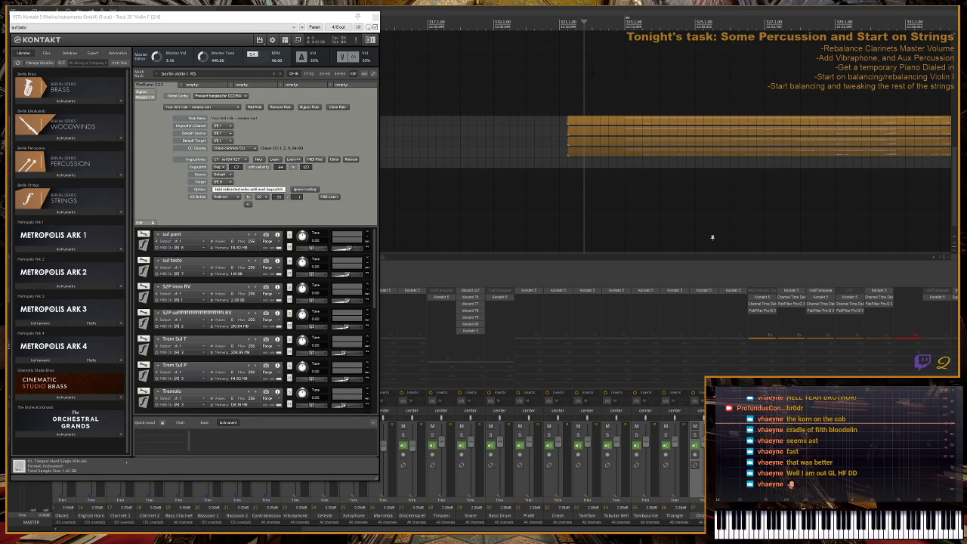
pyautogui.hscroll(1, 712, 237)
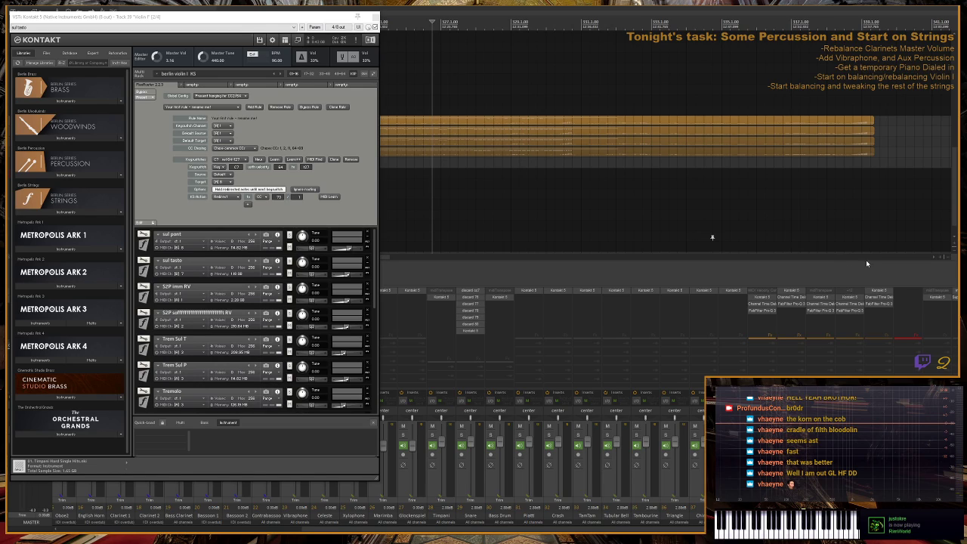
pyautogui.click(857, 298)
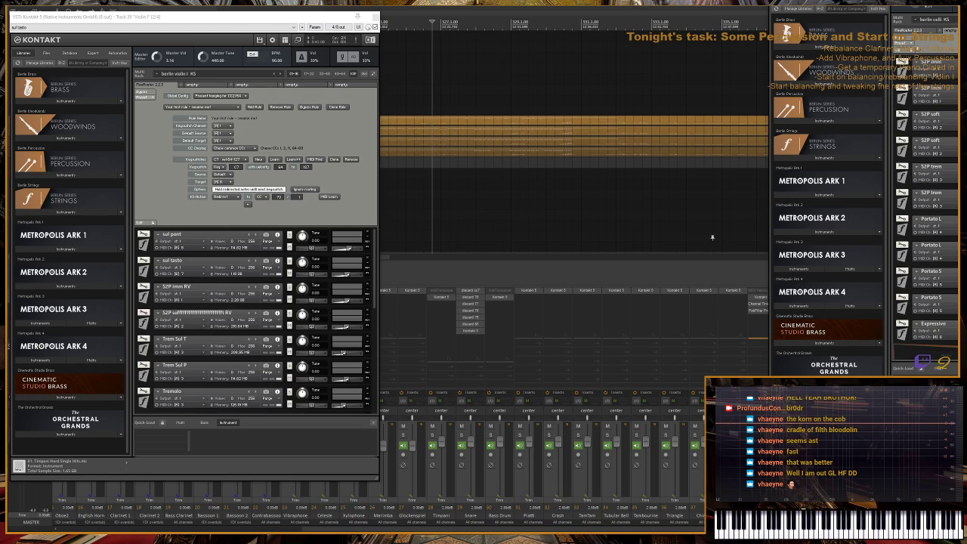
pyautogui.click(907, 45)
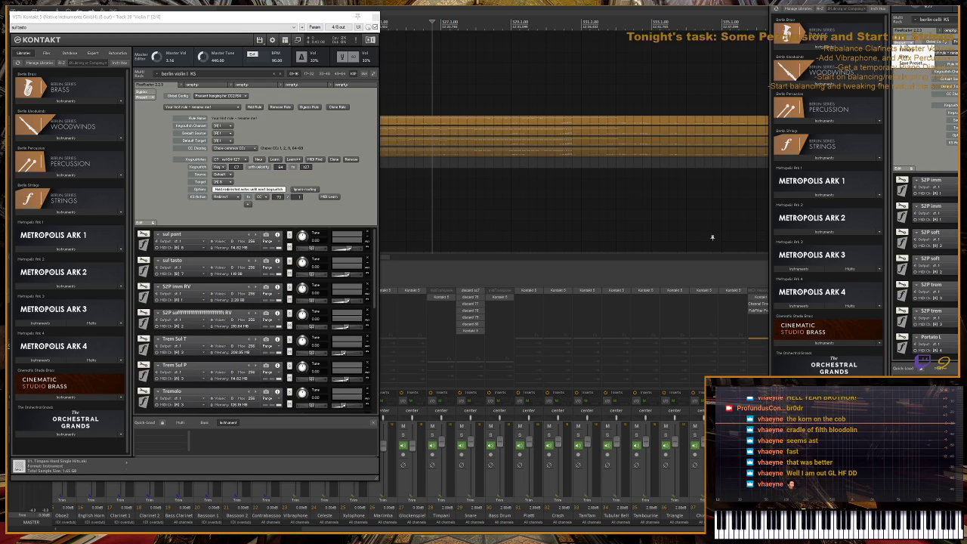
pyautogui.click(946, 47)
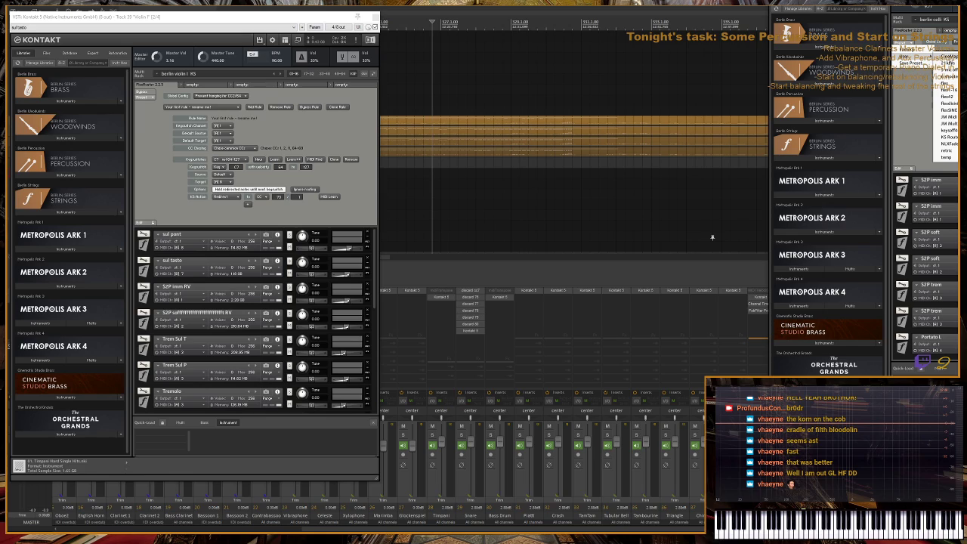
pyautogui.click(953, 157)
# - Play back the soloed string tracks to hear the Viola and Cello with the loaded script preset
pyautogui.scroll(-2, 712, 237)
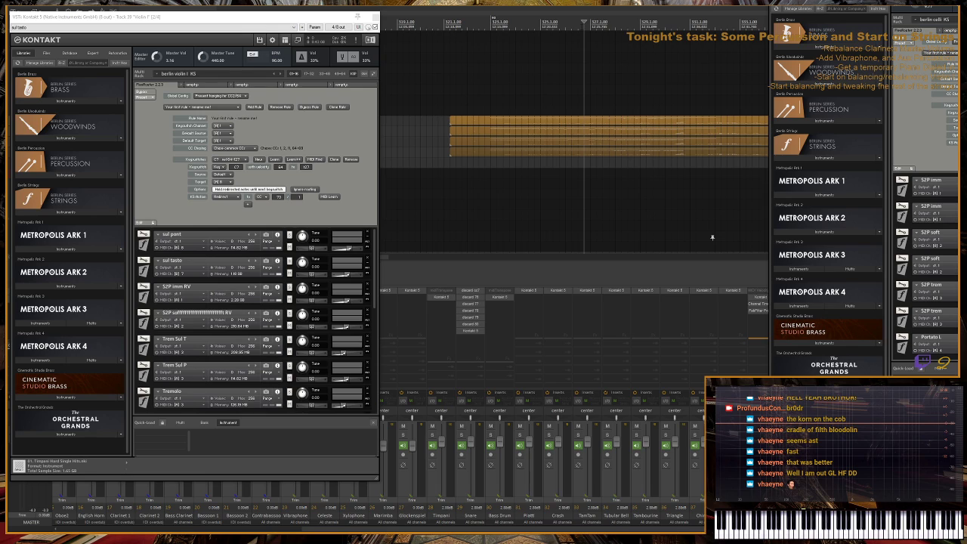
pyautogui.press('space')
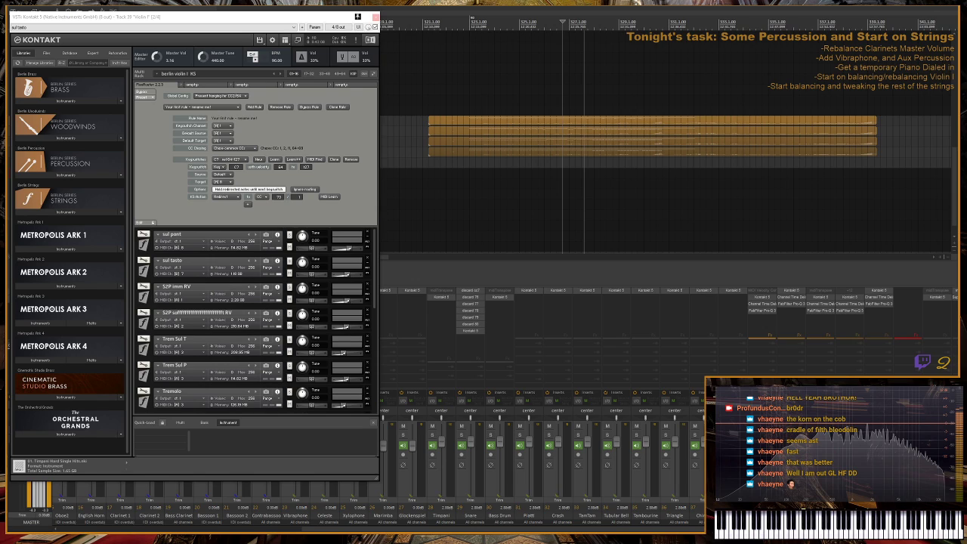
pyautogui.hscroll(3, 712, 238)
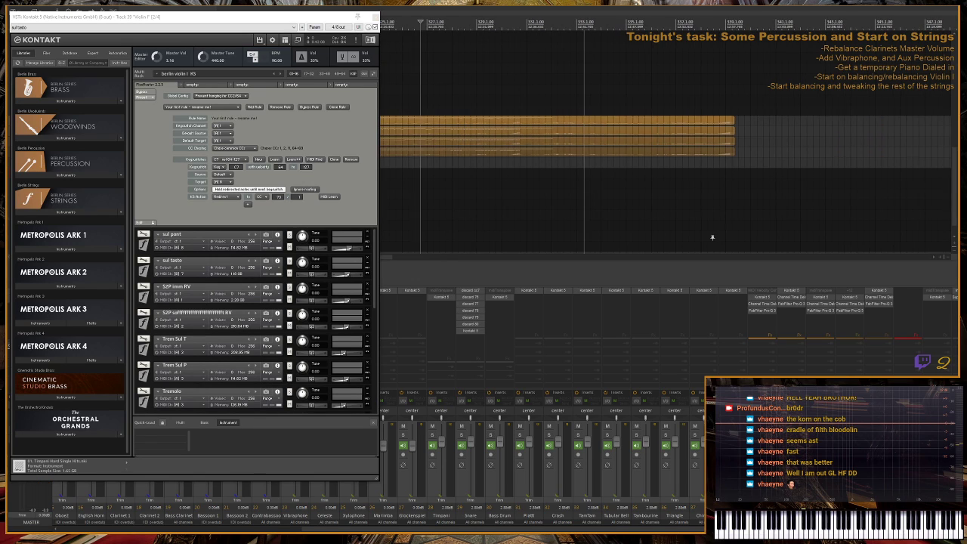
pyautogui.scroll(-3, 711, 238)
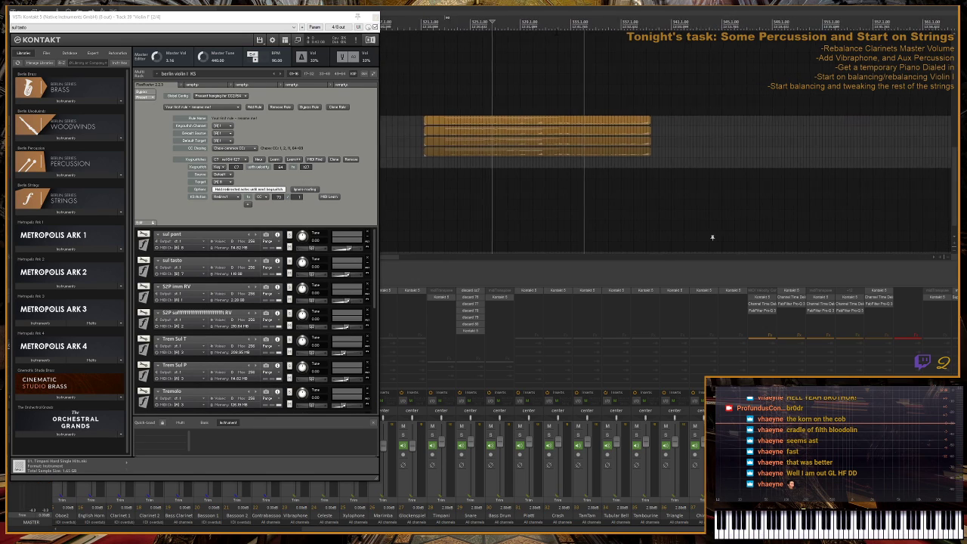
# - Close Violin I's Kontakt window and take all string tracks out of solo
pyautogui.press('space')
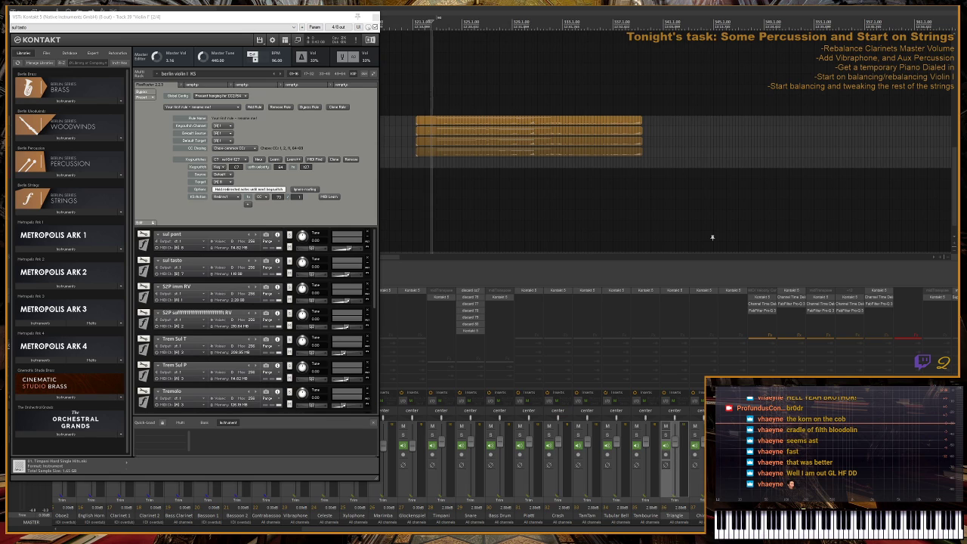
pyautogui.scroll(2, 712, 238)
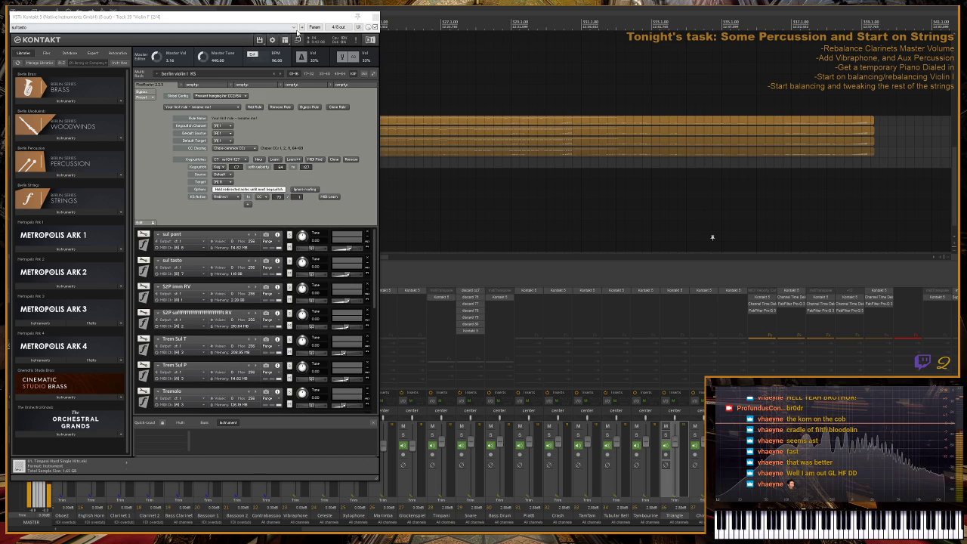
pyautogui.click(380, 21)
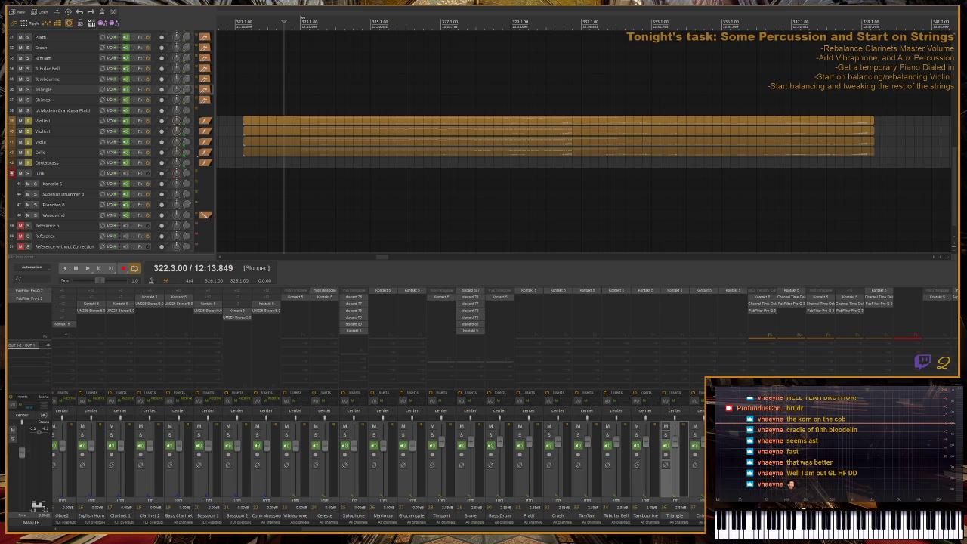
pyautogui.scroll(-5, 712, 237)
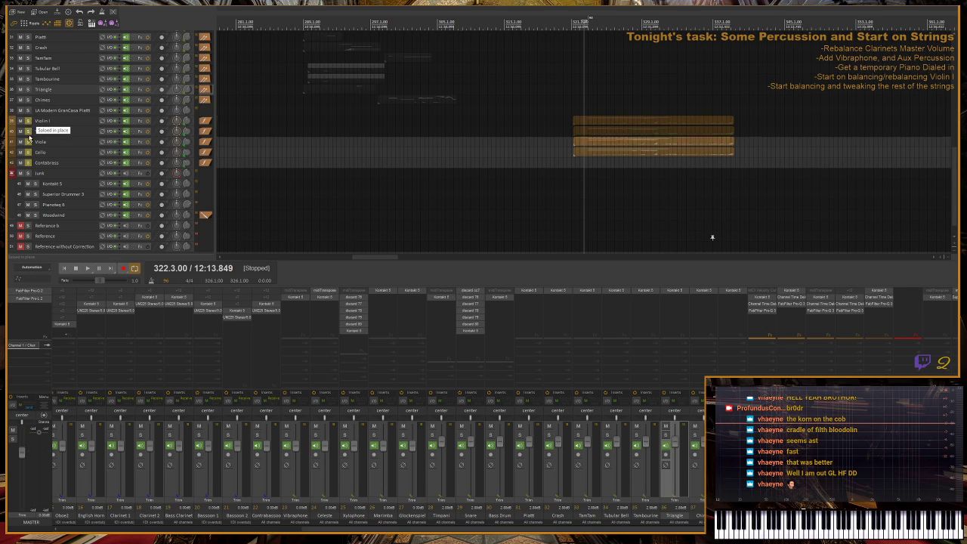
pyautogui.hotkey('ctrl', 'a')
pyautogui.hotkey('ctrl', 'Left')
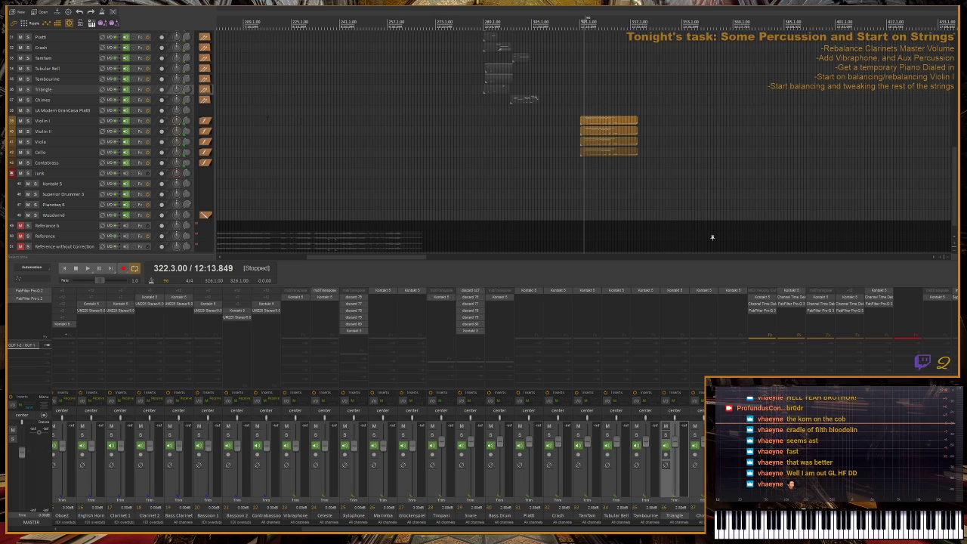
# - Arm the Timpani track and record a trial take over the strings from beat 3 of bar 322
pyautogui.scroll(-1, 41, 155)
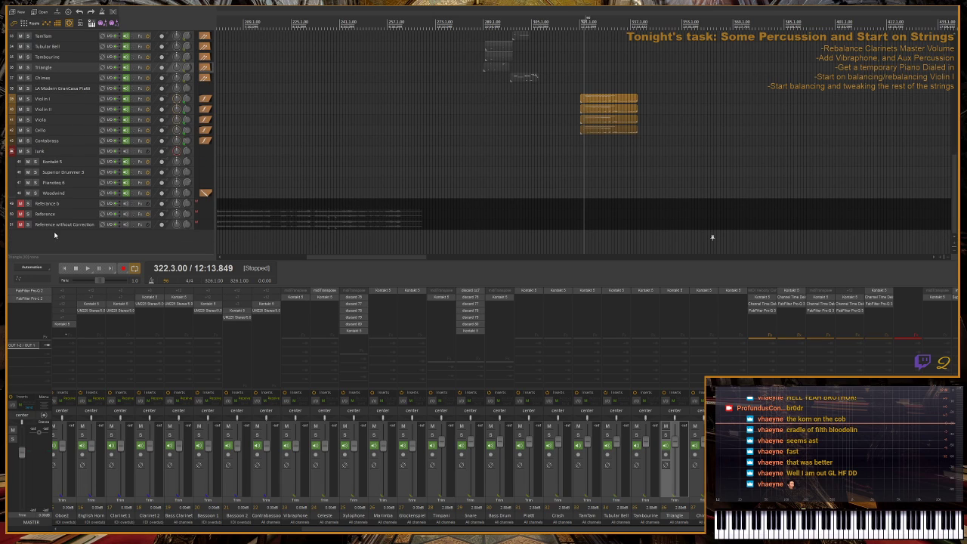
pyautogui.scroll(4, 37, 140)
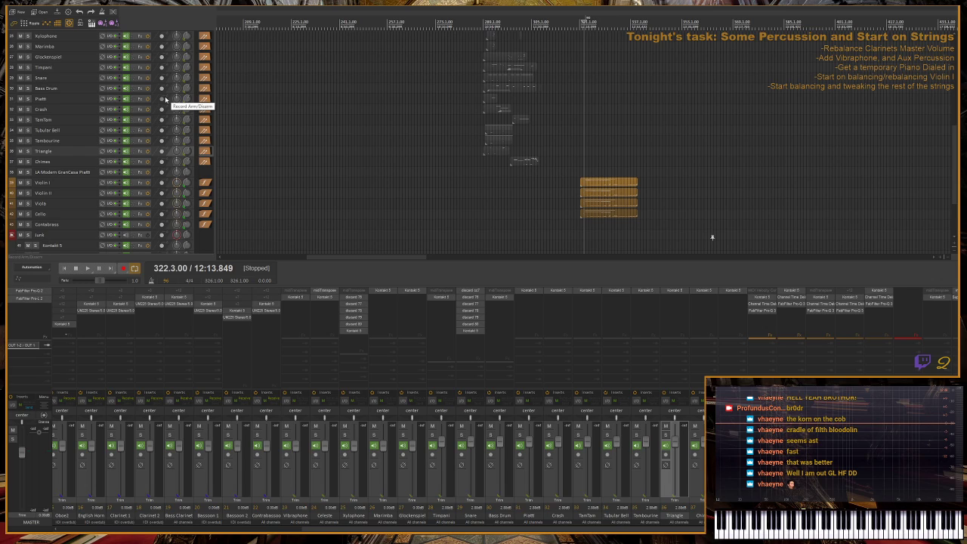
pyautogui.click(161, 67)
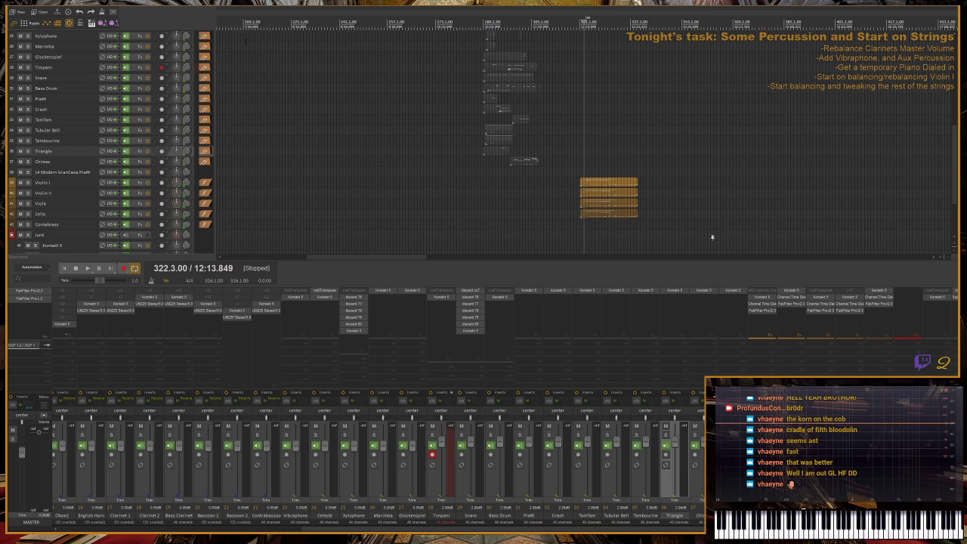
pyautogui.hotkey('ctrl', 'r')
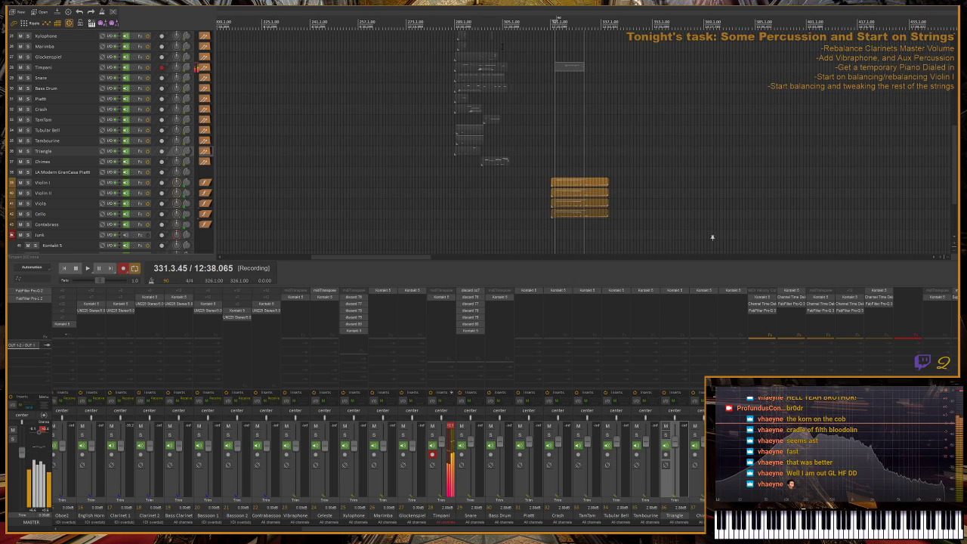
pyautogui.press('space')
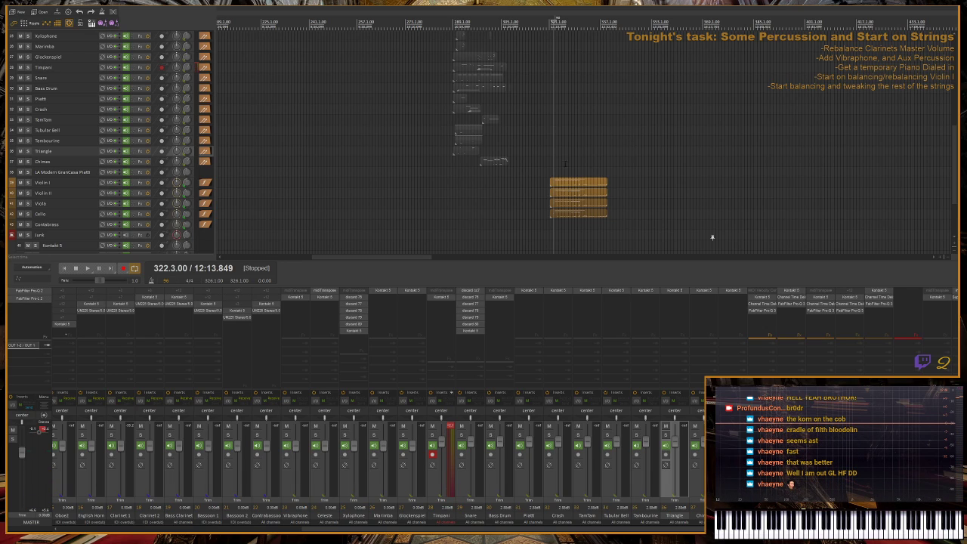
# - Add a pickup of repeated G5 and G3 notes before bar 323 in the Violin I item
pyautogui.click(560, 186)
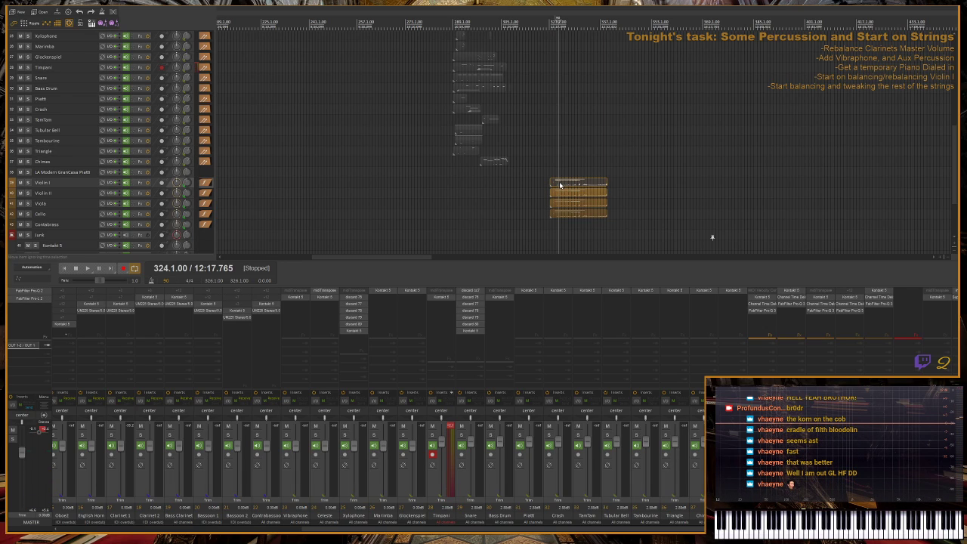
pyautogui.doubleClick(560, 185)
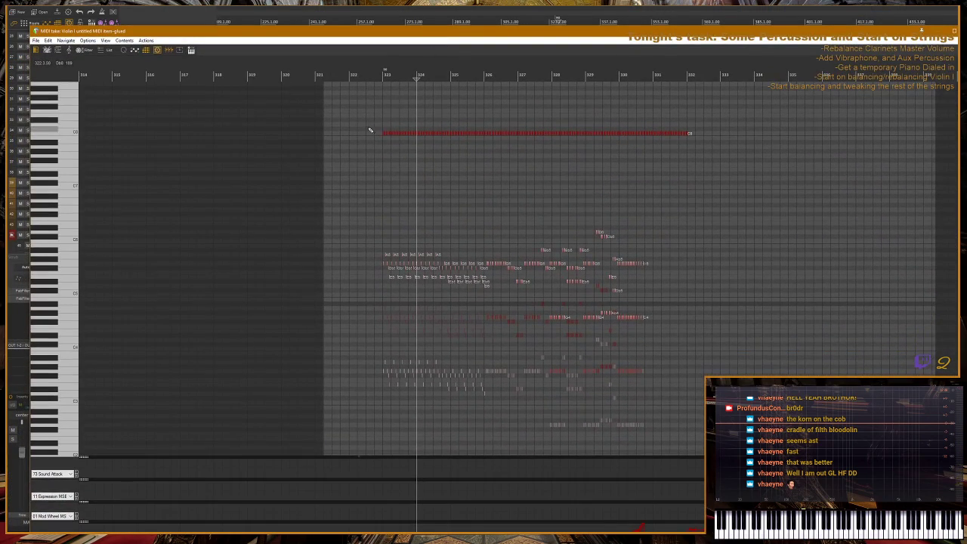
pyautogui.click(360, 72)
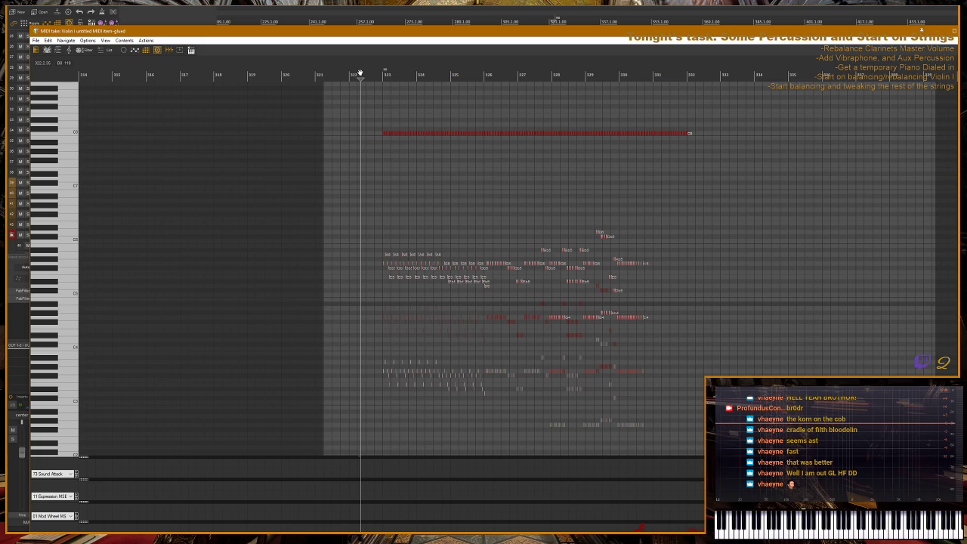
pyautogui.press('space')
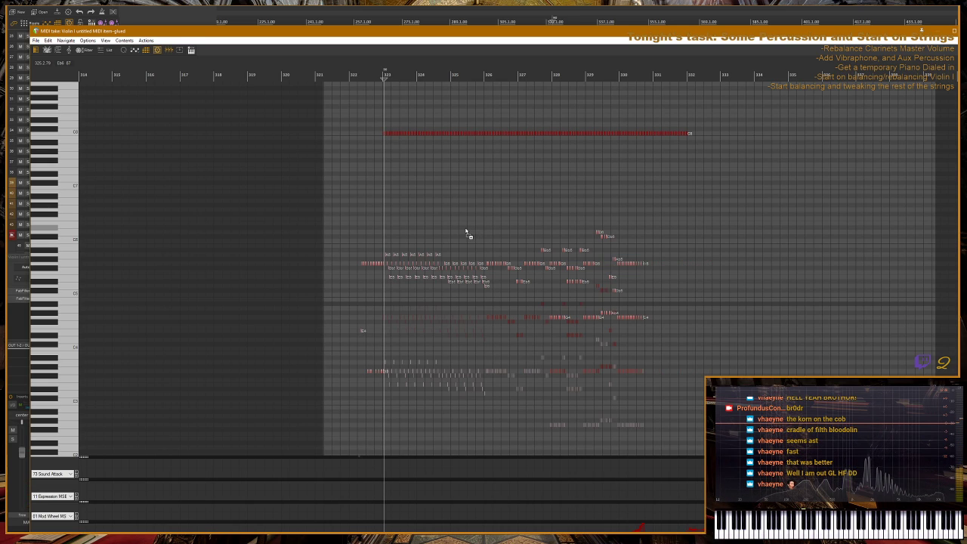
pyautogui.scroll(-3, 471, 232)
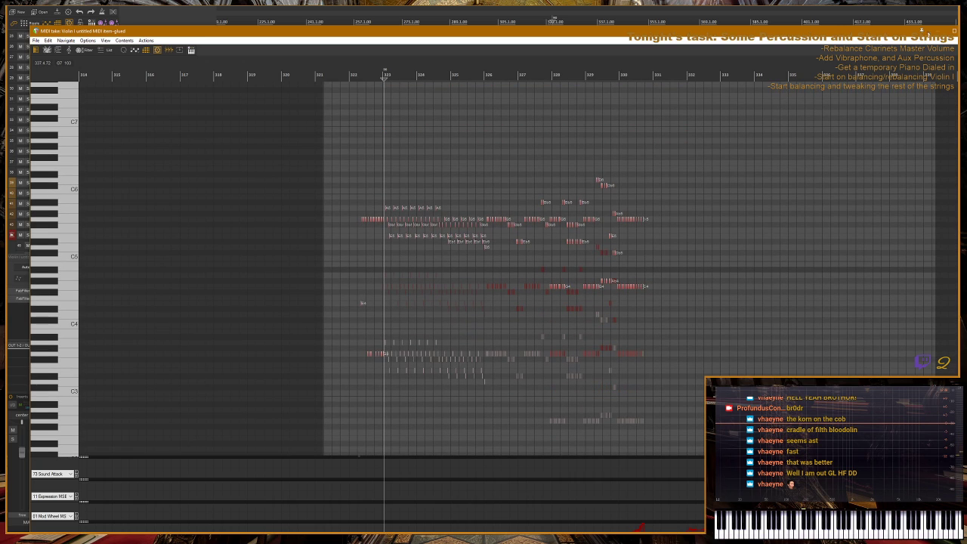
pyautogui.press('Escape')
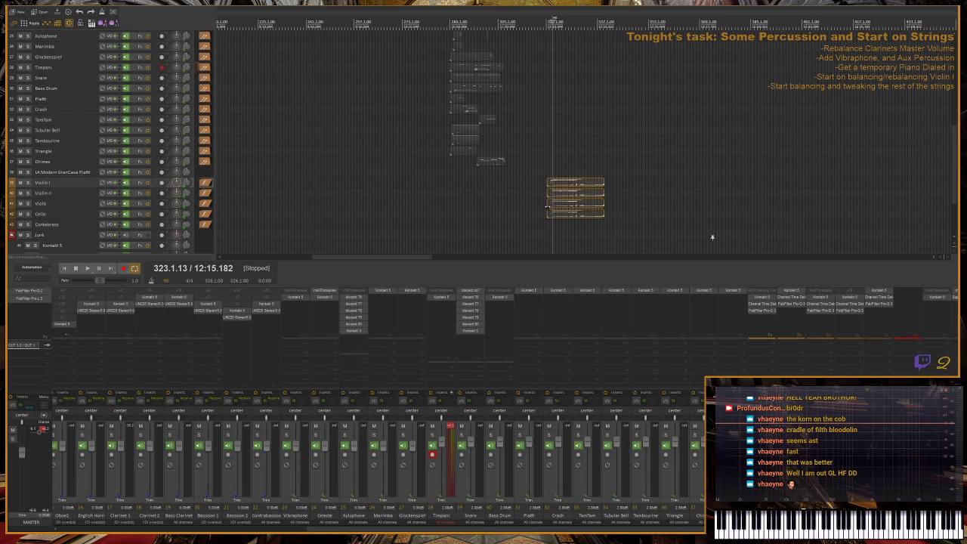
# - Reopen the Violin I item and play back its pickup notes from just before bar 322
pyautogui.scroll(5, 44, 185)
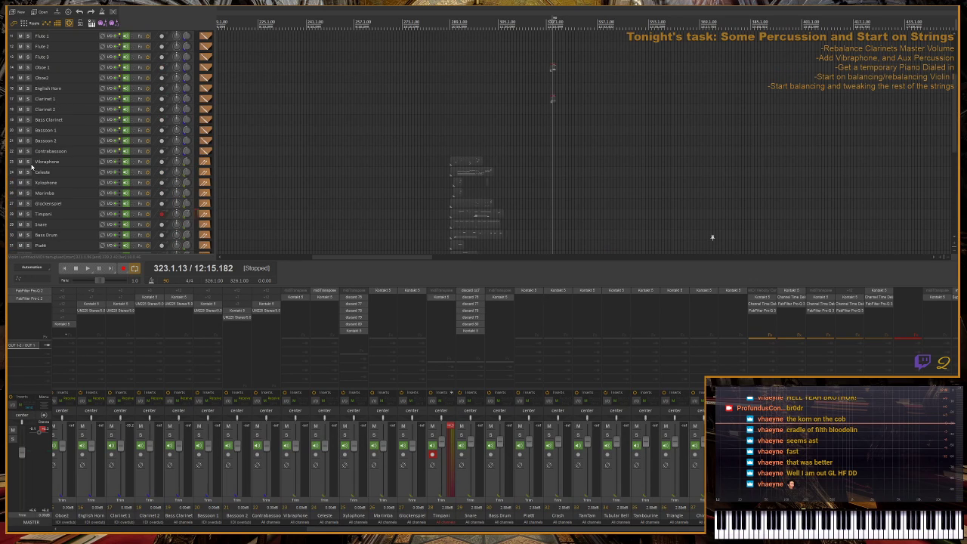
pyautogui.scroll(3, 712, 237)
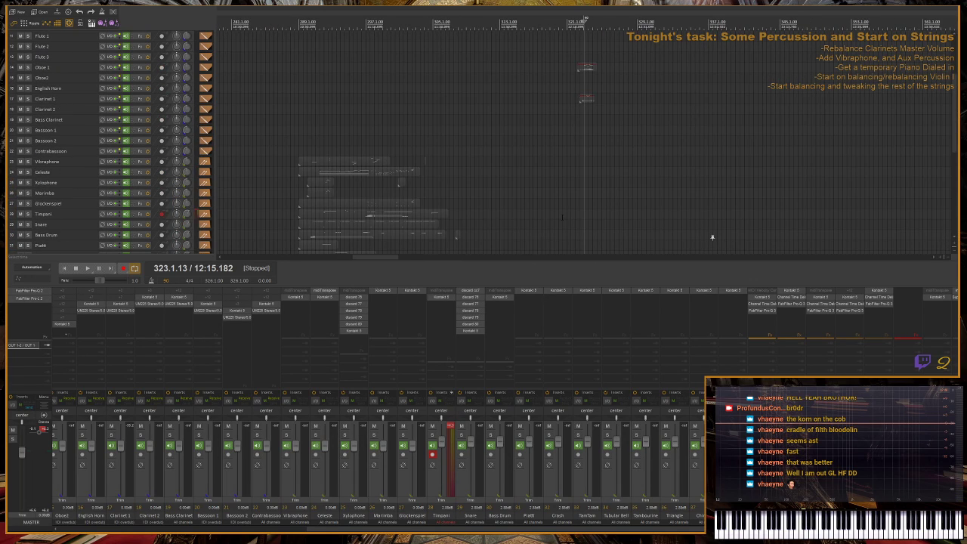
pyautogui.press('Down')
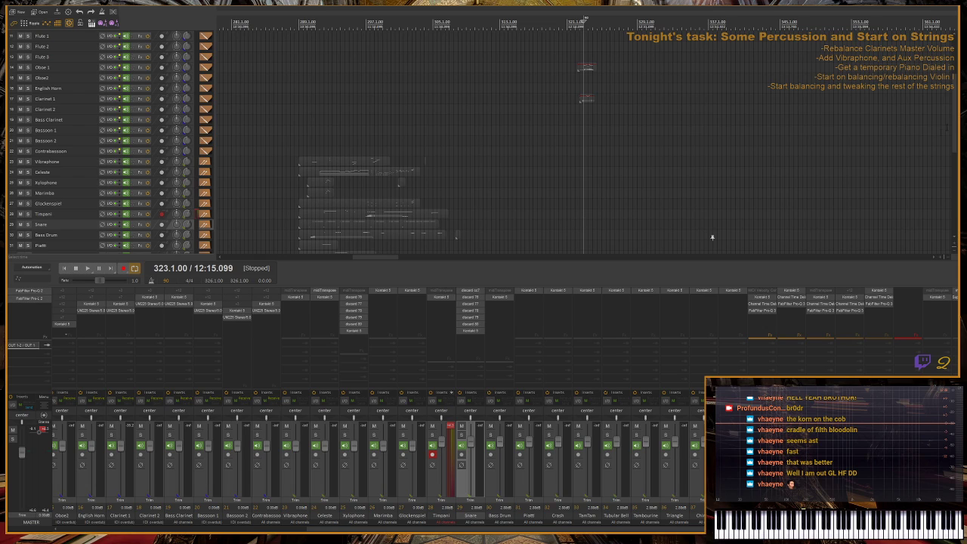
pyautogui.scroll(-8, 712, 237)
pyautogui.moveTo(597, 102); pyautogui.dragTo(600, 105)
pyautogui.doubleClick(602, 105)
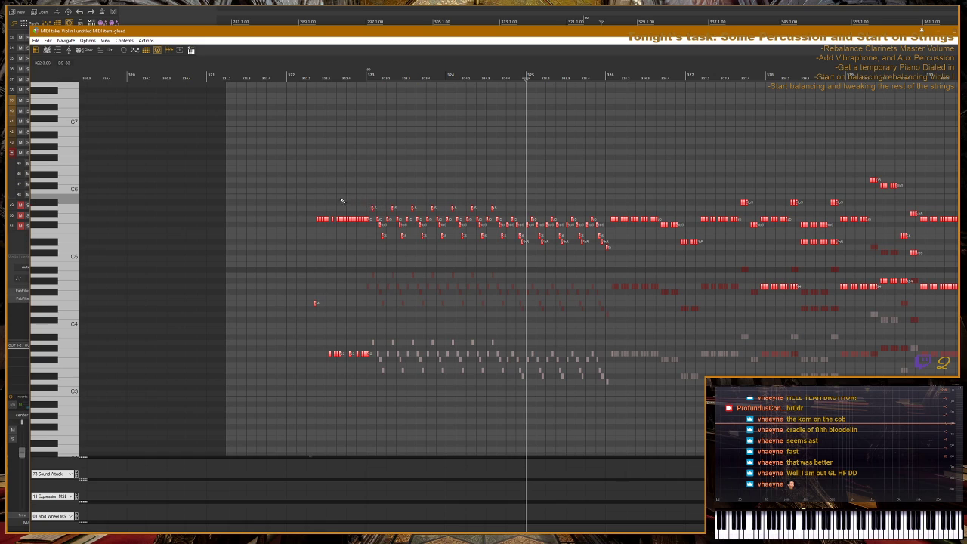
pyautogui.scroll(-4, 299, 202)
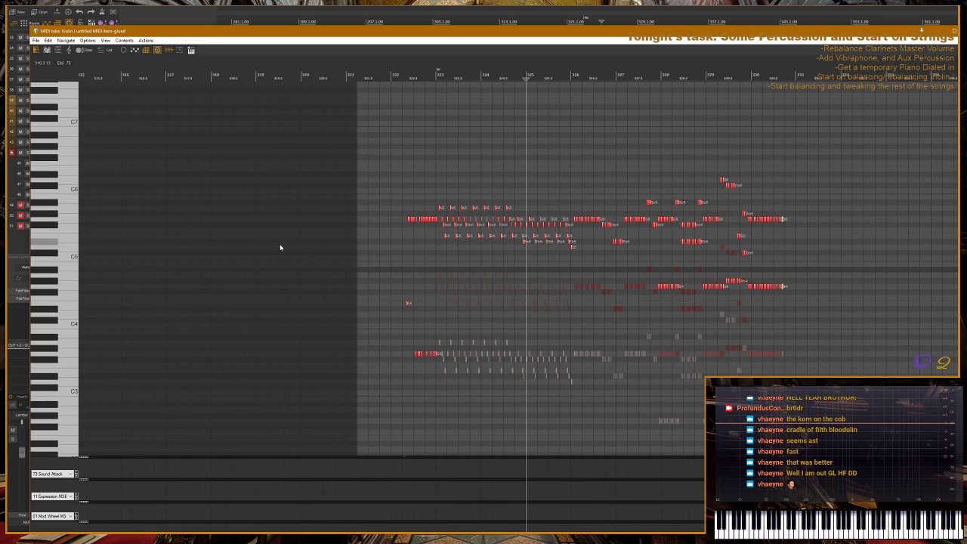
pyautogui.moveTo(379, 251); pyautogui.dragTo(381, 252)
pyautogui.click(378, 62)
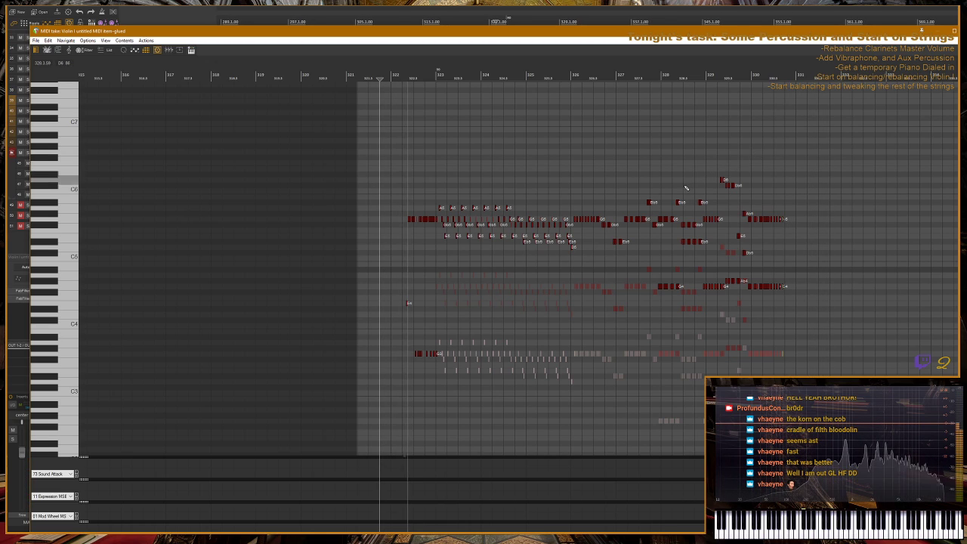
# - Delete the G5 and G3 pickup notes before bar 323 from Violin I, keeping the G5 on the downbeat of bar 323
pyautogui.scroll(3, 492, 232)
pyautogui.moveTo(570, 187); pyautogui.dragTo(656, 374)
pyautogui.scroll(4, 672, 342)
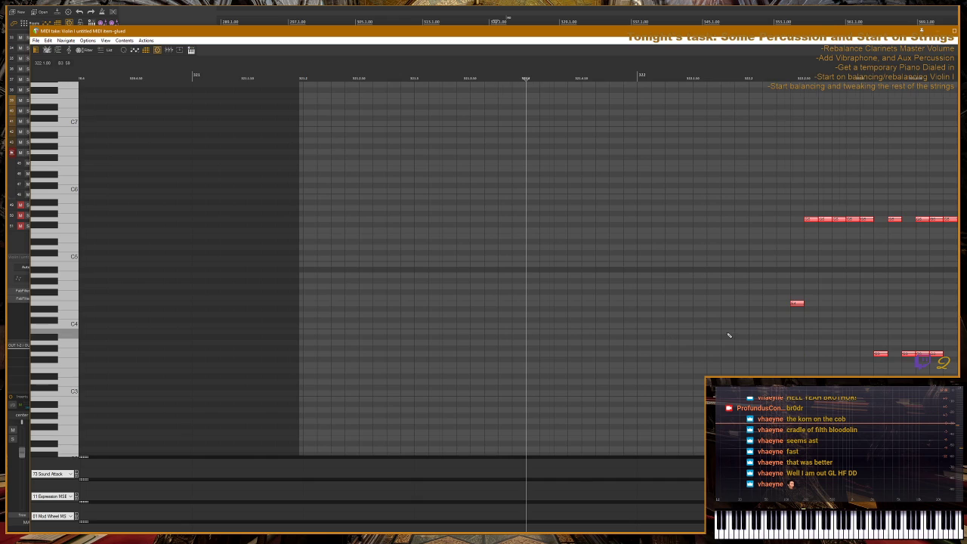
pyautogui.scroll(-4, 674, 100)
pyautogui.scroll(6, 638, 73)
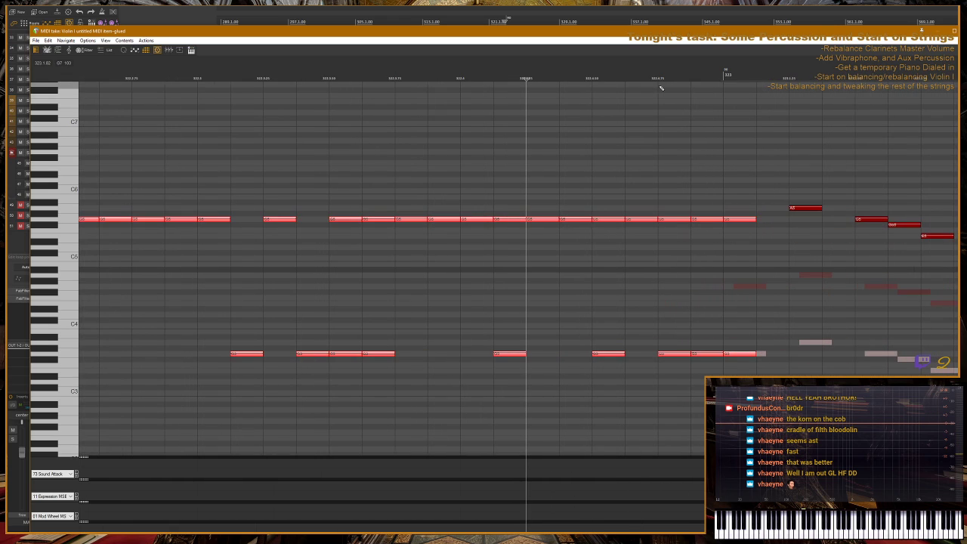
pyautogui.moveTo(751, 199); pyautogui.dragTo(744, 239)
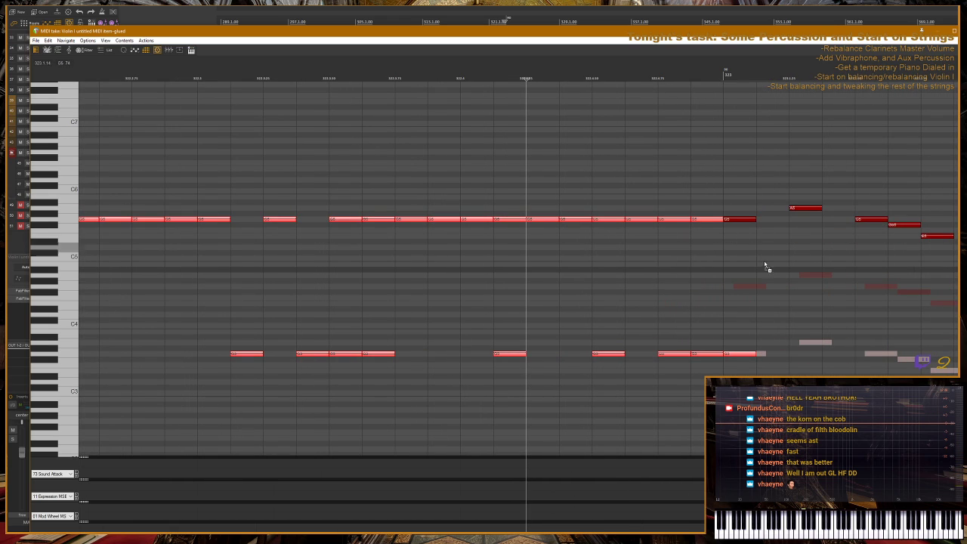
pyautogui.press('Delete')
pyautogui.scroll(-4, 691, 287)
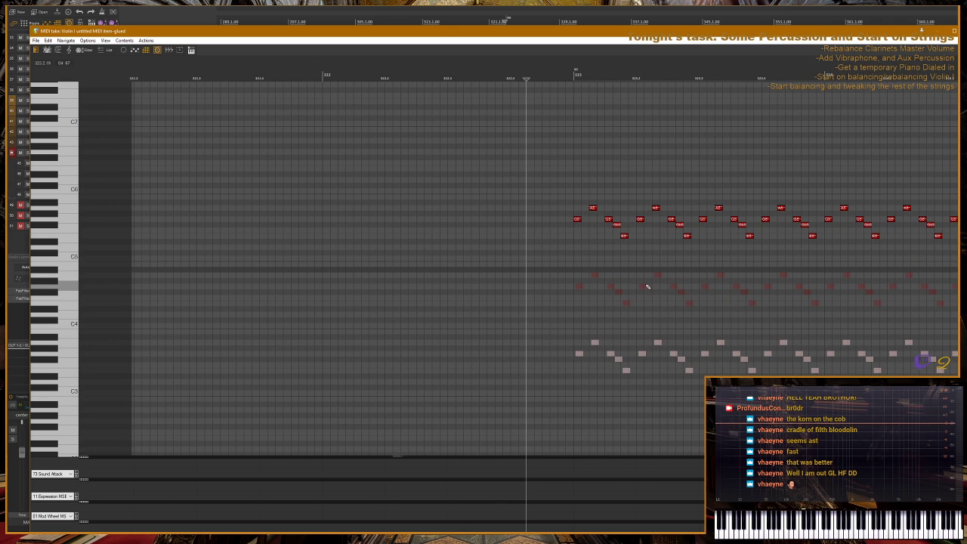
# - Play back the Violin I line from the end of bar 322 and close the MIDI editor
pyautogui.scroll(-2, 623, 244)
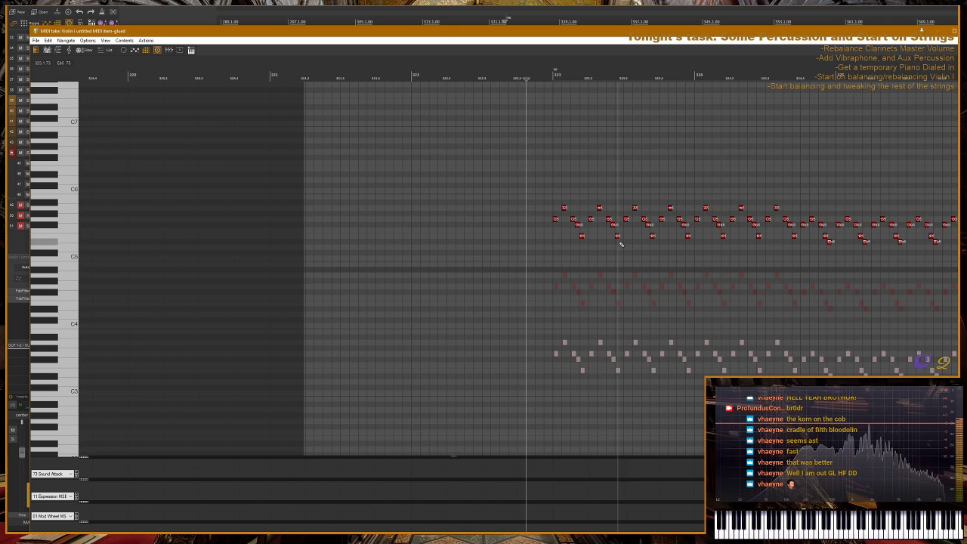
pyautogui.scroll(-3, 620, 244)
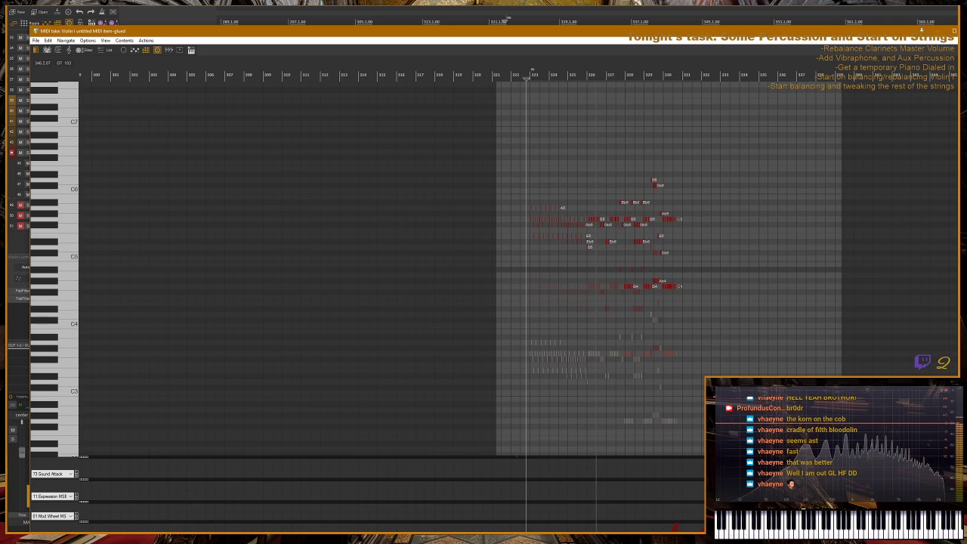
pyautogui.press('Escape')
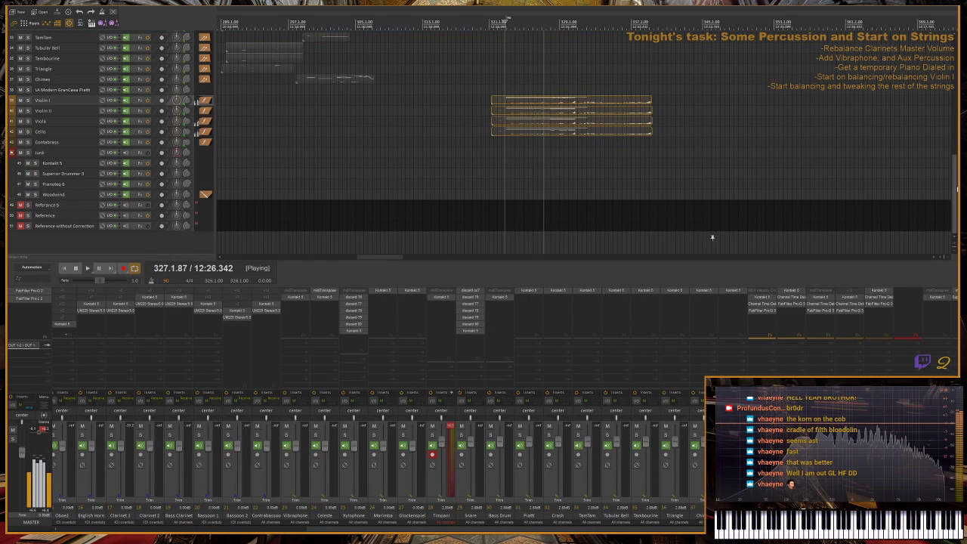
# - Record a Timpani take over the strings from beat 4 of bar 322 to bar 332
pyautogui.scroll(10, 938, 105)
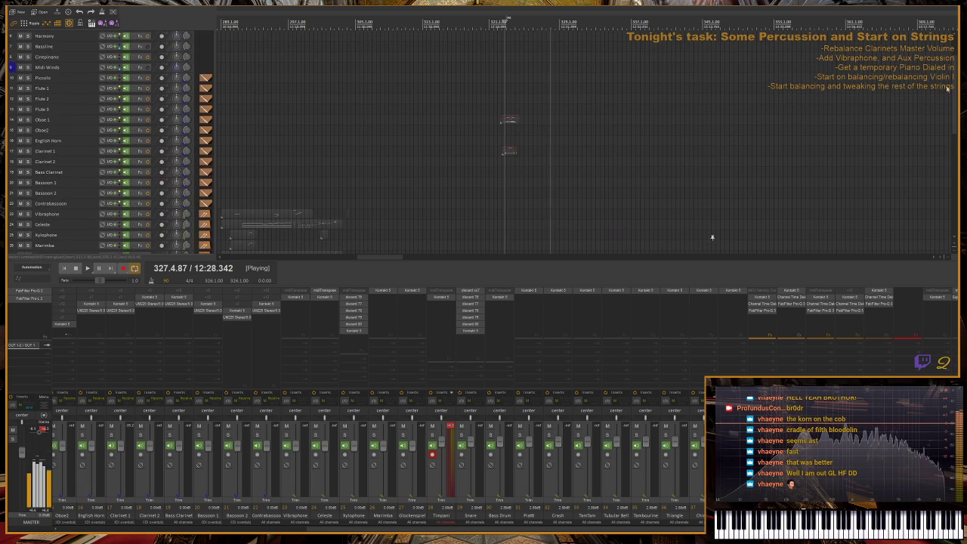
pyautogui.scroll(-6, 938, 106)
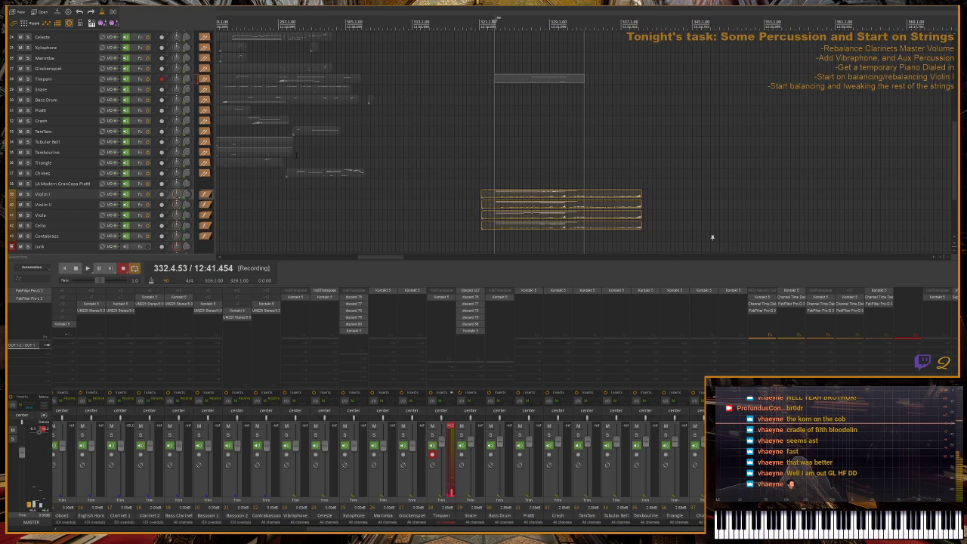
pyautogui.press('space')
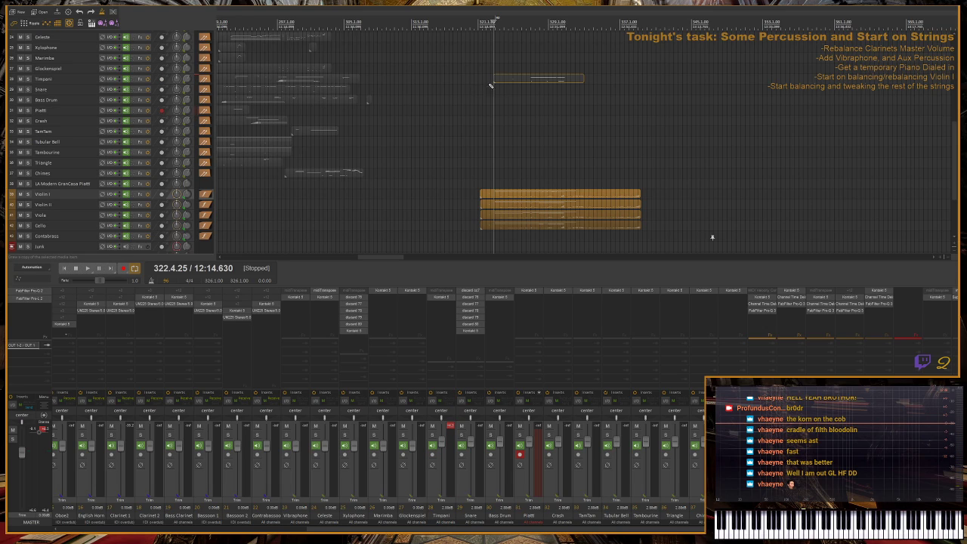
# - Record a trial Piatti take from beat 4 of bar 322 and undo it
pyautogui.scroll(3, 649, 151)
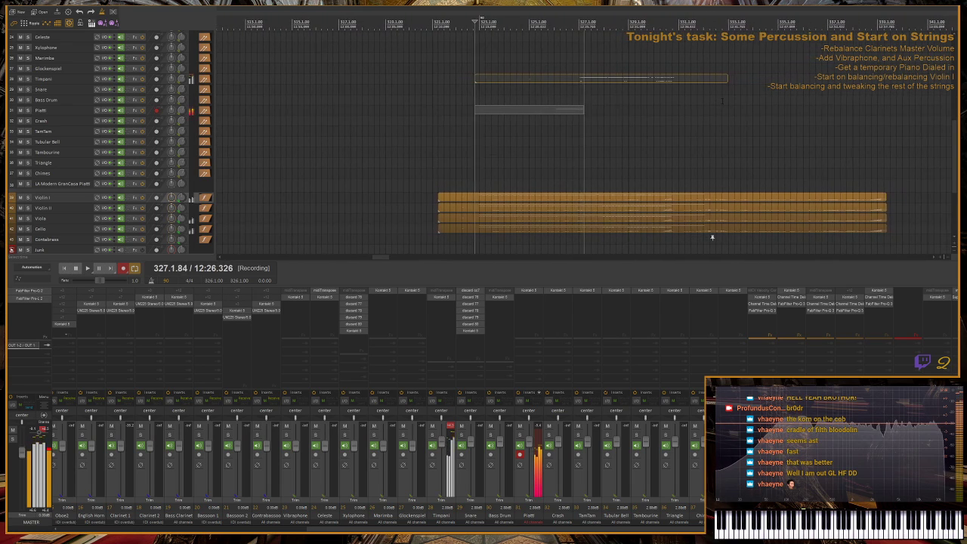
pyautogui.press('space')
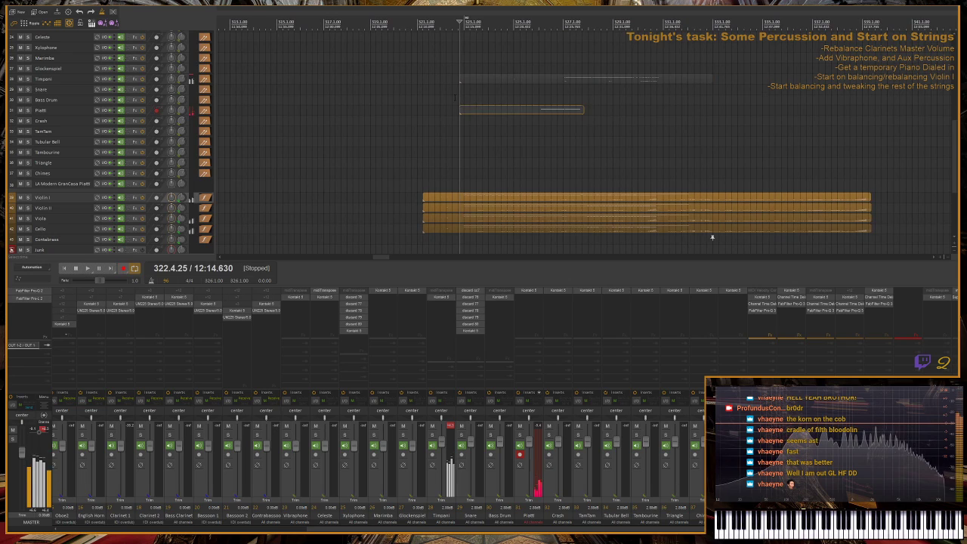
pyautogui.hotkey('ctrl', 'z')
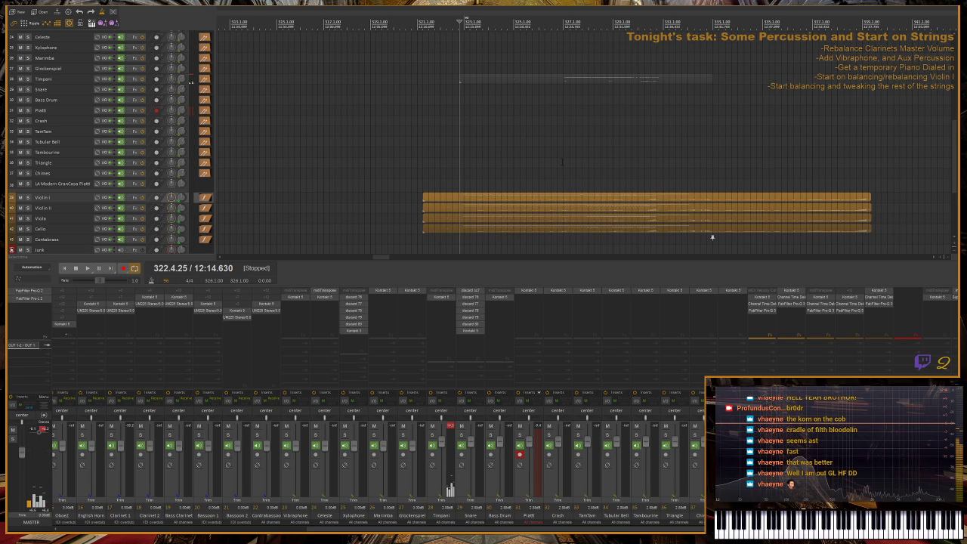
# - Open the Viola's MIDI item and play back its opening notes from bar 323
pyautogui.doubleClick(486, 221)
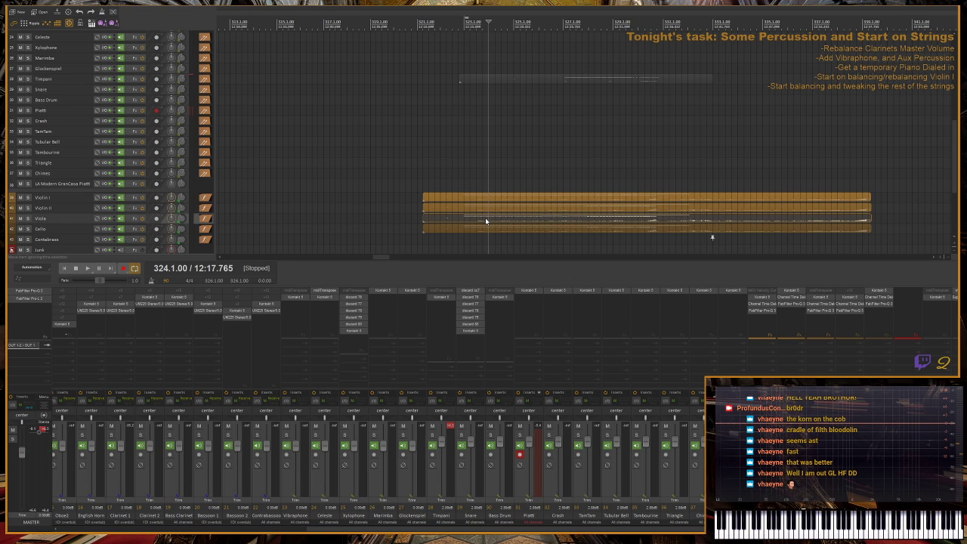
pyautogui.scroll(4, 582, 231)
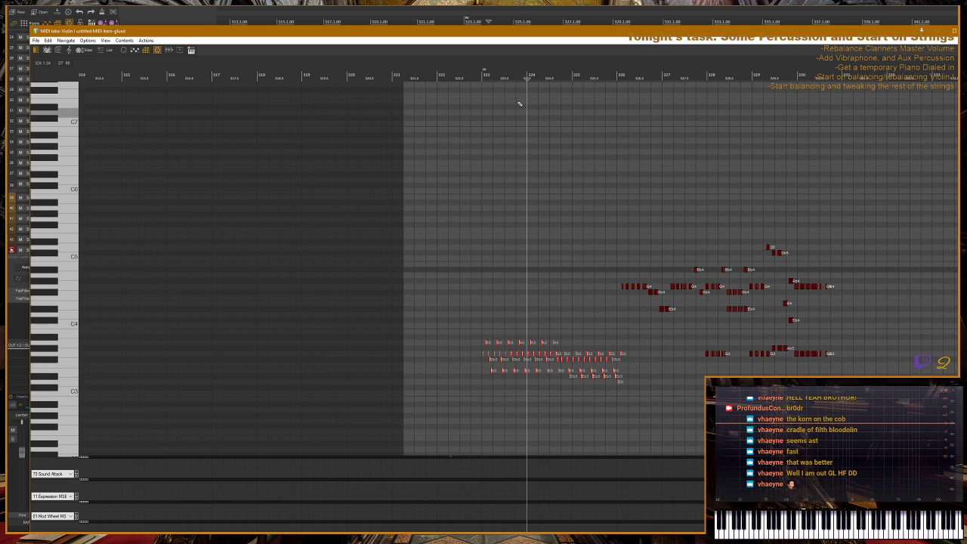
pyautogui.press('space')
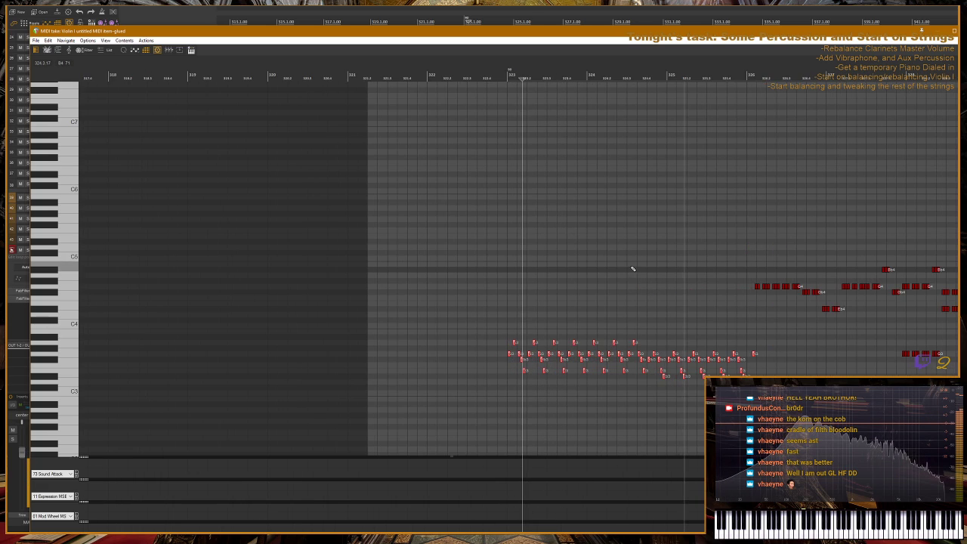
# - Replace the MIDI item on the Piatti track with a copy of the Violin I item
pyautogui.scroll(2, 658, 269)
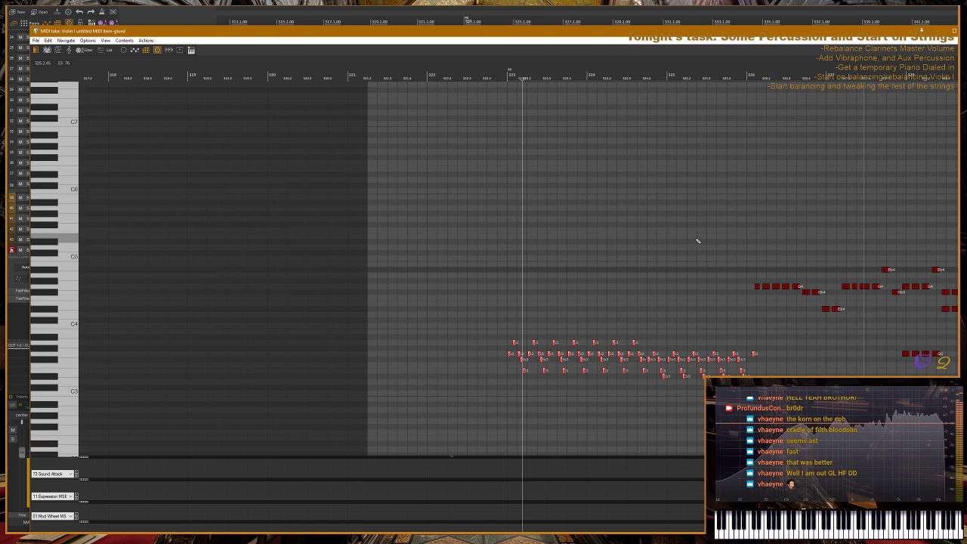
pyautogui.scroll(-2, 702, 235)
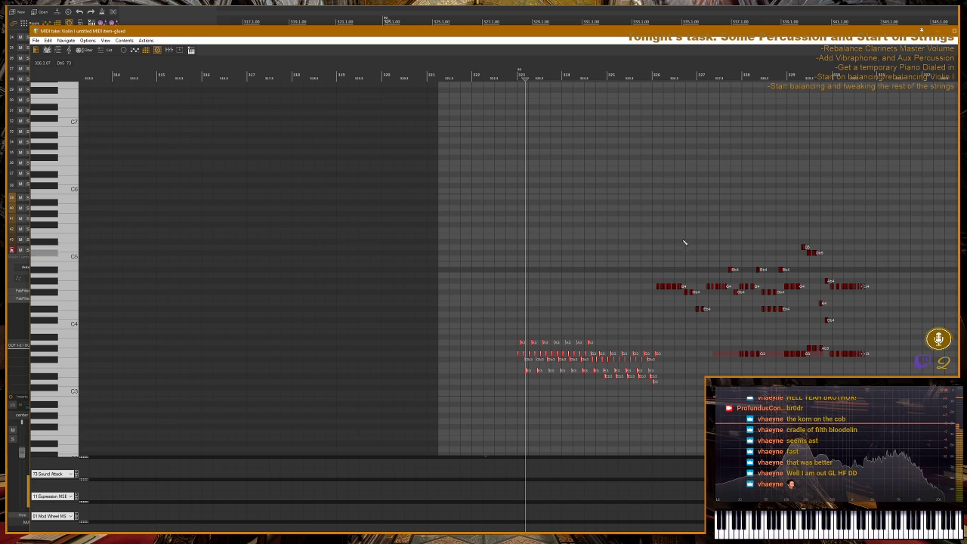
pyautogui.press('Escape')
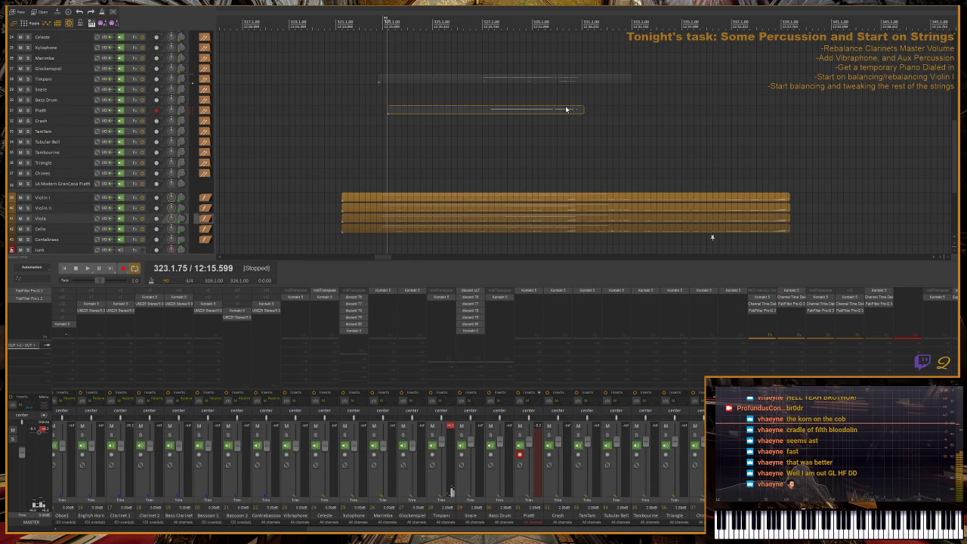
pyautogui.press('Delete')
pyautogui.moveTo(463, 201); pyautogui.dragTo(463, 117)
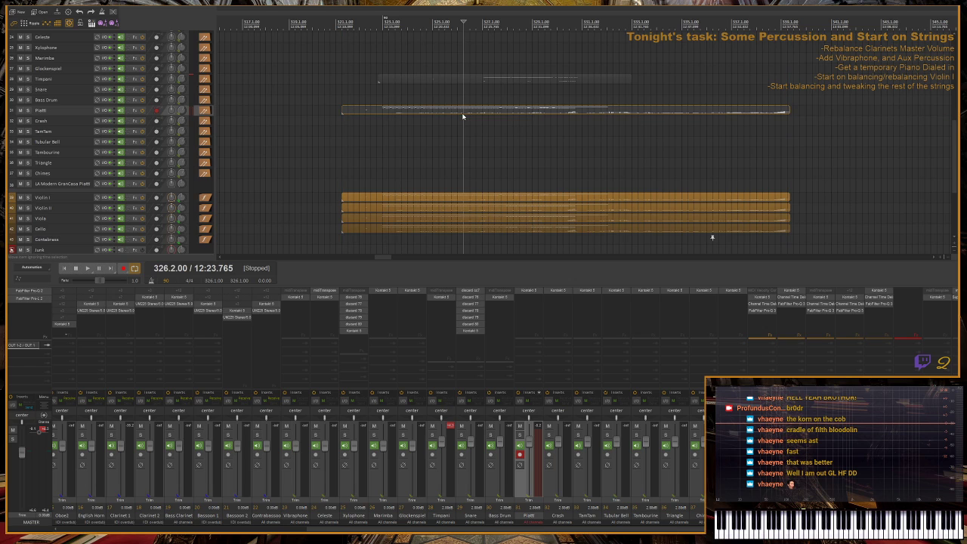
# - Open the Violin I copy on the Piatti track and insert short G3 notes just after the starts of bars 326 and 328
pyautogui.doubleClick(464, 112)
pyautogui.scroll(3, 384, 268)
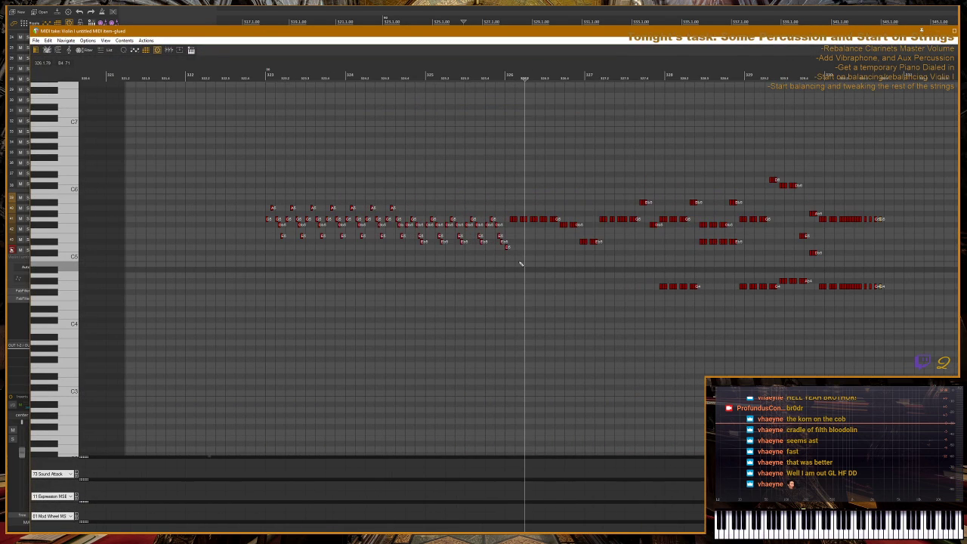
pyautogui.scroll(3, 521, 263)
pyautogui.click(494, 75)
pyautogui.click(499, 76)
pyautogui.click(527, 76)
pyautogui.click(517, 77)
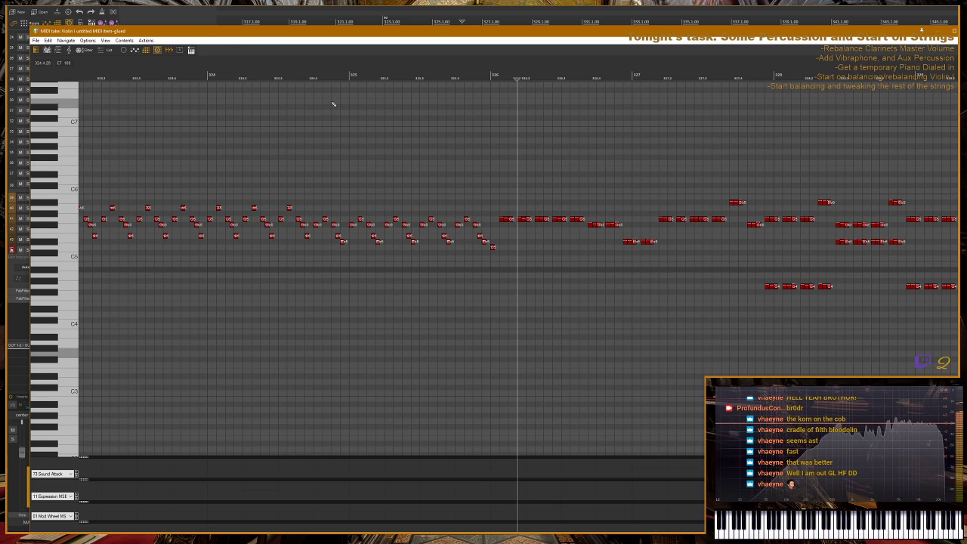
pyautogui.scroll(-2, 567, 321)
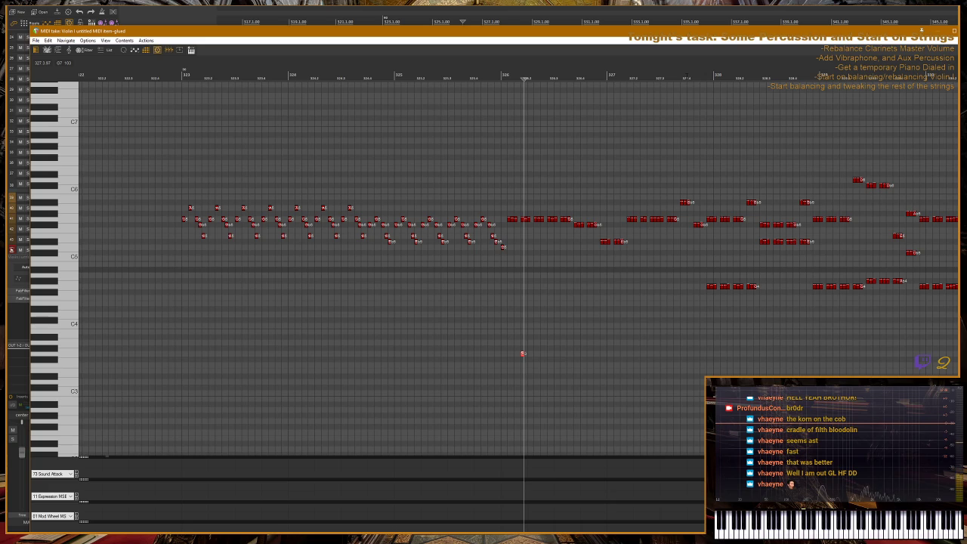
pyautogui.click(718, 78)
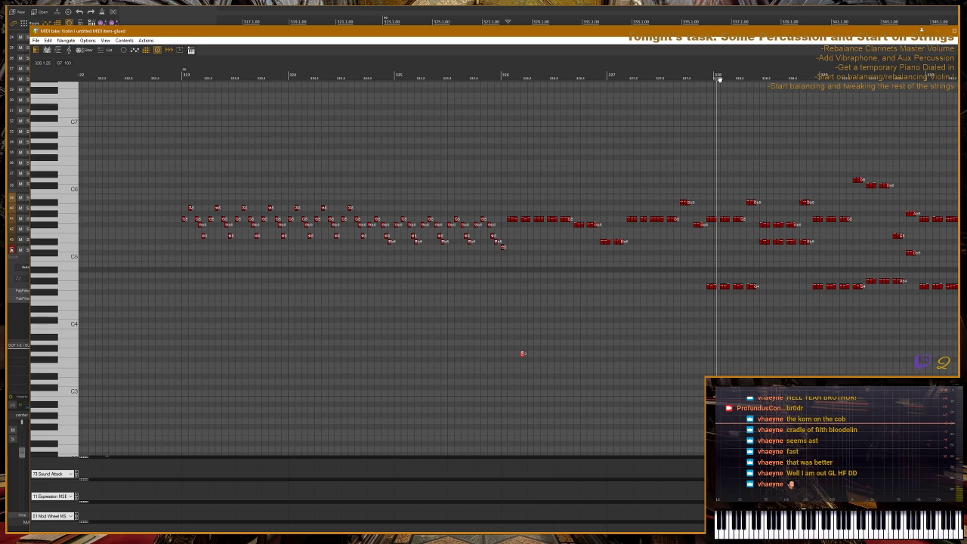
pyautogui.click(721, 79)
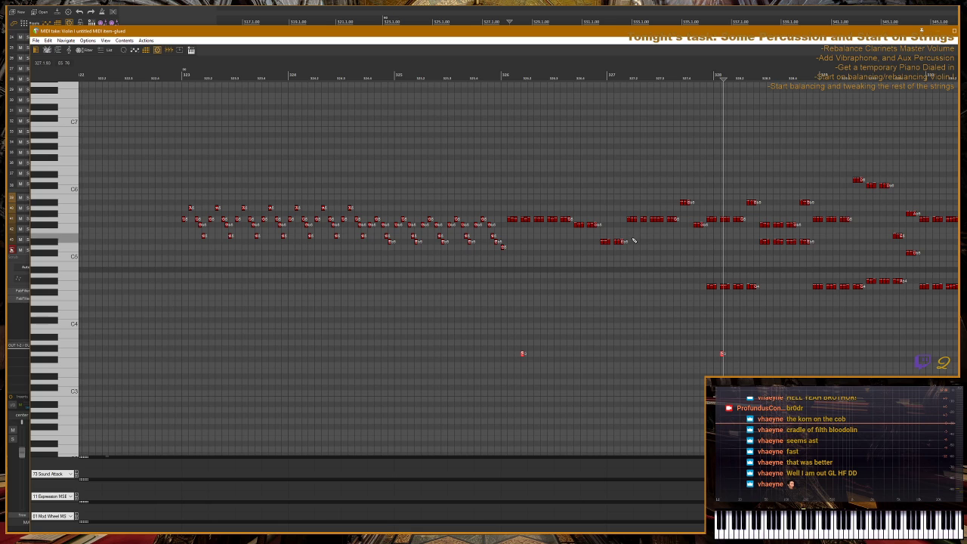
# - Insert a short G3 note in bar 330, aligned with the last violin chord of the phrase
pyautogui.scroll(-2, 623, 243)
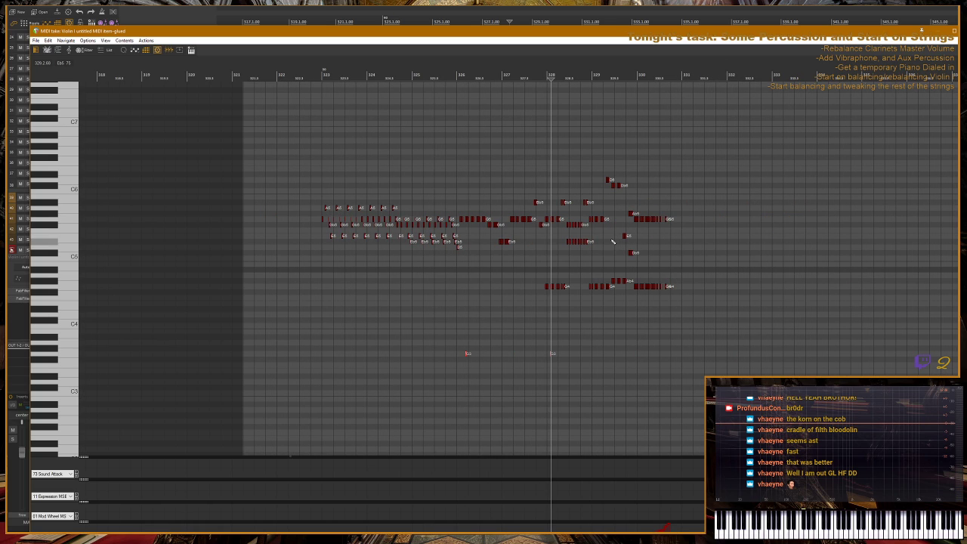
pyautogui.scroll(2, 613, 242)
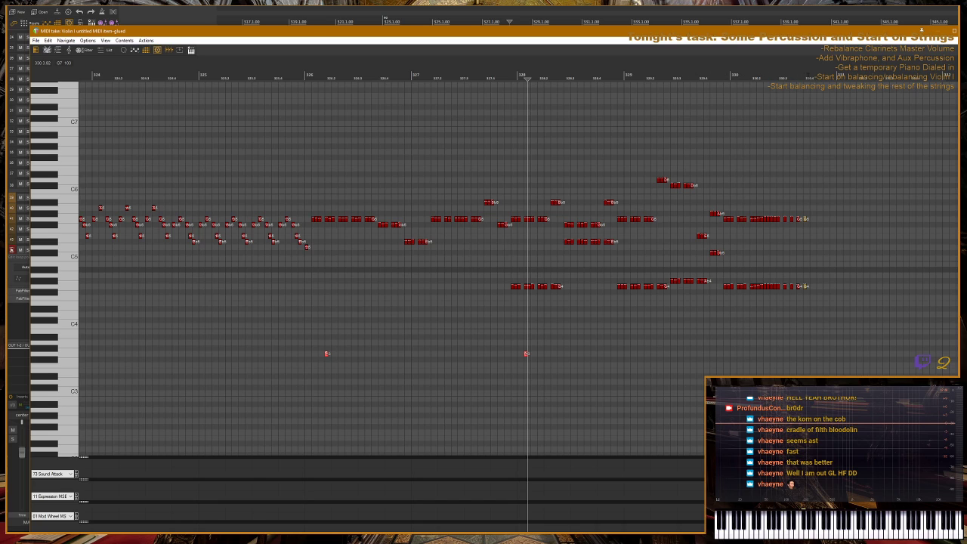
pyautogui.click(804, 73)
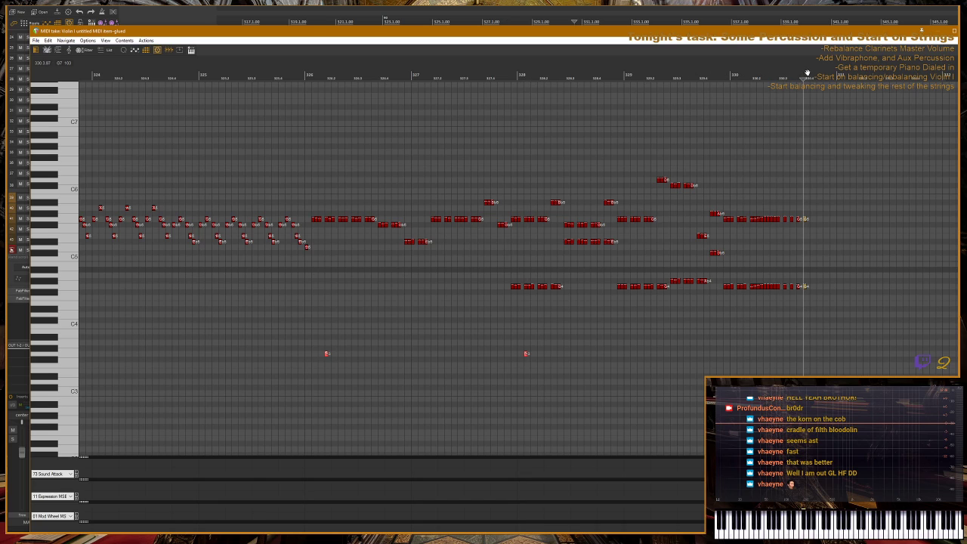
pyautogui.press('space')
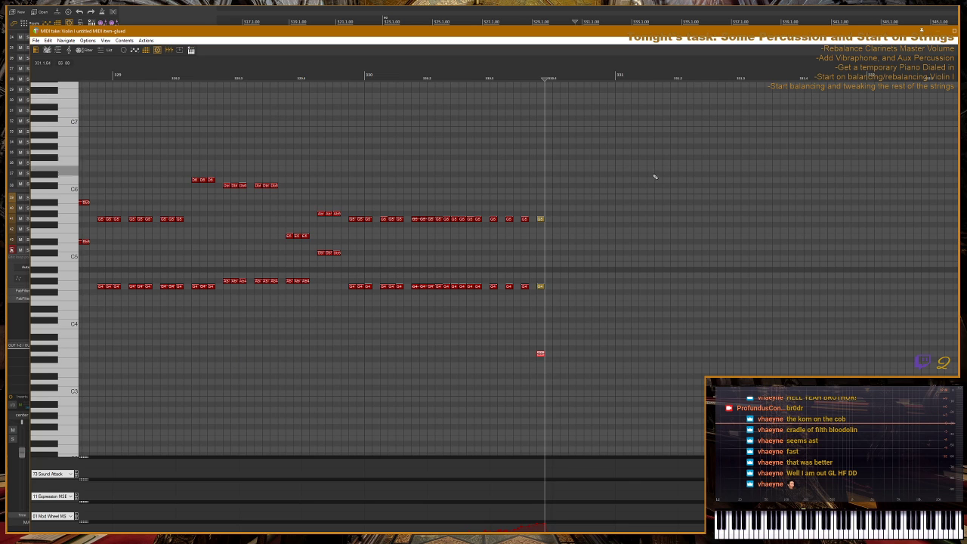
# - Delete the copied violin notes above the G3 hits from the Piatti item and return to the arrangement at bar 323
pyautogui.press('space')
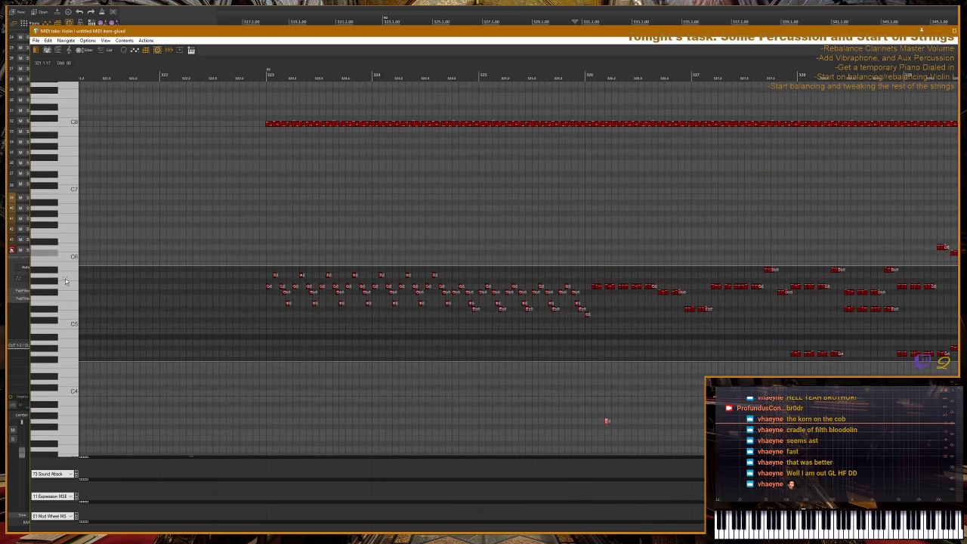
pyautogui.hotkey('ctrl', 'a')
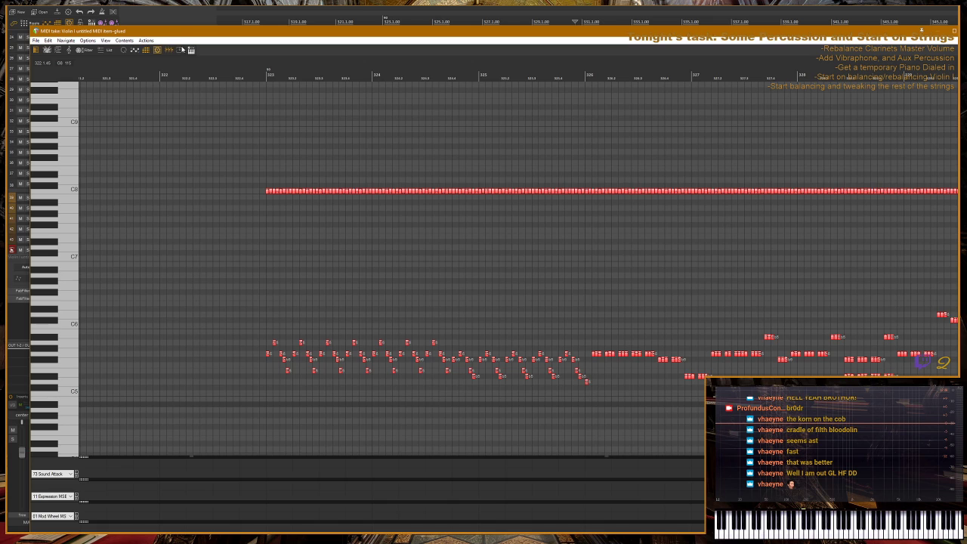
pyautogui.press('Delete')
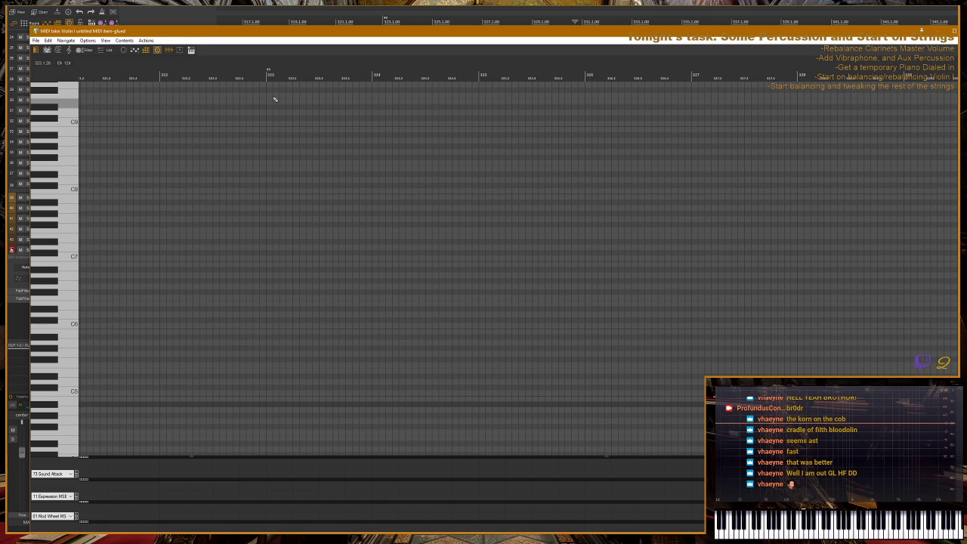
pyautogui.click(265, 72)
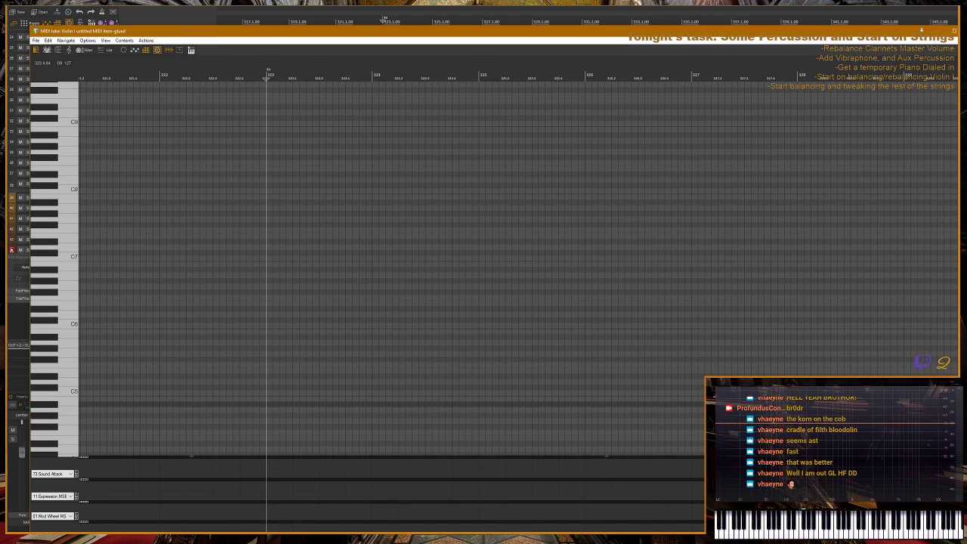
pyautogui.press('Escape')
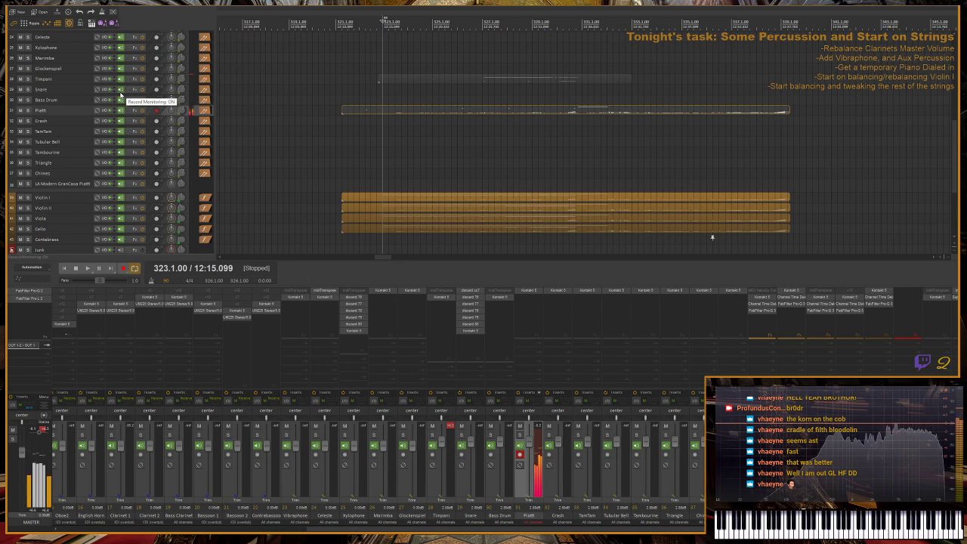
# - Reopen the Piatti item and clear any leftover notes from its lowest octaves
pyautogui.doubleClick(363, 111)
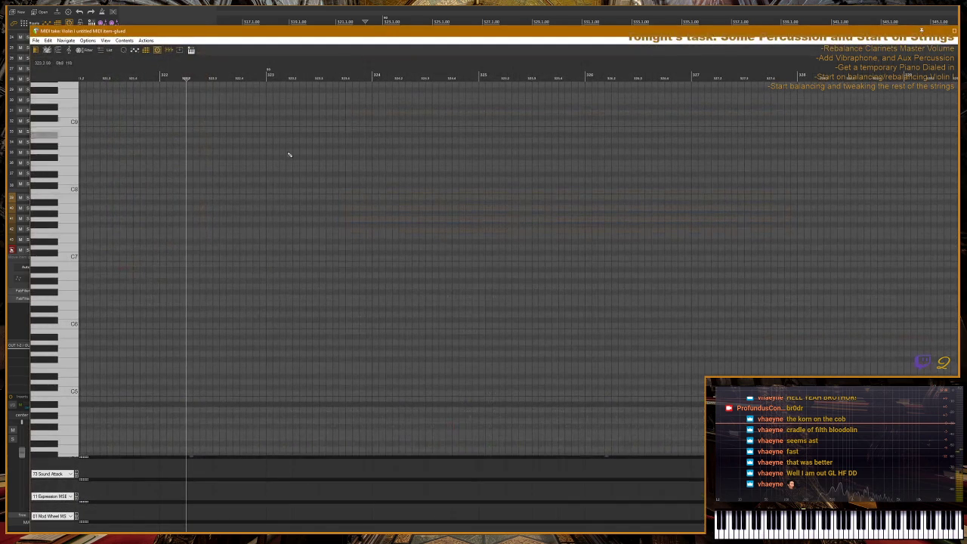
pyautogui.scroll(-1, 46, 299)
pyautogui.scroll(-8, 47, 288)
pyautogui.scroll(-2, 53, 294)
pyautogui.moveTo(152, 320); pyautogui.dragTo(279, 441)
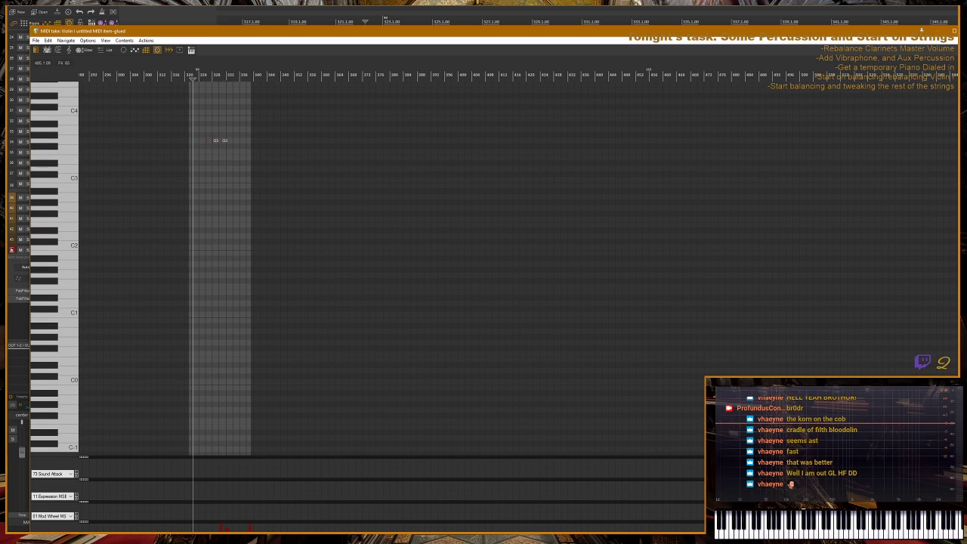
pyautogui.press('Escape')
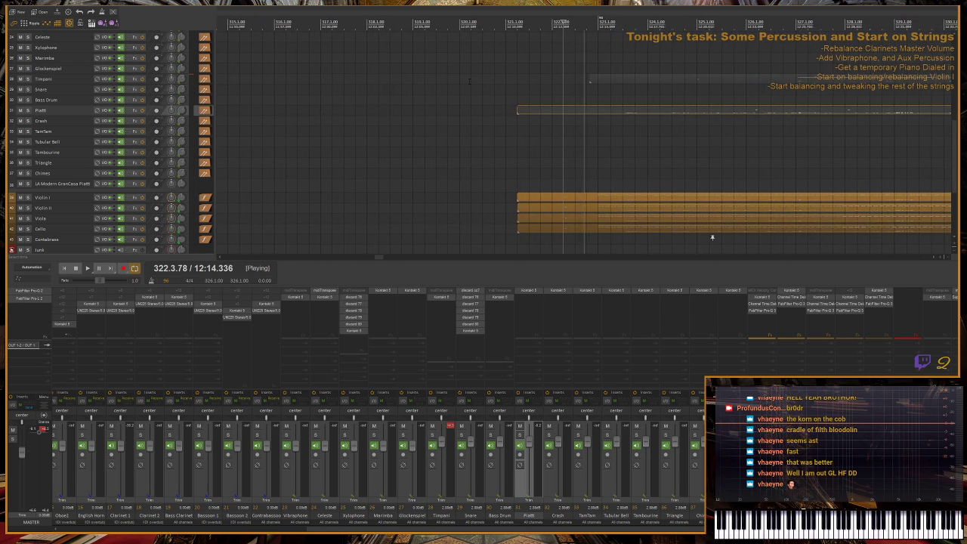
# - Stop playback, copy the Piatti item onto the Bass Drum track and open the copy for note editing
pyautogui.scroll(-3, 555, 92)
pyautogui.press('space')
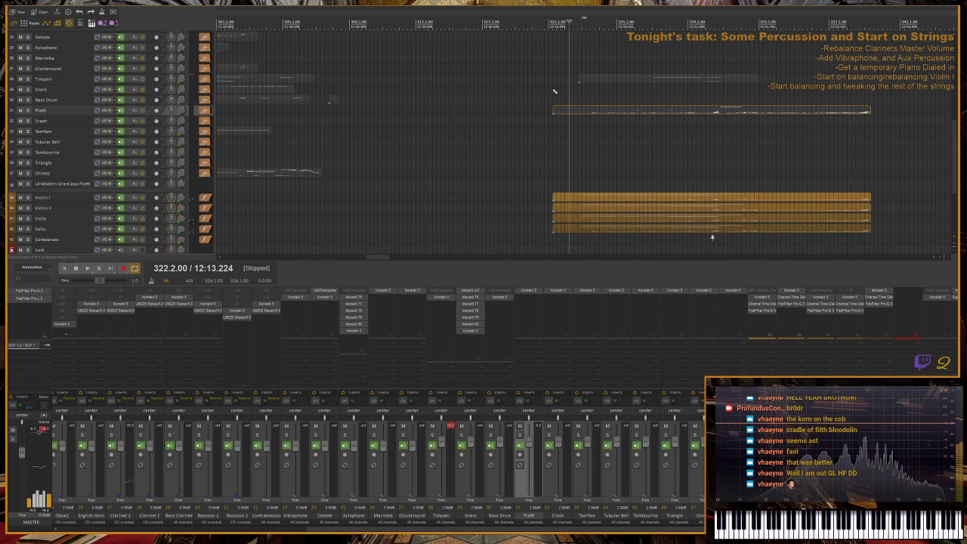
pyautogui.moveTo(572, 111); pyautogui.dragTo(569, 102)
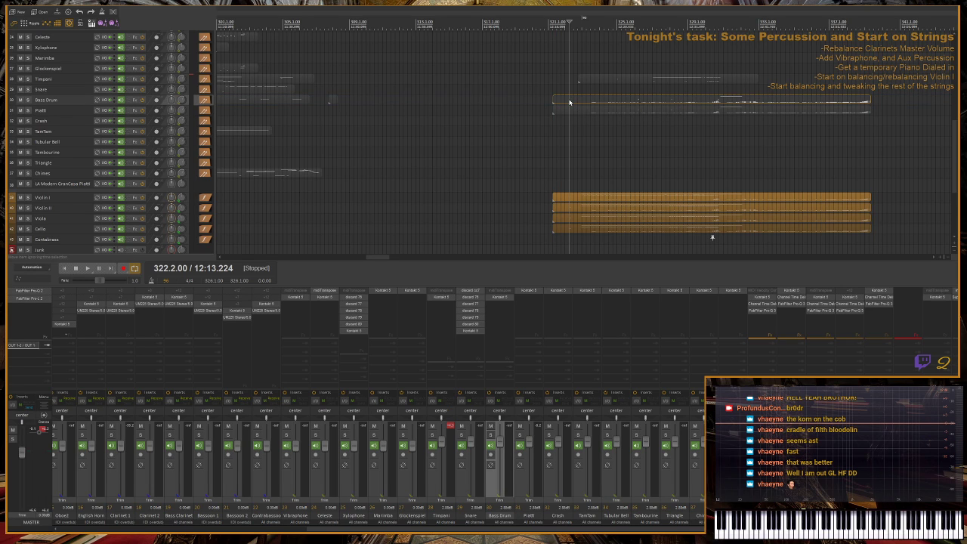
pyautogui.doubleClick(570, 102)
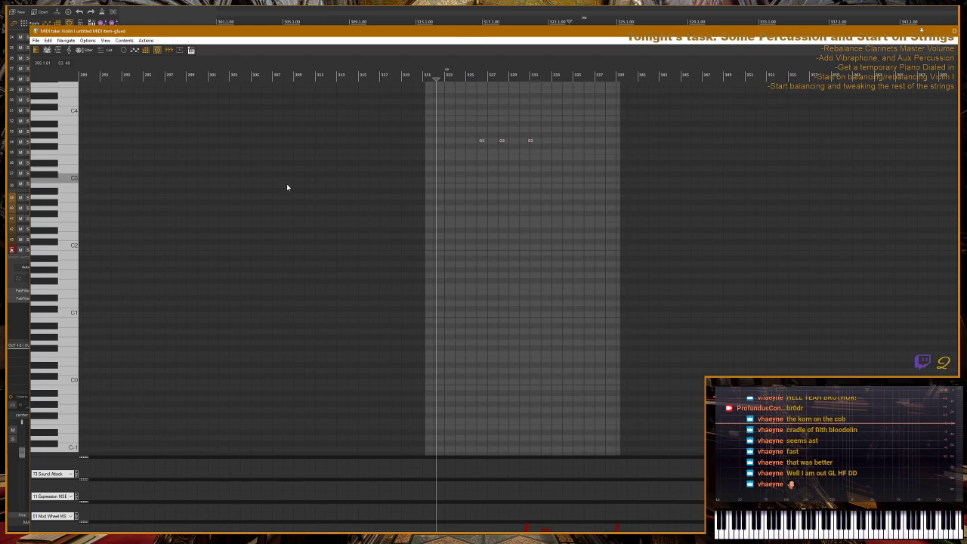
# - Insert four short alternating D3 and C3 notes near the end of bar 325 in the Bass Drum item
pyautogui.click(631, 21)
pyautogui.scroll(2, 587, 87)
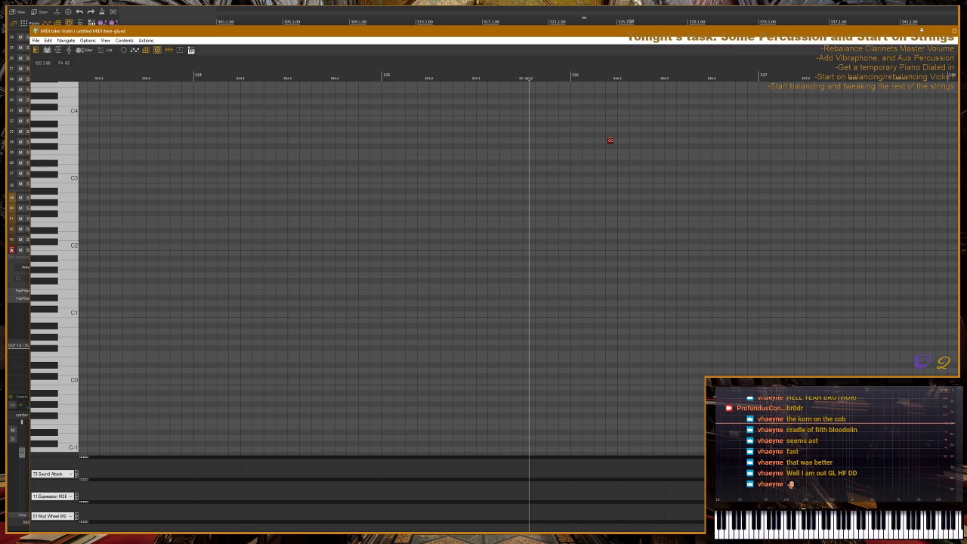
pyautogui.click(535, 77)
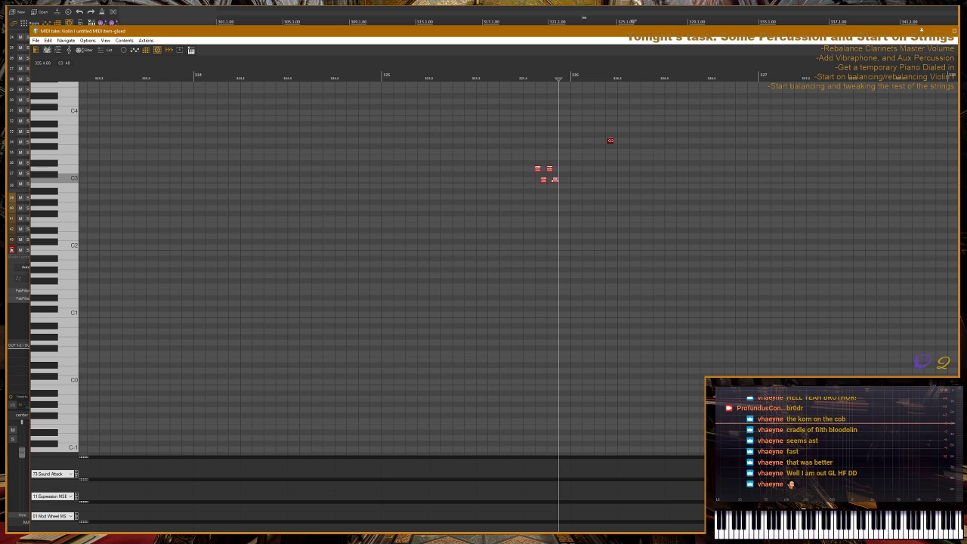
# - Shift the four-note D3–C3 figure later so its last note falls at the start of bar 326, and audition it
pyautogui.moveTo(555, 179); pyautogui.dragTo(574, 180)
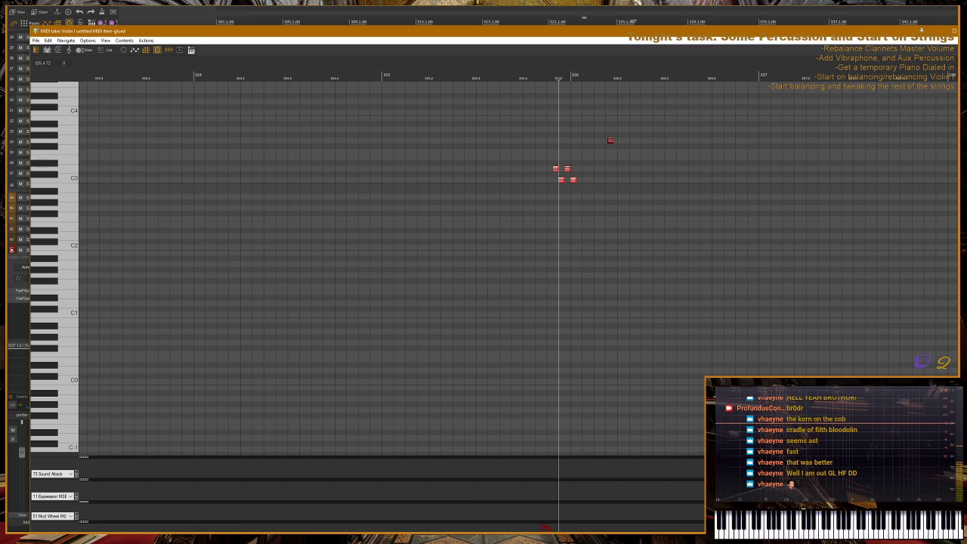
pyautogui.click(567, 78)
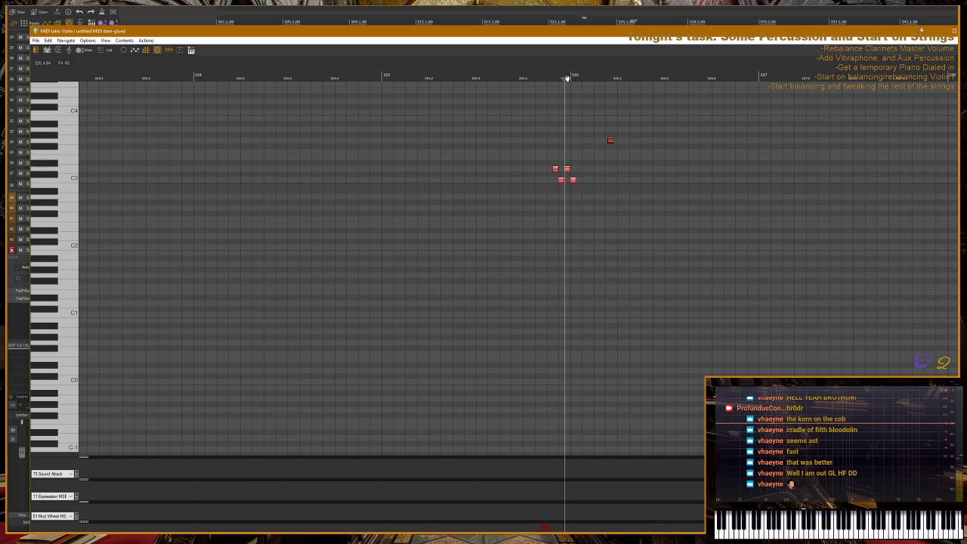
pyautogui.click(569, 393)
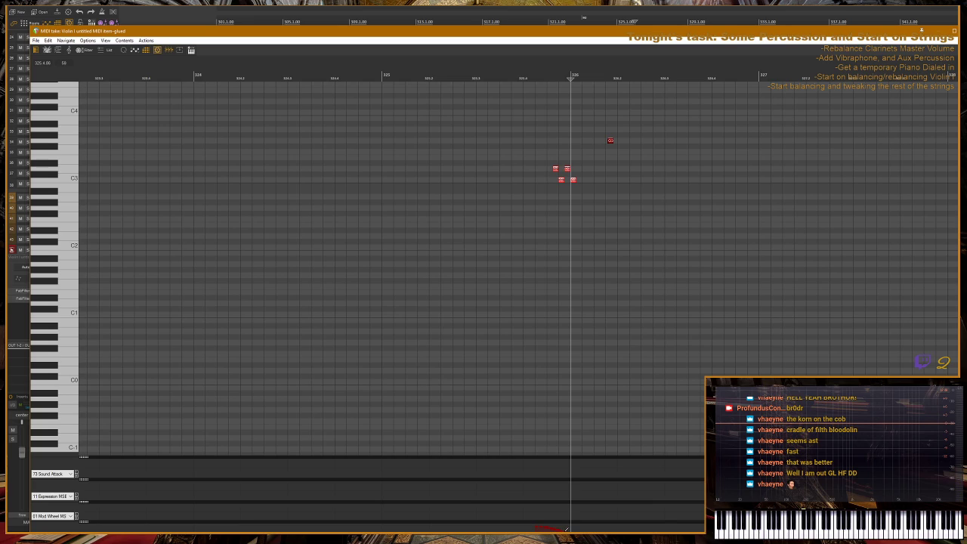
pyautogui.press('space')
# - Delete the G3 note just after the start of bar 326 from the Bass Drum item
pyautogui.scroll(-4, 630, 239)
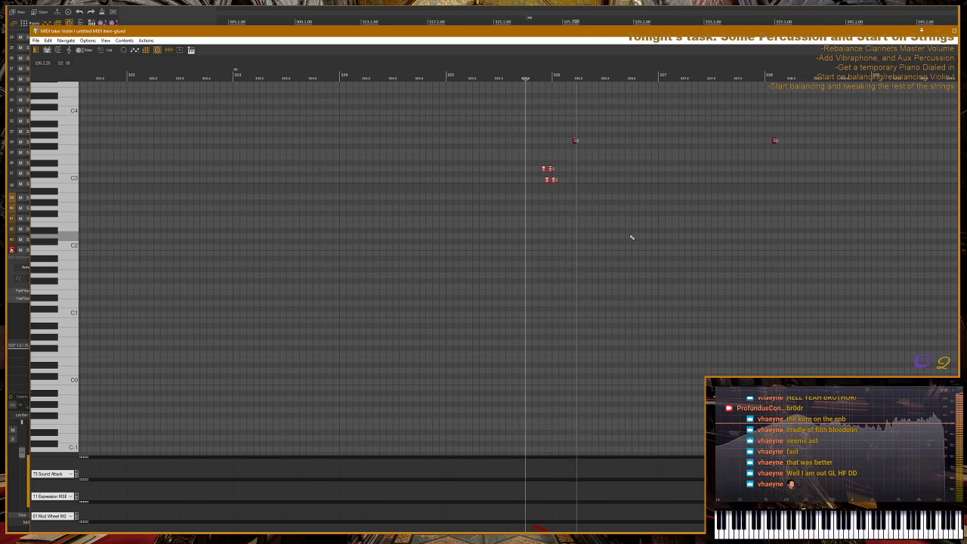
pyautogui.moveTo(538, 124); pyautogui.dragTo(726, 158)
pyautogui.press('Delete')
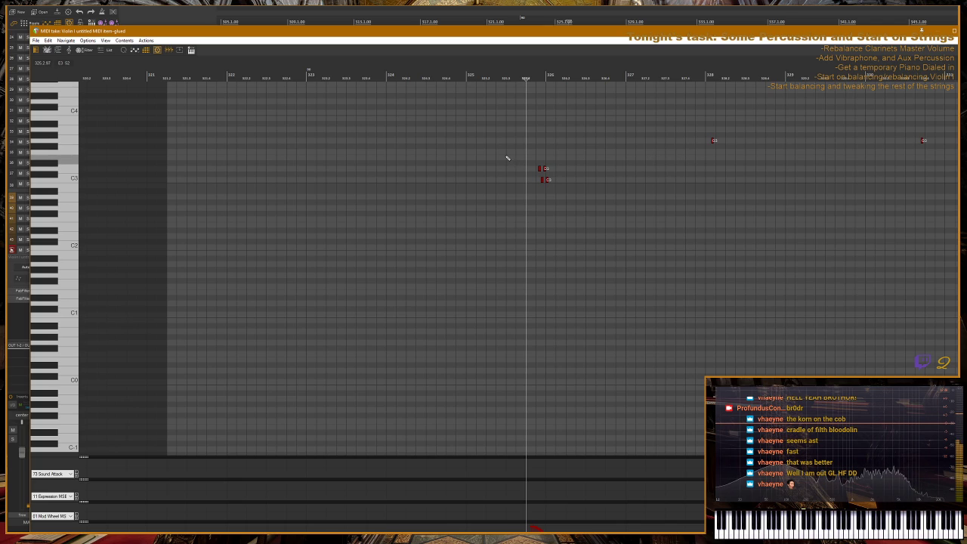
# - Insert a short F3 note at the start of bar 328 in the Bass Drum item
pyautogui.scroll(3, 567, 166)
pyautogui.scroll(-2, 717, 173)
pyautogui.click(767, 75)
pyautogui.scroll(2, 741, 195)
pyautogui.click(556, 152)
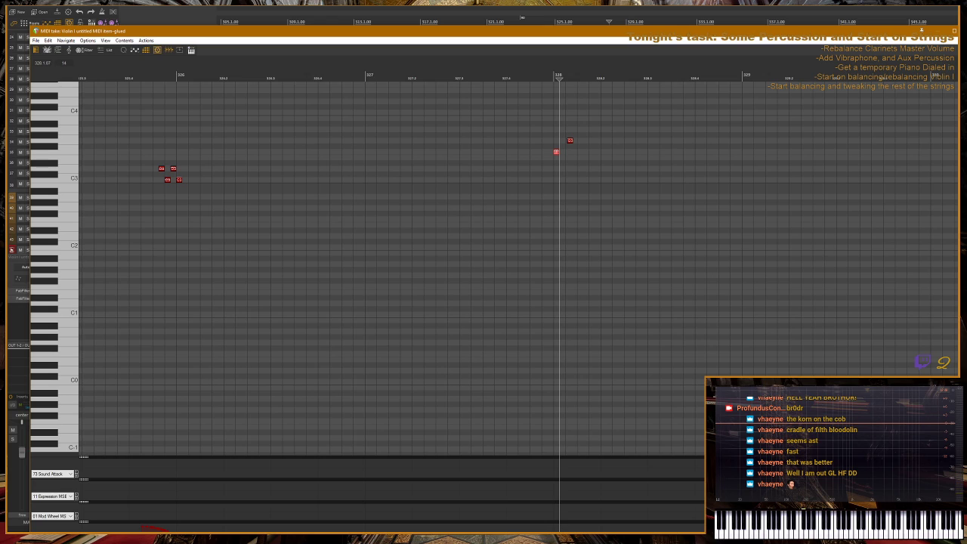
# - Insert six short alternating G3 and F3 notes in the second half of bar 330 in the Bass Drum item
pyautogui.scroll(-2, 512, 229)
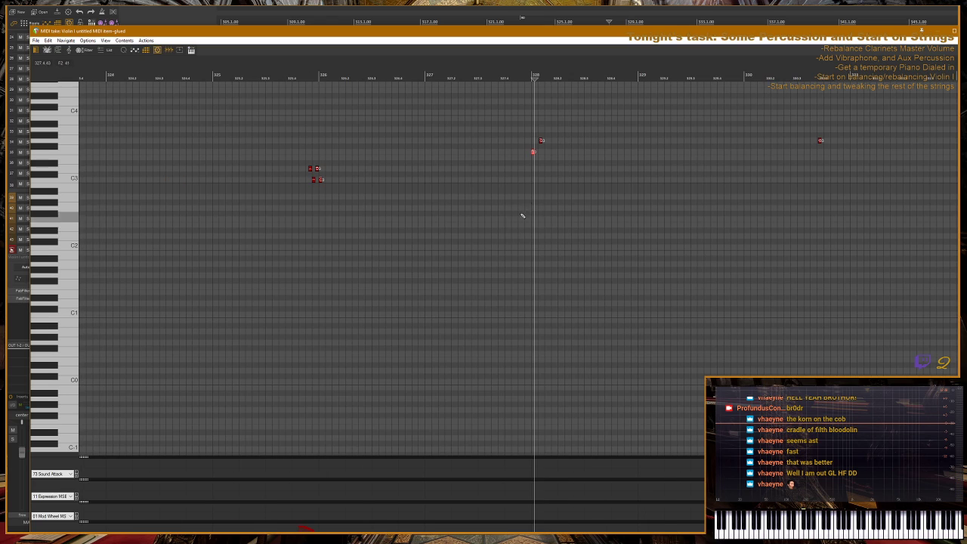
pyautogui.click(741, 79)
pyautogui.click(747, 78)
pyautogui.click(744, 78)
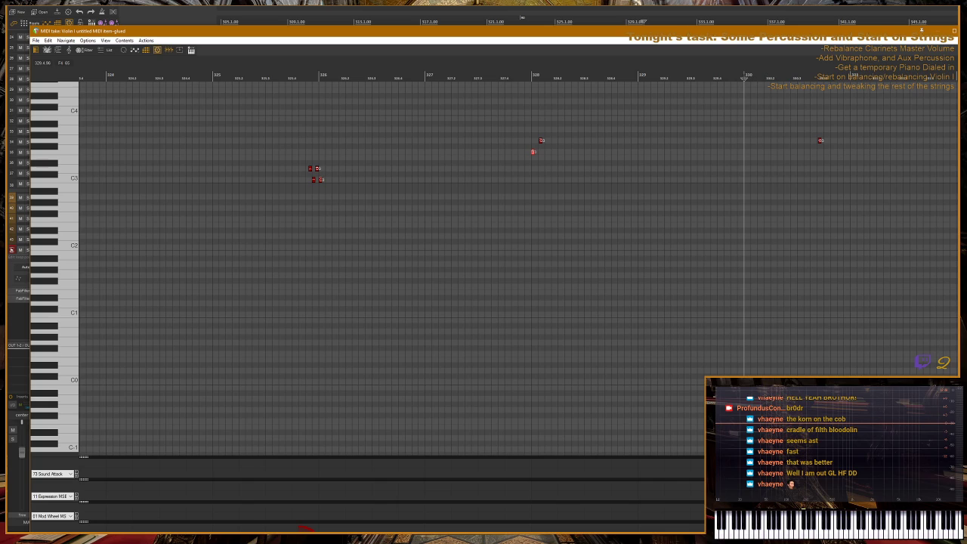
pyautogui.click(783, 78)
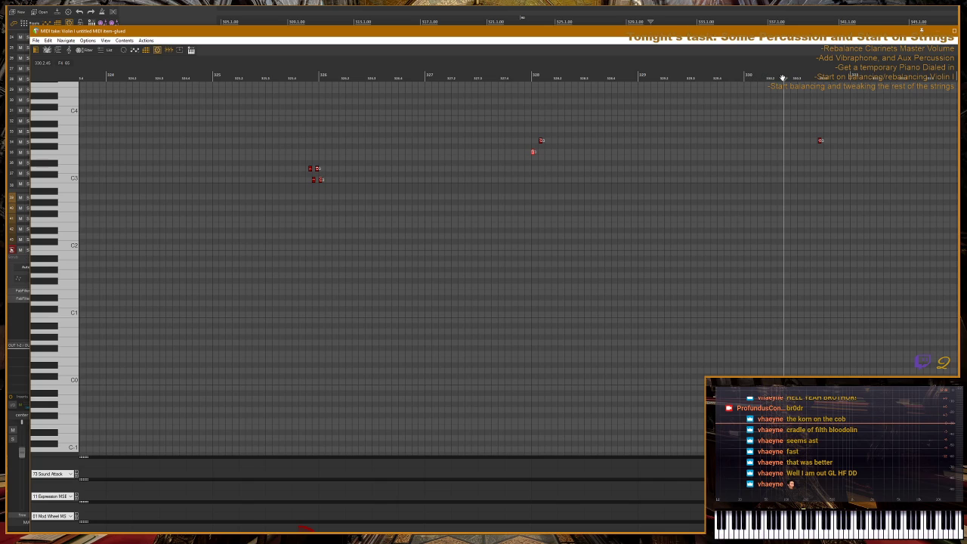
pyautogui.scroll(3, 783, 78)
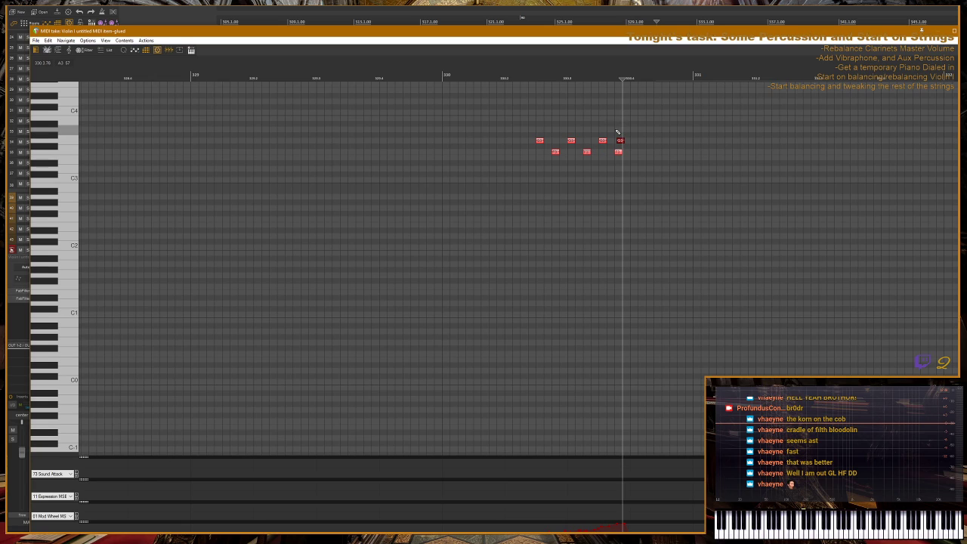
# - Delete the leftover G3 note overlapping the last F3 in bar 330, and audition the alternating figure
pyautogui.press('Delete')
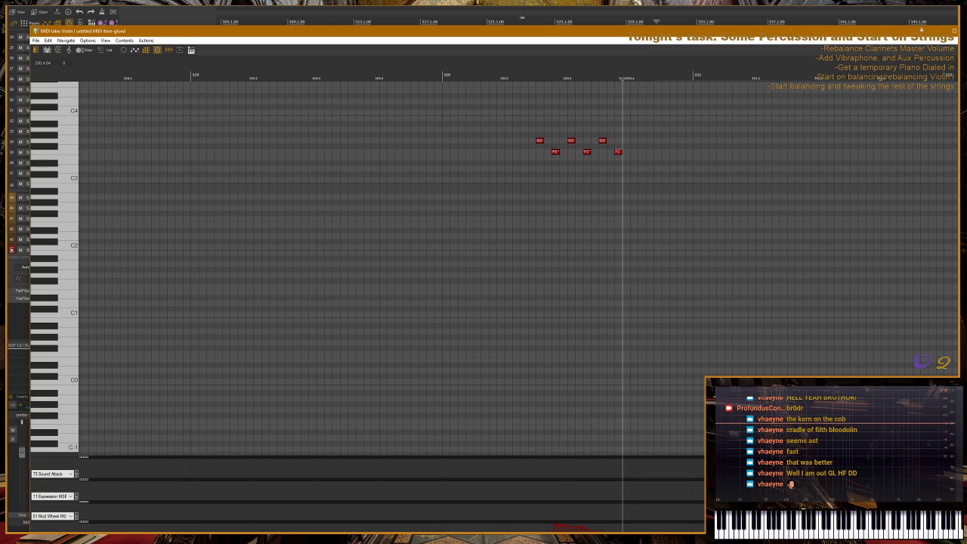
pyautogui.click(496, 173)
pyautogui.press('space')
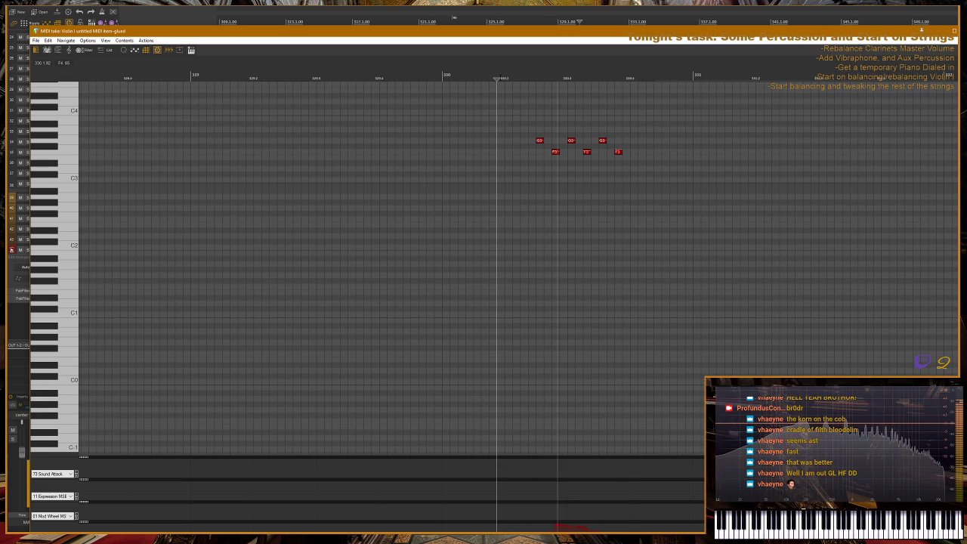
pyautogui.press('space')
# - Play the Bass Drum part from early in bar 325 to check its timing, and close its MIDI editor
pyautogui.scroll(-6, 448, 184)
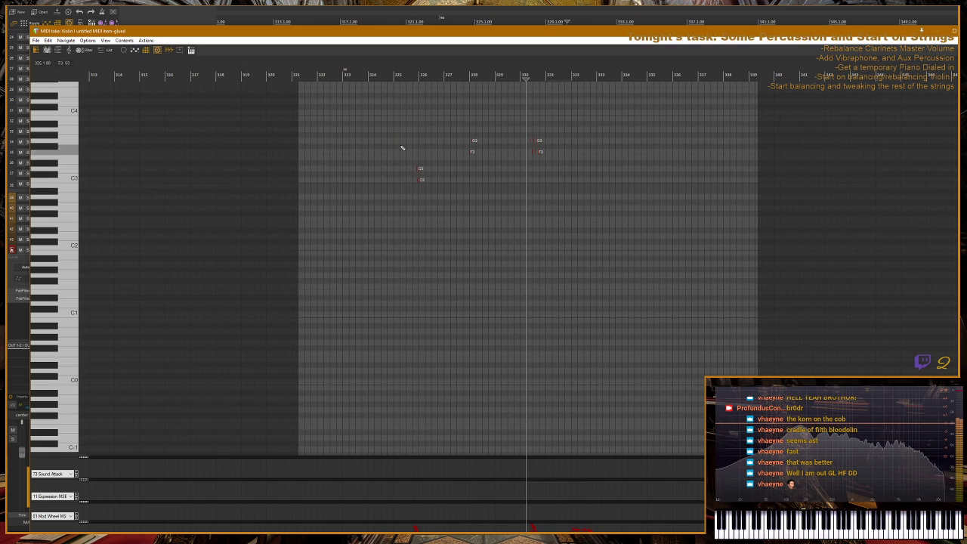
pyautogui.click(395, 74)
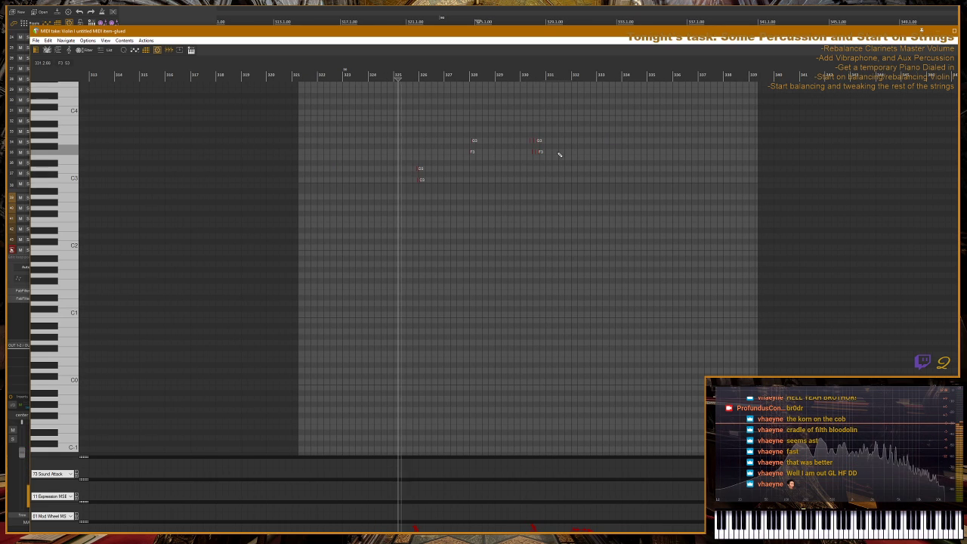
pyautogui.scroll(3, 592, 153)
pyautogui.press('space')
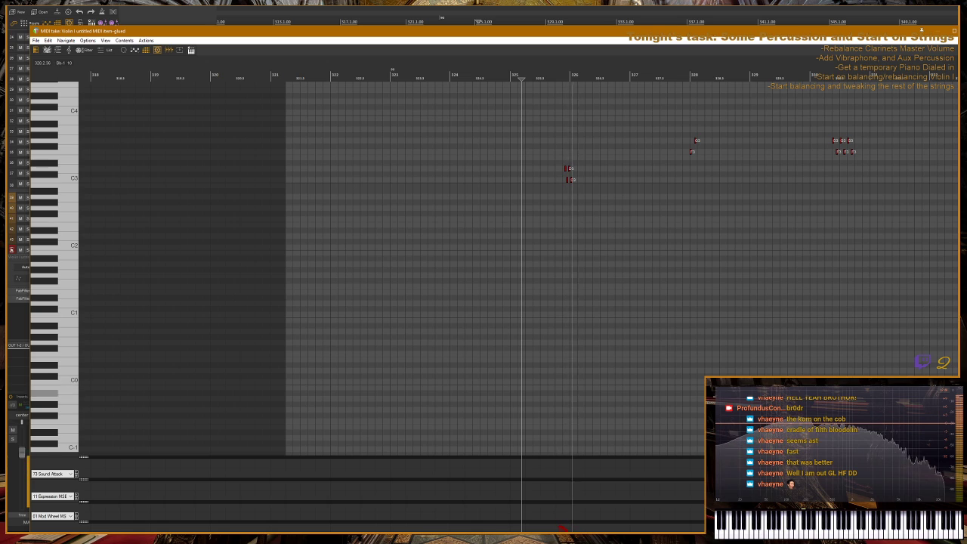
pyautogui.press('space')
pyautogui.scroll(2, 724, 321)
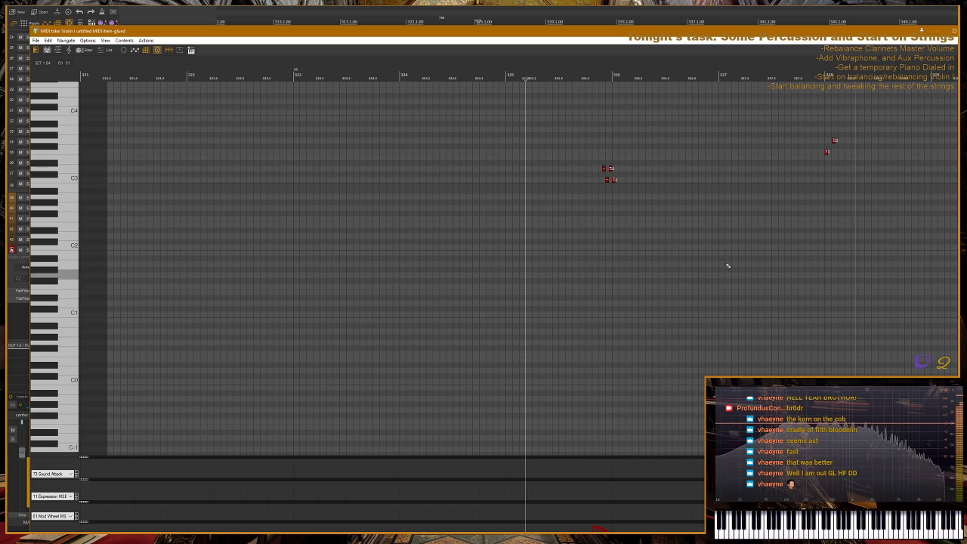
pyautogui.scroll(-2, 696, 249)
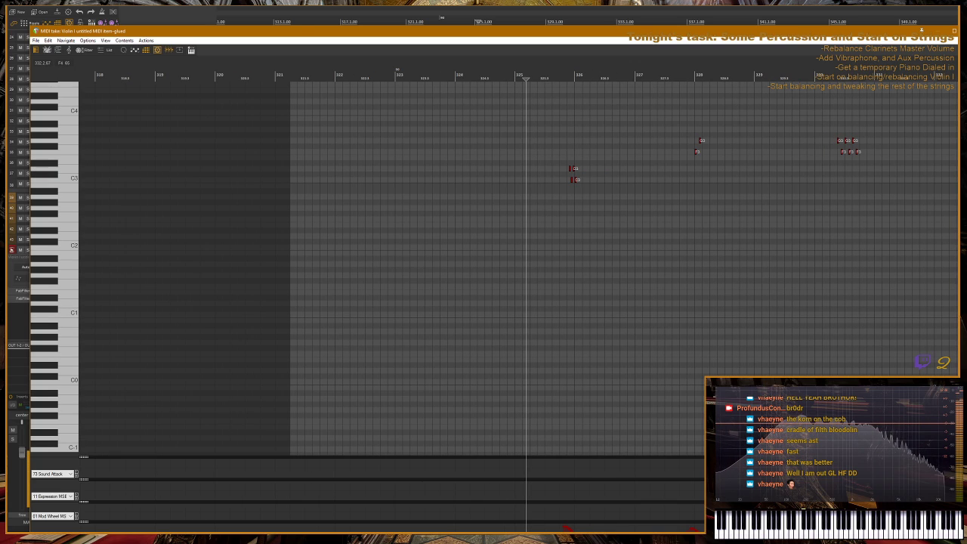
pyautogui.press('Escape')
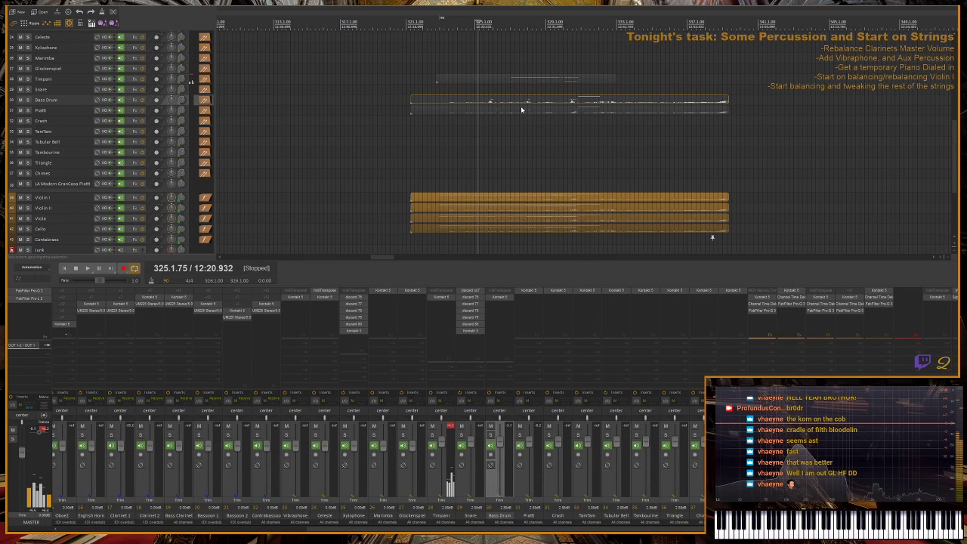
# - Open the Piatti item and insert a C-1 note about one and a half bars long at its start
pyautogui.click(480, 112)
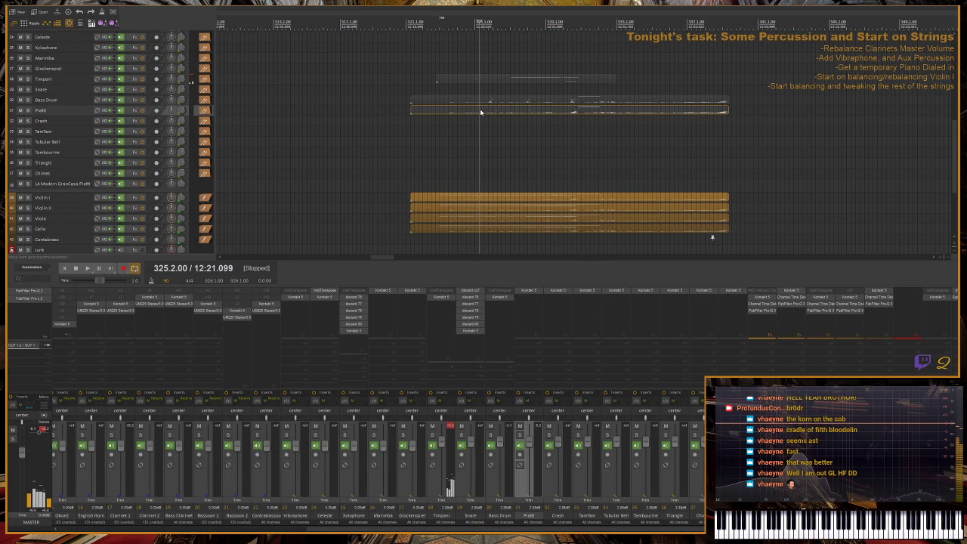
pyautogui.doubleClick(480, 112)
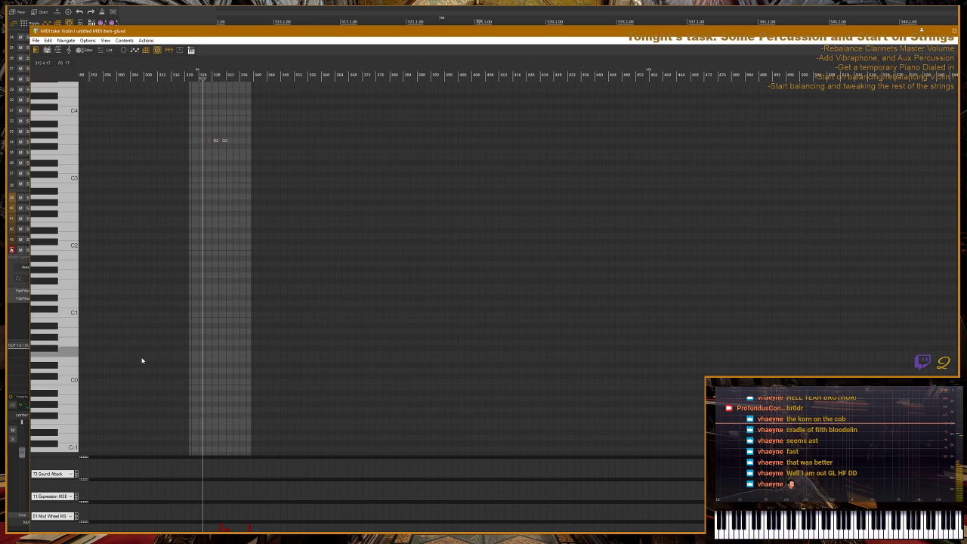
pyautogui.scroll(-2, 144, 356)
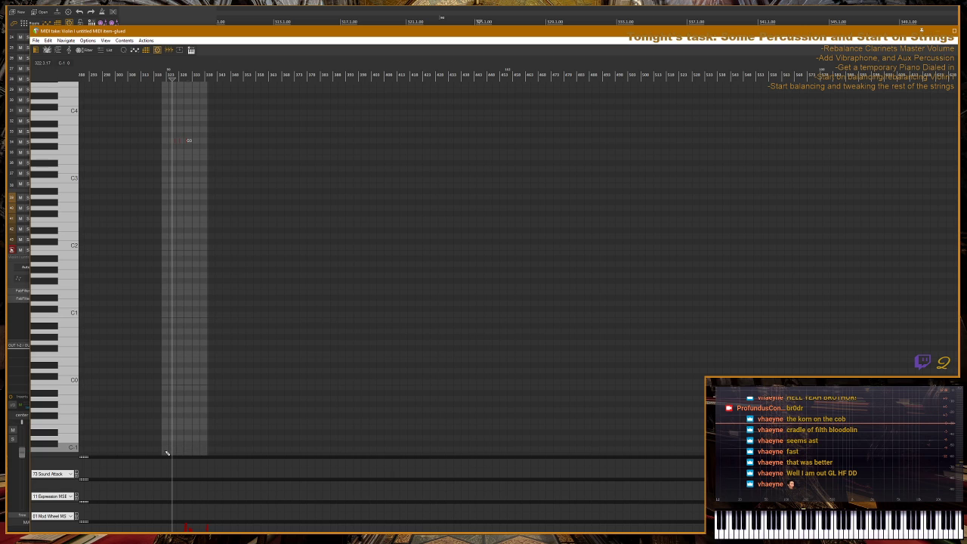
pyautogui.scroll(8, 275, 117)
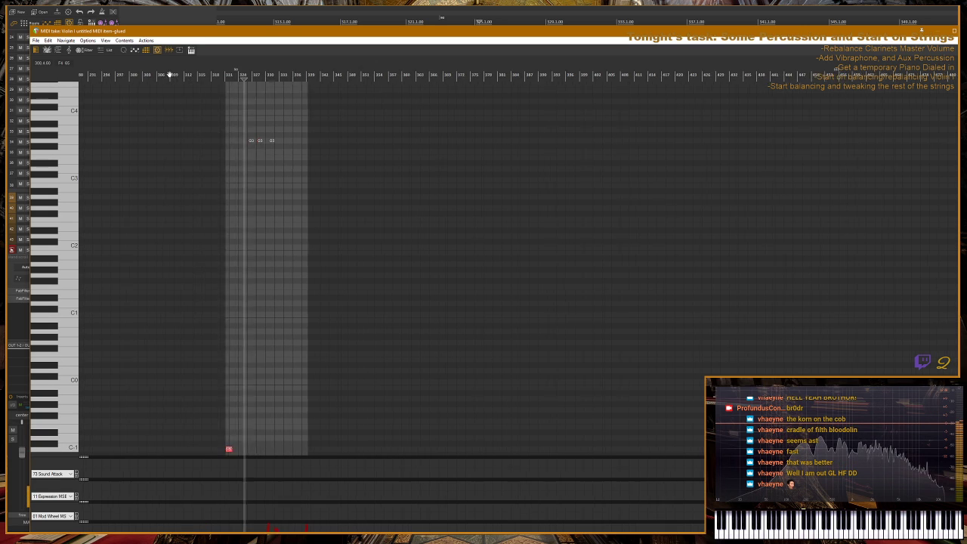
# - Audition the Piatti part from bar 325 through bar 330, close its MIDI editor and stop playback
pyautogui.scroll(6, 276, 116)
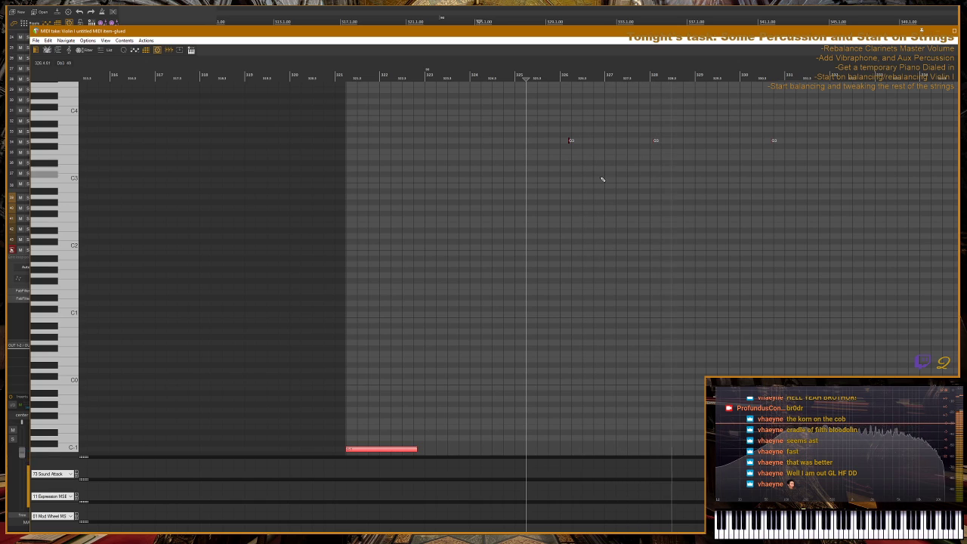
pyautogui.scroll(3, 619, 147)
pyautogui.scroll(-2, 393, 128)
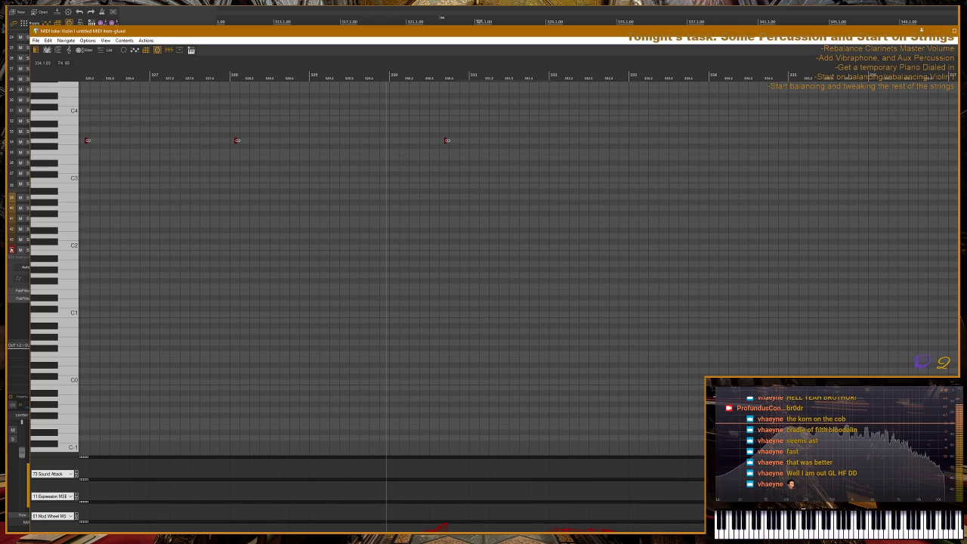
pyautogui.press('Escape')
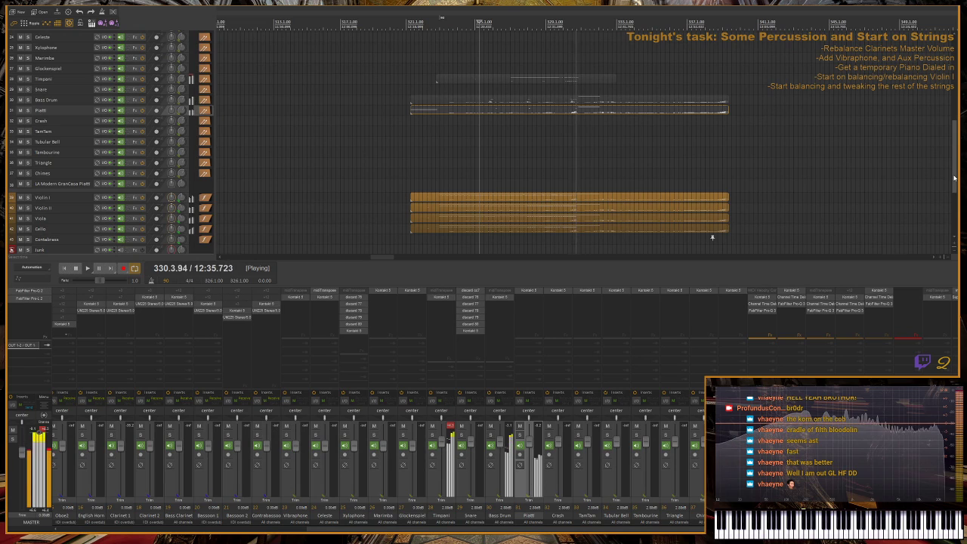
pyautogui.press('space')
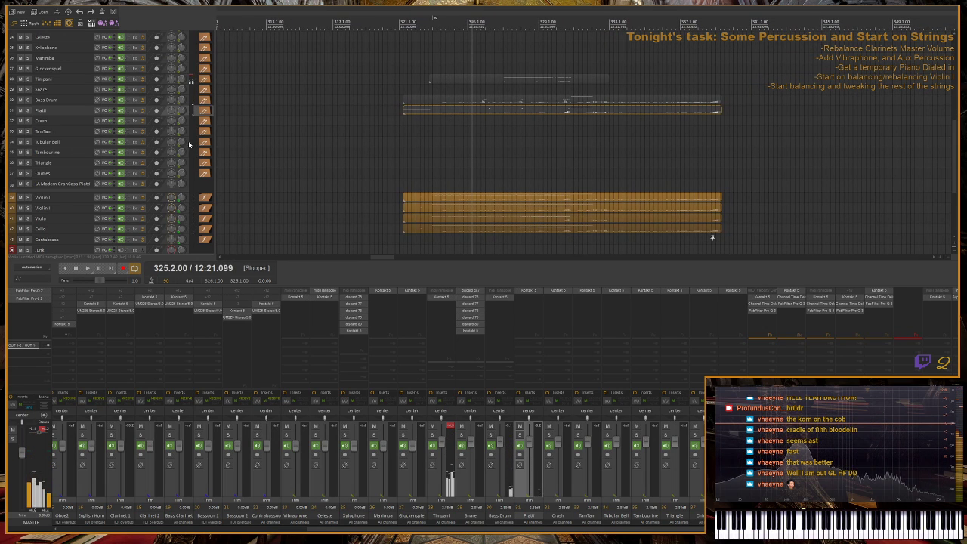
# - Arm the Tubular Bell track and record a MIDI take from bar 323 into bar 327 with a sustained note in bar 326
pyautogui.click(157, 142)
pyautogui.scroll(3, 712, 237)
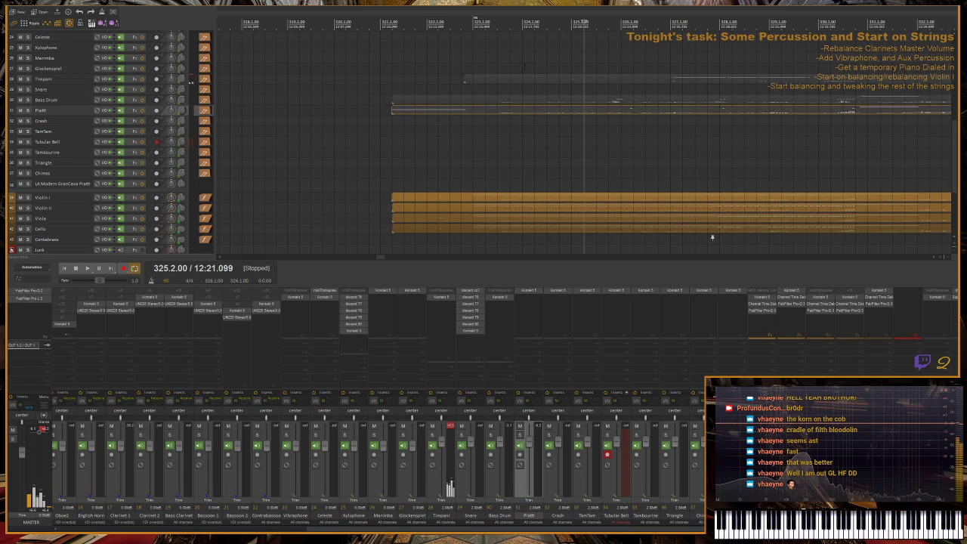
pyautogui.scroll(2, 712, 238)
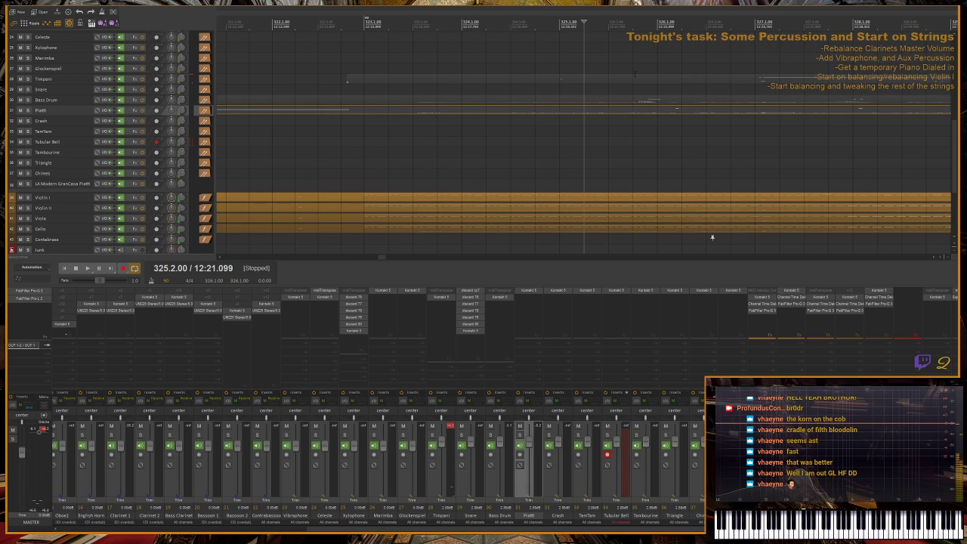
pyautogui.scroll(-2, 712, 237)
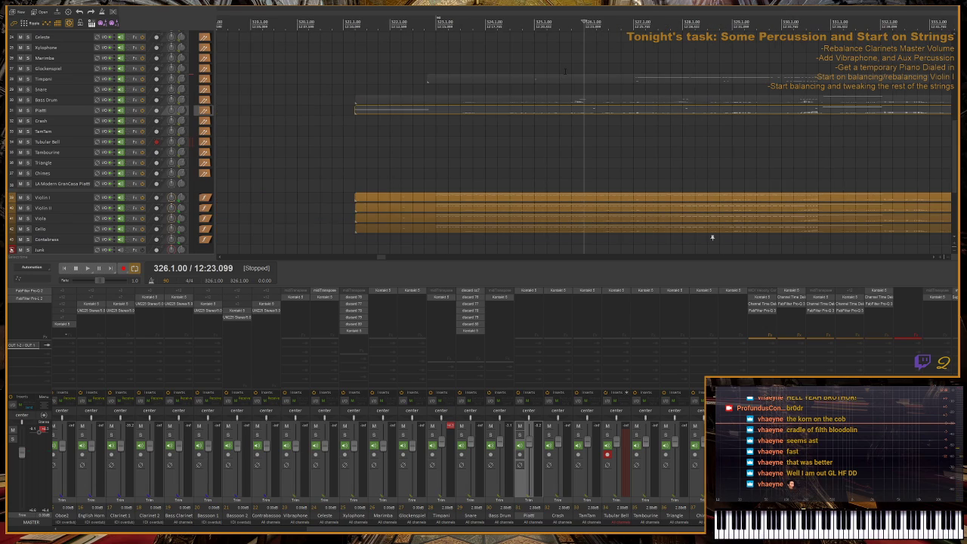
pyautogui.scroll(2, 712, 237)
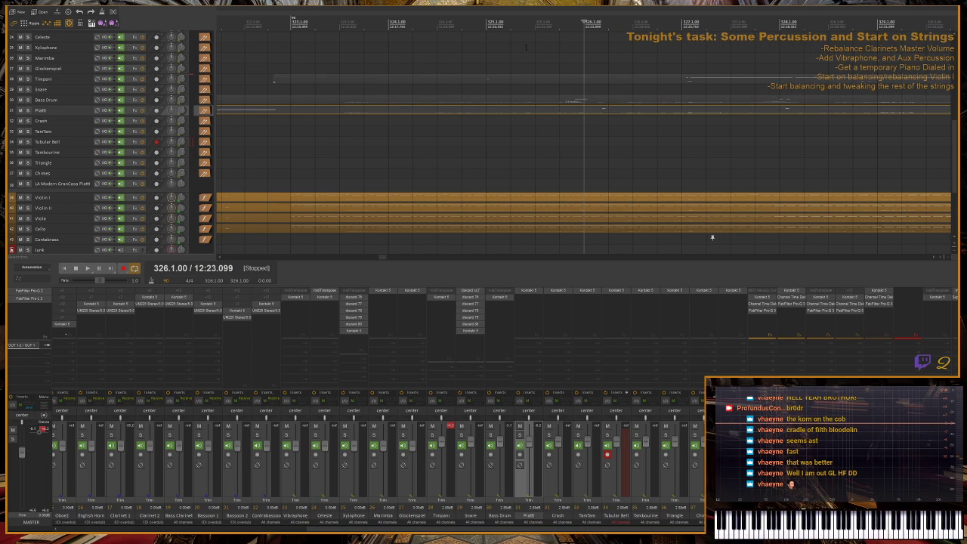
pyautogui.press('Left')
pyautogui.press('Left')
pyautogui.press('Left')
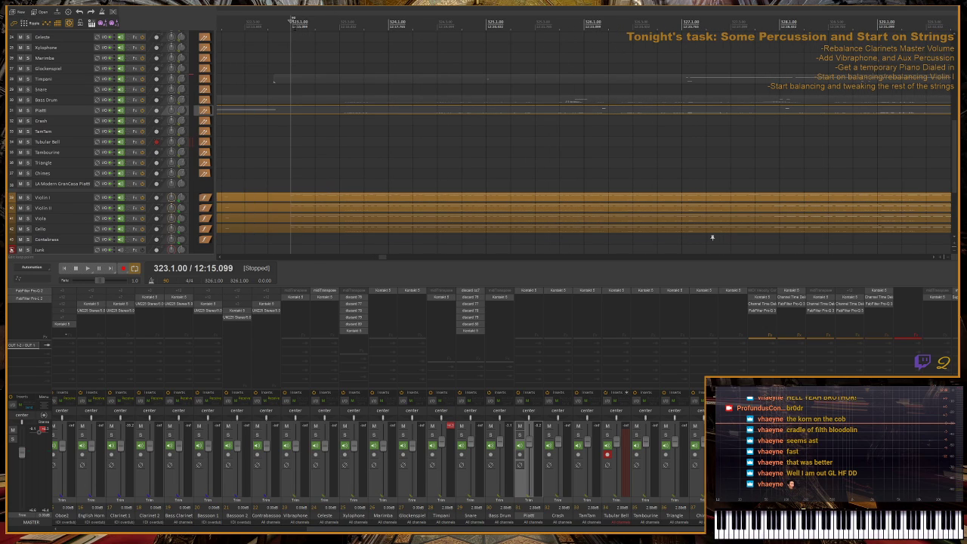
pyautogui.hotkey('ctrl', 'r')
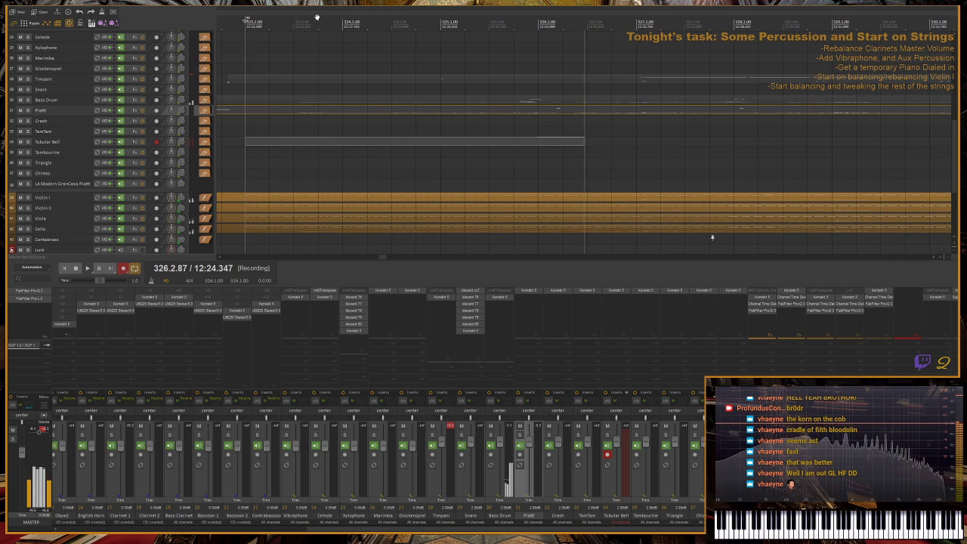
pyautogui.press('space')
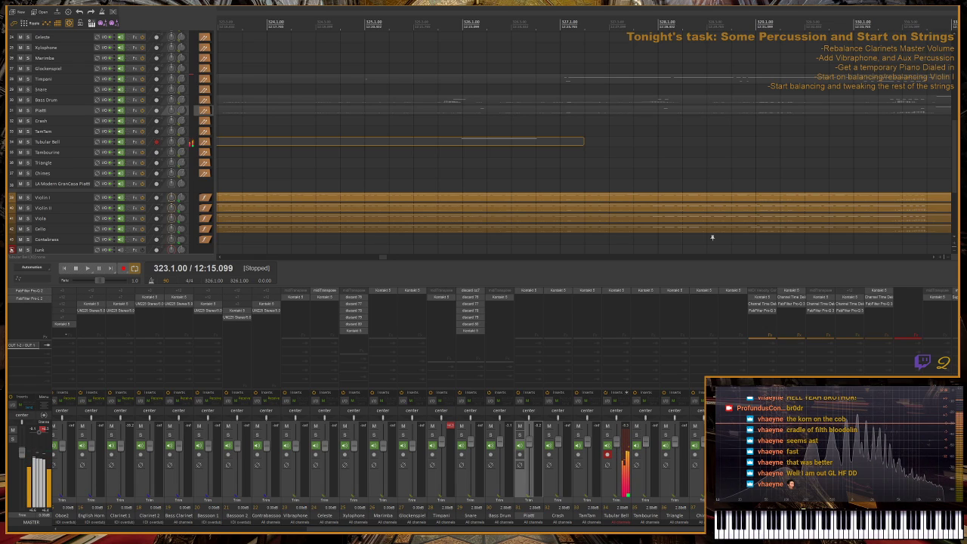
# - Open the recorded Tubular Bell item and transpose its bar 326 note down one octave
pyautogui.click(488, 144)
pyautogui.doubleClick(488, 144)
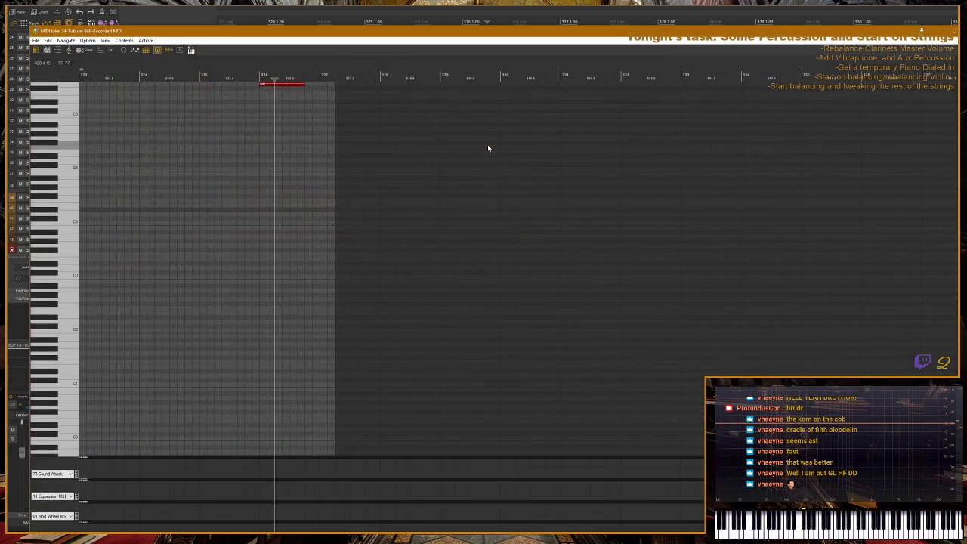
pyautogui.scroll(3, 205, 261)
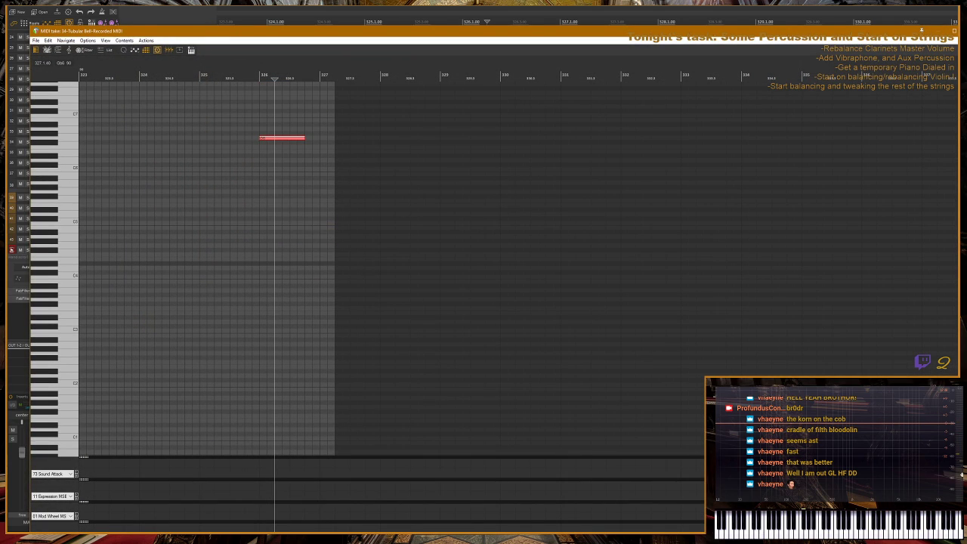
pyautogui.hotkey('ctrl', 'Down')
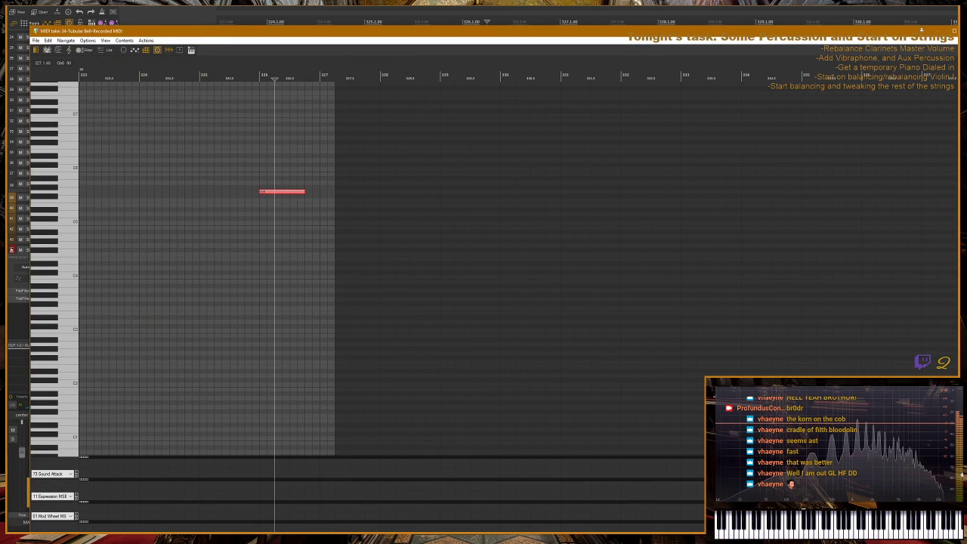
# - Audition the Tubular Bell note from late in bar 324, and close its MIDI editor
pyautogui.click(184, 76)
pyautogui.press('space')
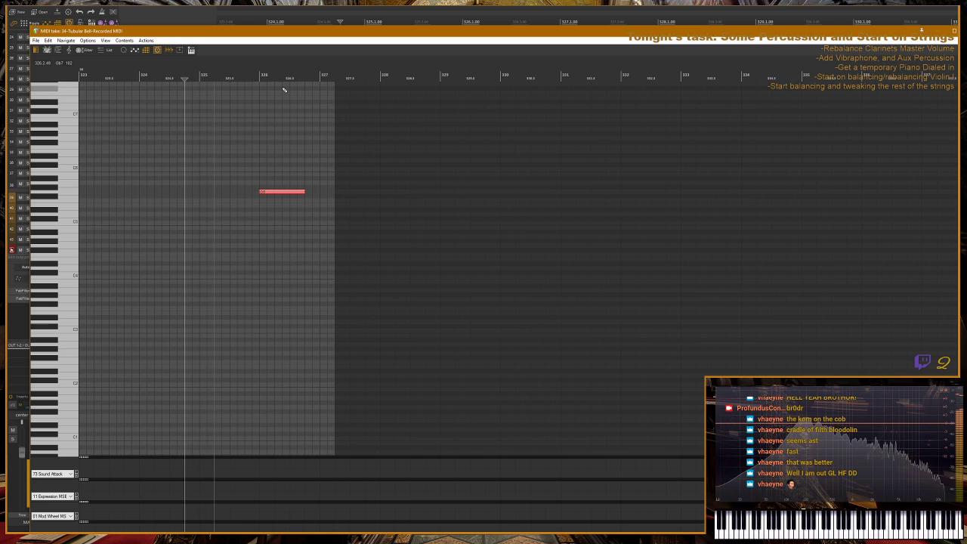
pyautogui.press('space')
pyautogui.press('space')
pyautogui.press('Escape')
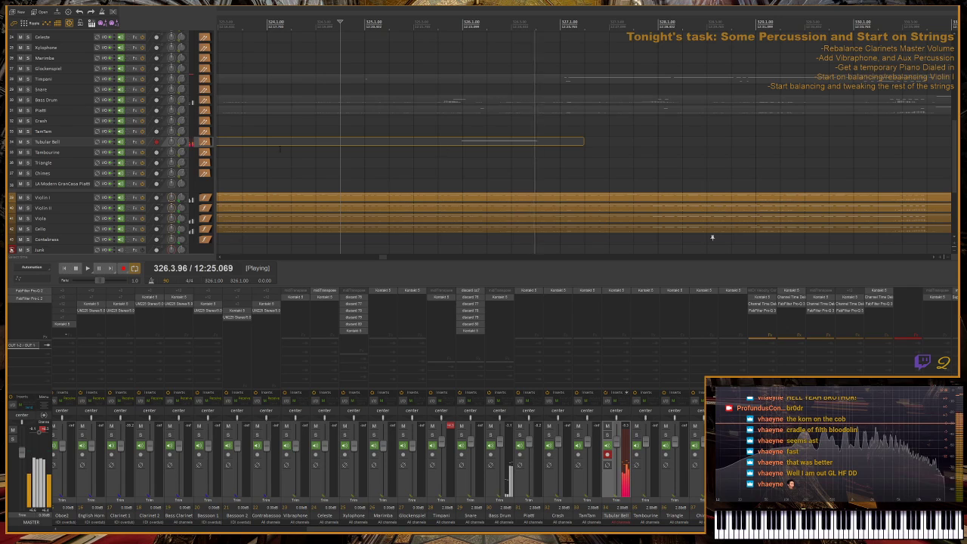
# - Disarm the Tubular Bell track and arm the TamTam track for recording
pyautogui.click(157, 142)
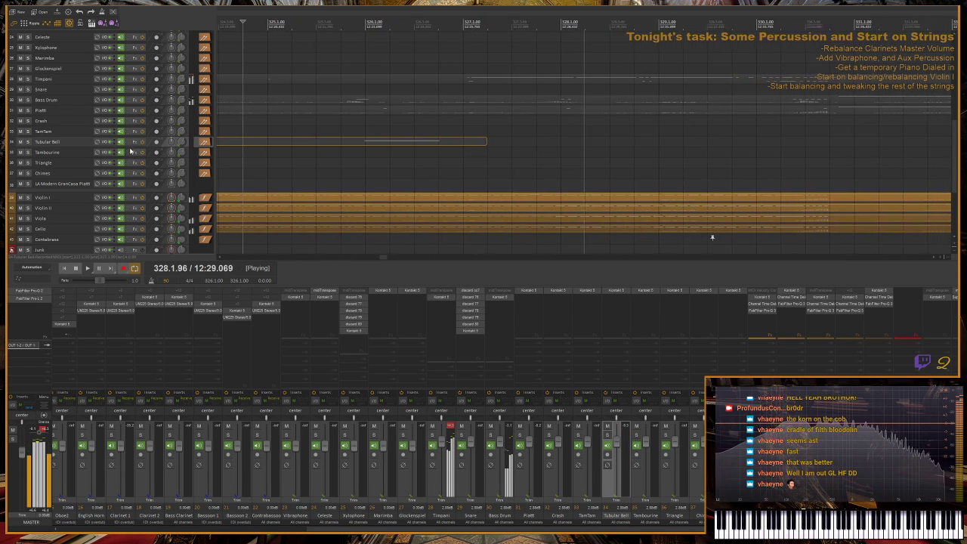
pyautogui.click(156, 131)
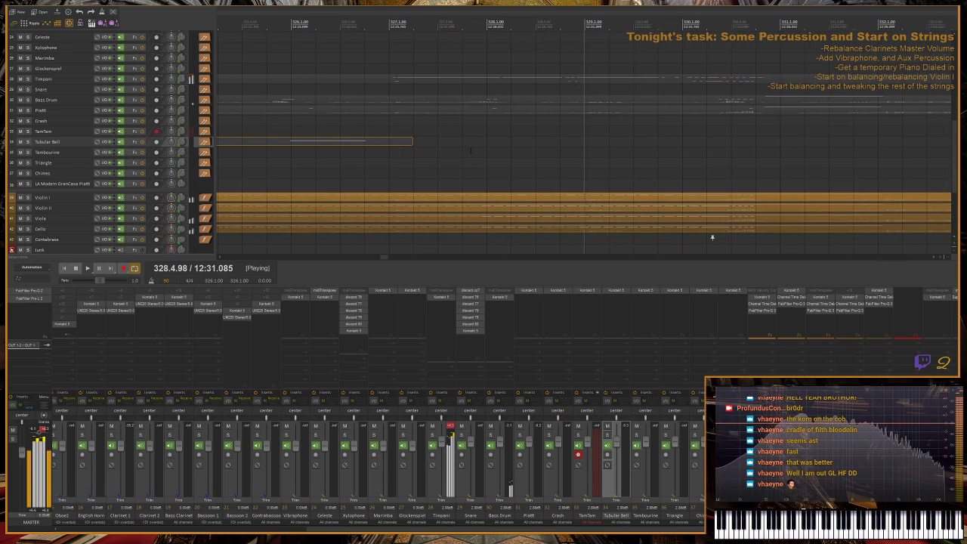
pyautogui.scroll(-2, 609, 48)
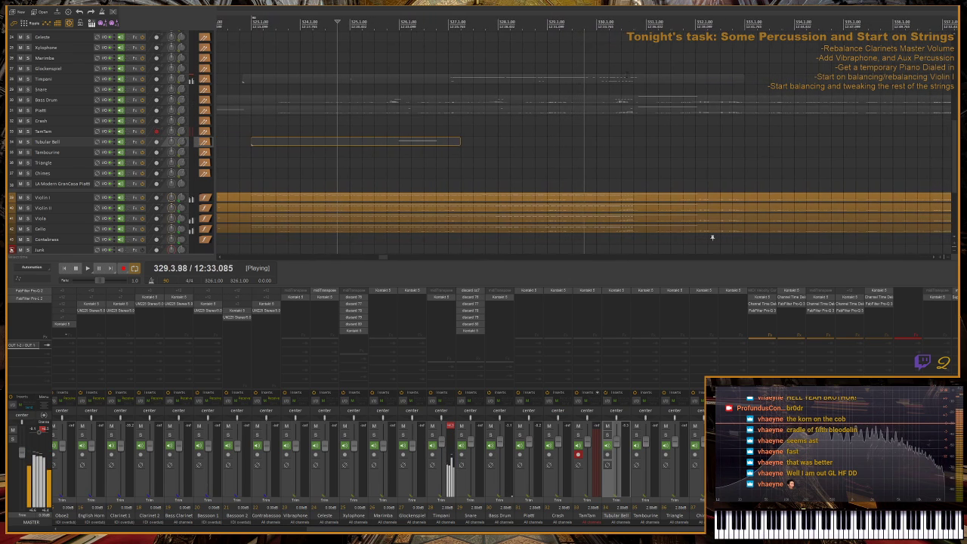
# - Try recording a TamTam take from bar 329 beat 3, and undo the recording
pyautogui.press('space')
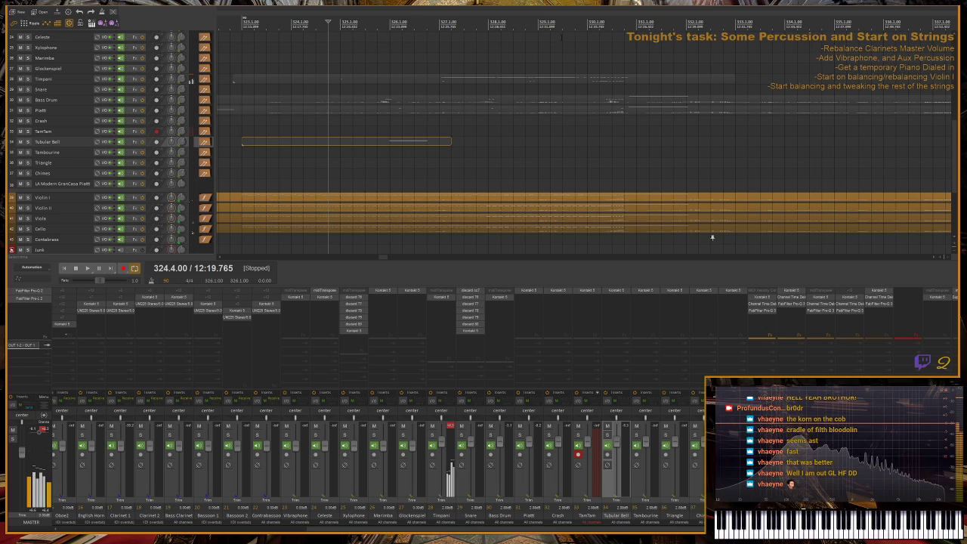
pyautogui.press('Right')
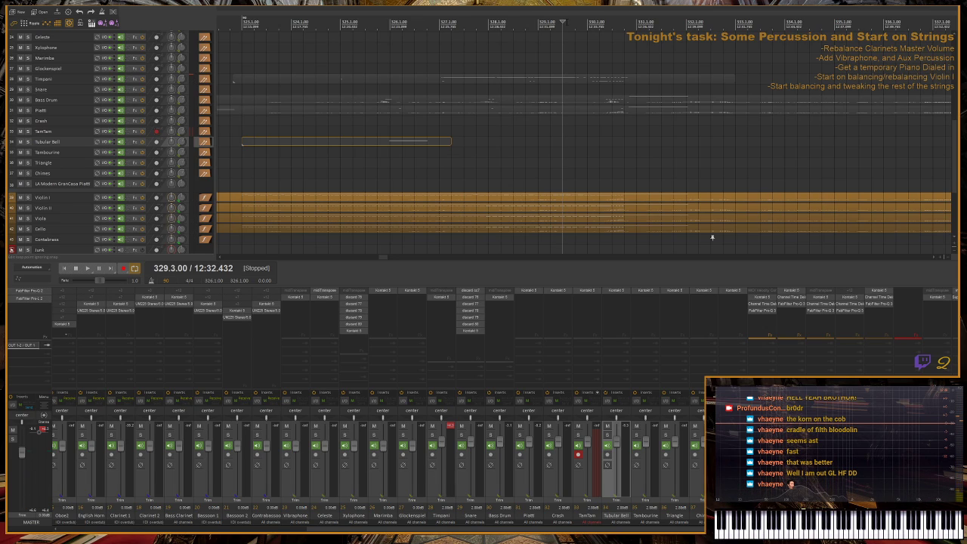
pyautogui.hotkey('ctrl', 'r')
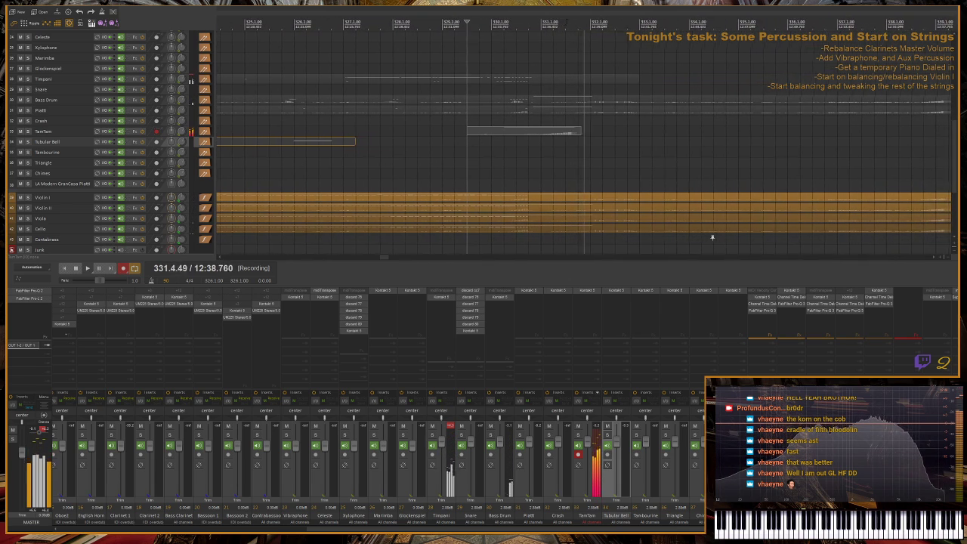
pyautogui.press('space')
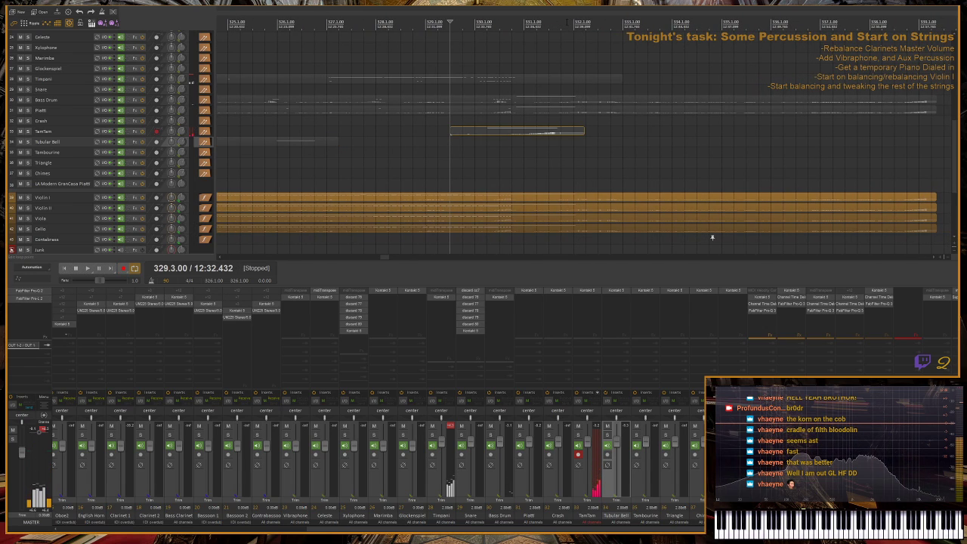
pyautogui.hotkey('ctrl', 'z')
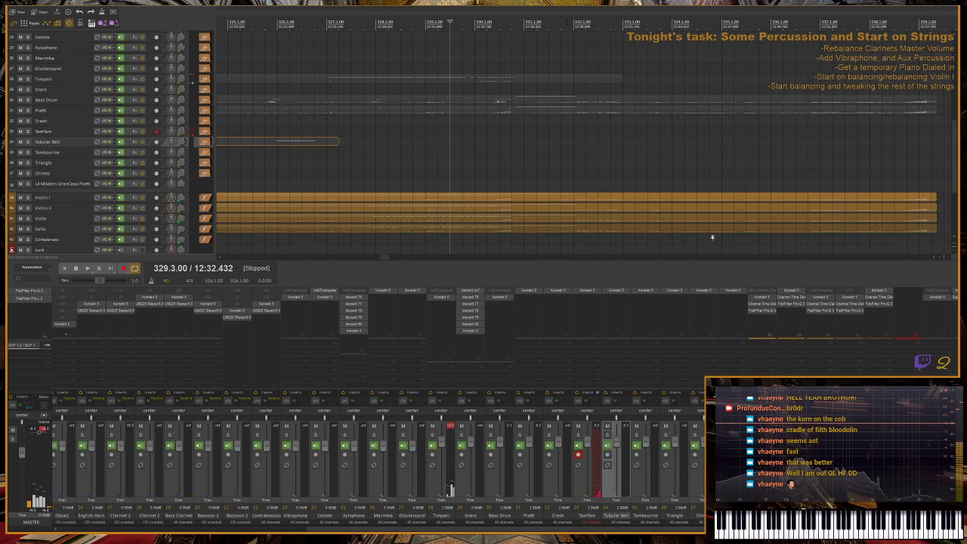
# - Record a TamTam MIDI take from bar 328 beat 4 into bar 332, with a mod wheel swell
pyautogui.press('Left')
pyautogui.hotkey('ctrl', 'r')
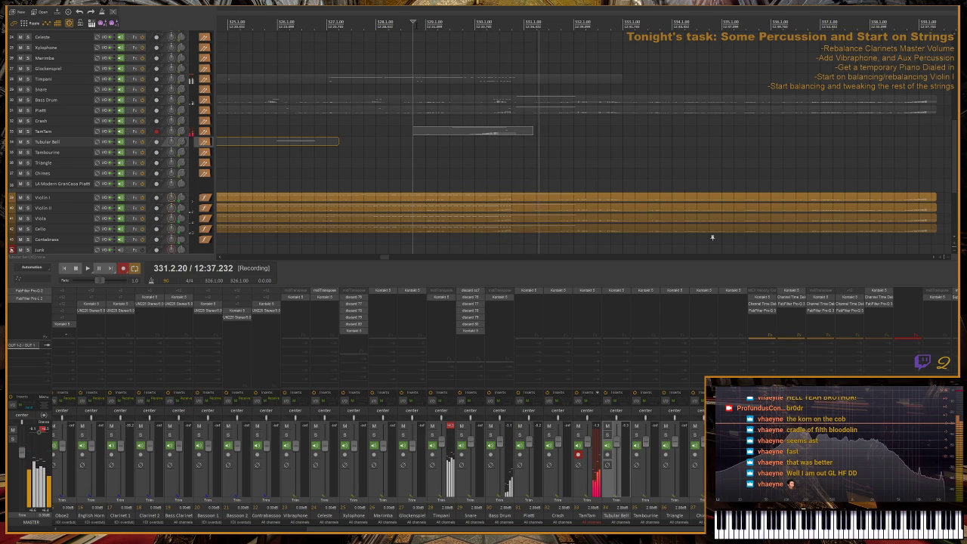
pyautogui.press('space')
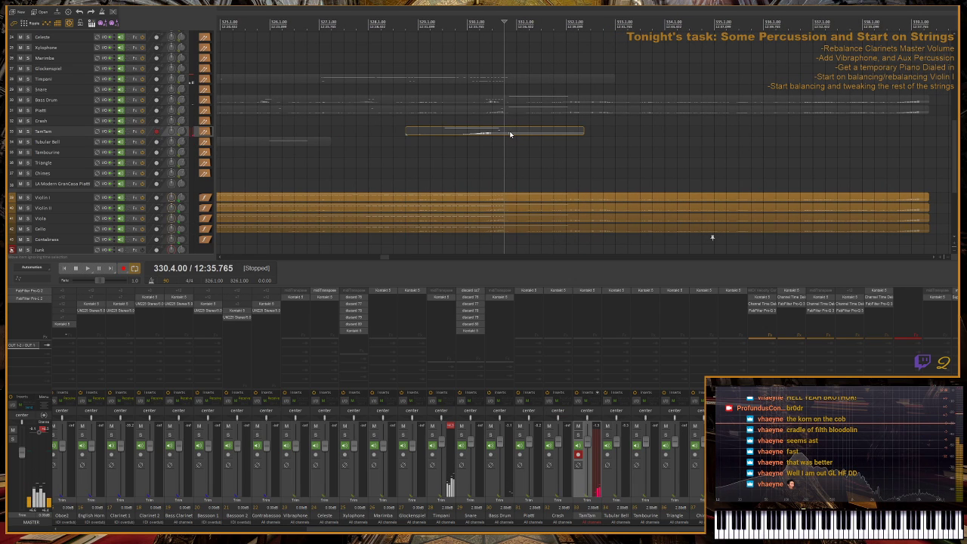
# - Open the recorded TamTam item, extend its C3 note into bar 331 and move the note's start to about beat 4 of bar 330
pyautogui.doubleClick(510, 131)
pyautogui.scroll(3, 153, 188)
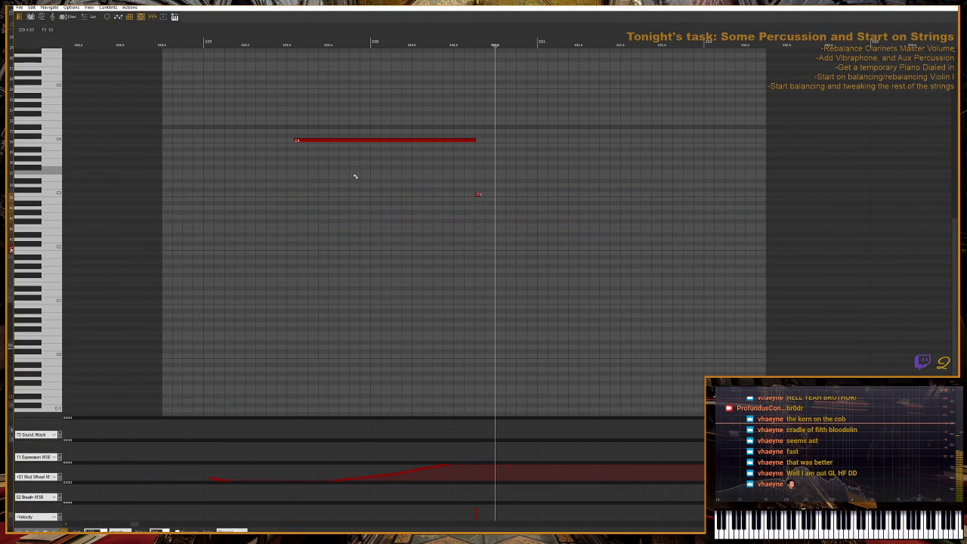
pyautogui.scroll(3, 499, 200)
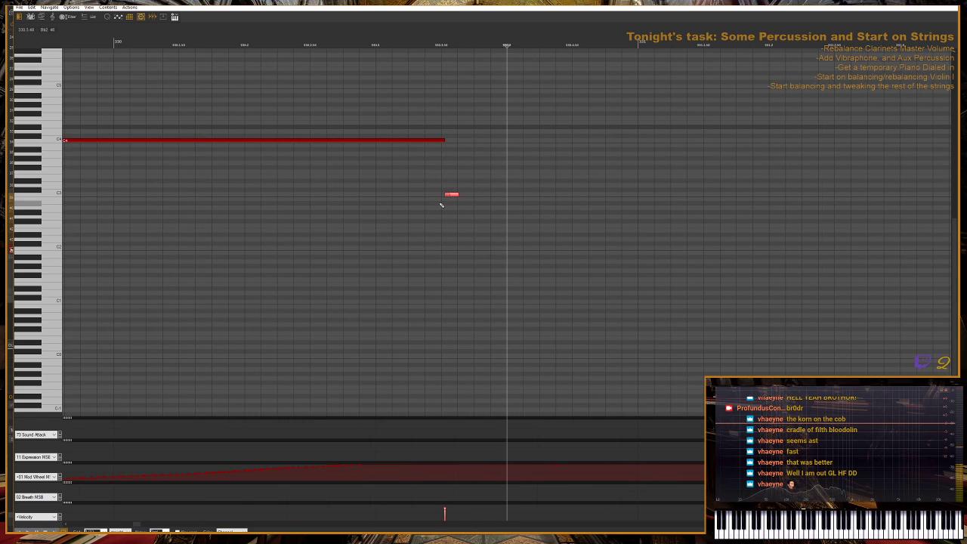
pyautogui.moveTo(456, 194); pyautogui.dragTo(603, 187)
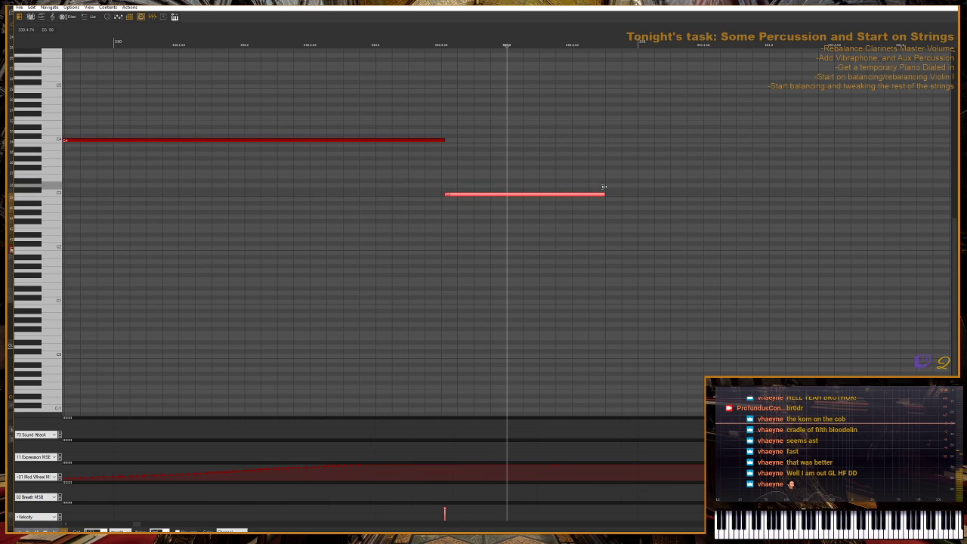
pyautogui.moveTo(672, 186); pyautogui.dragTo(820, 198)
pyautogui.press('g')
pyautogui.press('g')
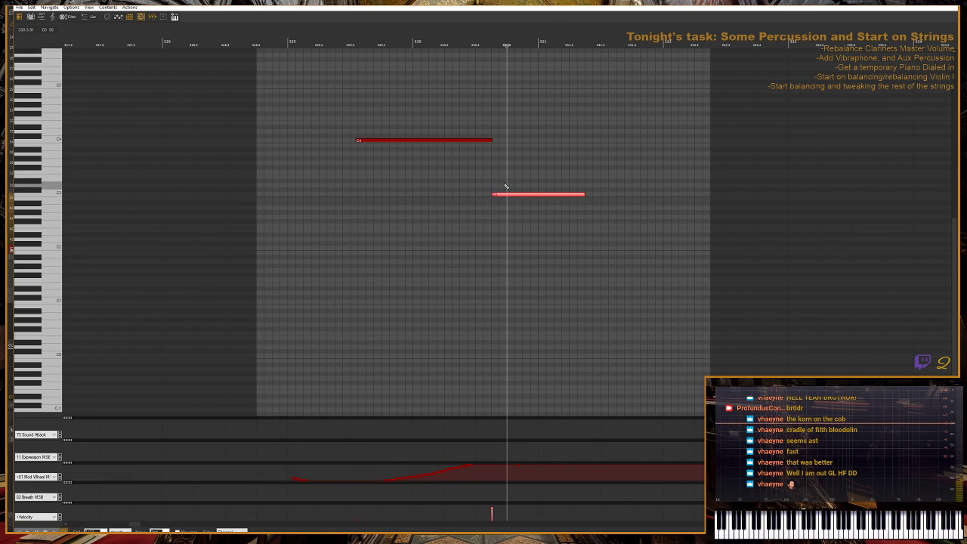
pyautogui.moveTo(492, 194); pyautogui.dragTo(500, 196)
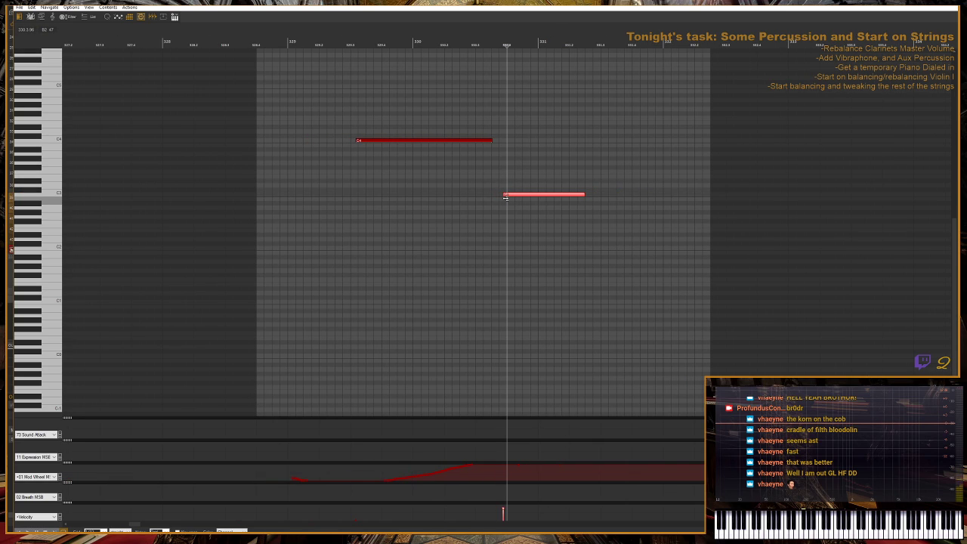
# - Extend the TamTam's C4 note past the start of the C3 note, and shift the mod wheel ramp later to peak near bar 330 beat 4
pyautogui.click(488, 141)
pyautogui.moveTo(490, 140); pyautogui.dragTo(518, 141)
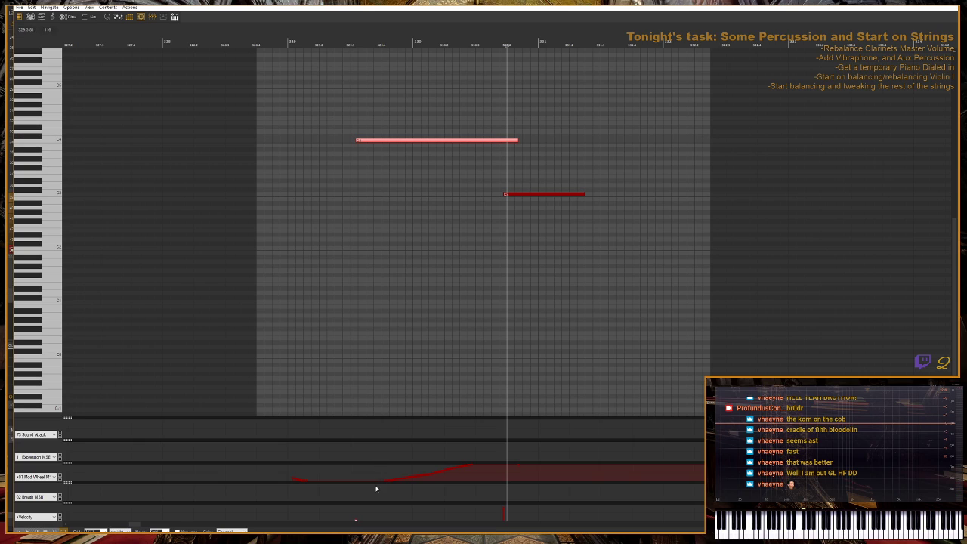
pyautogui.moveTo(376, 489); pyautogui.dragTo(478, 439)
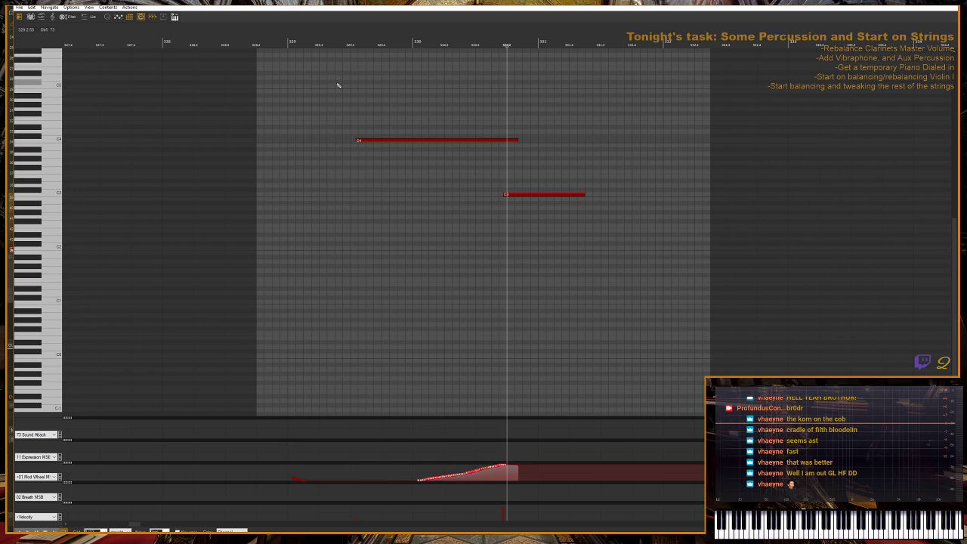
# - Extend the TamTam's C3 note to the end of its item, audition from bar 329, and close the editor and disarm the track
pyautogui.doubleClick(339, 41)
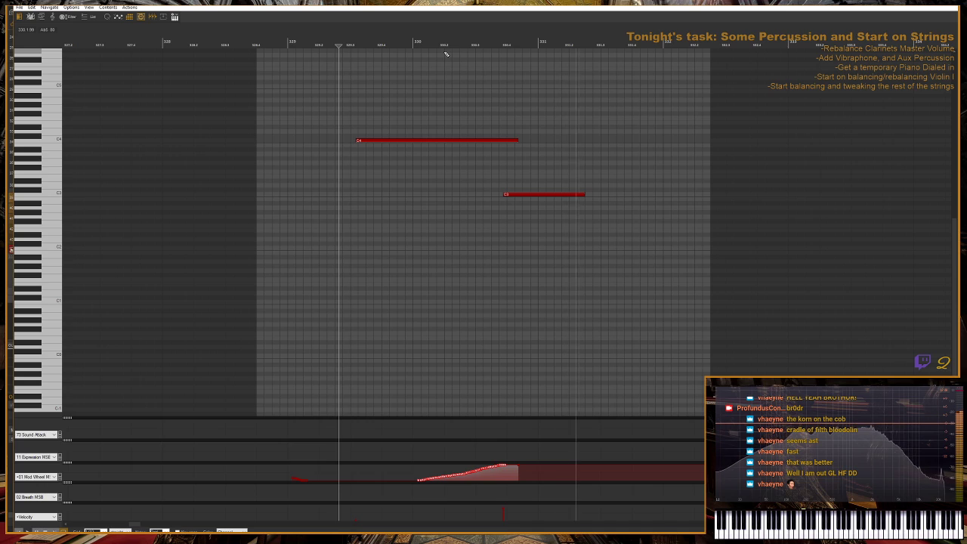
pyautogui.press('space')
pyautogui.click(565, 195)
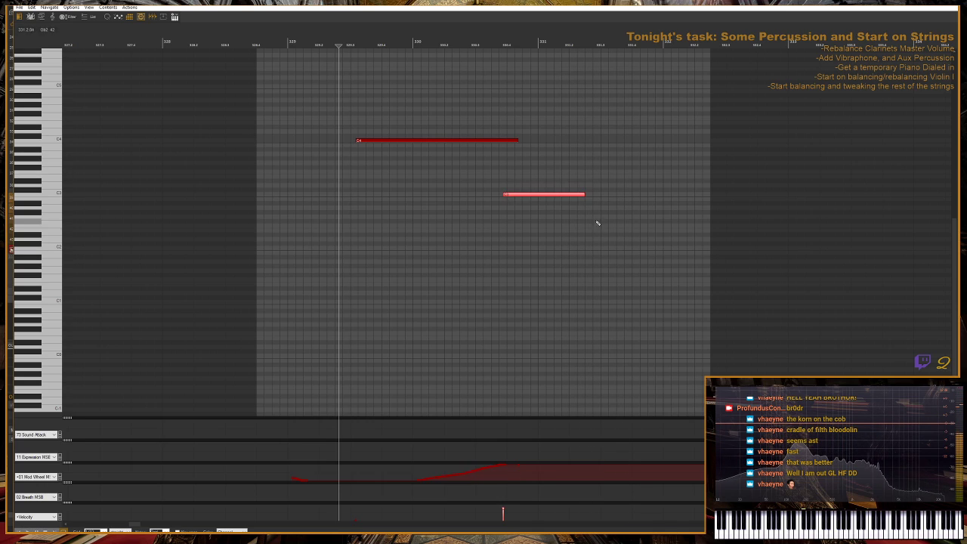
pyautogui.moveTo(589, 195); pyautogui.dragTo(715, 198)
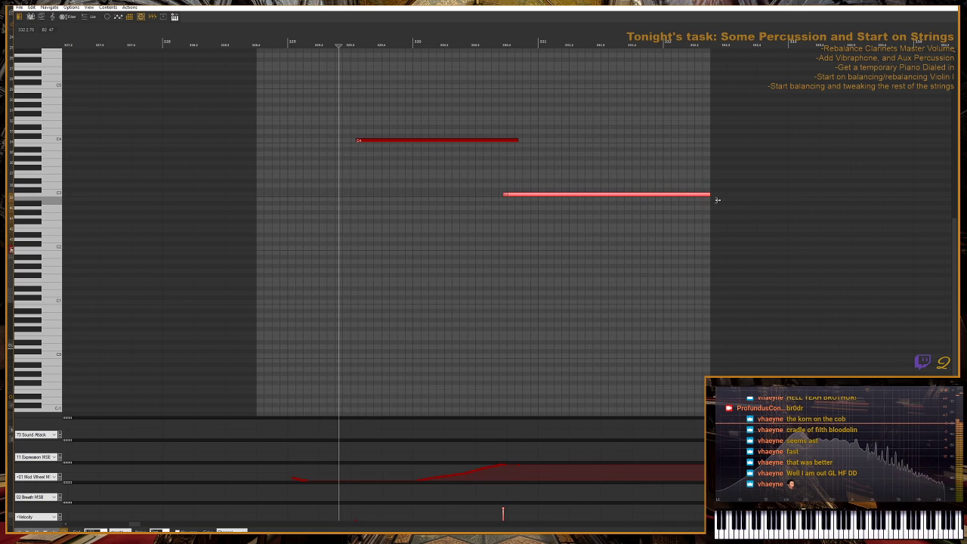
pyautogui.press('space')
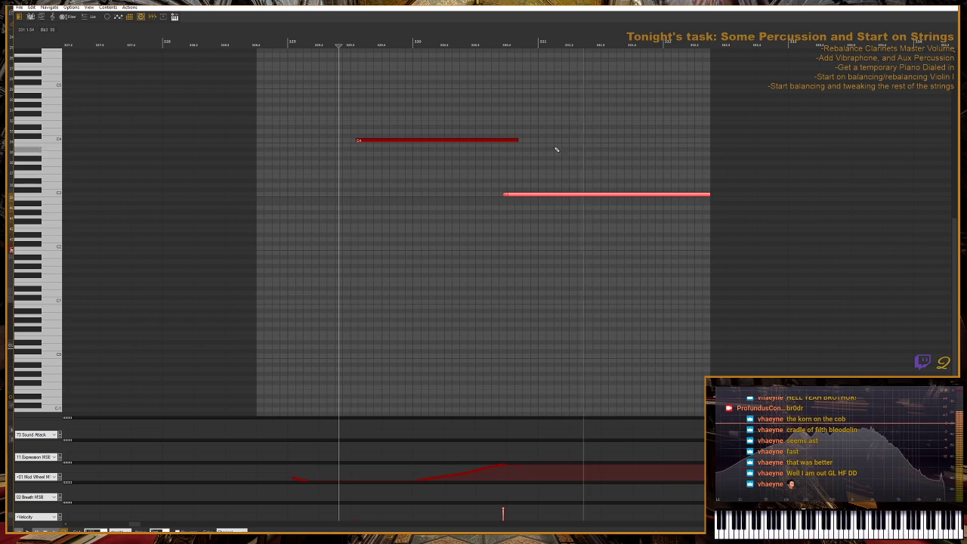
pyautogui.press('g')
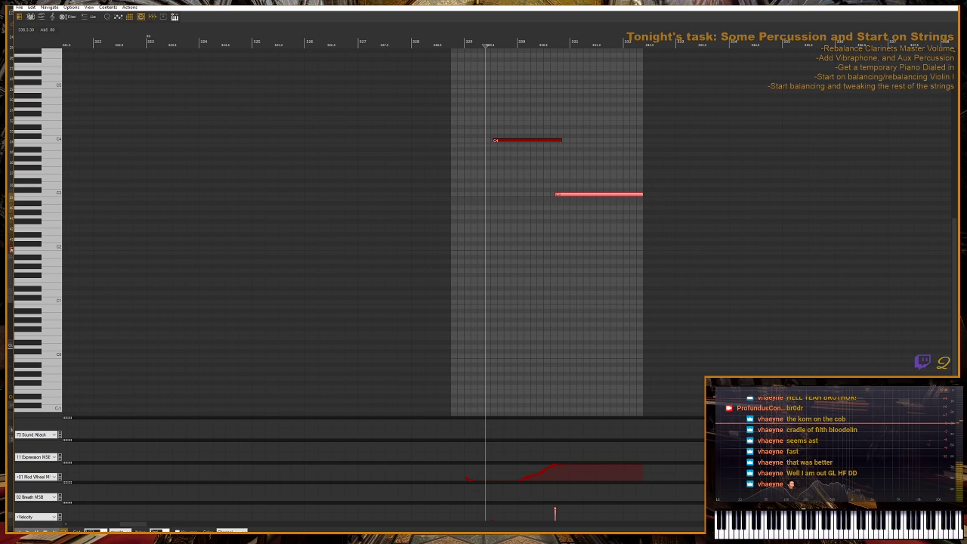
pyautogui.press('Escape')
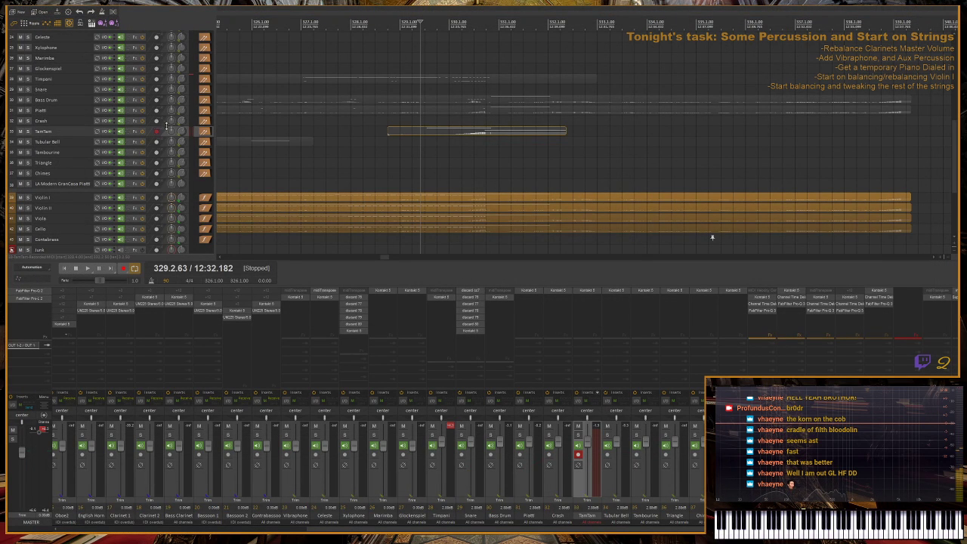
pyautogui.click(158, 133)
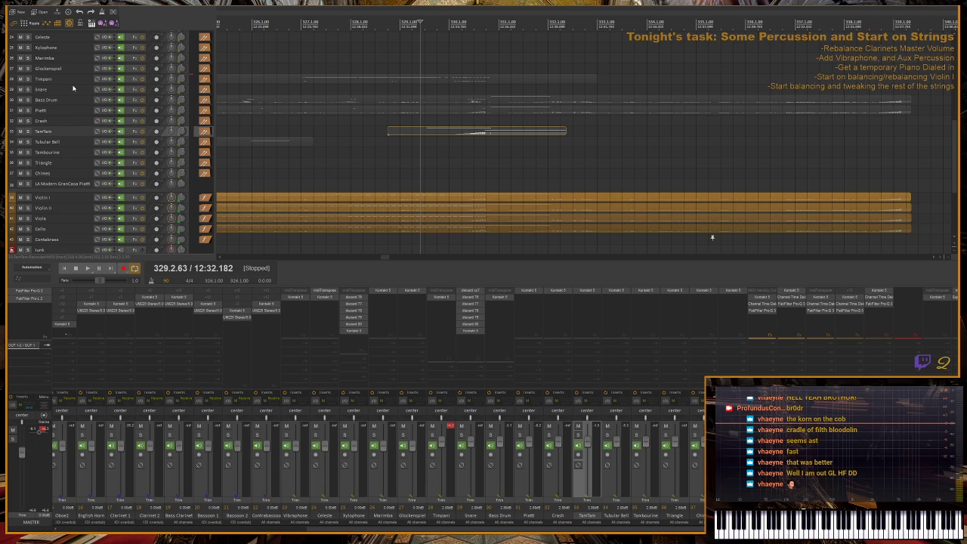
# - Open the Timpani item, and select the lone note at the start of bar 325 and lower it to E4
pyautogui.scroll(2, 73, 88)
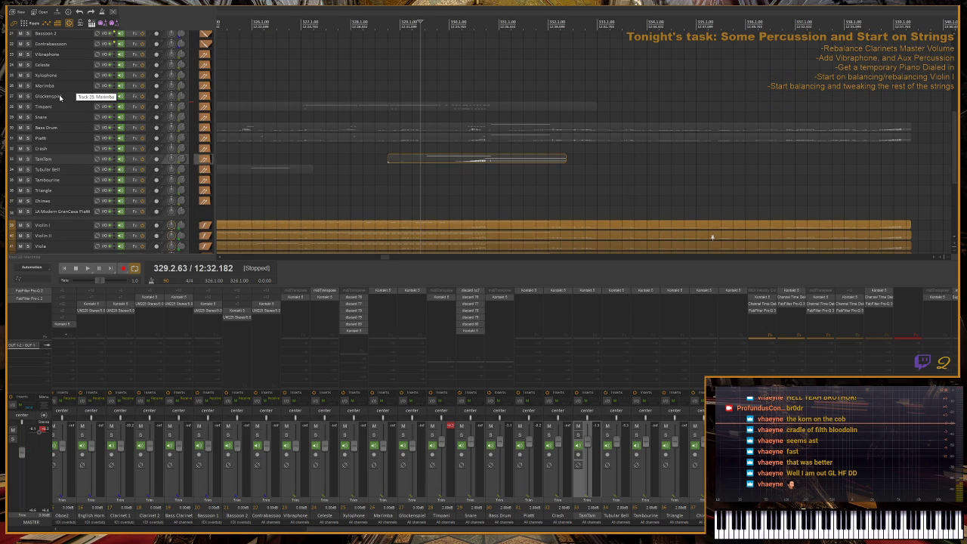
pyautogui.scroll(-2, 35, 139)
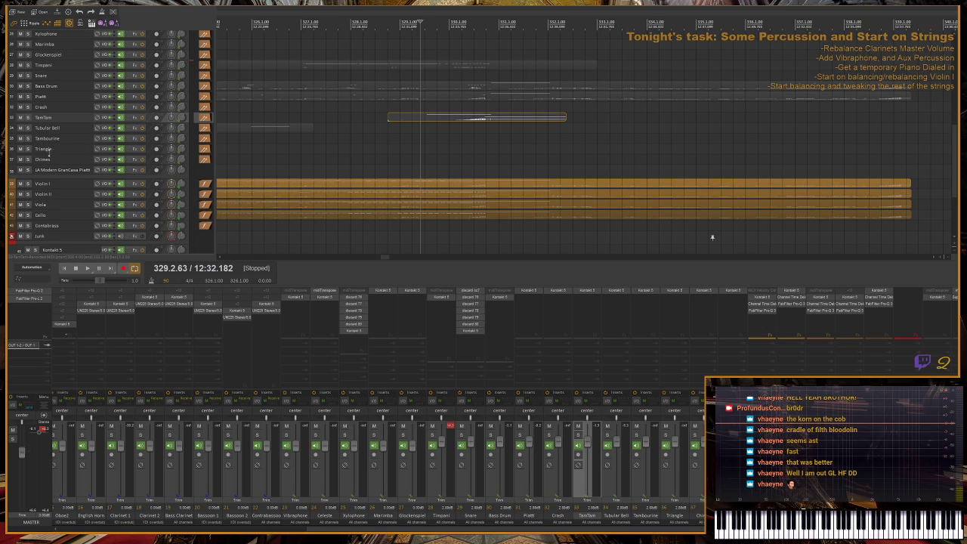
pyautogui.scroll(-3, 287, 87)
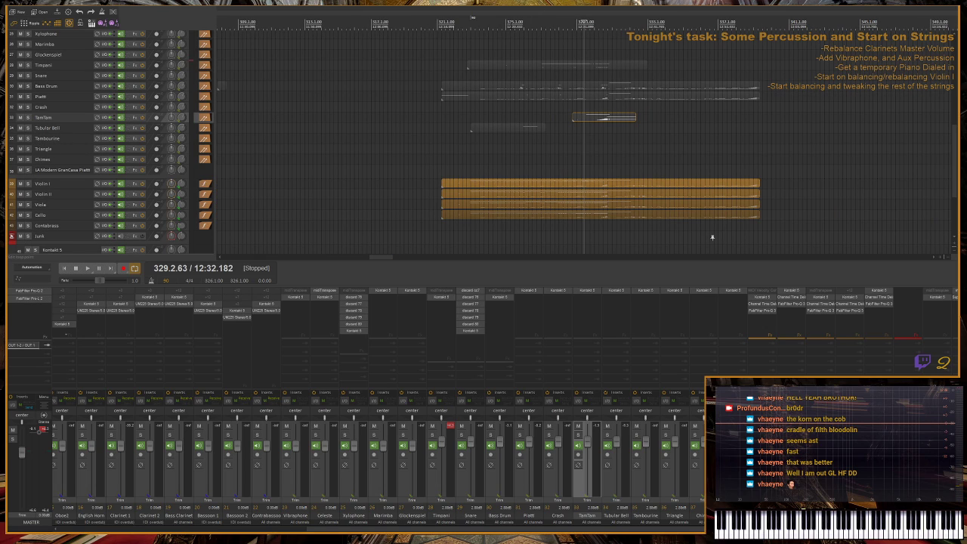
pyautogui.scroll(3, 711, 237)
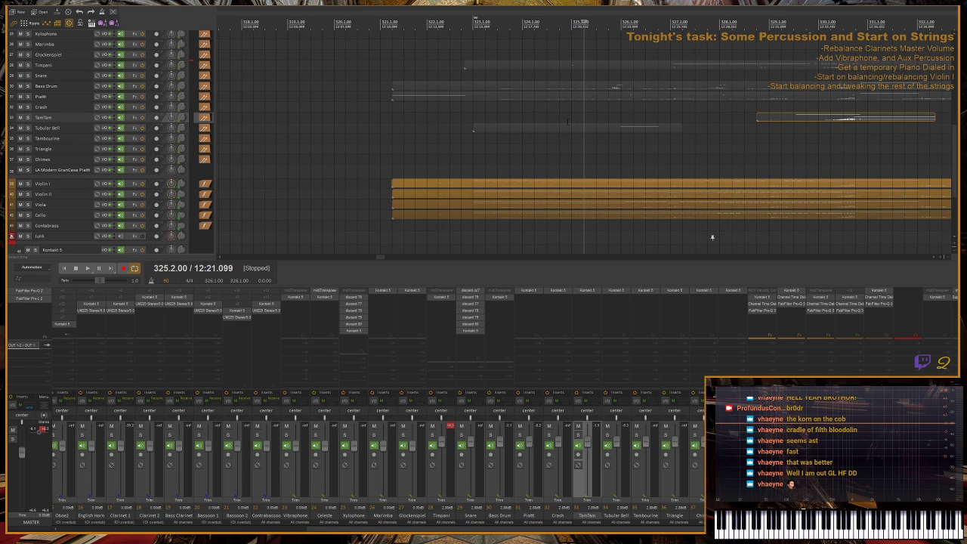
pyautogui.click(572, 67)
pyautogui.doubleClick(571, 67)
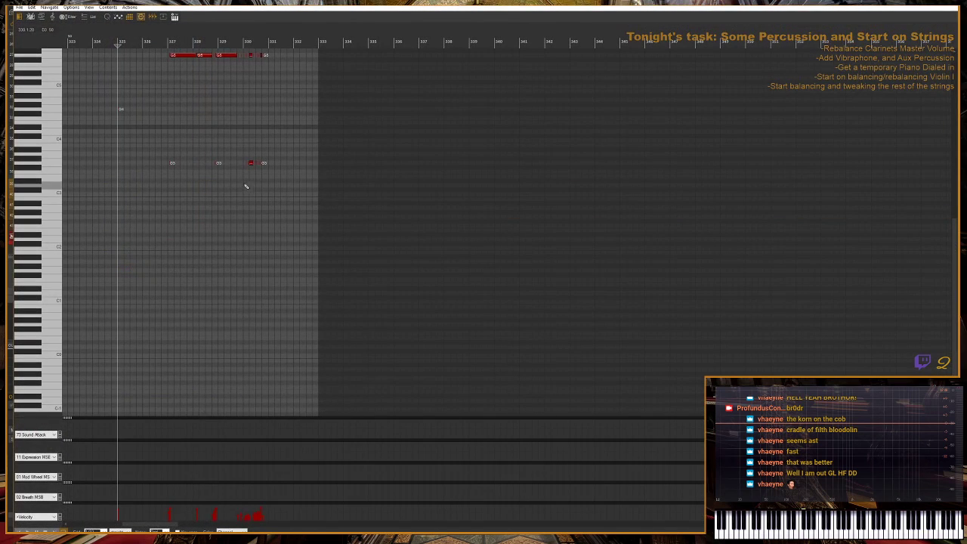
pyautogui.scroll(3, 136, 133)
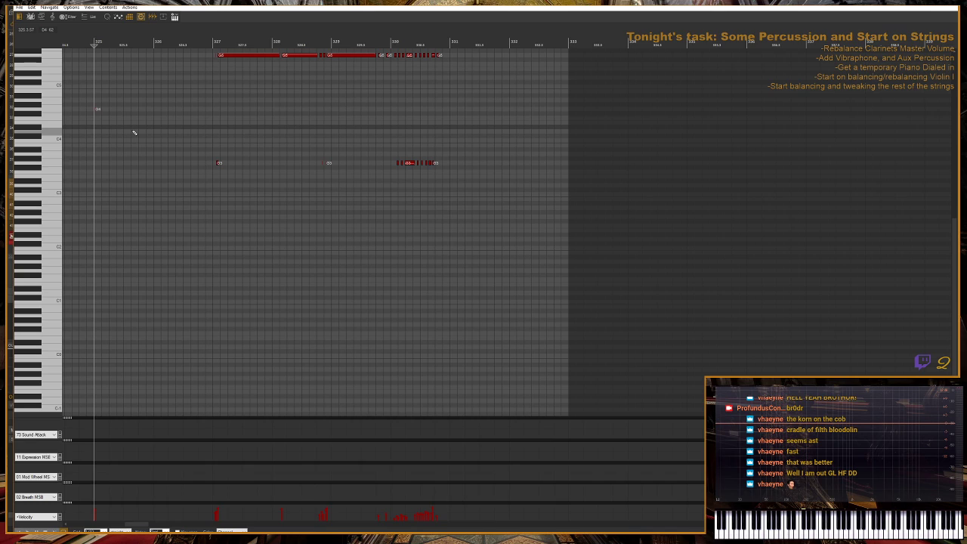
pyautogui.moveTo(156, 211); pyautogui.dragTo(54, 84)
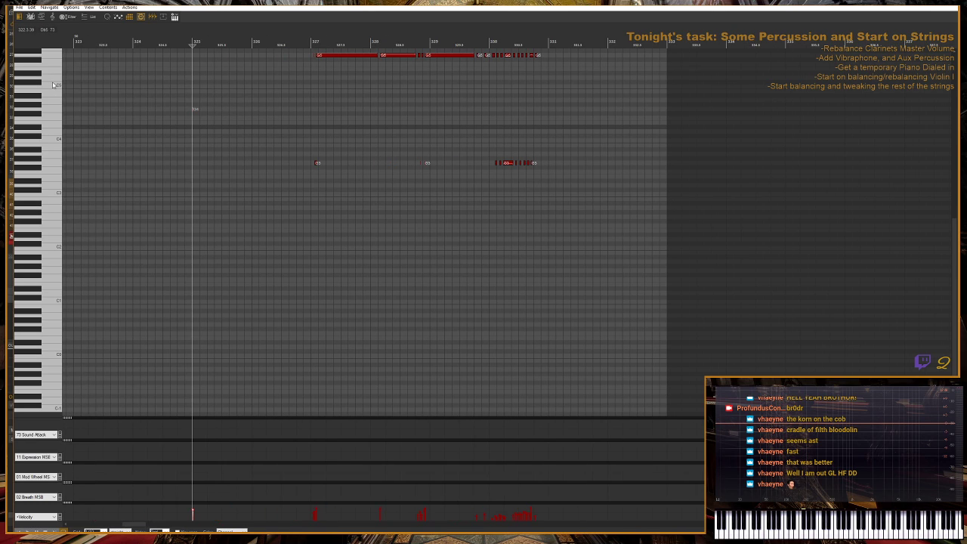
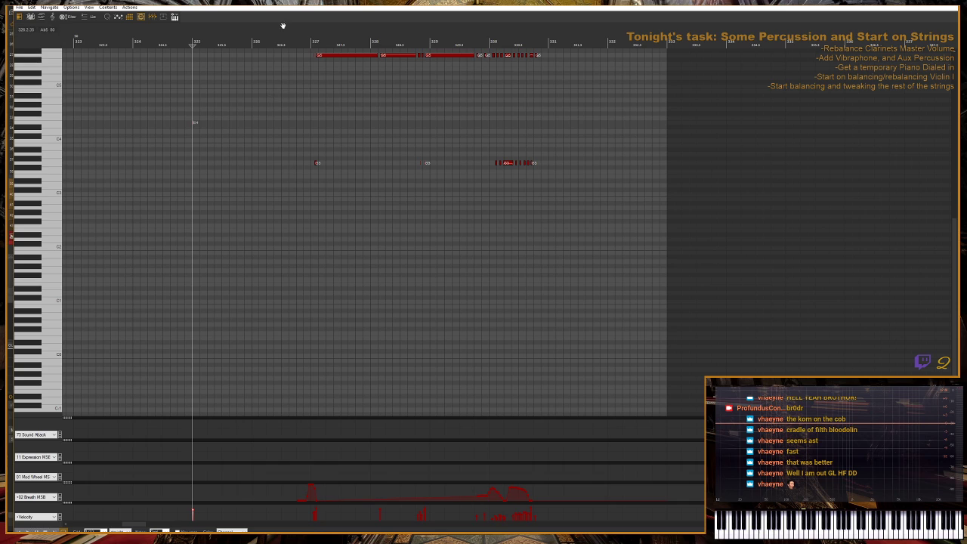
# - Edit the Timpani's Breath curve so the swell into bar 327 drops to zero at about 327.1.33
pyautogui.click(312, 43)
pyautogui.press('h')
pyautogui.press('h')
pyautogui.press('h')
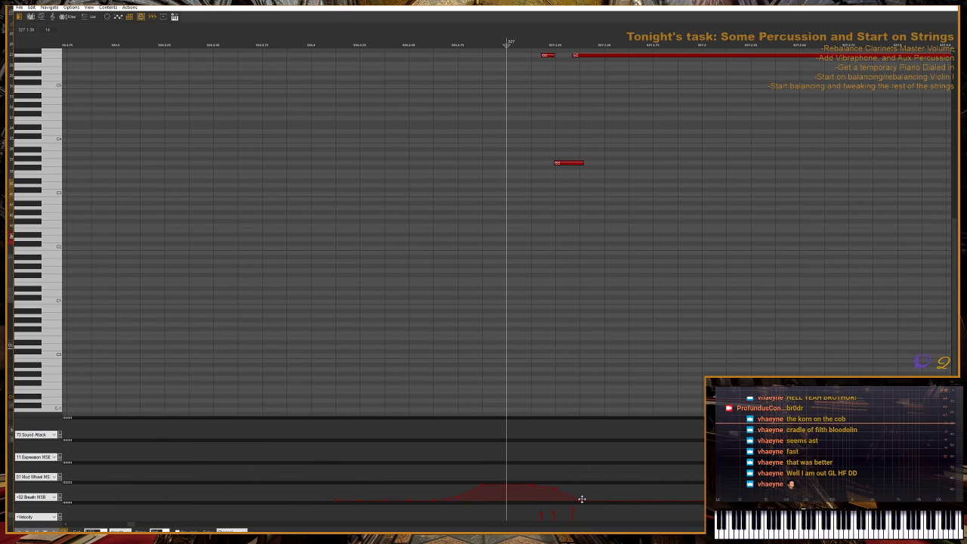
pyautogui.click(580, 500)
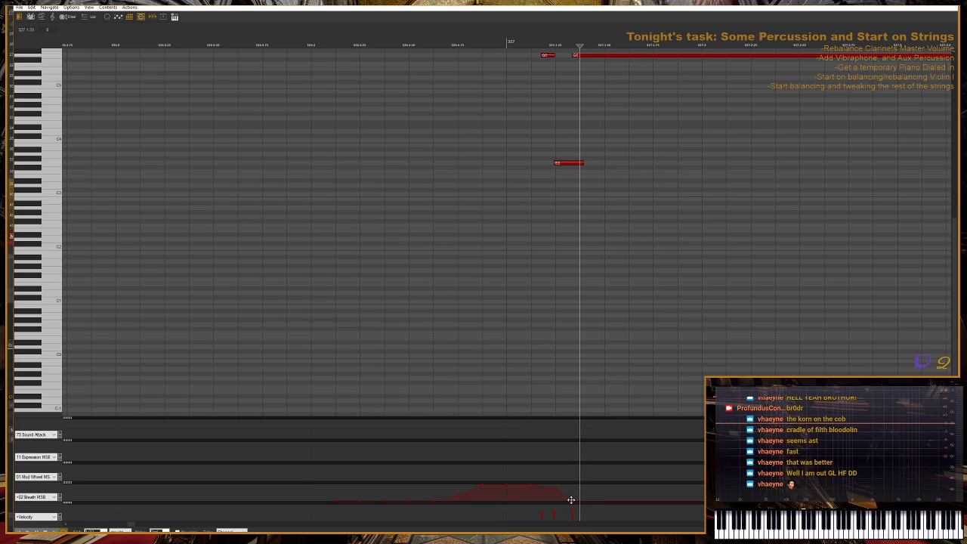
pyautogui.press('g')
pyautogui.press('g')
pyautogui.press('g')
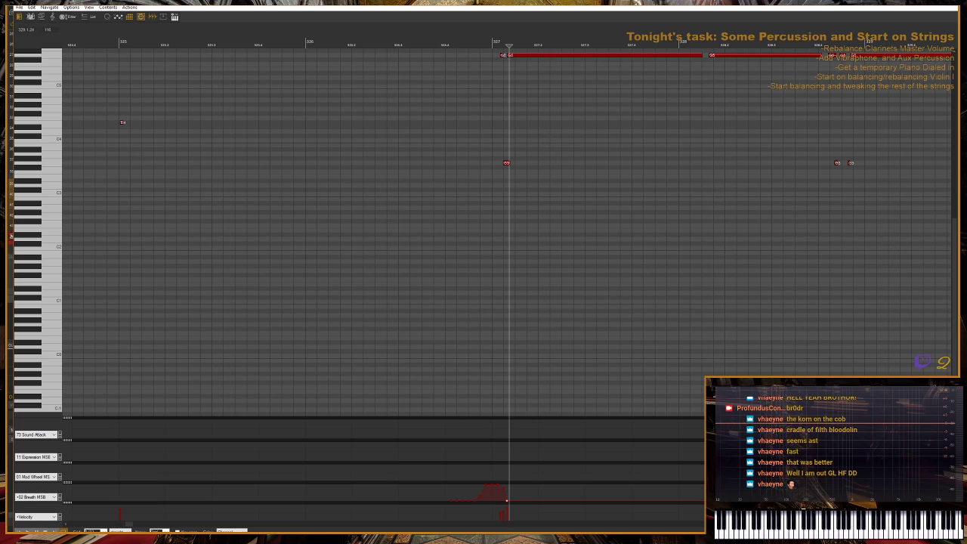
# - Audition the Timpani part from bar 327 through bar 330, and close its MIDI editor
pyautogui.scroll(-2, 671, 461)
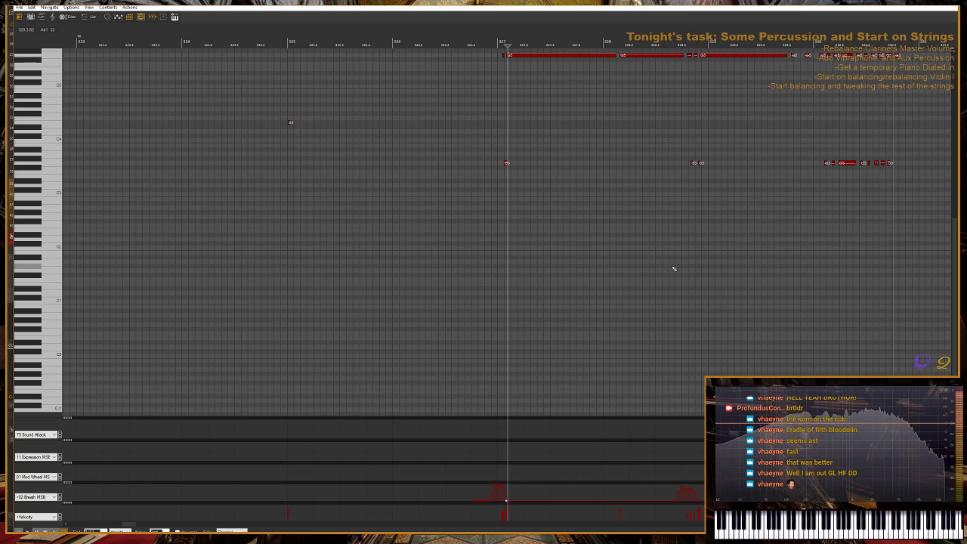
pyautogui.press('g')
pyautogui.press('g')
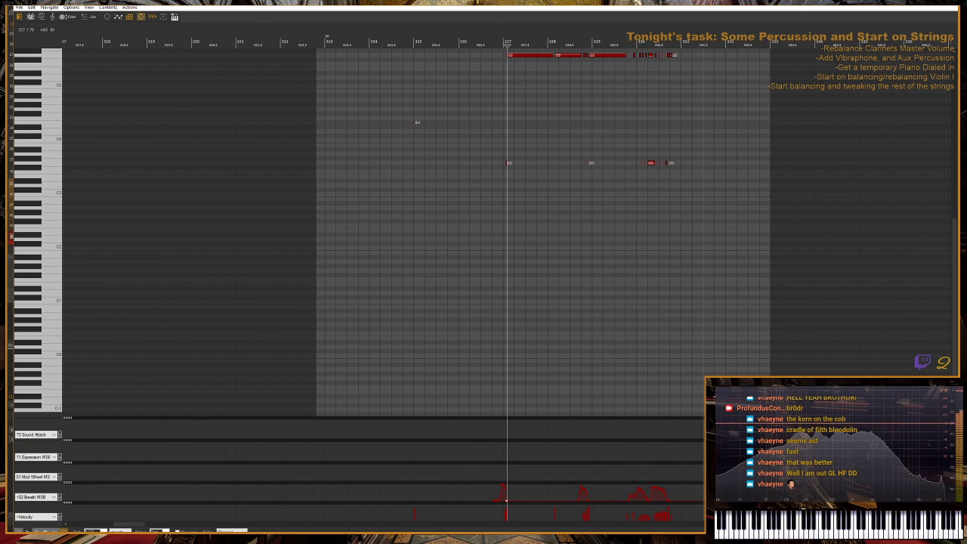
pyautogui.hotkey('alt', '1')
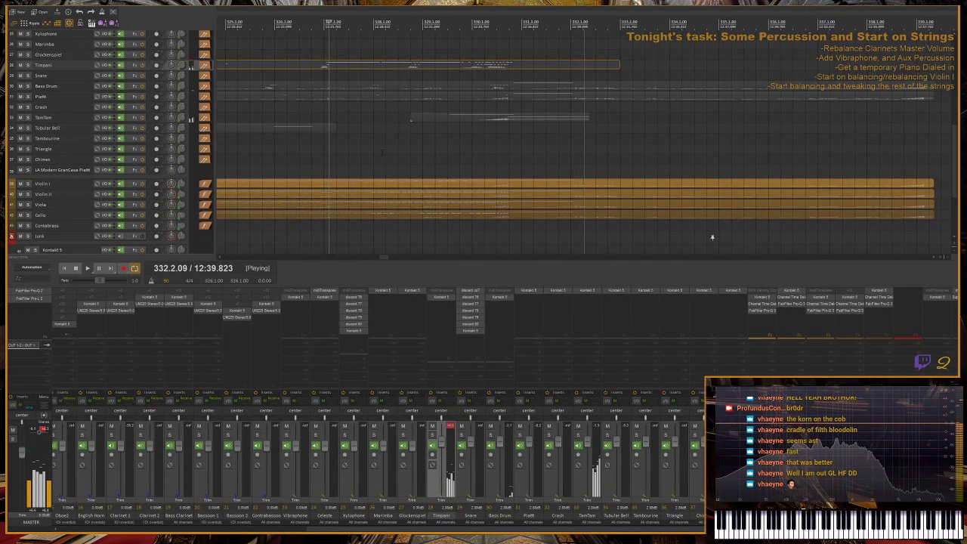
# - Audition the arrangement from the start of bar 323 through bar 325
pyautogui.press('g')
pyautogui.press('[')
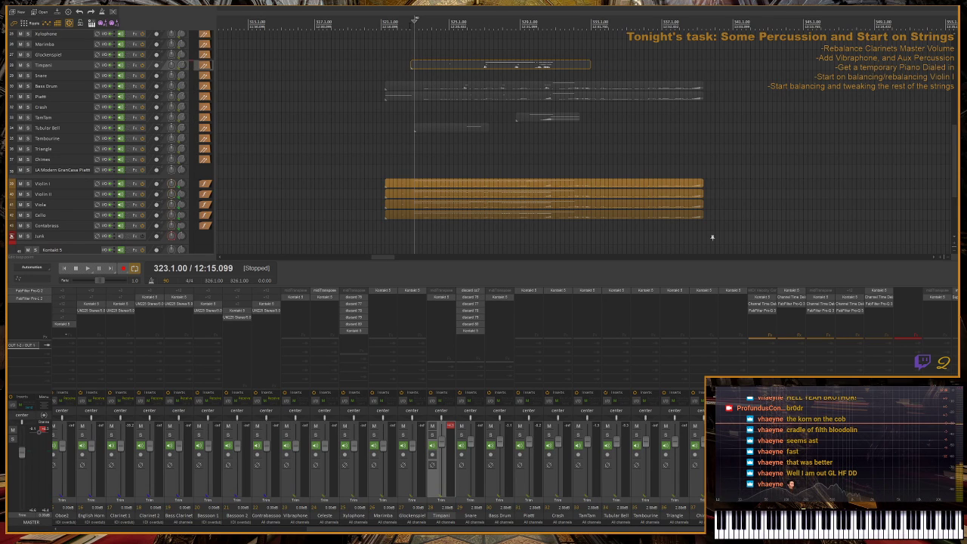
pyautogui.press('space')
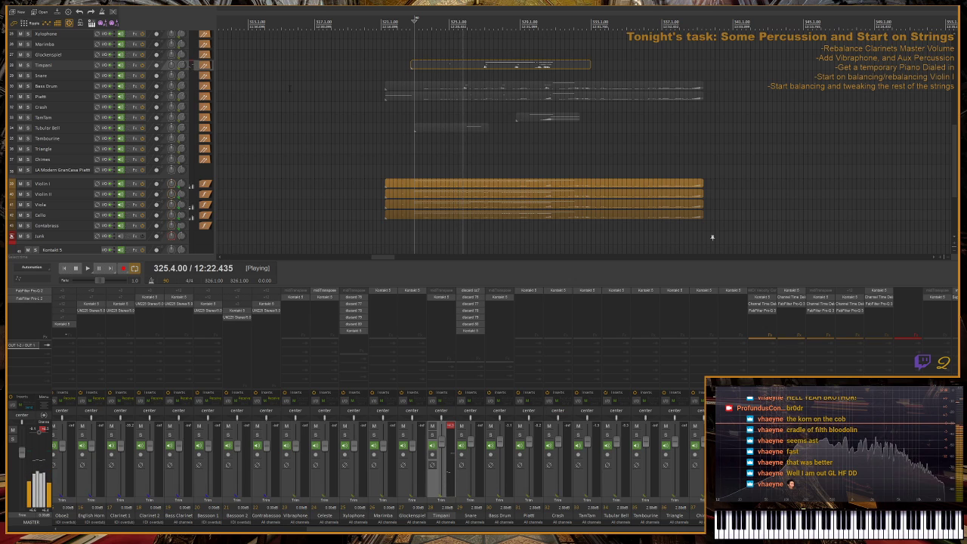
pyautogui.press('space')
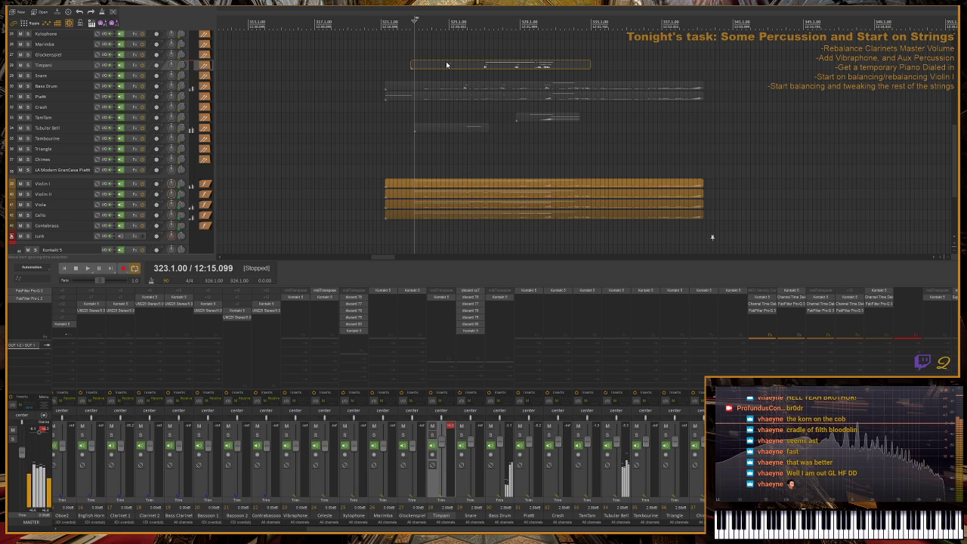
# - Open the Timpani item and lower the velocity of the lone E4 note at the start of bar 325
pyautogui.doubleClick(446, 65)
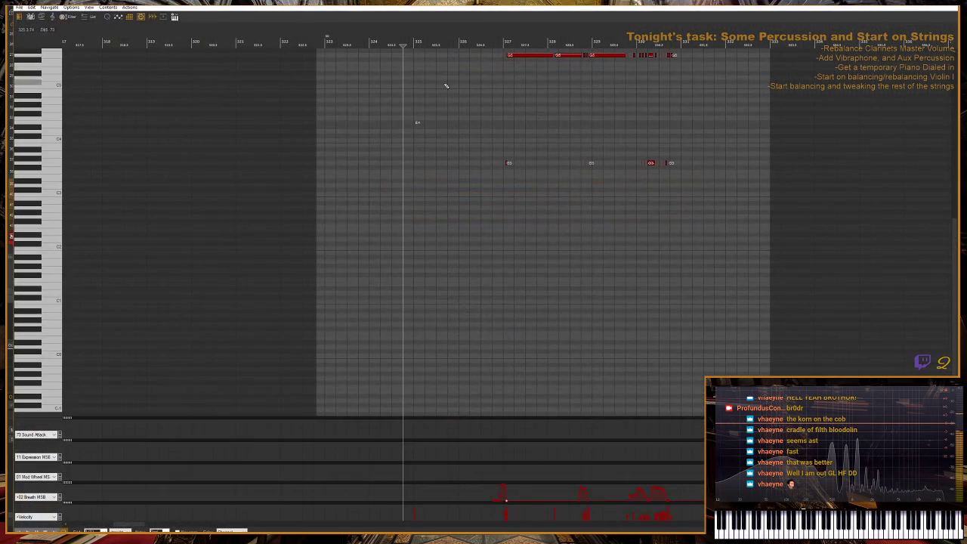
pyautogui.moveTo(414, 121); pyautogui.dragTo(420, 124)
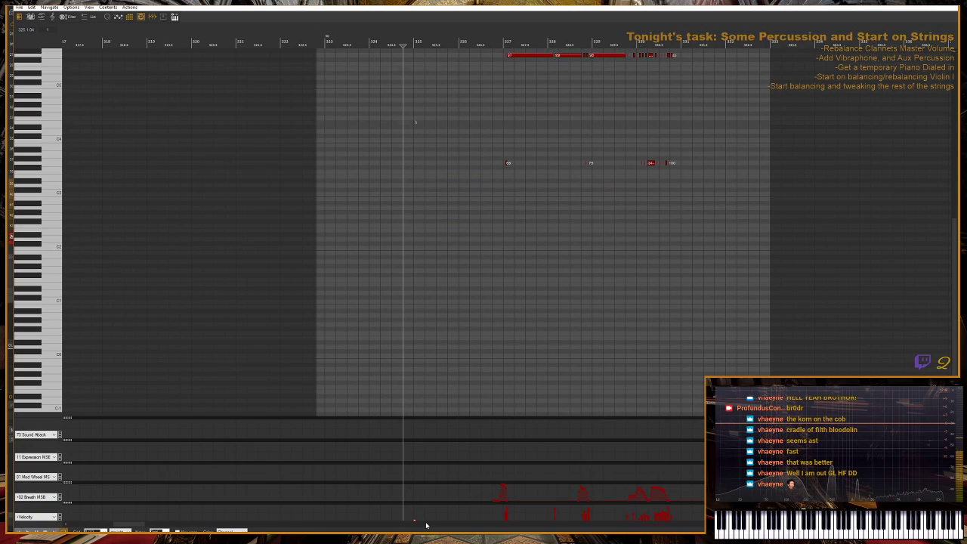
pyautogui.hotkey('shift', 'Down')
pyautogui.hotkey('shift', 'Up')
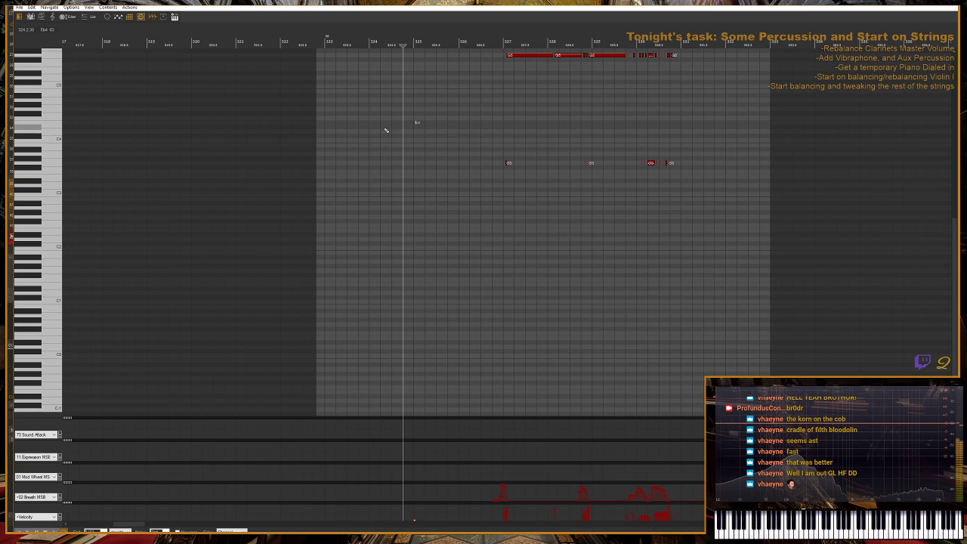
# - Record three short E5 Timpani notes and shift them slightly earlier so the third falls on the downbeat of bar 323
pyautogui.scroll(2, 378, 105)
pyautogui.moveTo(366, 36); pyautogui.dragTo(506, 35)
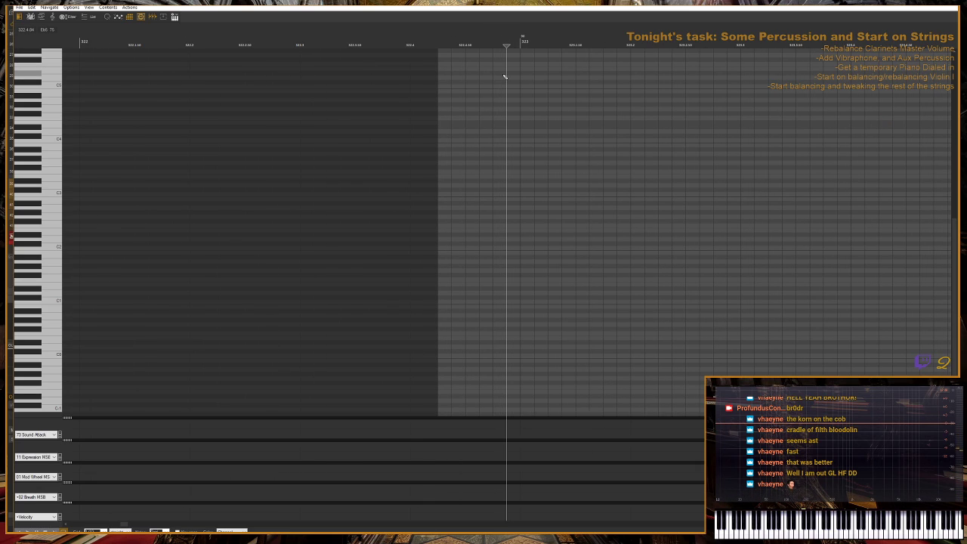
pyautogui.press('KP_Multiply')
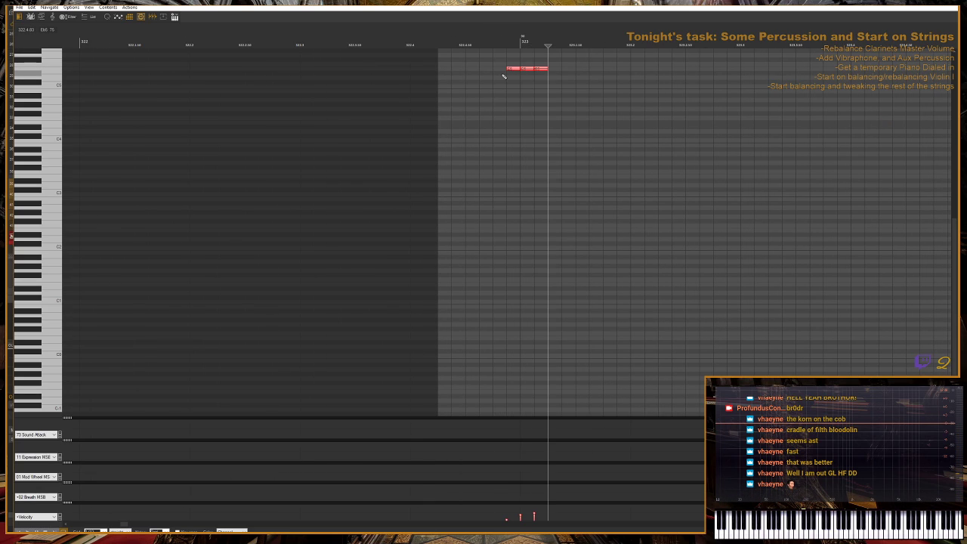
pyautogui.moveTo(501, 58); pyautogui.dragTo(555, 89)
pyautogui.moveTo(537, 69); pyautogui.dragTo(524, 68)
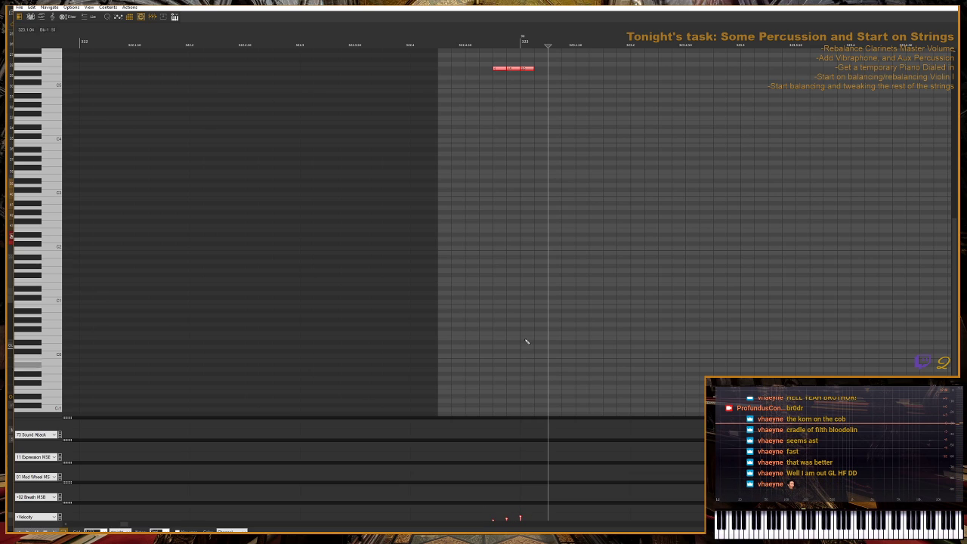
pyautogui.press('space')
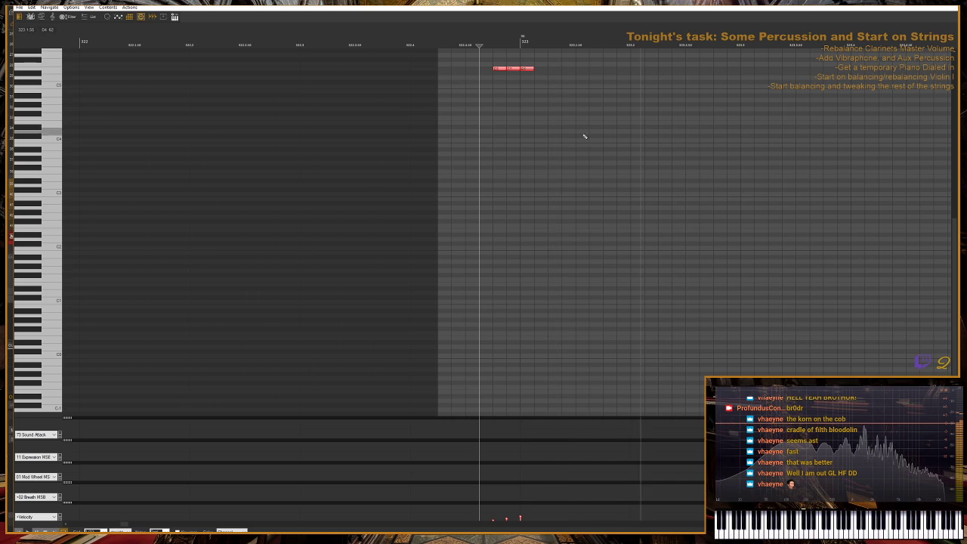
# - Lengthen the third E5 note to nearly fill bar 323, copy the three-note figure one bar later, and audition it
pyautogui.scroll(-1, 585, 133)
pyautogui.moveTo(505, 60)
pyautogui.mouseDown()
pyautogui.moveTo(531, 74)
pyautogui.moveTo(527, 85)
pyautogui.moveTo(522, 71)
pyautogui.moveTo(756, 74)
pyautogui.moveTo(617, 53)
pyautogui.moveTo(506, 53)
pyautogui.mouseUp()
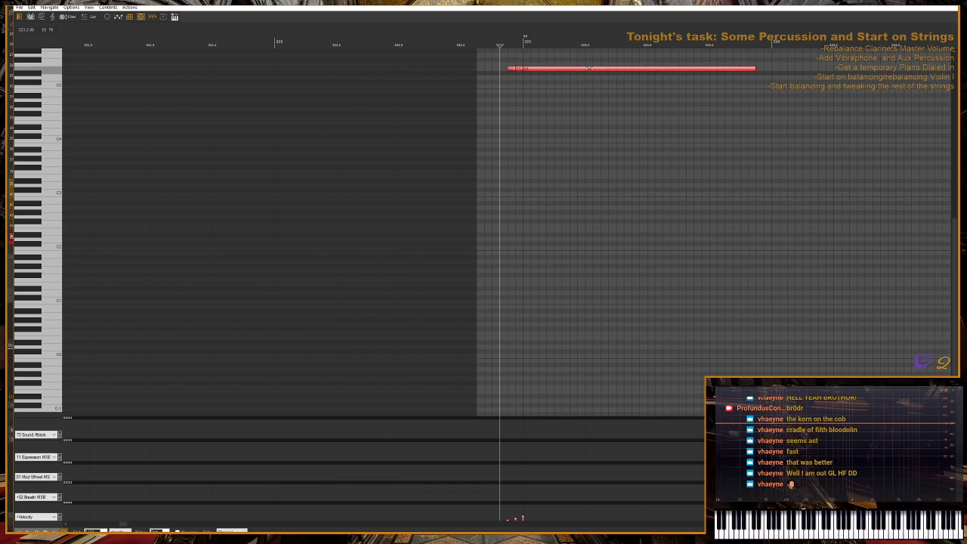
pyautogui.hscroll(3, 590, 73)
pyautogui.moveTo(418, 68); pyautogui.dragTo(668, 73)
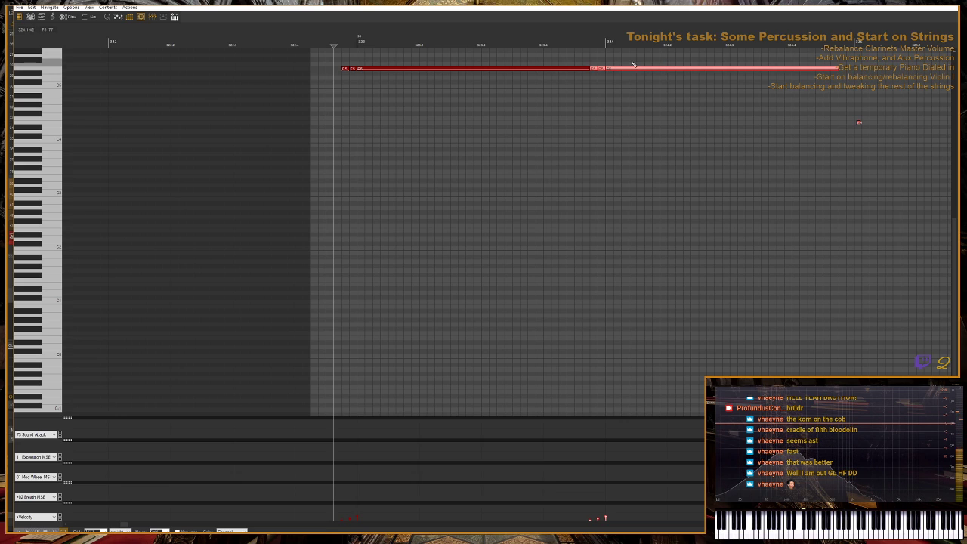
pyautogui.press('space')
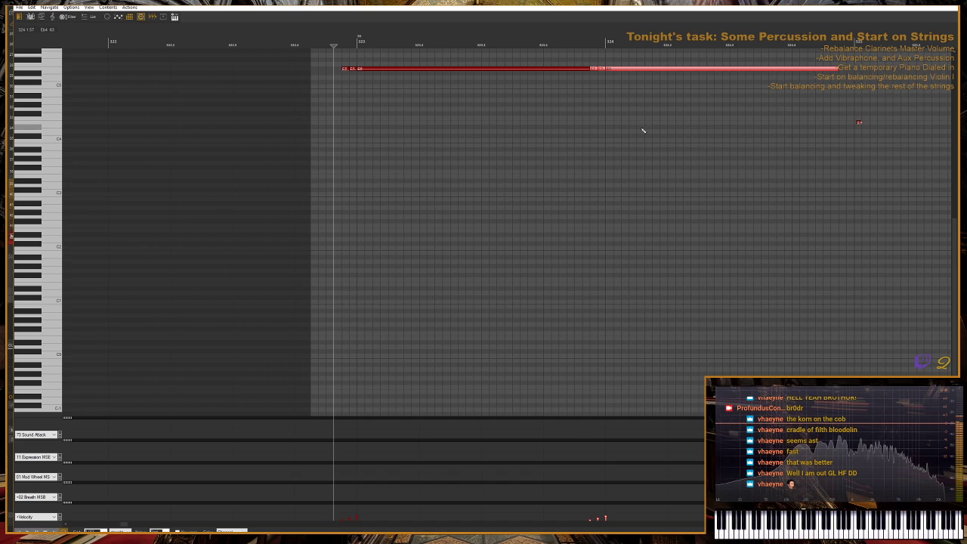
pyautogui.press('space')
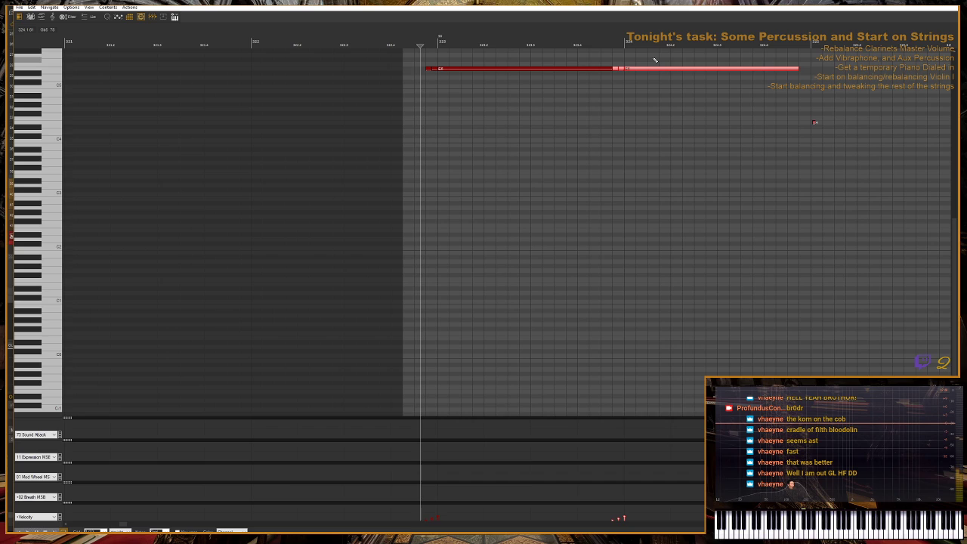
# - Transpose the copied three-note figure at bar 324 down one octave to E4
pyautogui.press('Down')
pyautogui.press('Down')
pyautogui.press('Down')
pyautogui.press('Down')
pyautogui.press('Down')
pyautogui.press('Down')
pyautogui.press('Down')
pyautogui.press('Down')
pyautogui.press('Down')
pyautogui.press('Down')
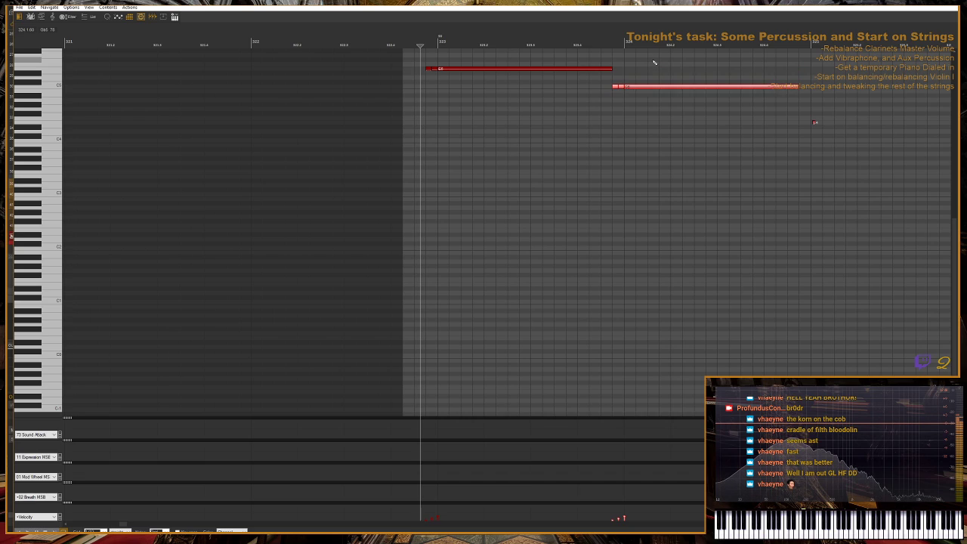
pyautogui.press('Down')
pyautogui.press('Down')
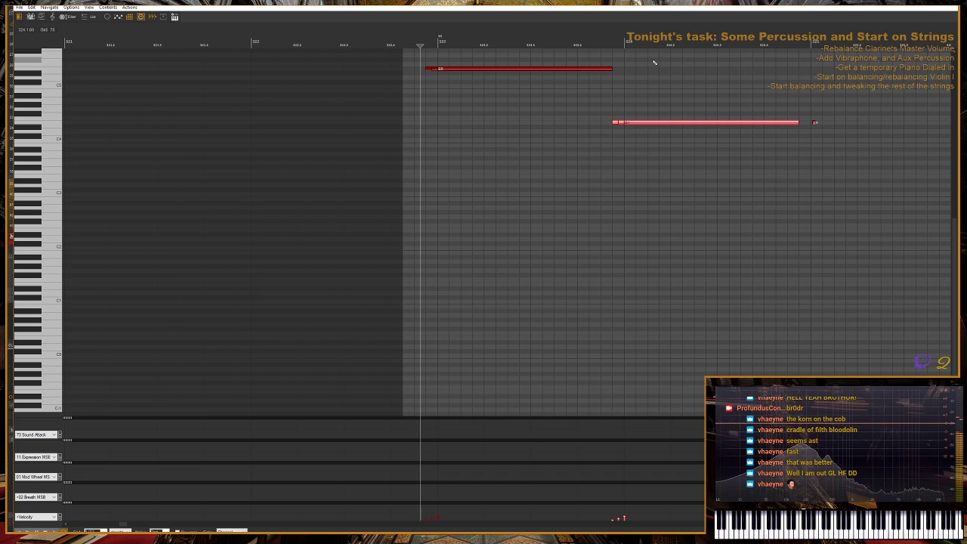
# - Widen the spacing of the two E4 grace notes before bar 324, audition the Timpani part, and close its editor
pyautogui.moveTo(586, 113); pyautogui.dragTo(625, 144)
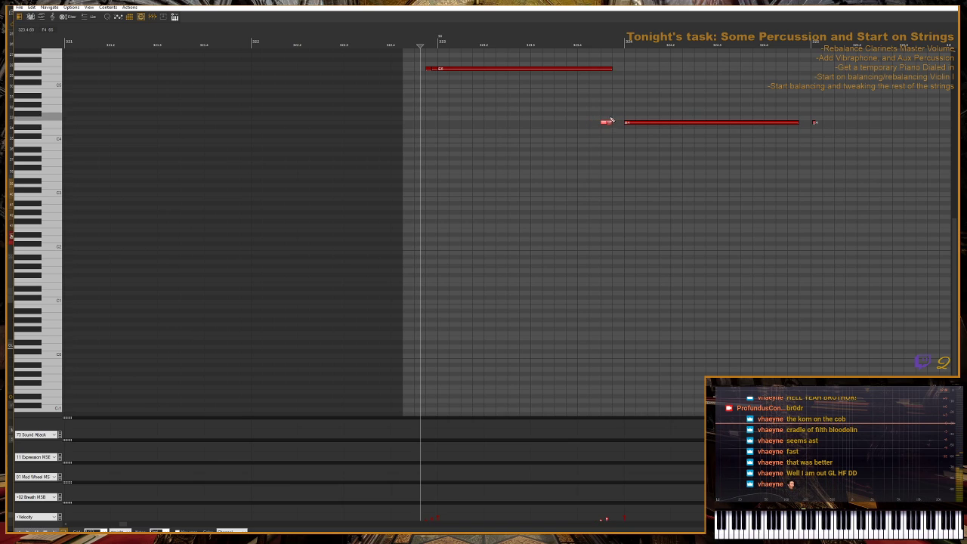
pyautogui.moveTo(608, 122); pyautogui.dragTo(615, 122)
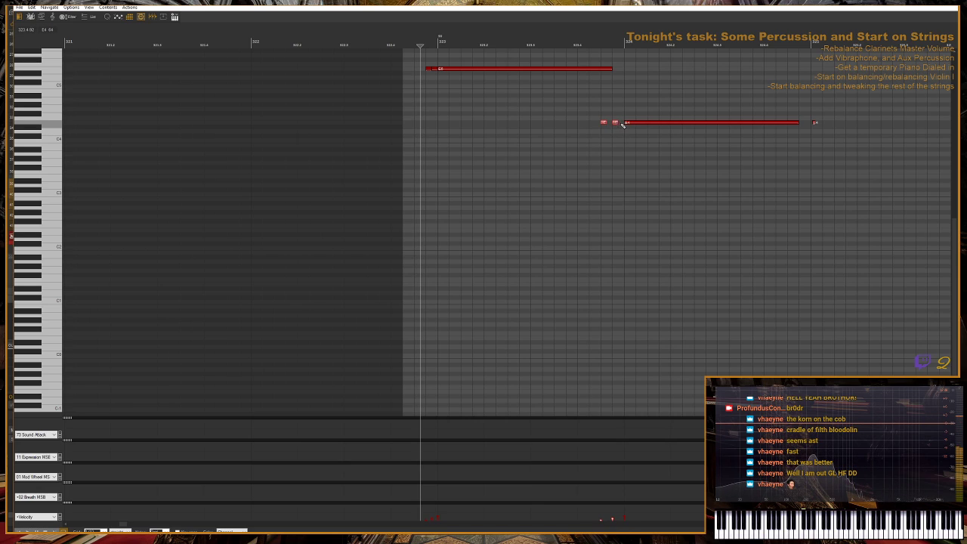
pyautogui.press('space')
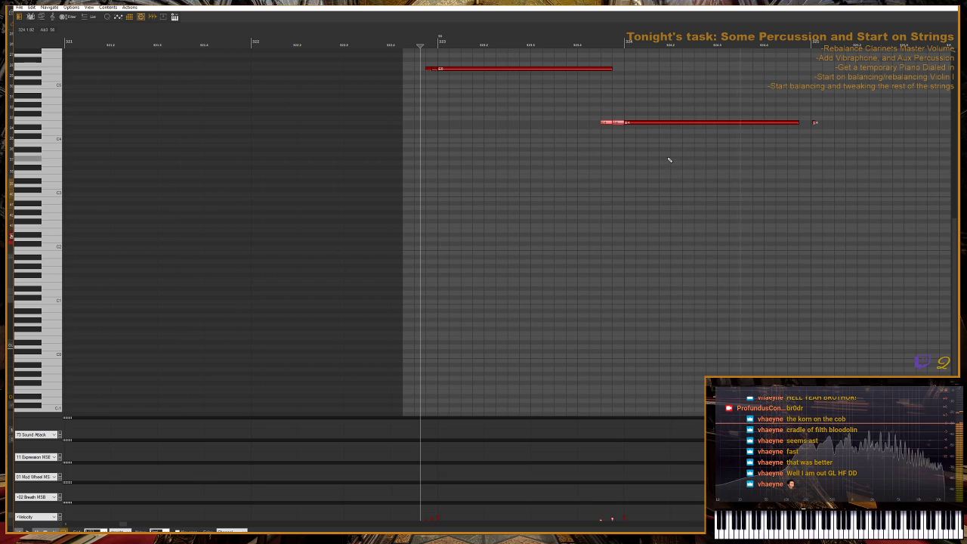
pyautogui.scroll(-3, 676, 153)
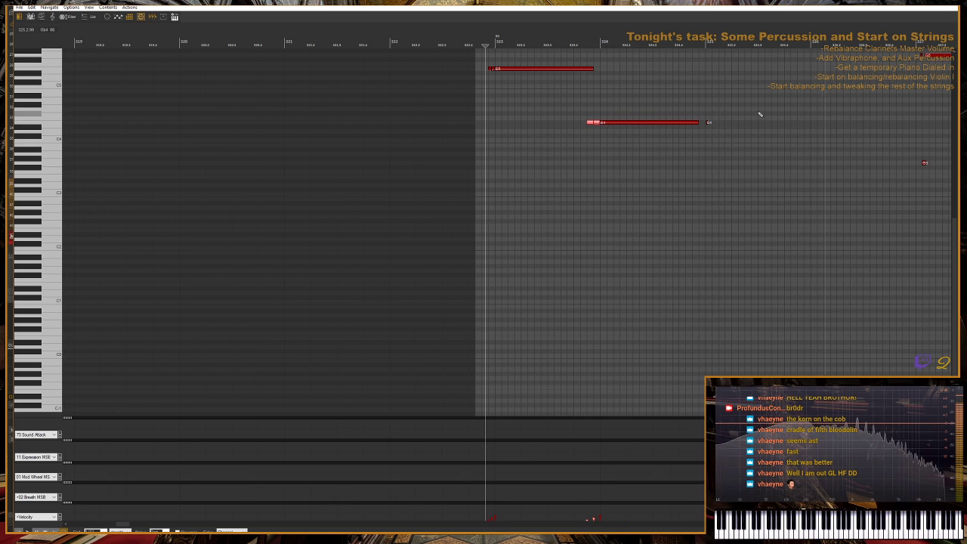
pyautogui.scroll(-2, 760, 114)
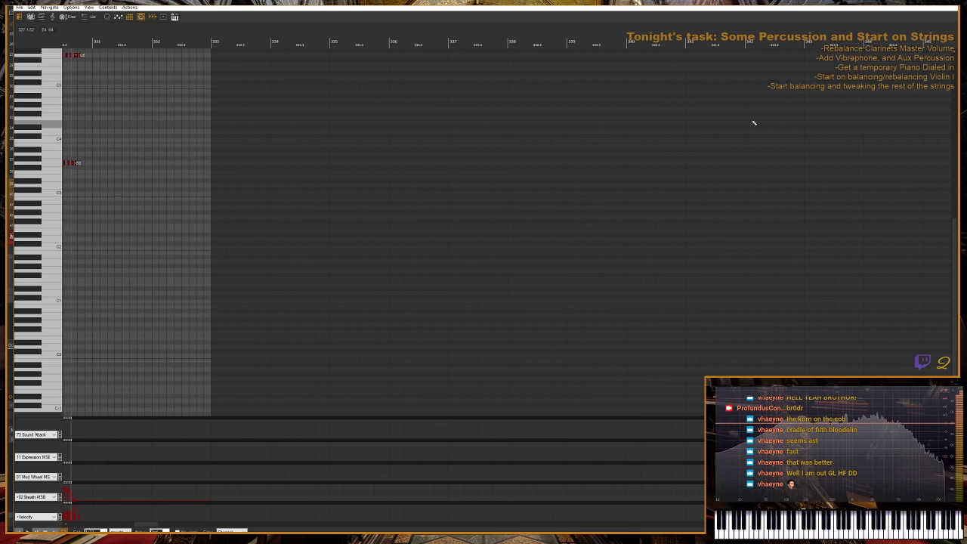
pyautogui.click(949, 7)
pyautogui.press('space')
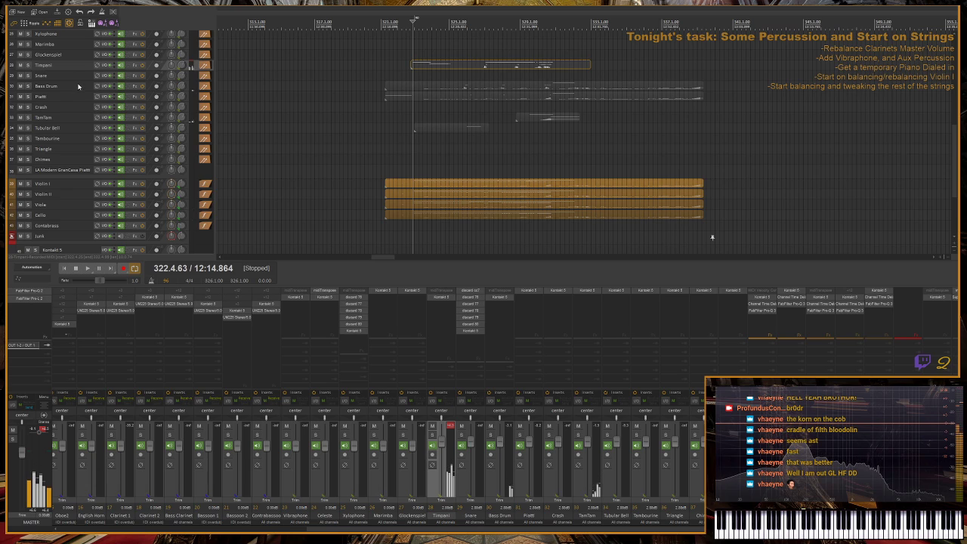
# - Audition the passage from just before bar 323 through bar 325 with the woodwind tracks in view
pyautogui.moveTo(954, 159); pyautogui.dragTo(937, 105)
pyautogui.press('space')
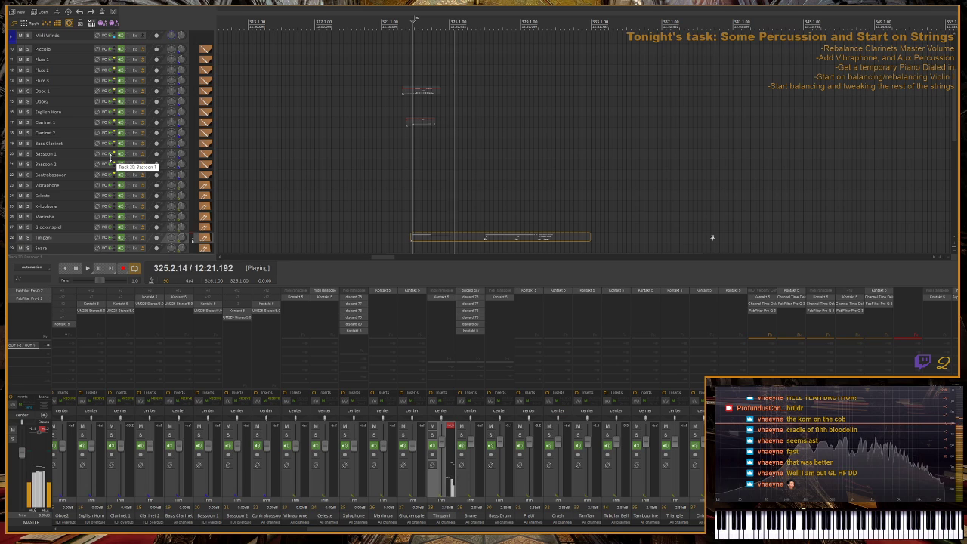
pyautogui.press('space')
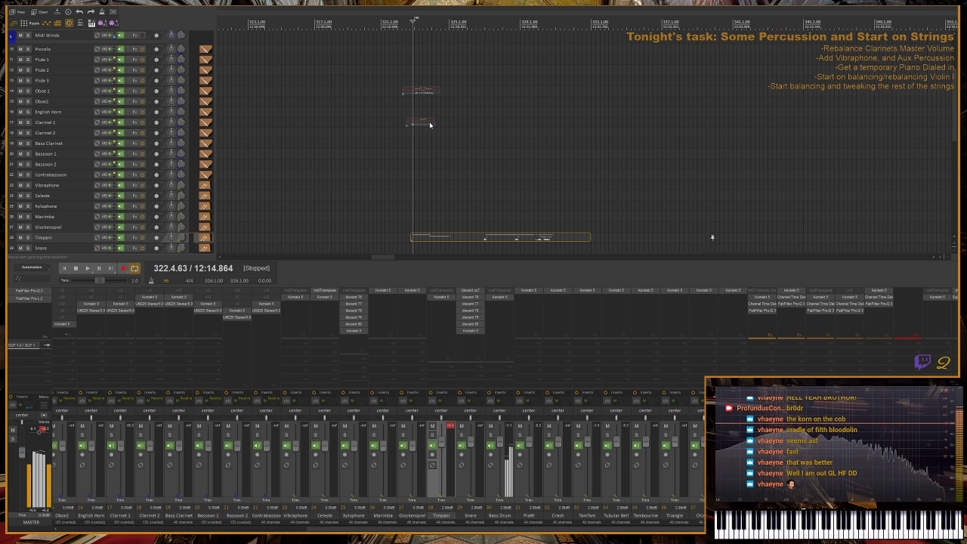
# - Open the Clarinet 1 item, adjust its Expression level from the start of bar 323, audition the phrase, and close the editor
pyautogui.click(416, 124)
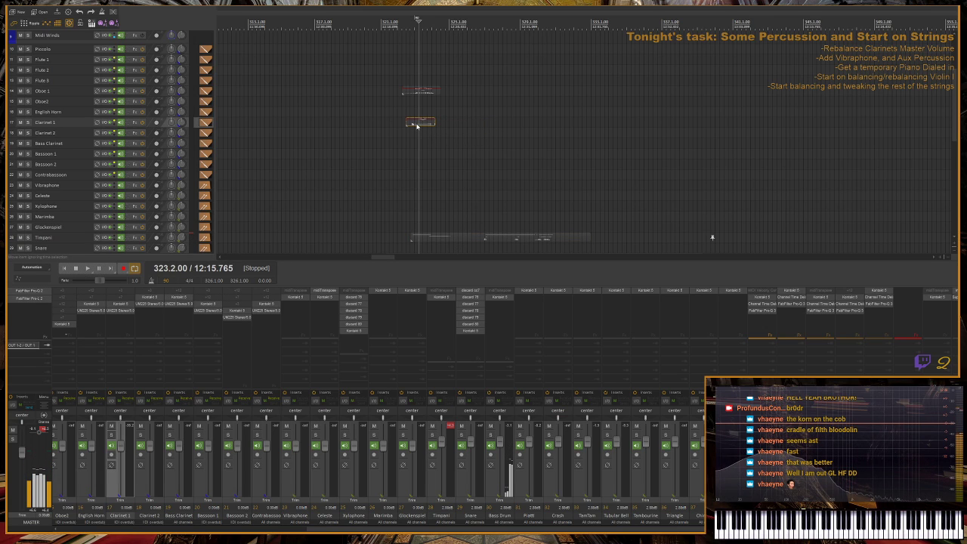
pyautogui.doubleClick(416, 124)
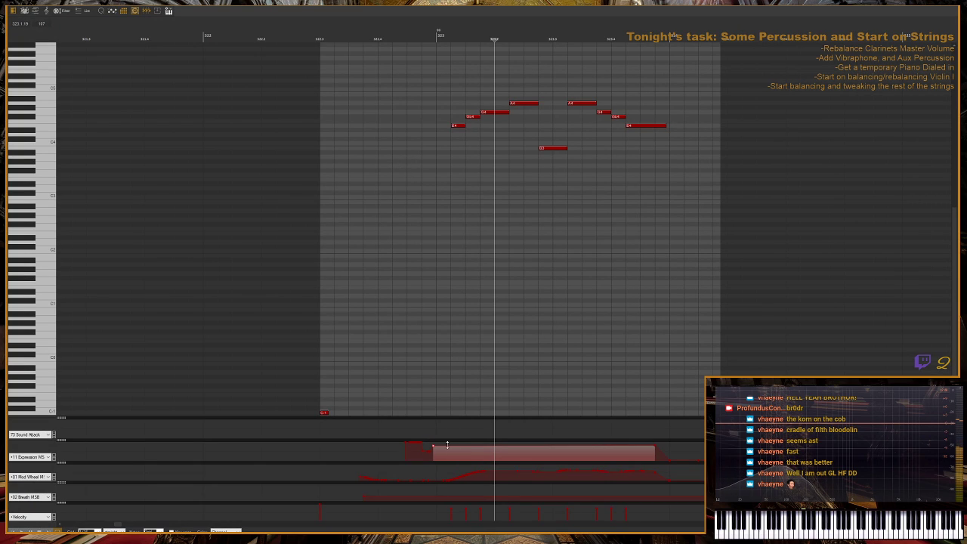
pyautogui.press('space')
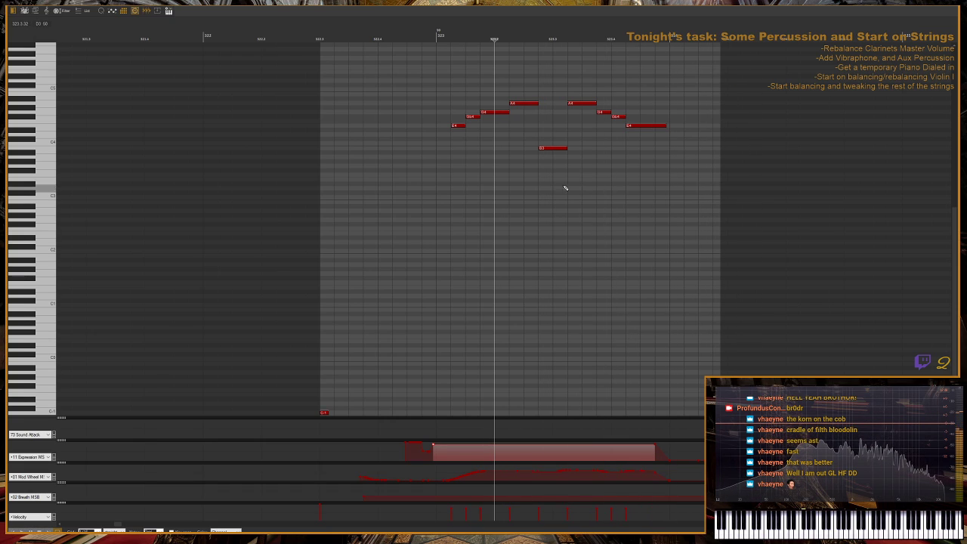
pyautogui.click(422, 74)
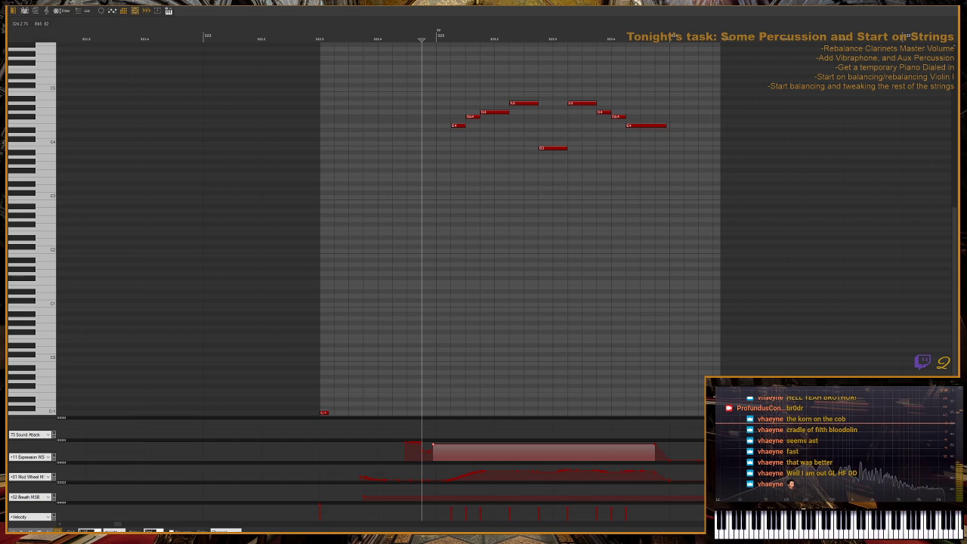
pyautogui.press('Escape')
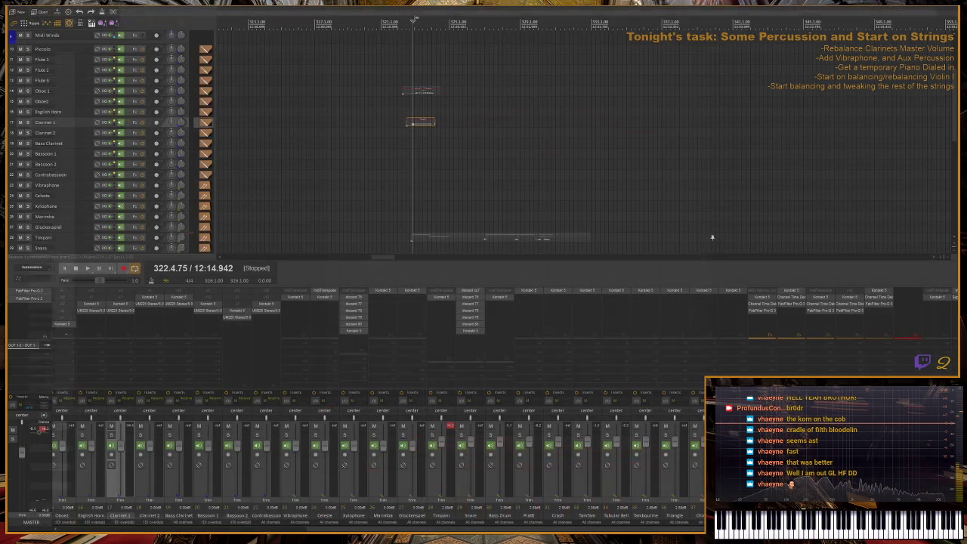
# - Arm Bassoon 2 for recording and place a copy of the long MIDI item on its track
pyautogui.click(157, 164)
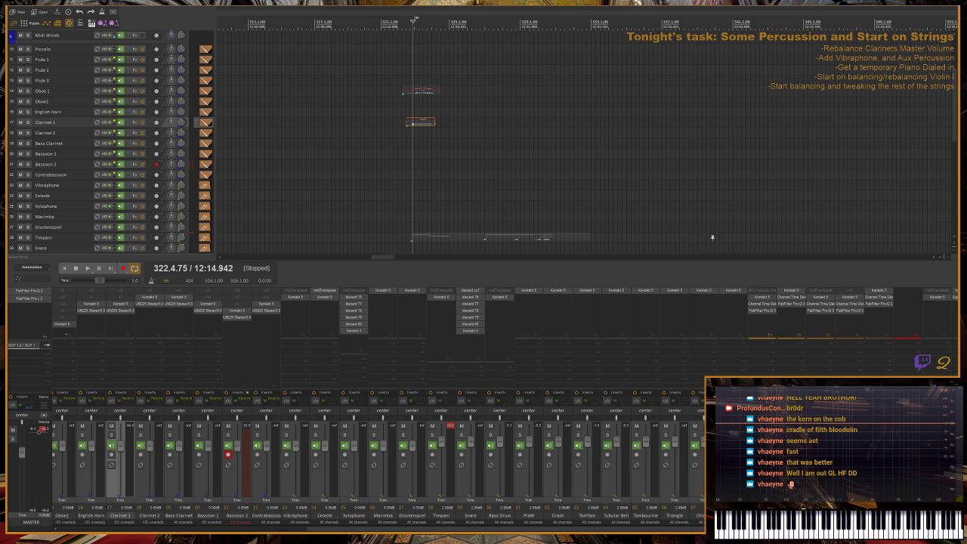
pyautogui.moveTo(956, 115); pyautogui.dragTo(952, 168)
pyautogui.moveTo(408, 204); pyautogui.dragTo(412, 76)
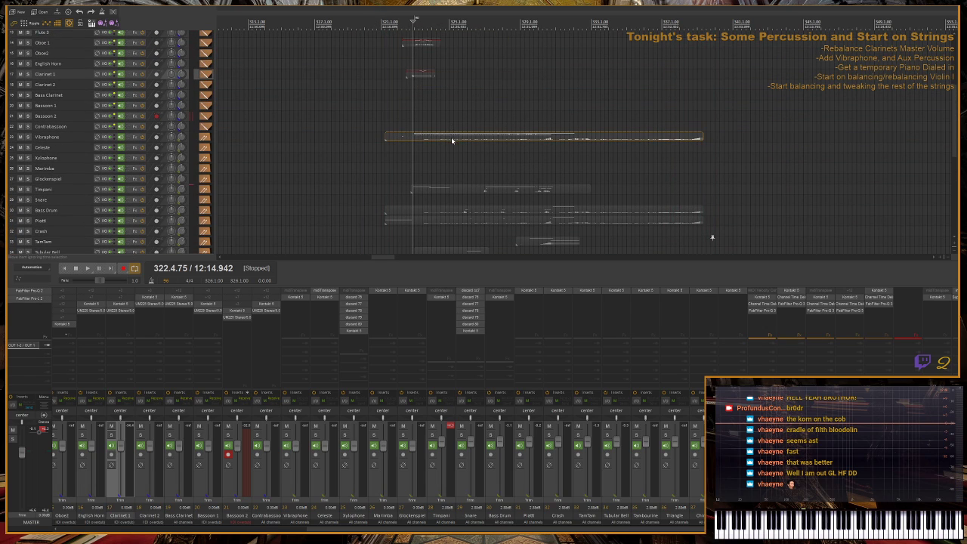
pyautogui.click(452, 139)
pyautogui.moveTo(604, 139); pyautogui.dragTo(599, 99)
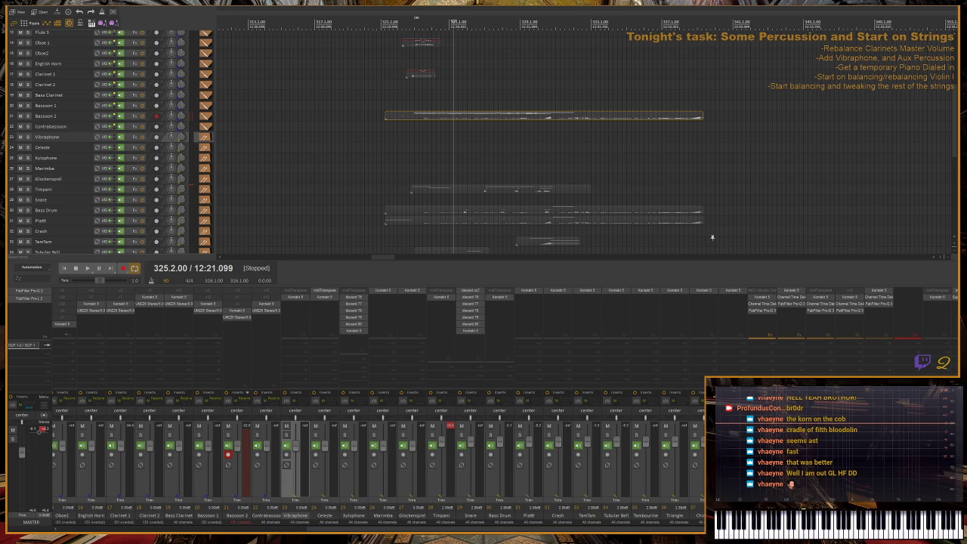
# - Set the edit cursor to the start of bar 323 and select the copied item on Bassoon 2
pyautogui.moveTo(956, 144); pyautogui.dragTo(930, 241)
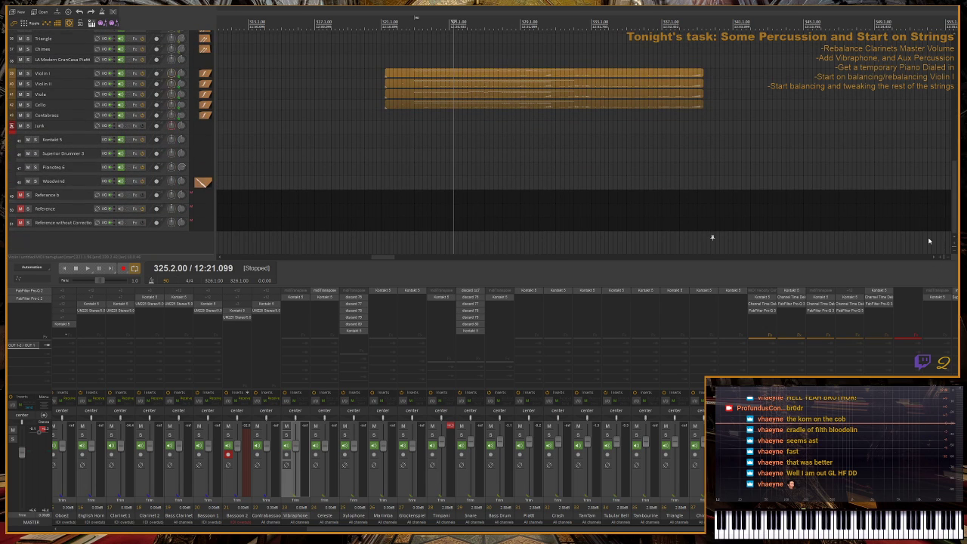
pyautogui.scroll(5, 929, 241)
pyautogui.click(411, 110)
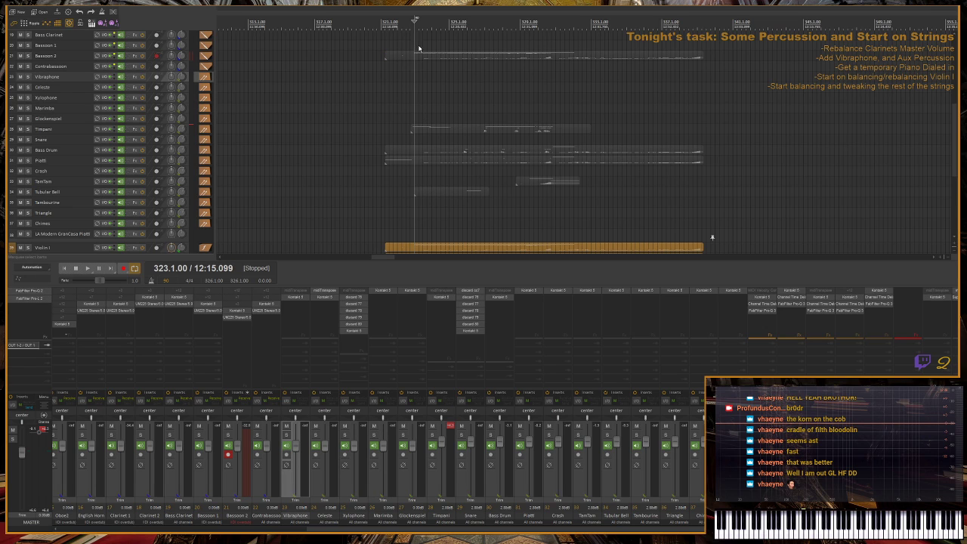
pyautogui.click(421, 53)
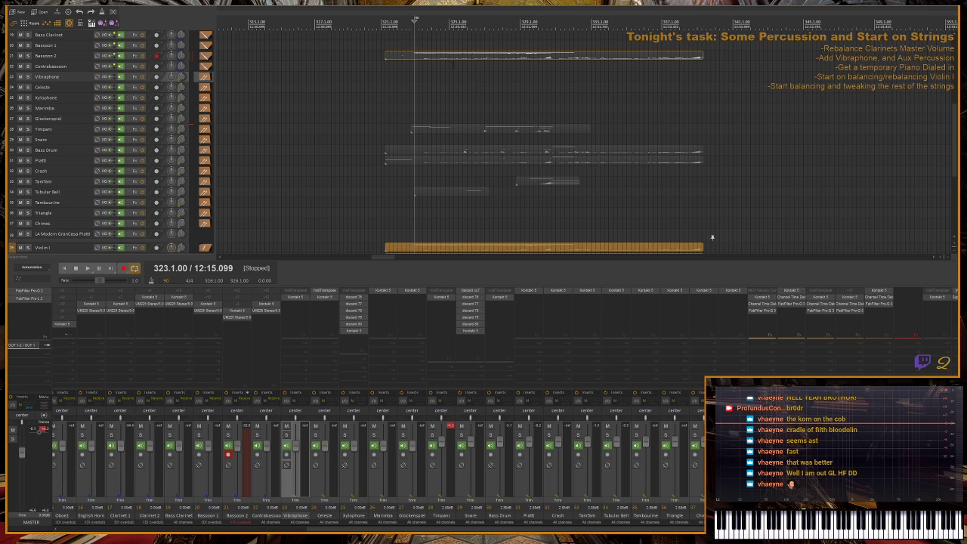
# - Open the copied item on Bassoon 2 and delete its notes in bars 323–325
pyautogui.click(418, 58)
pyautogui.doubleClick(418, 59)
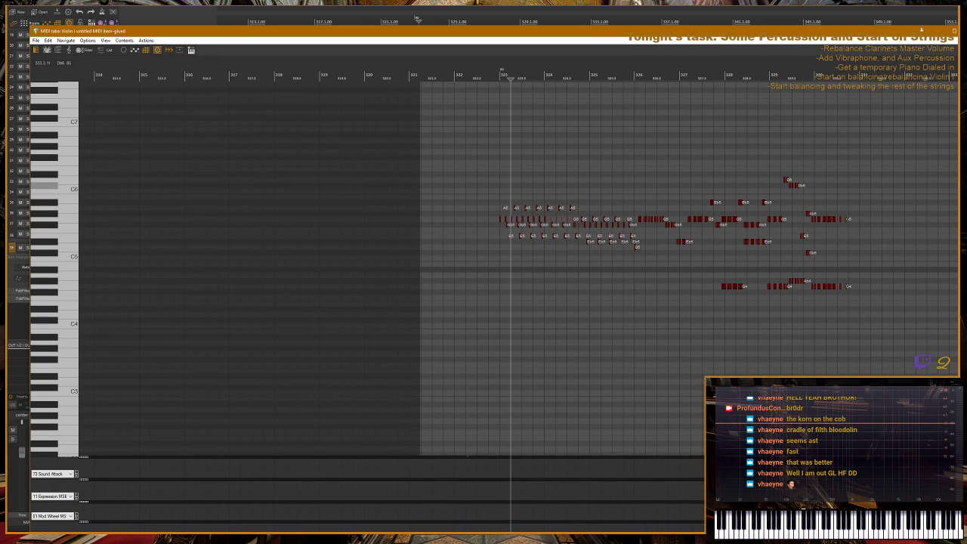
pyautogui.scroll(-6, 333, 371)
pyautogui.moveTo(370, 360); pyautogui.dragTo(458, 404)
pyautogui.press('Up')
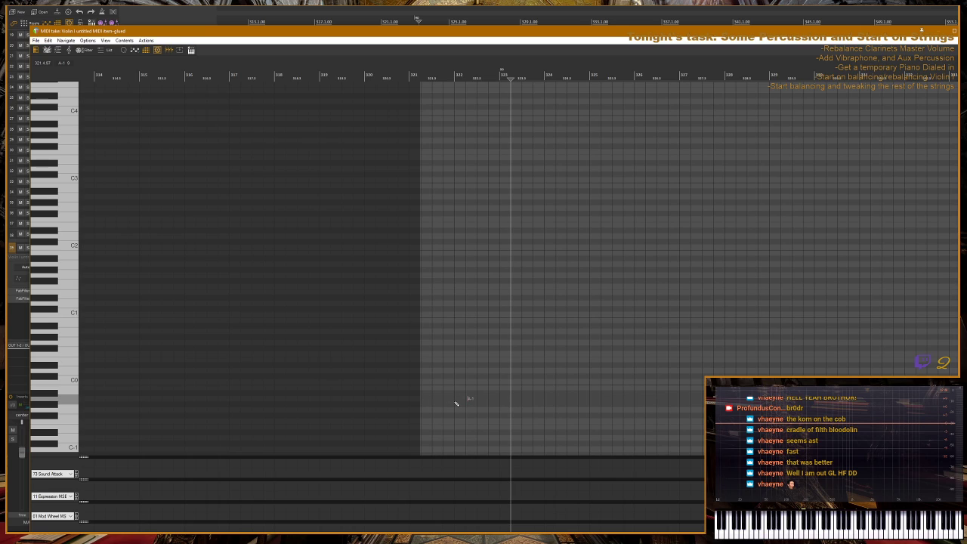
pyautogui.press('Up')
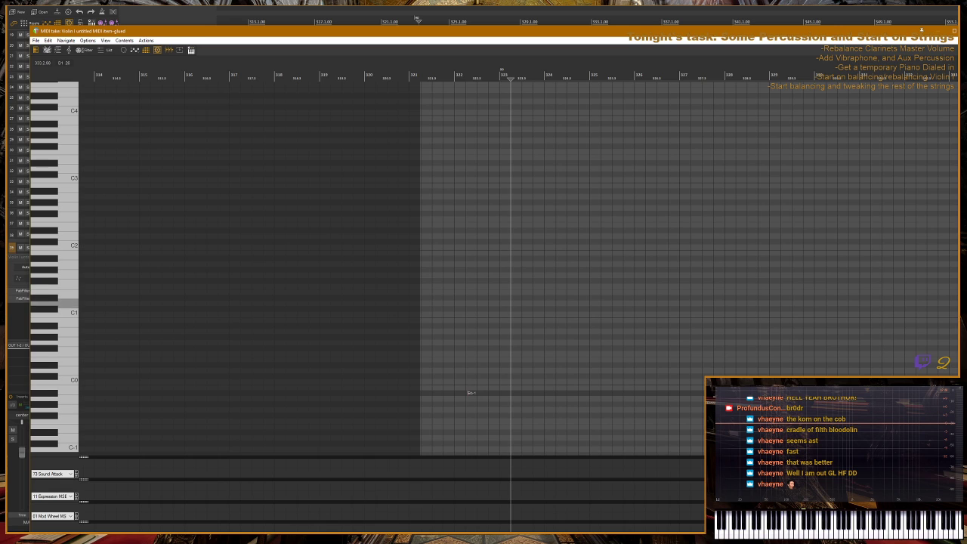
pyautogui.scroll(8, 456, 405)
pyautogui.moveTo(435, 155); pyautogui.dragTo(639, 243)
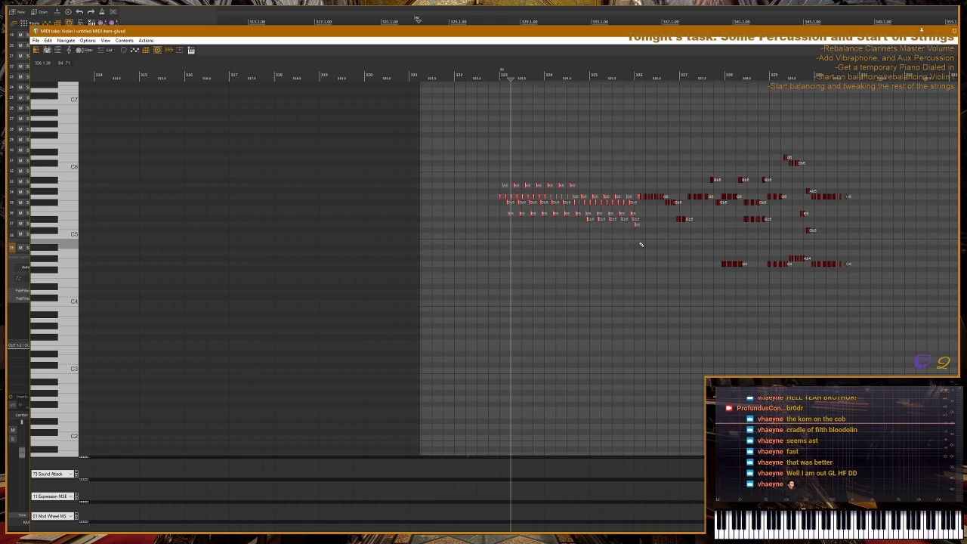
pyautogui.scroll(3, 640, 244)
pyautogui.moveTo(412, 152); pyautogui.dragTo(821, 269)
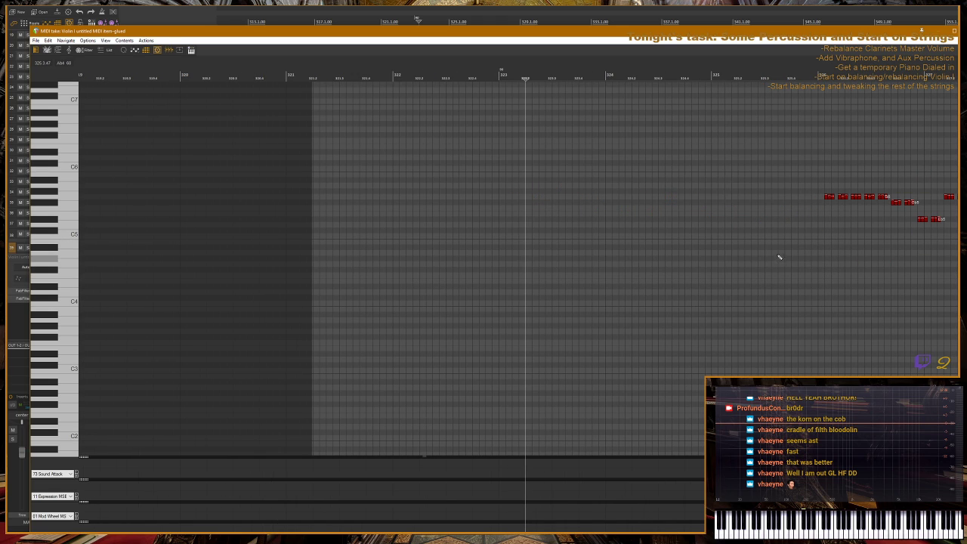
# - Delete the lower-voice notes, Eb5 and below, from bar 328 through bar 330
pyautogui.scroll(-3, 778, 257)
pyautogui.scroll(1, 758, 248)
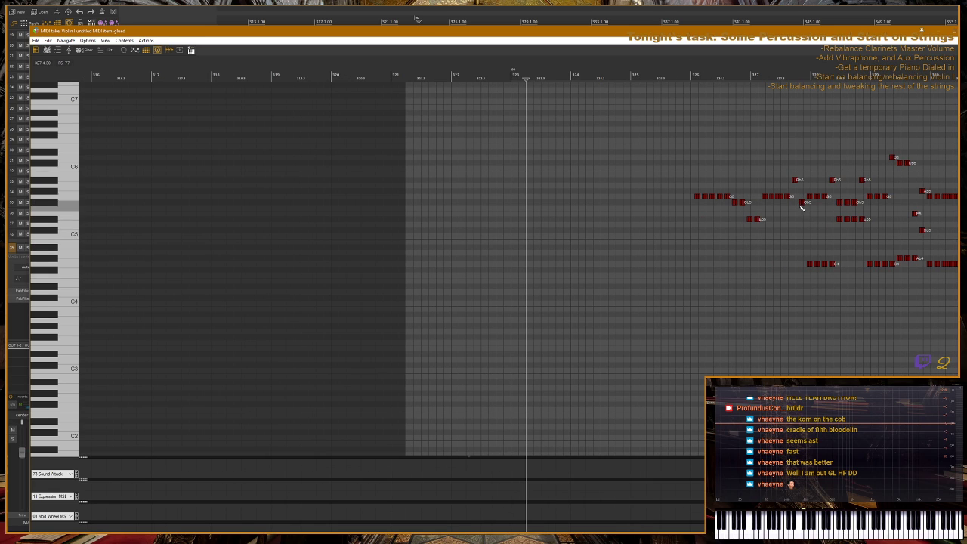
pyautogui.scroll(2, 806, 211)
pyautogui.scroll(-2, 802, 151)
pyautogui.click(812, 226)
pyautogui.scroll(-1, 648, 309)
pyautogui.moveTo(648, 310); pyautogui.dragTo(572, 212)
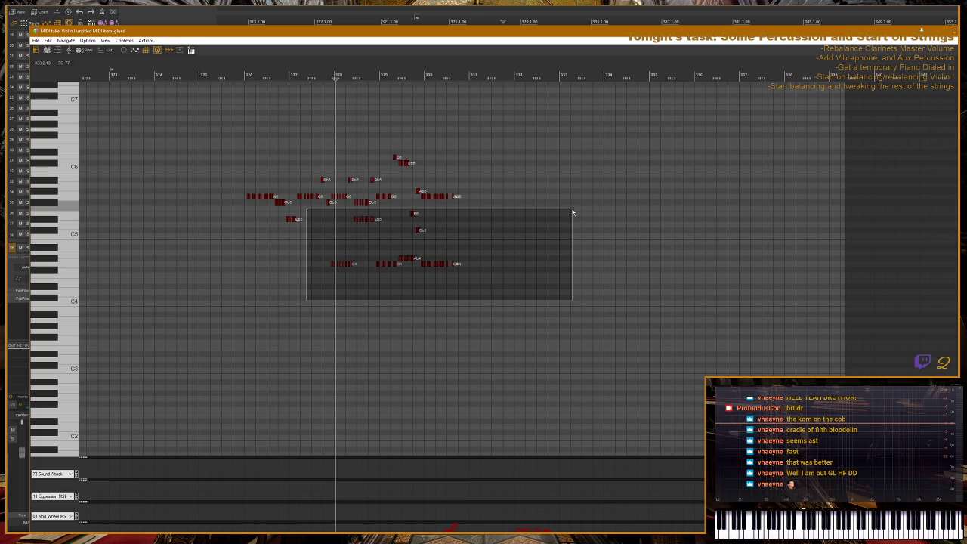
pyautogui.moveTo(572, 213); pyautogui.dragTo(567, 220)
pyautogui.press('Delete')
# - Thin the doubled repeated notes from bar 326 through bar 329 to single short notes
pyautogui.scroll(2, 453, 227)
pyautogui.scroll(1, 486, 204)
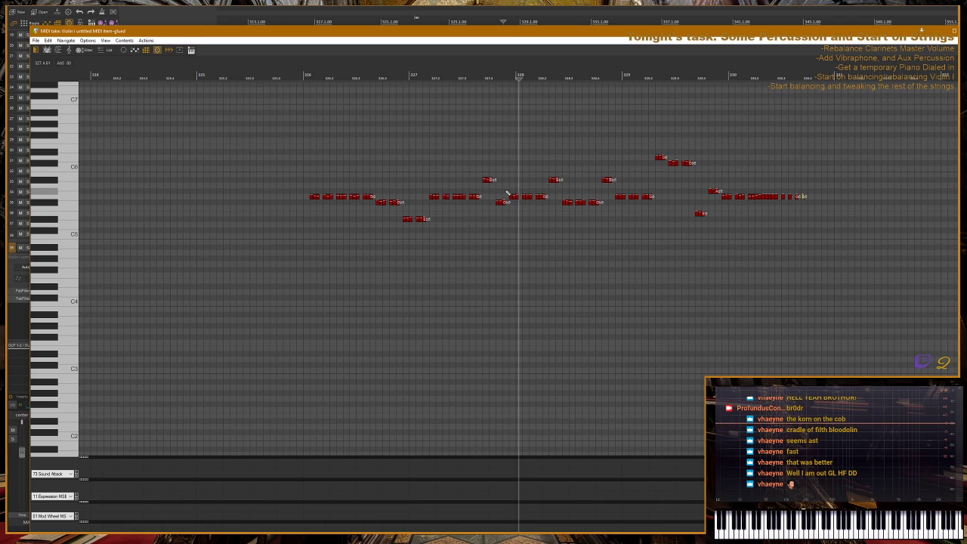
pyautogui.click(302, 79)
pyautogui.hscroll(-3, 330, 164)
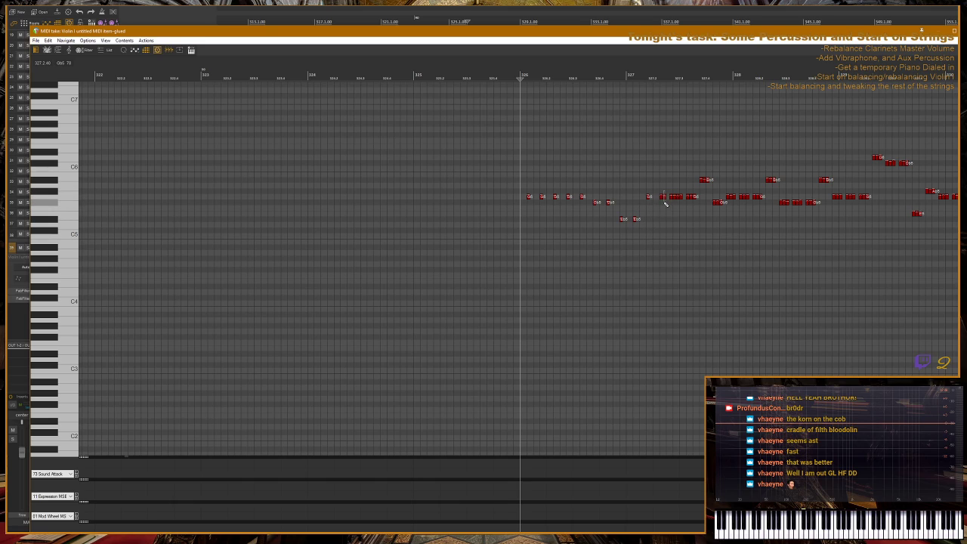
pyautogui.scroll(2, 673, 208)
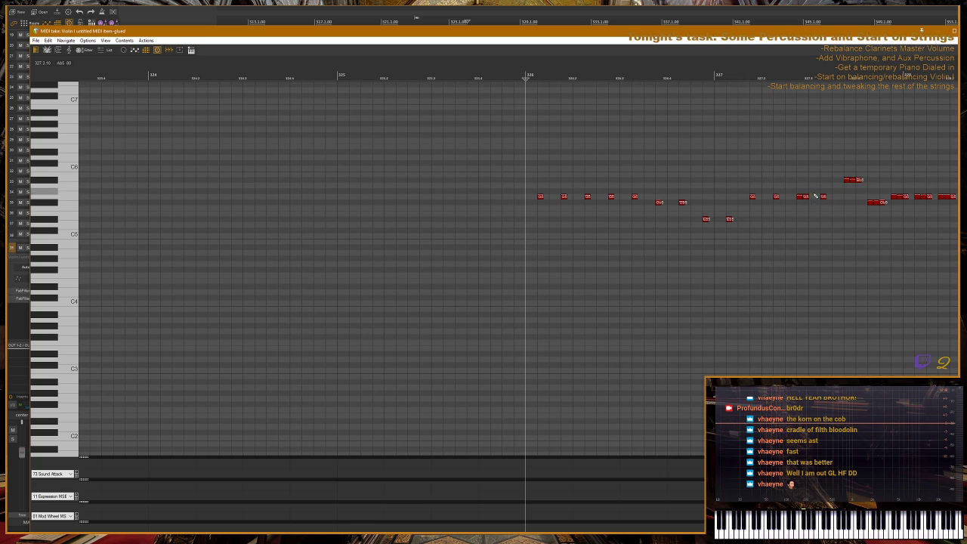
pyautogui.scroll(-2, 818, 197)
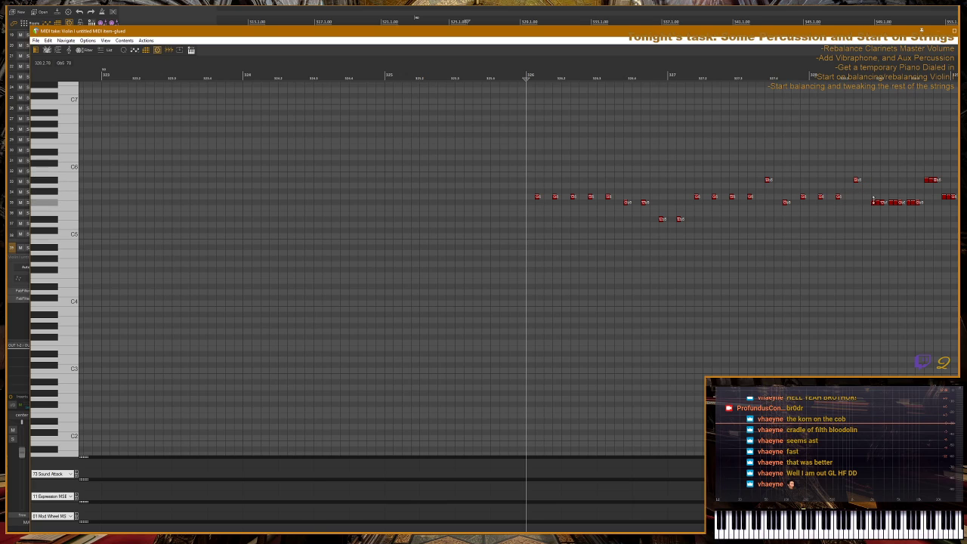
pyautogui.click(882, 204)
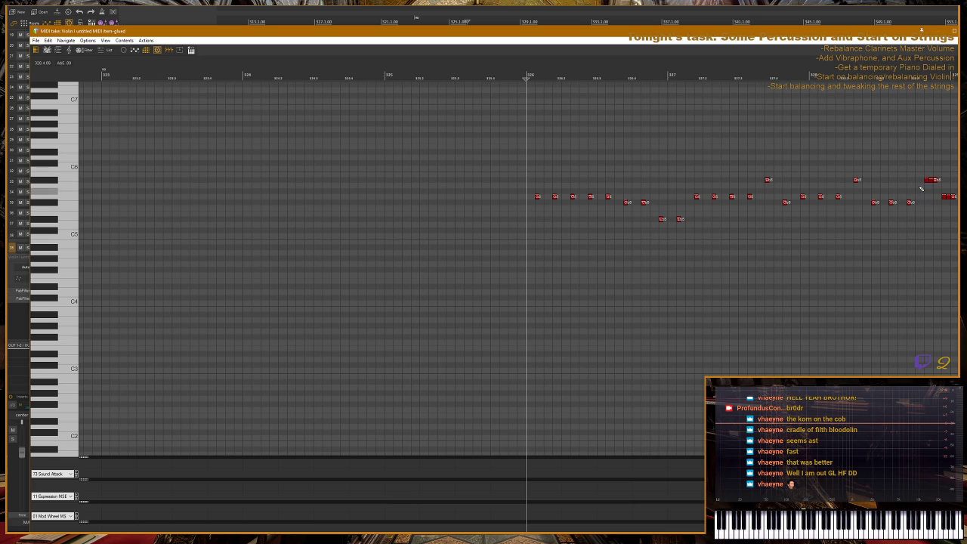
pyautogui.scroll(-2, 934, 189)
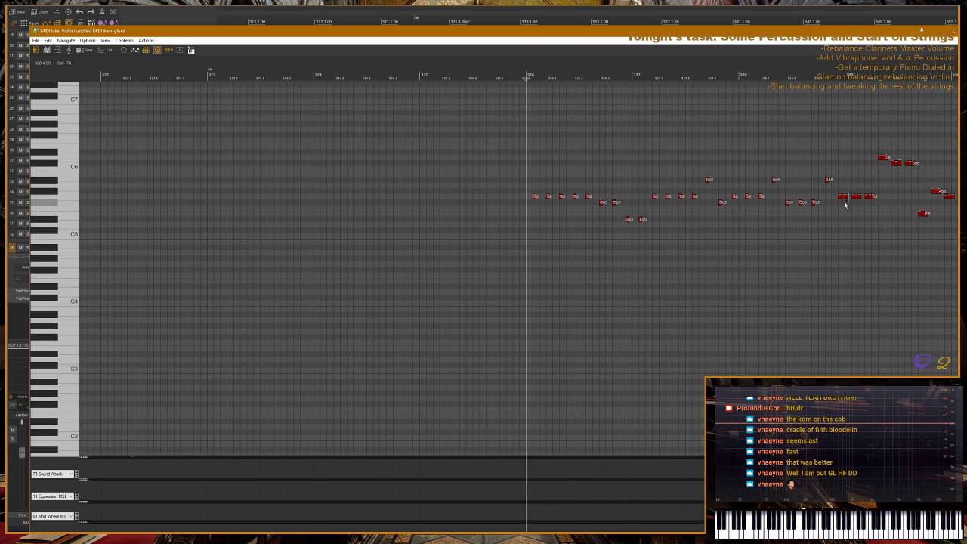
pyautogui.click(845, 197)
pyautogui.click(911, 164)
pyautogui.scroll(-2, 937, 194)
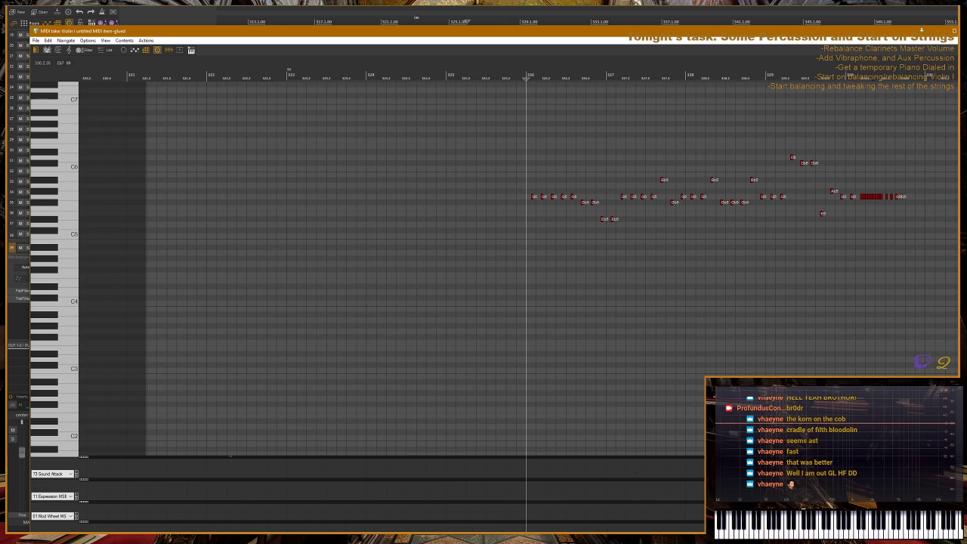
# - Set the last G5 note in bar 330 to MIDI channel 1
pyautogui.scroll(4, 629, 126)
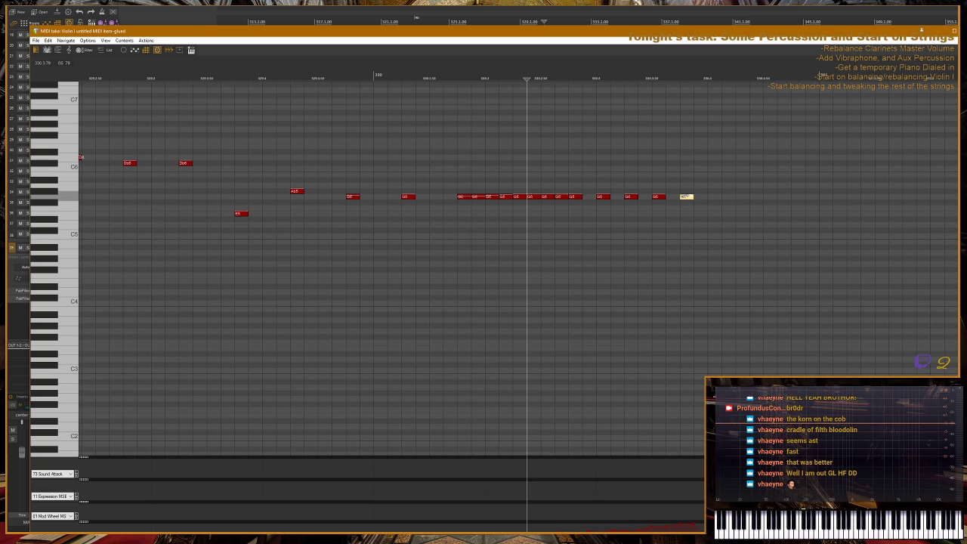
pyautogui.rightClick(687, 198)
pyautogui.moveTo(718, 358)
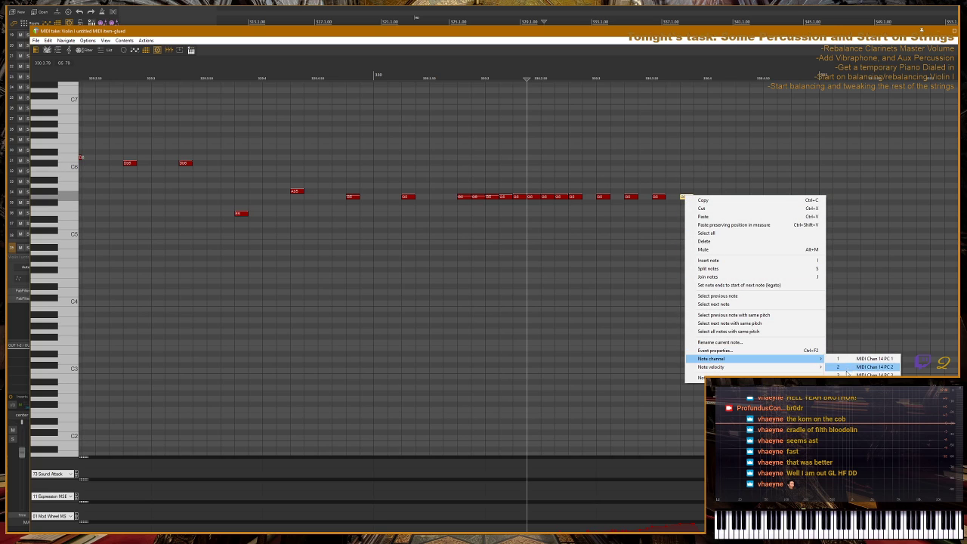
pyautogui.click(869, 358)
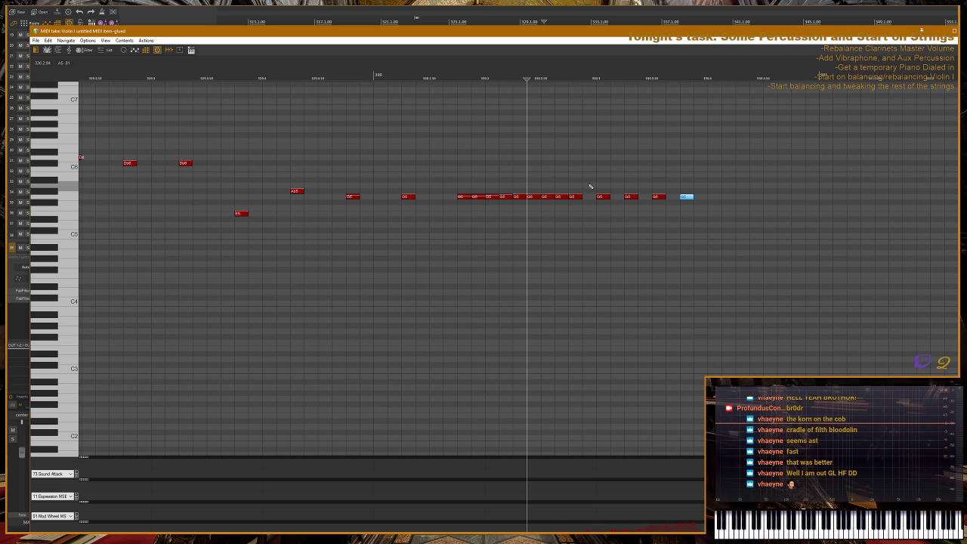
# - Remove the surplus repeated G5 notes in bar 330 and shift the early remaining one so the notes are spaced out
pyautogui.moveTo(605, 198); pyautogui.dragTo(653, 197)
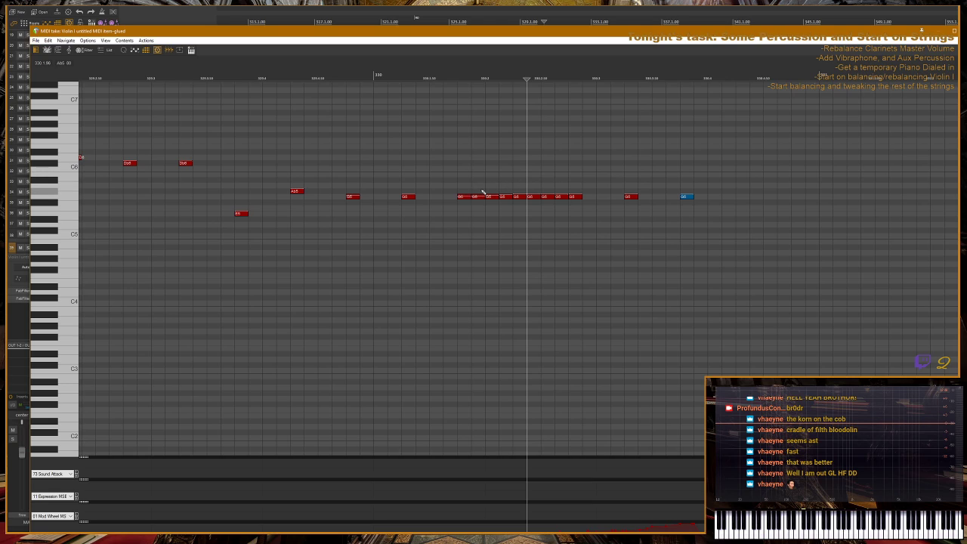
pyautogui.moveTo(553, 189); pyautogui.dragTo(561, 206)
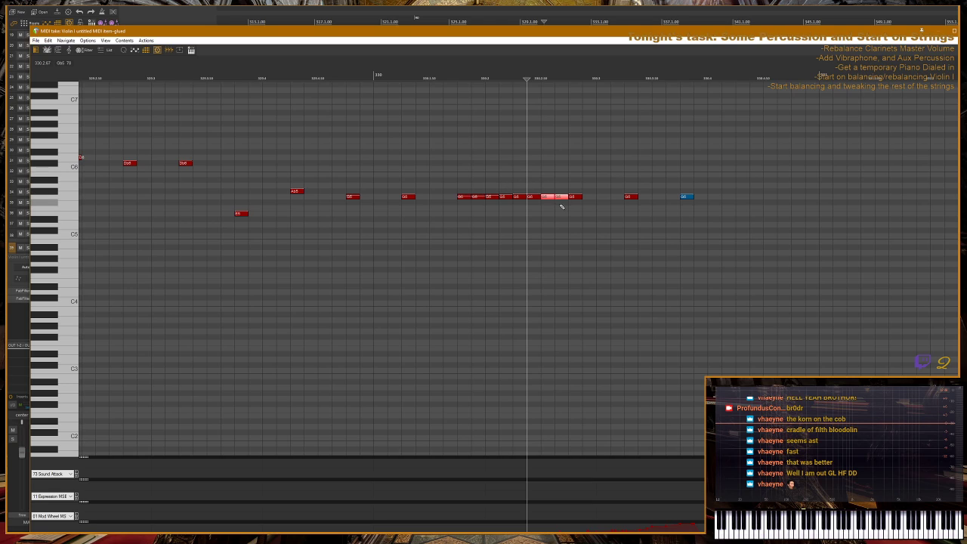
pyautogui.press('Delete')
pyautogui.moveTo(508, 207); pyautogui.dragTo(508, 207)
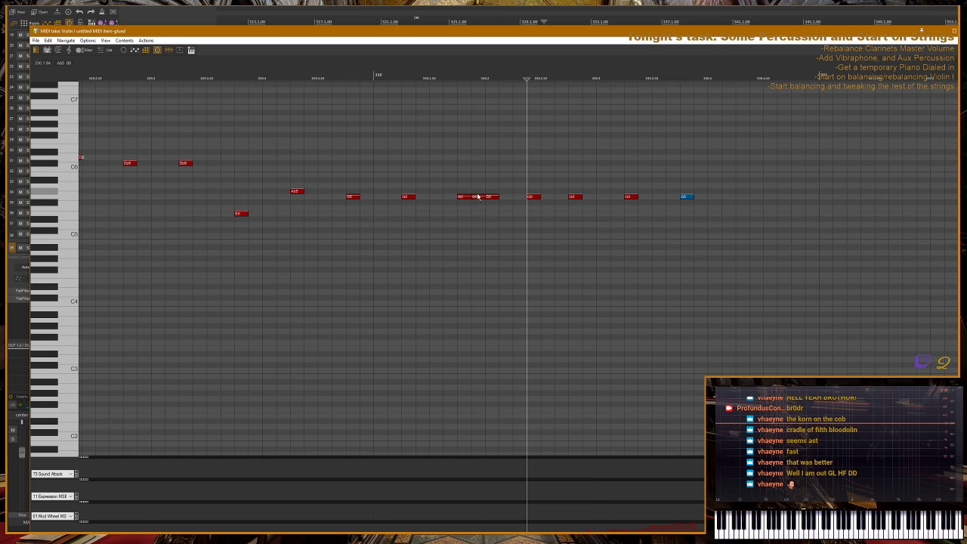
pyautogui.click(473, 197)
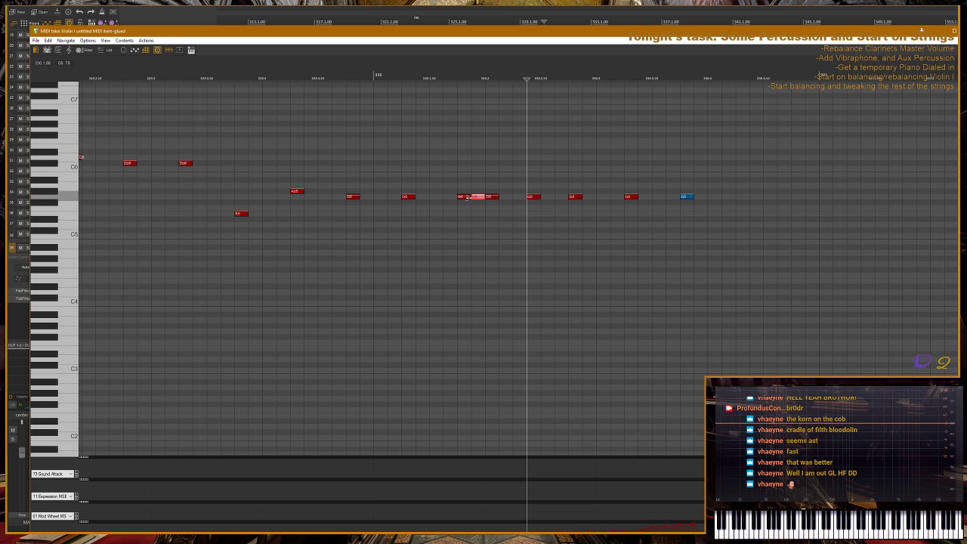
pyautogui.click(465, 197)
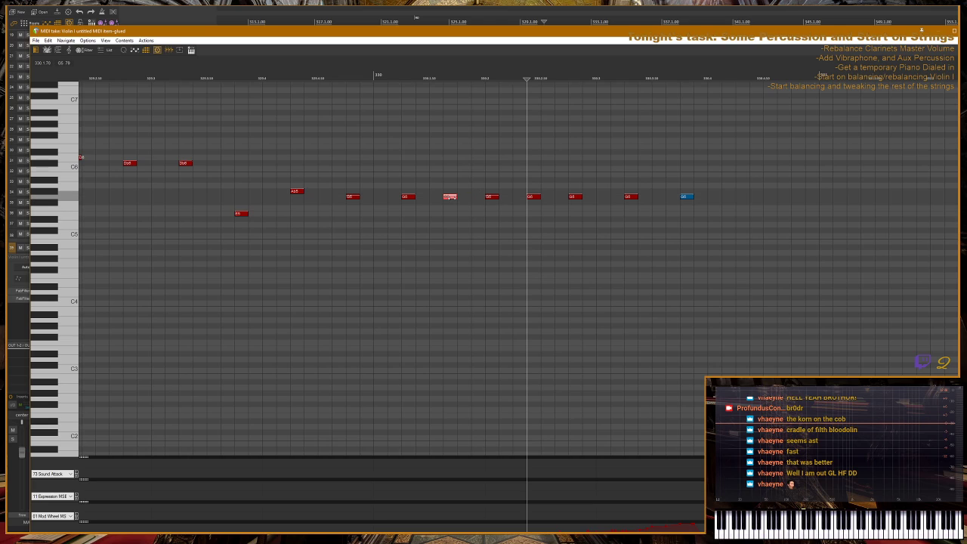
# - Select all remaining notes from bar 326 to bar 330 and transpose them down two octaves
pyautogui.scroll(-3, 476, 162)
pyautogui.scroll(-2, 493, 185)
pyautogui.moveTo(144, 88); pyautogui.dragTo(665, 302)
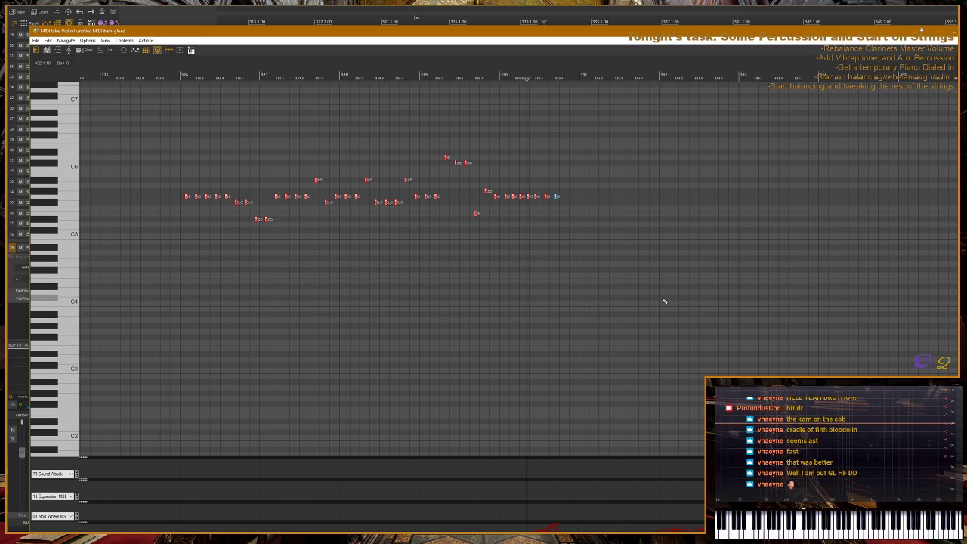
pyautogui.hotkey('ctrl', 'Down')
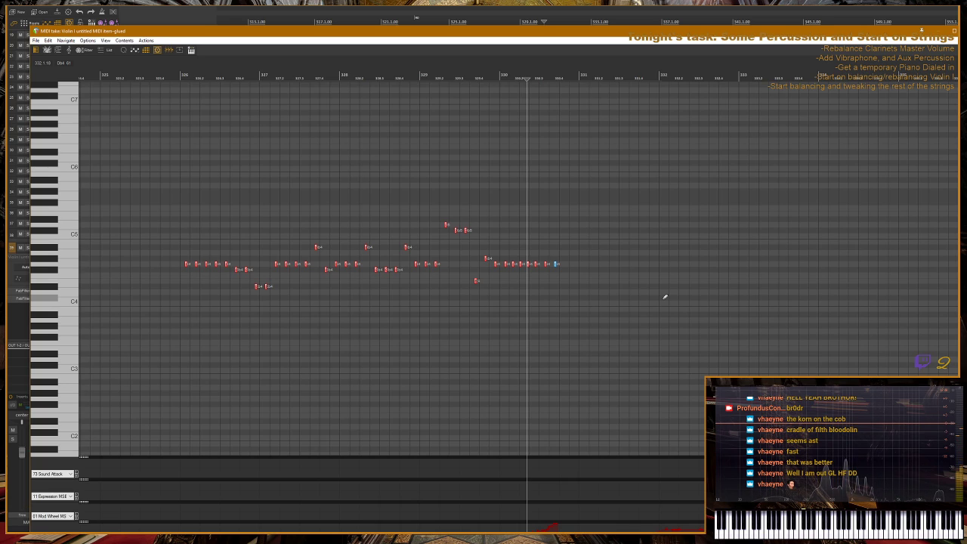
pyautogui.hotkey('ctrl', 'Down')
# - Audition the transposed Bassoon 2 phrase from bar 326 and close the MIDI editor
pyautogui.click(178, 78)
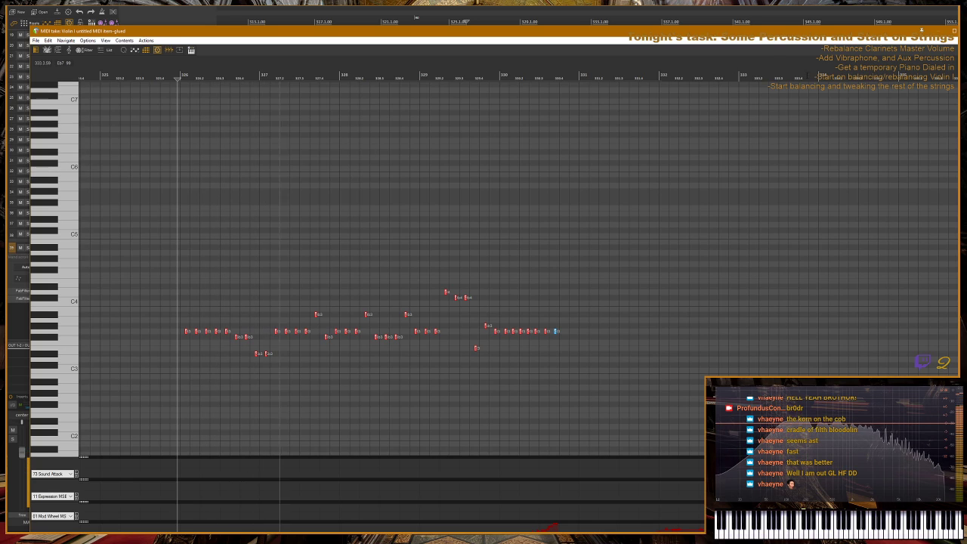
pyautogui.press('space')
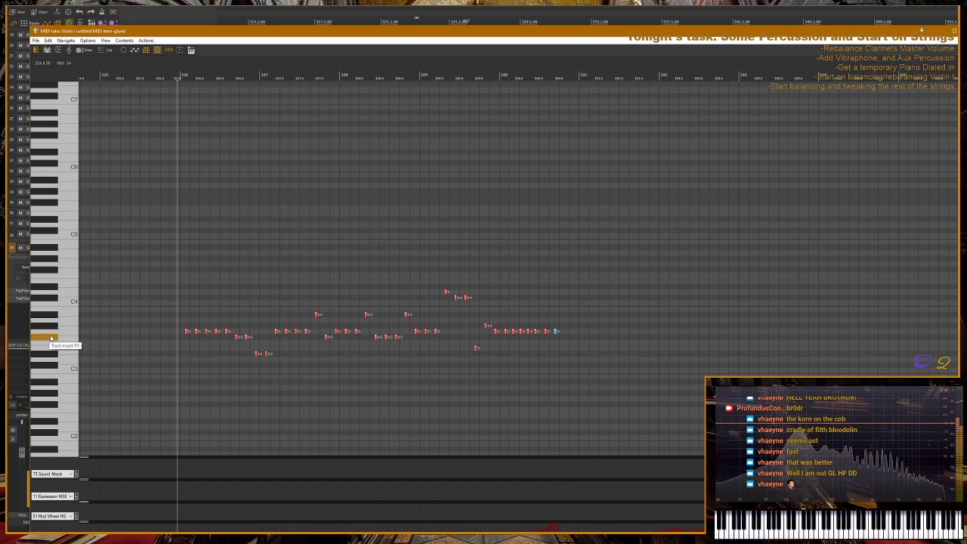
pyautogui.click(65, 413)
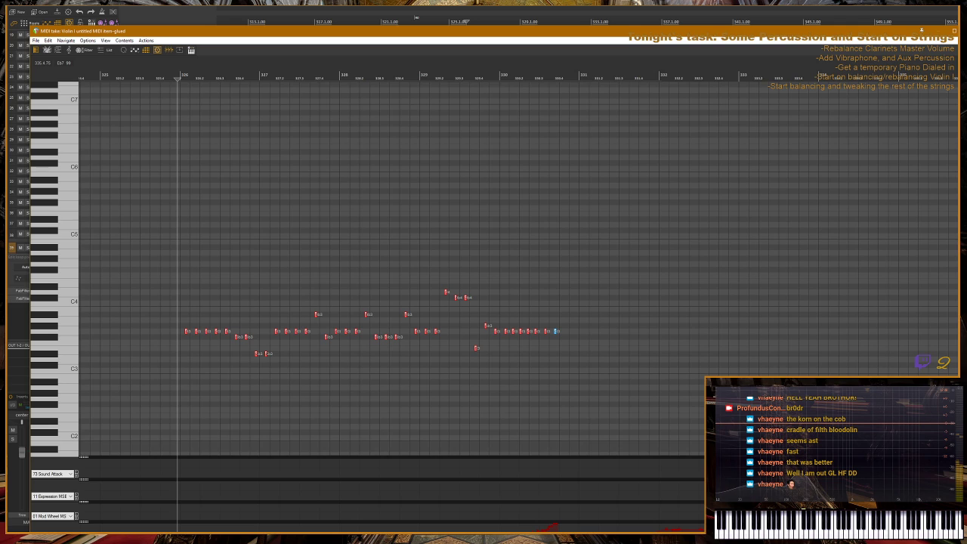
pyautogui.hotkey('ctrl', 'F4')
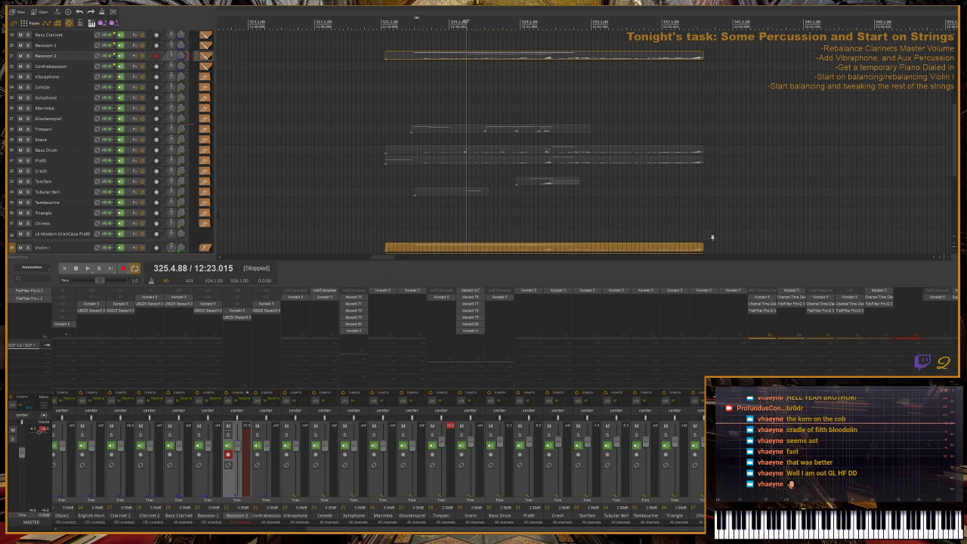
pyautogui.press('Down')
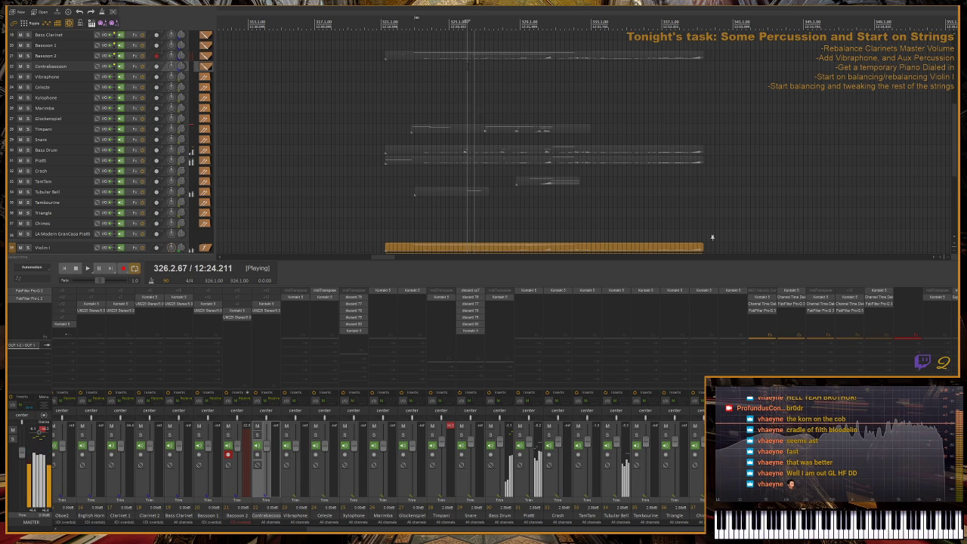
# - Open the Kontakt instance on Bassoon 2, show its multi script and examine the list of configured keyswitches
pyautogui.doubleClick(238, 310)
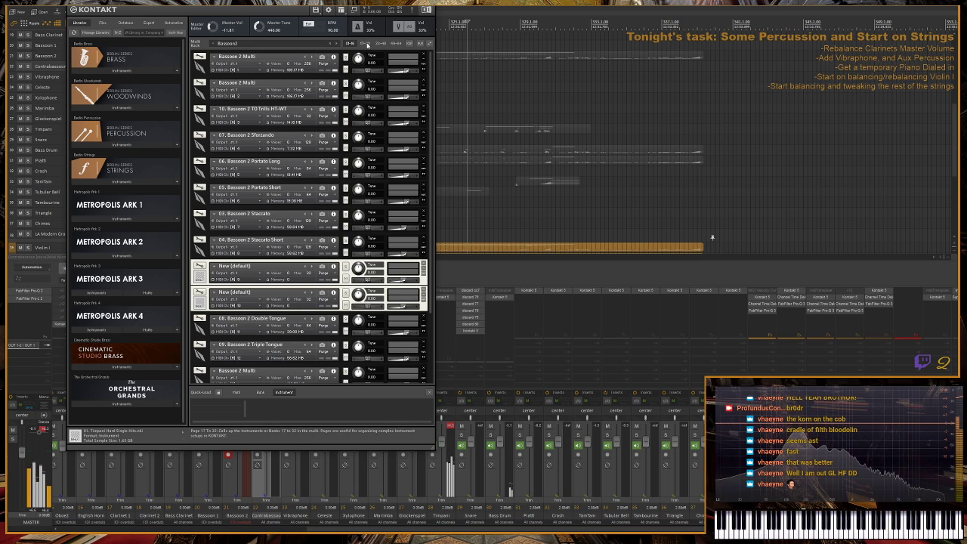
pyautogui.click(409, 43)
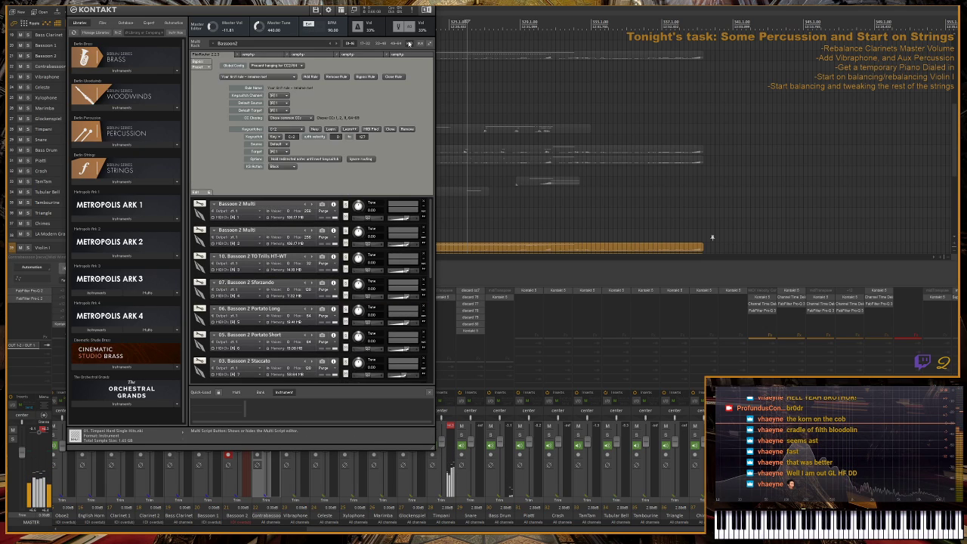
pyautogui.click(257, 76)
pyautogui.click(194, 90)
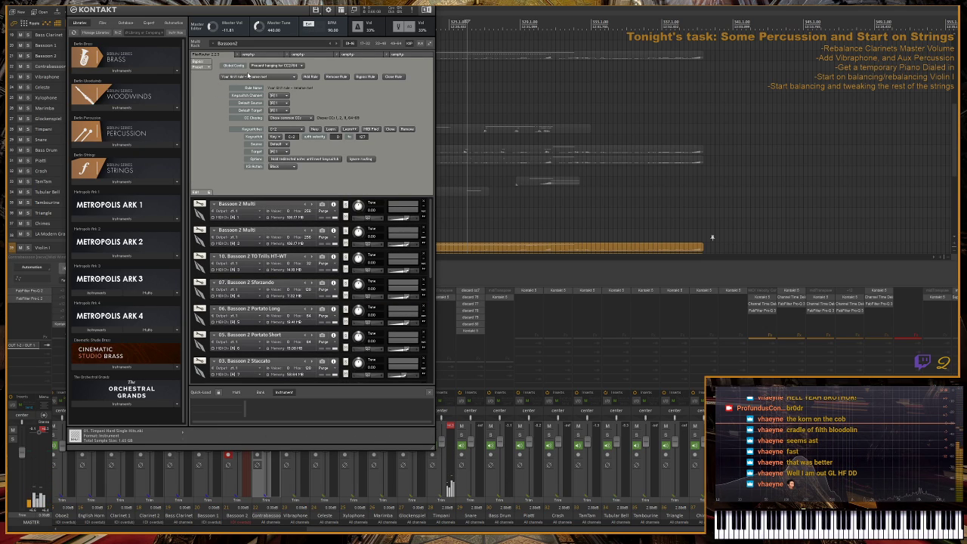
pyautogui.click(294, 130)
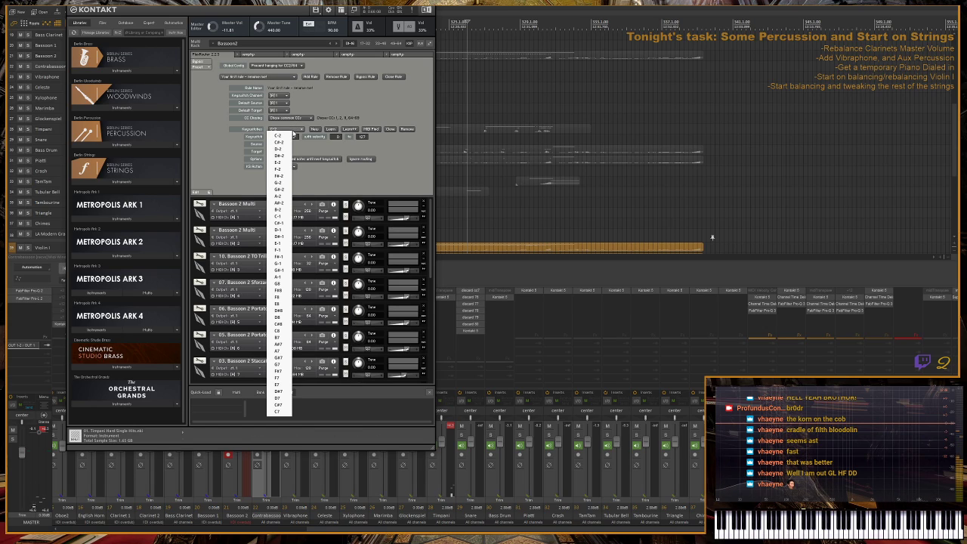
# - Load a user FlexRouter preset into the first multi script slot of Bassoon 2's Kontakt instance
pyautogui.click(198, 69)
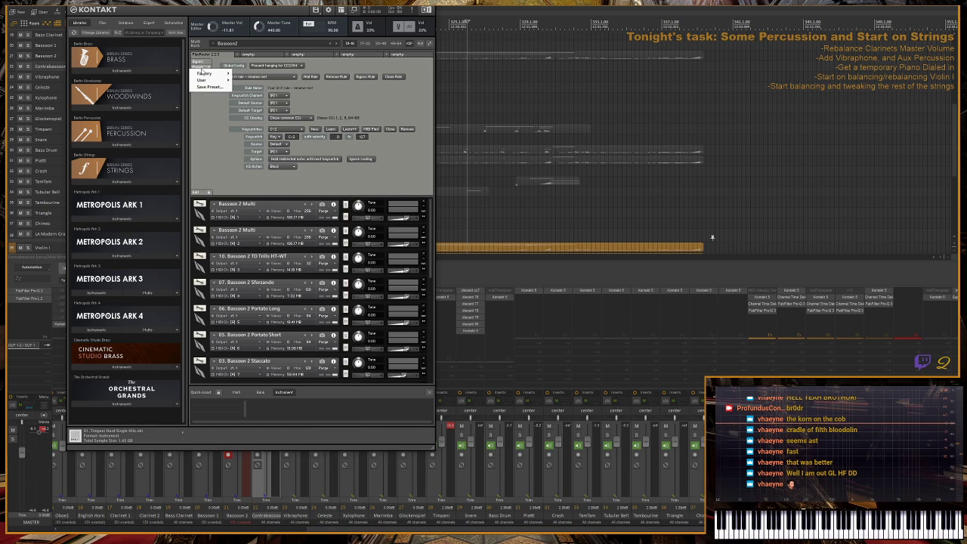
pyautogui.moveTo(210, 84)
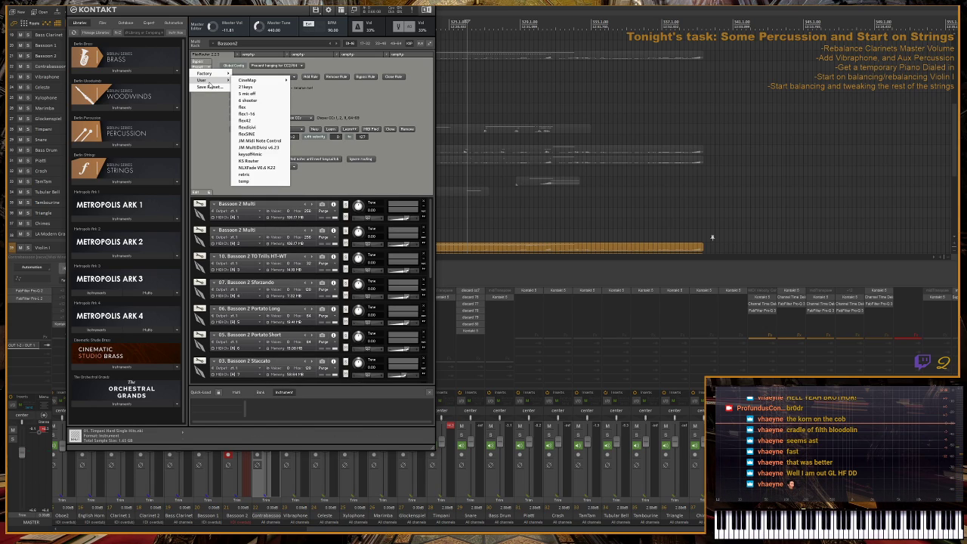
pyautogui.click(204, 151)
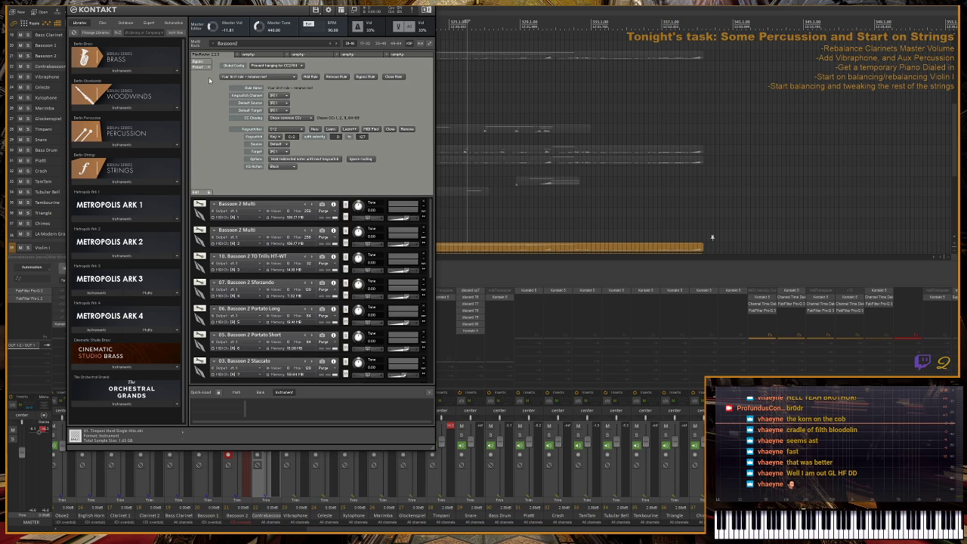
pyautogui.click(202, 67)
pyautogui.moveTo(214, 80)
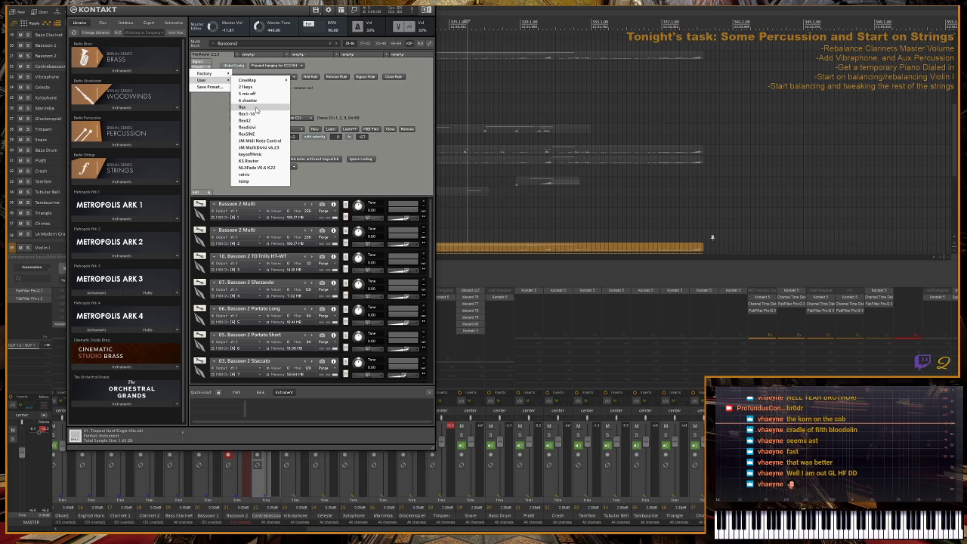
pyautogui.click(252, 161)
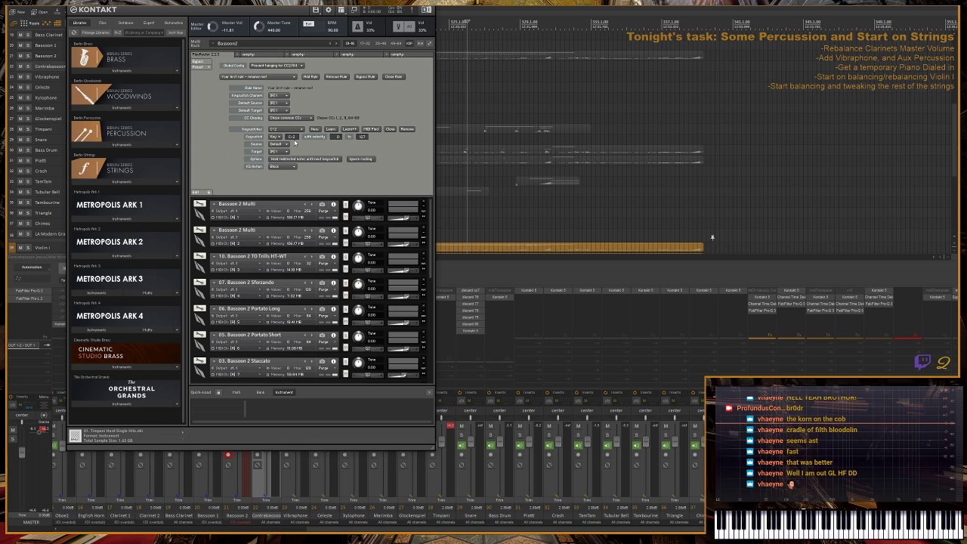
# - Remove the C7 keyswitch for velocity 0–63 from the routing rule and close the Kontakt window
pyautogui.click(302, 130)
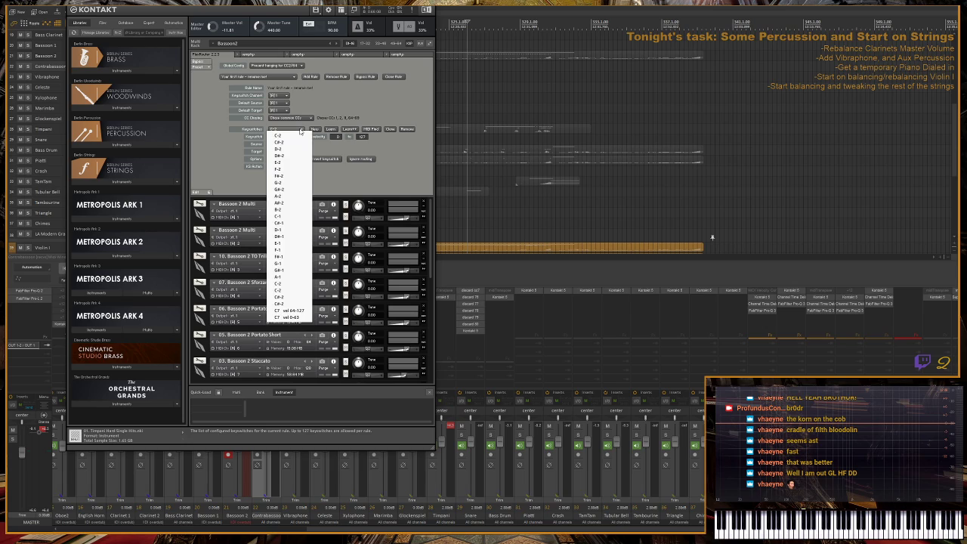
pyautogui.click(278, 317)
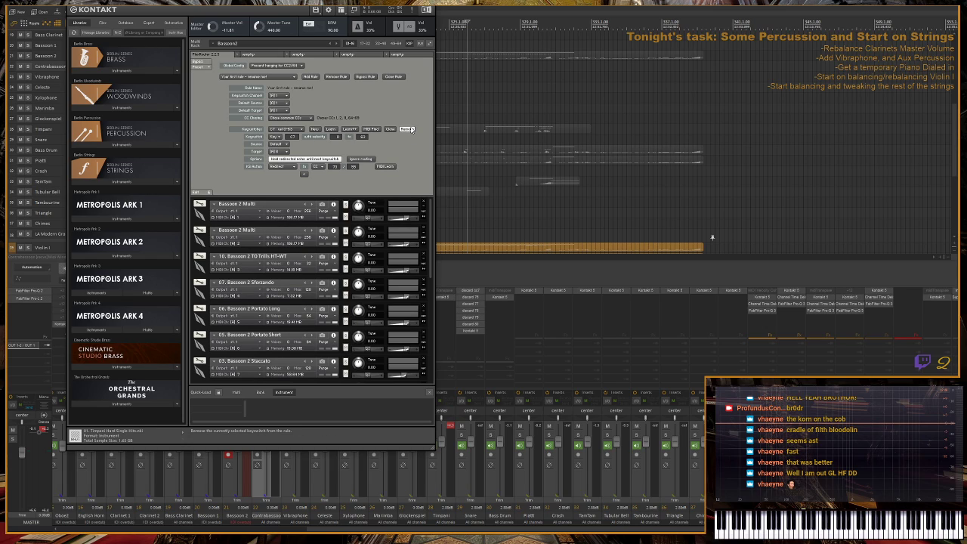
pyautogui.click(407, 129)
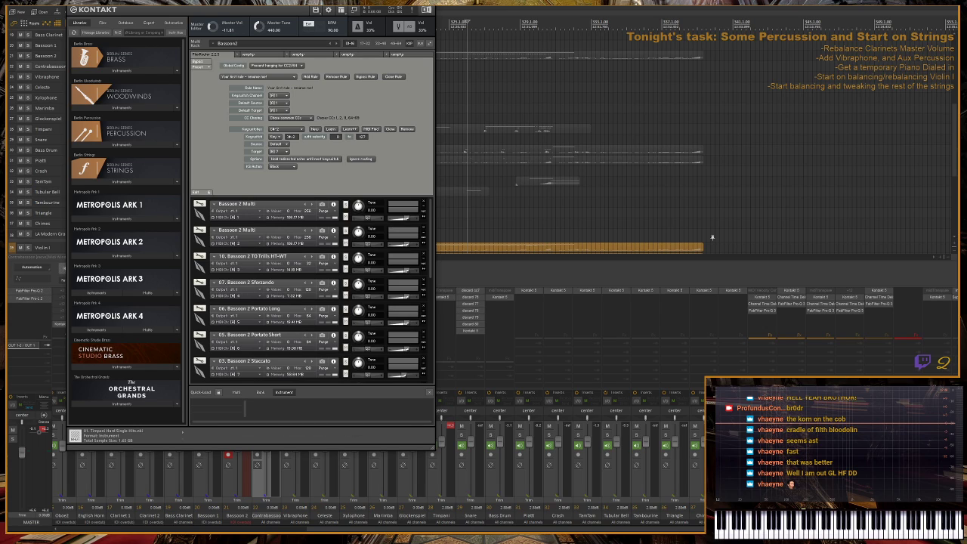
pyautogui.click(429, 8)
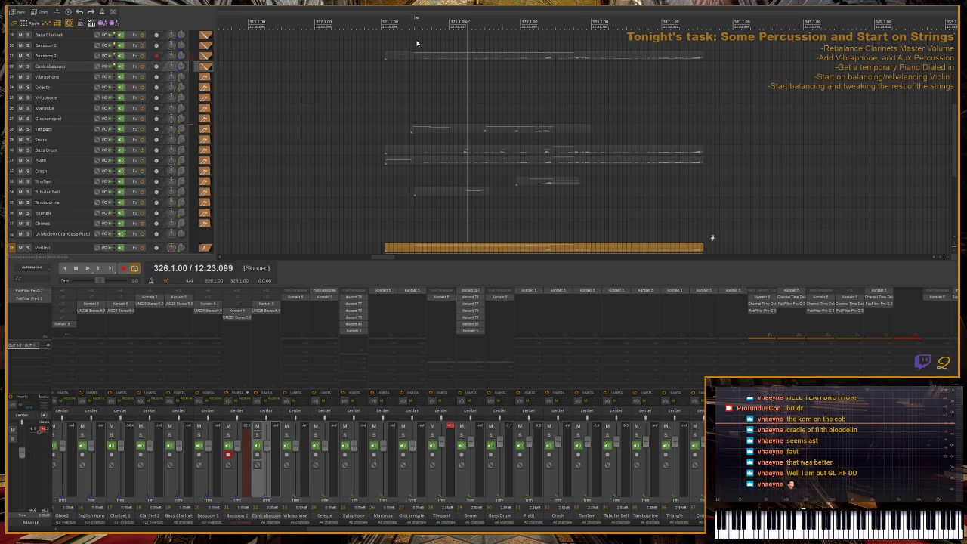
# - Solo the Bassoon 2 track and audition its part around bar 326
pyautogui.press('space')
pyautogui.press('space')
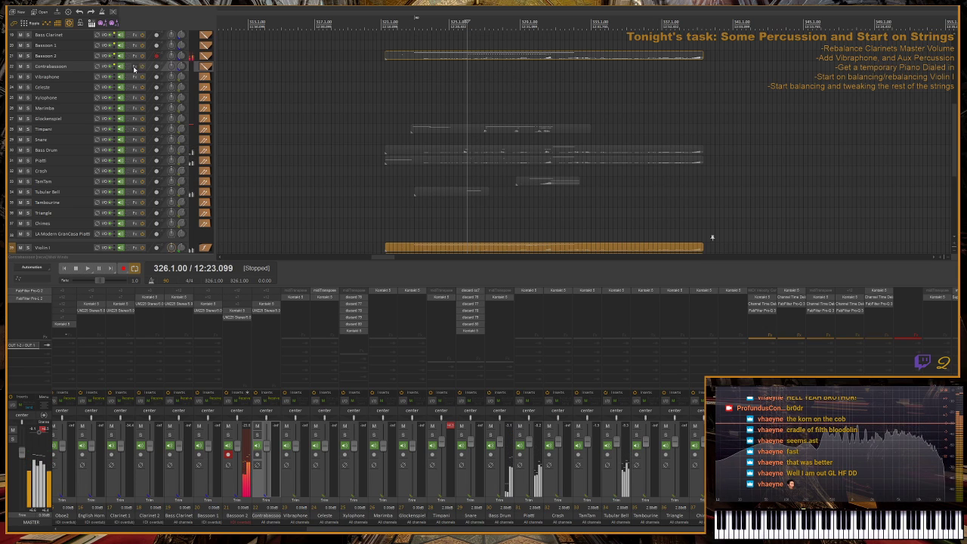
pyautogui.click(28, 56)
pyautogui.press('space')
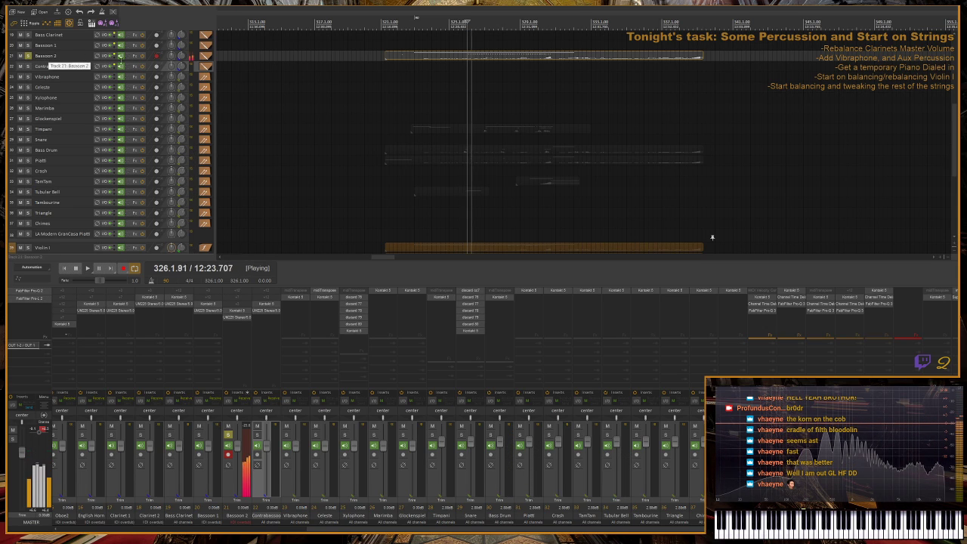
pyautogui.click(401, 57)
pyautogui.press('space')
pyautogui.press('space')
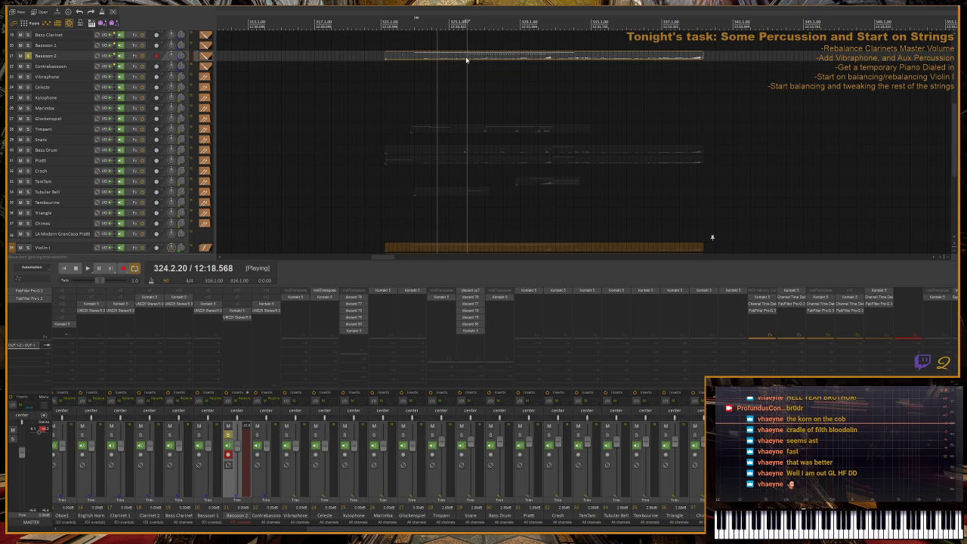
# - Open the Bassoon 2 item in the MIDI editor and transpose the phrase from bar 326, including its last note, down one octave
pyautogui.hotkey('ctrl', 'alt', 'e')
pyautogui.scroll(4, 373, 255)
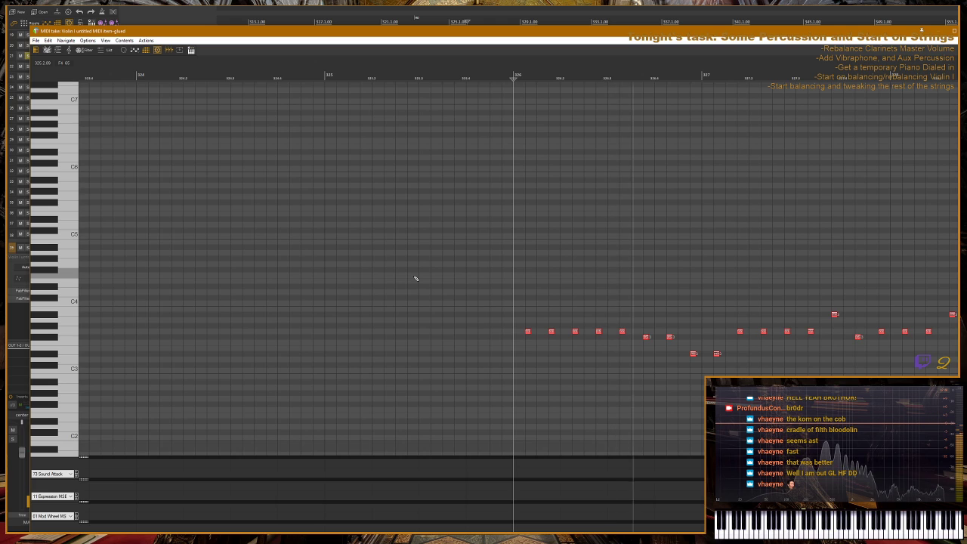
pyautogui.scroll(-4, 415, 279)
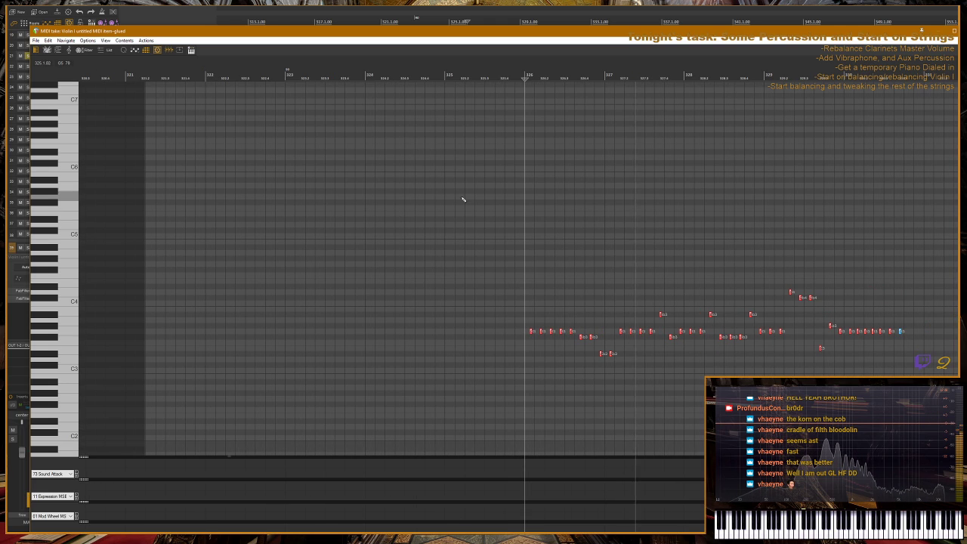
pyautogui.moveTo(464, 200); pyautogui.dragTo(892, 392)
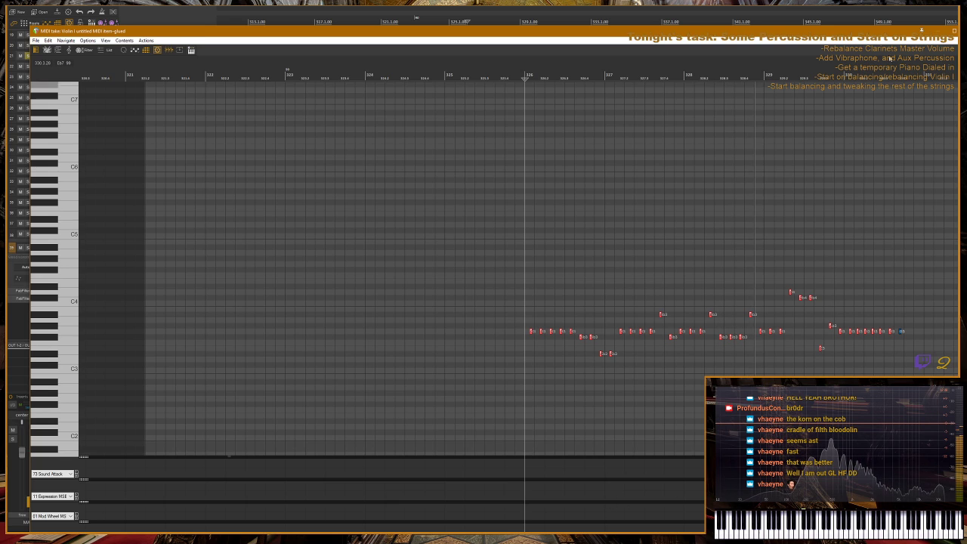
pyautogui.doubleClick(845, 30)
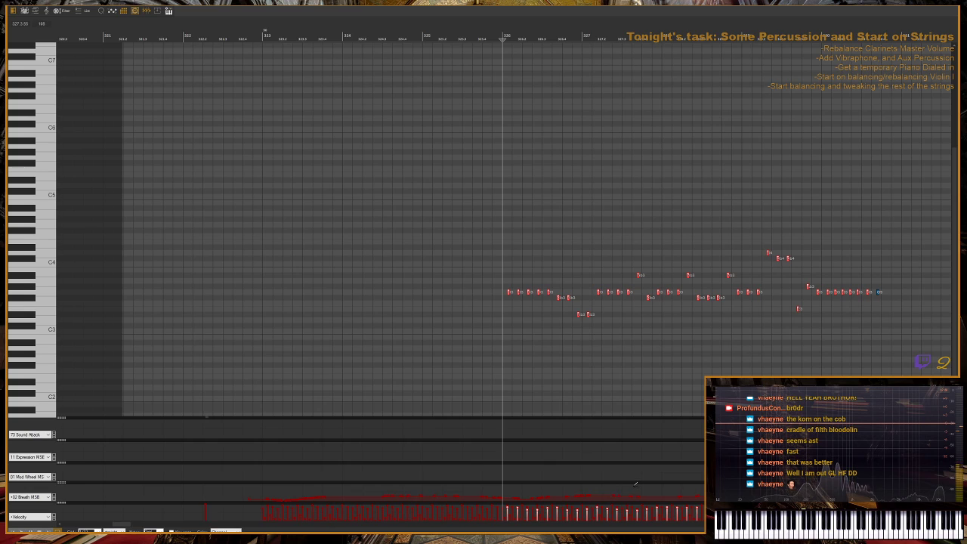
pyautogui.hotkey('ctrl', 'Down')
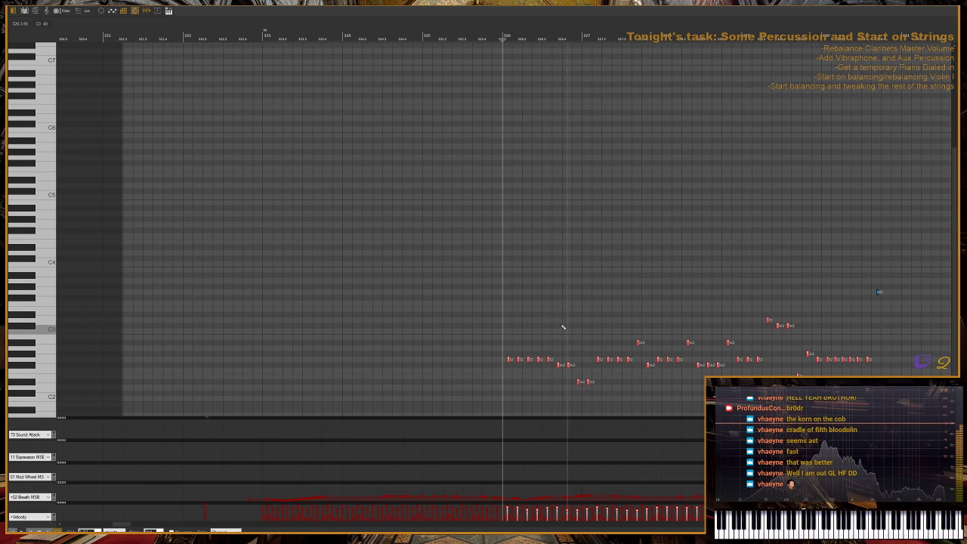
pyautogui.moveTo(849, 210); pyautogui.dragTo(913, 298)
pyautogui.hotkey('shift', 'Down')
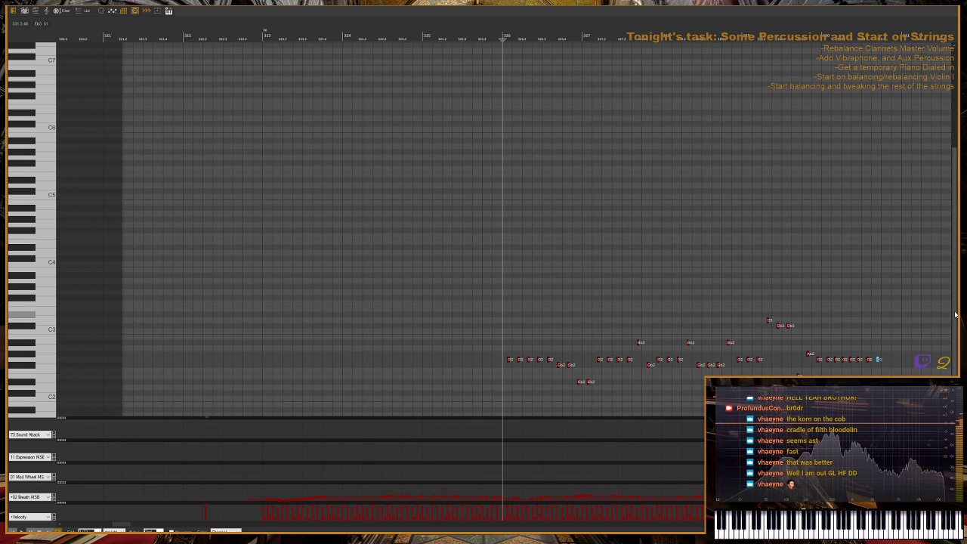
# - Delete the leftover notes in the high register above the Bassoon 2 phrase
pyautogui.scroll(5, 930, 189)
pyautogui.press('g')
pyautogui.moveTo(367, 103); pyautogui.dragTo(801, 219)
pyautogui.press('Delete')
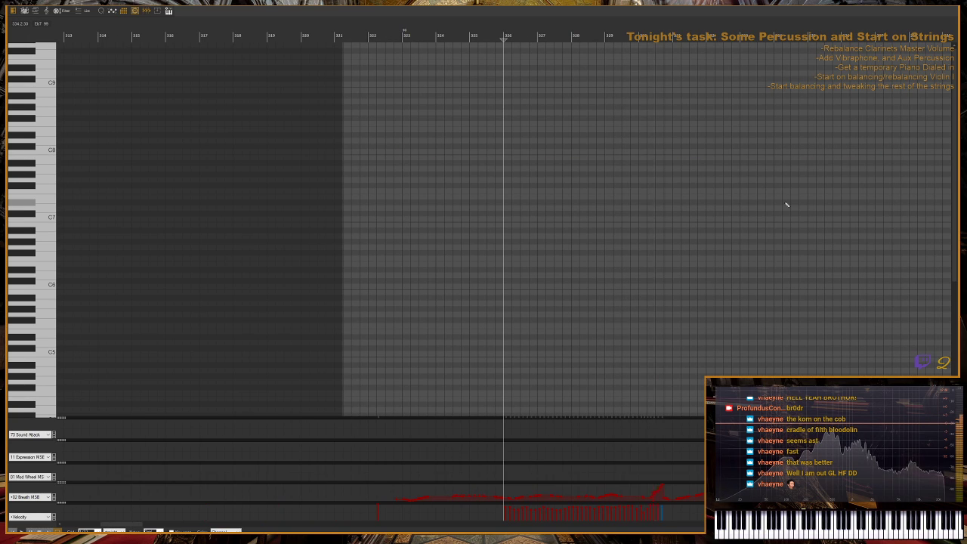
pyautogui.scroll(-5, 642, 267)
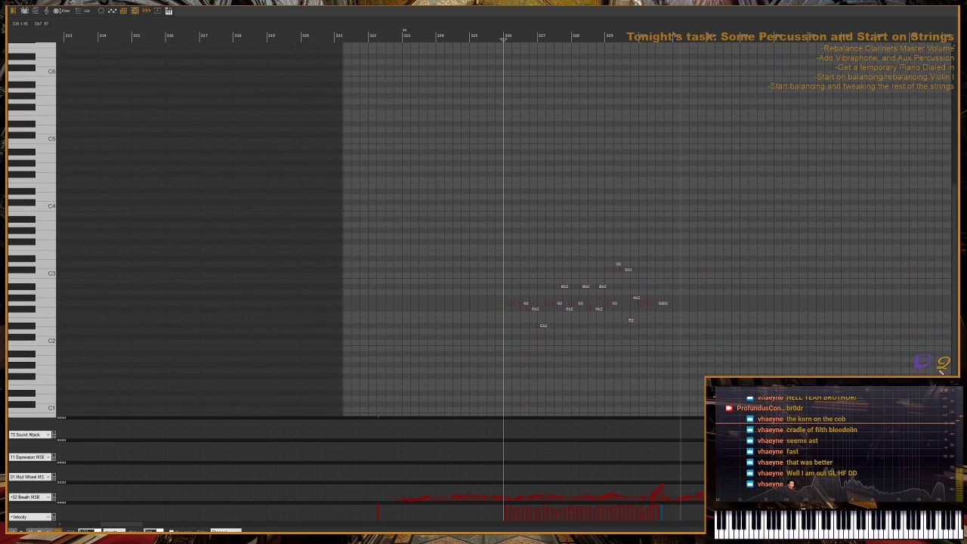
# - Examine the transposed phrase up close and audition its ending in bars 329–330
pyautogui.press('h')
pyautogui.press('h')
pyautogui.press('h')
pyautogui.press('g')
pyautogui.press('g')
pyautogui.press('g')
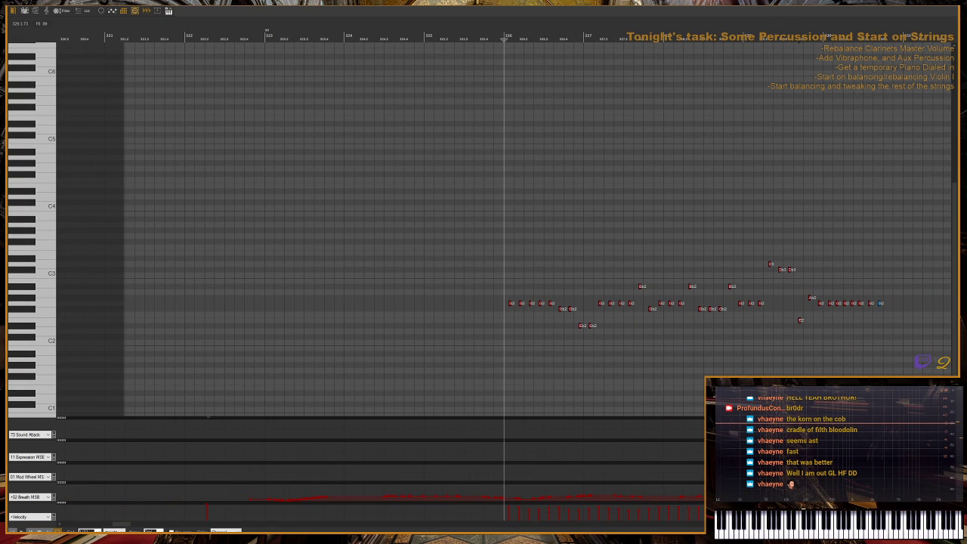
pyautogui.press('h')
pyautogui.press('h')
pyautogui.press('h')
pyautogui.press('h')
pyautogui.press('h')
pyautogui.press('g')
pyautogui.press('g')
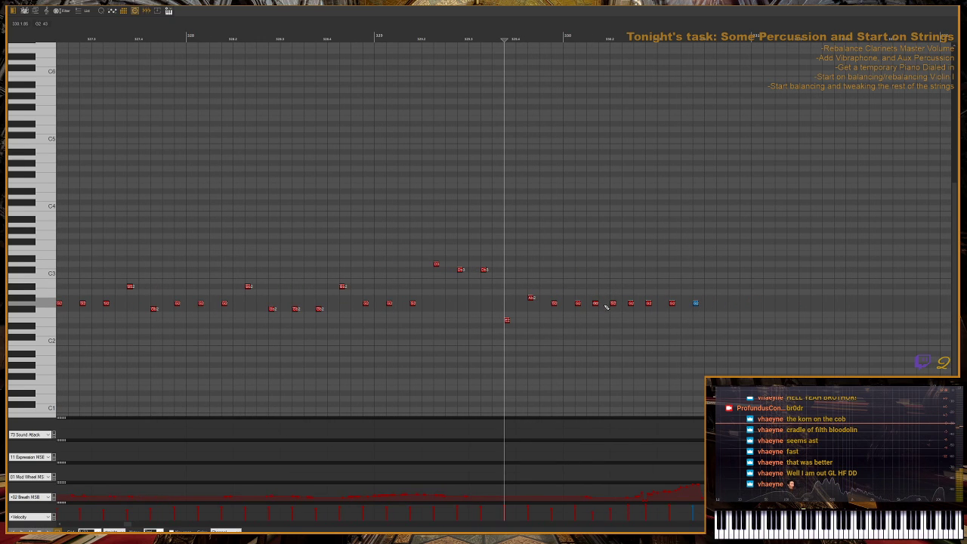
pyautogui.press('h')
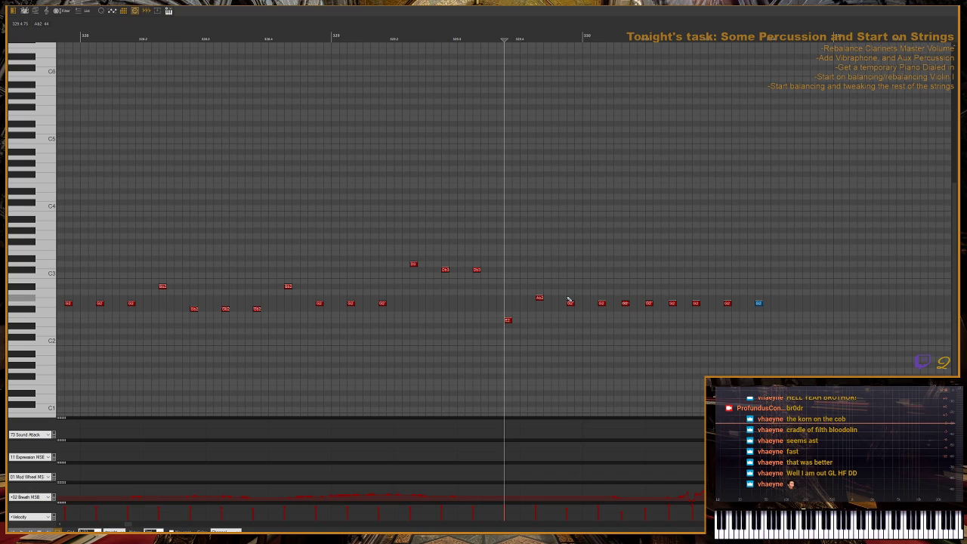
pyautogui.press('space')
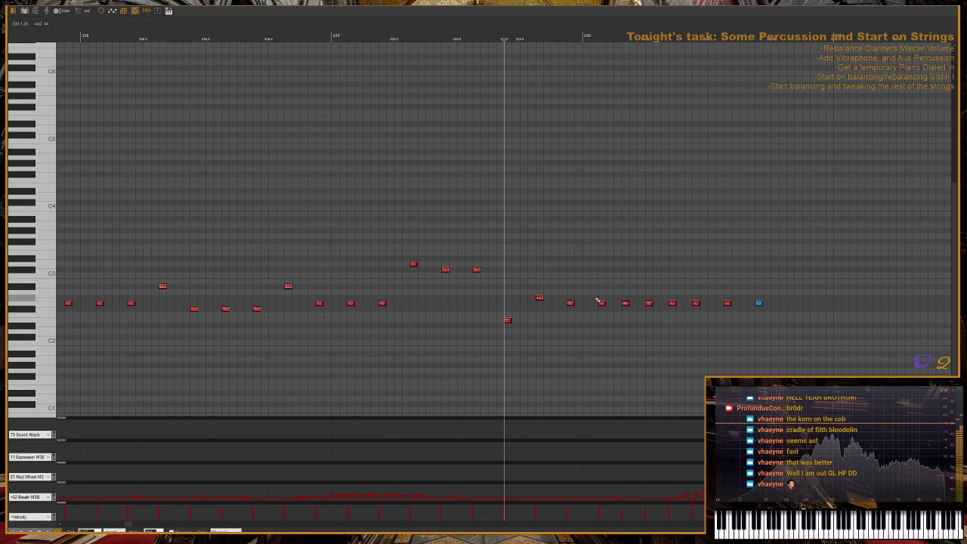
# - Examine the lowest octaves across the whole item for keyswitch notes
pyautogui.press('g')
pyautogui.press('g')
pyautogui.press('g')
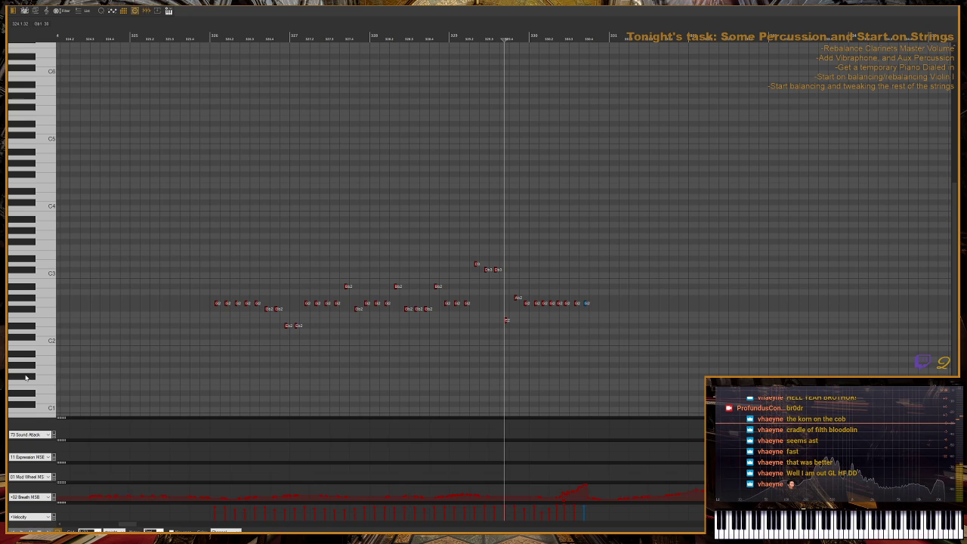
pyautogui.scroll(-5, 34, 362)
pyautogui.scroll(-1, 30, 386)
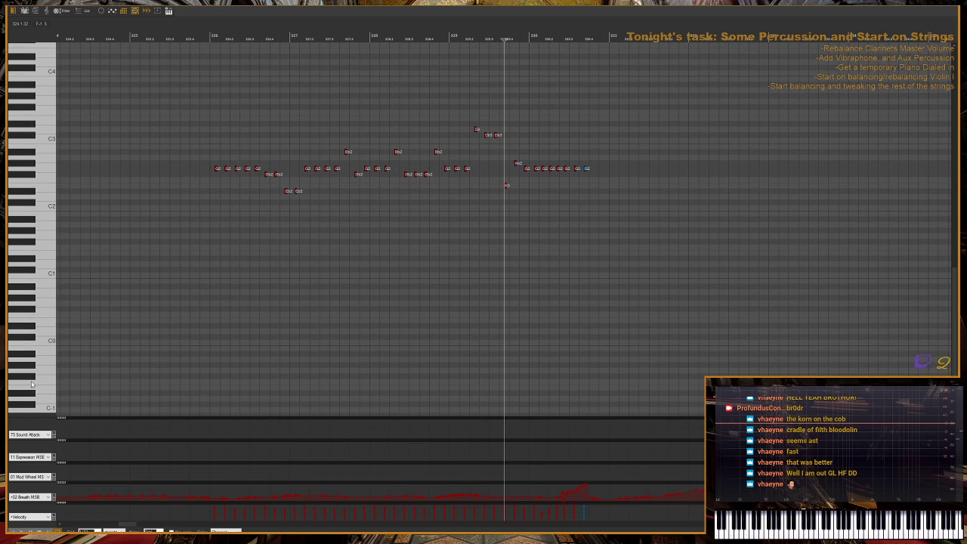
pyautogui.press('g')
pyautogui.press('g')
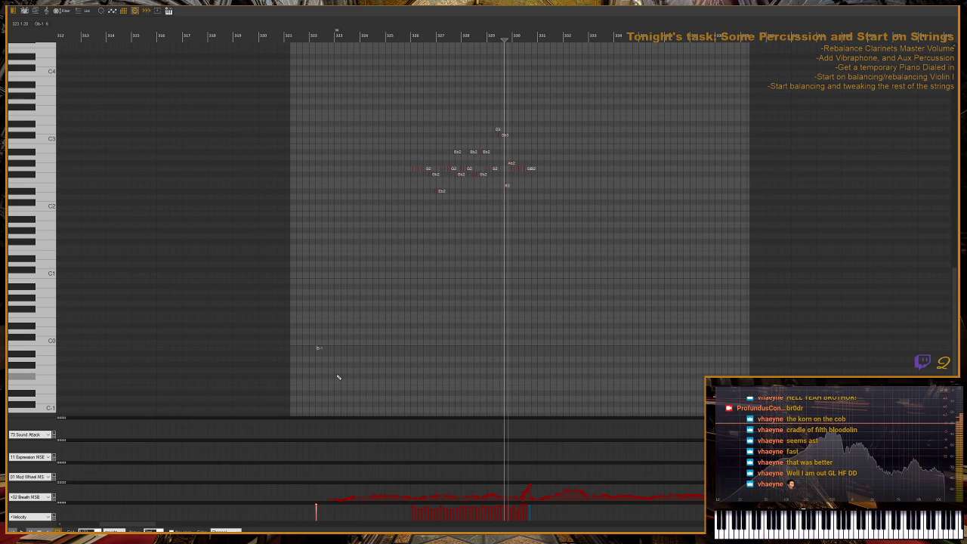
pyautogui.press('h')
pyautogui.press('h')
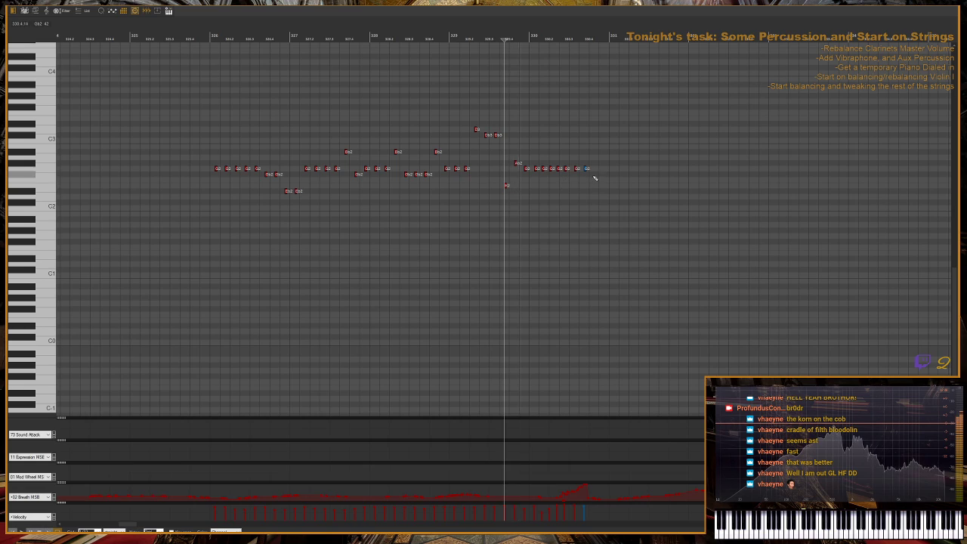
# - Assign the last note of the Bassoon 2 phrase to note channel 6
pyautogui.moveTo(600, 155); pyautogui.dragTo(588, 188)
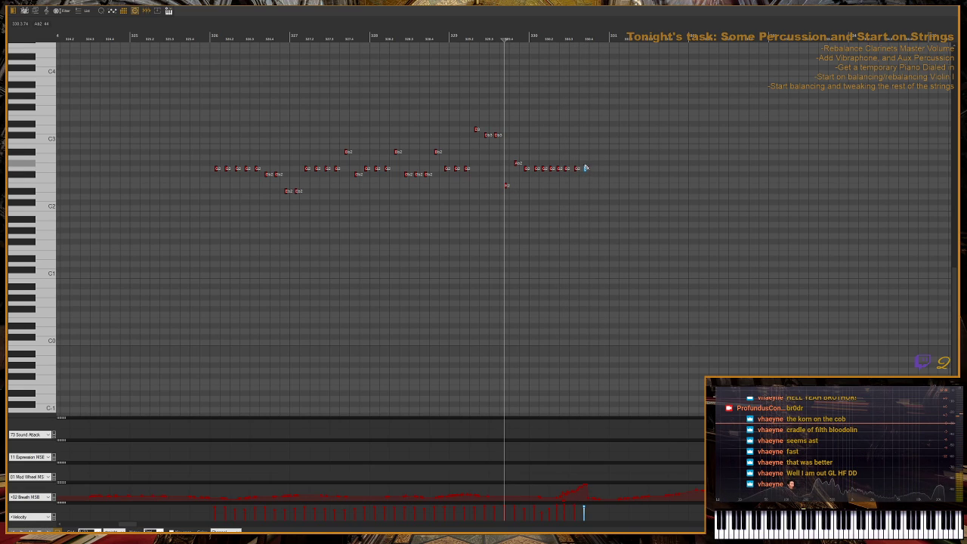
pyautogui.press('h')
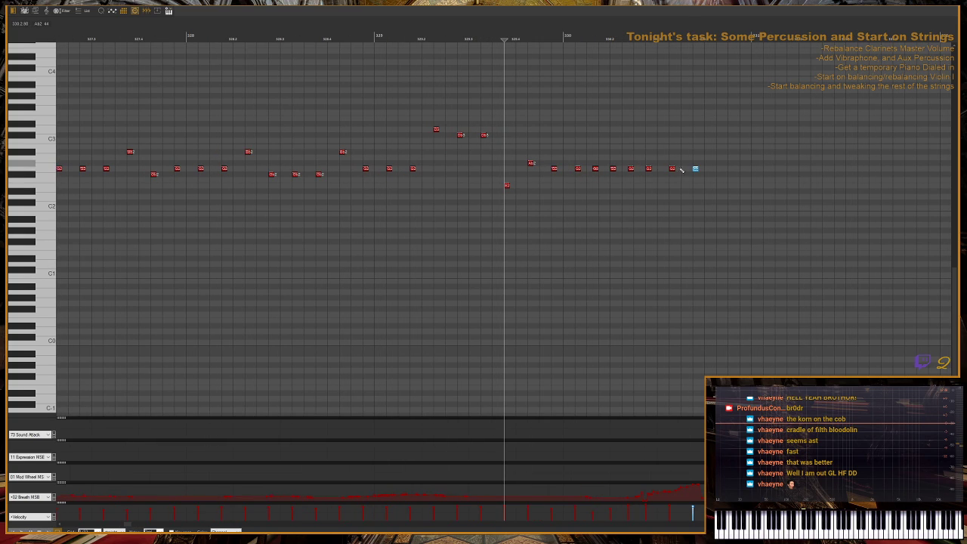
pyautogui.rightClick(695, 167)
pyautogui.moveTo(766, 334)
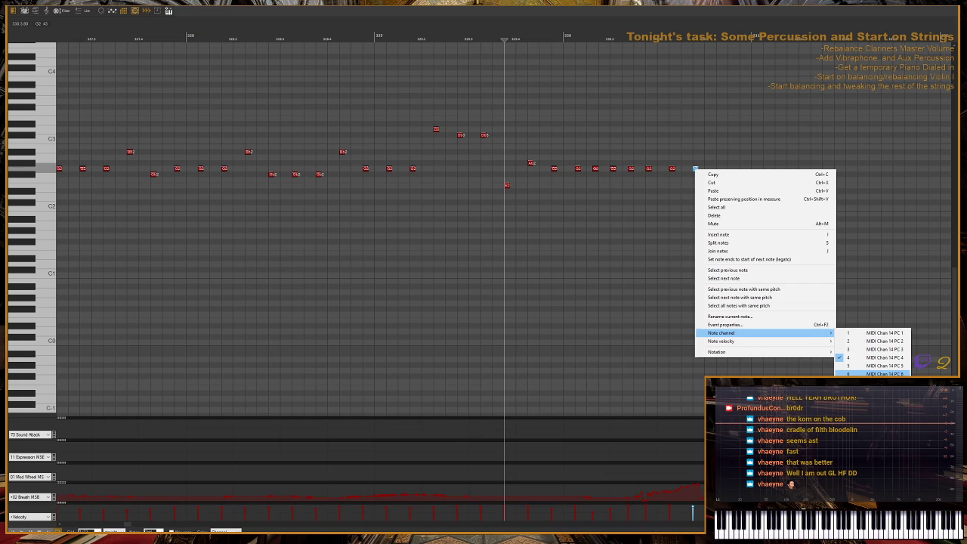
pyautogui.click(884, 374)
# - Audition the Bassoon 2 phrase with its rerouted last note, stop playback and close the MIDI editor
pyautogui.click(680, 36)
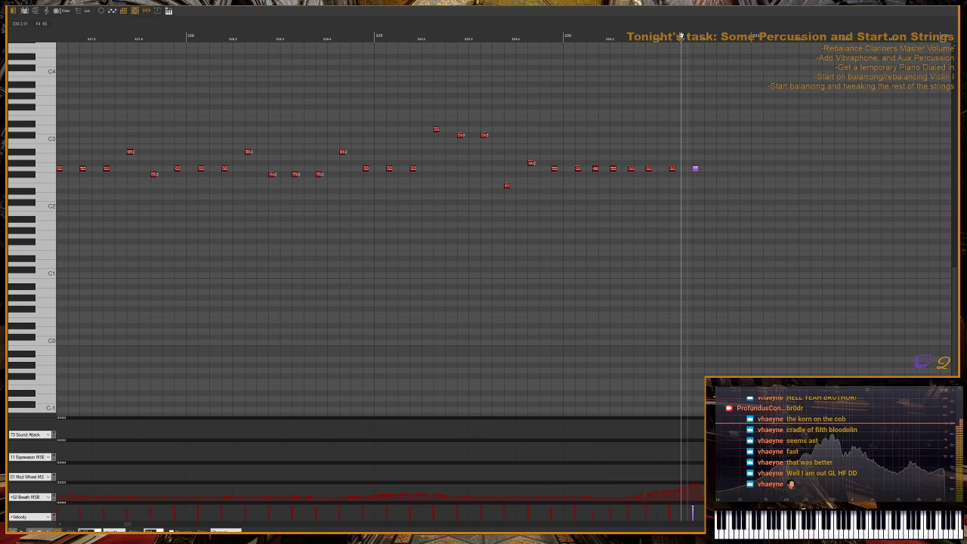
pyautogui.scroll(-3, 505, 249)
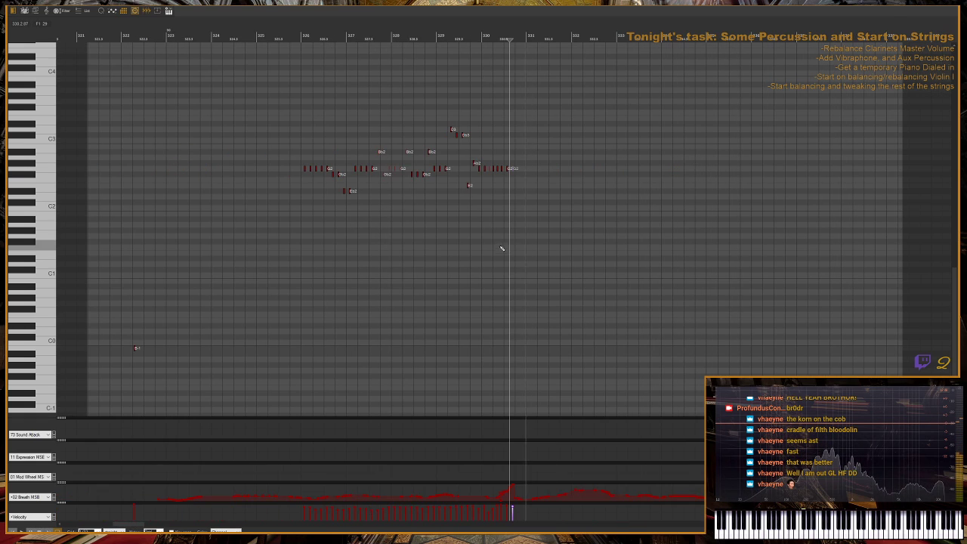
pyautogui.press('space')
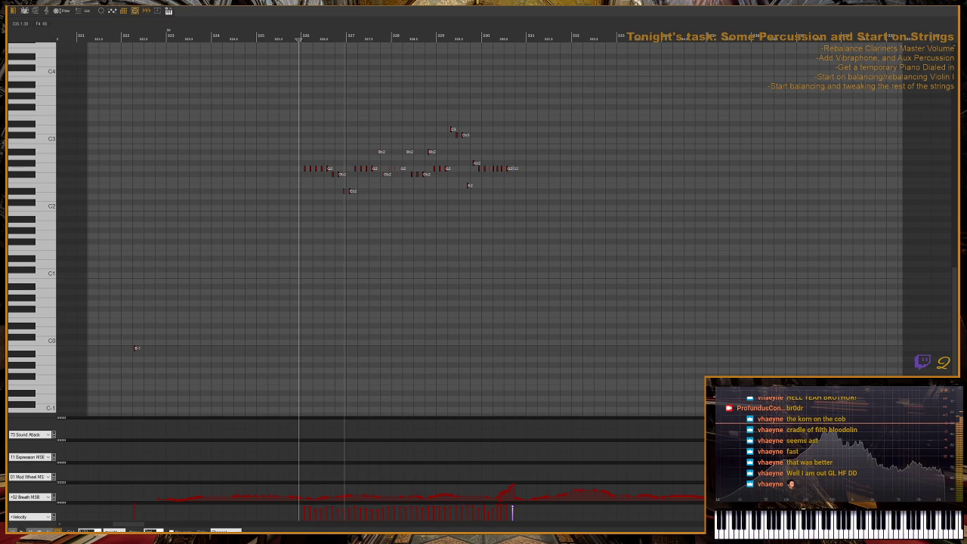
pyautogui.press('space')
pyautogui.press('Escape')
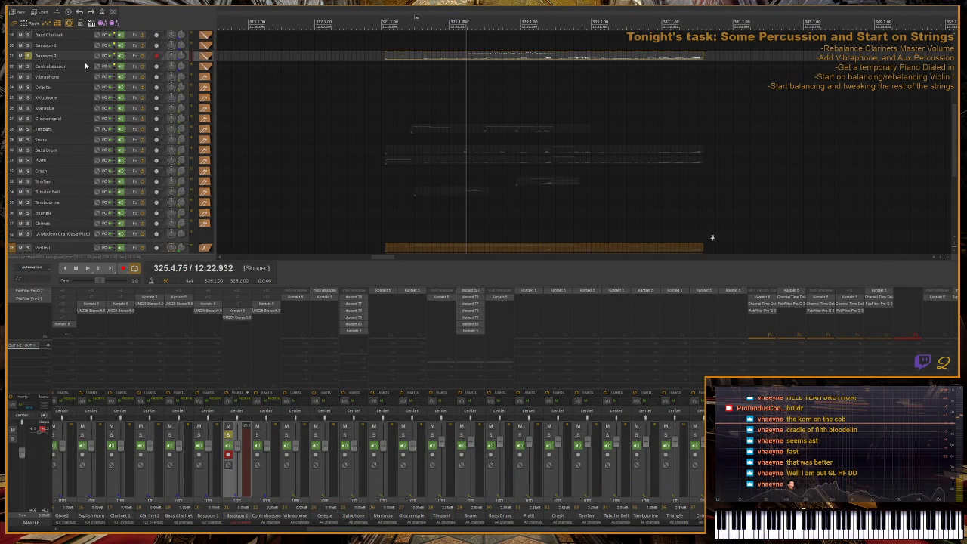
# - Copy the Bassoon 2 item onto the Bassoon 1 track and open the copy in the MIDI editor
pyautogui.scroll(5, 453, 151)
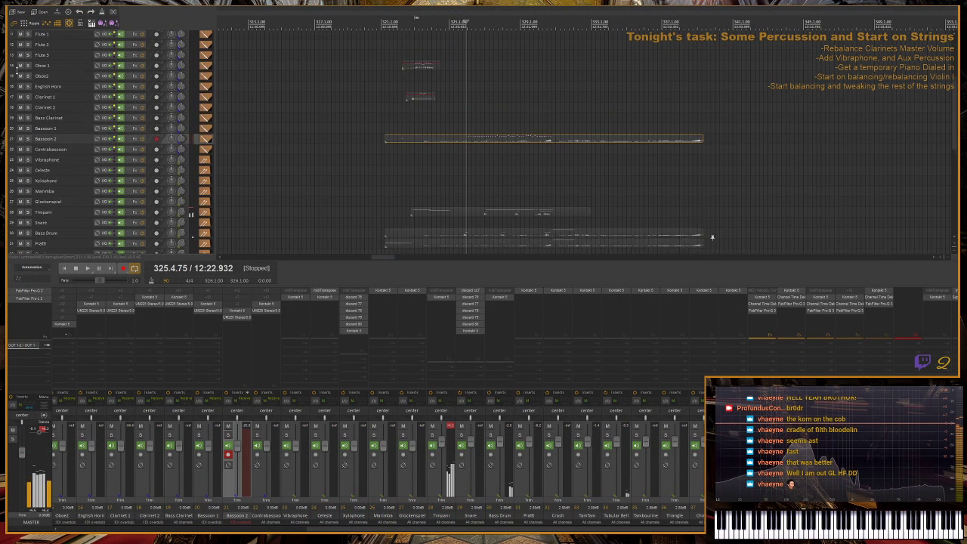
pyautogui.moveTo(449, 155); pyautogui.dragTo(449, 148)
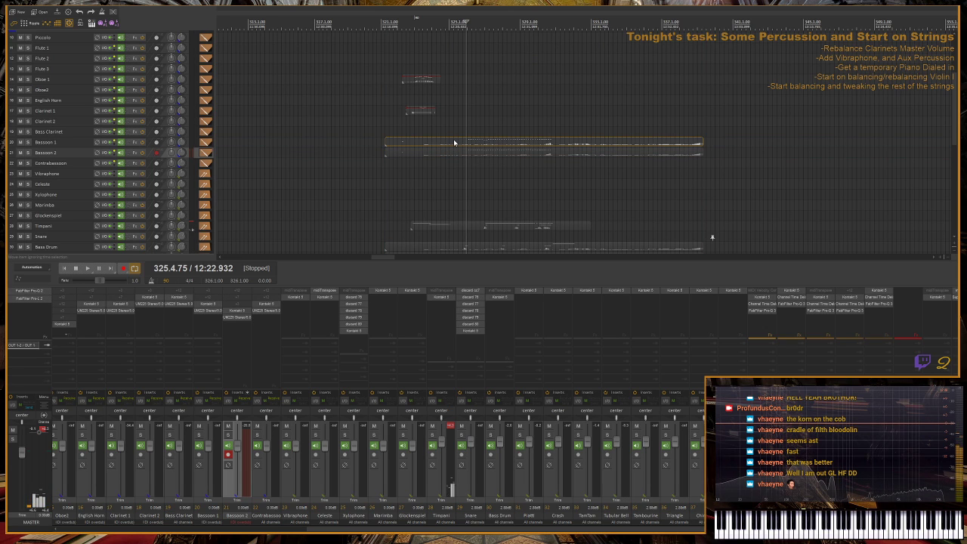
pyautogui.doubleClick(454, 142)
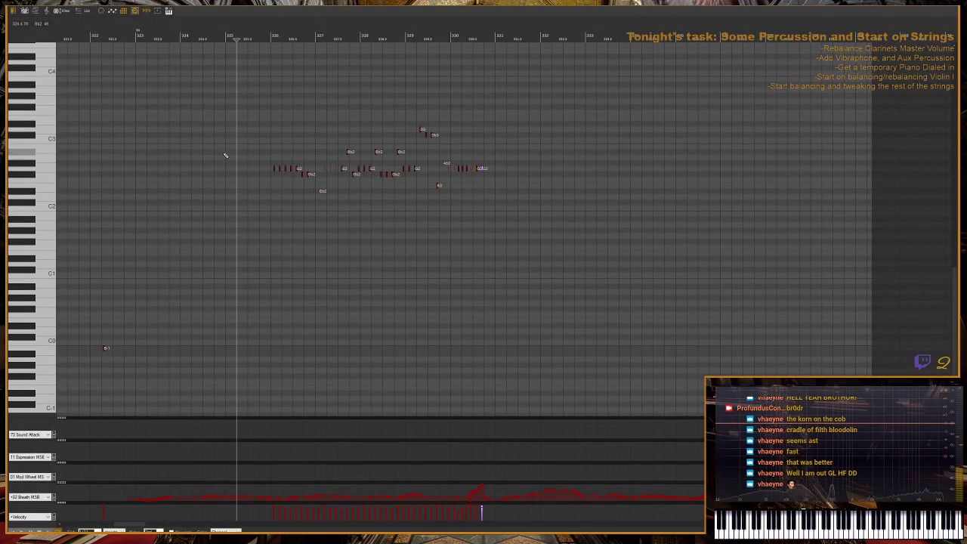
# - Transpose the entire Bassoon 1 phrase from bar 326 up seven semitones
pyautogui.press('g')
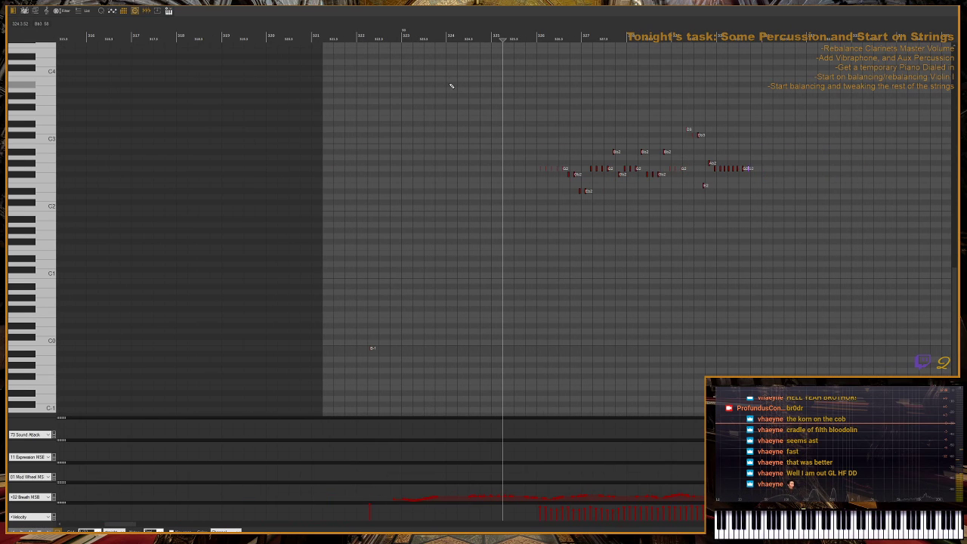
pyautogui.moveTo(470, 68); pyautogui.dragTo(816, 234)
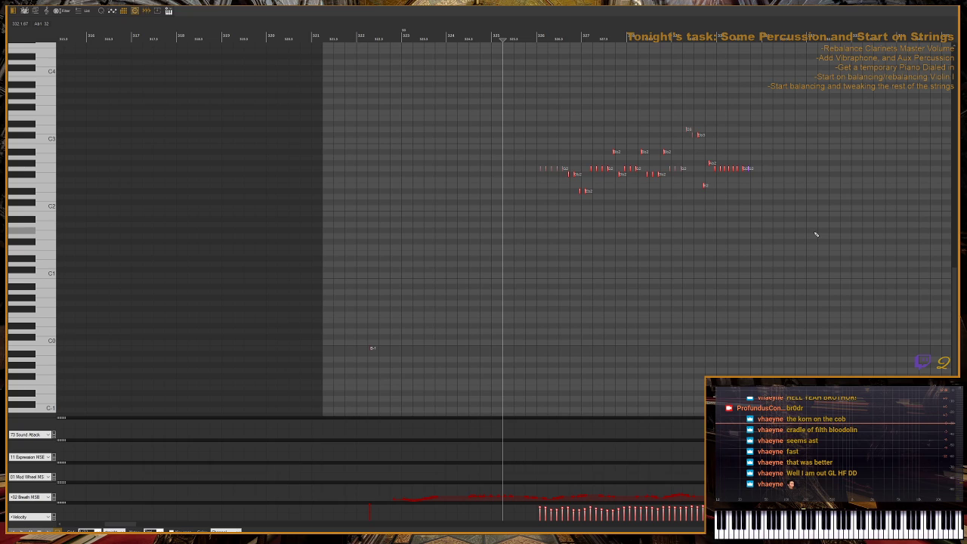
pyautogui.press('Up')
pyautogui.press('Up')
pyautogui.press('Up')
pyautogui.press('Up')
pyautogui.press('Up')
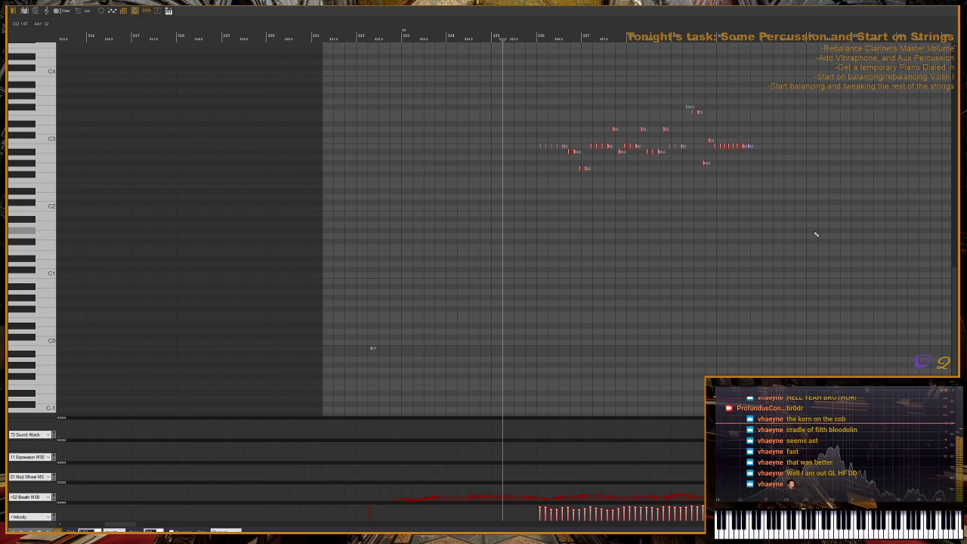
pyautogui.press('Up')
pyautogui.press('Up')
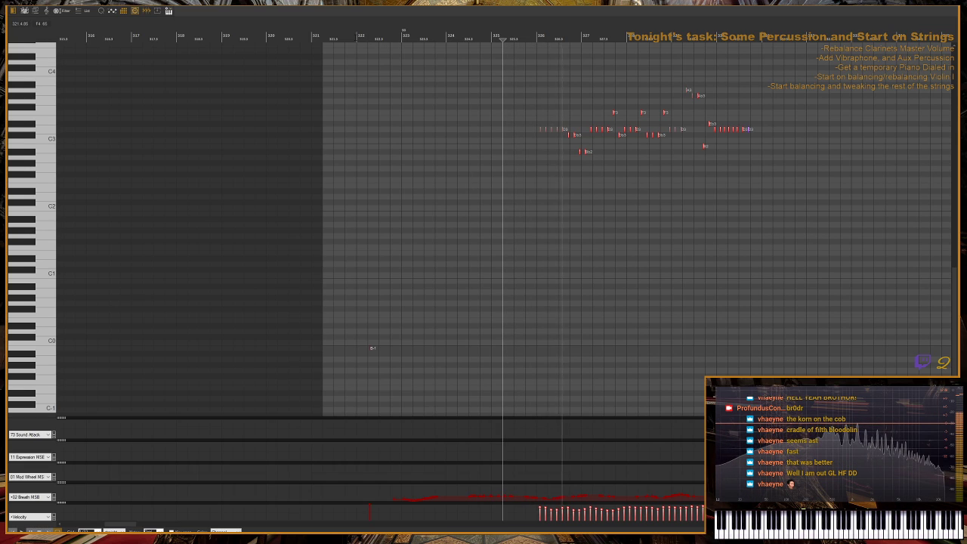
# - Audition the transposed Bassoon 1 phrase around bar 326 and examine its pitches up close
pyautogui.press('space')
pyautogui.press('space')
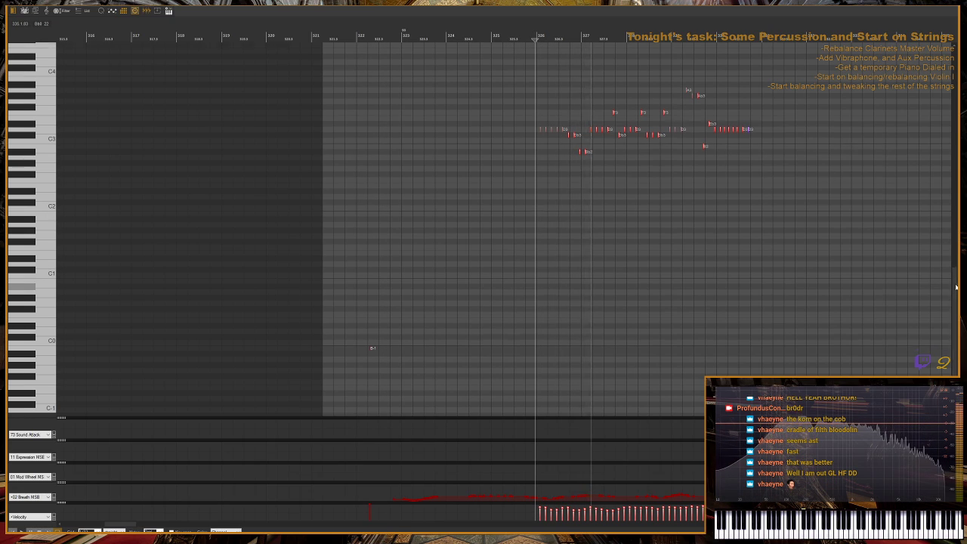
pyautogui.scroll(3, 934, 227)
pyautogui.scroll(3, 934, 224)
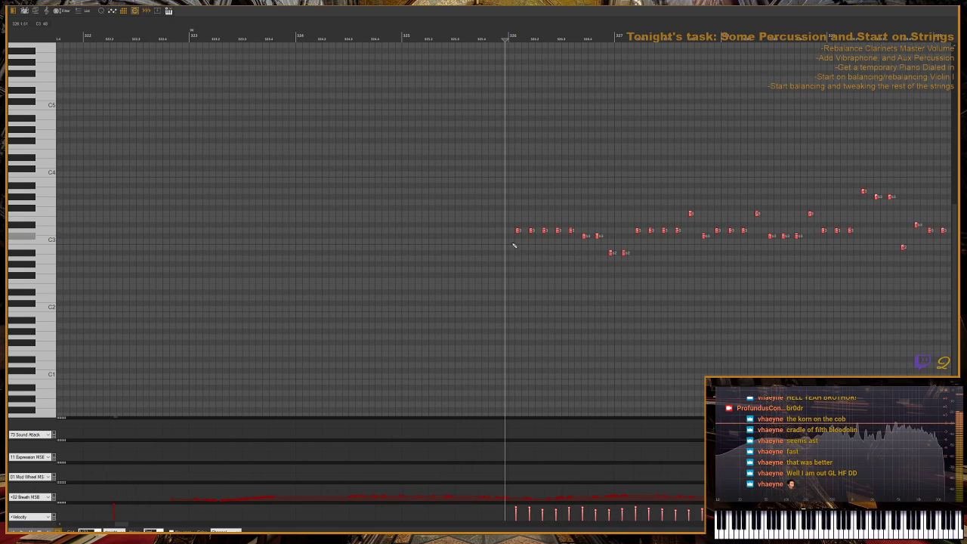
pyautogui.click(37, 234)
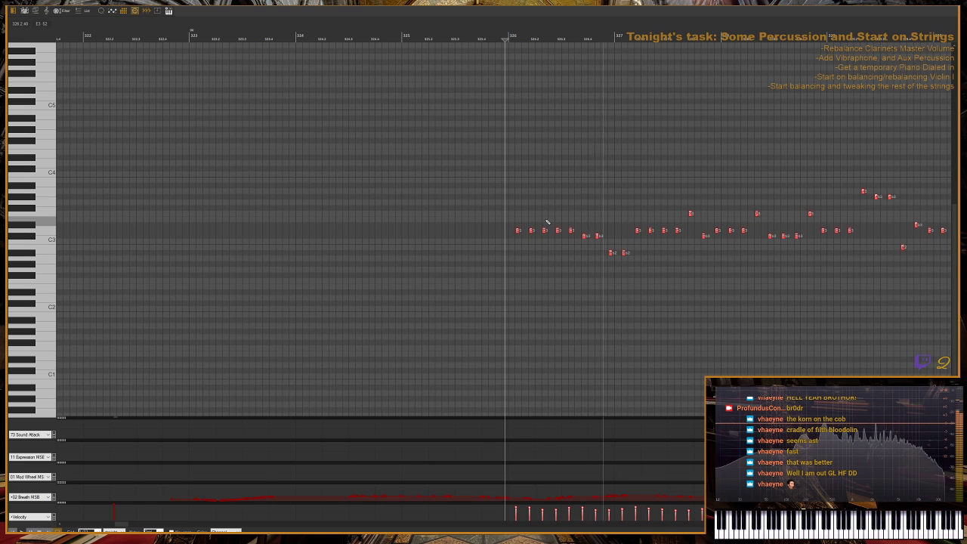
pyautogui.press('g')
pyautogui.press('g')
pyautogui.press('g')
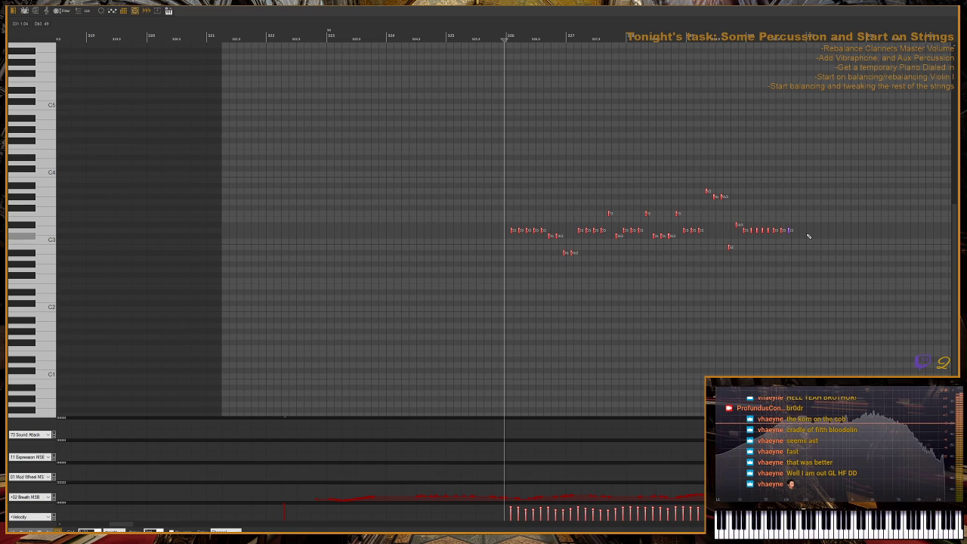
# - Raise the last seven notes of the Bassoon 1 phrase five semitones to G3 and close the MIDI editor
pyautogui.scroll(4, 748, 276)
pyautogui.moveTo(821, 224); pyautogui.dragTo(750, 262)
pyautogui.press('Up')
pyautogui.press('Up')
pyautogui.press('Up')
pyautogui.press('Up')
pyautogui.press('Up')
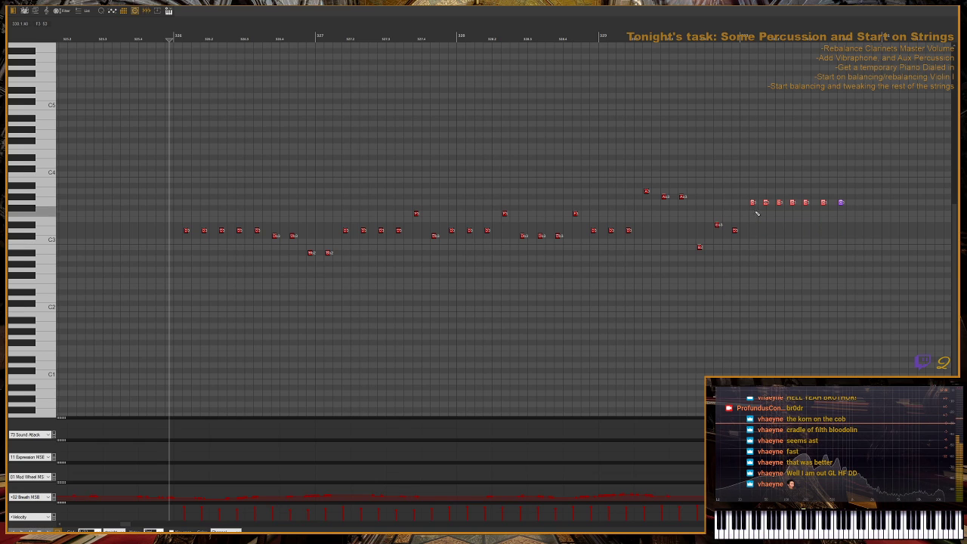
pyautogui.press('Escape')
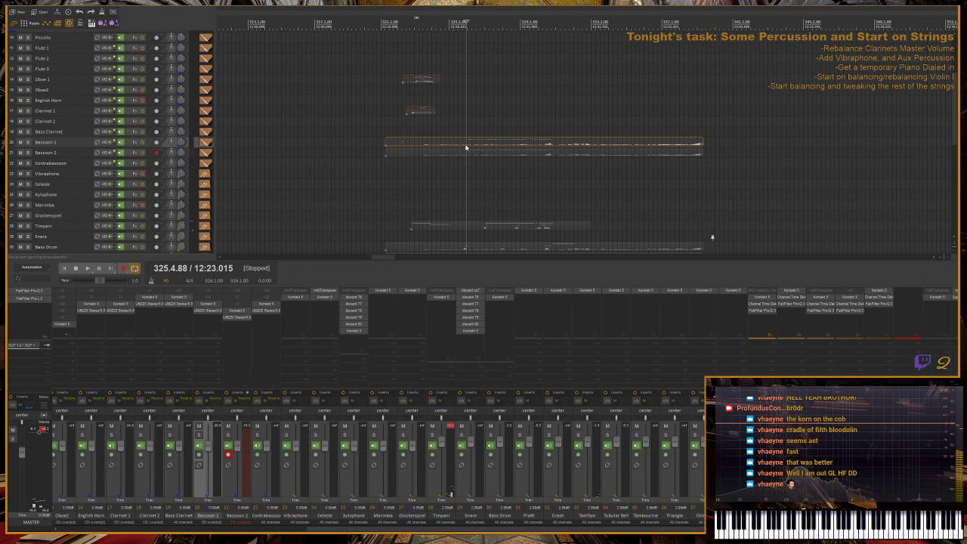
# - Select the Bassoon 2 item and disarm its track for recording
pyautogui.click(413, 157)
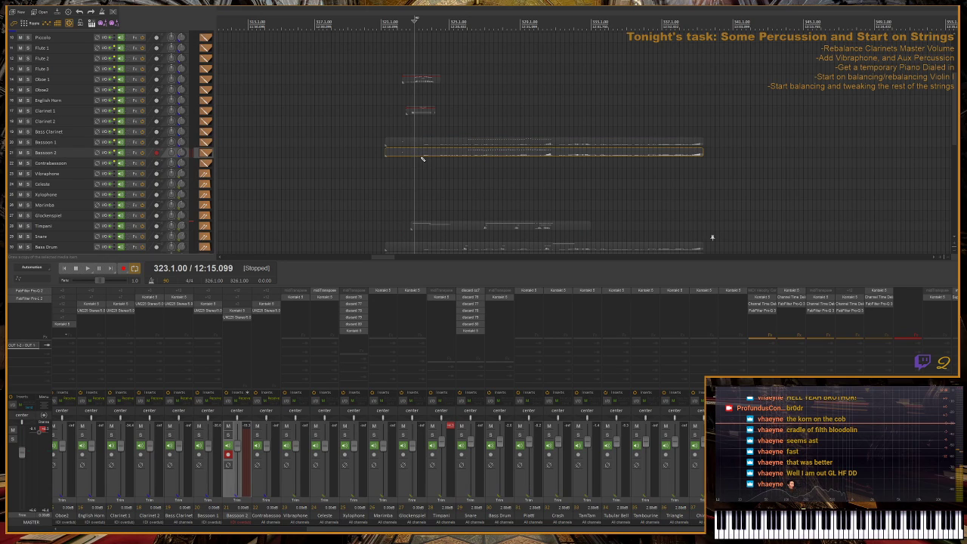
pyautogui.click(156, 153)
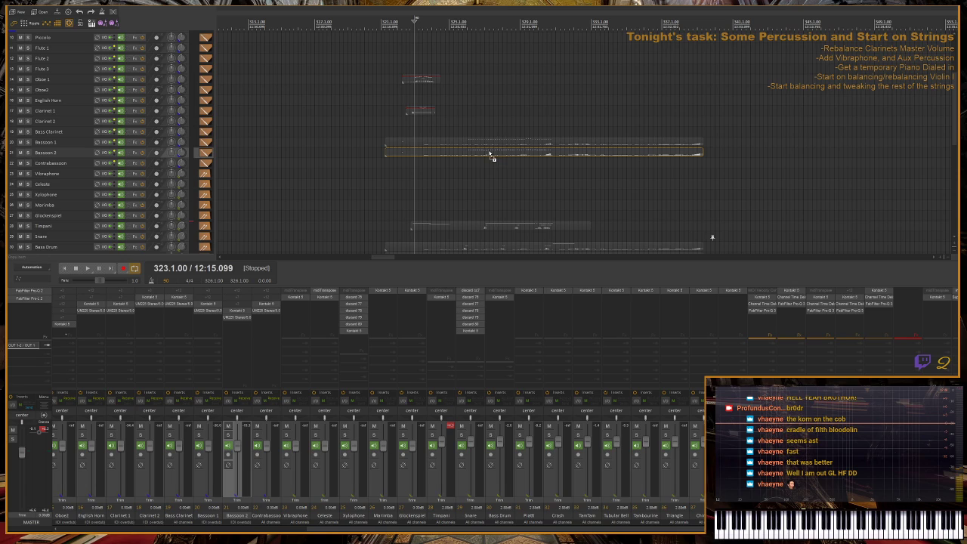
pyautogui.moveTo(490, 155); pyautogui.dragTo(490, 126)
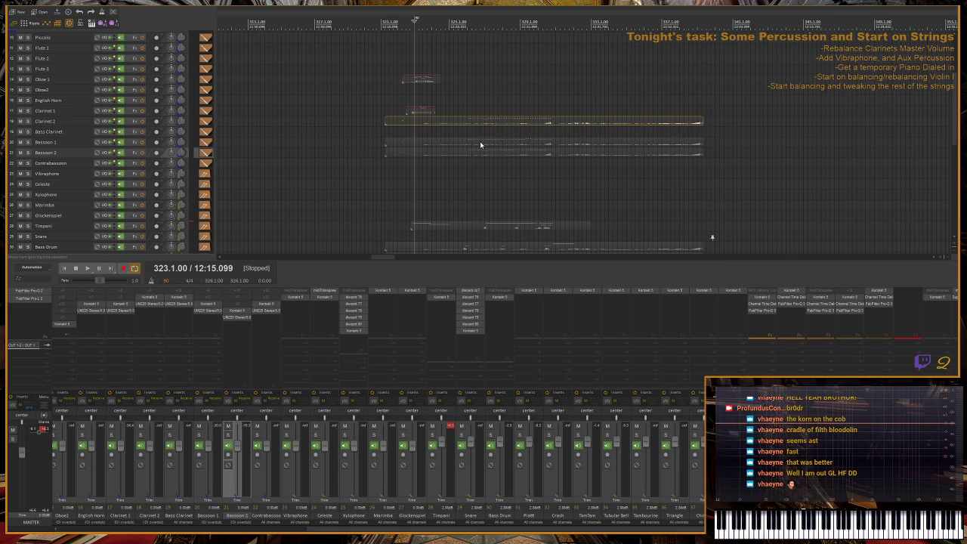
pyautogui.click(479, 144)
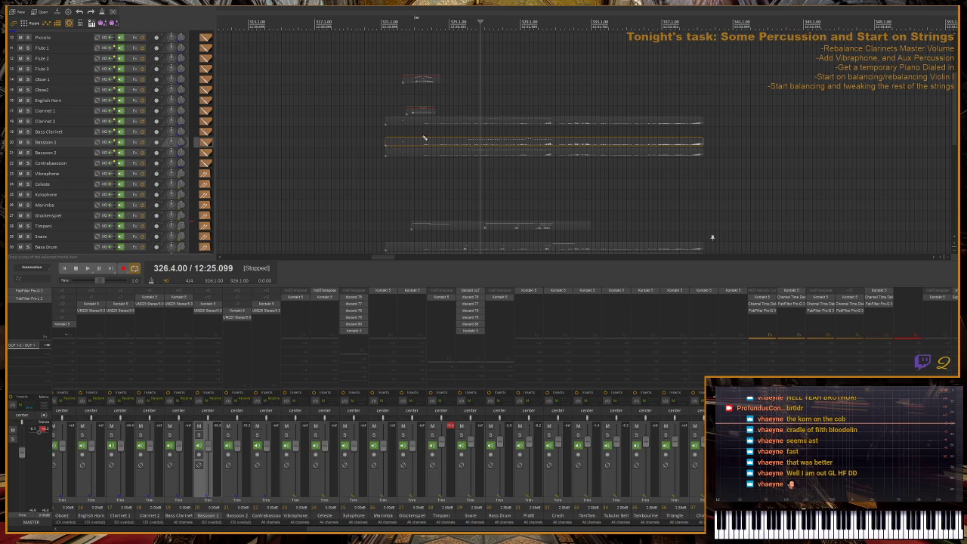
pyautogui.moveTo(429, 142); pyautogui.dragTo(429, 109)
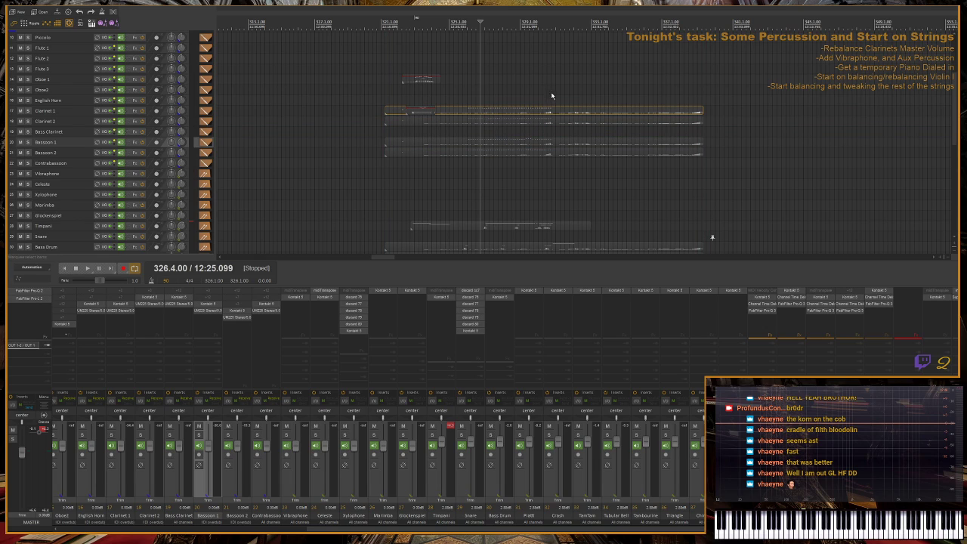
pyautogui.hotkey('ctrl', 'z')
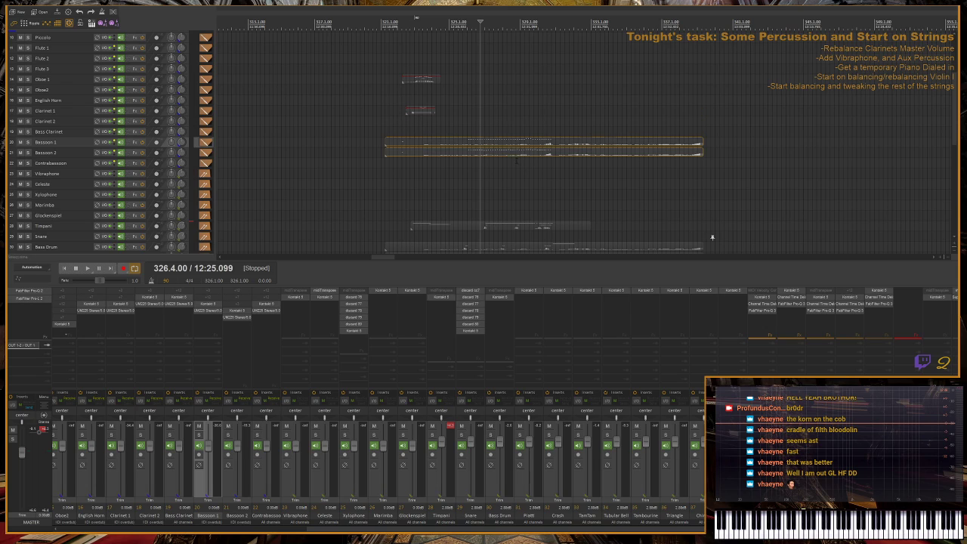
# - Copy both bassoon items together onto Clarinet 1 and Clarinet 2 and trim their starts past the existing Clarinet 1 item
pyautogui.moveTo(509, 143); pyautogui.dragTo(511, 115)
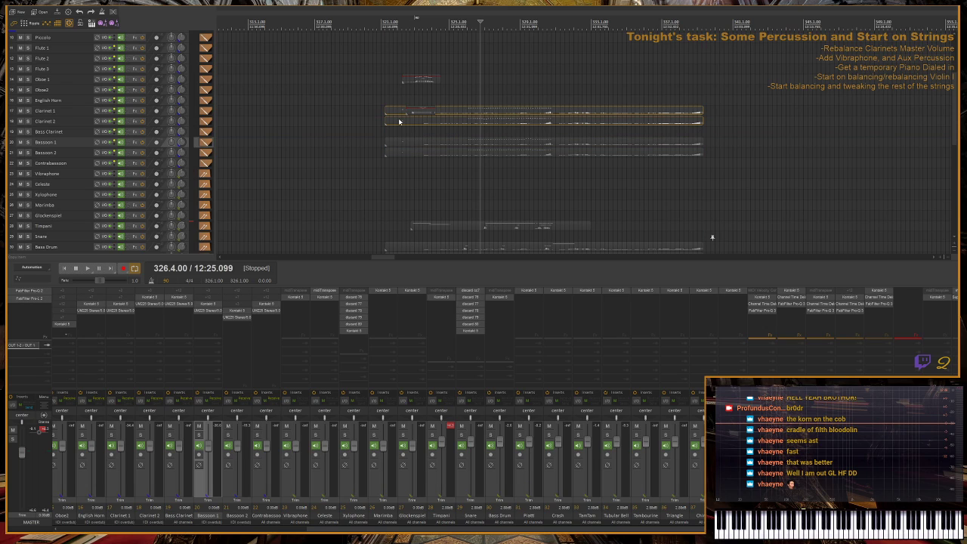
pyautogui.moveTo(384, 111); pyautogui.dragTo(426, 128)
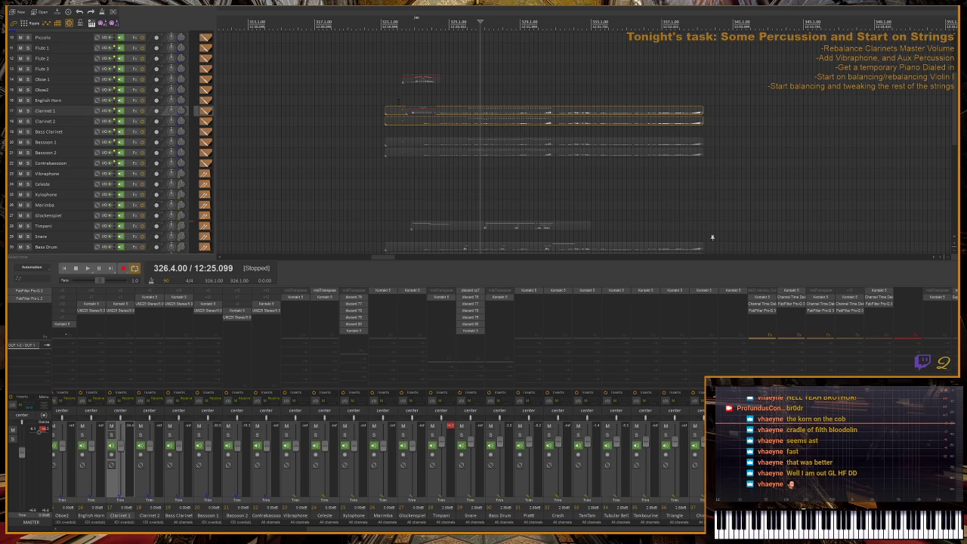
pyautogui.click(406, 89)
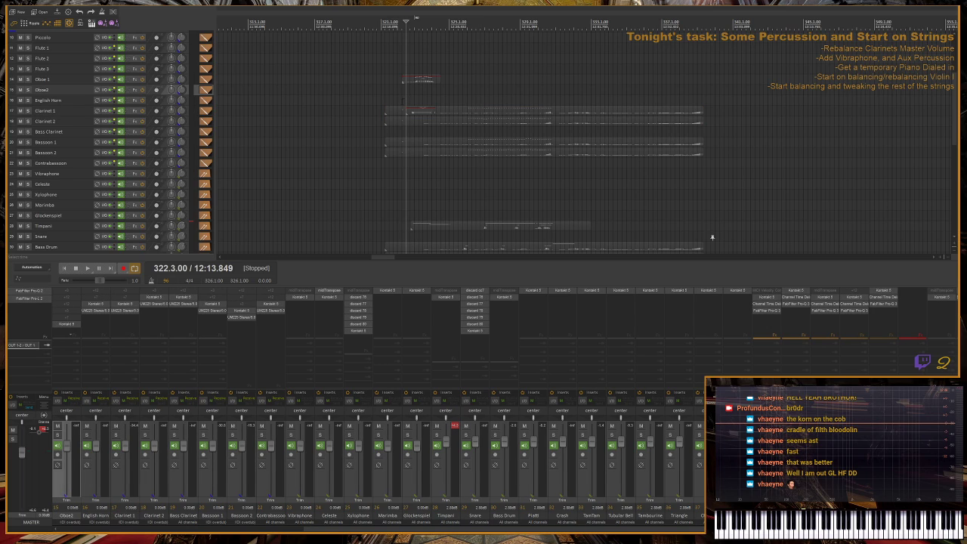
pyautogui.moveTo(391, 127); pyautogui.dragTo(391, 126)
pyautogui.press('s')
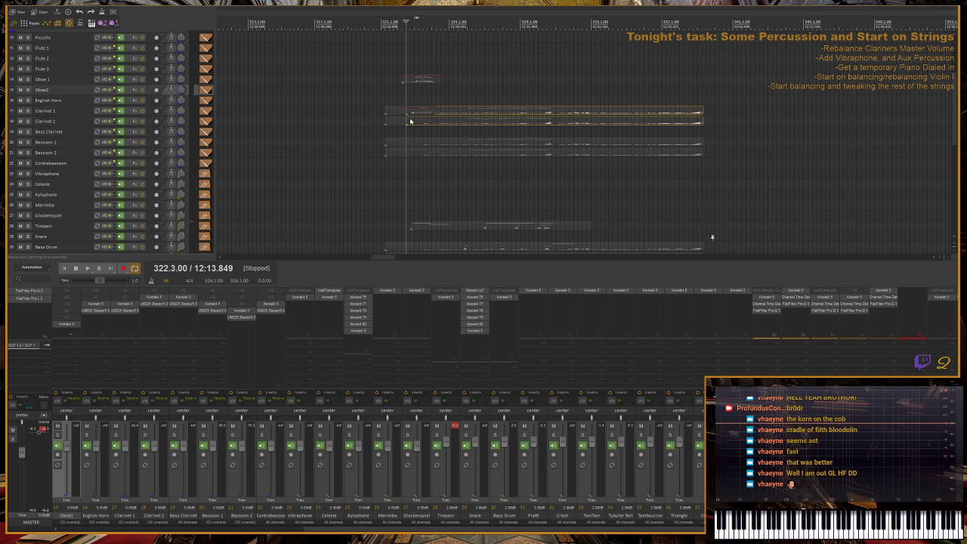
pyautogui.moveTo(408, 121); pyautogui.dragTo(468, 125)
pyautogui.moveTo(386, 125); pyautogui.dragTo(451, 124)
# - Copy both trimmed clarinet items onto the Flute 1 and Flute 2 tracks
pyautogui.moveTo(446, 97); pyautogui.dragTo(707, 135)
pyautogui.moveTo(458, 111); pyautogui.dragTo(459, 48)
# - Open the Clarinet 2 item starting at bar 326 and transpose all its notes up one octave
pyautogui.doubleClick(477, 121)
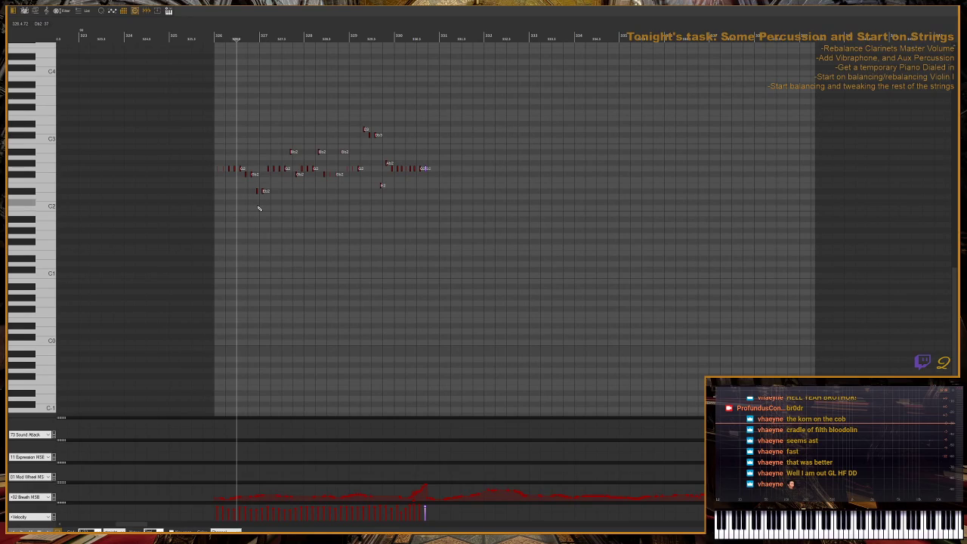
pyautogui.press('h')
pyautogui.moveTo(394, 80); pyautogui.dragTo(889, 268)
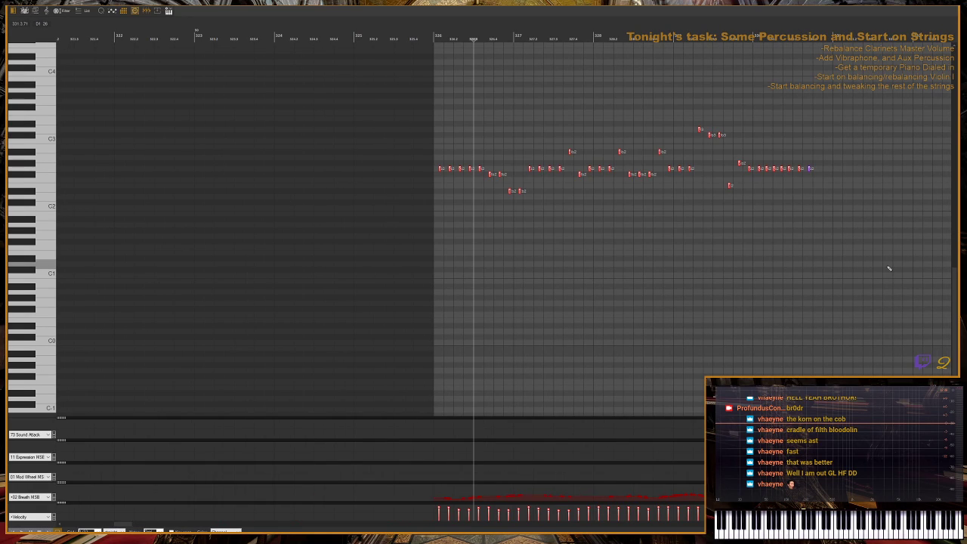
pyautogui.hotkey('shift', 'Up')
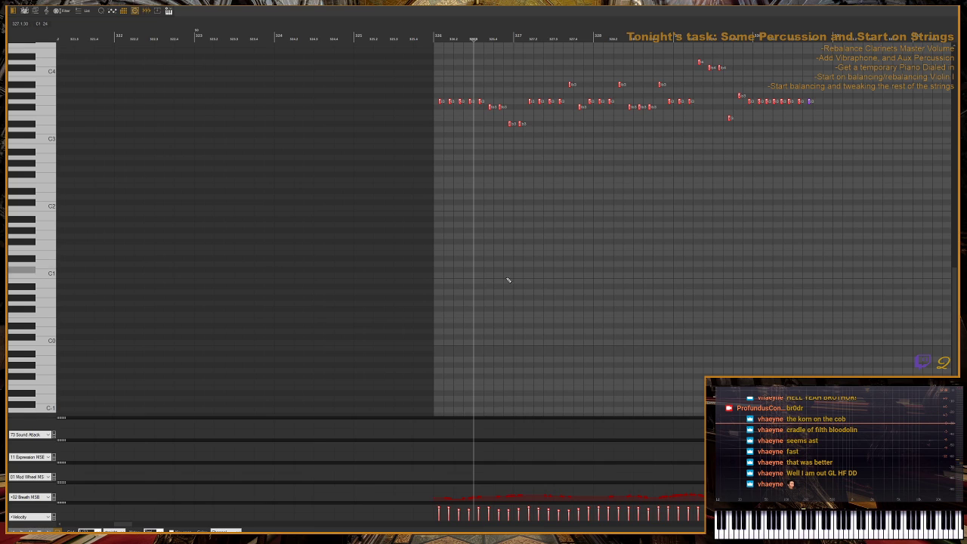
# - Move the MIDI editor window down to uncover the track list and toggle record arm on the Clarinet 1 track
pyautogui.moveTo(415, 4); pyautogui.dragTo(455, 343)
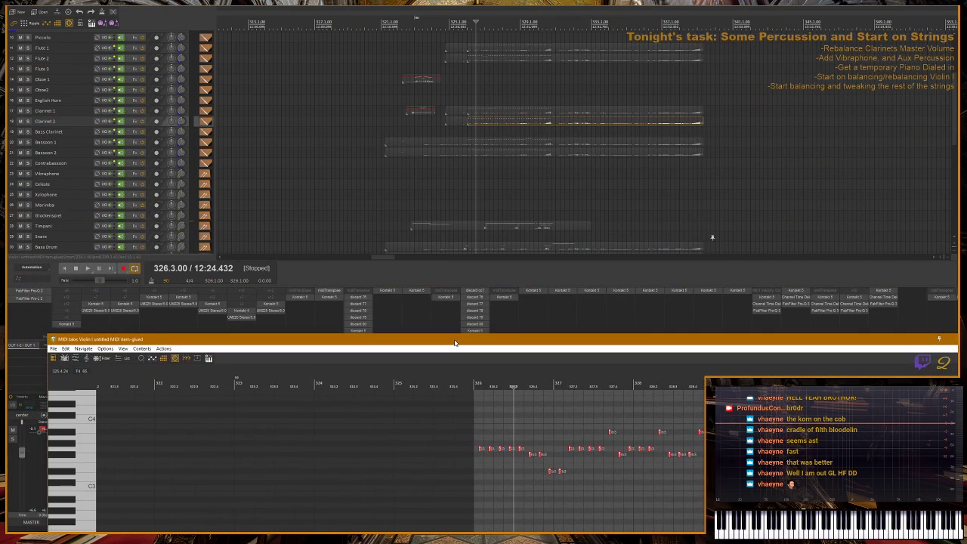
pyautogui.click(156, 112)
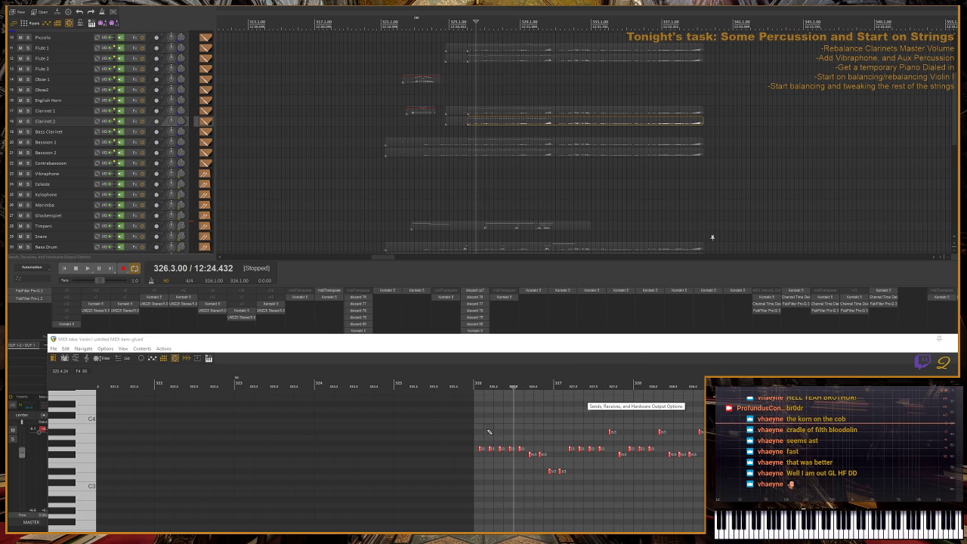
# - Open the Clarinet 1 item starting at bar 326 and transpose all its notes up one octave
pyautogui.click(82, 451)
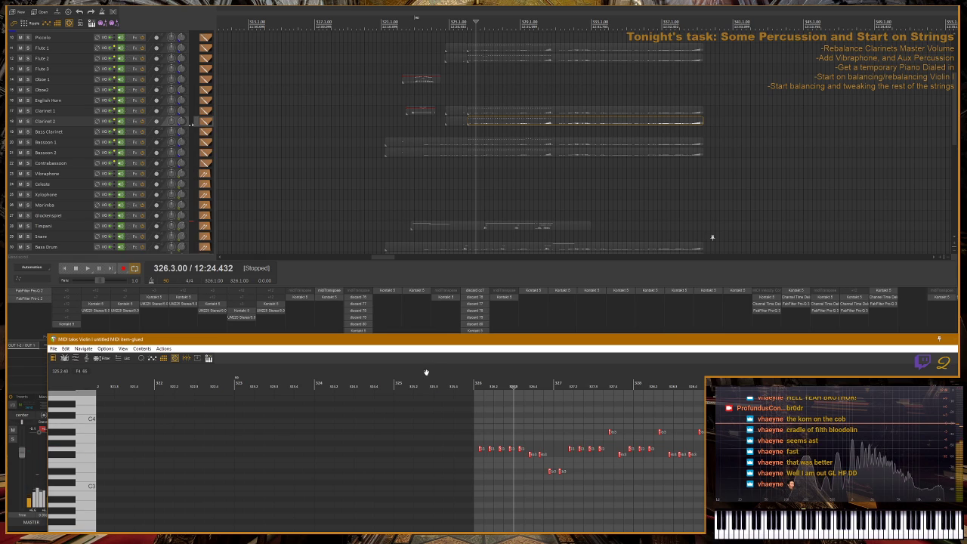
pyautogui.click(485, 113)
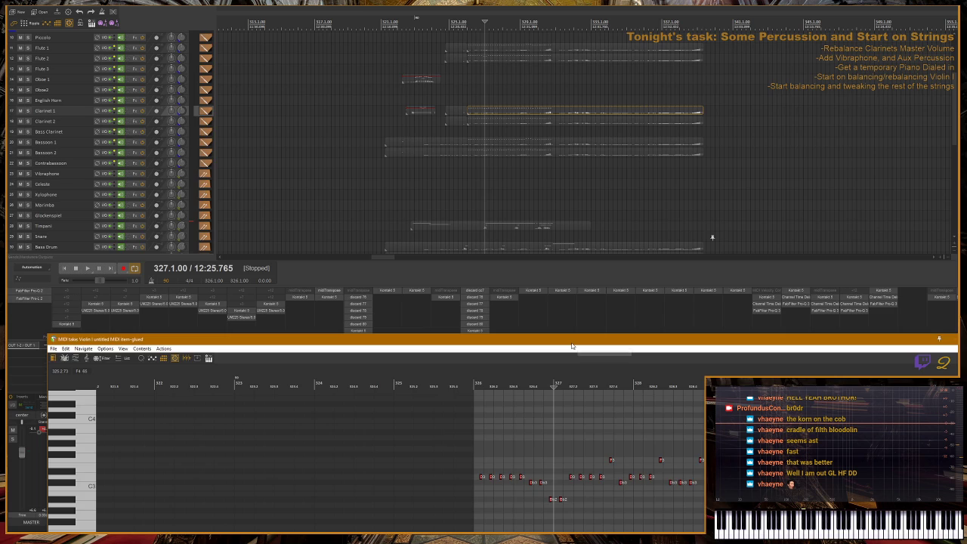
pyautogui.doubleClick(572, 347)
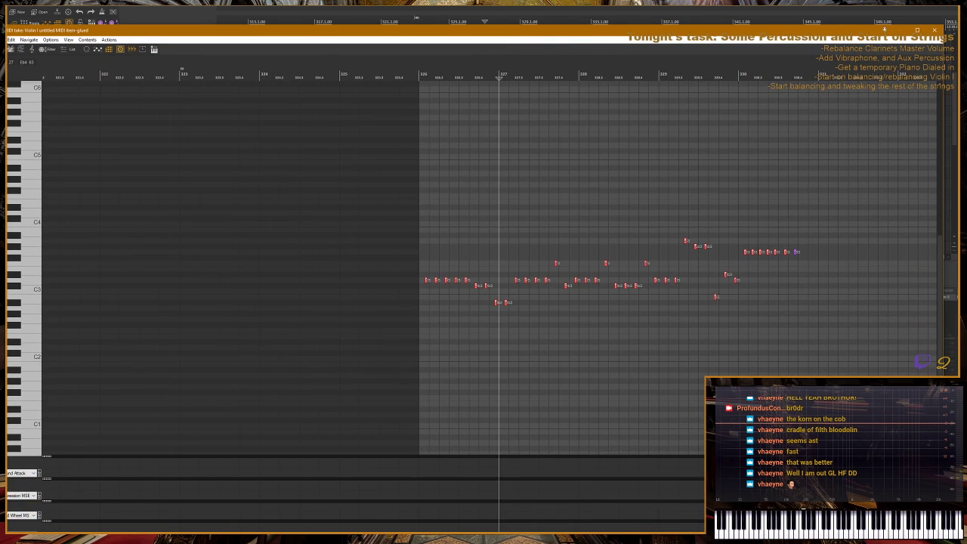
pyautogui.moveTo(860, 140); pyautogui.dragTo(100, 433)
pyautogui.hotkey('ctrl', 'Up')
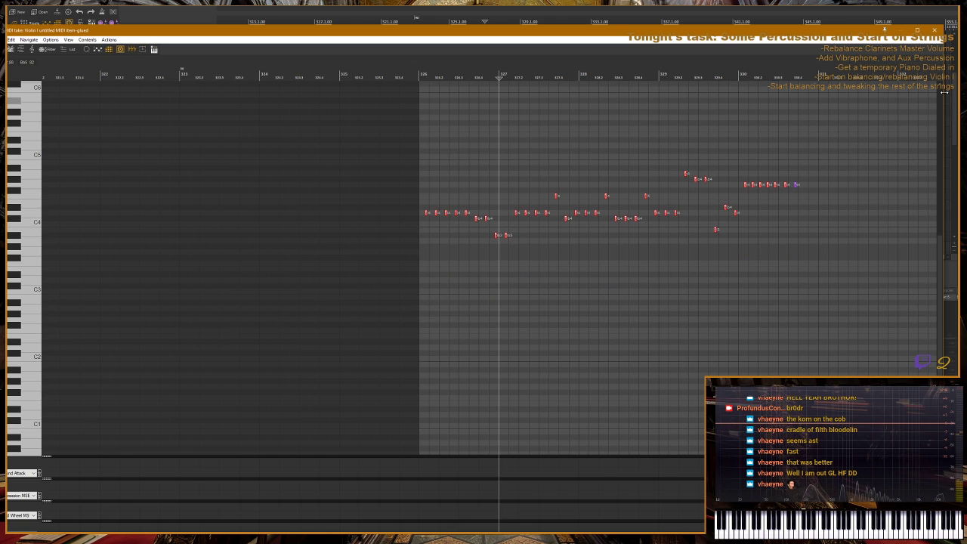
pyautogui.click(934, 30)
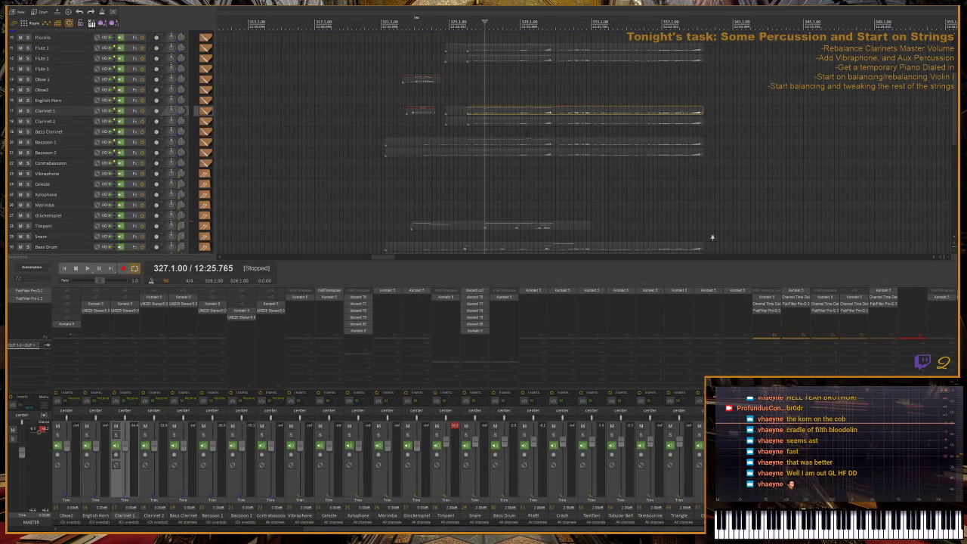
# - Open the Flute 2 item starting at bar 326 and transpose all its notes up three octaves
pyautogui.doubleClick(472, 57)
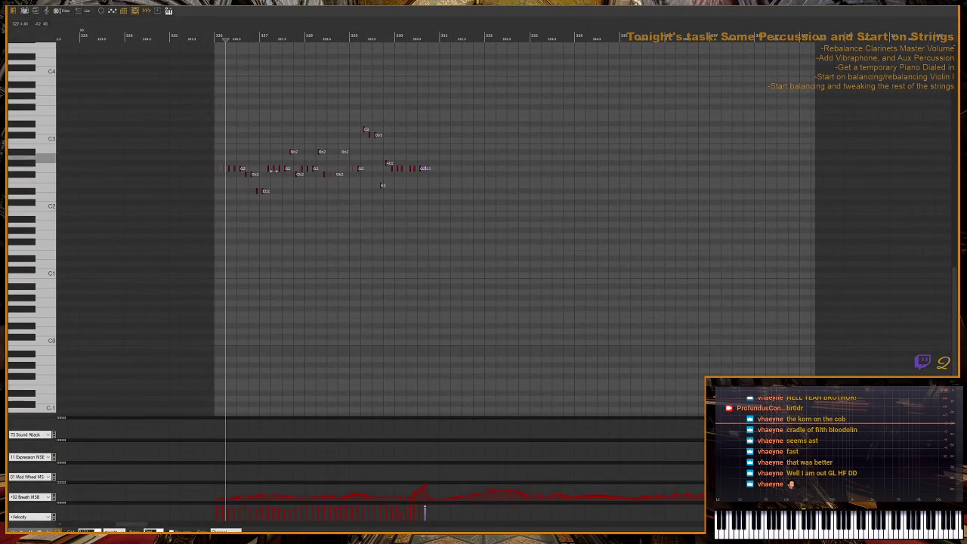
pyautogui.moveTo(147, 298); pyautogui.dragTo(629, 51)
pyautogui.hotkey('ctrl', 'Up')
pyautogui.hotkey('ctrl', 'Up')
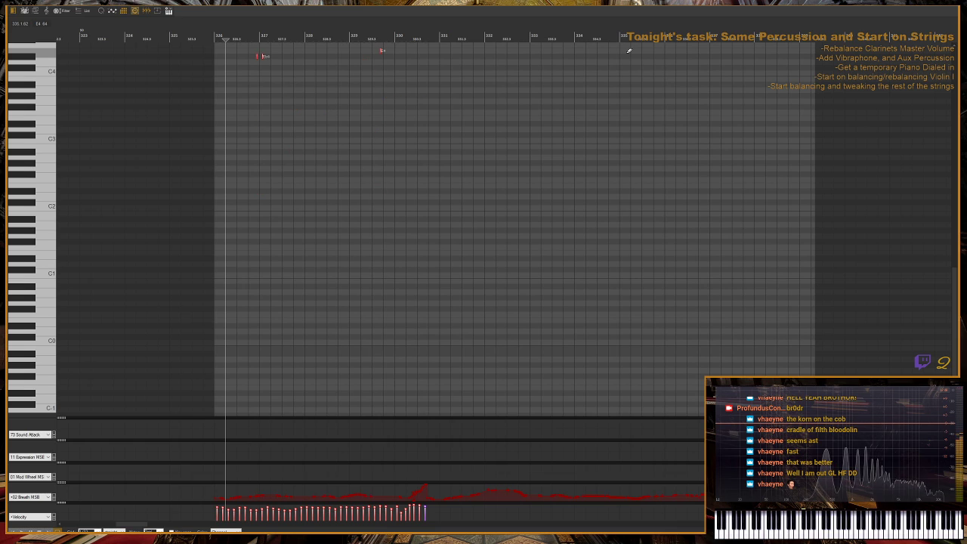
pyautogui.hotkey('ctrl', 'Up')
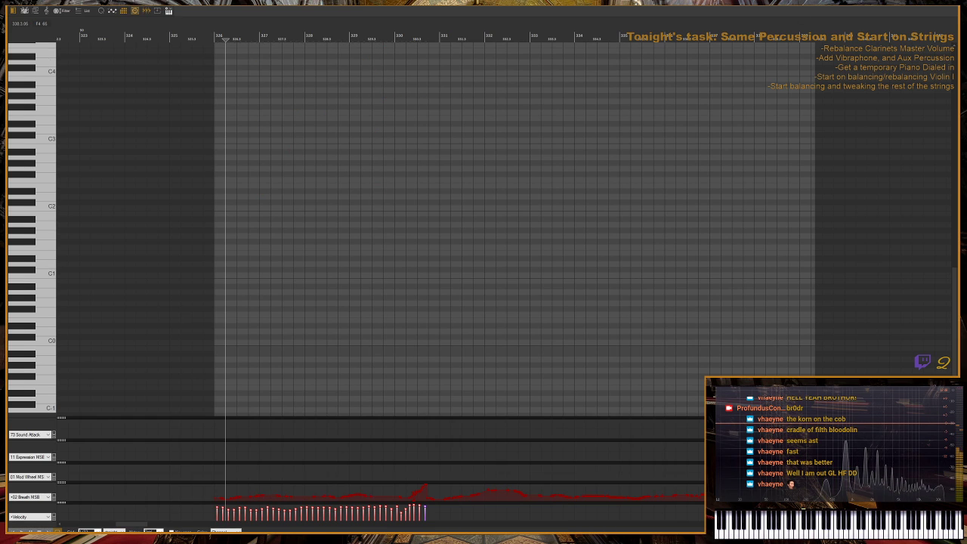
pyautogui.press('Escape')
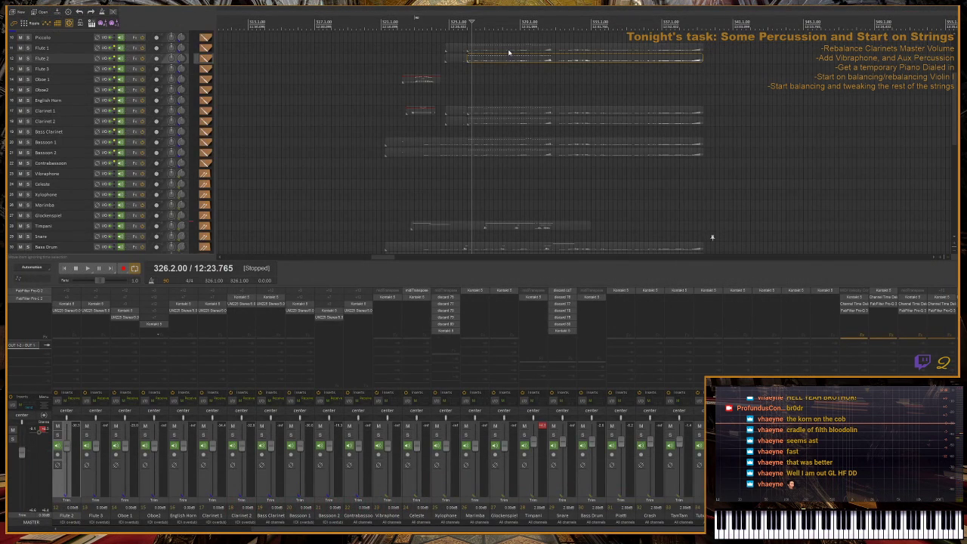
# - Transpose all notes of the Flute 1 item at bar 326 up two octaves and start playback to check them
pyautogui.click(509, 53)
pyautogui.doubleClick(509, 53)
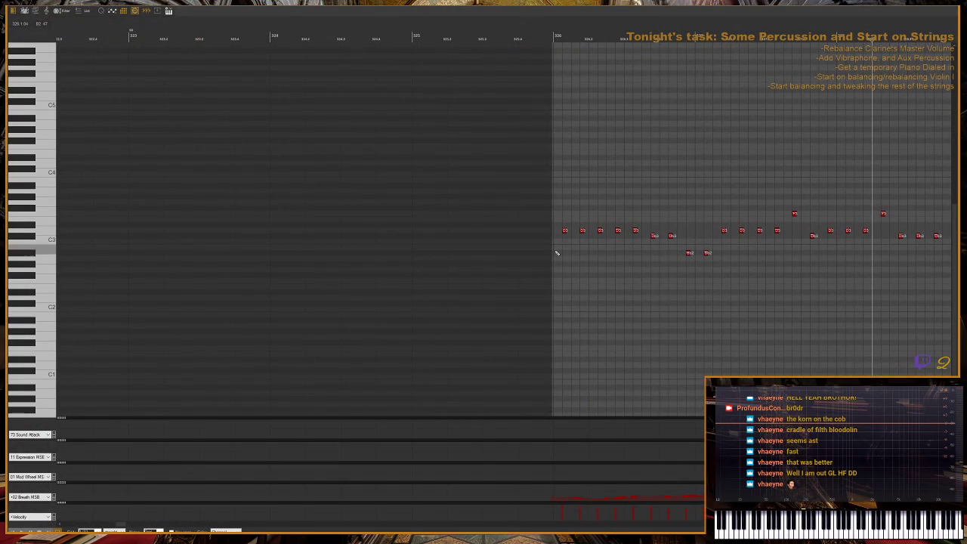
pyautogui.hscroll(10, 680, 219)
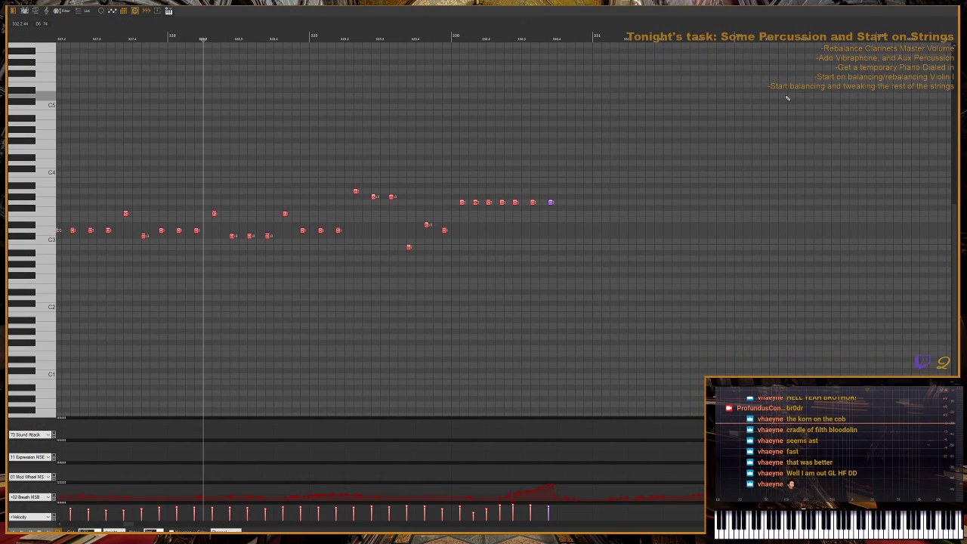
pyautogui.hotkey('ctrl', 'Up')
pyautogui.hotkey('ctrl', 'Up')
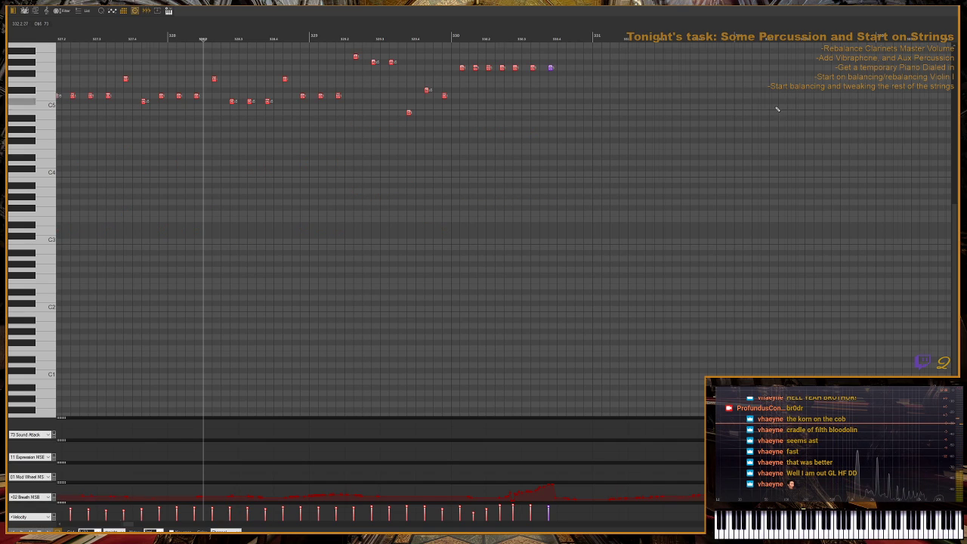
pyautogui.scroll(-3, 540, 88)
pyautogui.press('space')
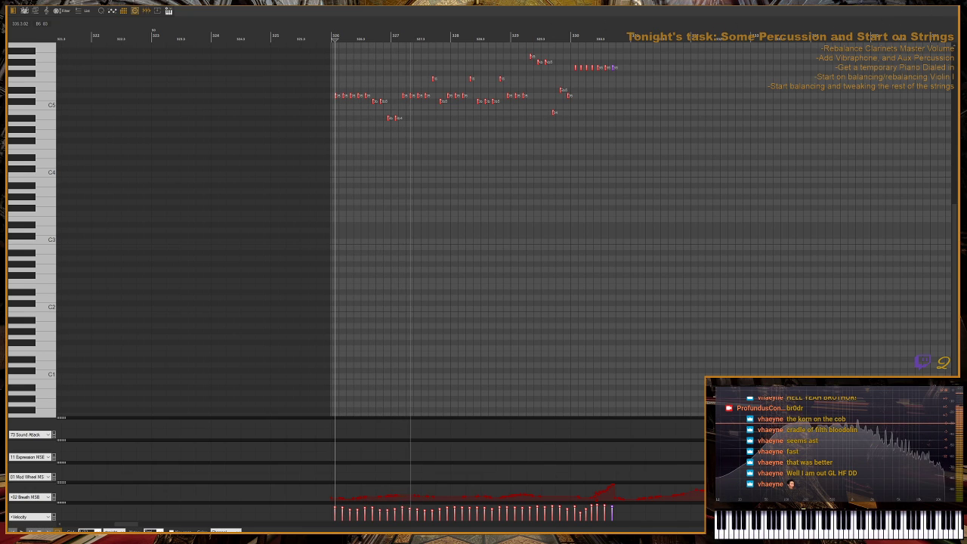
pyautogui.press('Escape')
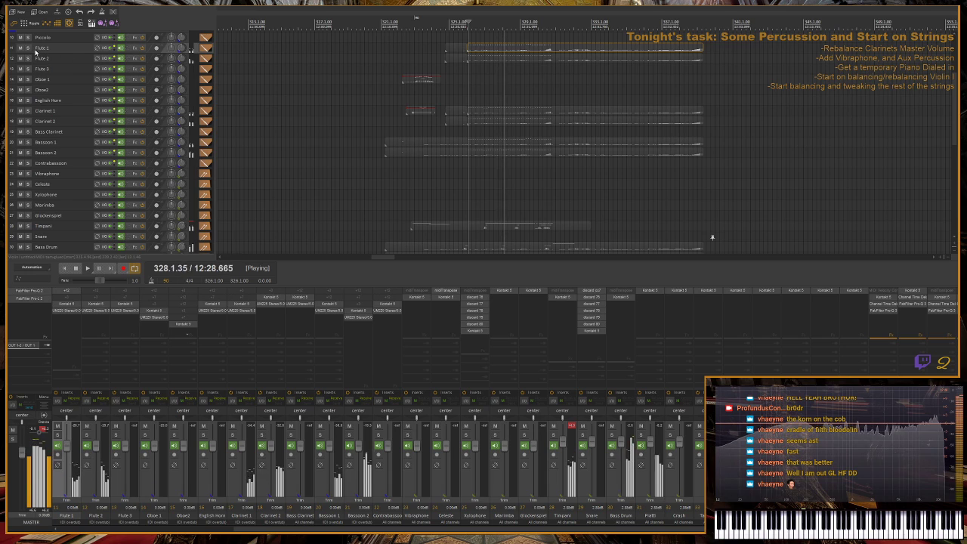
# - Solo the woodwind tracks without Timpani and compare playback with and without Flute 1
pyautogui.keyDown('ctrl'); pyautogui.click(23, 225); pyautogui.keyUp('ctrl')
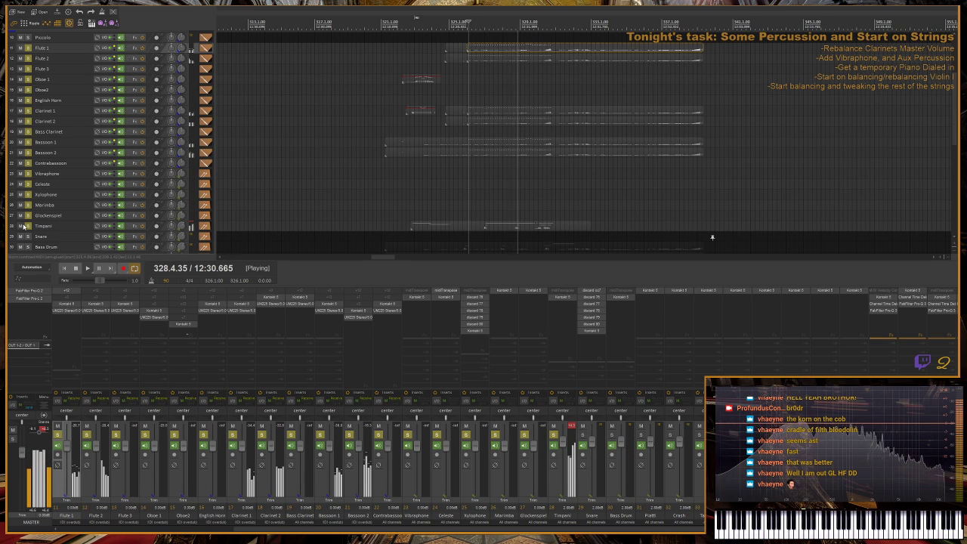
pyautogui.click(24, 225)
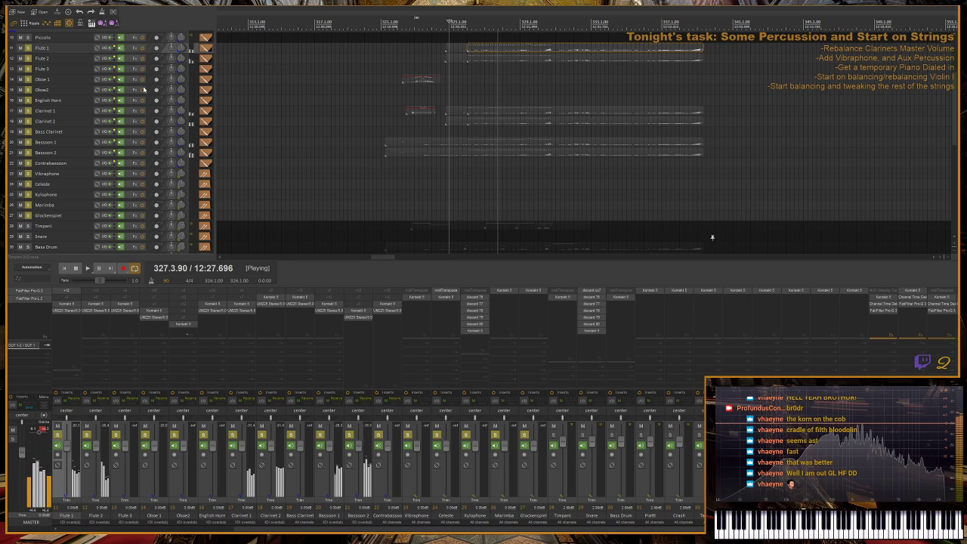
pyautogui.click(28, 48)
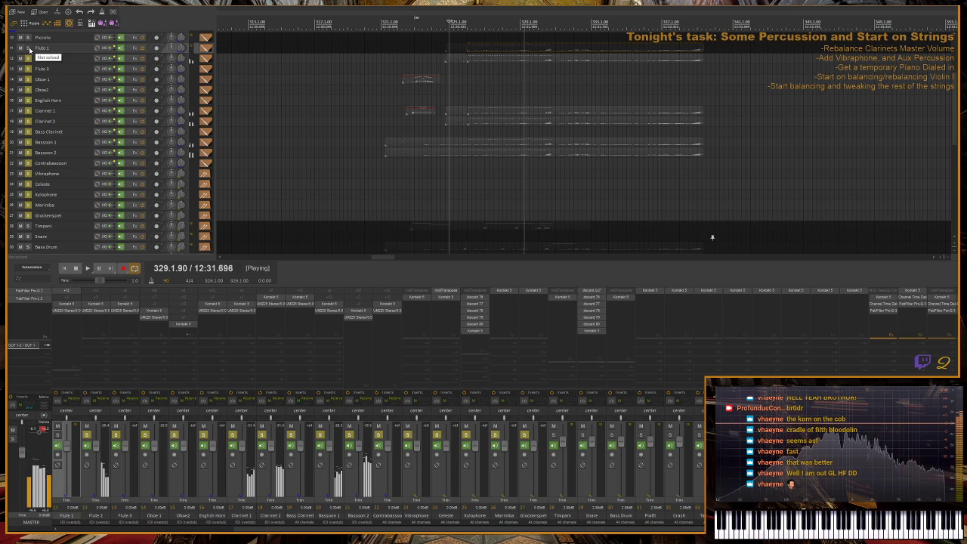
pyautogui.press('space')
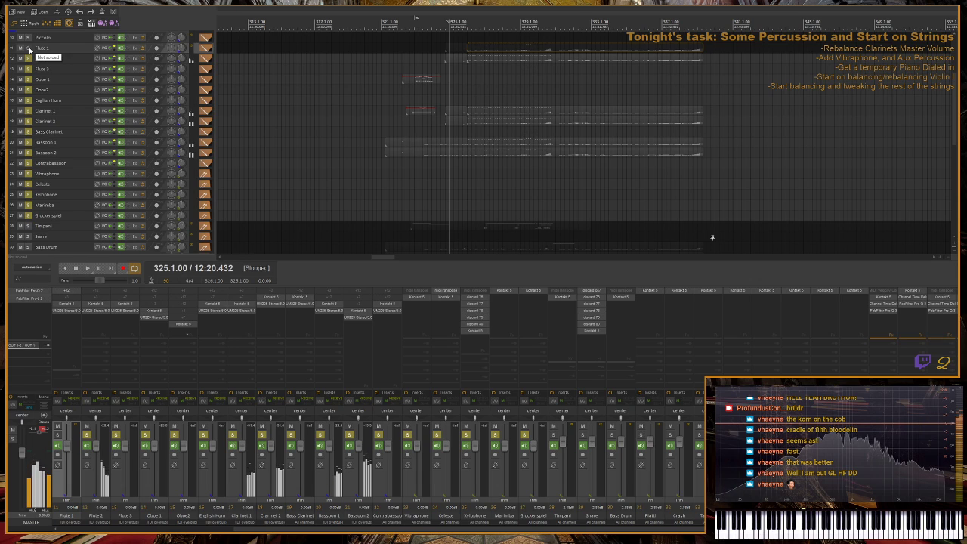
pyautogui.click(28, 48)
pyautogui.press('space')
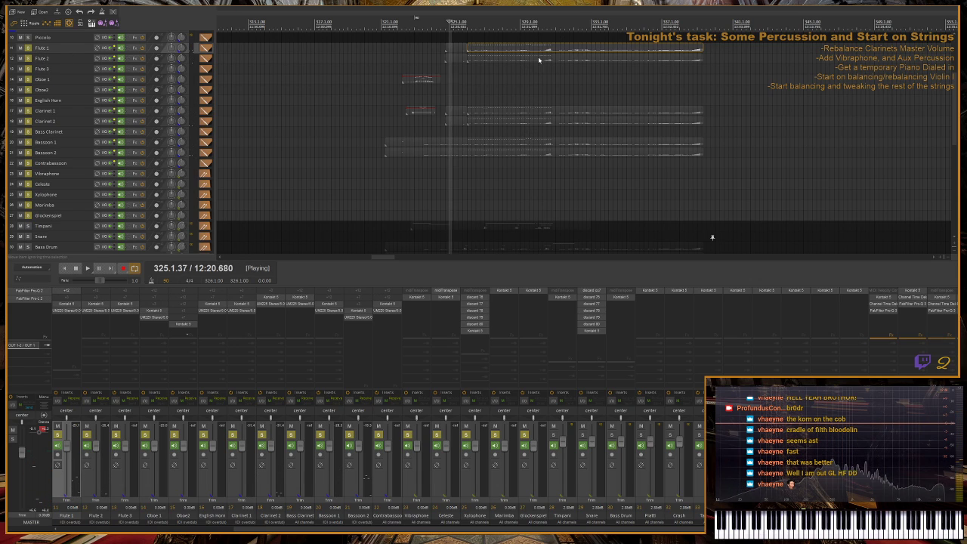
# - Open the Flute 2 item starting at bar 326 during playback and examine the register of its transposed notes
pyautogui.click(475, 60)
pyautogui.doubleClick(474, 60)
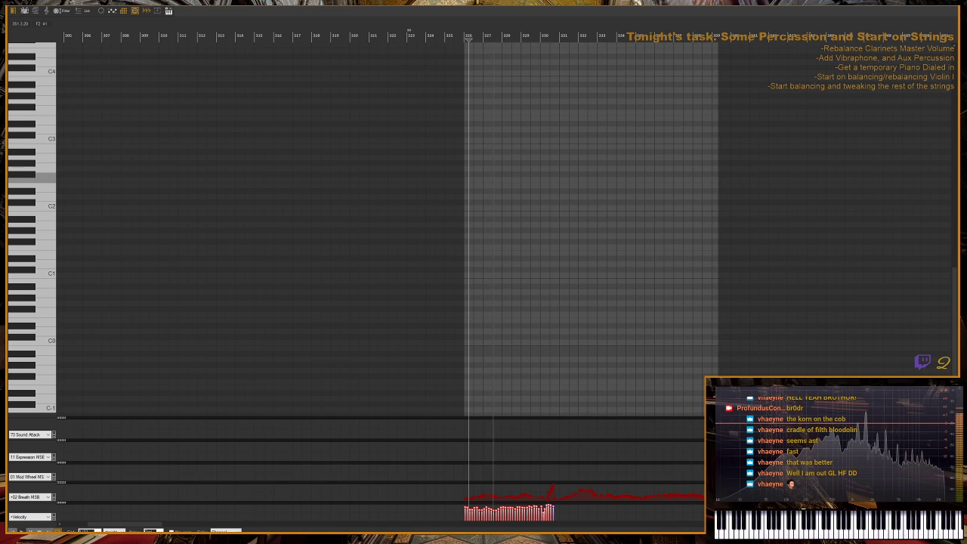
pyautogui.moveTo(956, 292); pyautogui.dragTo(953, 127)
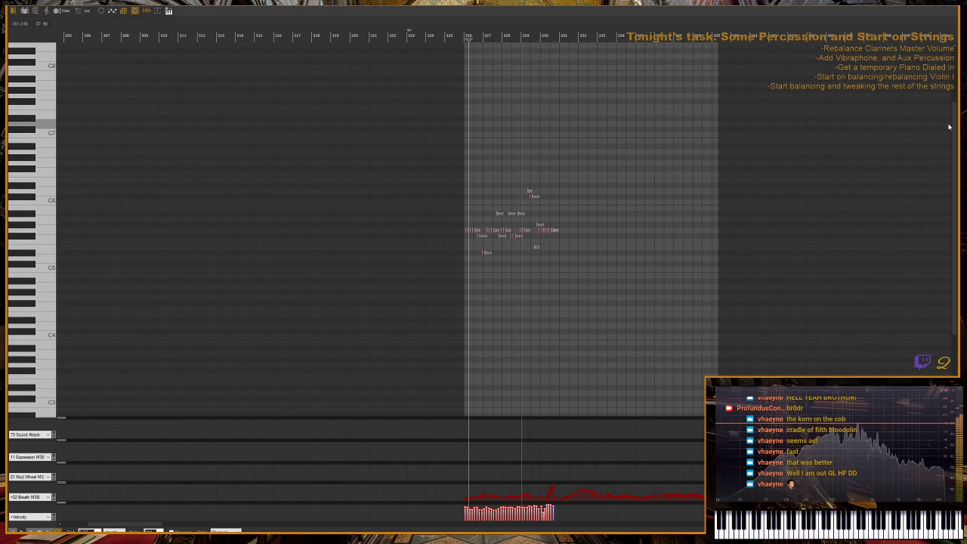
pyautogui.press('Escape')
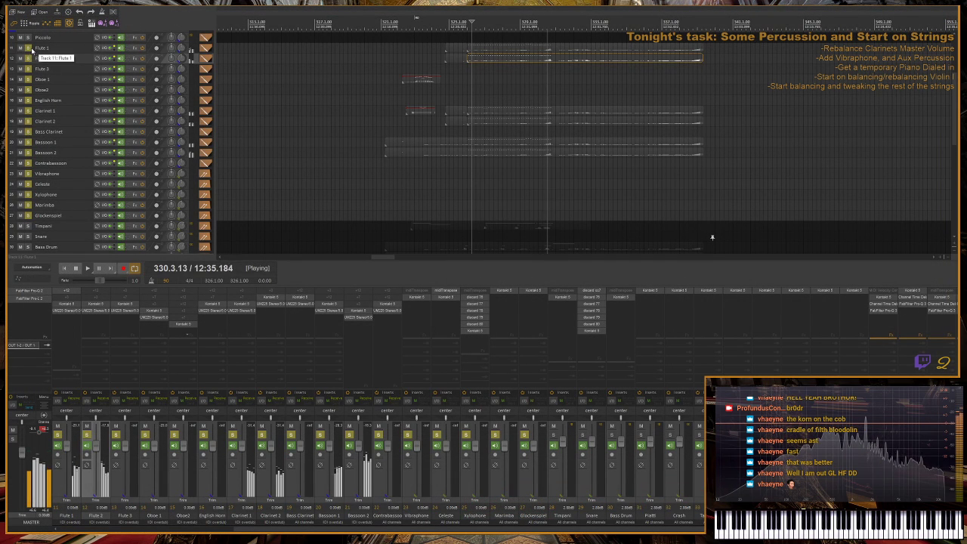
# - Clear the track solos and listen to the full arrangement from around bar 323, replaying the woodwind entries before stopping
pyautogui.scroll(-1, 578, 18)
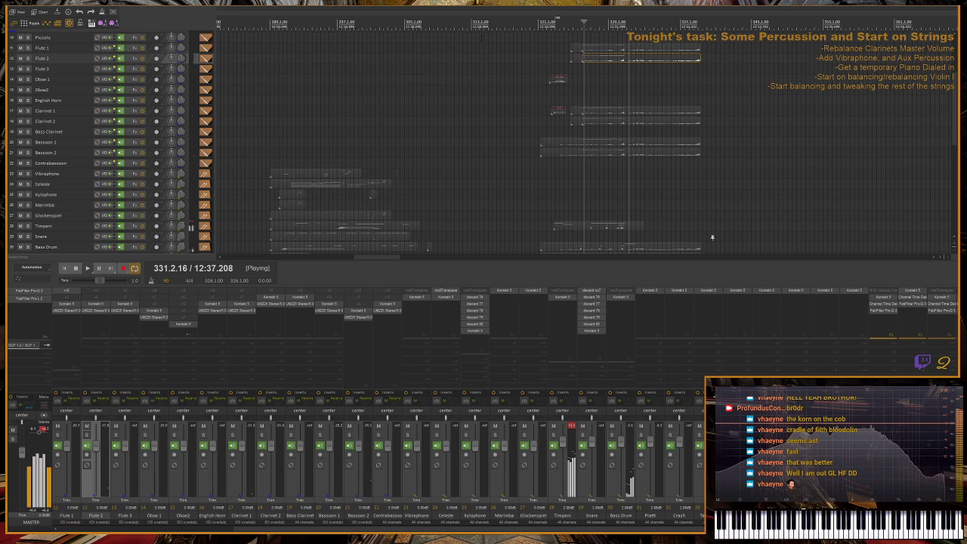
pyautogui.click(557, 17)
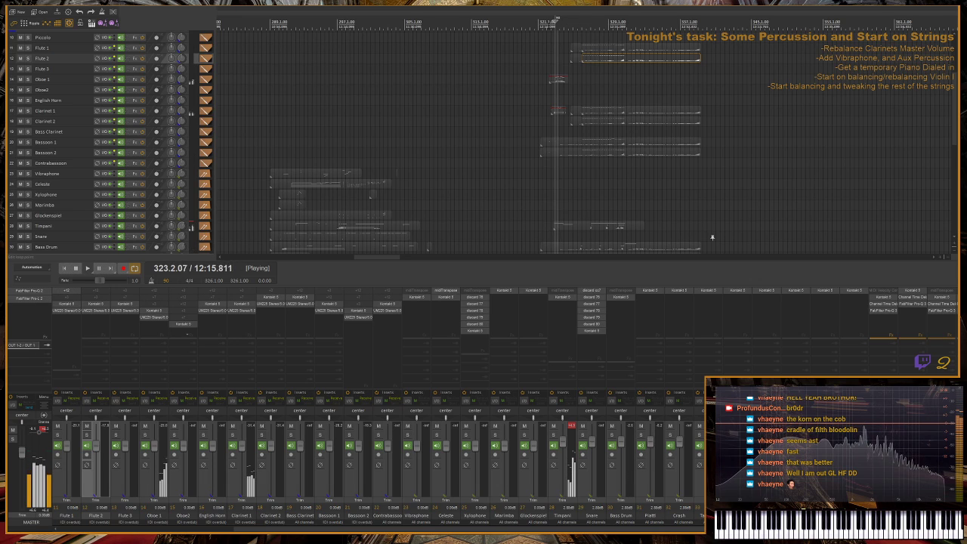
pyautogui.scroll(2, 712, 238)
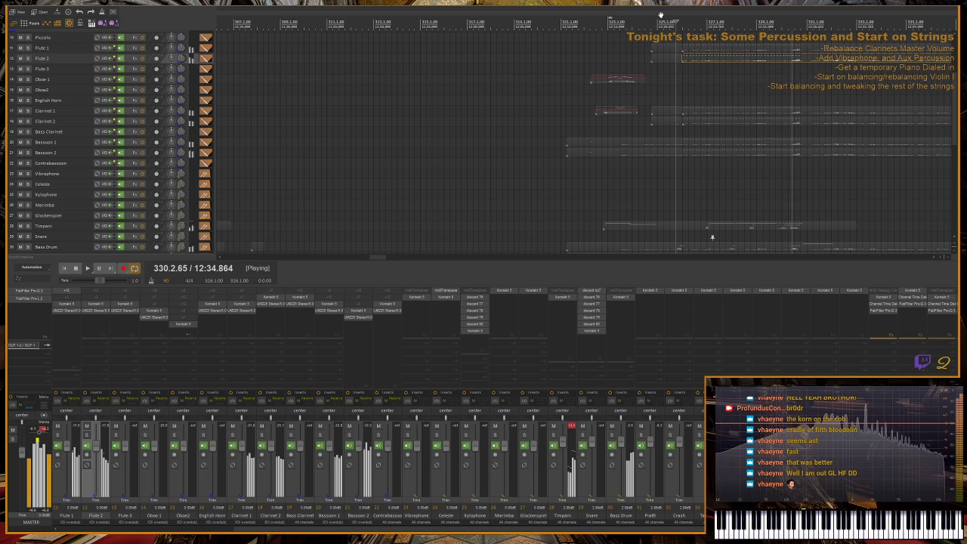
pyautogui.click(661, 20)
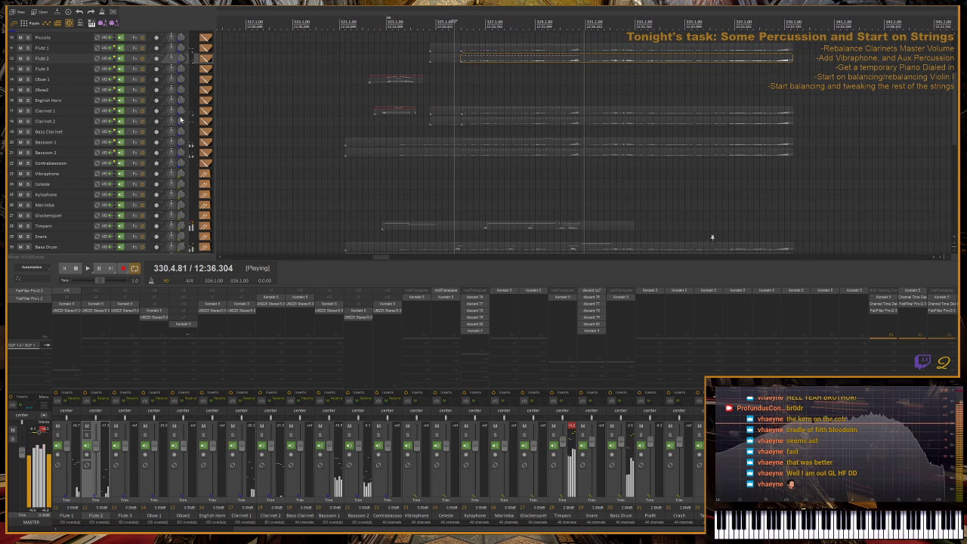
pyautogui.click(364, 22)
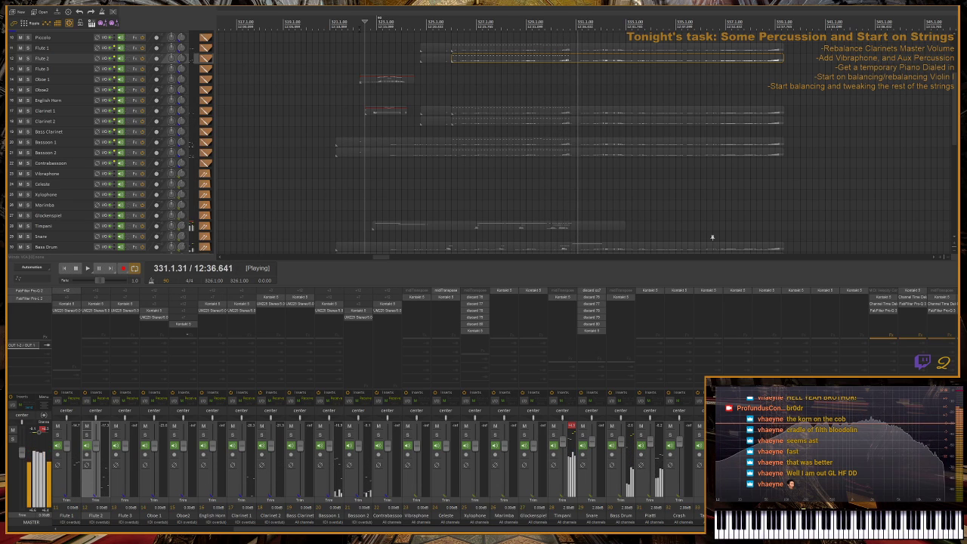
pyautogui.press('space')
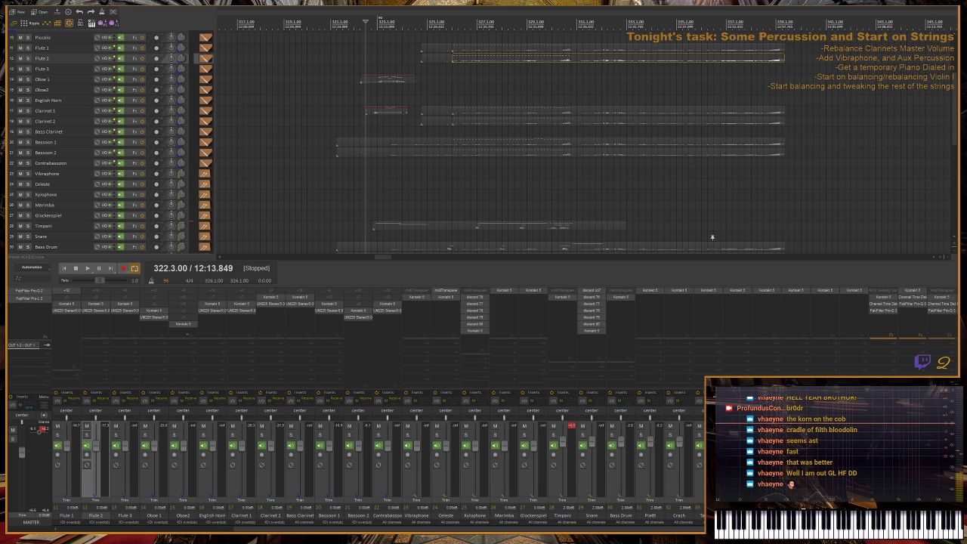
# - Save the project
pyautogui.hotkey('alt', 'f')
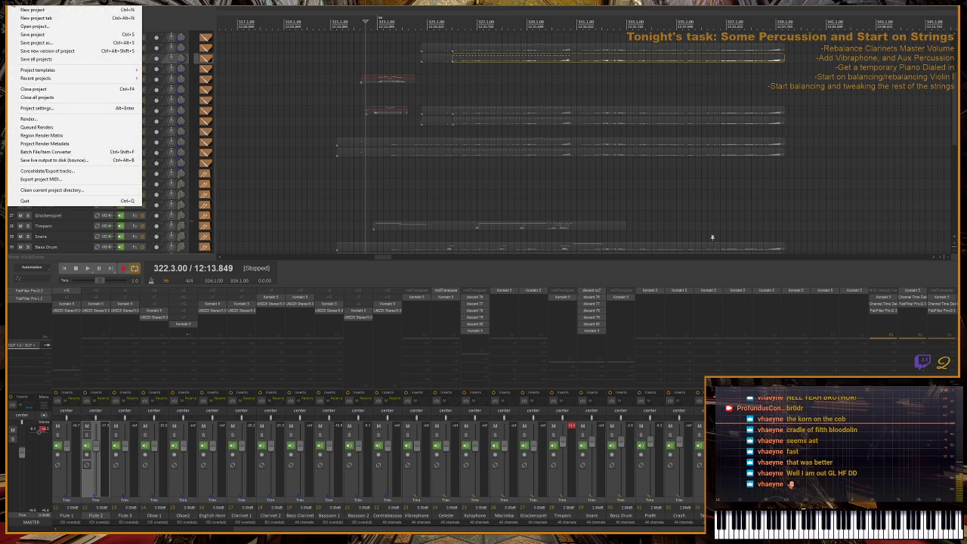
pyautogui.click(61, 39)
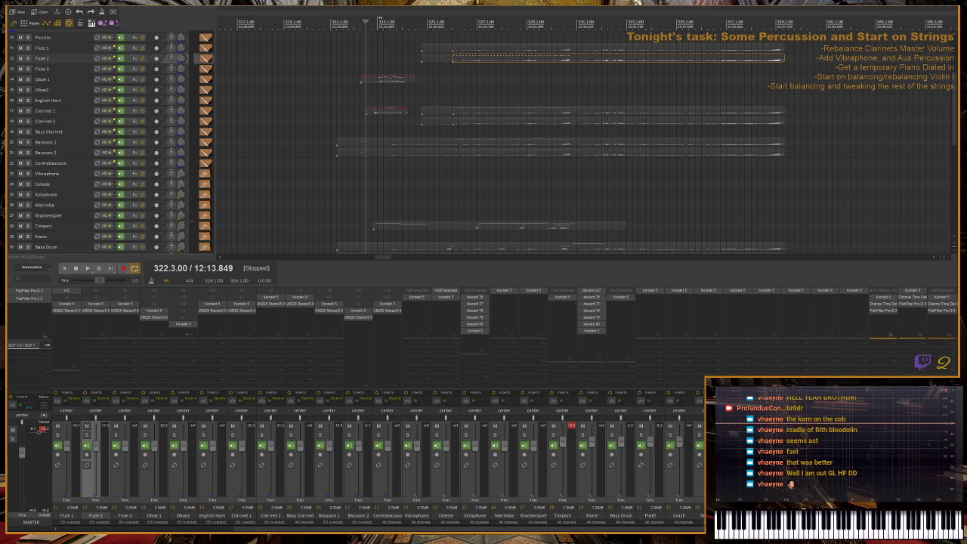
# - Copy the Violin I item starting at bar 321 onto the Flute 3 track
pyautogui.press('Down')
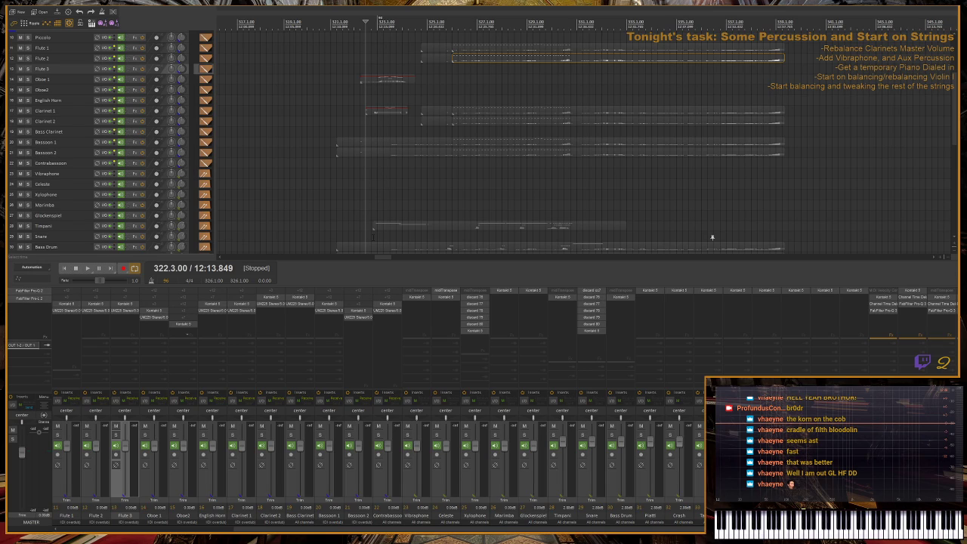
pyautogui.scroll(-5, 81, 175)
pyautogui.click(81, 174)
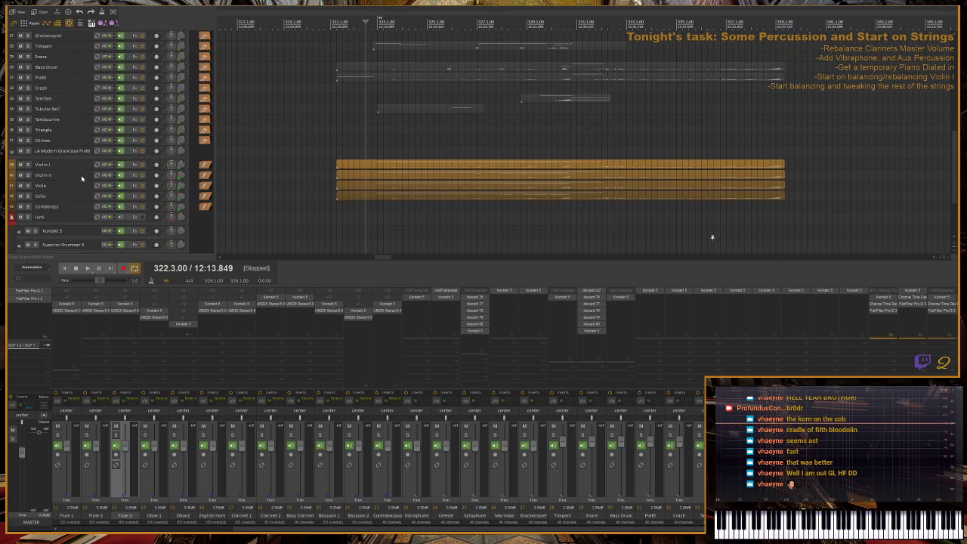
pyautogui.click(356, 168)
pyautogui.moveTo(357, 168)
pyautogui.mouseDown()
pyautogui.moveTo(352, 142)
pyautogui.moveTo(364, 187)
pyautogui.moveTo(362, 174)
pyautogui.moveTo(405, 182)
pyautogui.moveTo(354, 185)
pyautogui.mouseUp()
pyautogui.press('Right')
pyautogui.moveTo(369, 182); pyautogui.dragTo(377, 178)
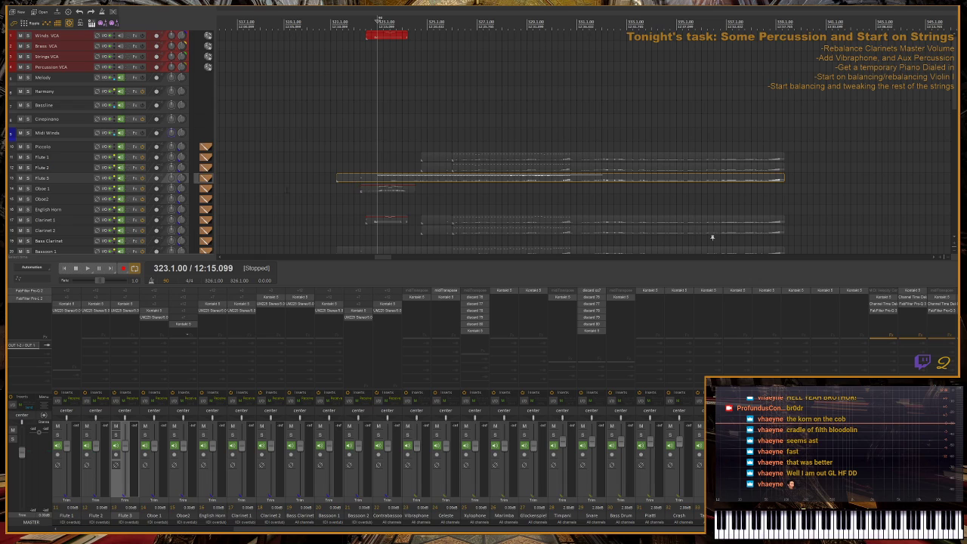
# - Open the Oboe 1 Kontakt instance and look through its recently loaded instruments and multis
pyautogui.click(155, 315)
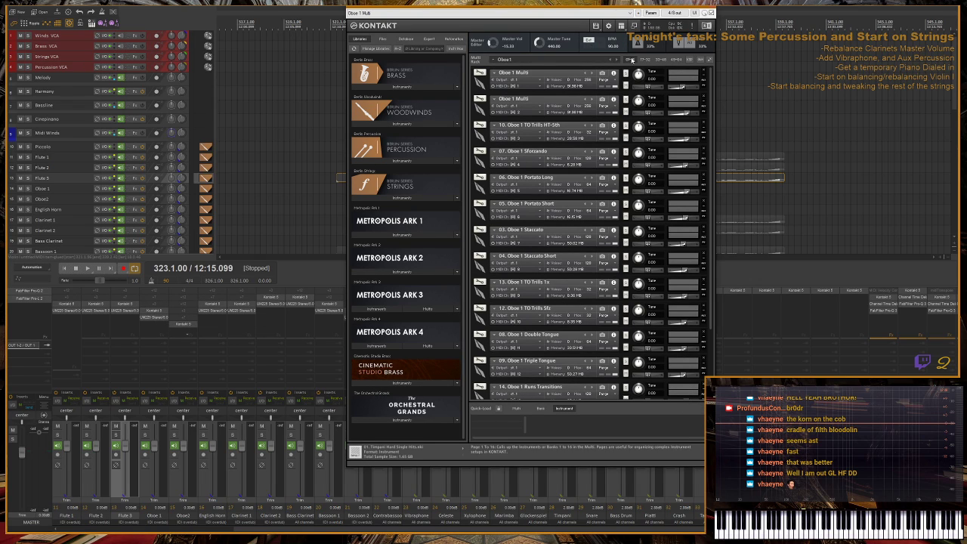
pyautogui.click(596, 25)
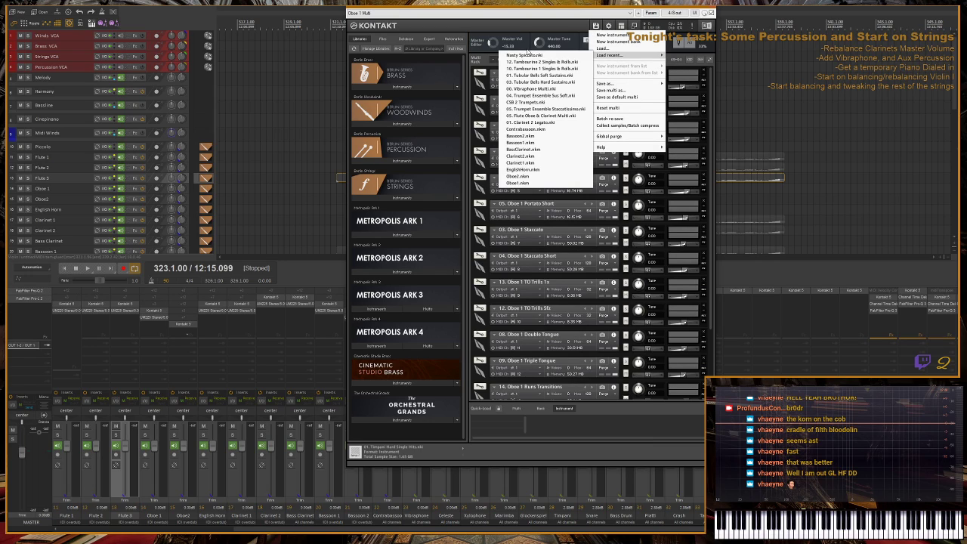
pyautogui.click(502, 13)
pyautogui.click(505, 7)
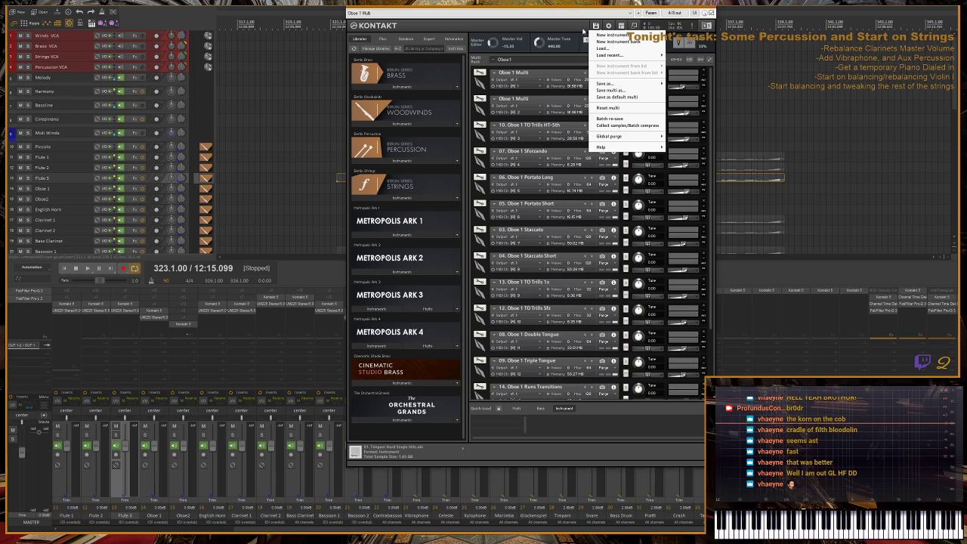
# - Inspect Oboe 1's multi script, its preset choices and the Double Tongue patch, and close the instance
pyautogui.click(690, 61)
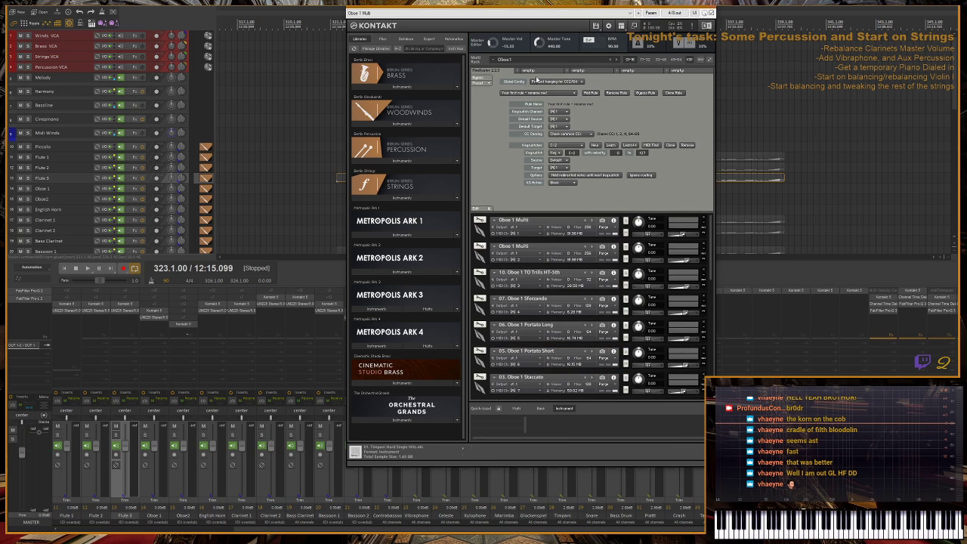
pyautogui.click(486, 83)
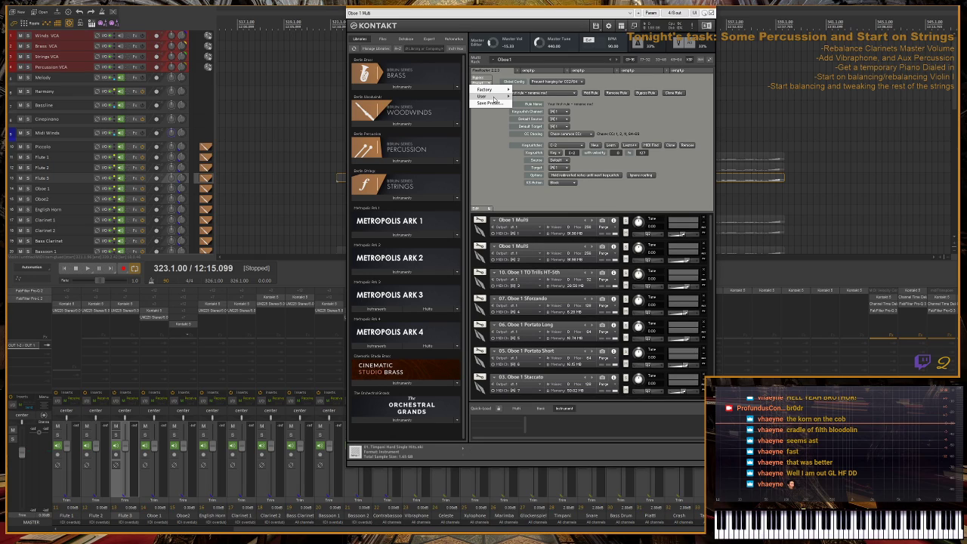
pyautogui.moveTo(496, 96)
pyautogui.click(540, 199)
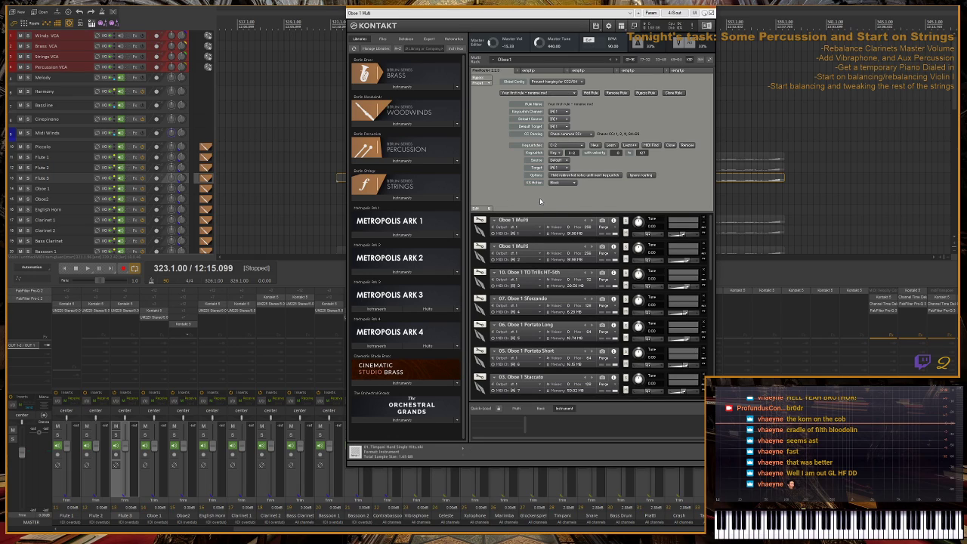
pyautogui.click(690, 58)
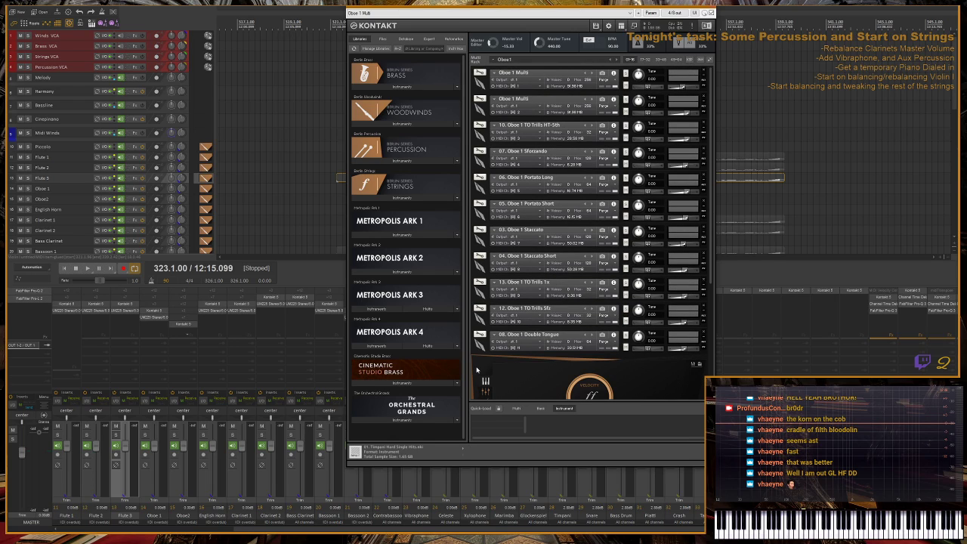
pyautogui.click(484, 345)
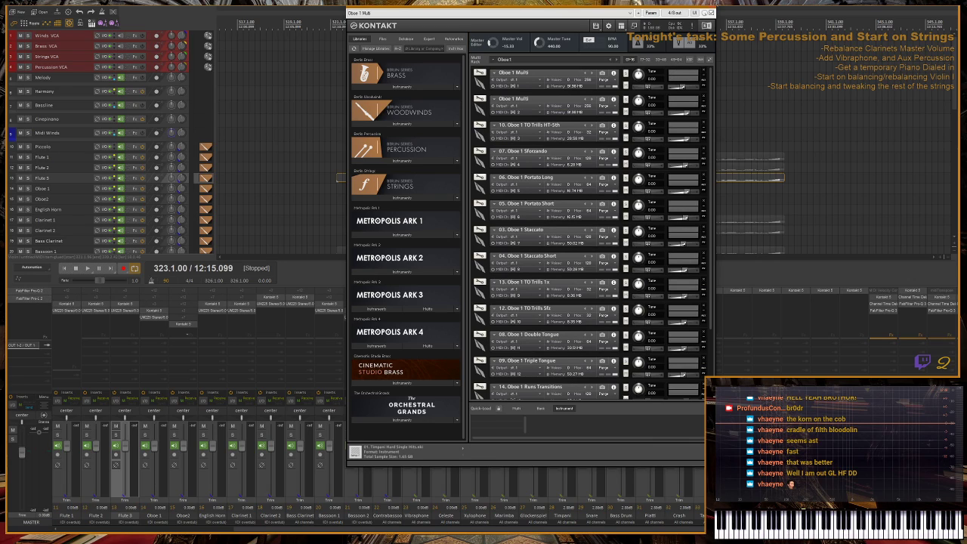
pyautogui.click(711, 12)
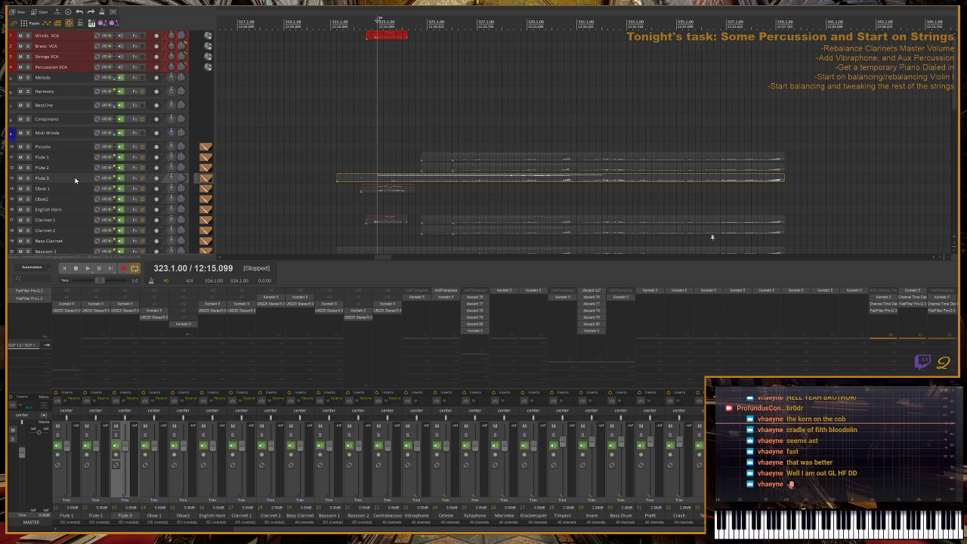
# - Solo Flute 3 and open its copied Violin I item to examine the notes from bar 321 onward
pyautogui.click(28, 178)
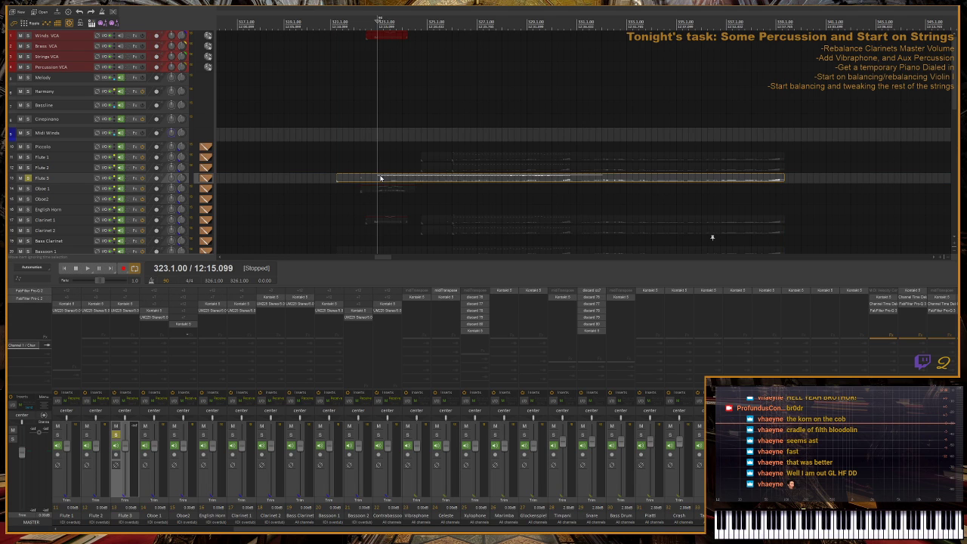
pyautogui.doubleClick(380, 178)
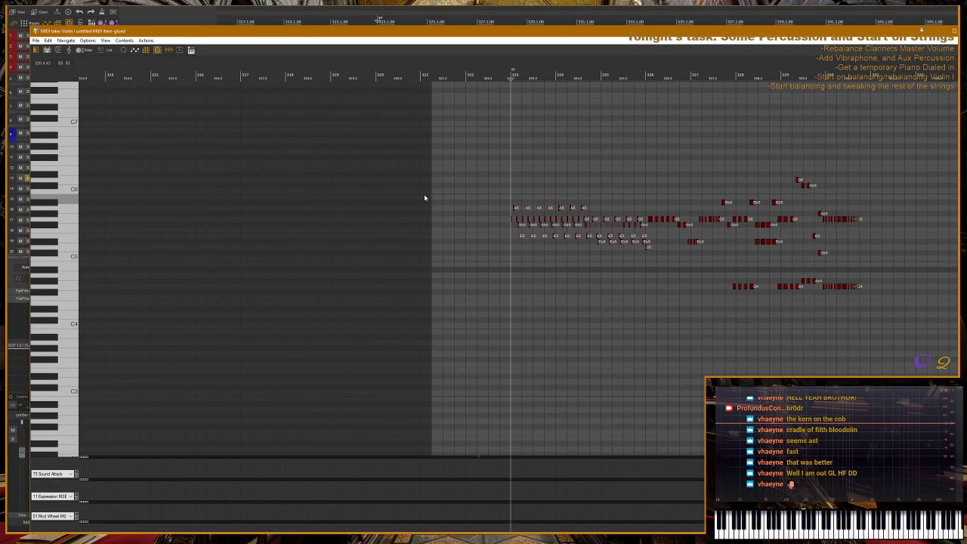
pyautogui.scroll(-3, 548, 173)
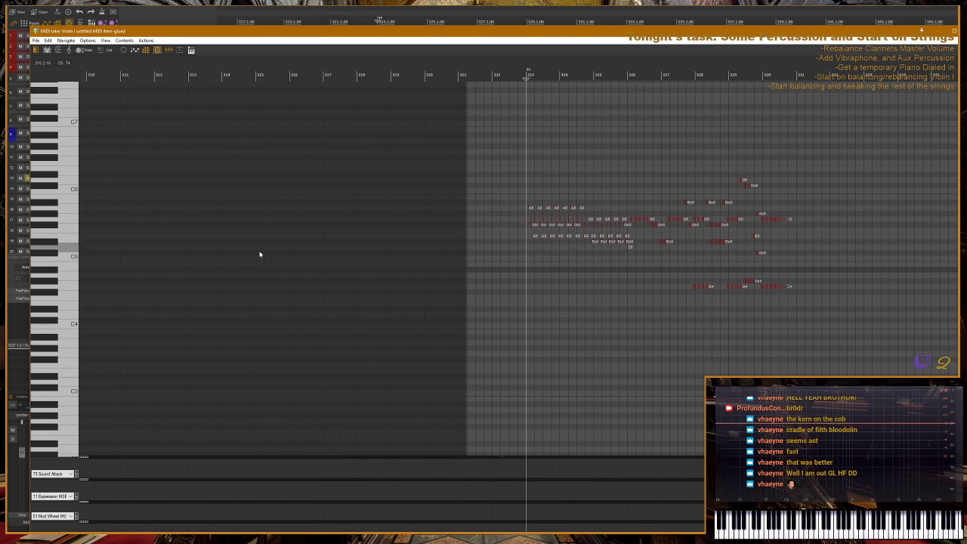
pyautogui.scroll(3, 502, 121)
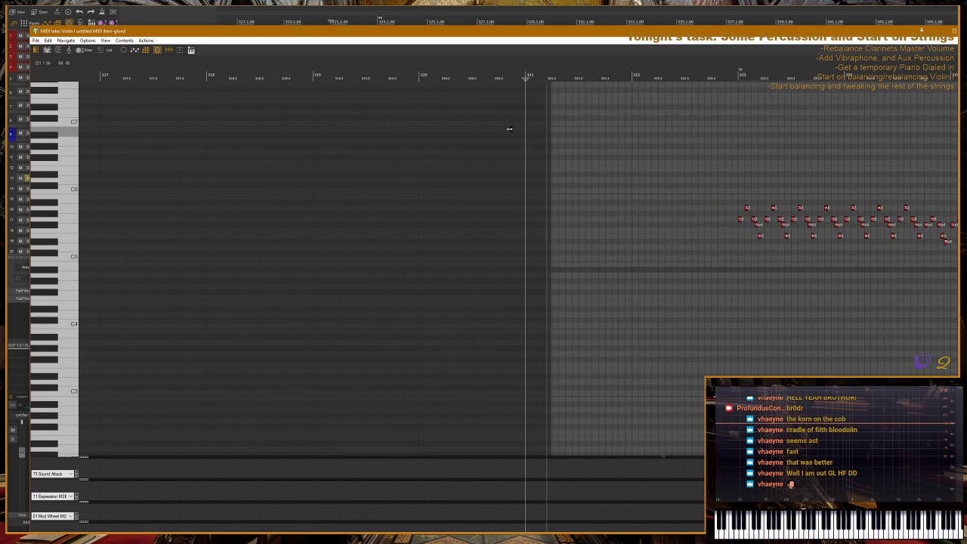
pyautogui.scroll(-2, 520, 137)
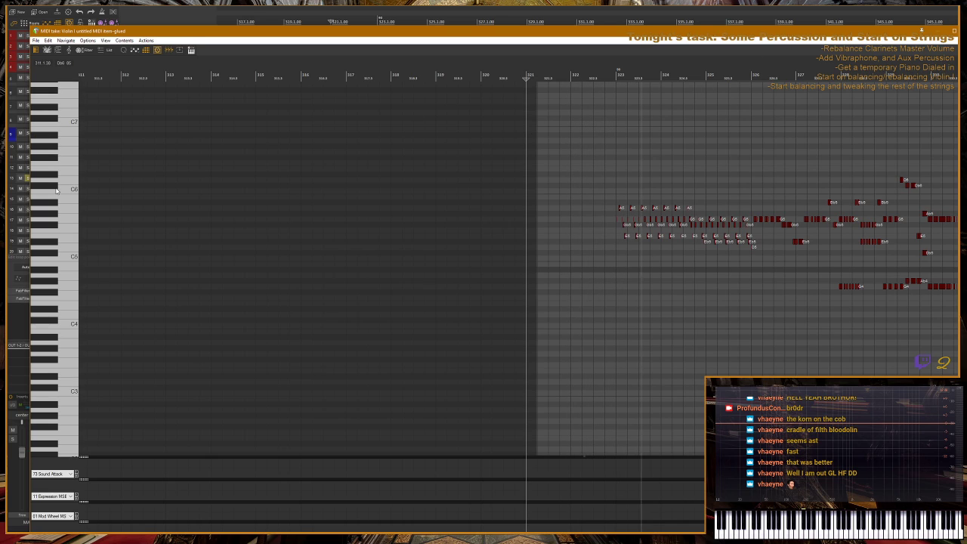
pyautogui.scroll(-3, 495, 237)
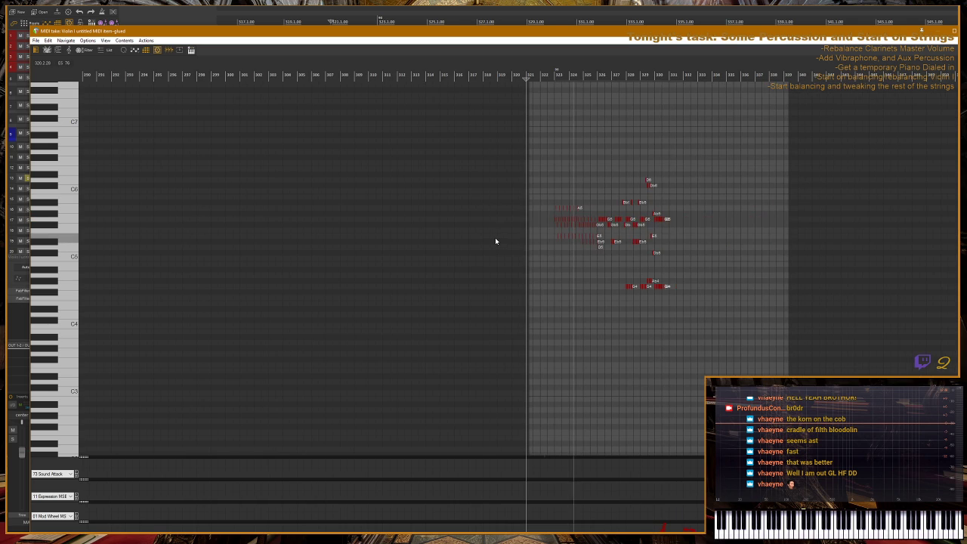
# - Move the MIDI editor aside, arm Flute 3 for recording, and bring the editor back to full size
pyautogui.hotkey('alt', 'd')
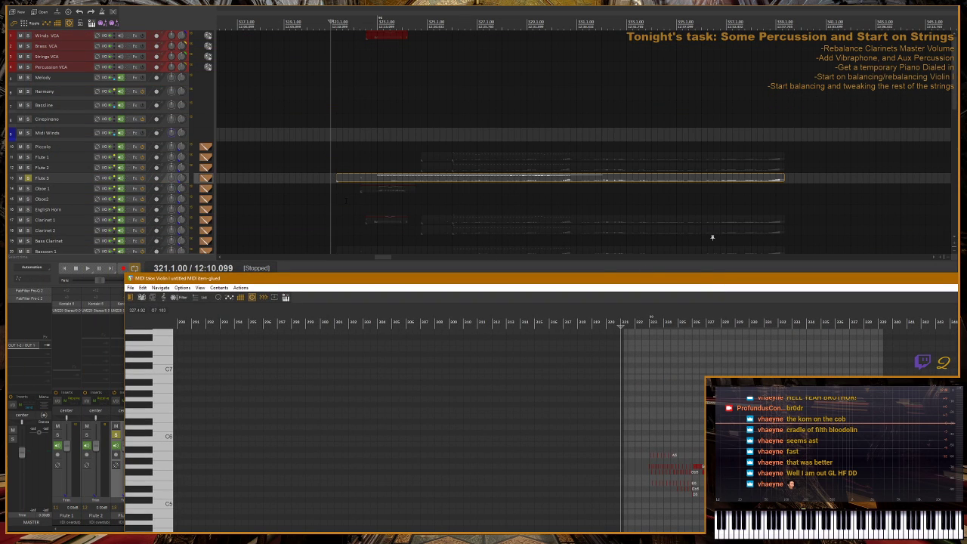
pyautogui.hotkey('alt', 'd')
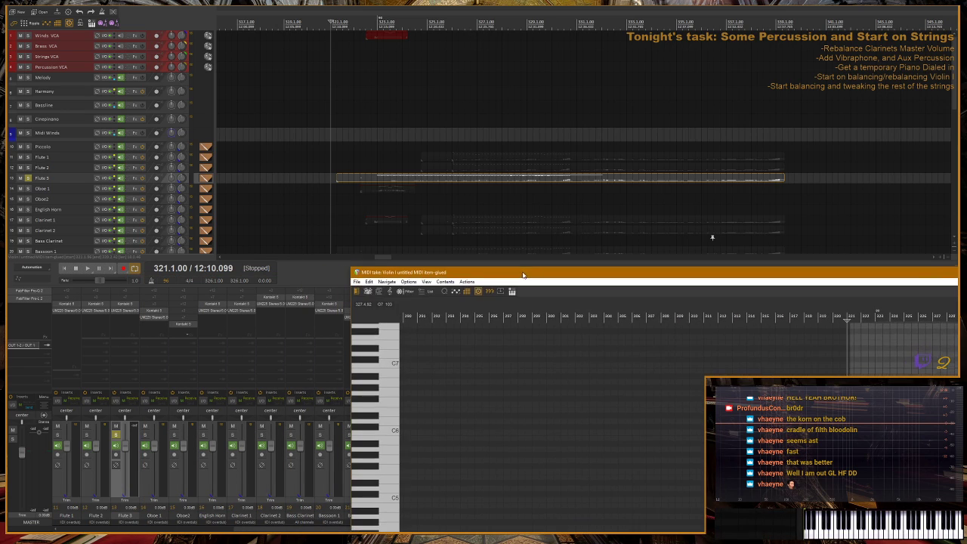
pyautogui.moveTo(550, 241); pyautogui.dragTo(563, 227)
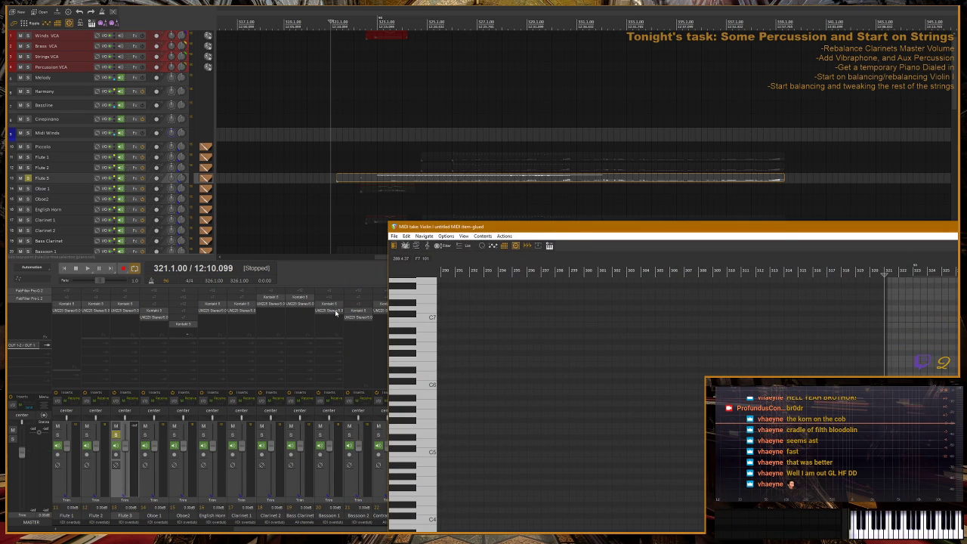
pyautogui.click(116, 455)
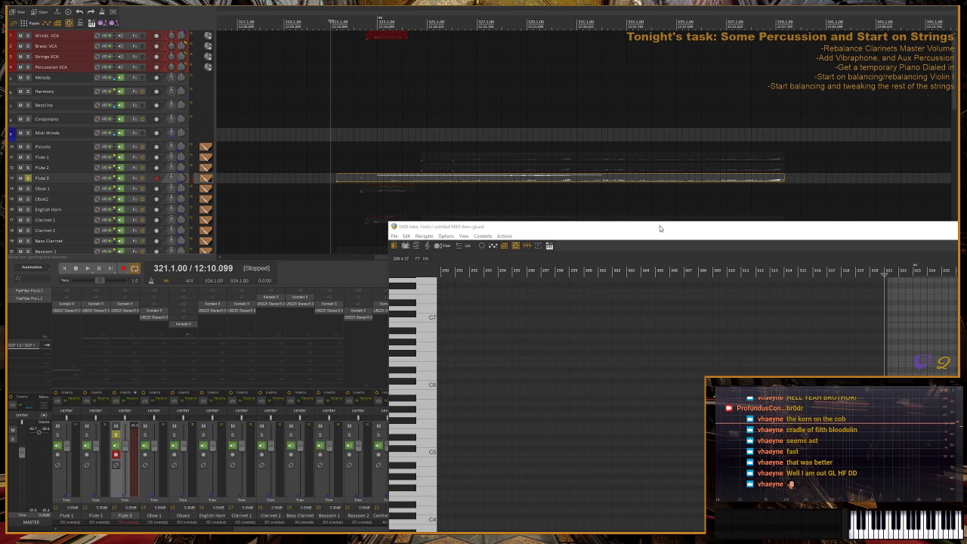
pyautogui.press('super+Up')
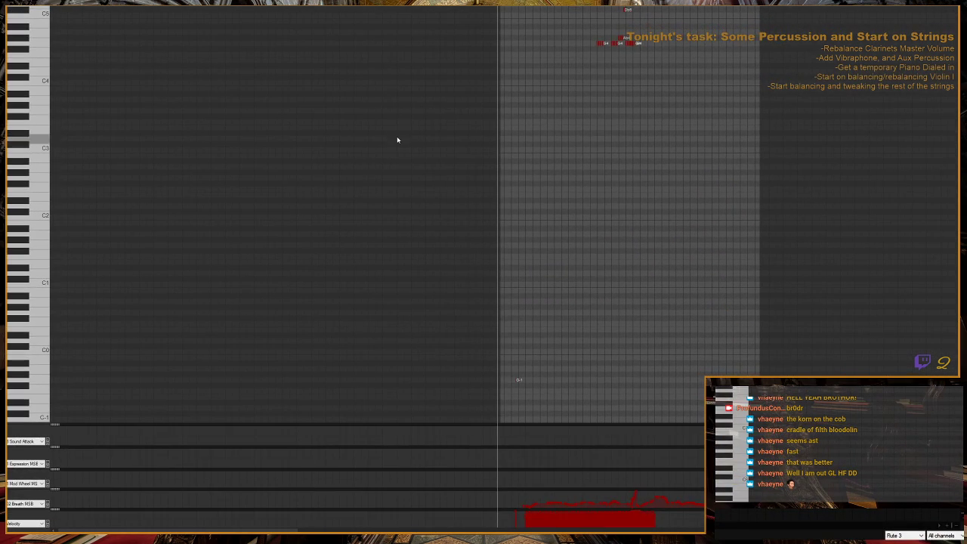
# - Test the keyswitch note before the opening phrase a semitone lower, restore it to G-1, and paste a short note at the item's start
pyautogui.moveTo(492, 352); pyautogui.dragTo(630, 423)
pyautogui.press('Down')
pyautogui.press('Up')
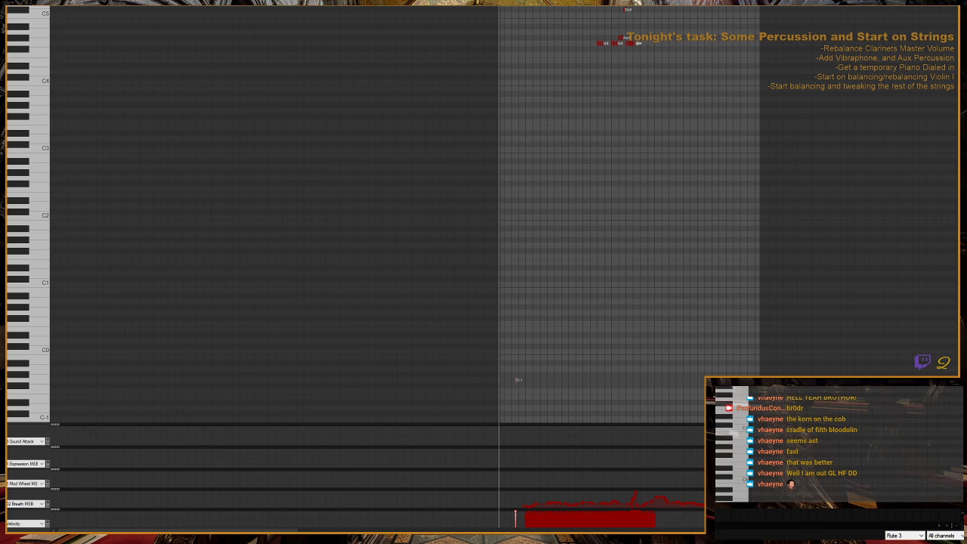
pyautogui.press('Down')
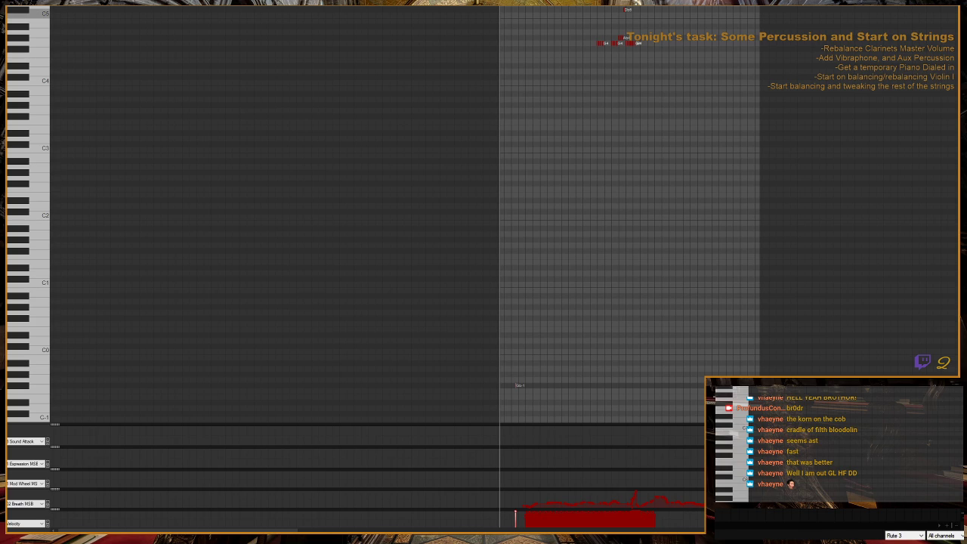
pyautogui.hotkey('ctrl', 'v')
pyautogui.press('Up')
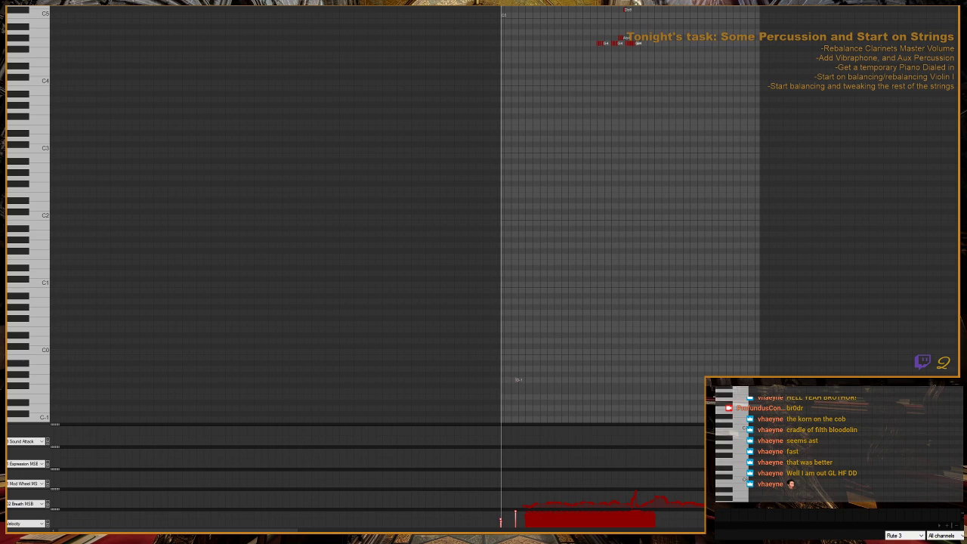
# - Play from ahead of the Flute 3 item, audition the G-1 keyswitch, and leave the MIDI editor
pyautogui.hscroll(-3, 544, 272)
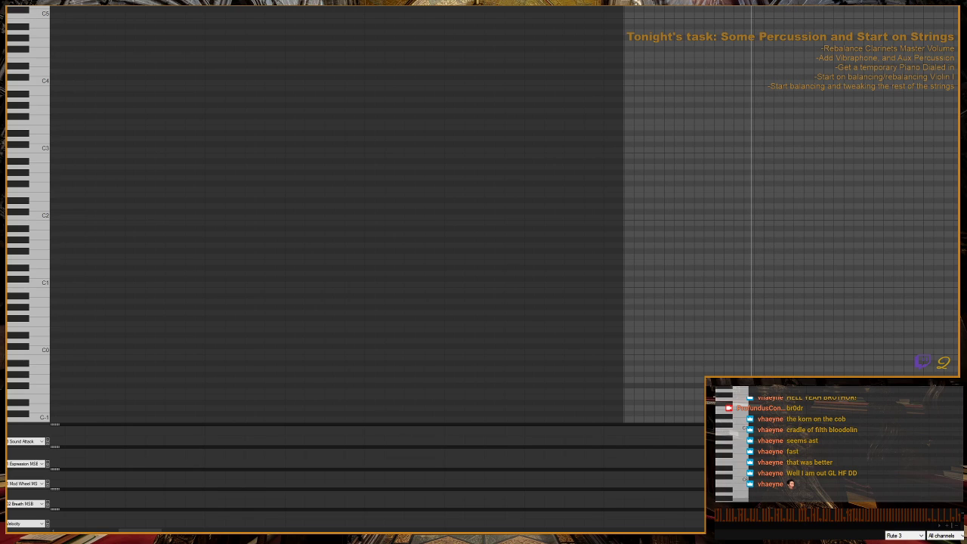
pyautogui.press('space')
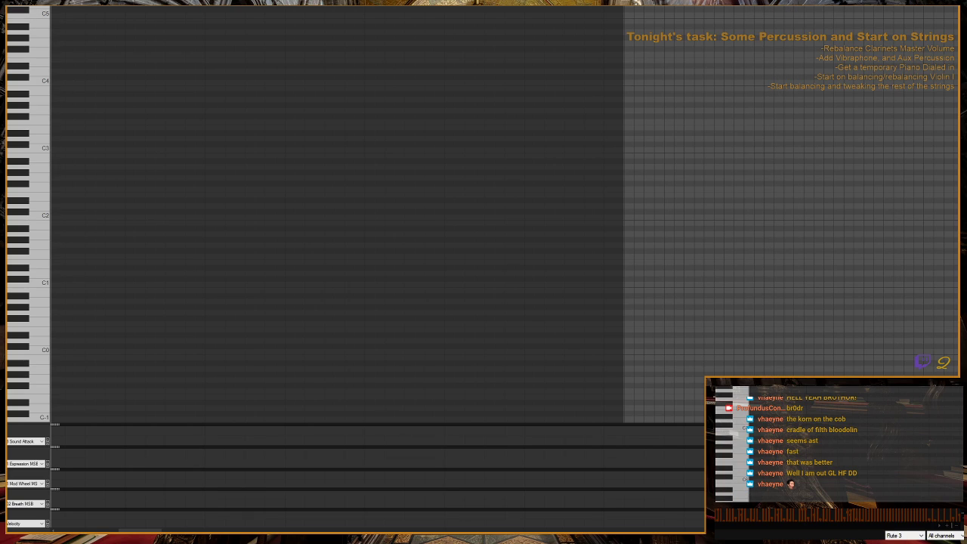
pyautogui.click(43, 379)
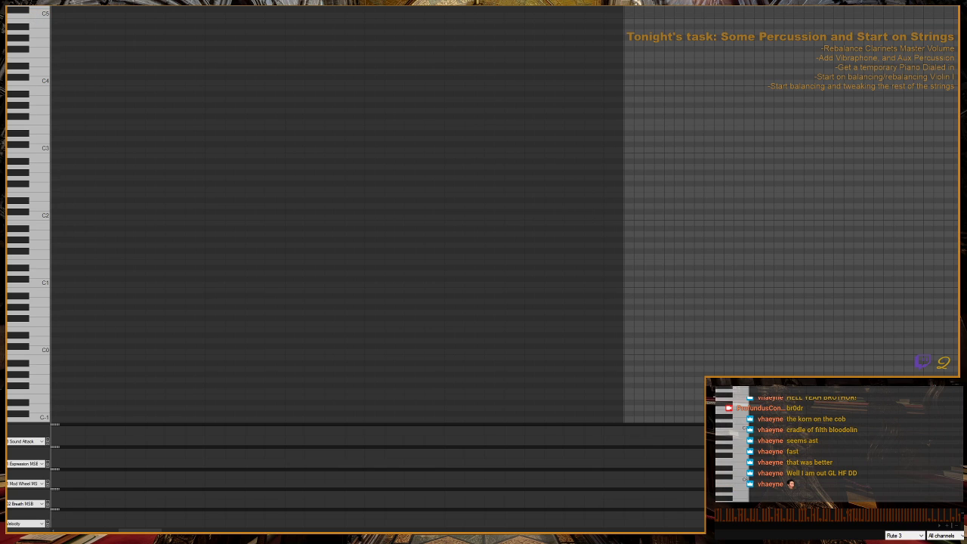
pyautogui.press('d')
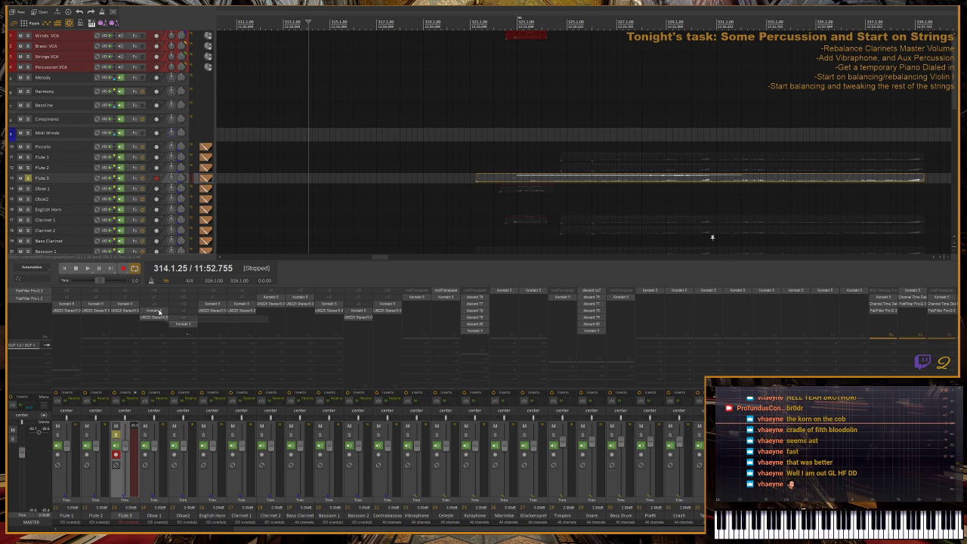
# - Open the Flute 3 Kontakt instance's FlexRouter script and inspect the settings of the C7 vel 64-127 keyswitch
pyautogui.doubleClick(159, 312)
pyautogui.doubleClick(135, 305)
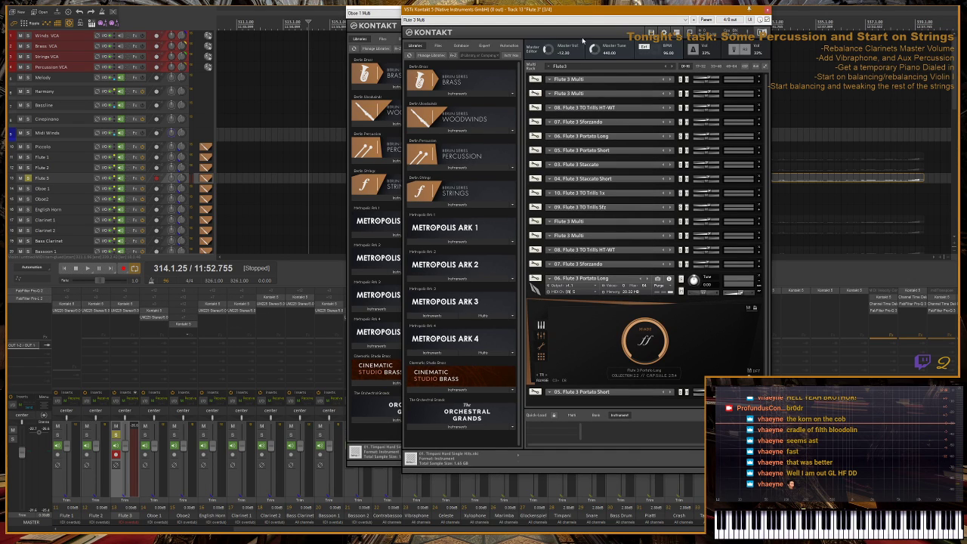
pyautogui.click(745, 66)
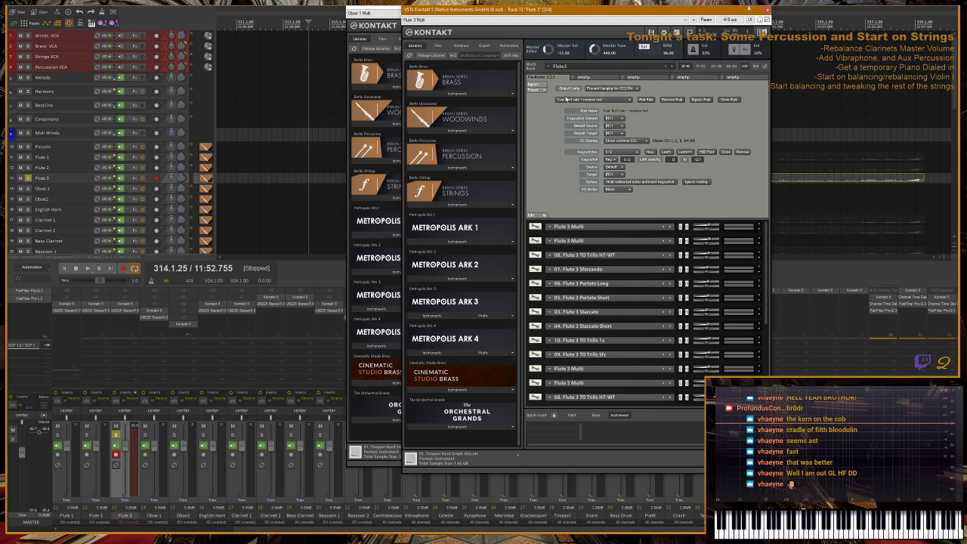
pyautogui.click(537, 90)
pyautogui.moveTo(538, 102)
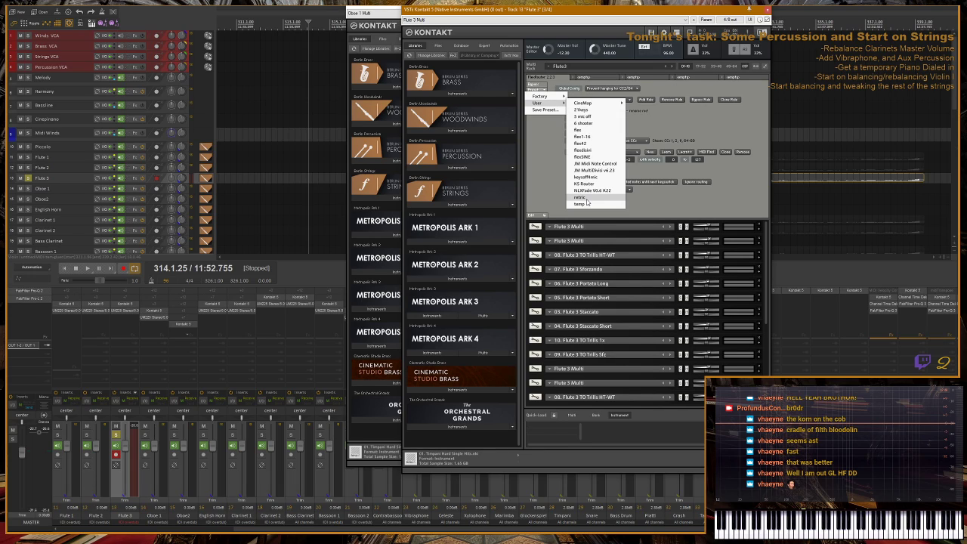
pyautogui.click(615, 152)
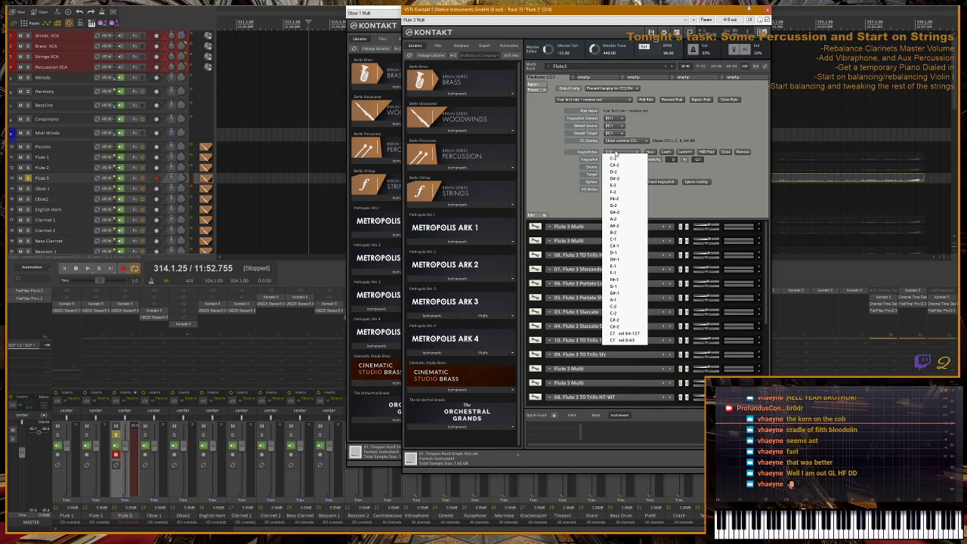
pyautogui.click(624, 333)
# - Play the soloed Flute 3 track from bar 314 and close the Flute 3 and Oboe 1 Kontakt windows
pyautogui.press('space')
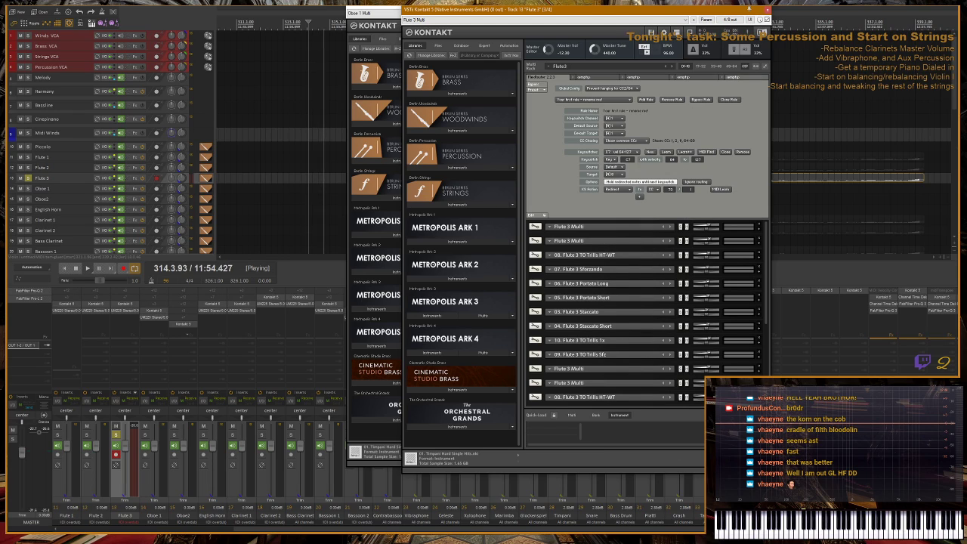
pyautogui.click(767, 9)
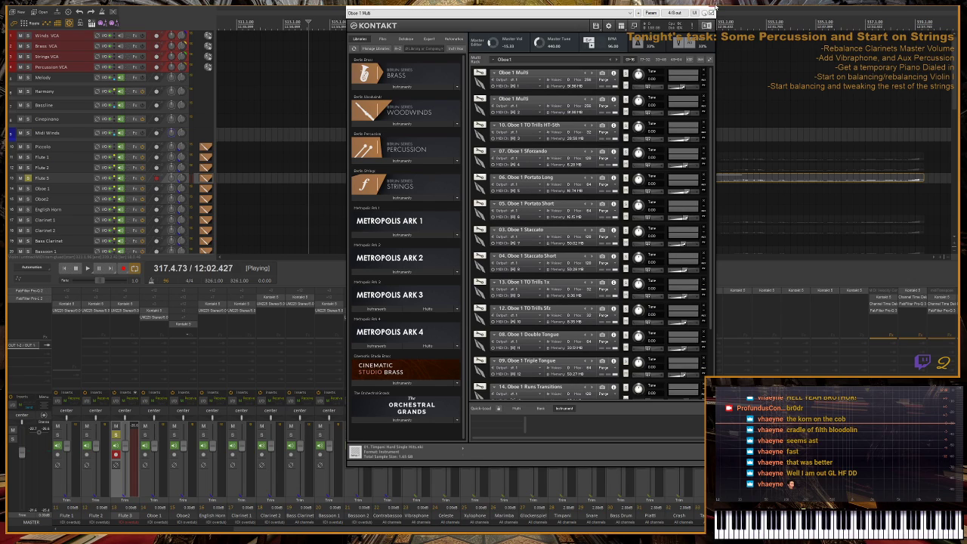
pyautogui.click(713, 11)
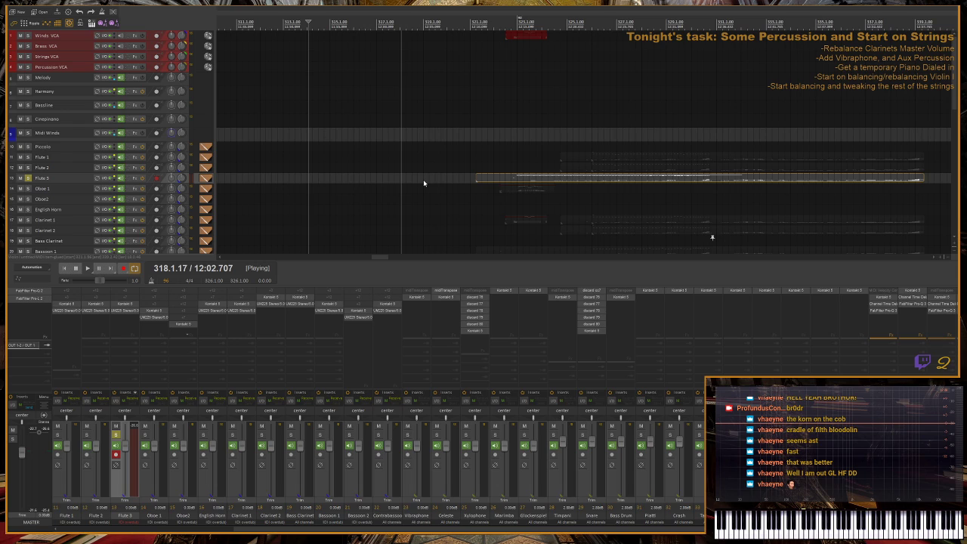
pyautogui.scroll(-3, 423, 183)
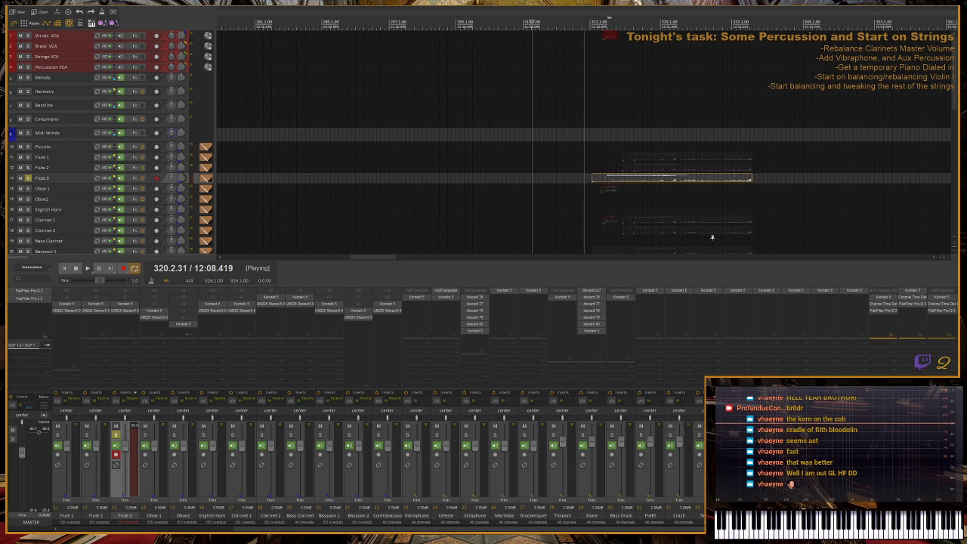
# - Recheck the Flute 3 Kontakt instance during soloed playback, and view the Flute 3 item in the MIDI editor
pyautogui.doubleClick(125, 305)
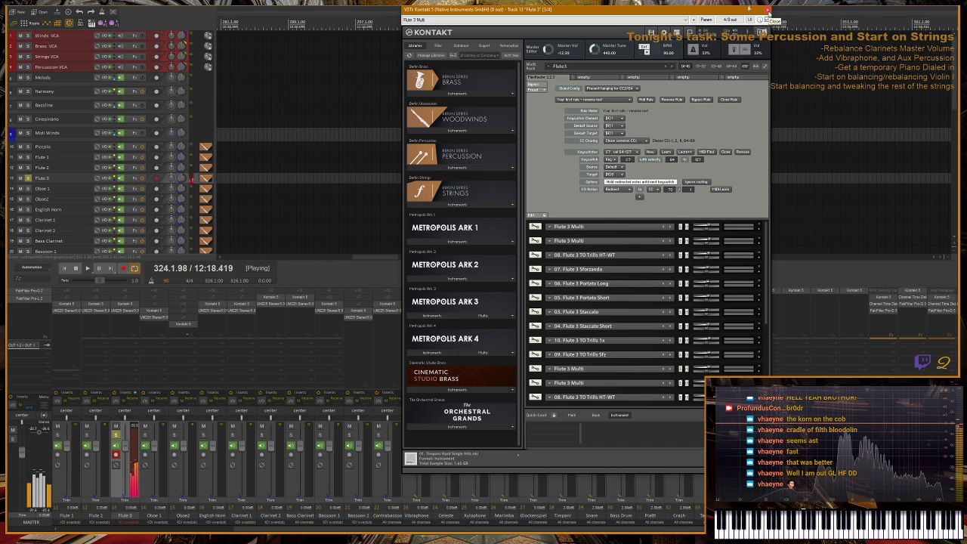
pyautogui.click(767, 9)
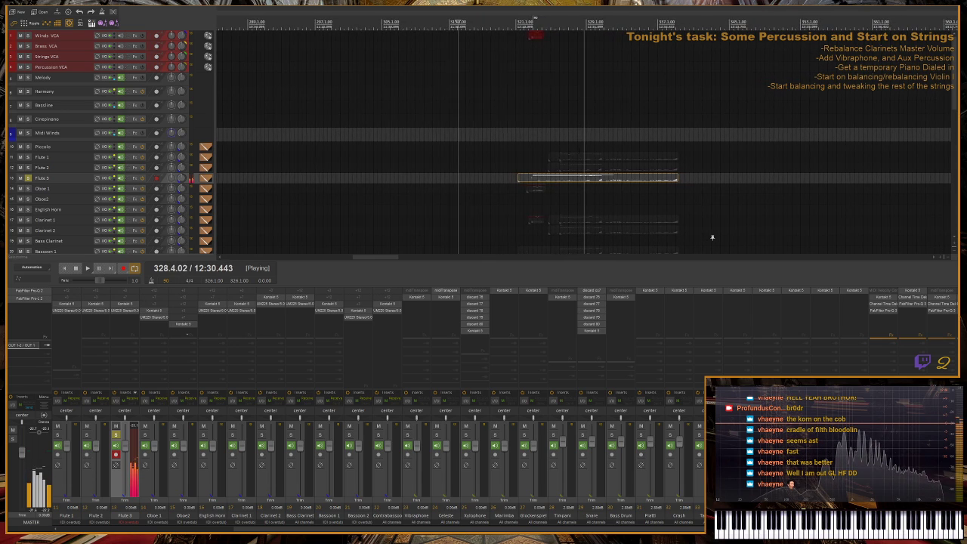
pyautogui.click(532, 180)
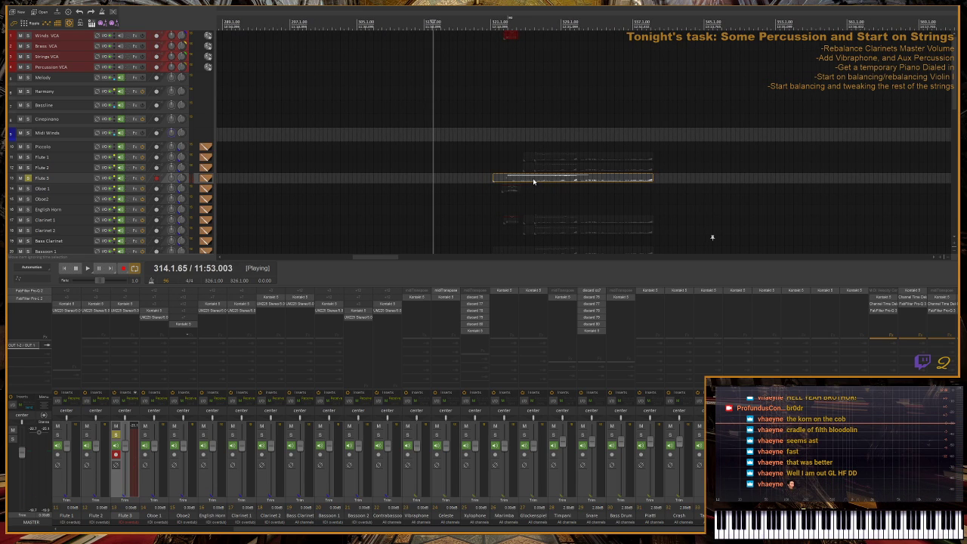
pyautogui.doubleClick(529, 180)
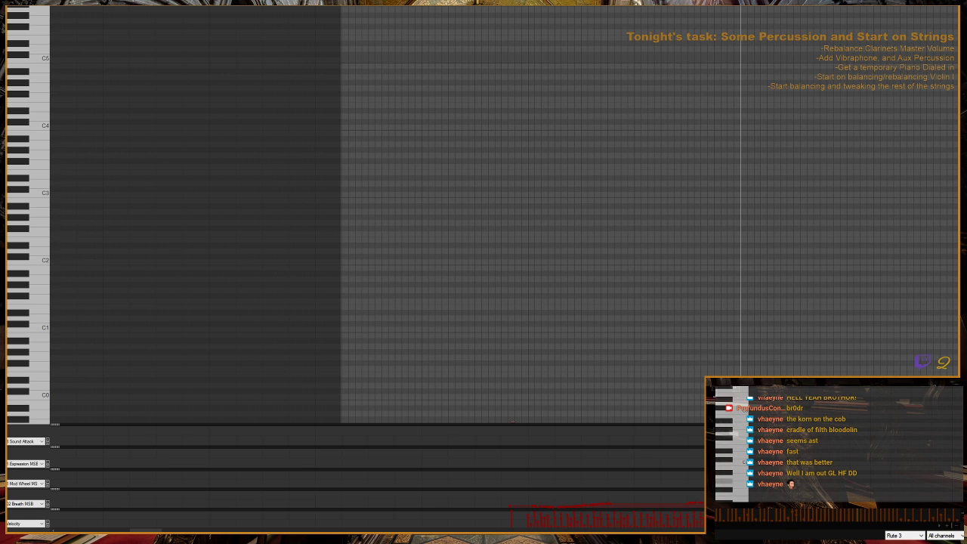
pyautogui.press('Escape')
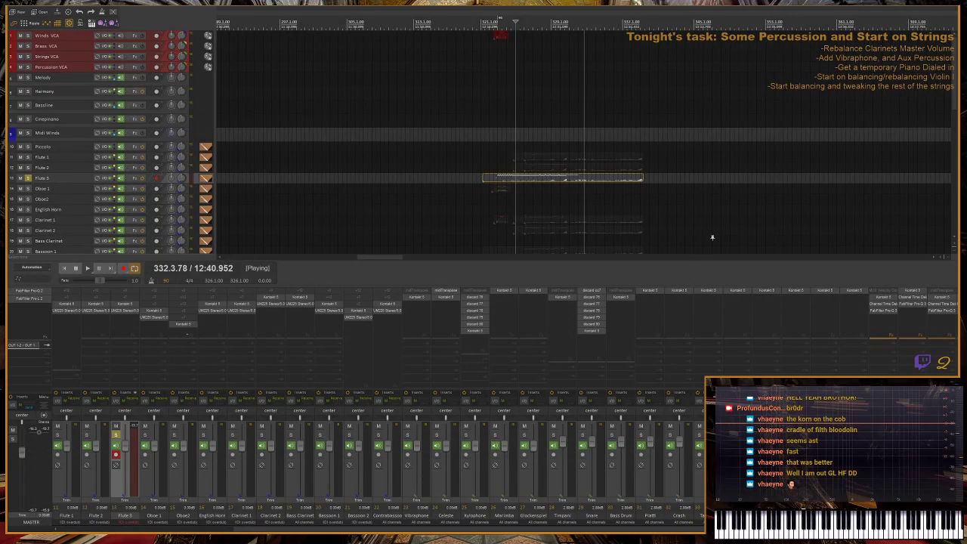
# - Disarm and unsolo Flute 3, and play the full arrangement from bar 323
pyautogui.click(156, 179)
pyautogui.press('space')
pyautogui.scroll(3, 712, 238)
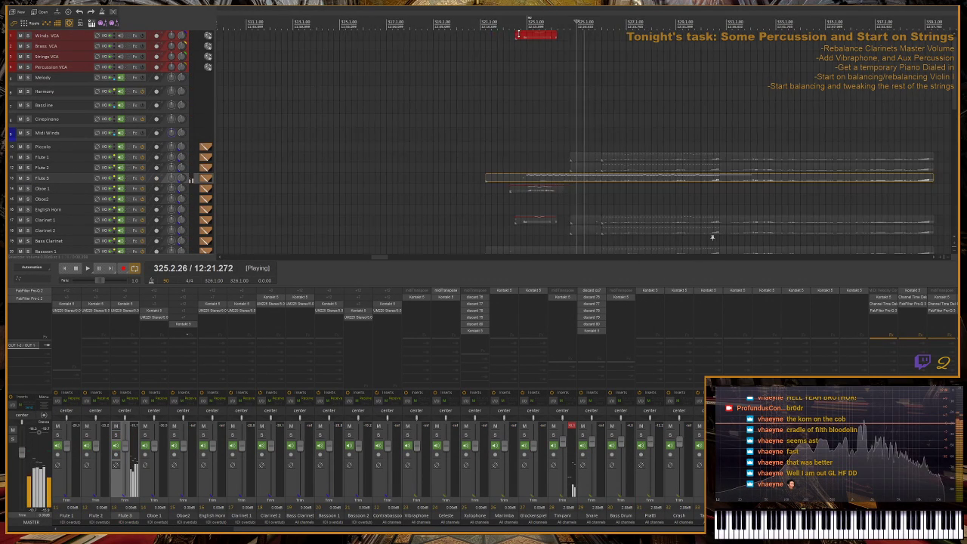
pyautogui.click(517, 19)
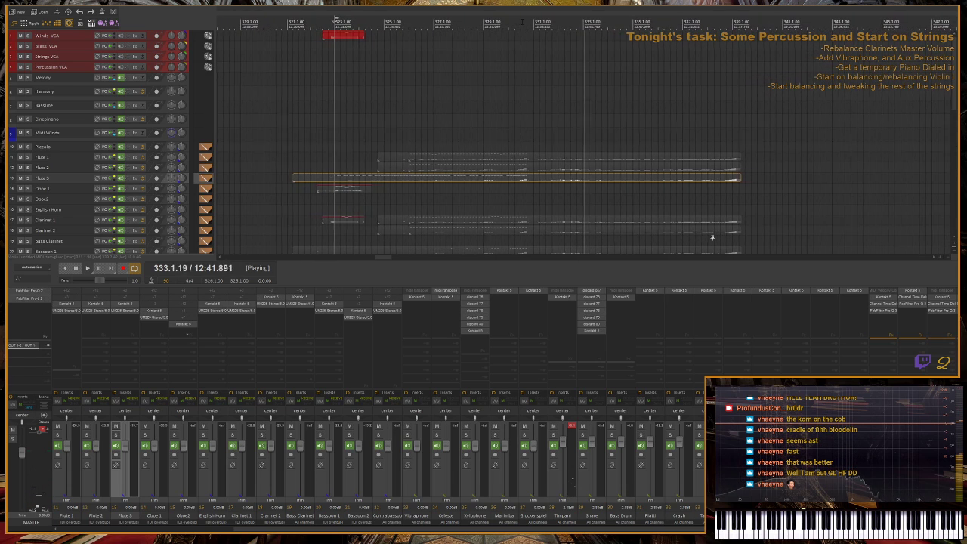
pyautogui.press('space')
pyautogui.press('space')
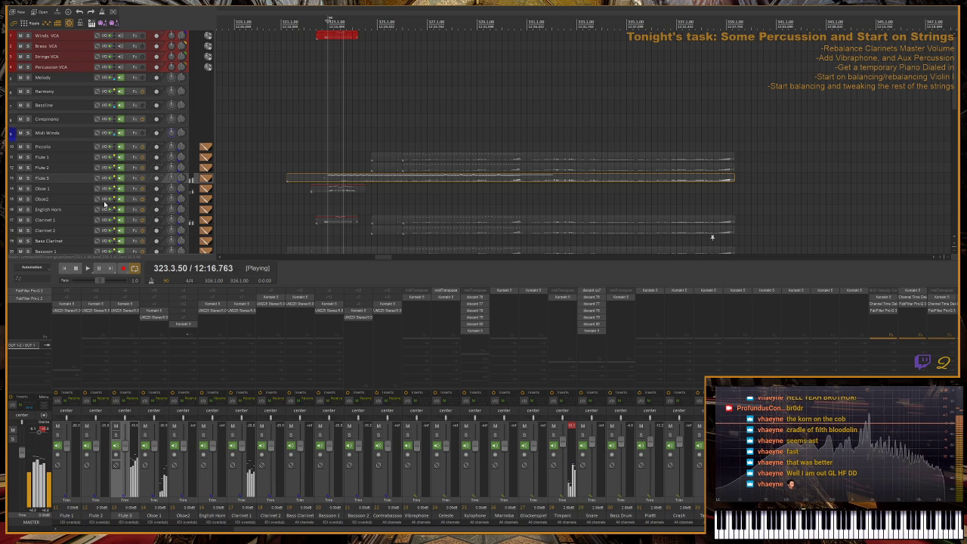
# - Lower Flute 3's track volume while auditioning the opening with the full mix, restarting playback from bar 322
pyautogui.scroll(-4, 65, 189)
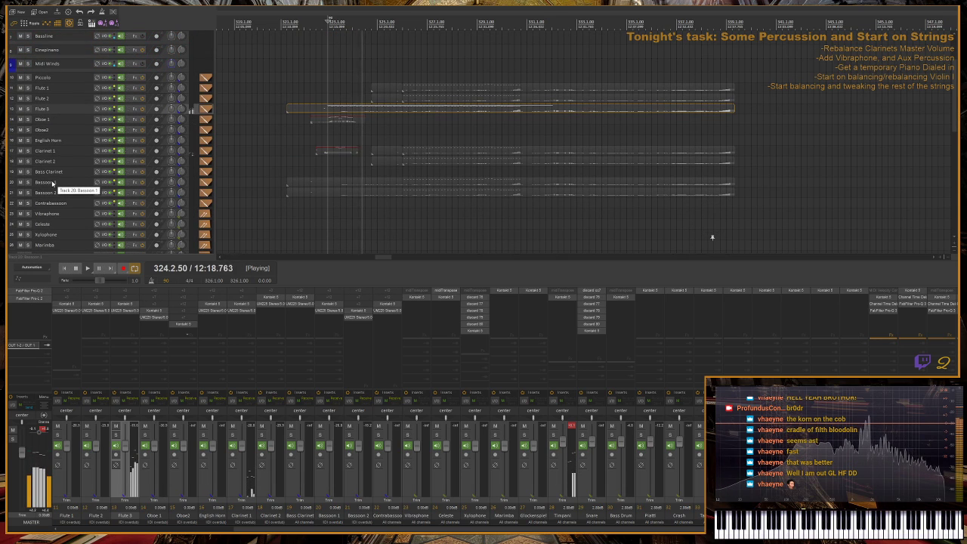
pyautogui.press('space')
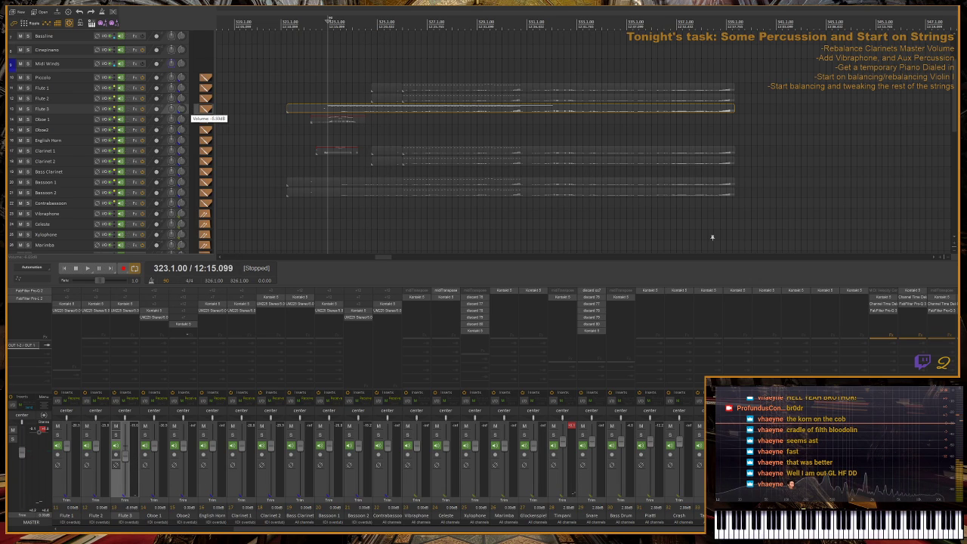
pyautogui.press('space')
pyautogui.scroll(-3, 182, 109)
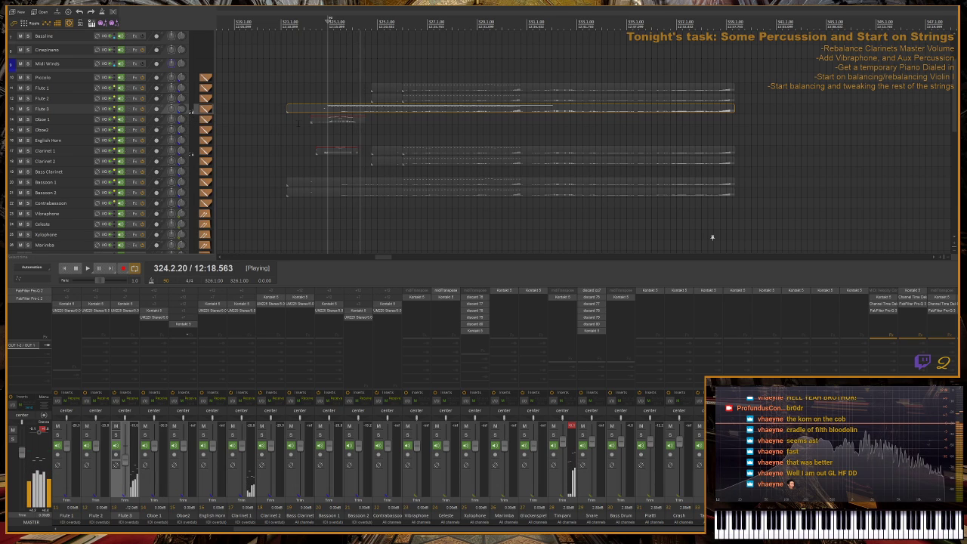
pyautogui.press('Down')
pyautogui.press('Down')
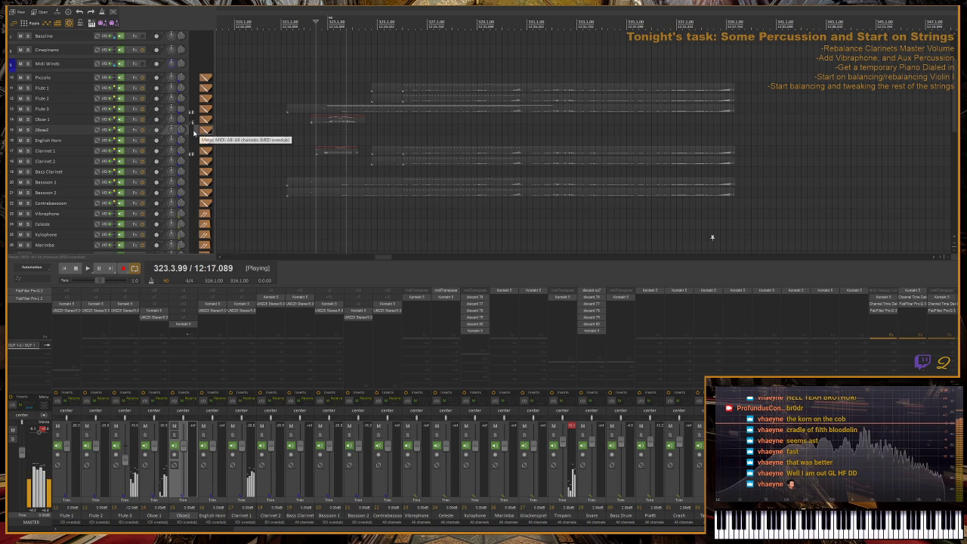
# - Move the short Clarinet 1 item at bar 322 to the English Horn track, leaving Oboe 1, Oboe2 and English Horn disarmed
pyautogui.click(323, 151)
pyautogui.moveTo(326, 153); pyautogui.dragTo(325, 140)
pyautogui.moveTo(158, 120); pyautogui.dragTo(158, 131)
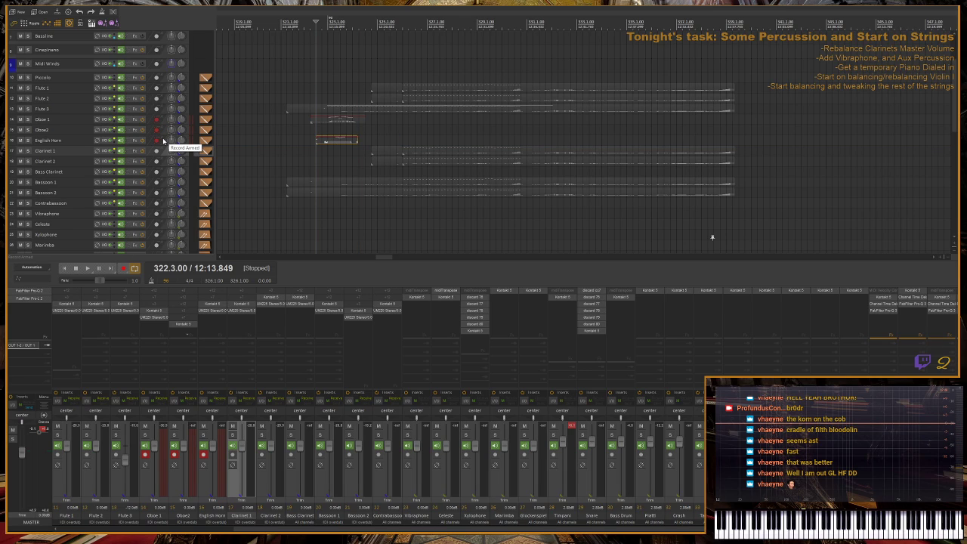
pyautogui.moveTo(158, 141); pyautogui.dragTo(156, 120)
# - Play the passage from bar 322 while adjusting Flute 3's volume, and reset it to 0.00 dB
pyautogui.press('space')
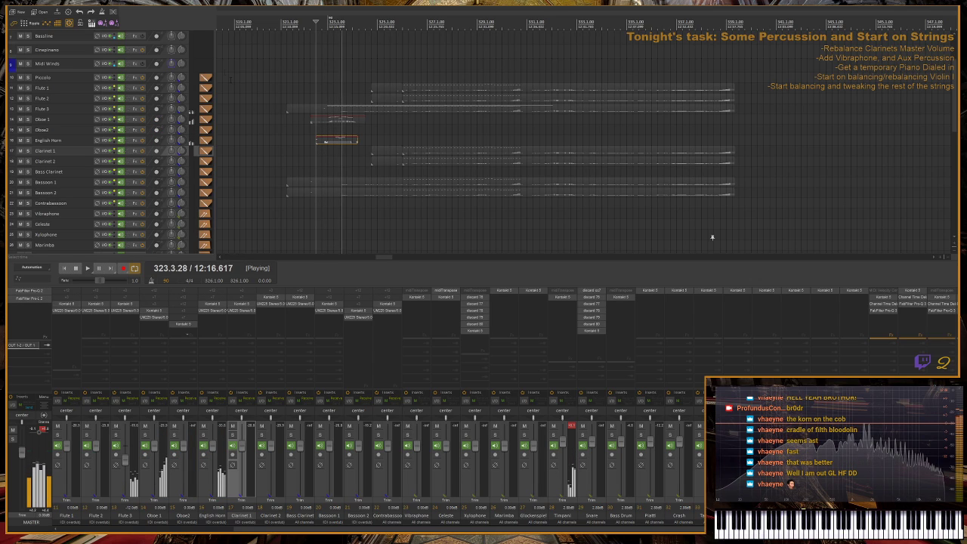
pyautogui.scroll(-2, 182, 112)
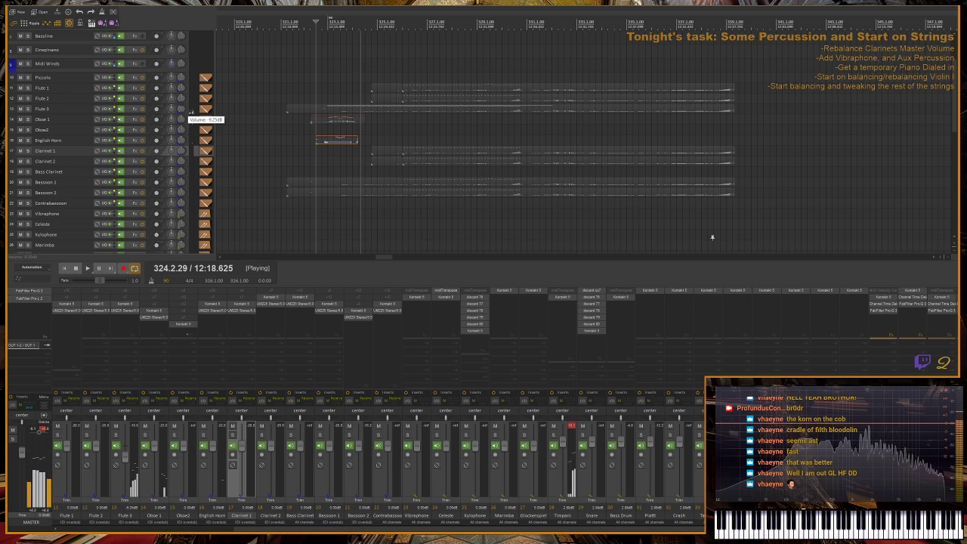
pyautogui.scroll(2, 182, 113)
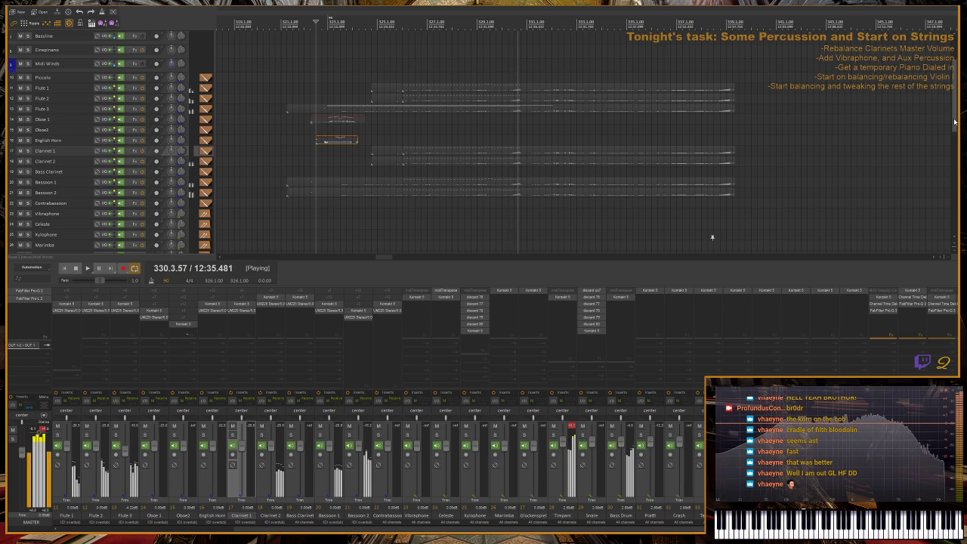
pyautogui.press('space')
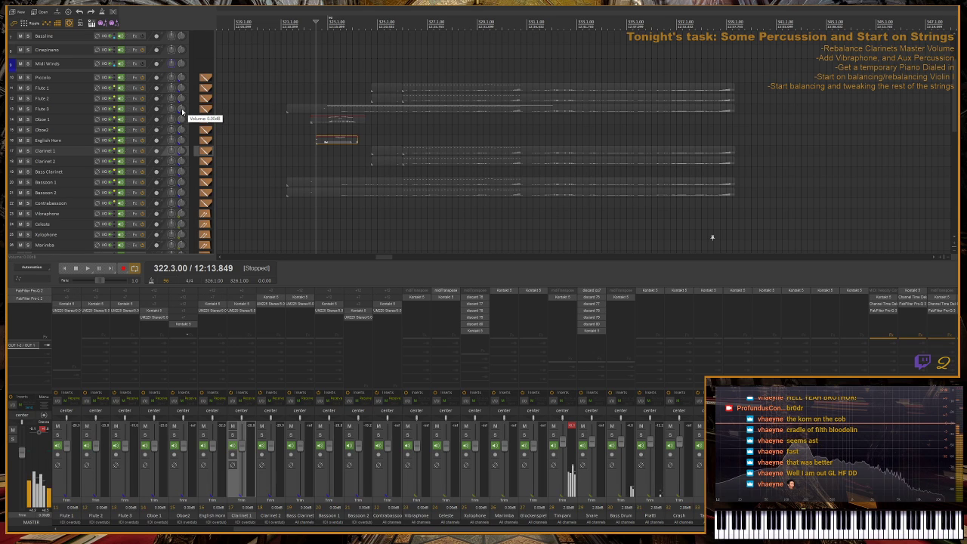
# - Mute Flutes 1 and 2 and the oboes, clarinets and bassoons, keeping Flute 3 and English Horn audible
pyautogui.click(28, 87)
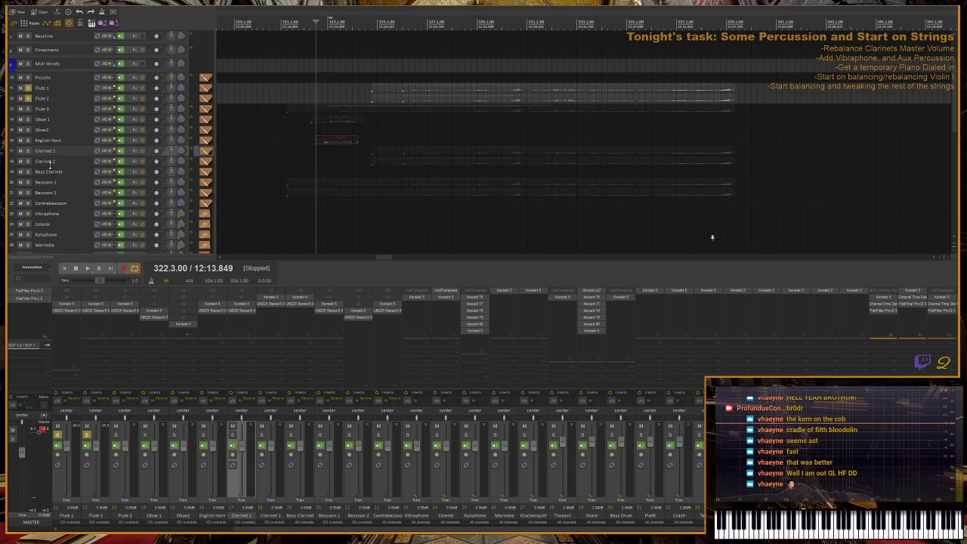
pyautogui.click(28, 87)
pyautogui.click(20, 98)
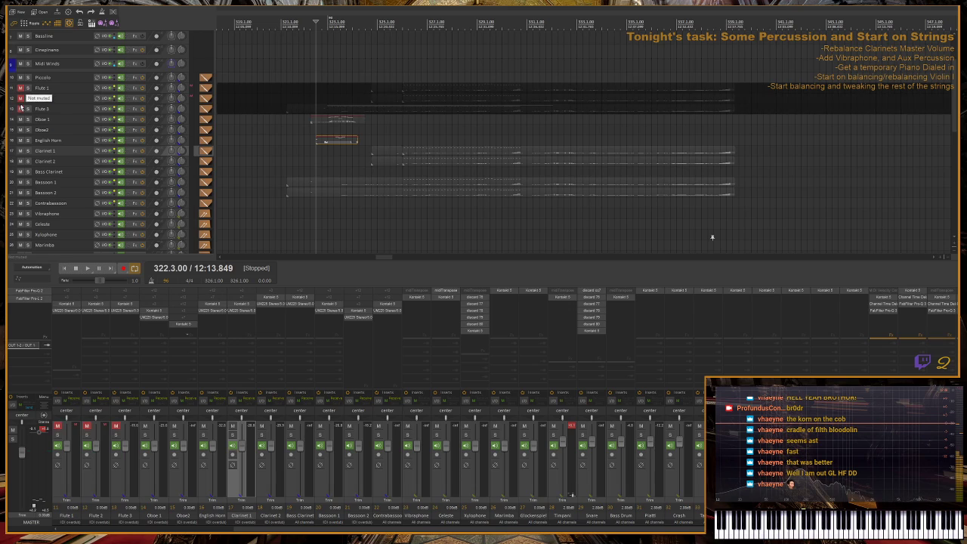
pyautogui.click(17, 110)
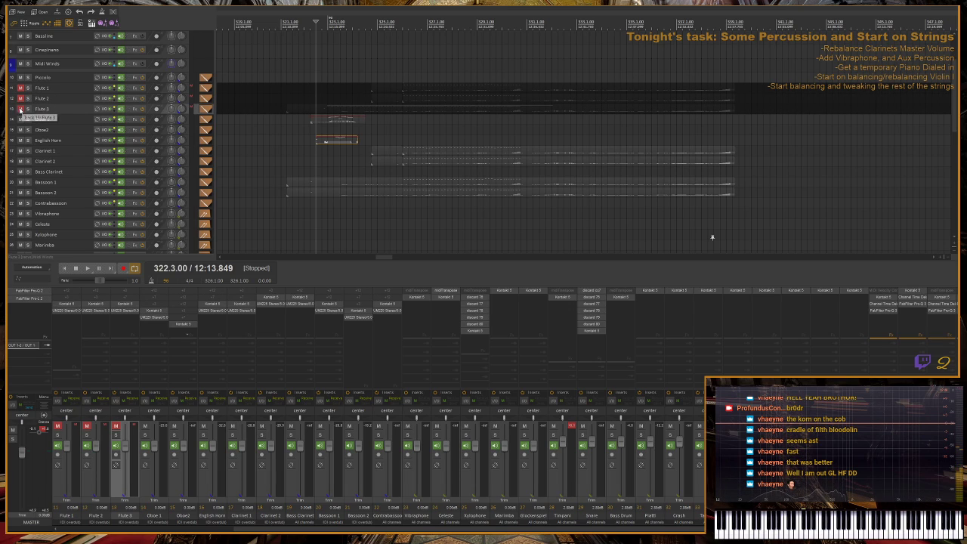
pyautogui.click(21, 109)
pyautogui.moveTo(20, 120); pyautogui.dragTo(21, 193)
# - Play from bar 322 with English Horn muted too, to hear Flute 3 as the only unmuted woodwind part
pyautogui.press('space')
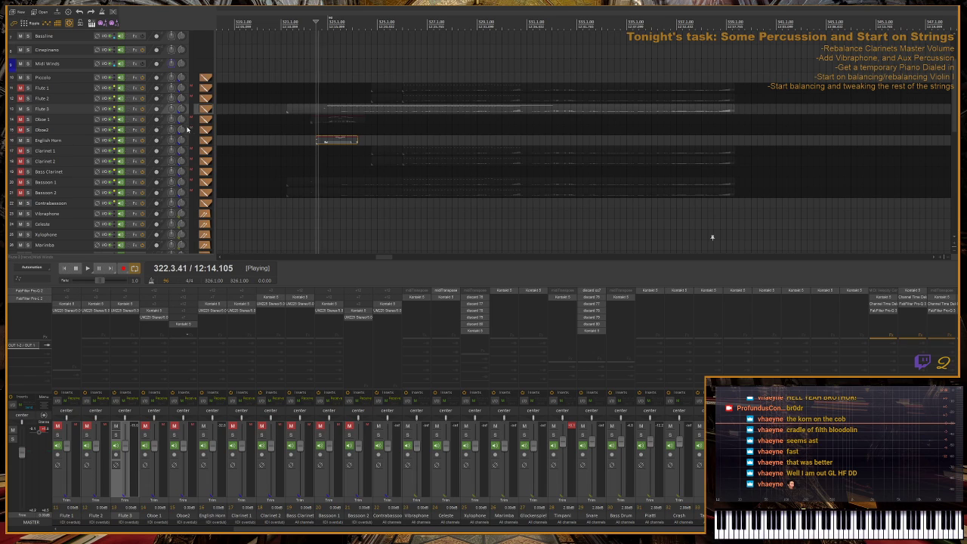
pyautogui.click(20, 141)
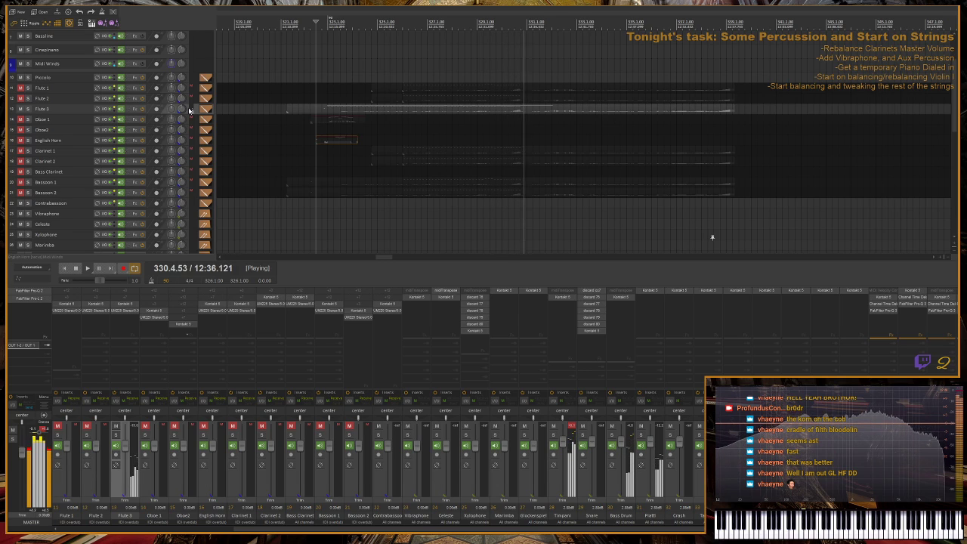
pyautogui.press('space')
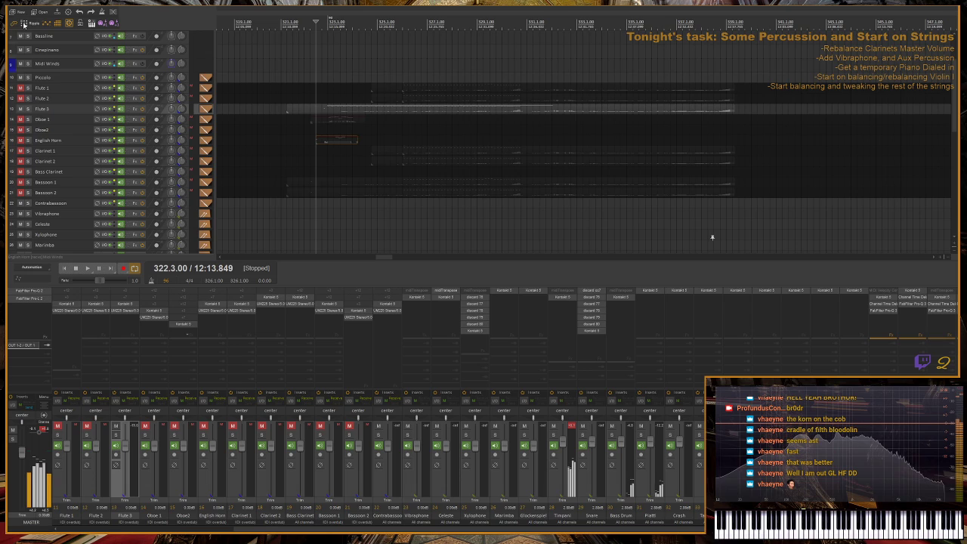
# - Unmute all tracks from Flute 1 through Bassoon 2 and audition the full passage from bar 322
pyautogui.moveTo(21, 89); pyautogui.dragTo(21, 184)
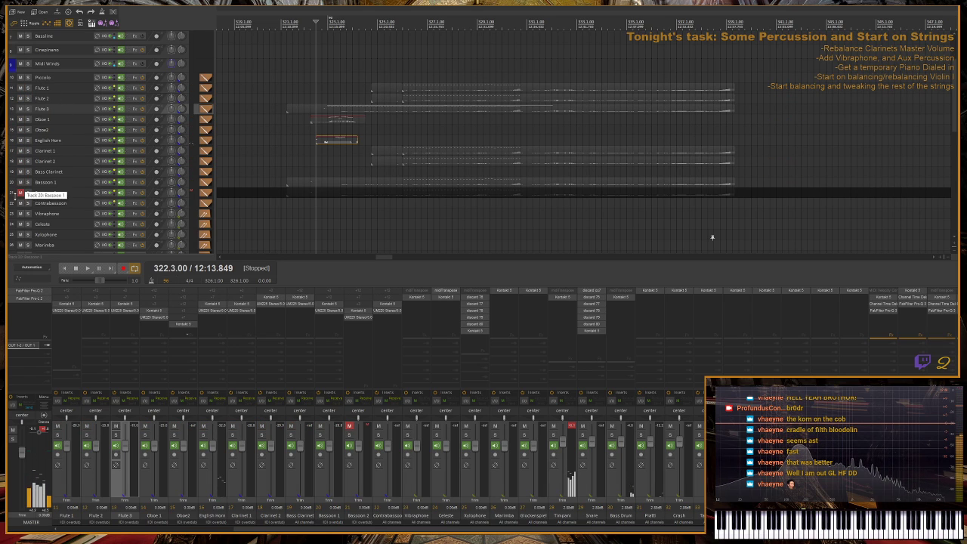
pyautogui.click(21, 193)
pyautogui.press('space')
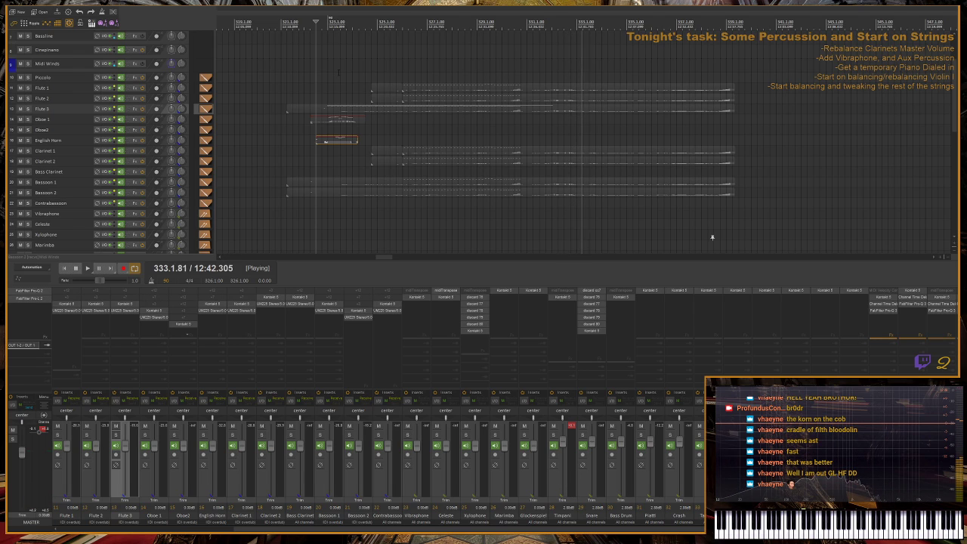
pyautogui.press('space')
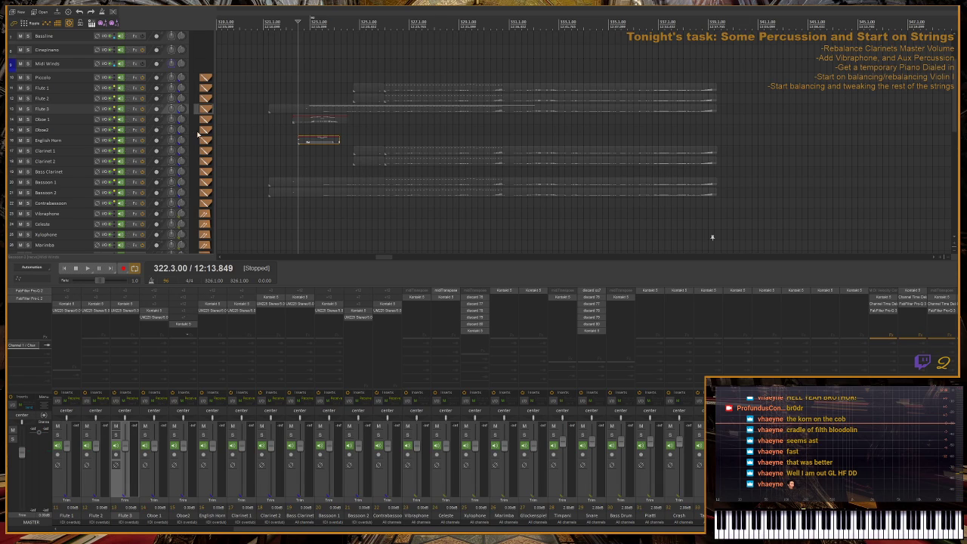
# - Arm Violin I and Violin II for recording and compare both sections with Violin I soloed
pyautogui.scroll(1, 91, 132)
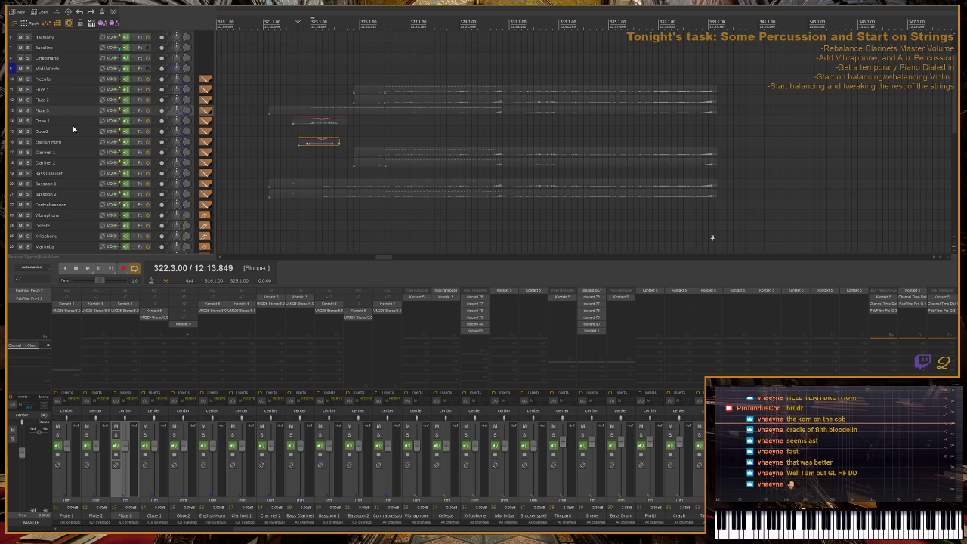
pyautogui.scroll(-6, 70, 135)
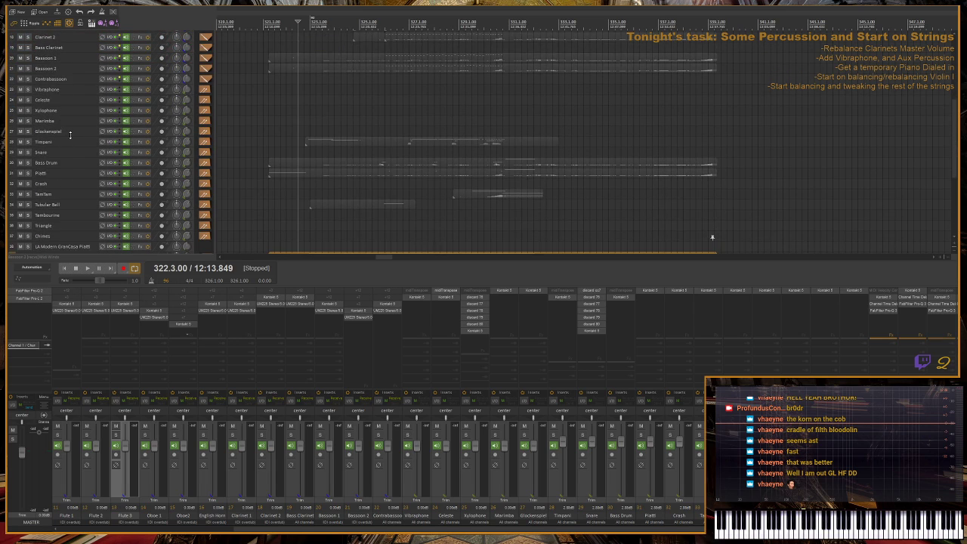
pyautogui.scroll(-2, 71, 135)
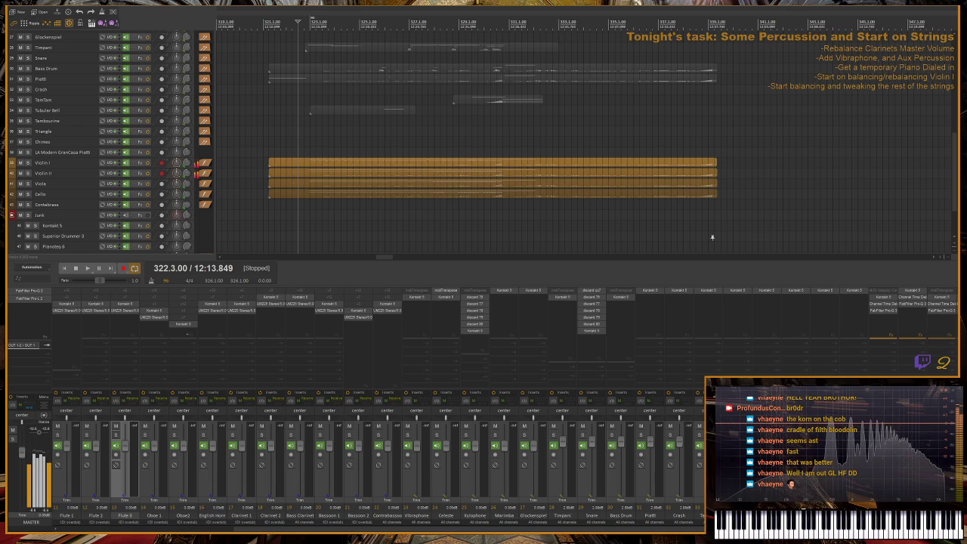
pyautogui.hotkey('alt', 's')
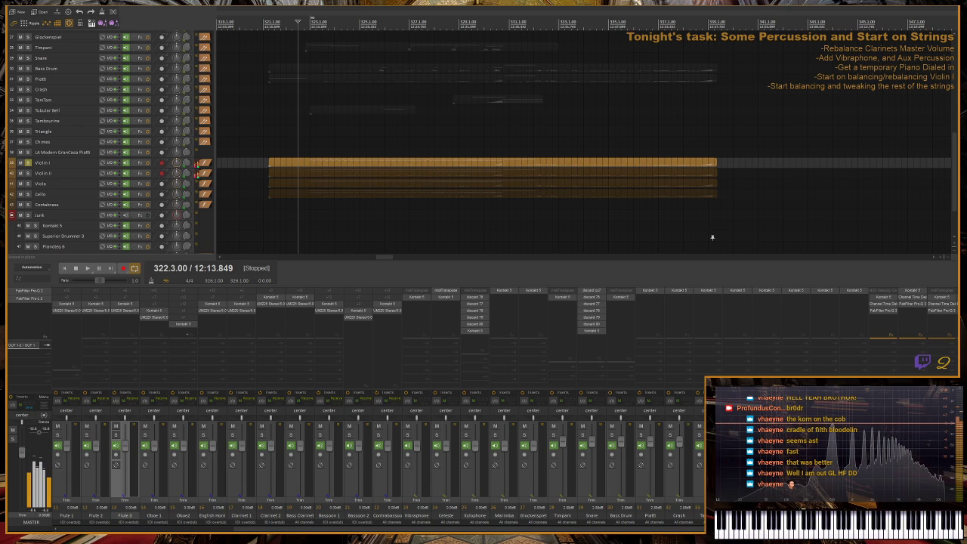
pyautogui.hotkey('alt', 's')
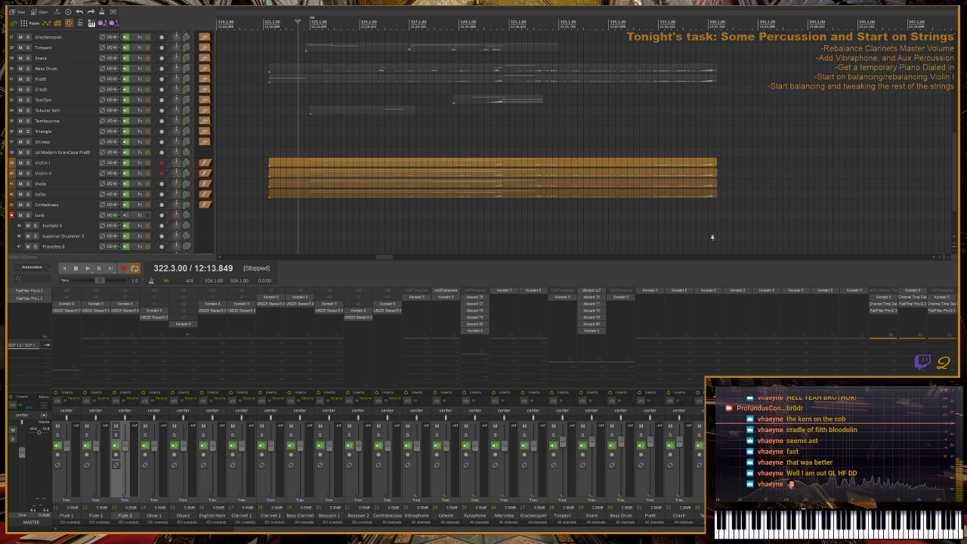
# - Recheck Violin I on its own, solo Violin II instead, and open Violin II's Kontakt instance
pyautogui.hotkey('alt', 's')
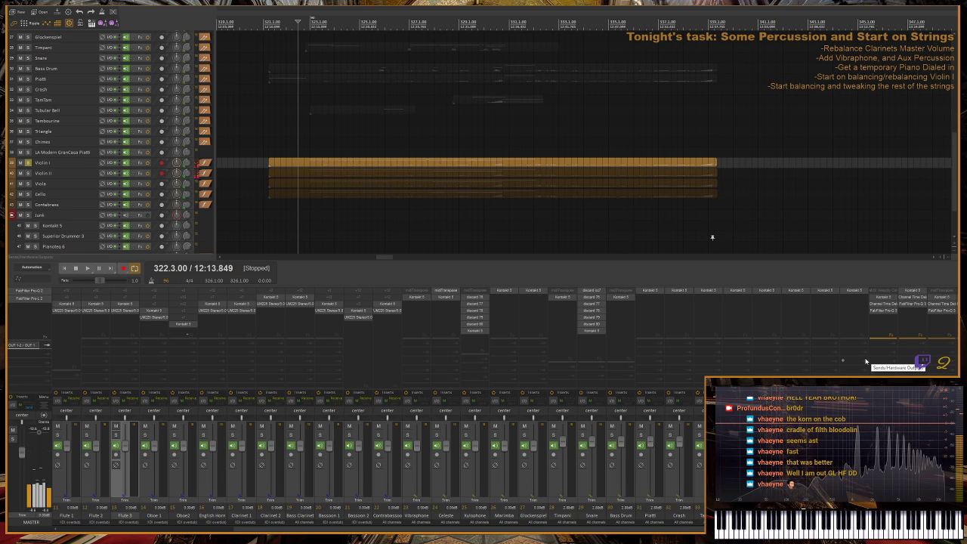
pyautogui.hotkey('alt', 's')
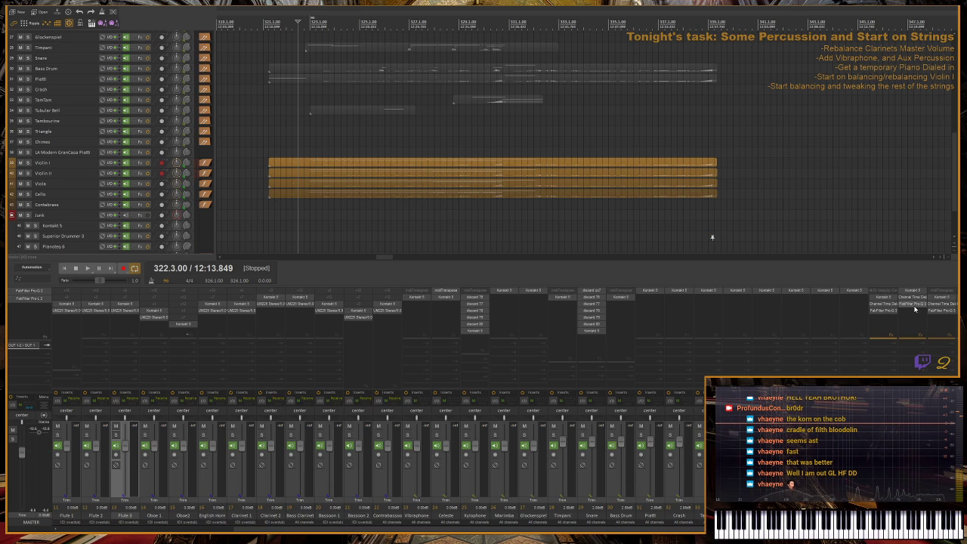
pyautogui.hotkey('alt', 's')
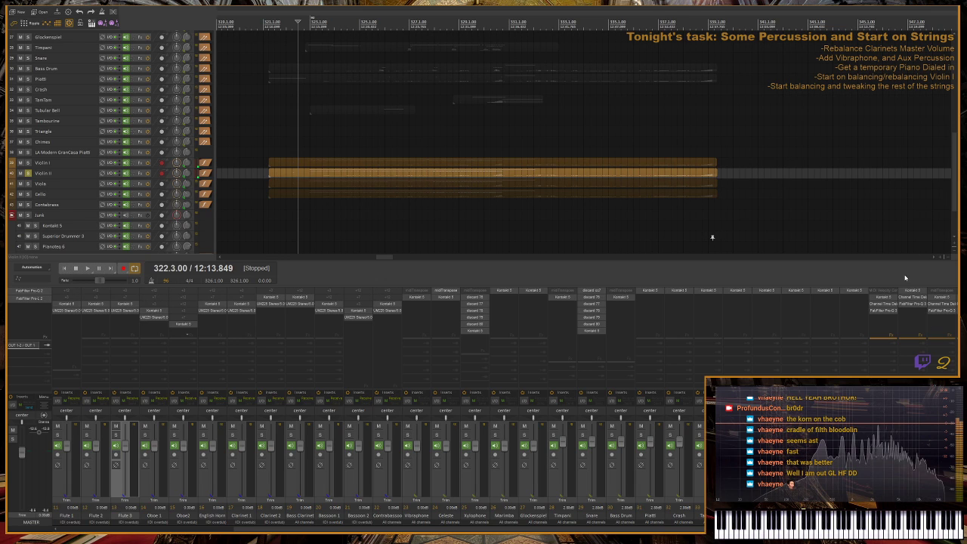
pyautogui.click(912, 290)
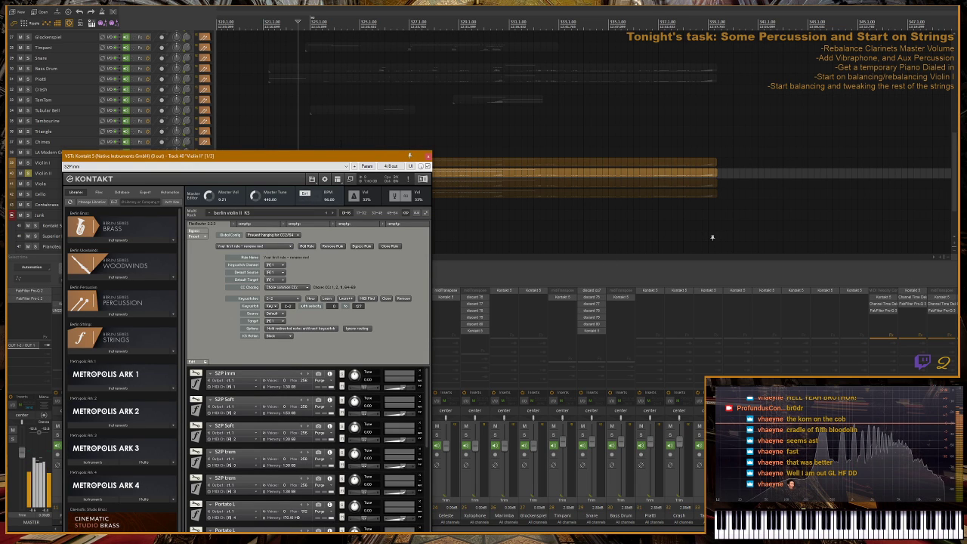
# - Adjust the master volume of Violin II's Kontakt instance to about 7.2 to balance it against Violin I
pyautogui.moveTo(339, 162); pyautogui.dragTo(470, 10)
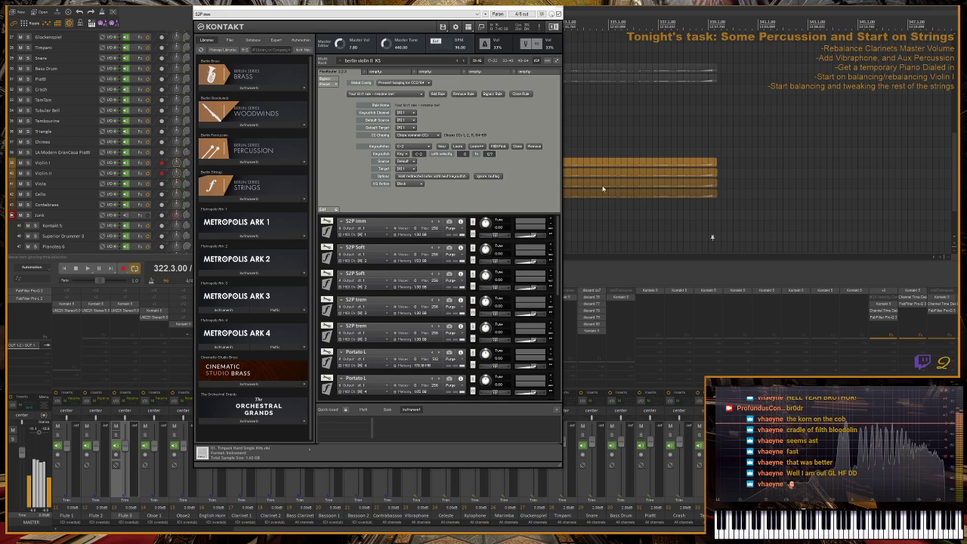
pyautogui.moveTo(340, 44); pyautogui.dragTo(323, 97)
pyautogui.moveTo(332, 61); pyautogui.dragTo(329, 52)
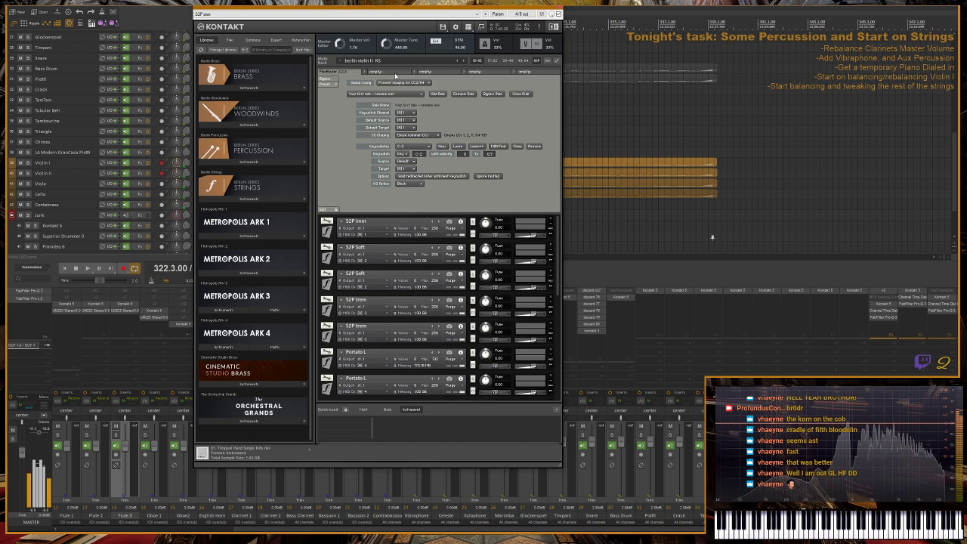
pyautogui.moveTo(340, 44); pyautogui.dragTo(321, 46)
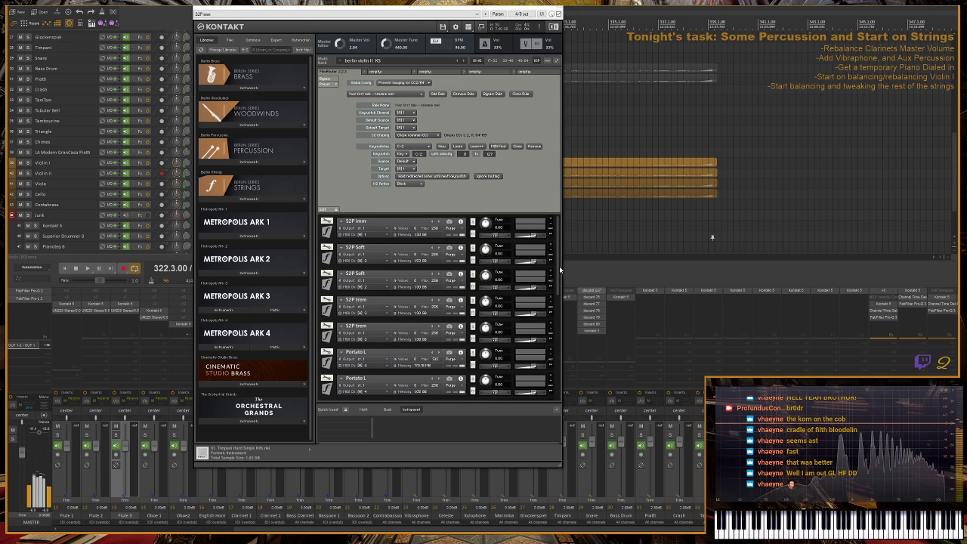
pyautogui.moveTo(341, 50); pyautogui.dragTo(341, 46)
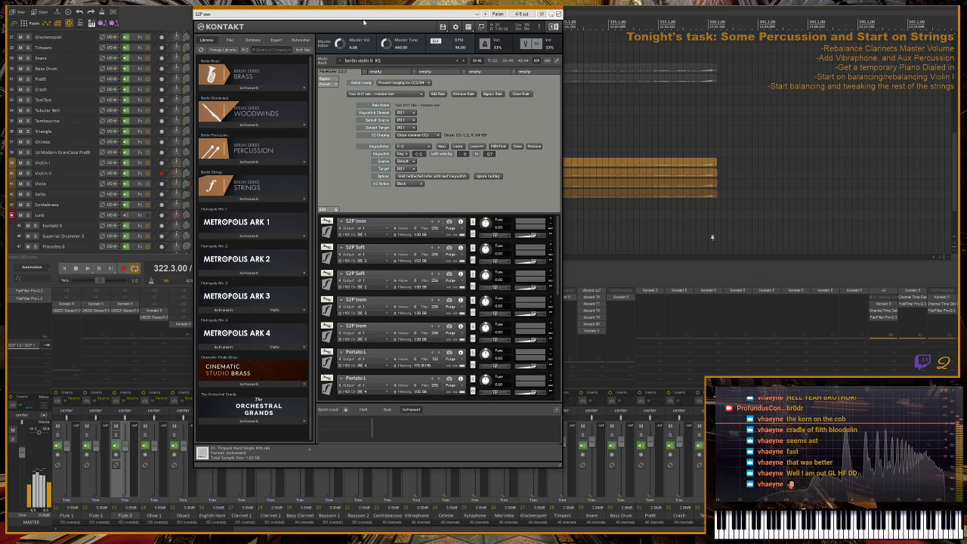
pyautogui.moveTo(339, 44); pyautogui.dragTo(340, 43)
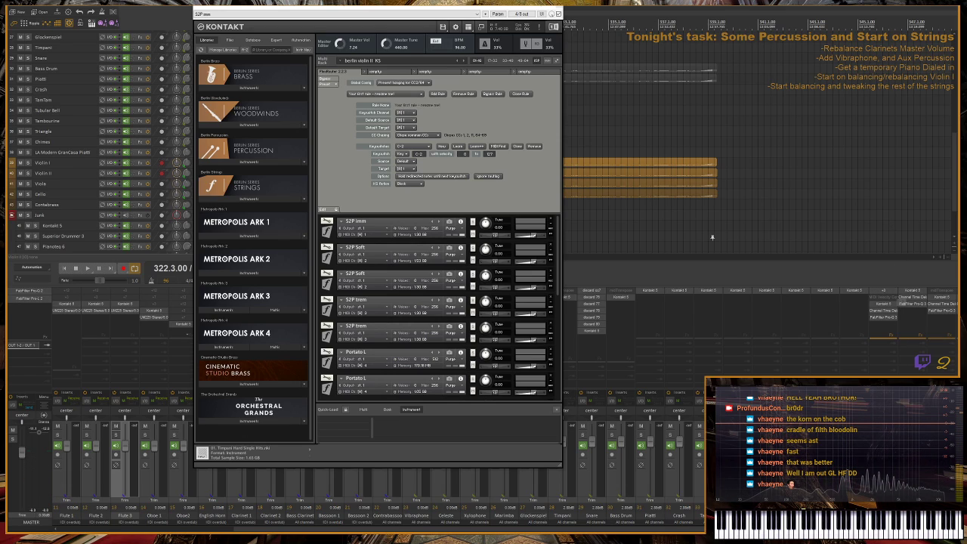
# - Open Violin I's Kontakt instance, expand the Trem Sul T instrument and unlock its multi-articulation view
pyautogui.click(896, 293)
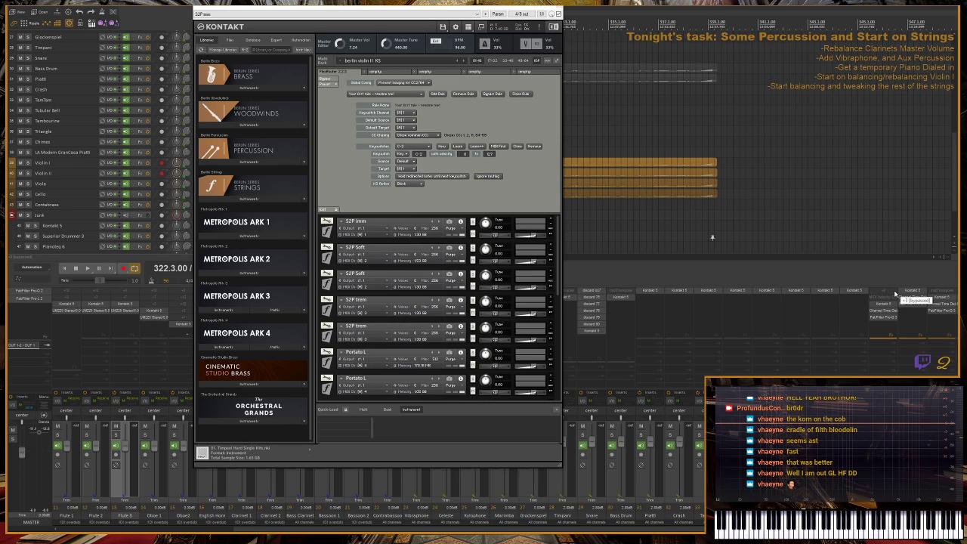
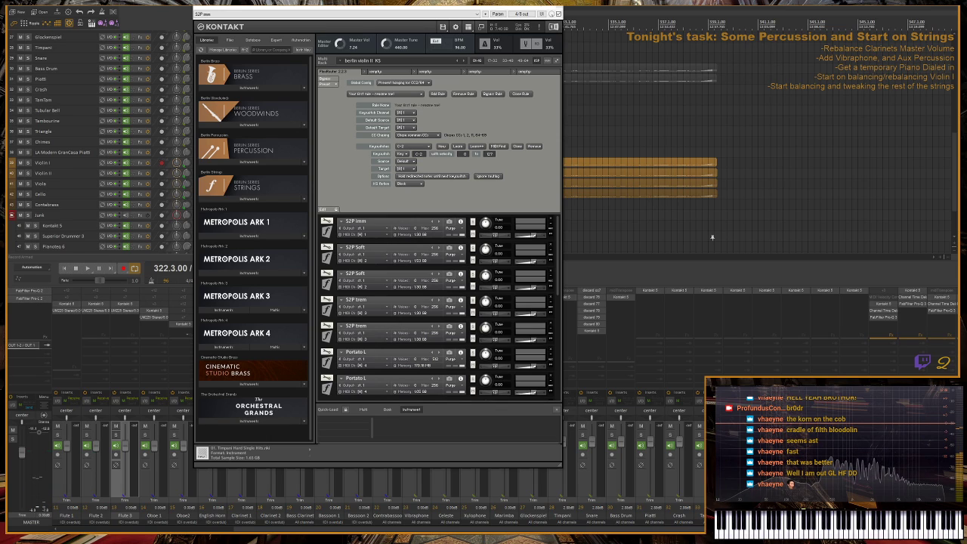
pyautogui.click(882, 304)
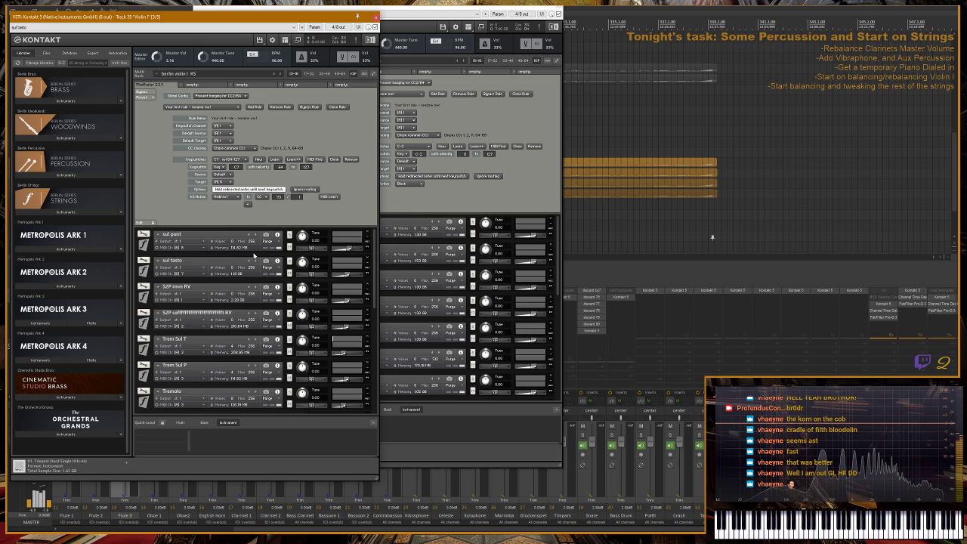
pyautogui.scroll(-1, 206, 268)
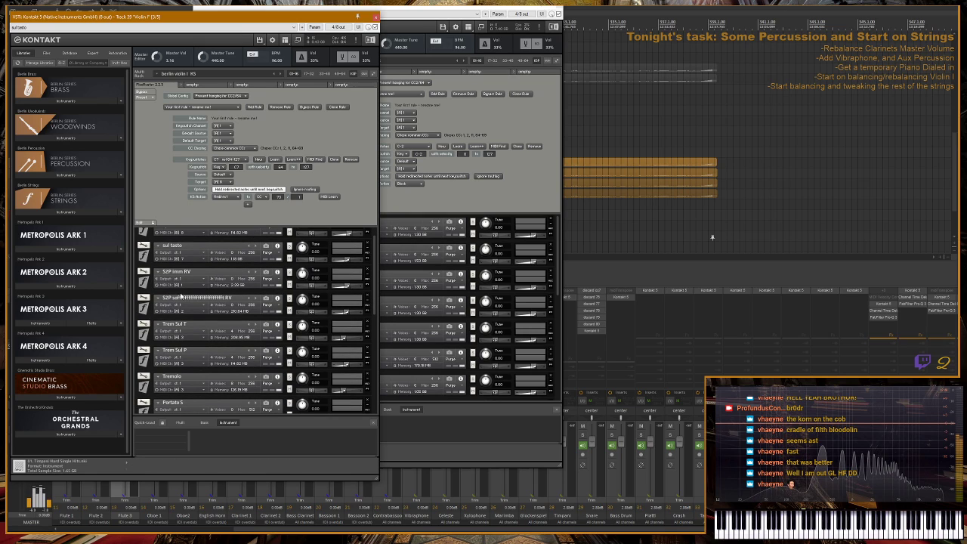
pyautogui.click(145, 332)
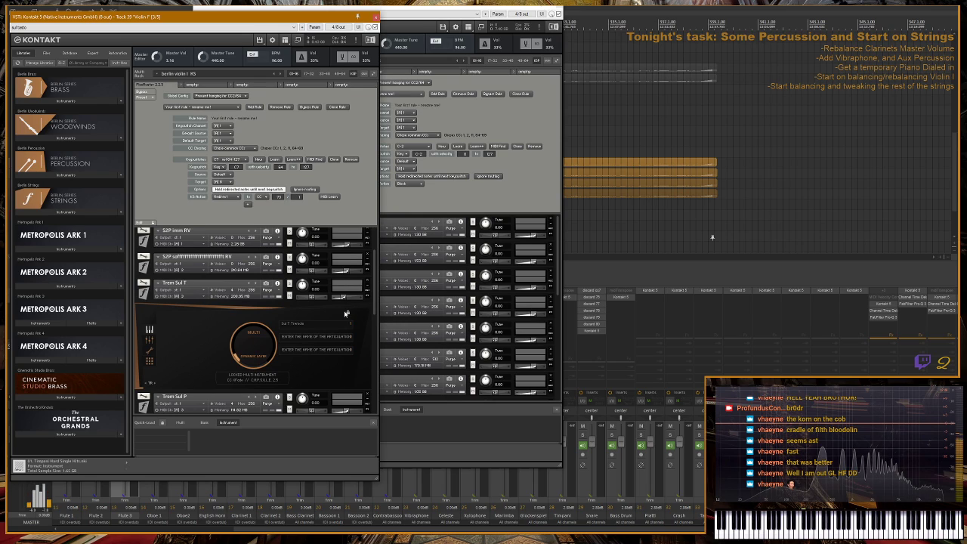
pyautogui.click(272, 318)
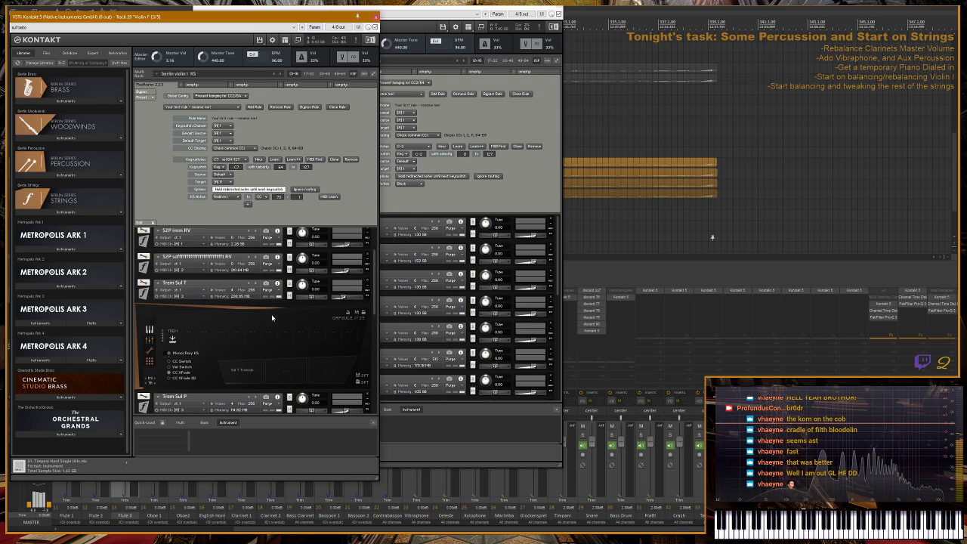
# - Inspect the tremolo articulation's volume range setting in Trem Sul T and lock the multi instrument again
pyautogui.click(173, 333)
pyautogui.click(178, 325)
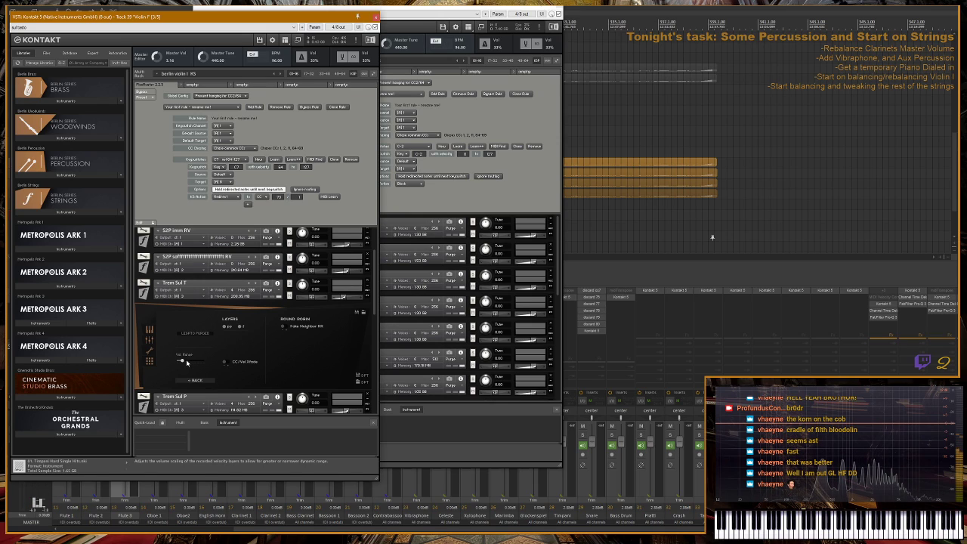
pyautogui.click(195, 380)
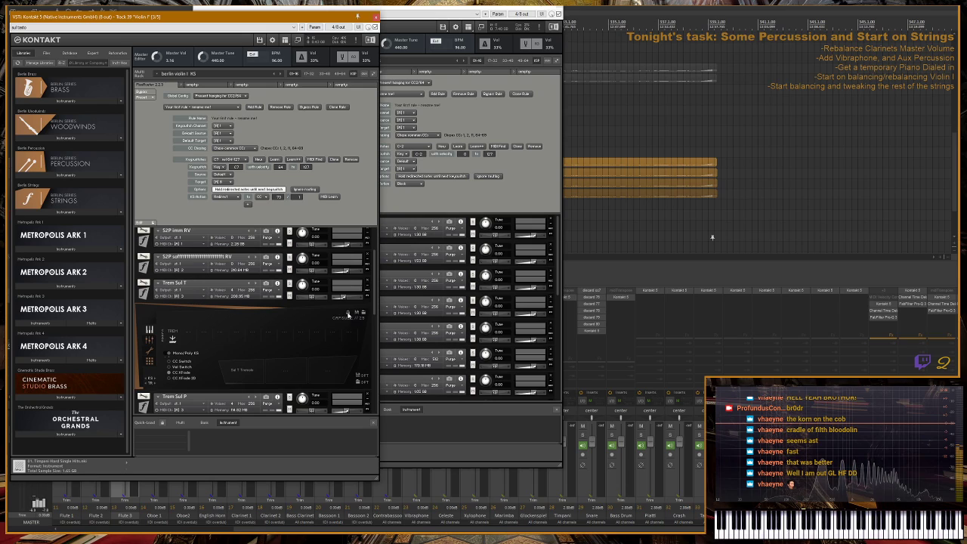
pyautogui.click(347, 315)
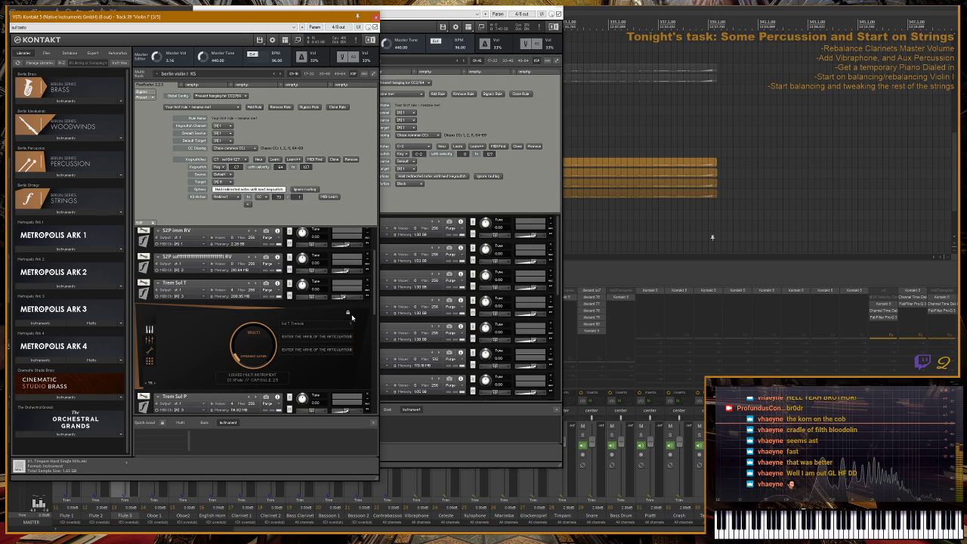